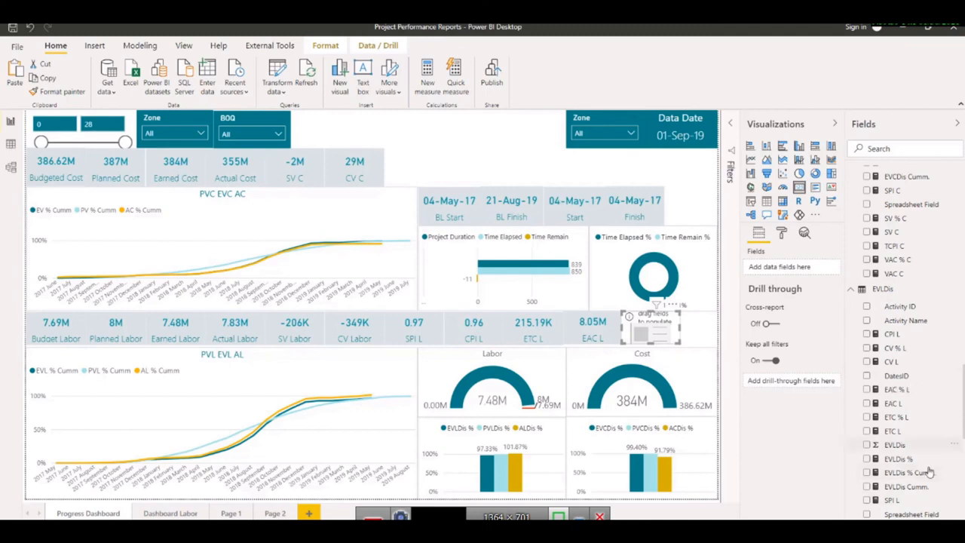
Step: Assign the VAC L measure from the EVLDis table to the empty card at the end of the labor row
{"action": "scroll", "coordinate": [930, 468], "scroll_direction": "down", "scroll_amount": 2}
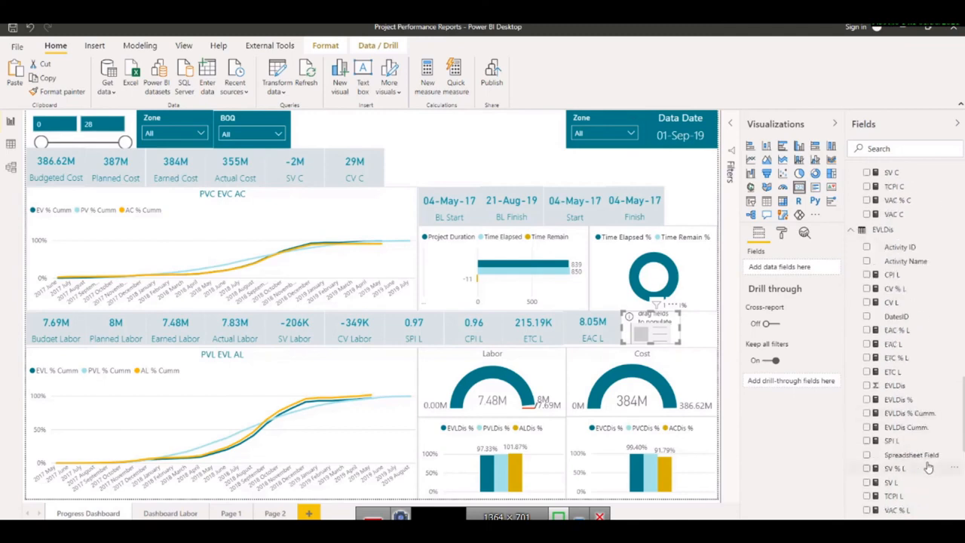
{"action": "scroll", "coordinate": [929, 467], "scroll_direction": "down", "scroll_amount": 2}
{"action": "left_click_drag", "start_coordinate": [895, 472], "coordinate": [761, 277]}
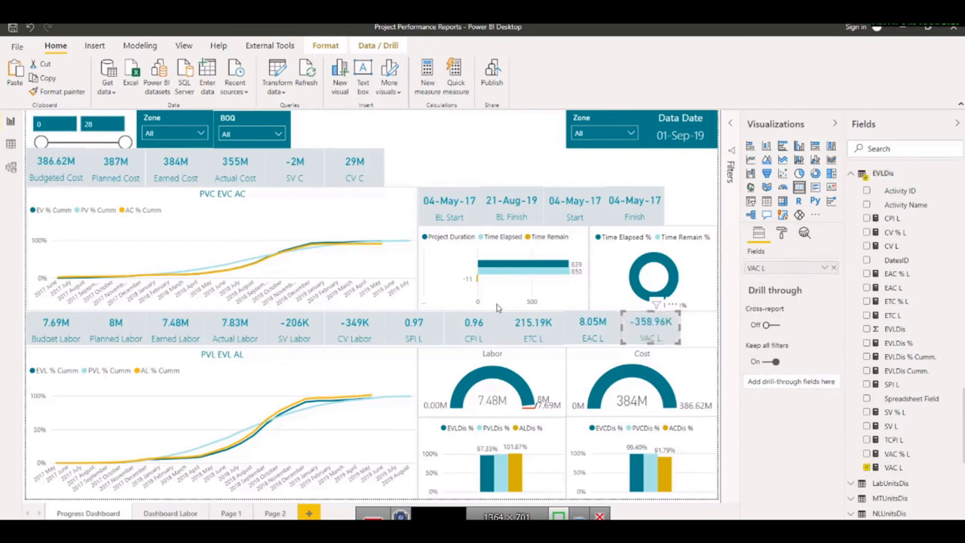
Step: Narrow and shift the CPI L, ETC L, EAC L and VAC L cards so they sit edge to edge after SPI L in the labor row
{"action": "left_click", "coordinate": [442, 332]}
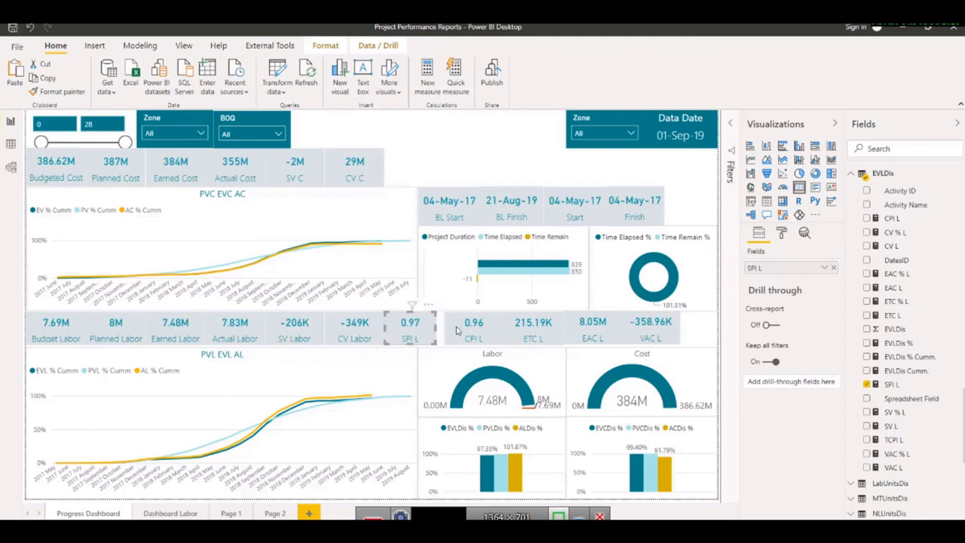
{"action": "left_click", "coordinate": [452, 332]}
{"action": "left_click_drag", "start_coordinate": [454, 330], "coordinate": [496, 334]}
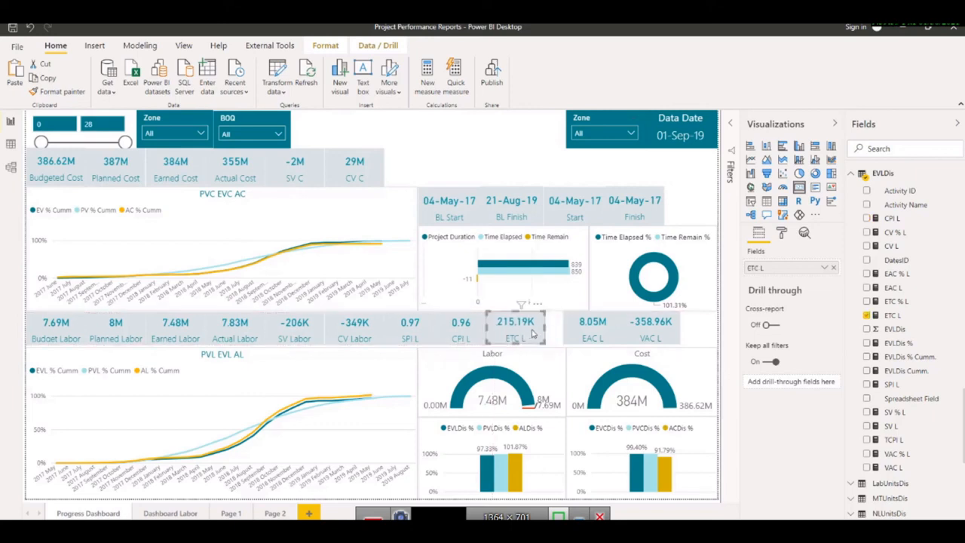
{"action": "left_click", "coordinate": [577, 335]}
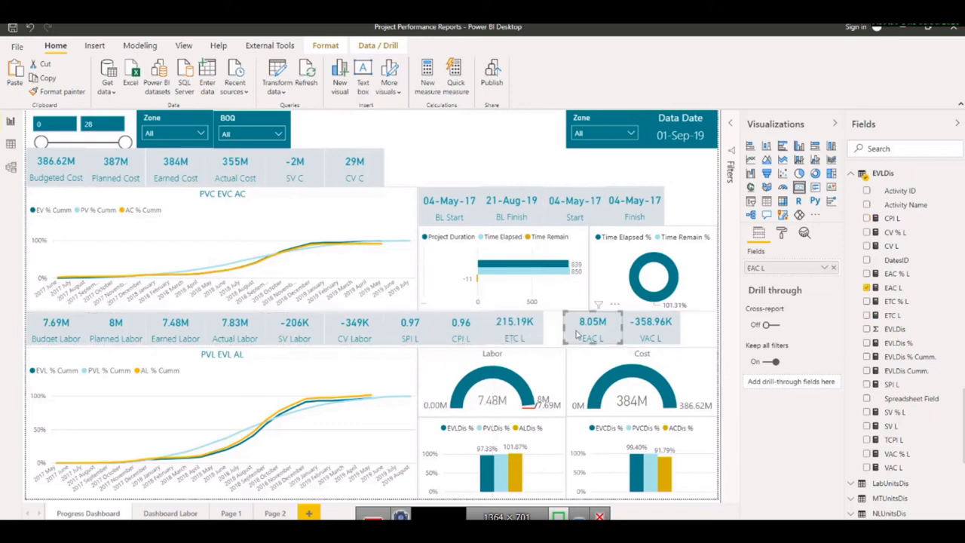
{"action": "left_click_drag", "start_coordinate": [577, 335], "coordinate": [558, 335]}
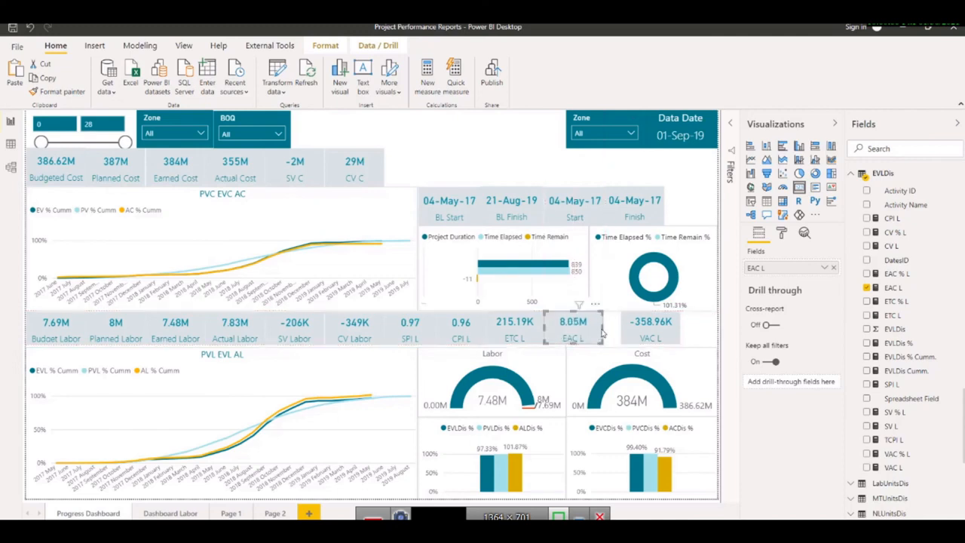
{"action": "left_click", "coordinate": [649, 336]}
{"action": "mouse_move", "coordinate": [645, 336]}
{"action": "left_mouse_down"}
{"action": "mouse_move", "coordinate": [624, 336]}
{"action": "mouse_move", "coordinate": [652, 335]}
{"action": "left_mouse_up"}
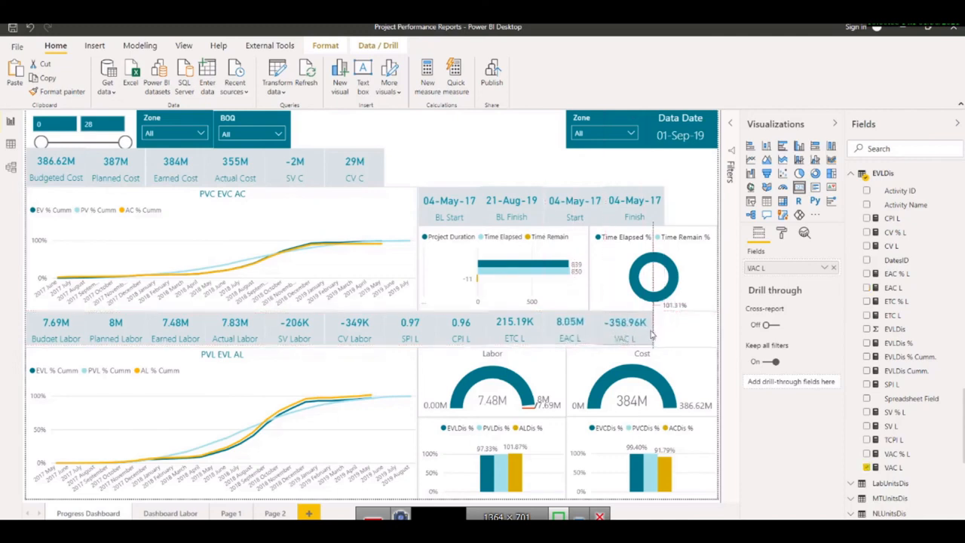
{"action": "left_click", "coordinate": [672, 333]}
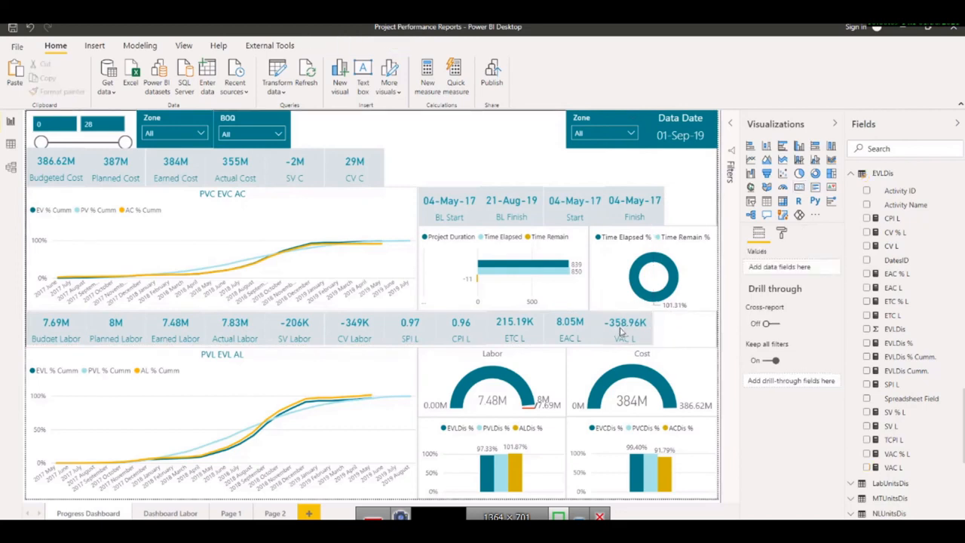
Step: Duplicate the VAC L card at the end of the labor row and replace the copy's field with TCPI L
{"action": "left_click", "coordinate": [622, 332]}
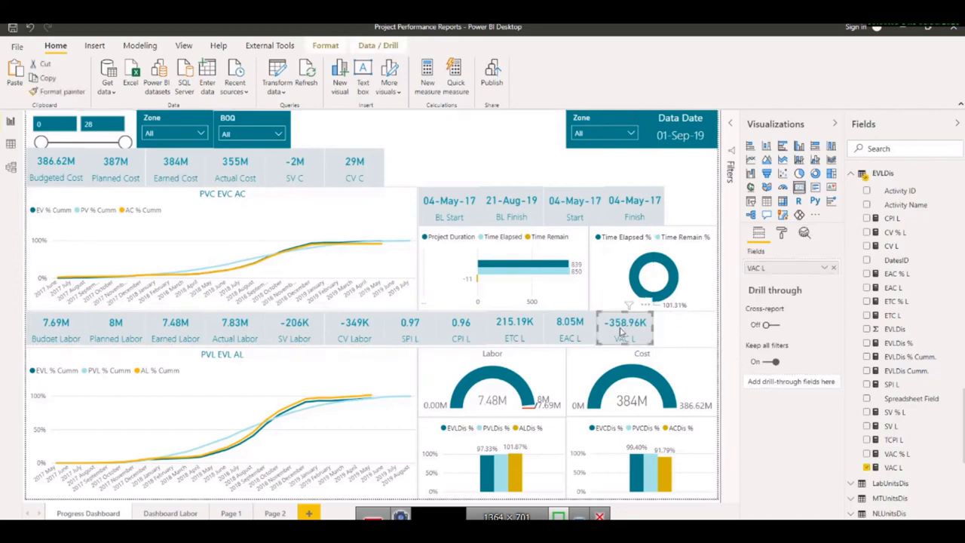
{"action": "left_click_drag", "start_coordinate": [621, 332], "coordinate": [653, 328]}
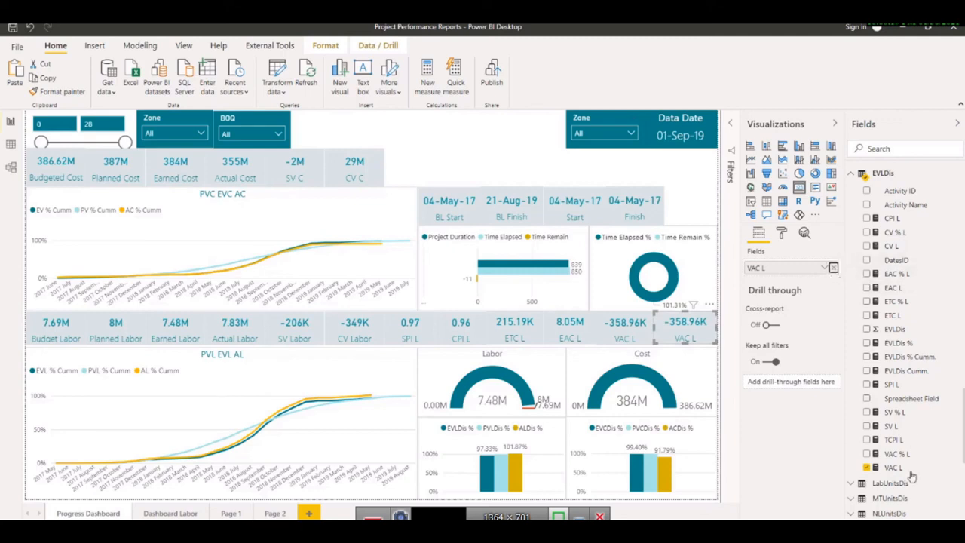
{"action": "left_click", "coordinate": [833, 268]}
{"action": "left_click_drag", "start_coordinate": [840, 385], "coordinate": [771, 273]}
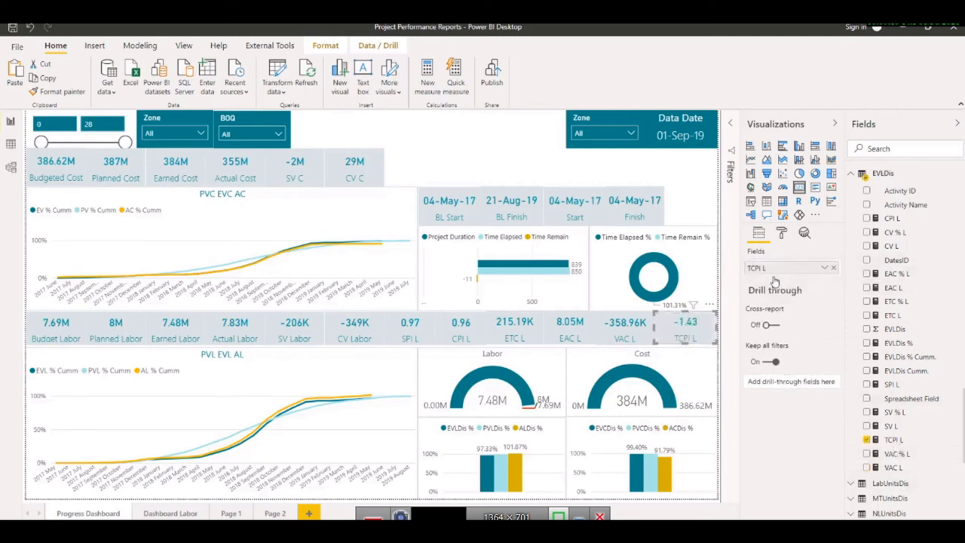
Step: Set the format of the TCPI L measure to Decimal number
{"action": "left_click", "coordinate": [893, 441]}
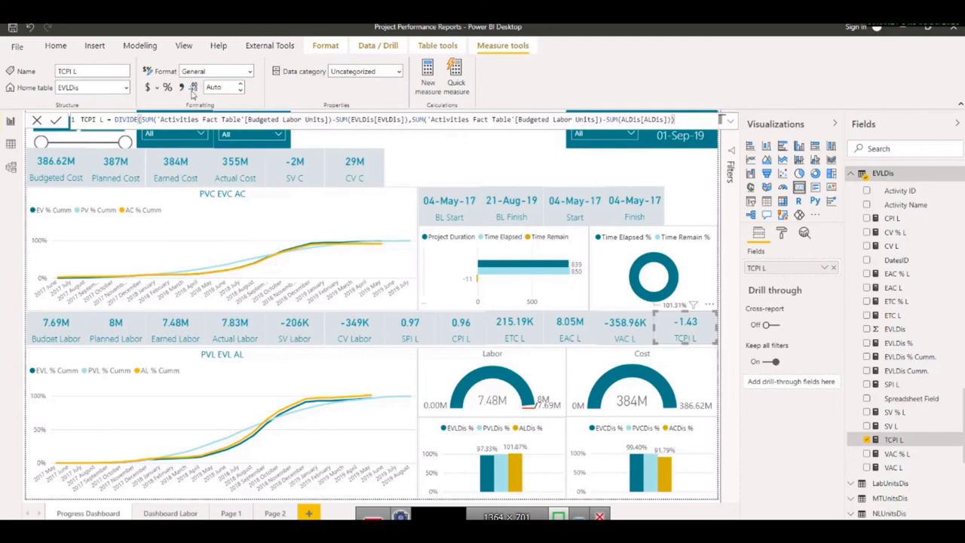
{"action": "left_click", "coordinate": [251, 72]}
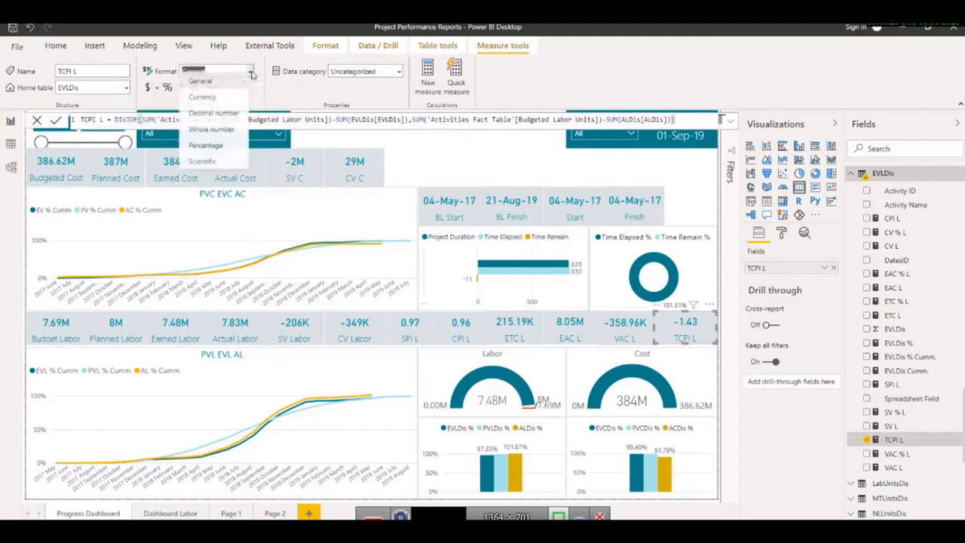
{"action": "left_click", "coordinate": [220, 117]}
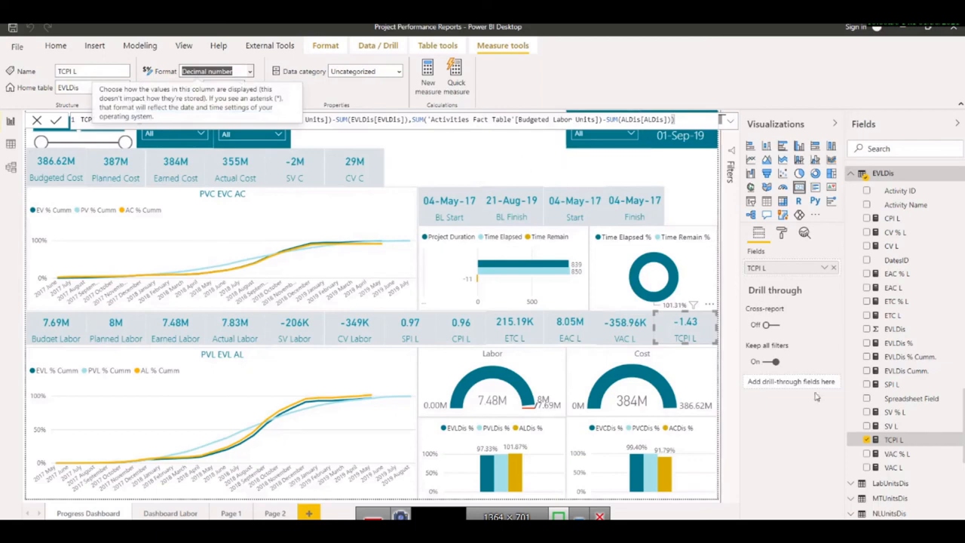
{"action": "left_click", "coordinate": [894, 442]}
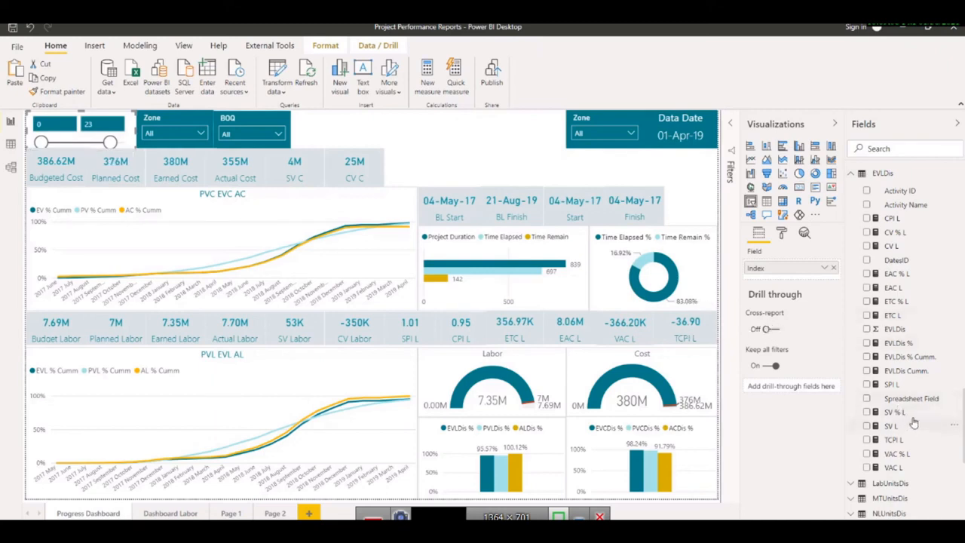
Step: Edit the TCPI L formula, replacing the budgeted labor units sum in the denominator with [EAC L] and keeping -SUM(ALDis[ALDis])
{"action": "left_click", "coordinate": [894, 441]}
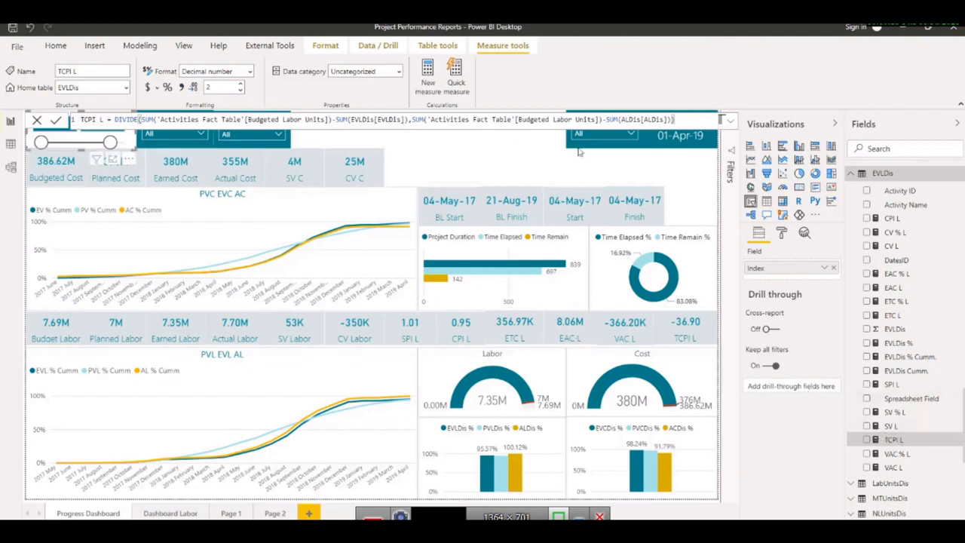
{"action": "left_click_drag", "start_coordinate": [603, 119], "coordinate": [439, 119]}
{"action": "key", "text": "BackSpace"}
{"action": "key", "text": "BackSpace"}
{"action": "key", "text": "BackSpace"}
{"action": "key", "text": "BackSpace"}
{"action": "key", "text": "BackSpace"}
{"action": "key", "text": "BackSpace"}
{"action": "key", "text": "BackSpace"}
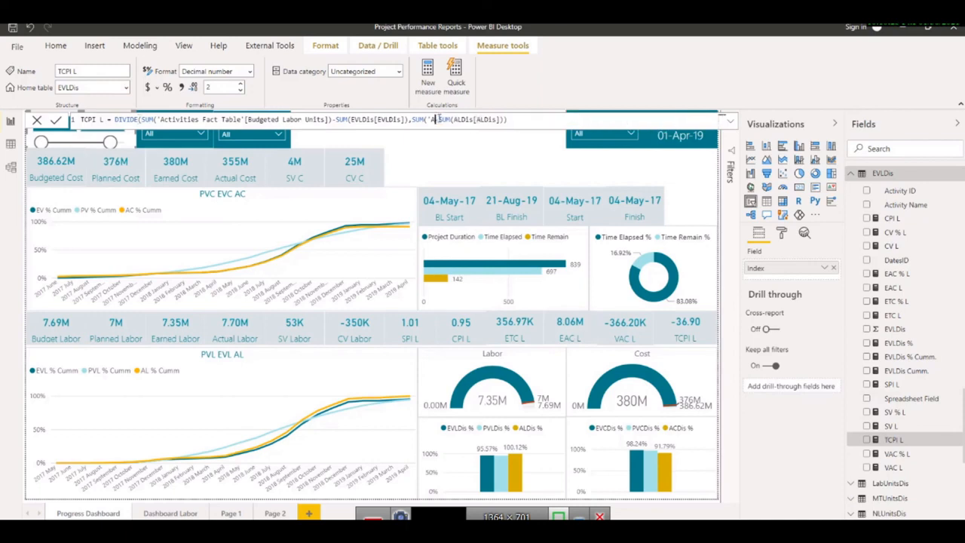
{"action": "key", "text": "BackSpace"}
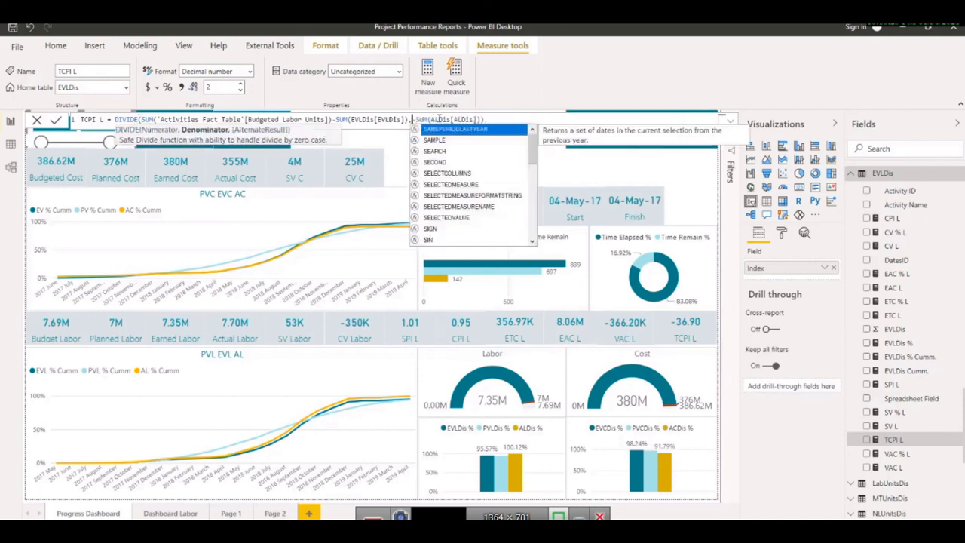
{"action": "type", "text": "eac"}
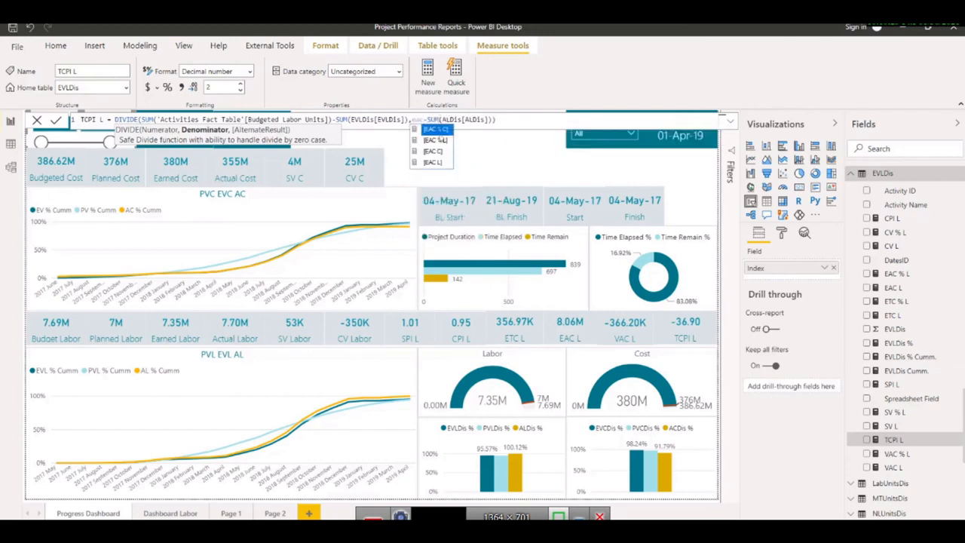
{"action": "left_click", "coordinate": [434, 162]}
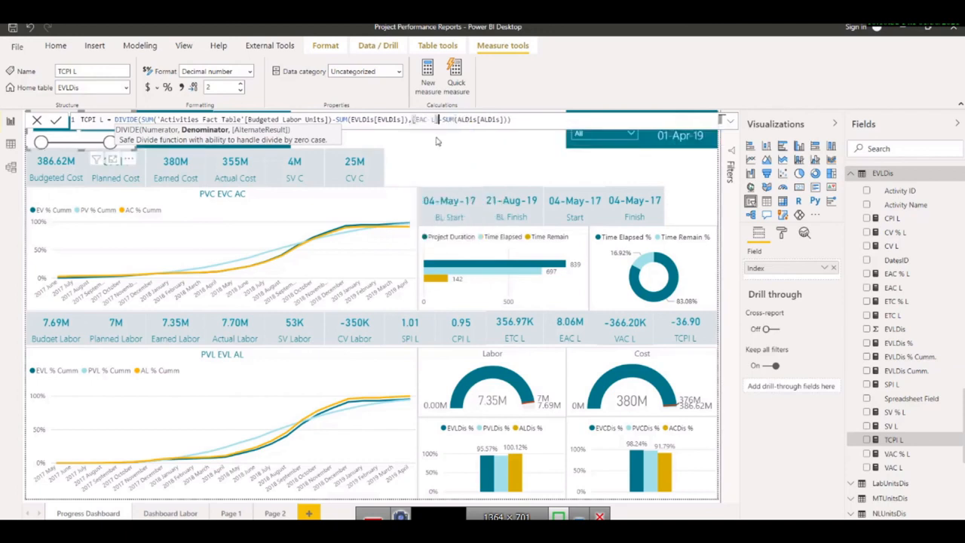
{"action": "left_click", "coordinate": [528, 117]}
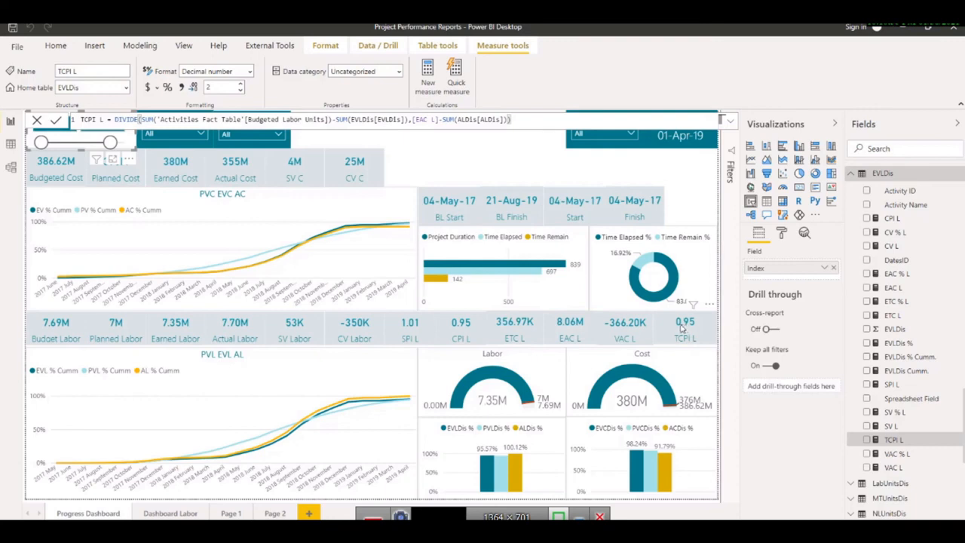
Step: Check the TCPI L card with the index slicer's upper limit at the 01-Aug-18 data date and at 26
{"action": "mouse_move", "coordinate": [683, 327]}
{"action": "left_click_drag", "start_coordinate": [110, 142], "coordinate": [85, 143]}
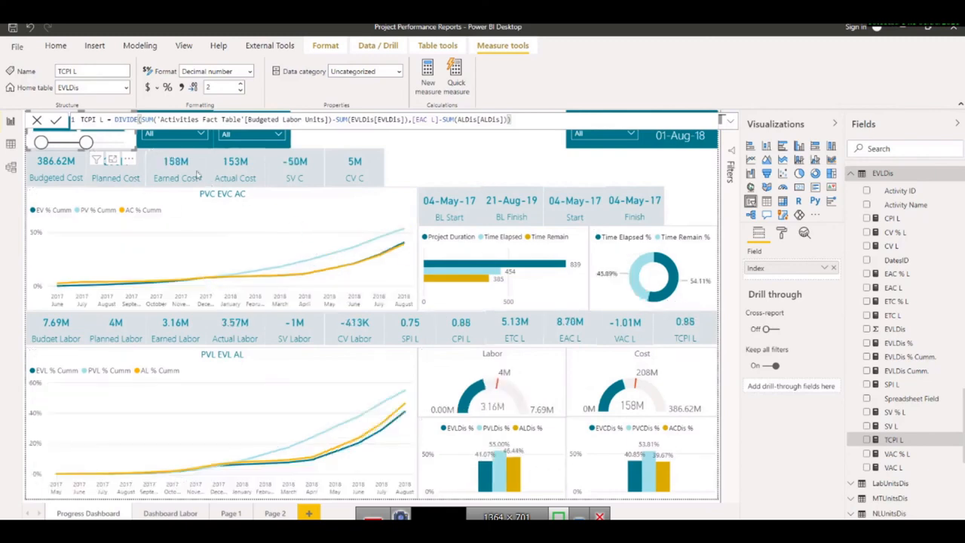
{"action": "left_click_drag", "start_coordinate": [88, 143], "coordinate": [264, 194]}
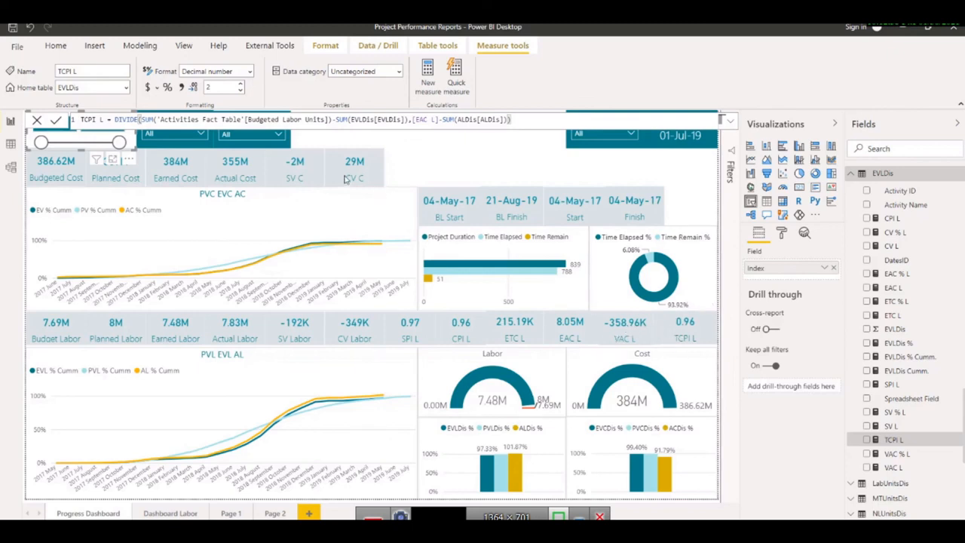
Step: Narrow the SV C and CV C cards in the cost row and keep them edge to edge
{"action": "left_click", "coordinate": [311, 177]}
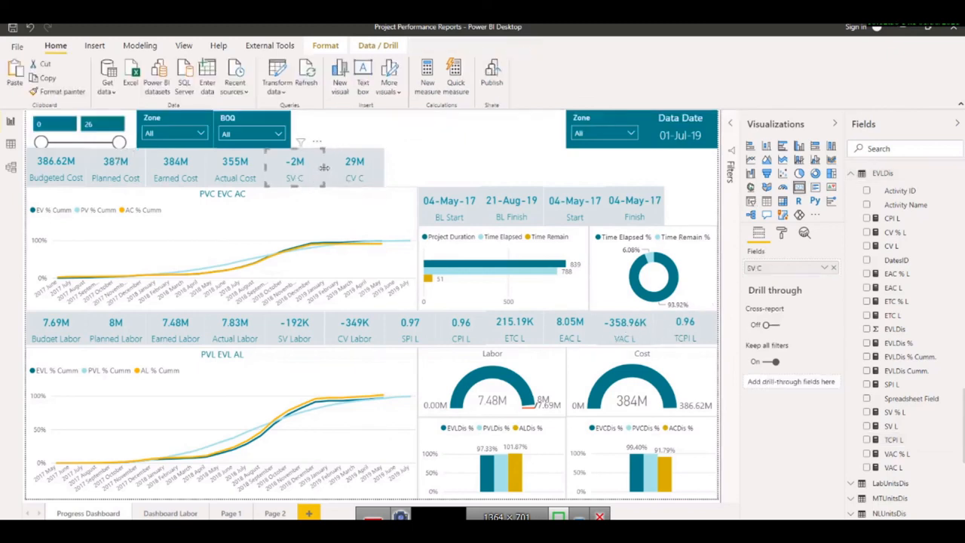
{"action": "left_click_drag", "start_coordinate": [332, 173], "coordinate": [369, 175]}
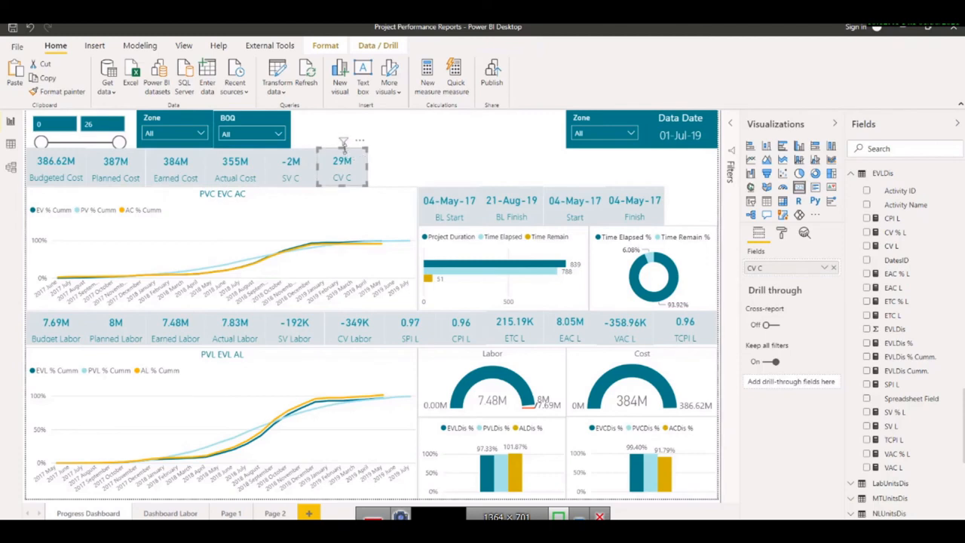
{"action": "left_click", "coordinate": [386, 166]}
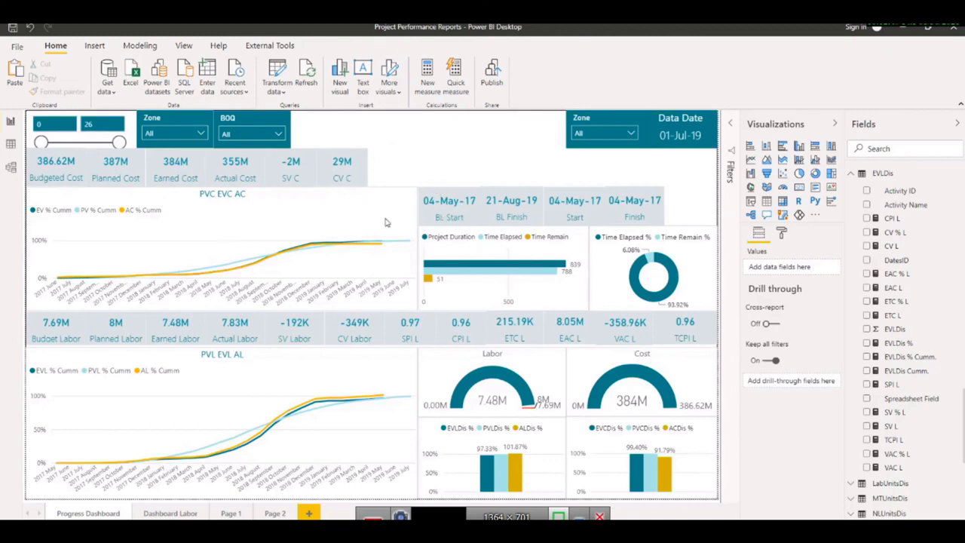
Step: Copy the six labor cards from SPI L to TCPI L and place the copies after CV C in the cost row
{"action": "left_click", "coordinate": [408, 340]}
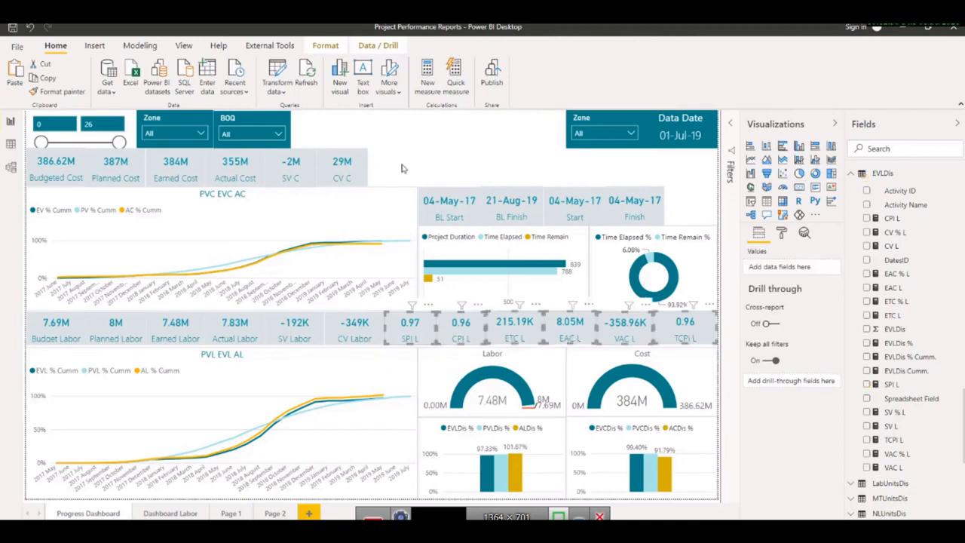
{"action": "left_click", "coordinate": [402, 169]}
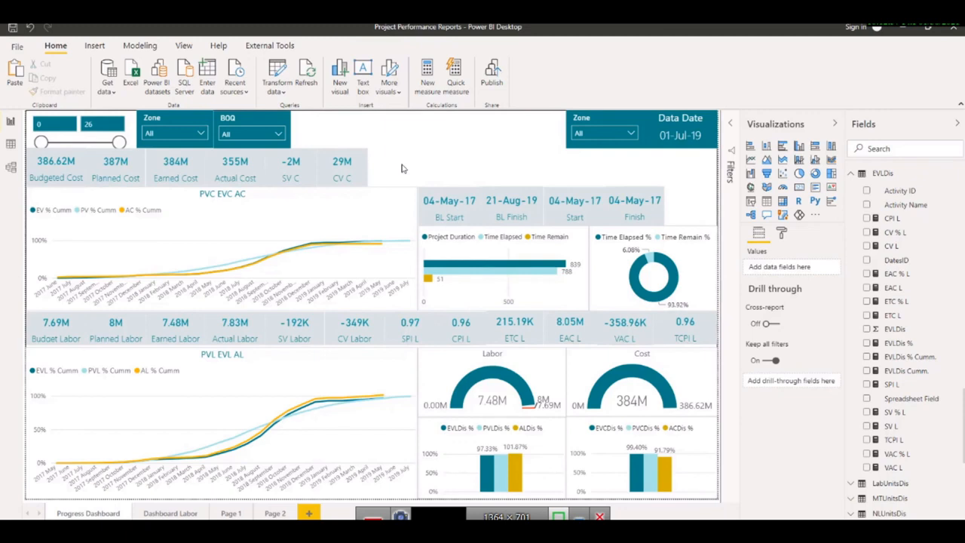
{"action": "key", "text": "ctrl+v"}
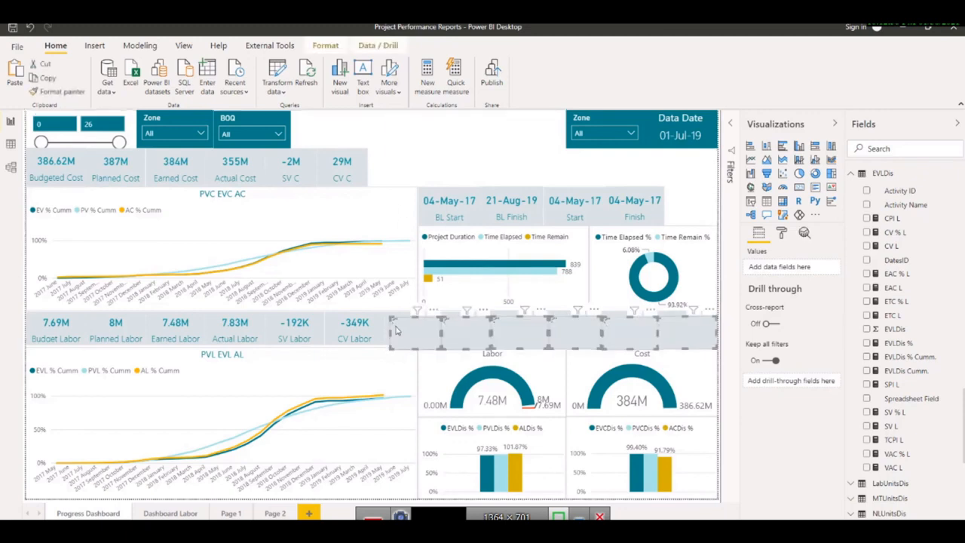
{"action": "left_click_drag", "start_coordinate": [400, 300], "coordinate": [375, 164]}
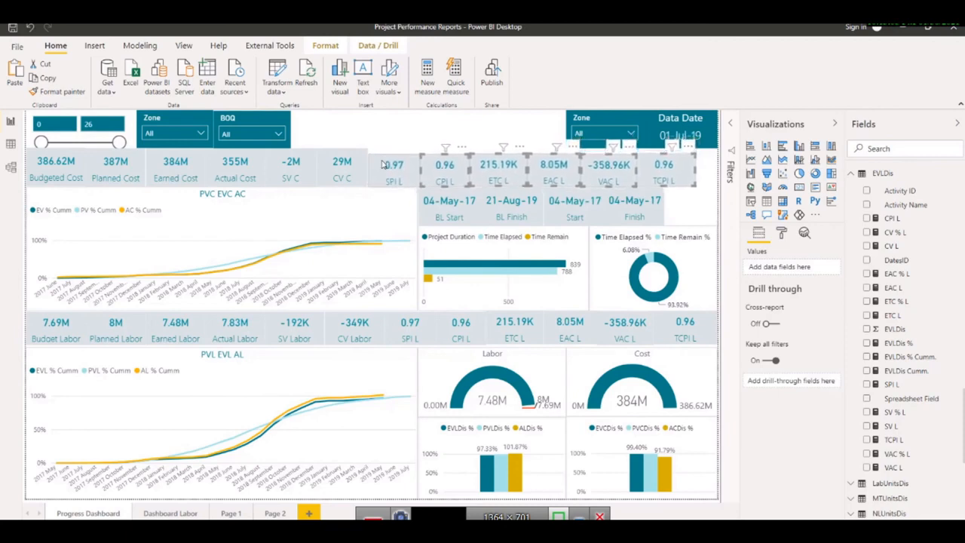
Step: Line up the copied SPI L to TCPI L cards with the cost row and widen the TCPI L card to fill the row's end
{"action": "left_click", "coordinate": [393, 166]}
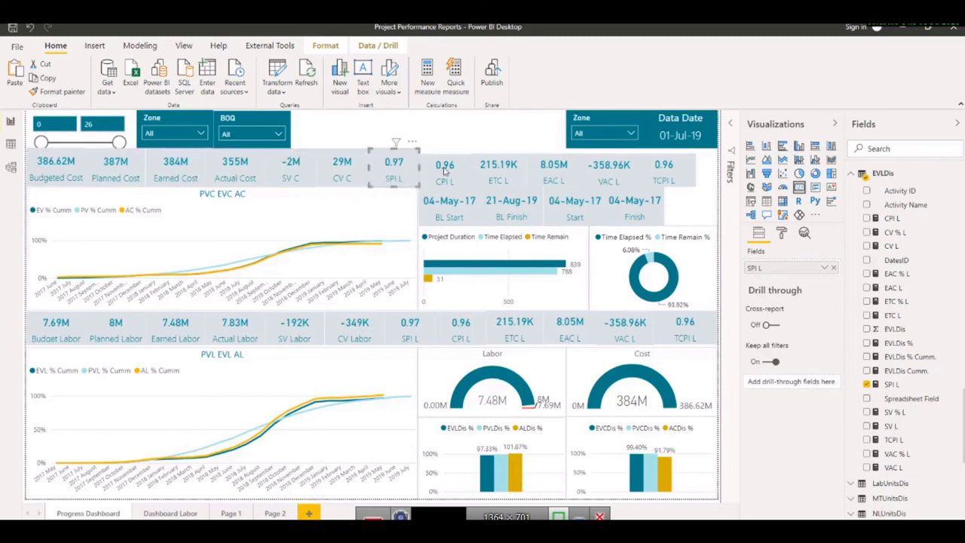
{"action": "left_click", "coordinate": [446, 168]}
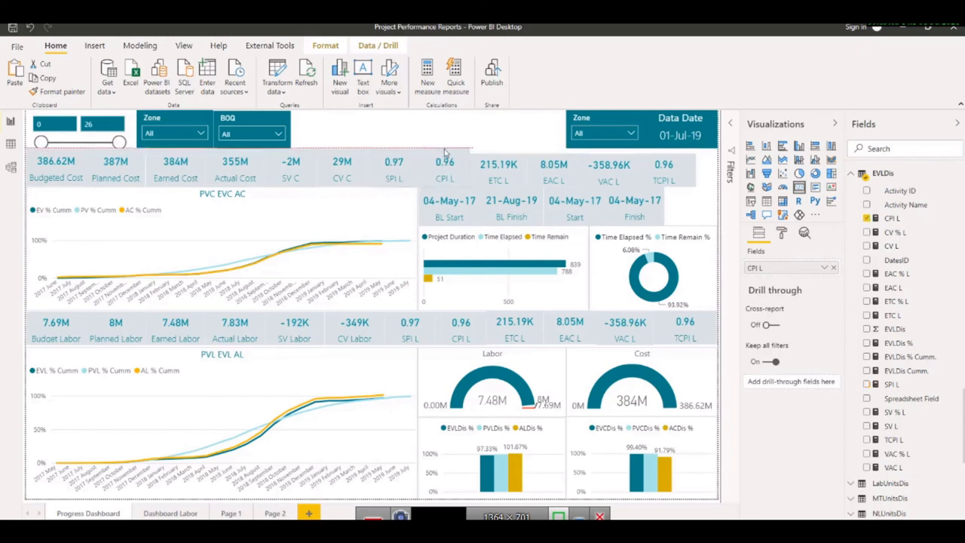
{"action": "left_click", "coordinate": [498, 156]}
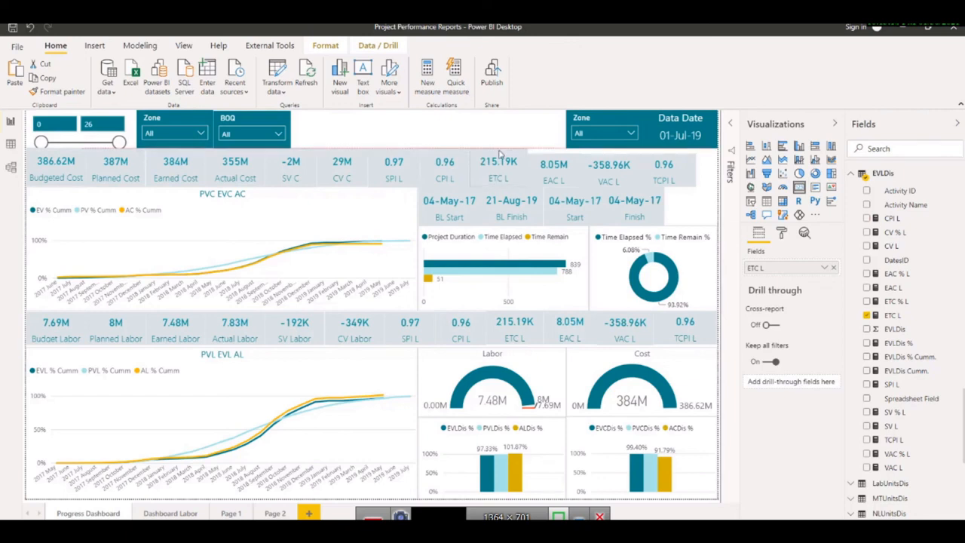
{"action": "left_click", "coordinate": [555, 160]}
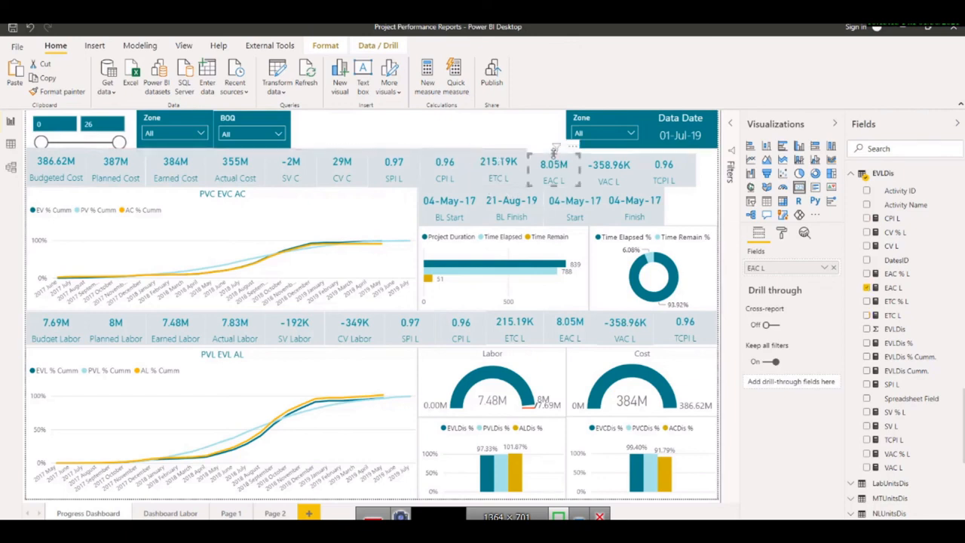
{"action": "left_click", "coordinate": [601, 165]}
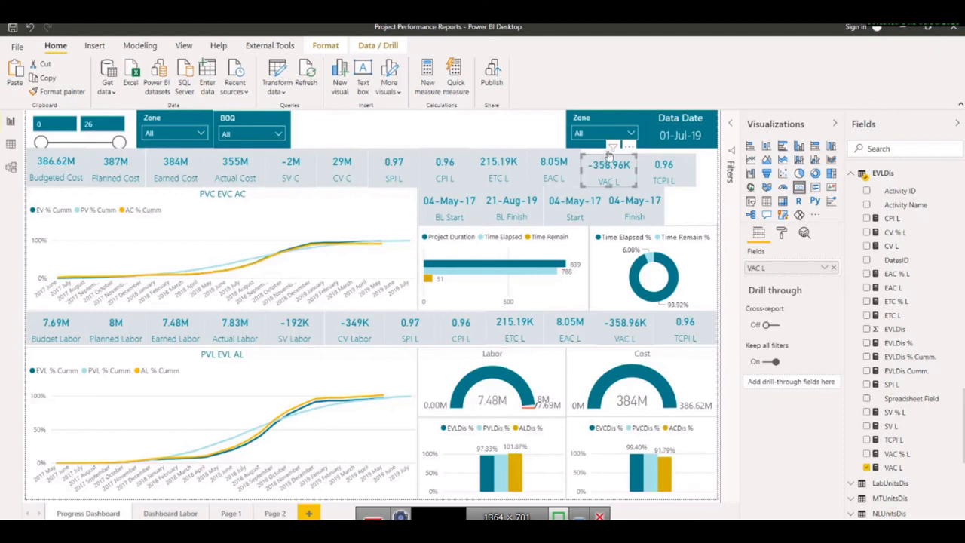
{"action": "left_click", "coordinate": [660, 161]}
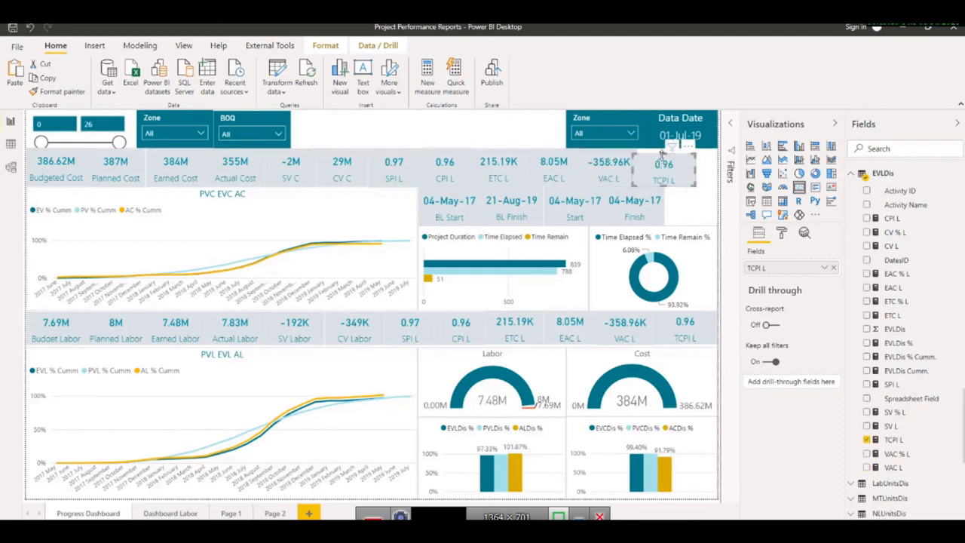
{"action": "left_click_drag", "start_coordinate": [664, 155], "coordinate": [663, 178]}
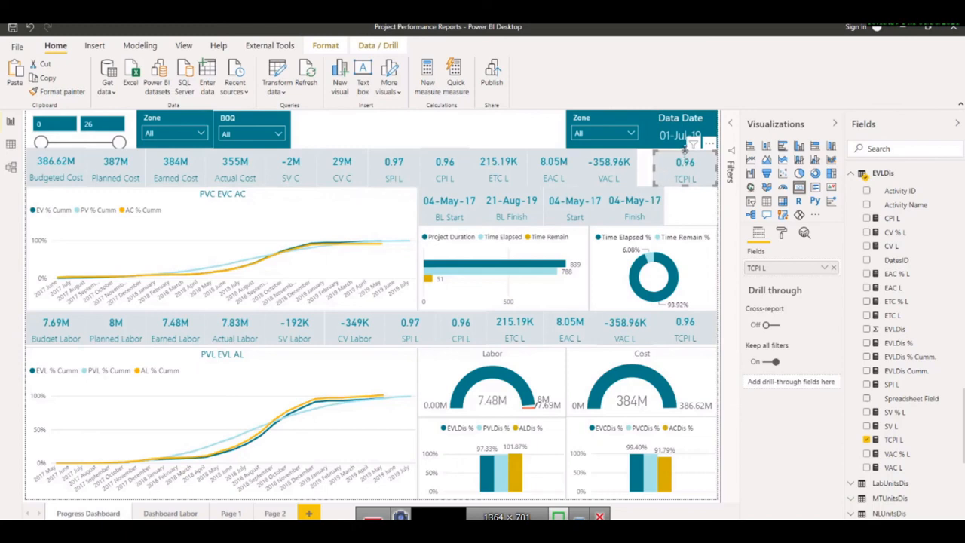
{"action": "left_click_drag", "start_coordinate": [652, 165], "coordinate": [639, 169]}
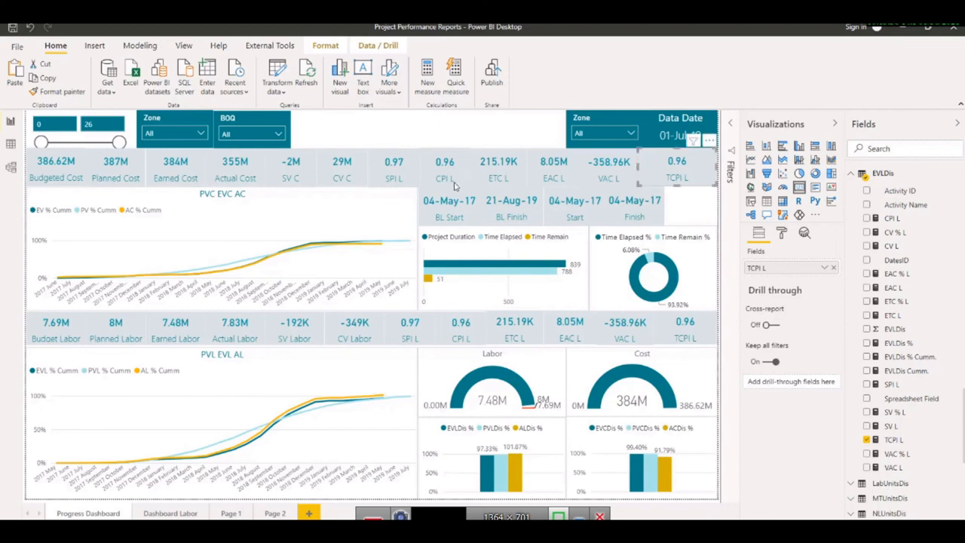
Step: Replace the measures of the cost row's SPI L and CPI L cards with SPI C and CPI C from EVCDis
{"action": "left_click", "coordinate": [363, 145]}
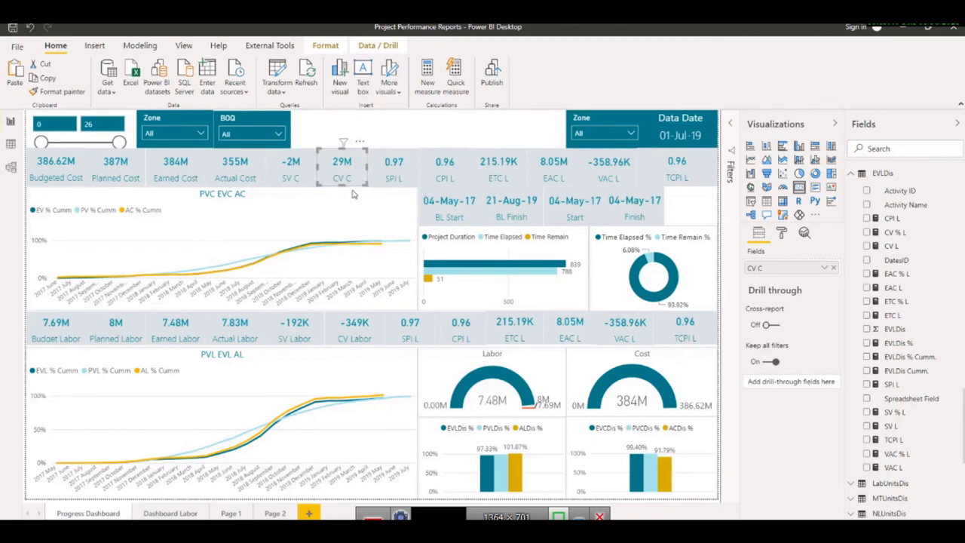
{"action": "left_click", "coordinate": [393, 183]}
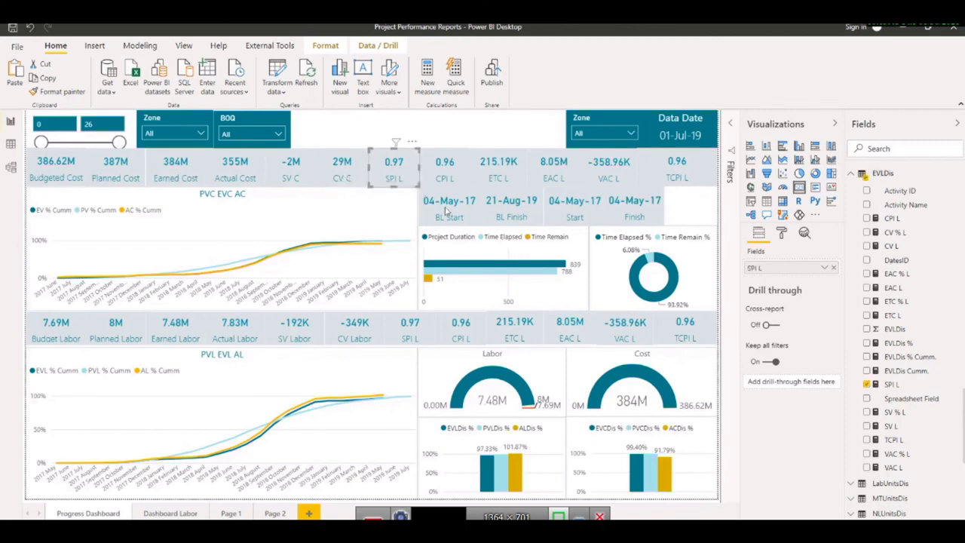
{"action": "left_click", "coordinate": [867, 384]}
{"action": "scroll", "coordinate": [894, 464], "scroll_direction": "up", "scroll_amount": 5}
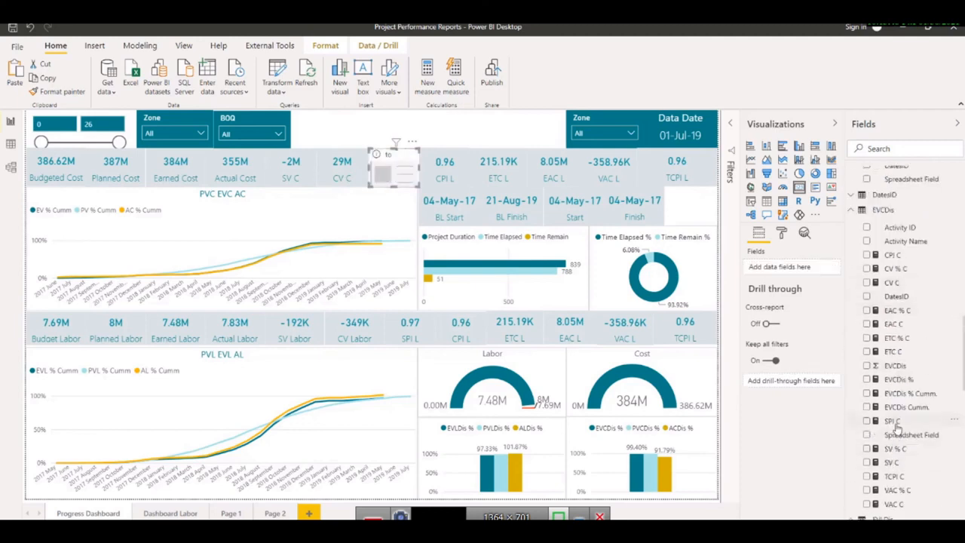
{"action": "left_click_drag", "start_coordinate": [892, 420], "coordinate": [771, 270]}
{"action": "left_click", "coordinate": [446, 179]}
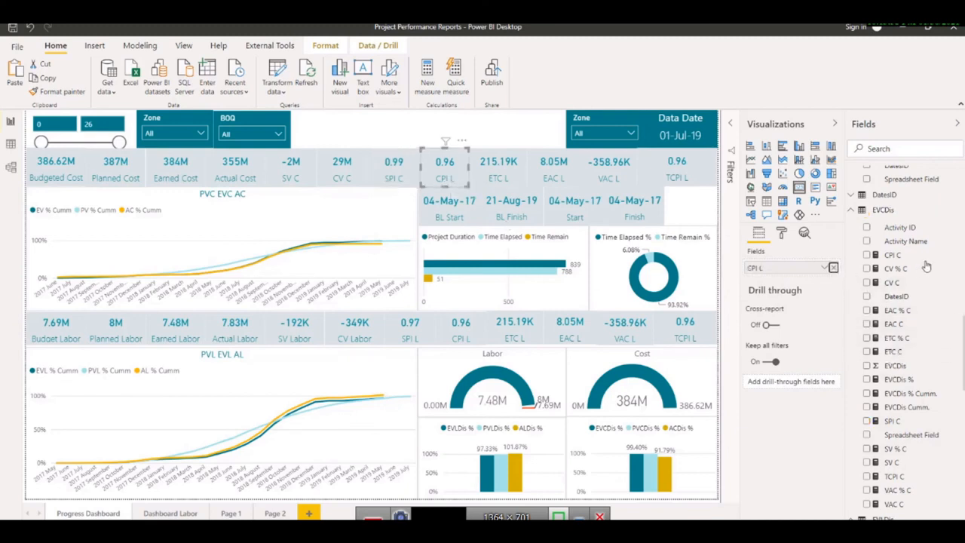
{"action": "left_click", "coordinate": [834, 268]}
{"action": "left_click_drag", "start_coordinate": [893, 254], "coordinate": [771, 270]}
Step: Swap the cost row's ETC L and EAC L card measures for ETC C and EAC C
{"action": "left_click", "coordinate": [490, 175]}
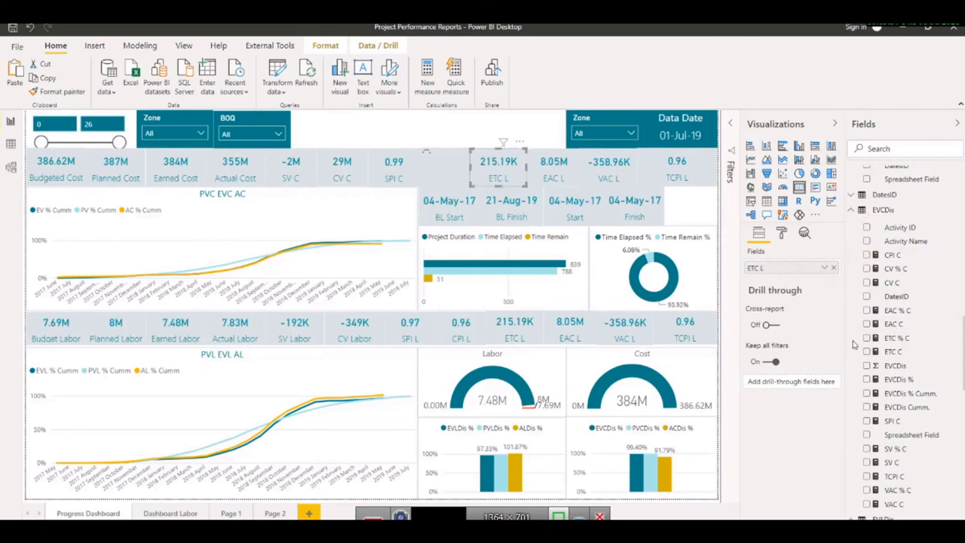
{"action": "left_click", "coordinate": [835, 268]}
{"action": "left_click_drag", "start_coordinate": [896, 353], "coordinate": [764, 270]}
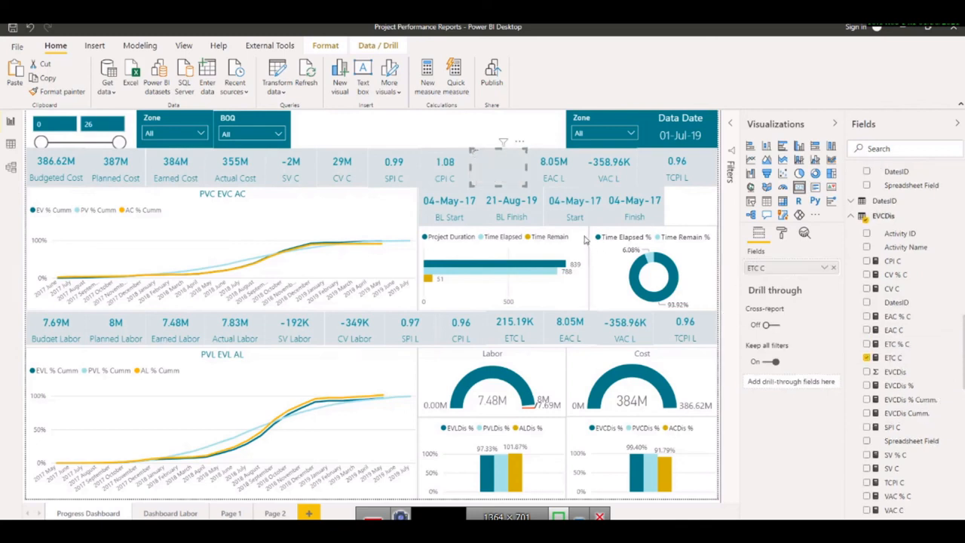
{"action": "left_click", "coordinate": [546, 178]}
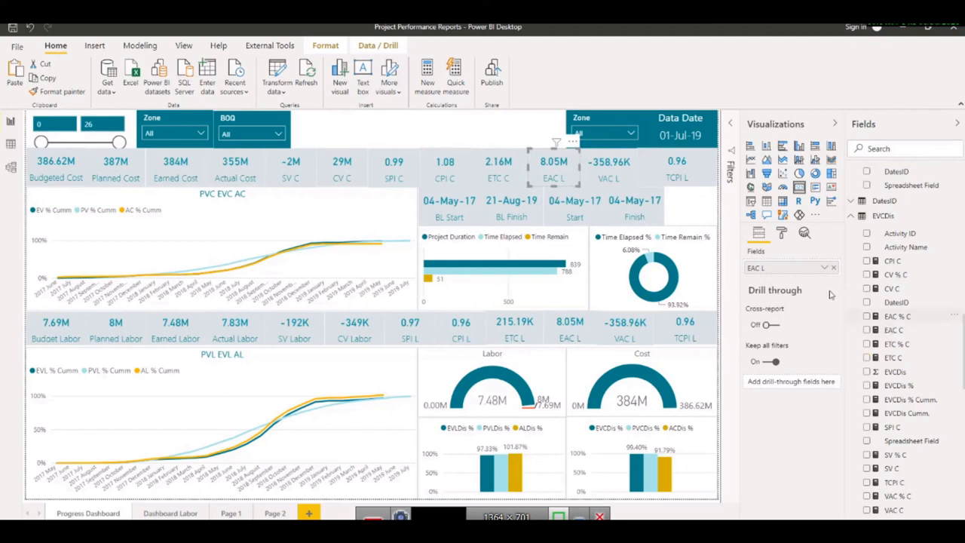
{"action": "left_click", "coordinate": [833, 268]}
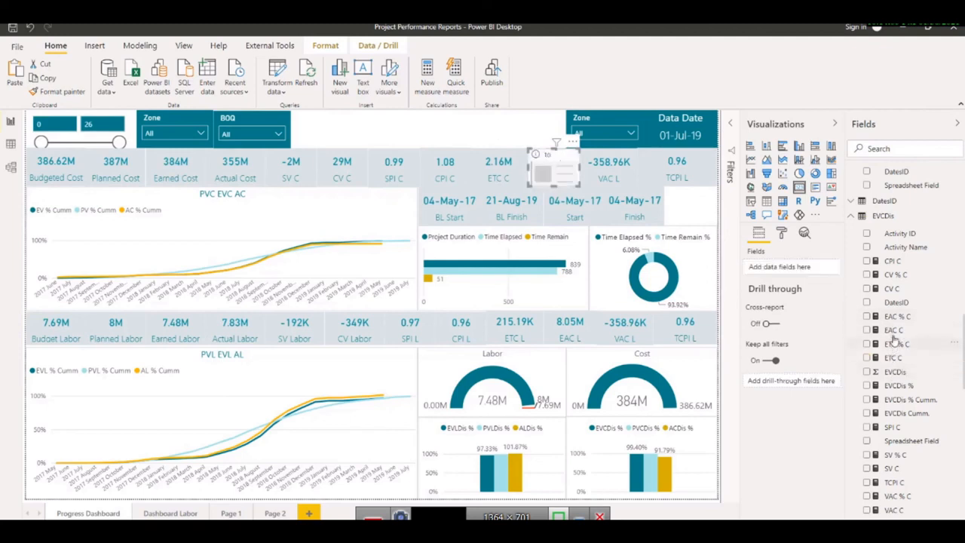
{"action": "left_click_drag", "start_coordinate": [771, 273], "coordinate": [769, 272]}
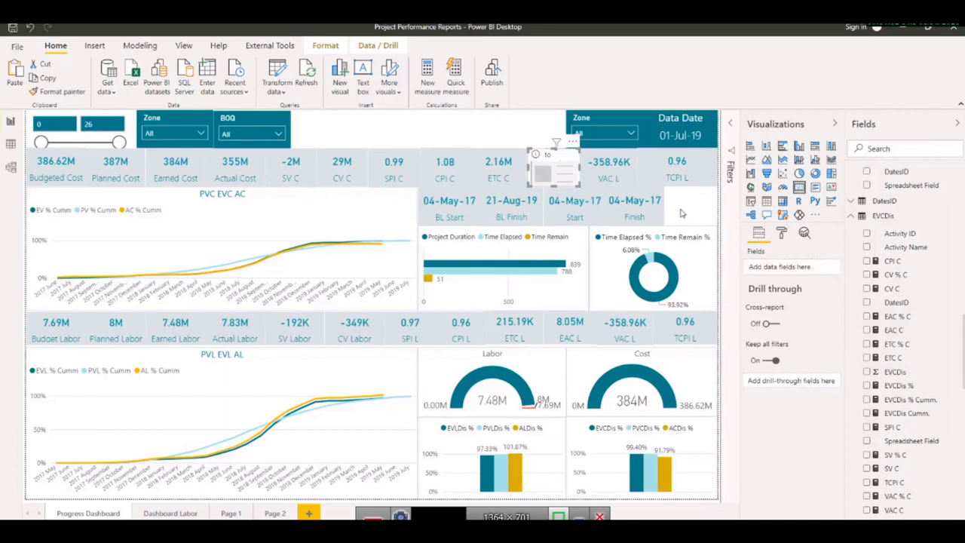
Step: Change the last two cost row cards from VAC L and TCPI L to VAC C and TCPI C
{"action": "left_click", "coordinate": [604, 178]}
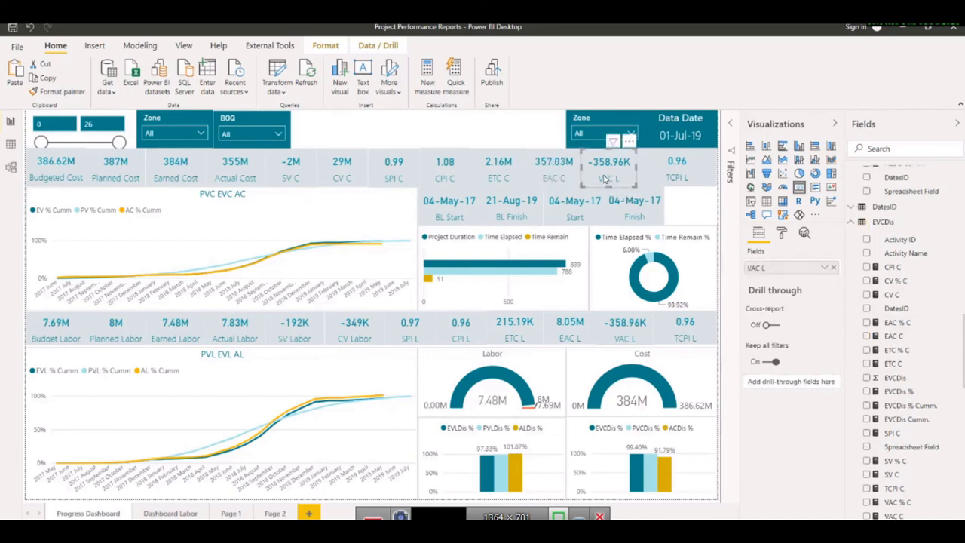
{"action": "left_click", "coordinate": [834, 269]}
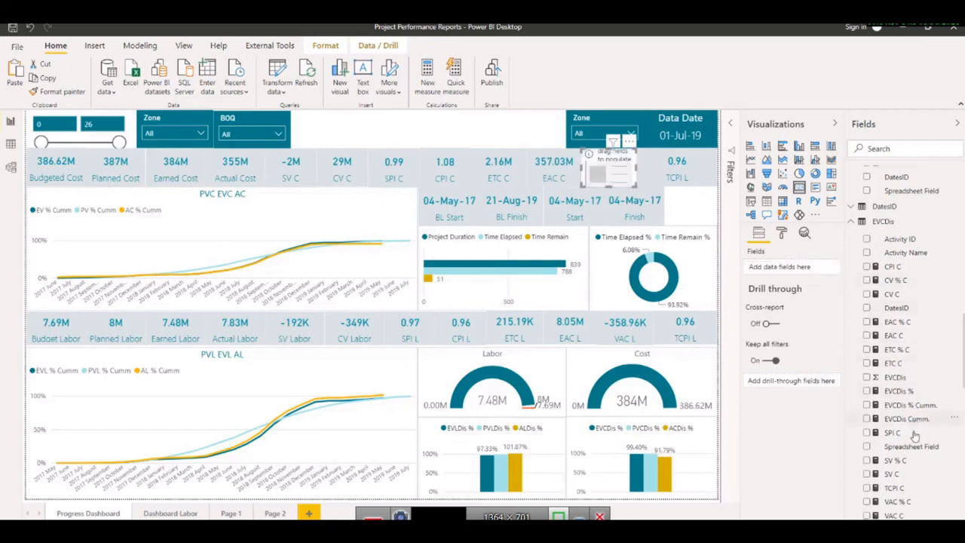
{"action": "scroll", "coordinate": [914, 444], "scroll_direction": "down", "scroll_amount": 2}
{"action": "left_click_drag", "start_coordinate": [886, 459], "coordinate": [763, 271]}
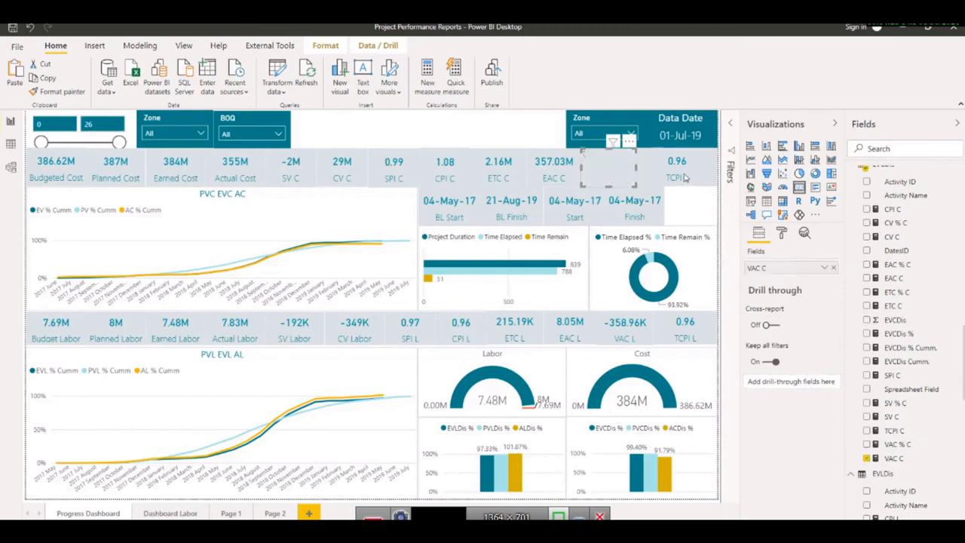
{"action": "left_click", "coordinate": [685, 176]}
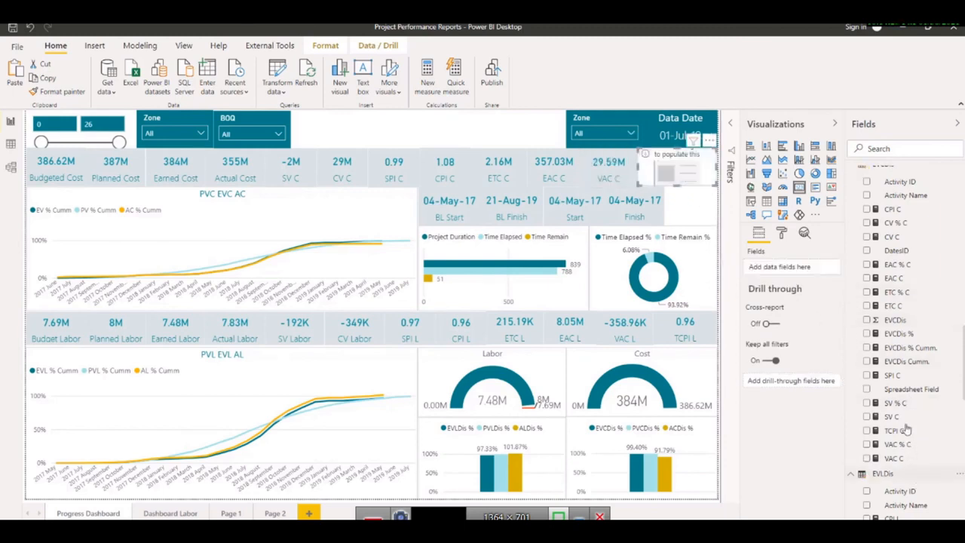
{"action": "left_click_drag", "start_coordinate": [792, 317], "coordinate": [765, 273]}
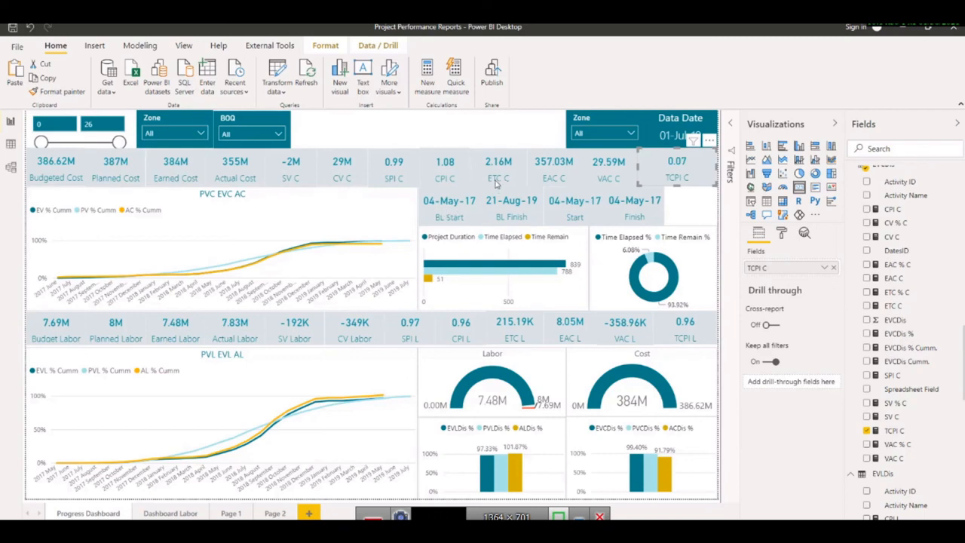
Step: Edit the TCPI C formula, replacing the Budgeted Total Cost sum in the denominator with [EAC C] and keeping -SUM(ACDis[ACDis])
{"action": "left_click", "coordinate": [347, 167]}
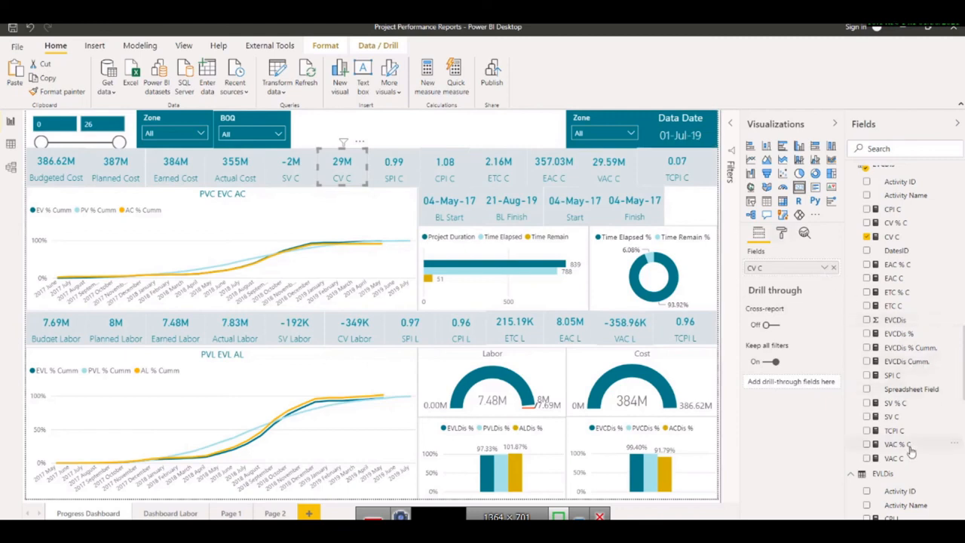
{"action": "left_click", "coordinate": [896, 430]}
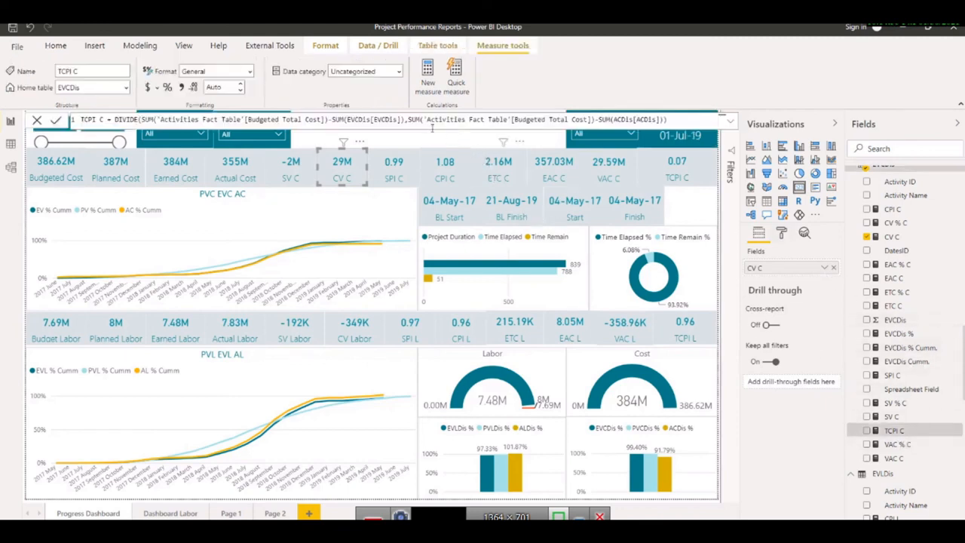
{"action": "left_click", "coordinate": [591, 120]}
{"action": "left_click_drag", "start_coordinate": [593, 119], "coordinate": [422, 123]}
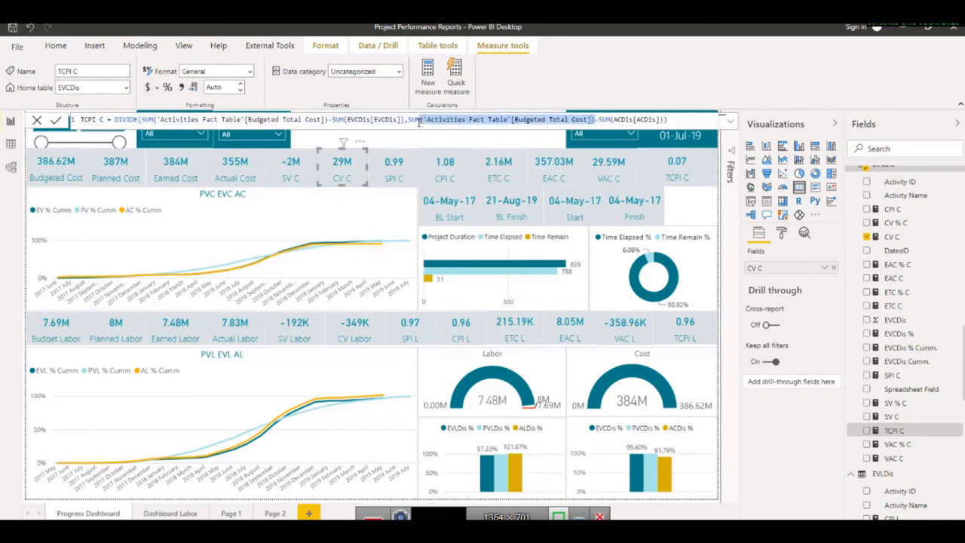
{"action": "key", "text": "BackSpace"}
{"action": "key", "text": "BackSpace"}
{"action": "key", "text": "BackSpace"}
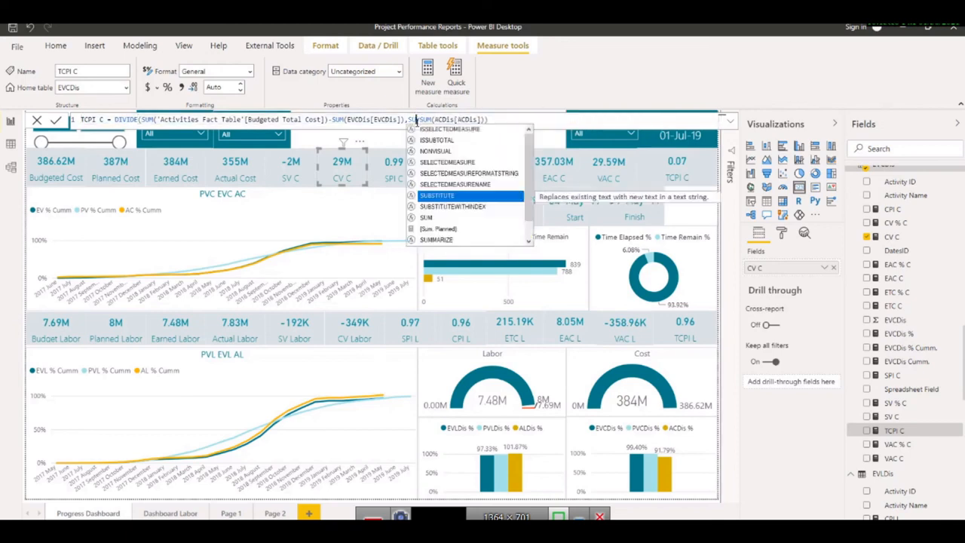
{"action": "type", "text": "eac-"}
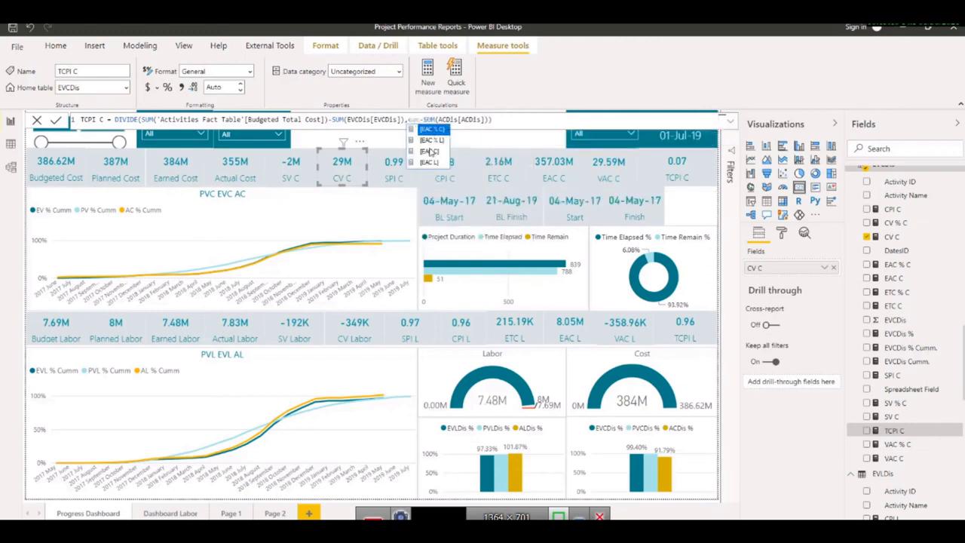
{"action": "left_click", "coordinate": [429, 151]}
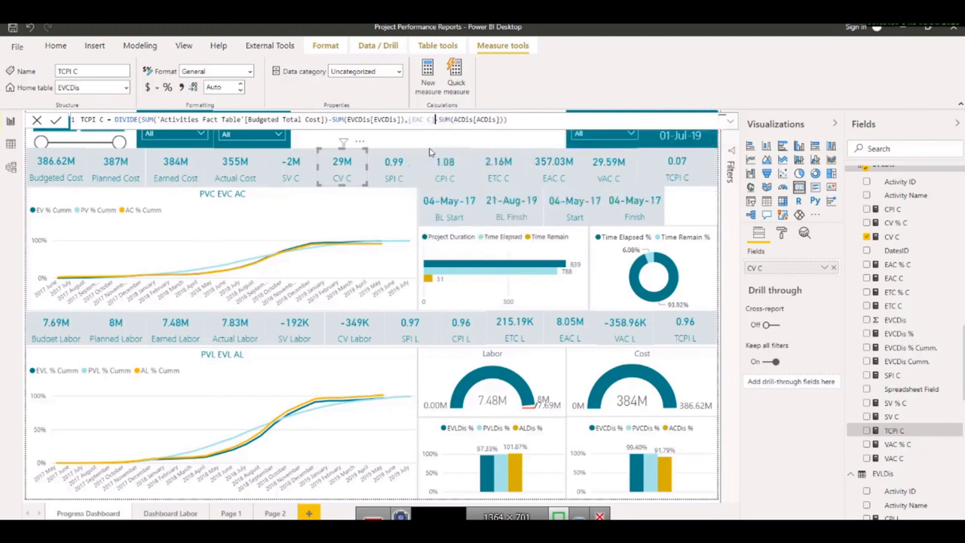
{"action": "left_click", "coordinate": [508, 119]}
Step: Give the BL Start, BL Finish, Start and Finish cards a dark teal background from the theme colors
{"action": "left_click", "coordinate": [435, 216]}
{"action": "left_click", "coordinate": [505, 211], "text": "ctrl"}
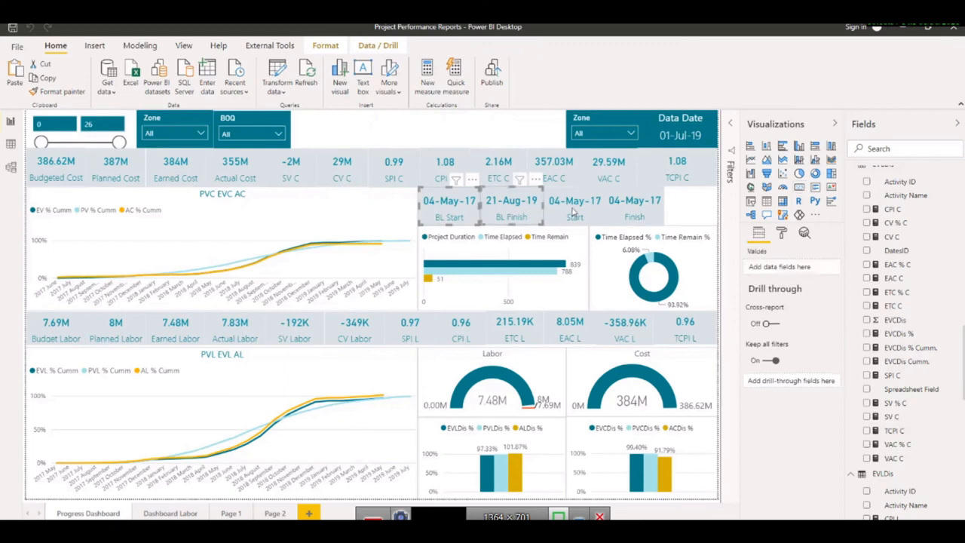
{"action": "left_click", "coordinate": [575, 209], "text": "ctrl"}
{"action": "left_click", "coordinate": [635, 211], "text": "ctrl"}
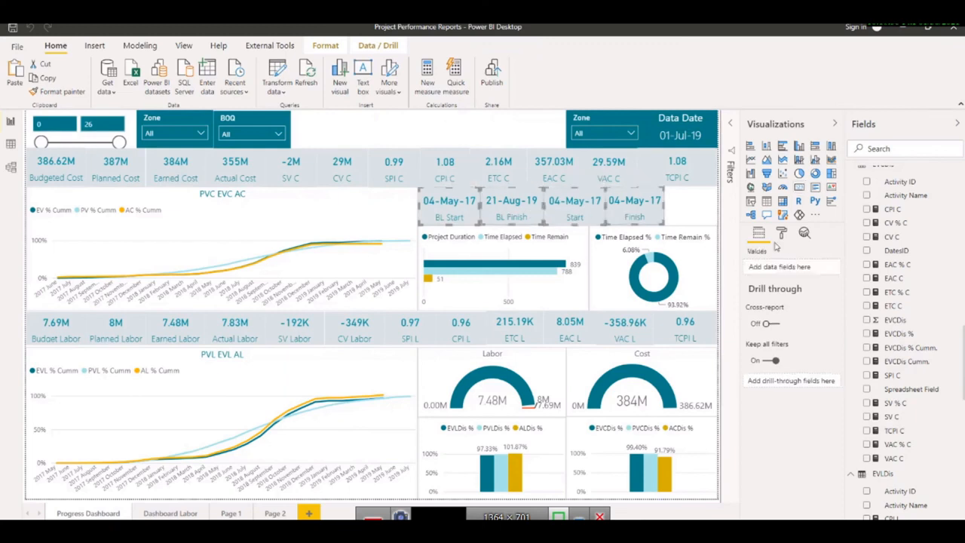
{"action": "left_click", "coordinate": [784, 234]}
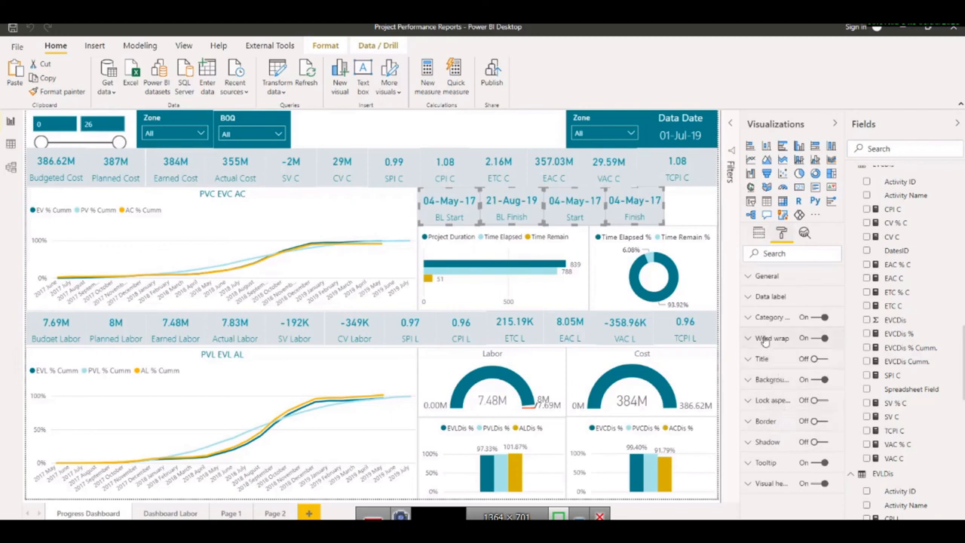
{"action": "left_click", "coordinate": [755, 424]}
{"action": "left_click", "coordinate": [755, 424]}
{"action": "left_click", "coordinate": [763, 382]}
{"action": "left_click", "coordinate": [768, 415]}
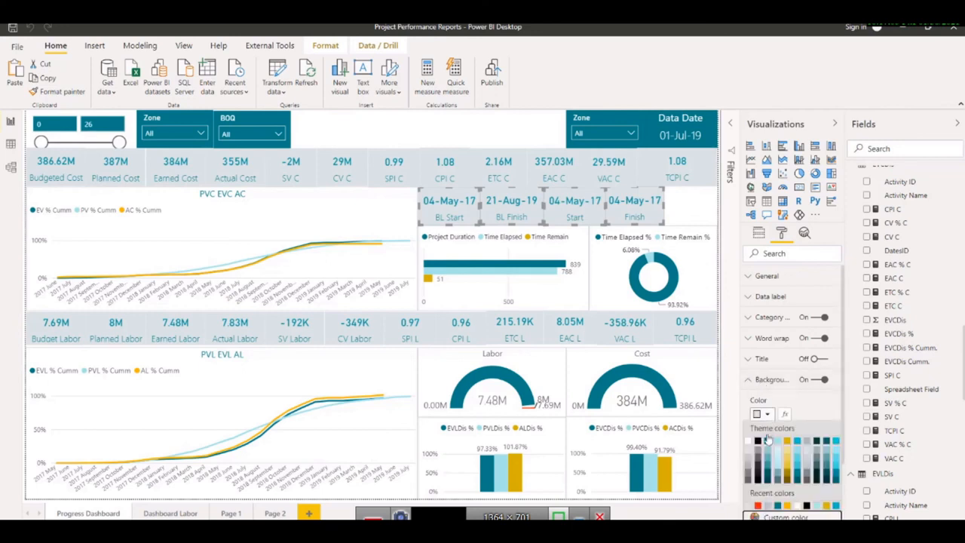
{"action": "left_click", "coordinate": [767, 443]}
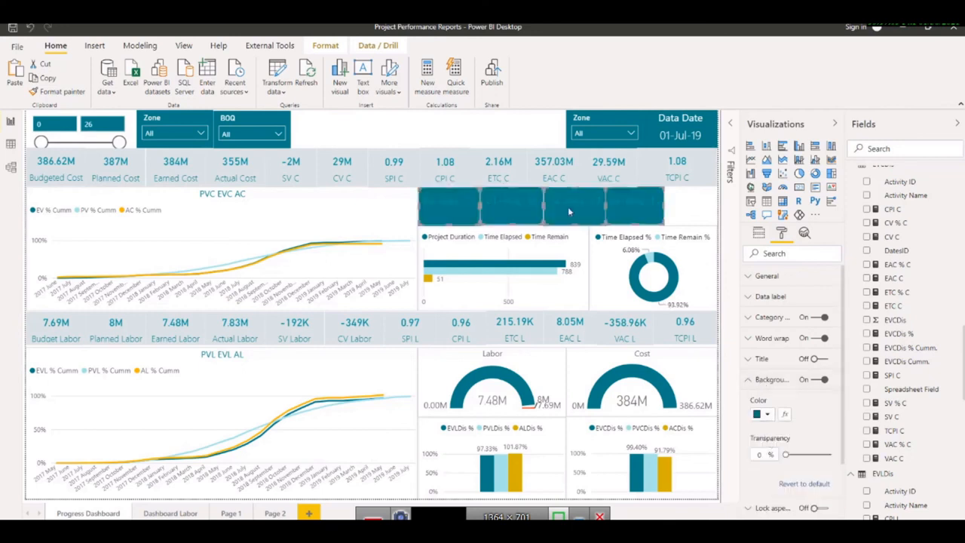
Step: Set the data label color of the four selected date cards to white
{"action": "left_click", "coordinate": [750, 298]}
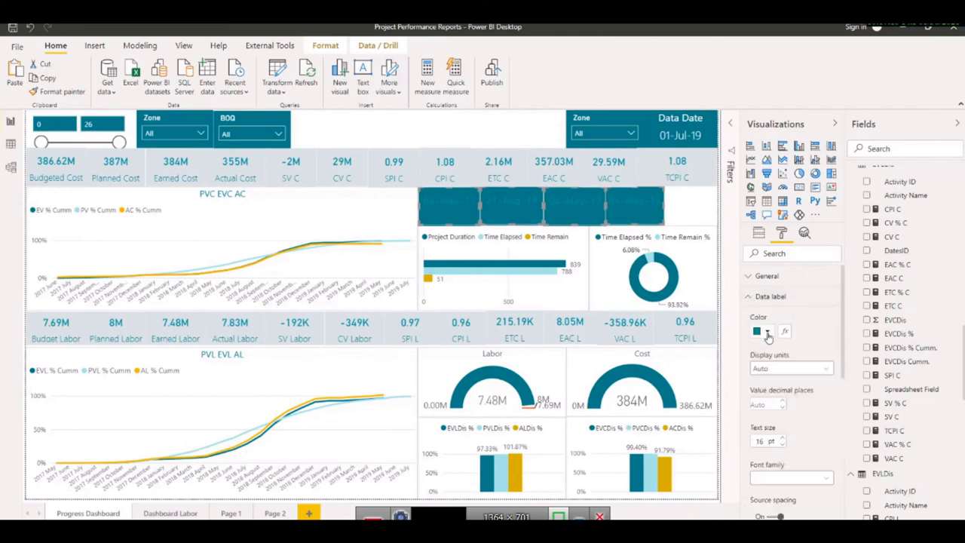
{"action": "left_click", "coordinate": [768, 336]}
{"action": "left_click", "coordinate": [750, 363]}
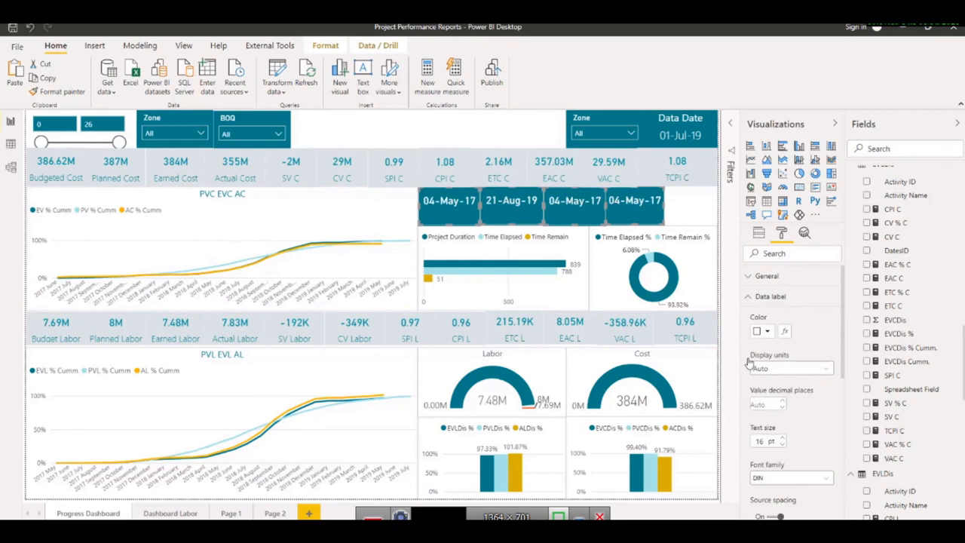
Step: Set the category label color of the BL Start, BL Finish, Start and Finish cards to white
{"action": "left_click", "coordinate": [751, 299]}
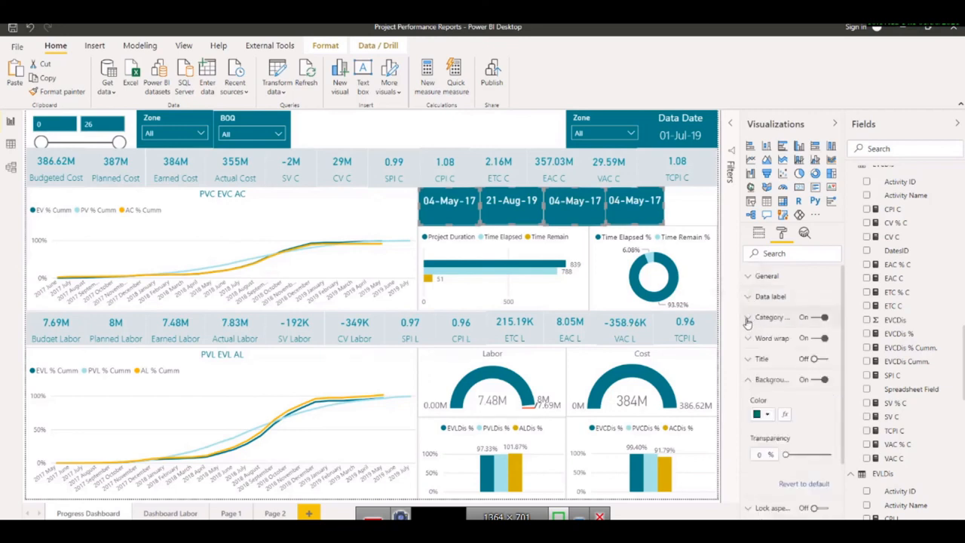
{"action": "left_click", "coordinate": [748, 317]}
{"action": "left_click", "coordinate": [766, 355]}
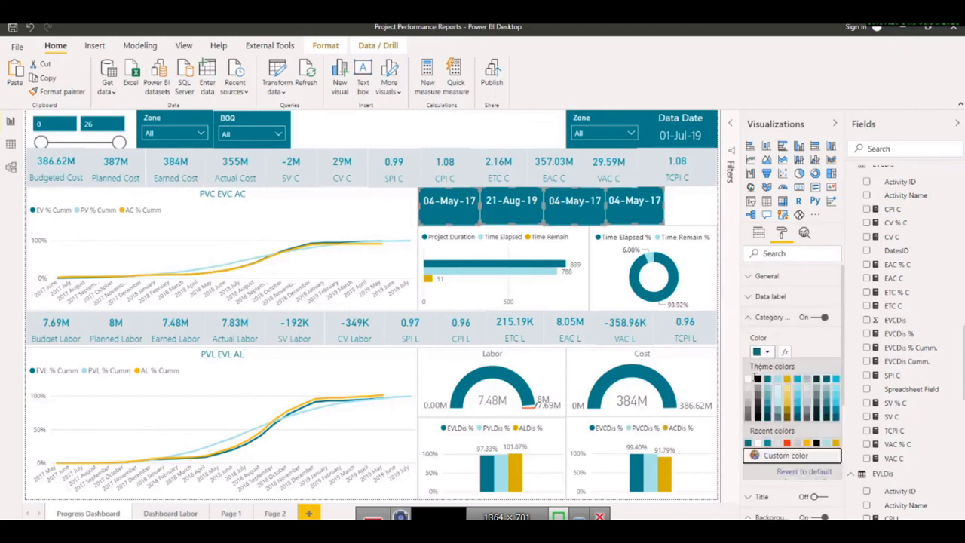
{"action": "left_click", "coordinate": [748, 379]}
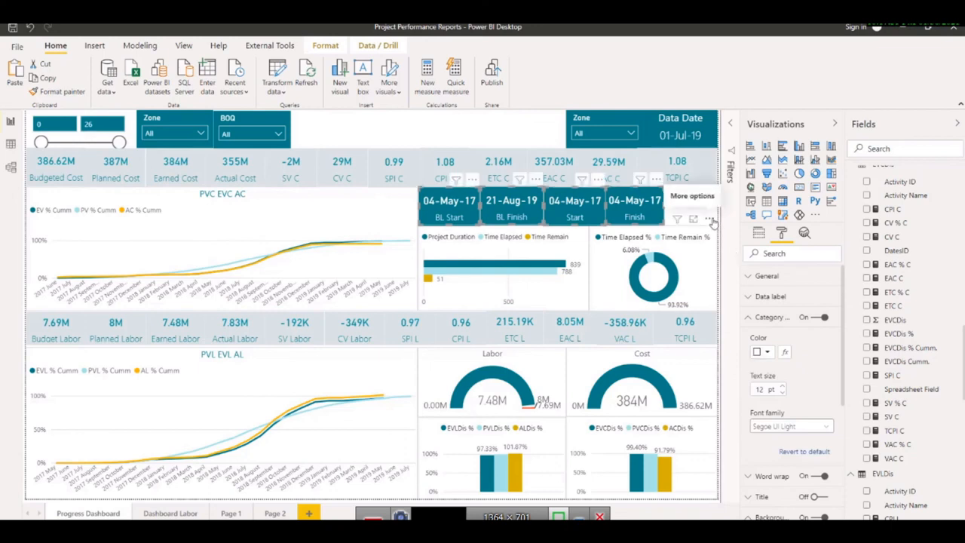
{"action": "left_click", "coordinate": [463, 138]}
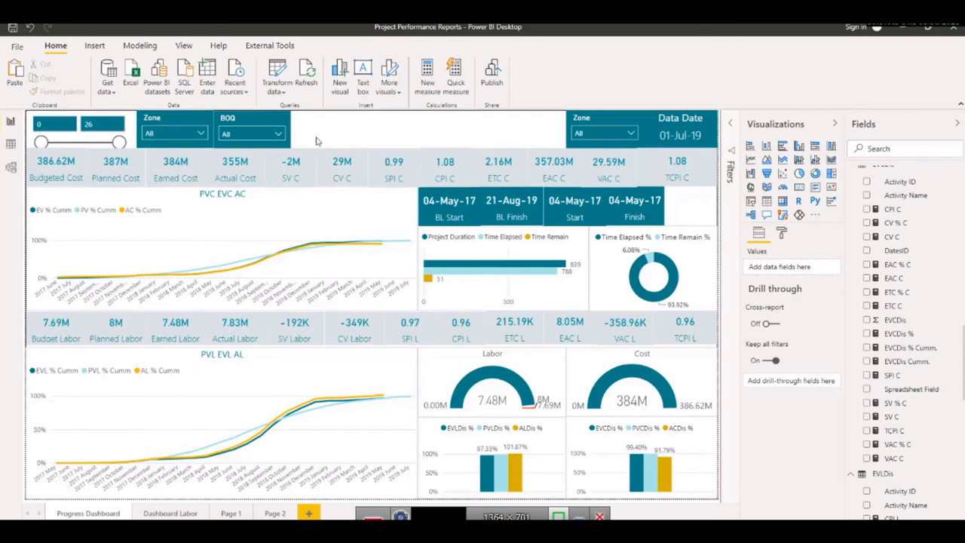
Step: Change the header title text of the BOQ slicer, which holds the CLUSTER field, to Cluster
{"action": "left_click", "coordinate": [225, 126]}
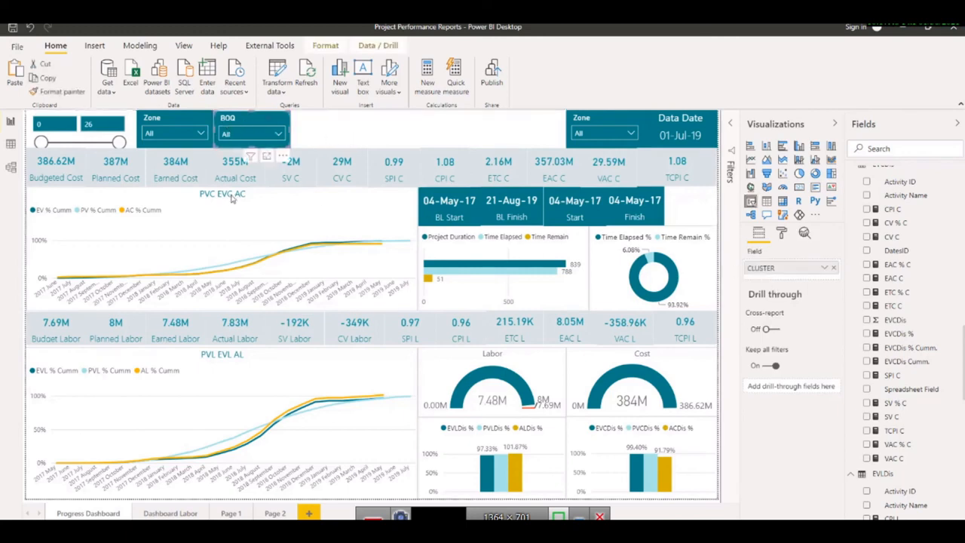
{"action": "left_click", "coordinate": [782, 234]}
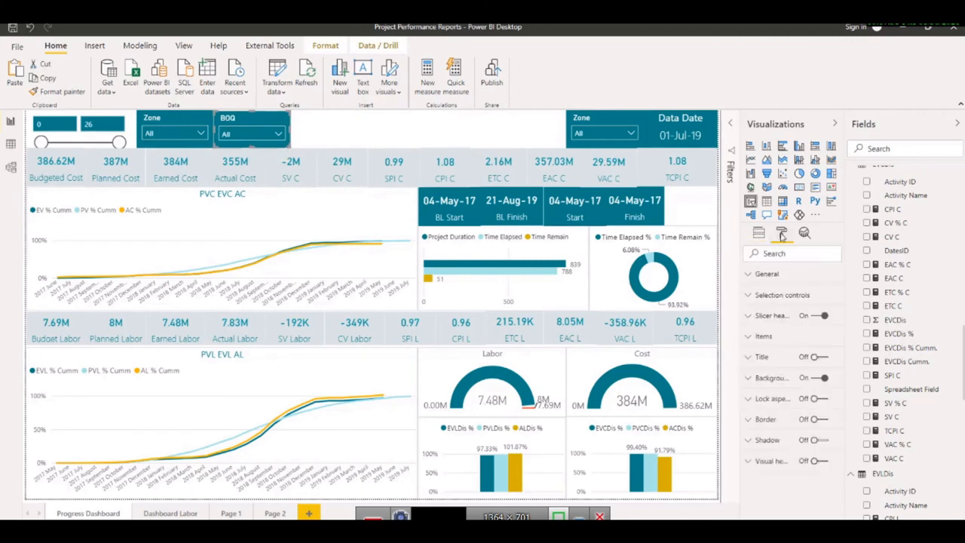
{"action": "left_click", "coordinate": [750, 340]}
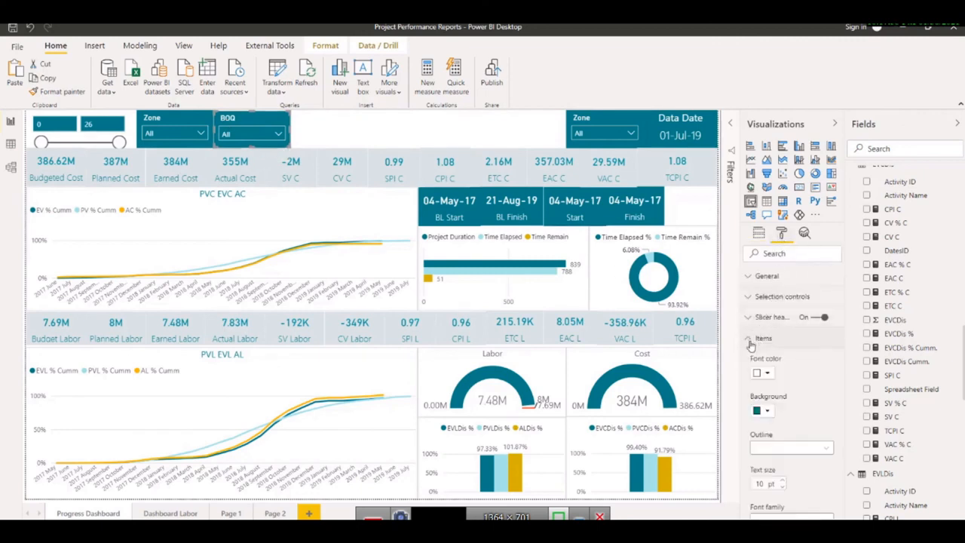
{"action": "left_click", "coordinate": [750, 339]}
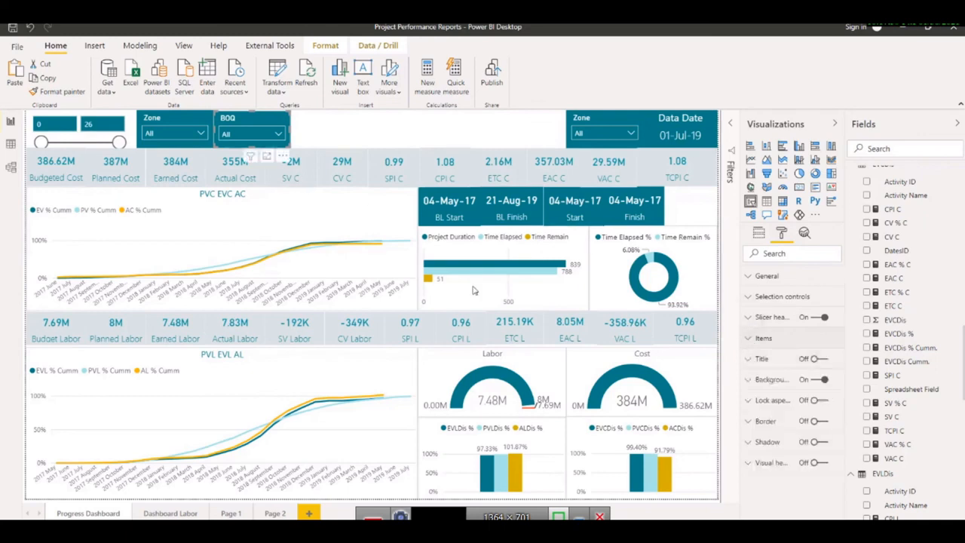
{"action": "left_click", "coordinate": [749, 317]}
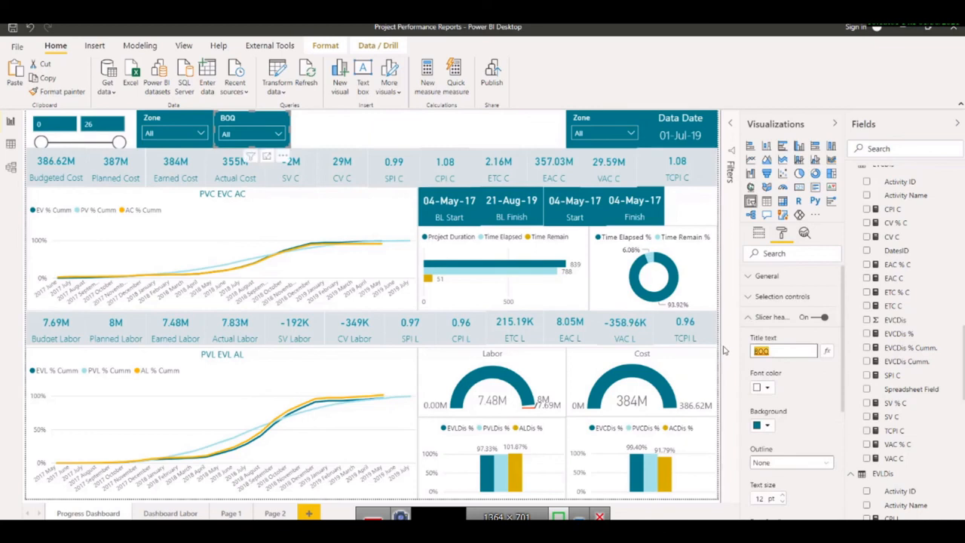
{"action": "type", "text": "Cluster"}
{"action": "key", "text": "Return"}
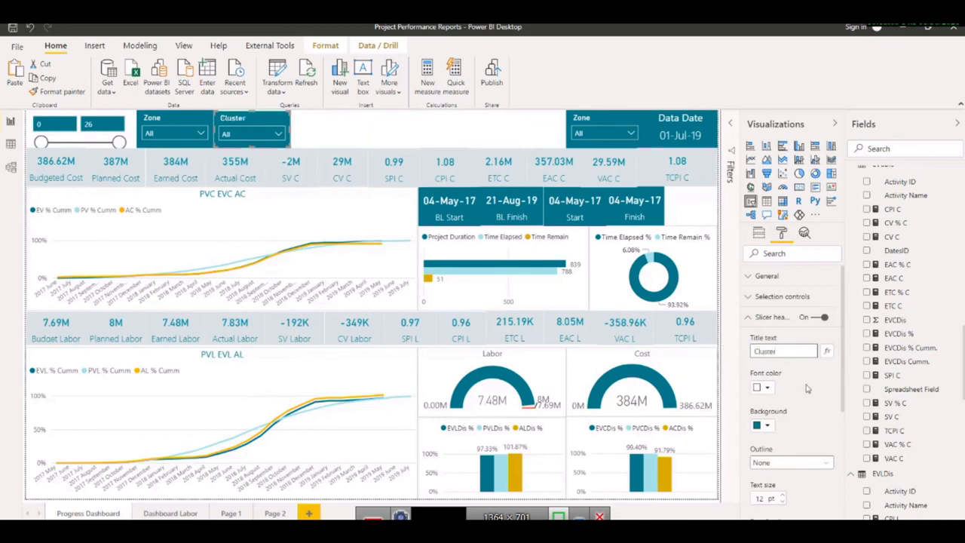
{"action": "left_click", "coordinate": [749, 317]}
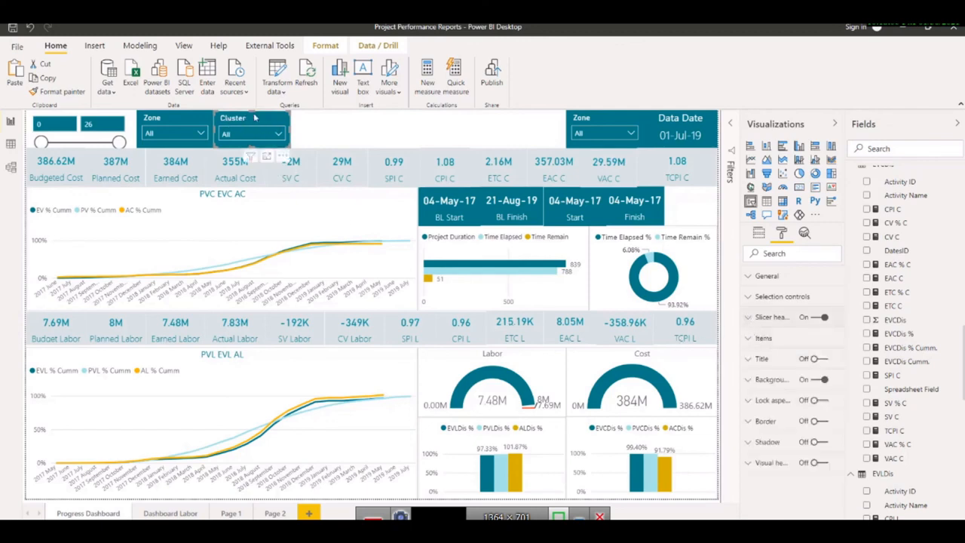
Step: Change the header title text of the Zone slicer beside the Data Date card to Status
{"action": "left_click", "coordinate": [598, 120]}
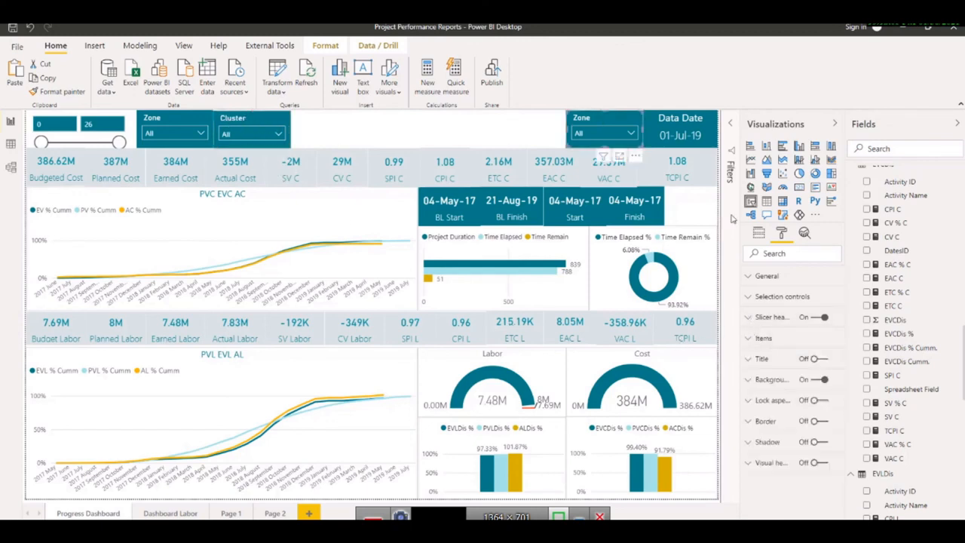
{"action": "left_click", "coordinate": [749, 317]}
{"action": "left_click", "coordinate": [784, 351]}
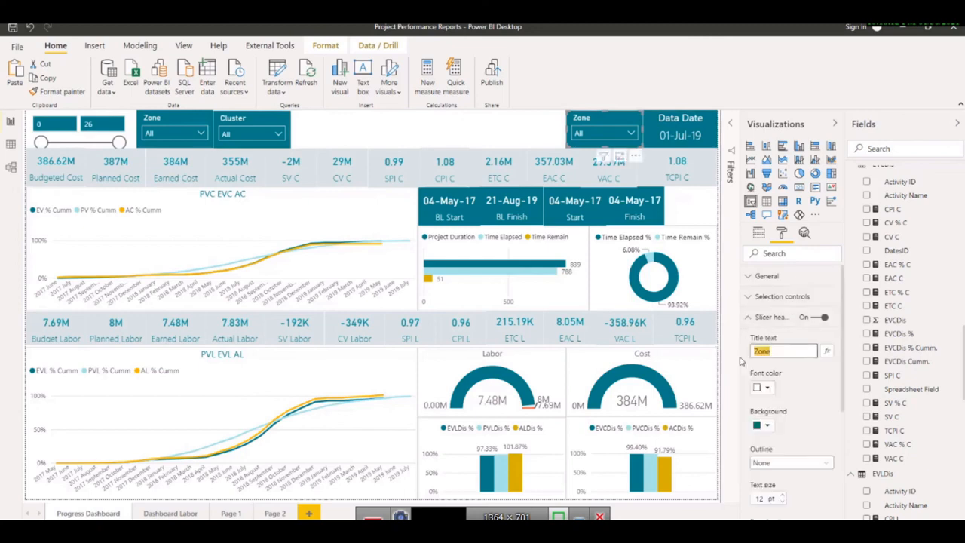
{"action": "type", "text": "Critical"}
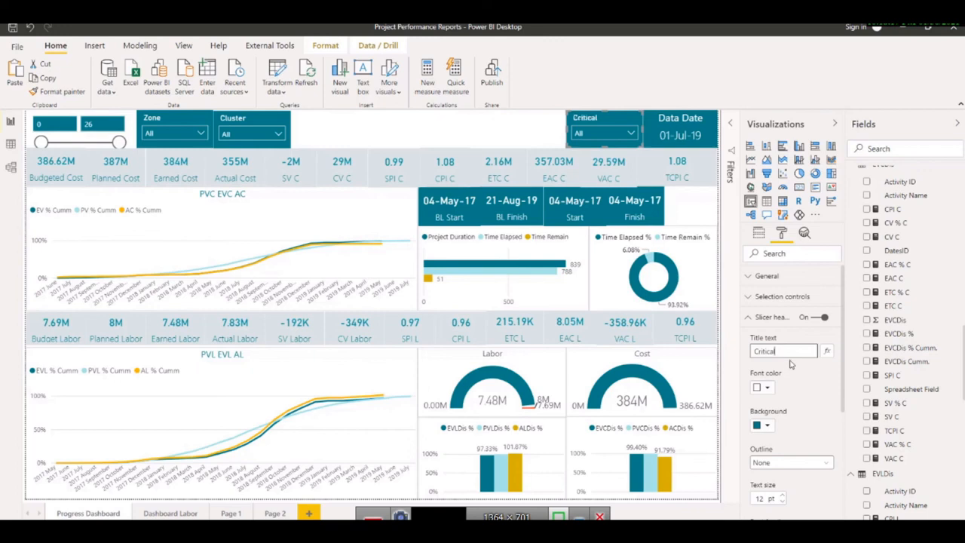
{"action": "left_click_drag", "start_coordinate": [792, 355], "coordinate": [737, 355]}
{"action": "type", "text": "Stat"}
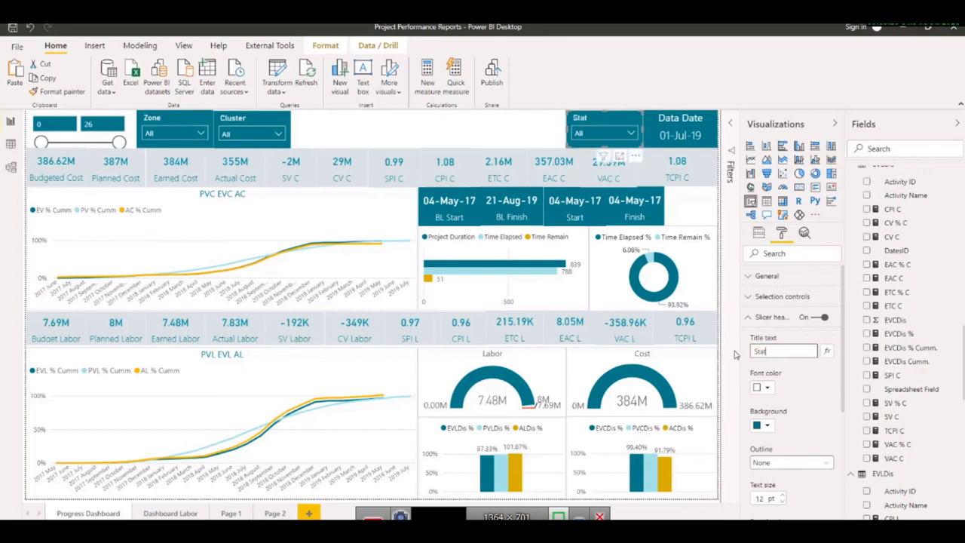
{"action": "type", "text": "us"}
{"action": "key", "text": "Return"}
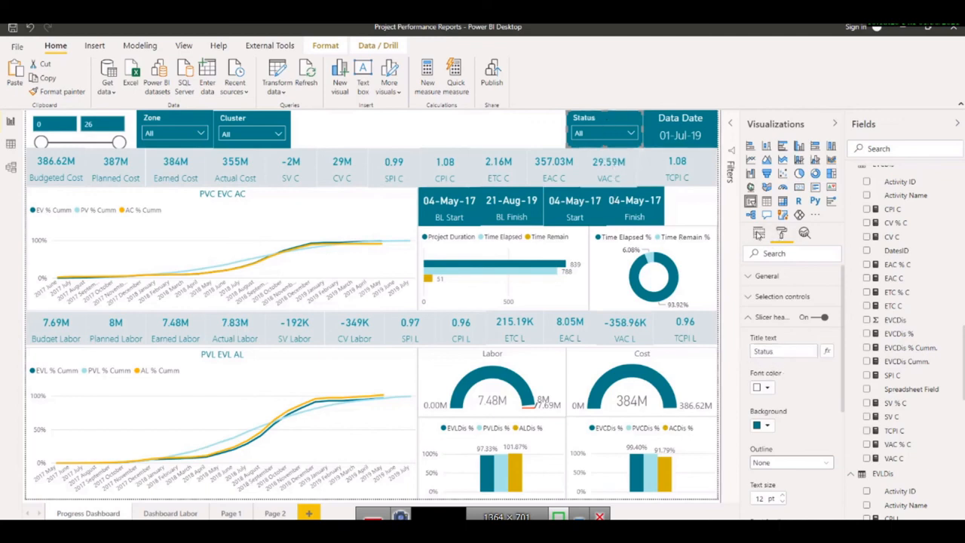
Step: Replace the Area field in the Status slicer with Activity Status from the Activities Fact Table
{"action": "left_click", "coordinate": [759, 234]}
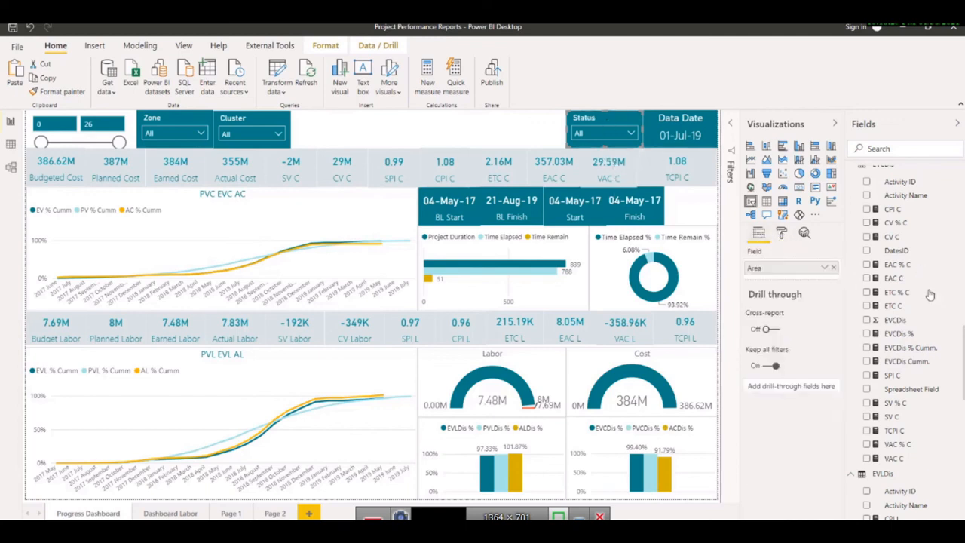
{"action": "scroll", "coordinate": [927, 289], "scroll_direction": "up", "scroll_amount": 7}
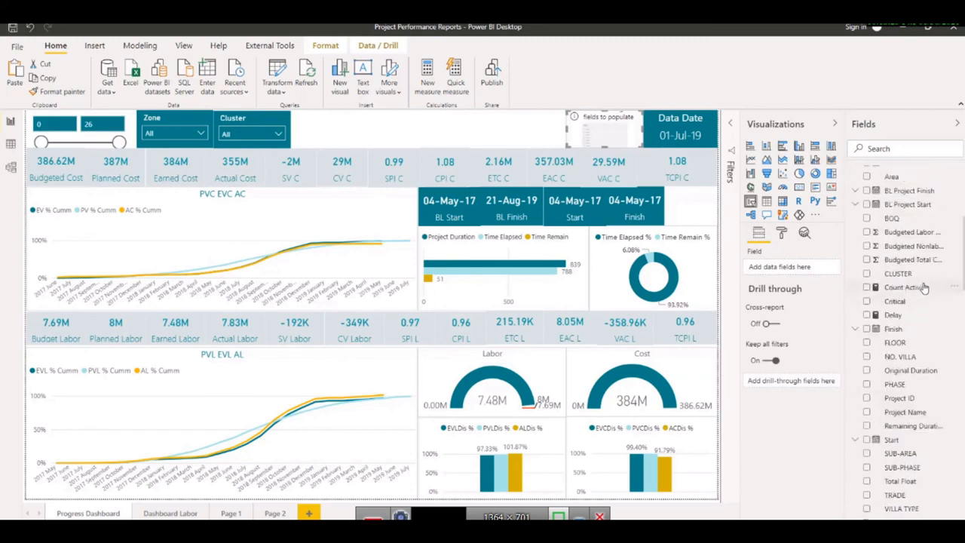
{"action": "scroll", "coordinate": [925, 288], "scroll_direction": "up", "scroll_amount": 5}
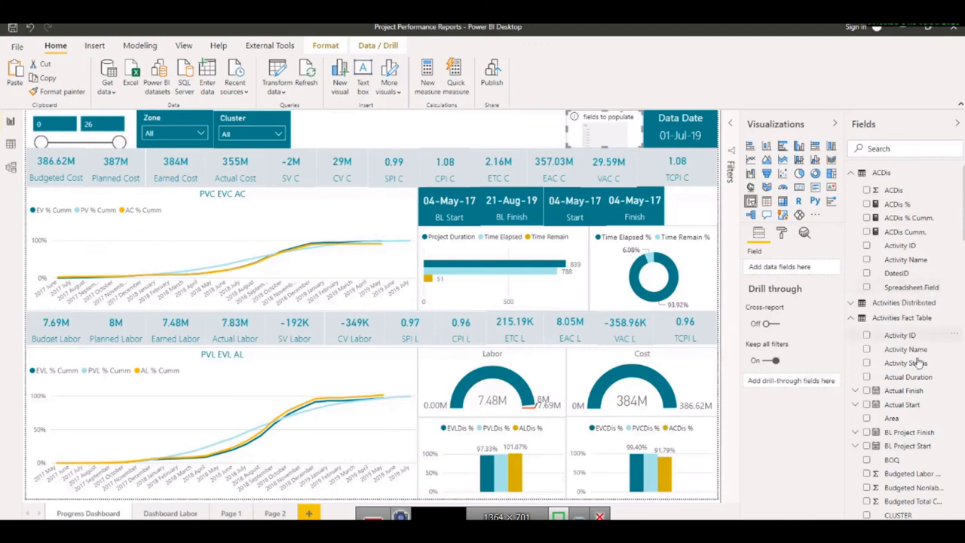
{"action": "left_click_drag", "start_coordinate": [916, 366], "coordinate": [769, 268]}
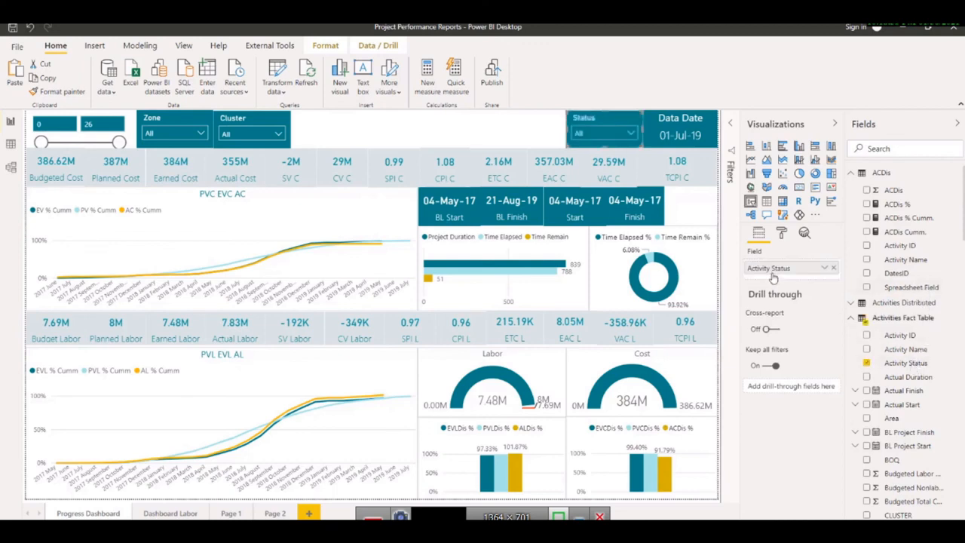
Step: Test the Status slicer by filtering the dashboard to In Progress and to Completed, and clear the selection
{"action": "left_click", "coordinate": [632, 134]}
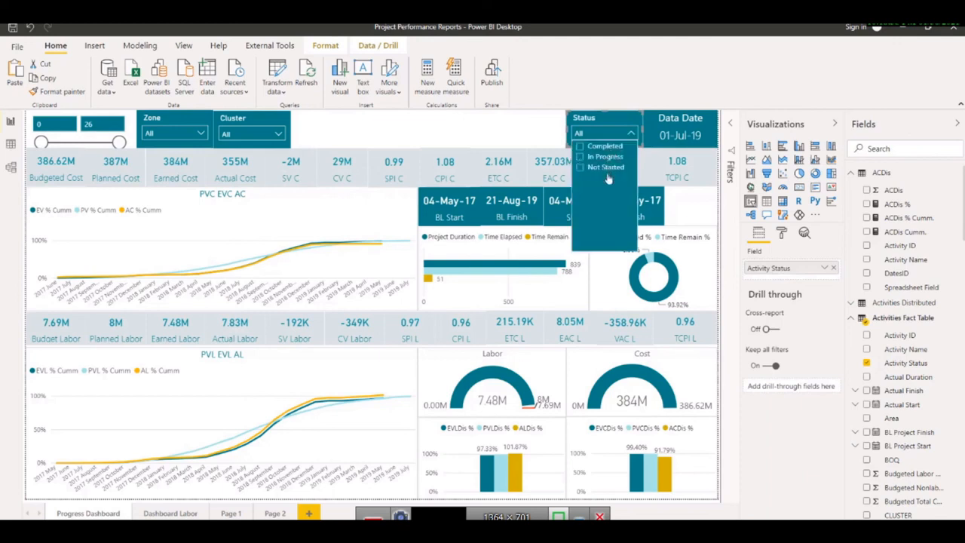
{"action": "left_click", "coordinate": [606, 157]}
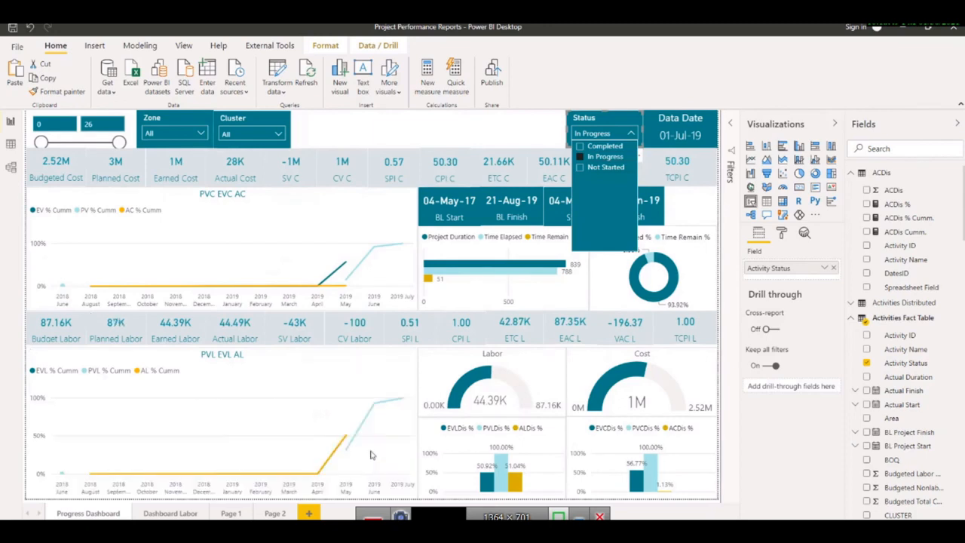
{"action": "left_click", "coordinate": [599, 147]}
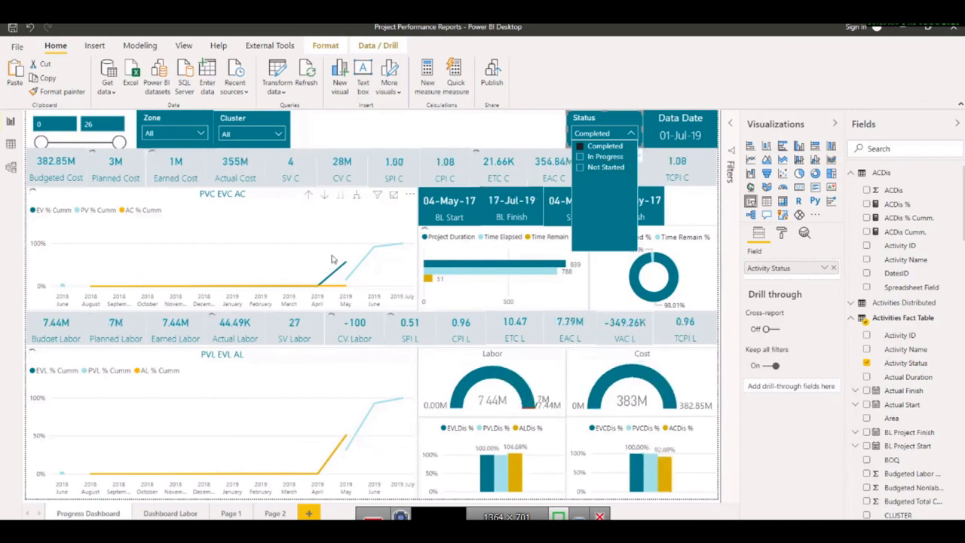
{"action": "left_click", "coordinate": [403, 139]}
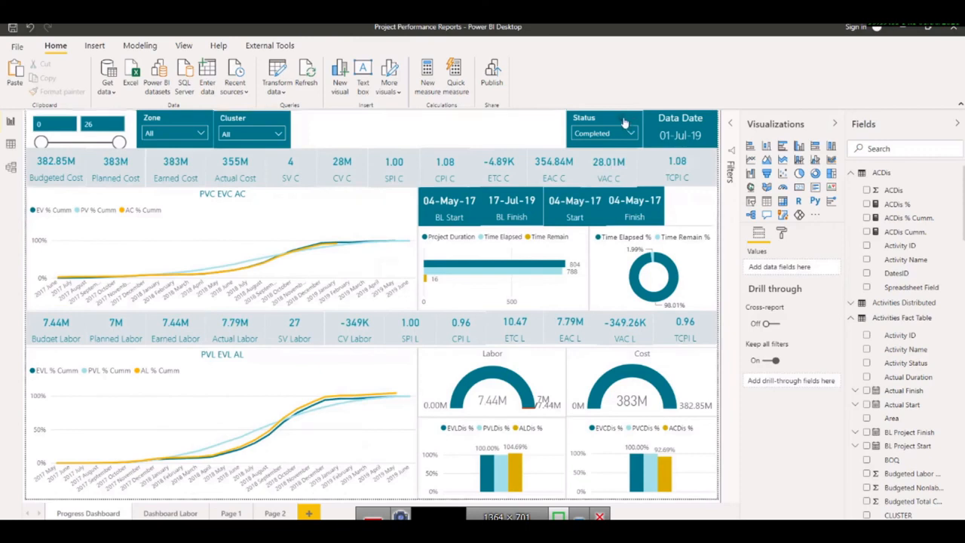
{"action": "left_click", "coordinate": [625, 122]}
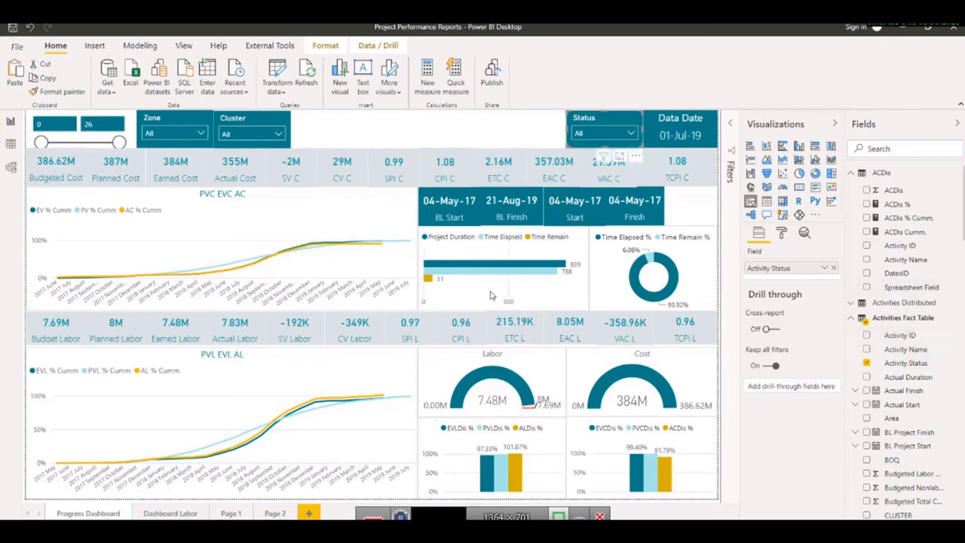
{"action": "left_click", "coordinate": [340, 125]}
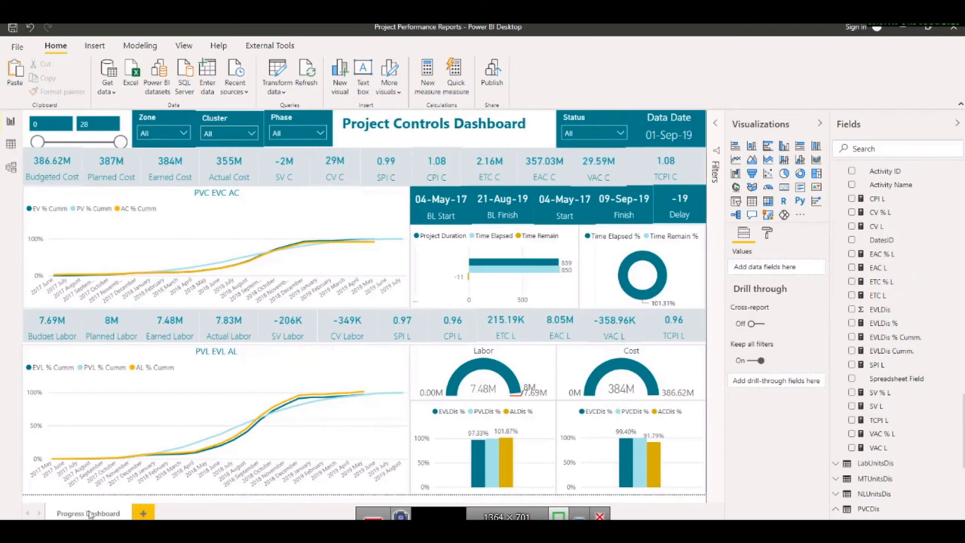
Step: Duplicate the Progress Dashboard page and rename the copy as Progress Dashboard 1
{"action": "right_click", "coordinate": [89, 513]}
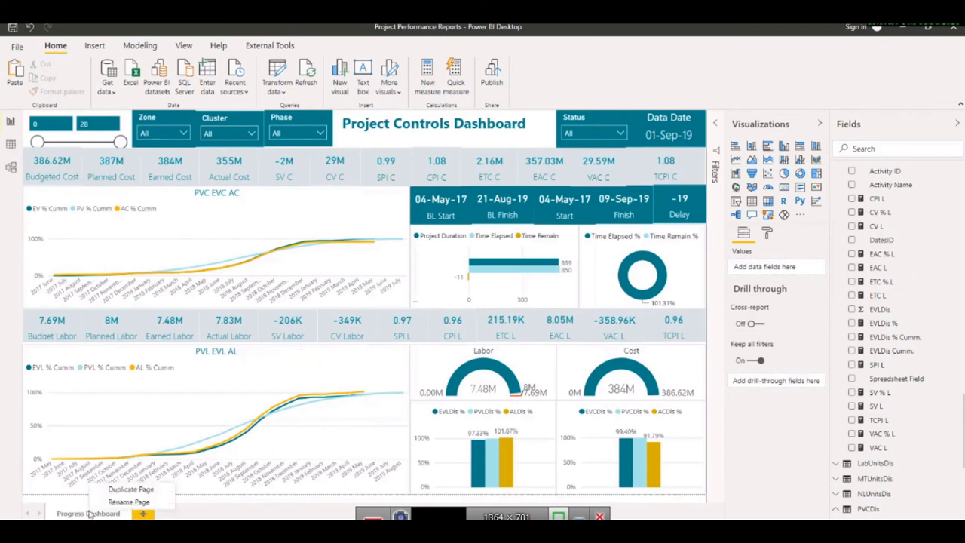
{"action": "left_click", "coordinate": [125, 489]}
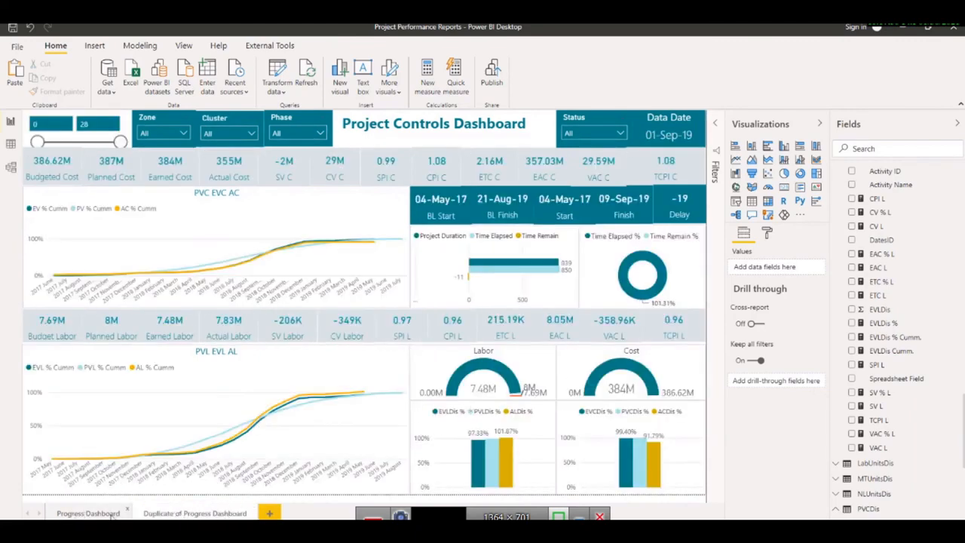
{"action": "double_click", "coordinate": [188, 514]}
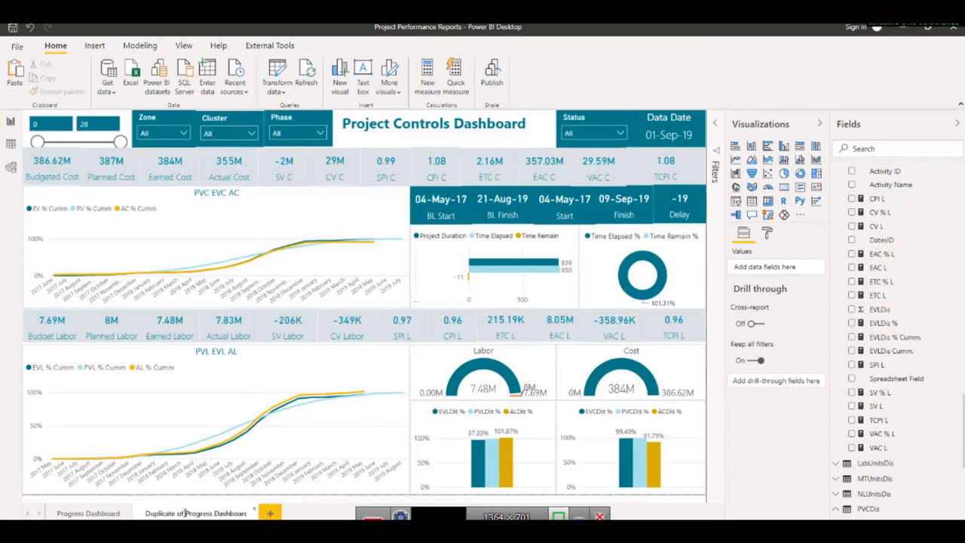
{"action": "left_click", "coordinate": [185, 514]}
{"action": "key", "text": "BackSpace"}
{"action": "key", "text": "BackSpace"}
{"action": "key", "text": "BackSpace"}
{"action": "key", "text": "BackSpace"}
{"action": "key", "text": "BackSpace"}
{"action": "key", "text": "BackSpace"}
{"action": "key", "text": "BackSpace"}
{"action": "key", "text": "BackSpace"}
{"action": "key", "text": "BackSpace"}
{"action": "key", "text": "BackSpace"}
{"action": "key", "text": "BackSpace"}
{"action": "key", "text": "BackSpace"}
{"action": "key", "text": "BackSpace"}
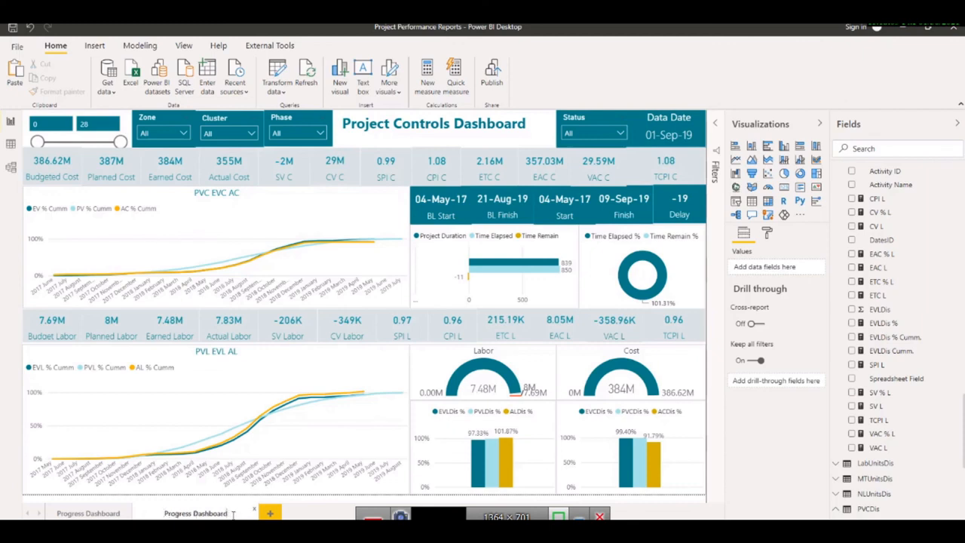
{"action": "type", "text": "("}
{"action": "key", "text": "Return"}
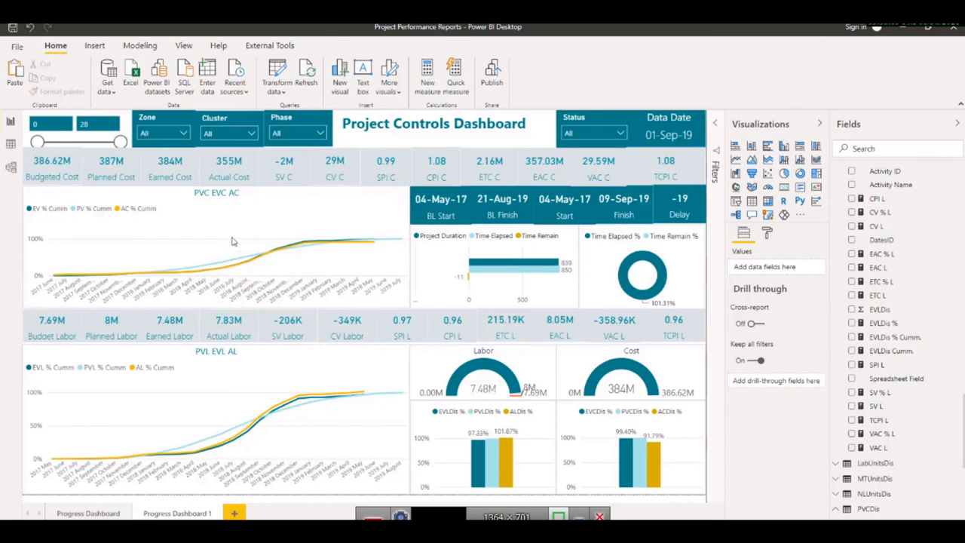
Step: View the PVC EVC AC chart enlarged in focus mode and return to the report page
{"action": "left_click", "coordinate": [258, 254]}
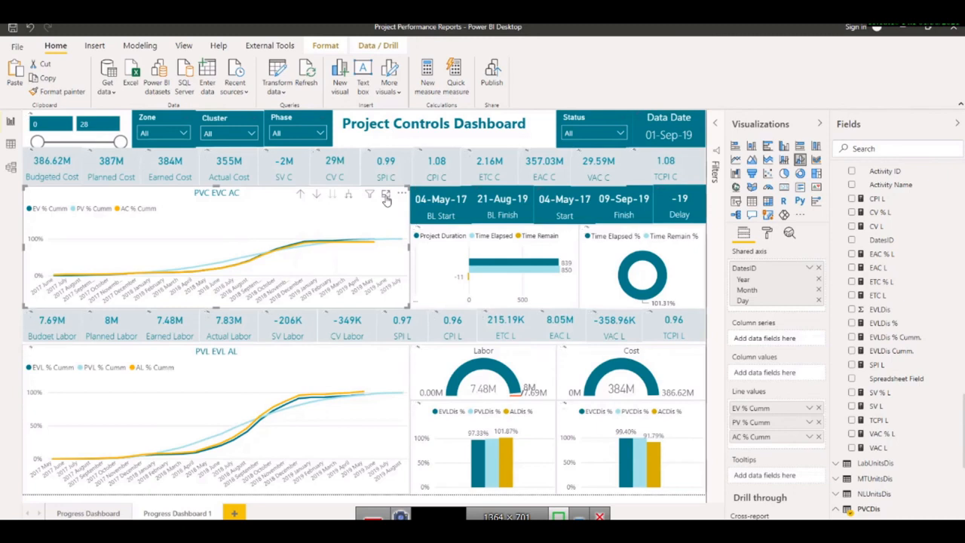
{"action": "left_click", "coordinate": [385, 197]}
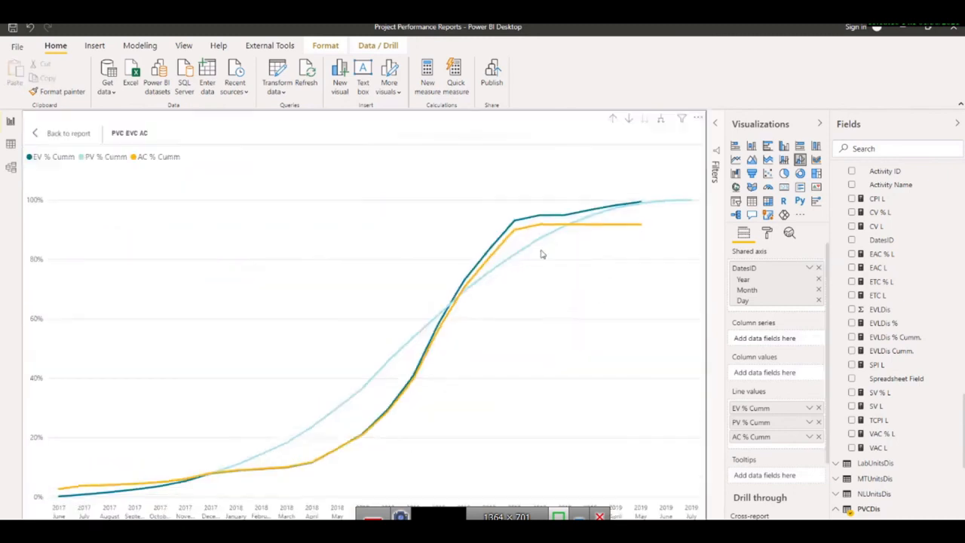
{"action": "left_click", "coordinate": [57, 132]}
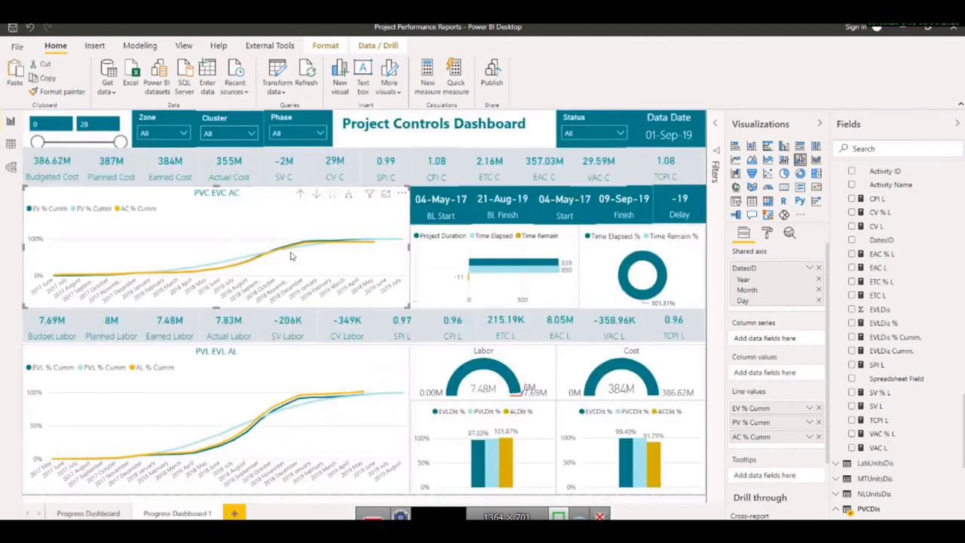
Step: Remove the three cumulative line measures from the PVC EVC AC chart and add EVCDis as its column value
{"action": "left_click", "coordinate": [820, 408]}
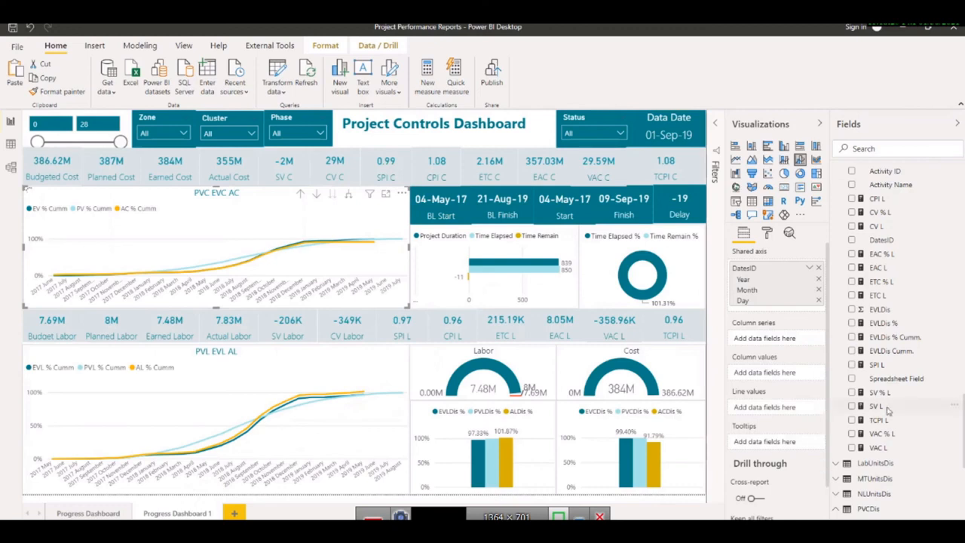
{"action": "scroll", "coordinate": [898, 355], "scroll_direction": "up", "scroll_amount": 4}
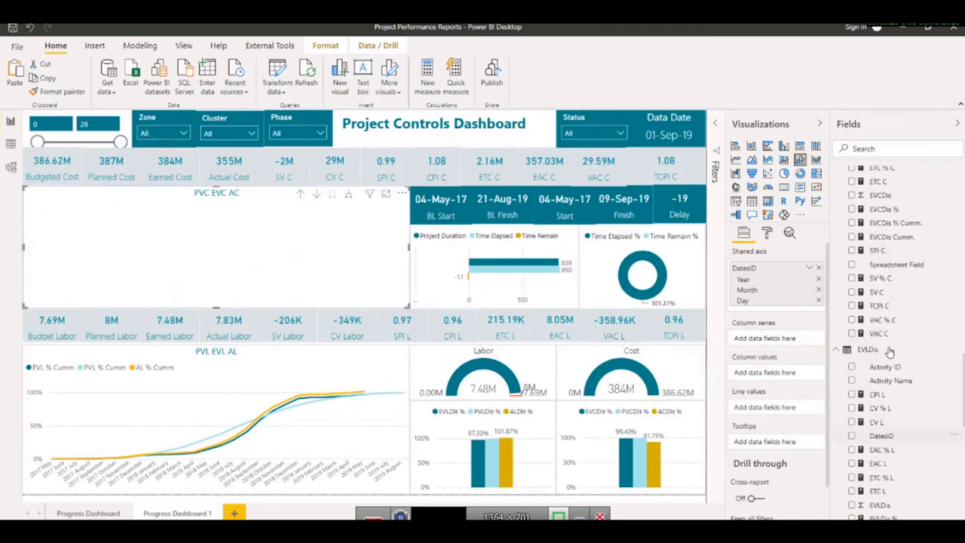
{"action": "scroll", "coordinate": [909, 277], "scroll_direction": "up", "scroll_amount": 3}
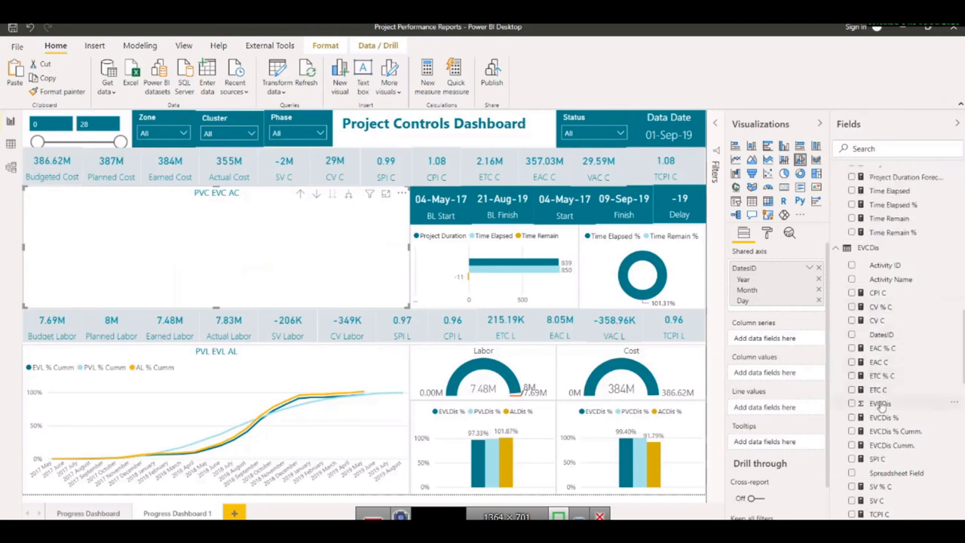
{"action": "left_click_drag", "start_coordinate": [880, 407], "coordinate": [753, 377]}
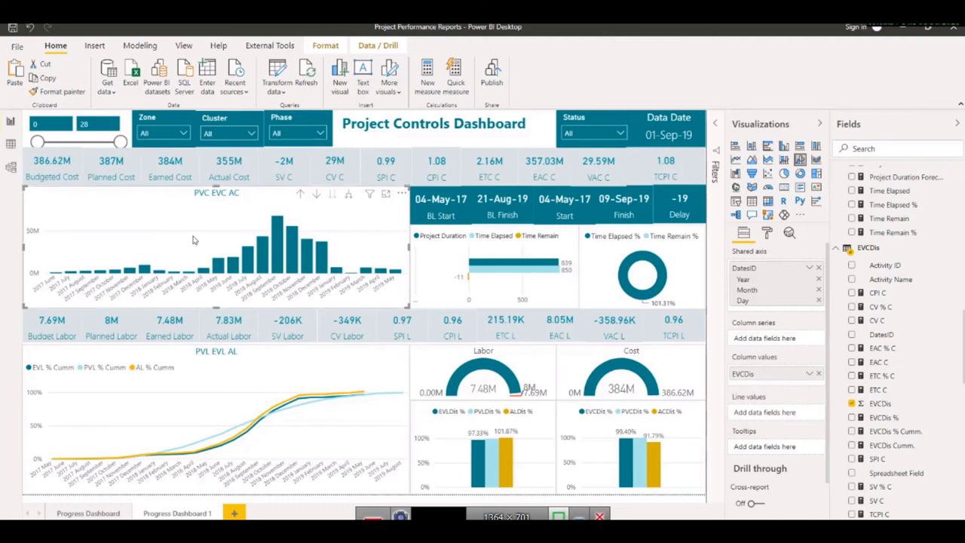
Step: Add PVCDis and ACDis below EVCDis as column values of the PVC EVC AC chart
{"action": "scroll", "coordinate": [904, 380], "scroll_direction": "down", "scroll_amount": 6}
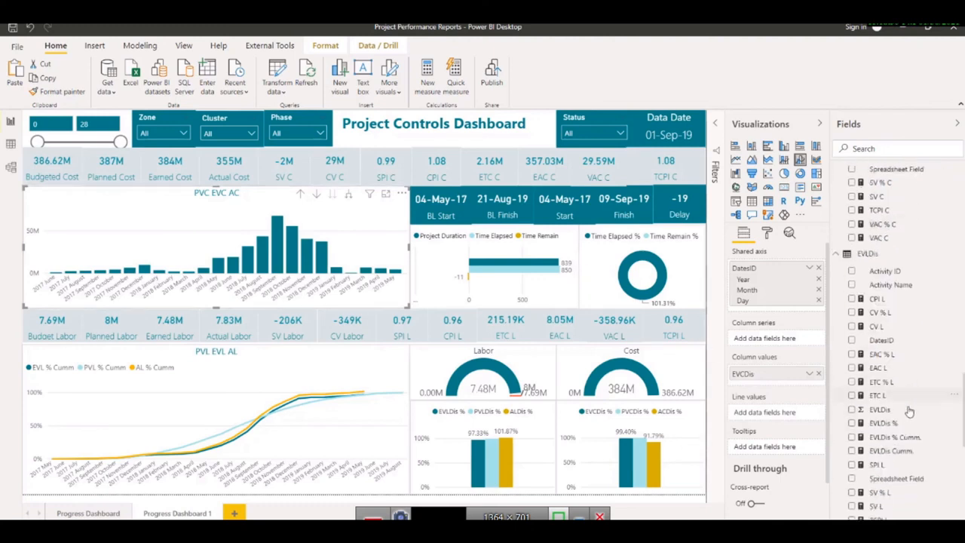
{"action": "scroll", "coordinate": [909, 410], "scroll_direction": "down", "scroll_amount": 3}
{"action": "left_click_drag", "start_coordinate": [882, 301], "coordinate": [743, 385]}
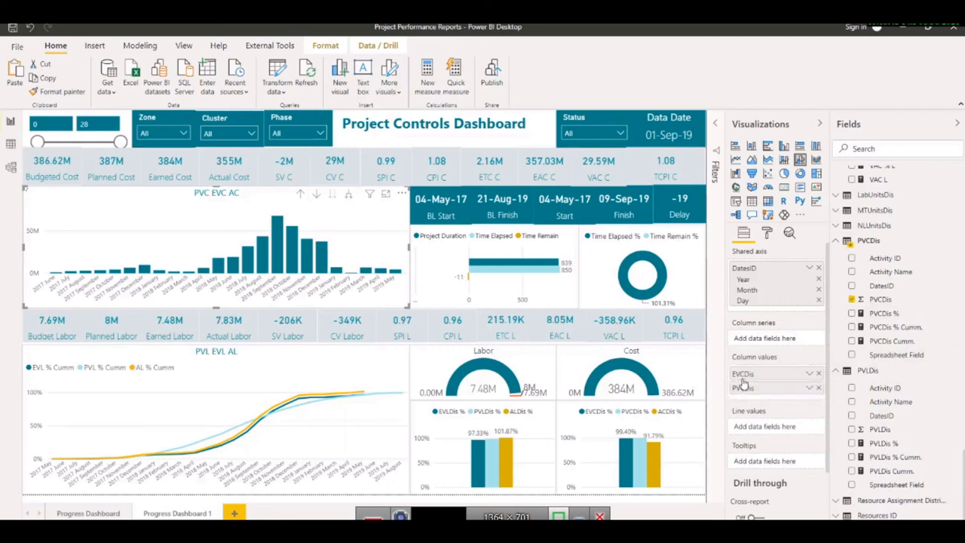
{"action": "scroll", "coordinate": [879, 273], "scroll_direction": "up", "scroll_amount": 15}
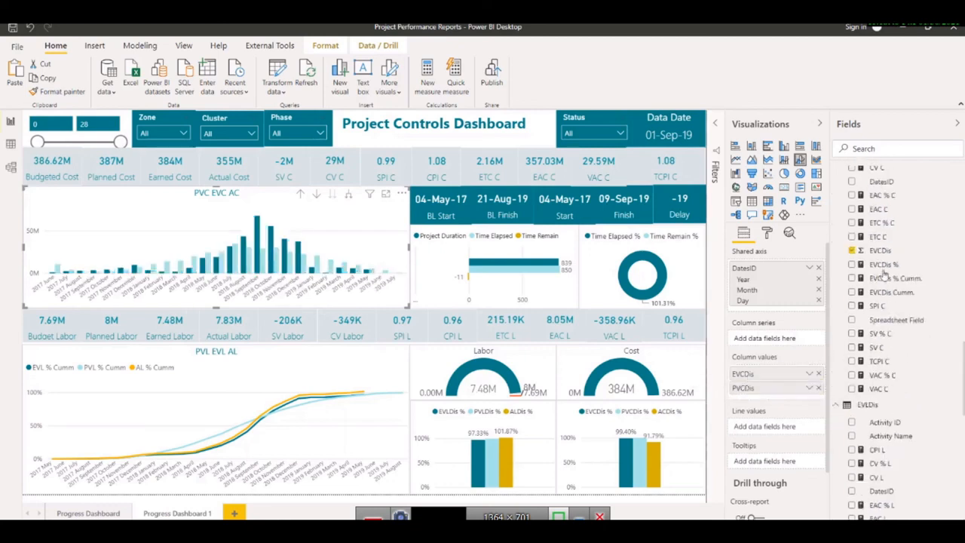
{"action": "scroll", "coordinate": [877, 234], "scroll_direction": "up", "scroll_amount": 8}
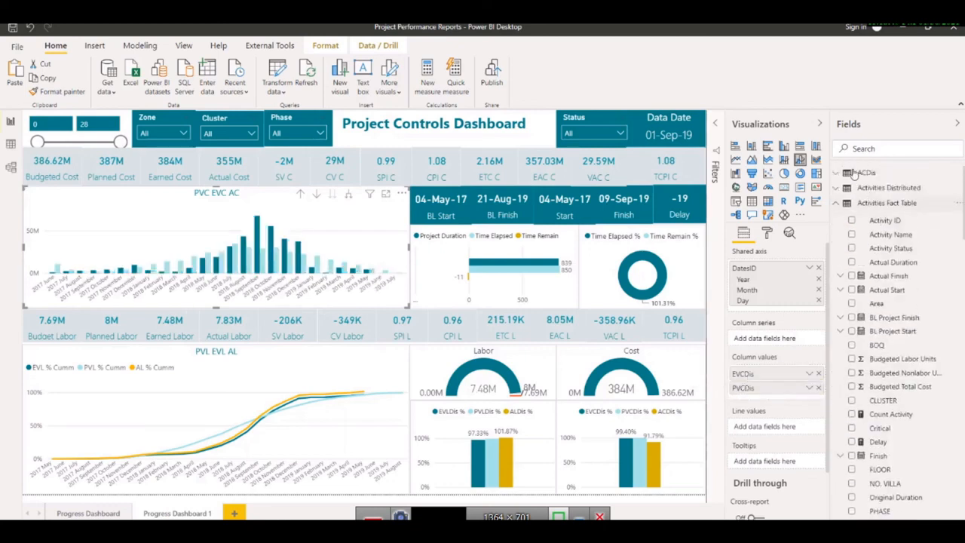
{"action": "left_click", "coordinate": [843, 174]}
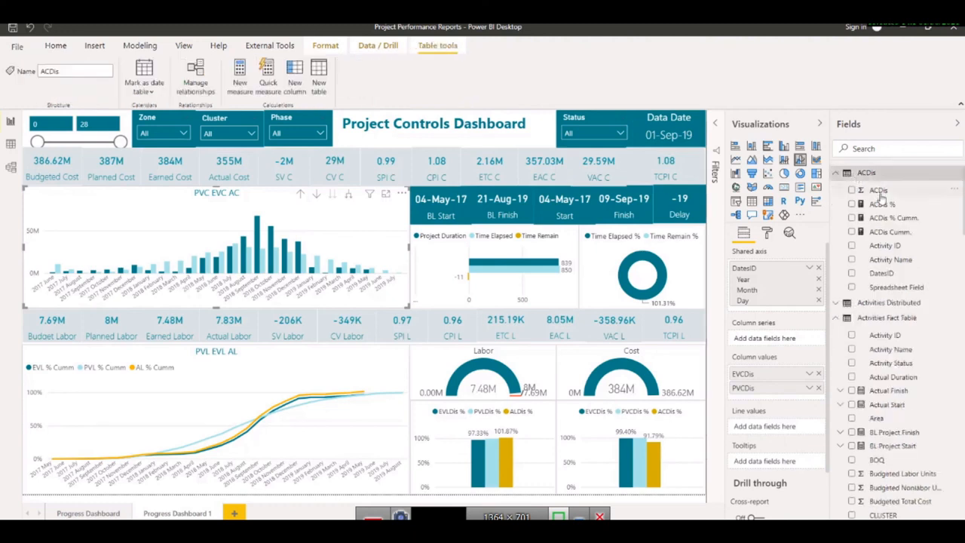
{"action": "mouse_move", "coordinate": [881, 195]}
{"action": "left_mouse_down"}
{"action": "mouse_move", "coordinate": [746, 373]}
{"action": "mouse_move", "coordinate": [744, 402]}
{"action": "left_mouse_up"}
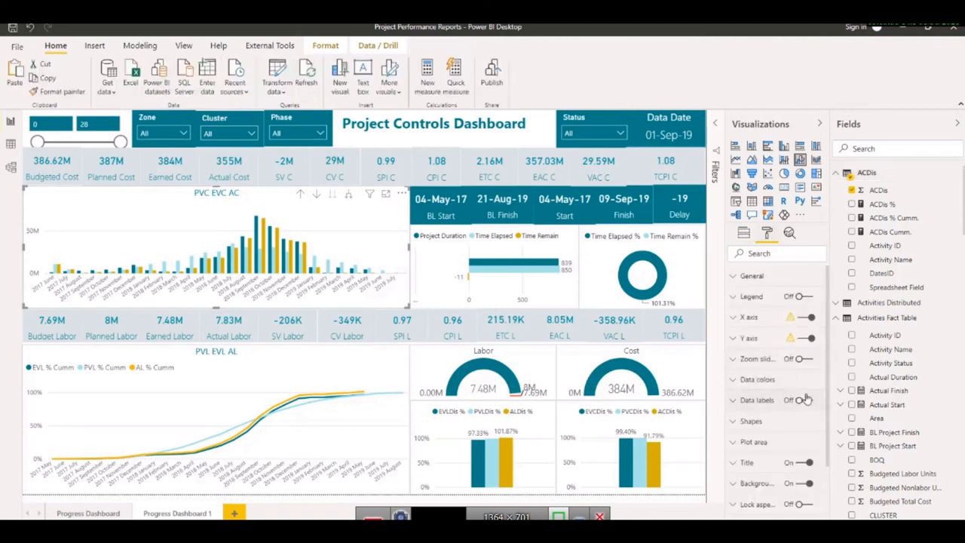
Step: Try data labels on the PVC EVC AC column chart and switch them off again
{"action": "left_click", "coordinate": [809, 403]}
{"action": "left_click", "coordinate": [809, 404]}
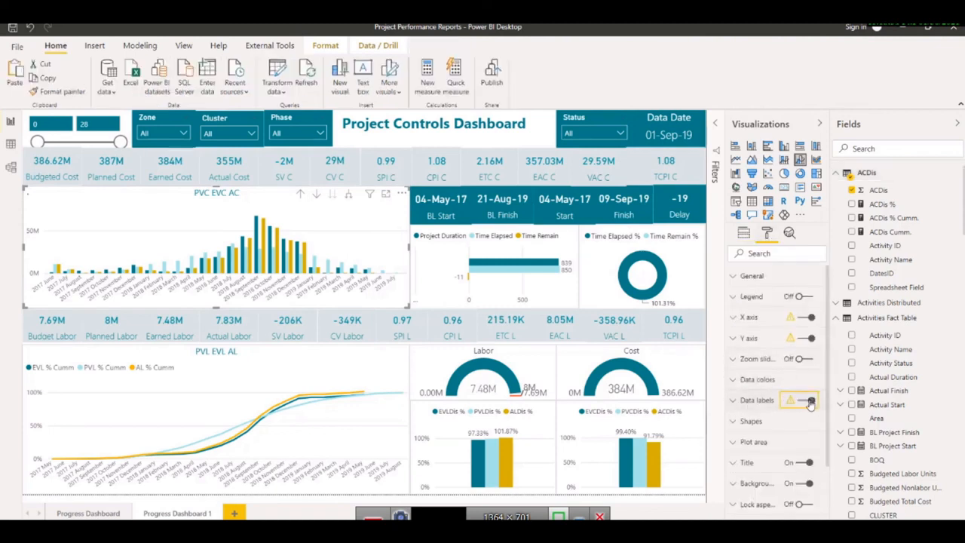
{"action": "left_click", "coordinate": [810, 403]}
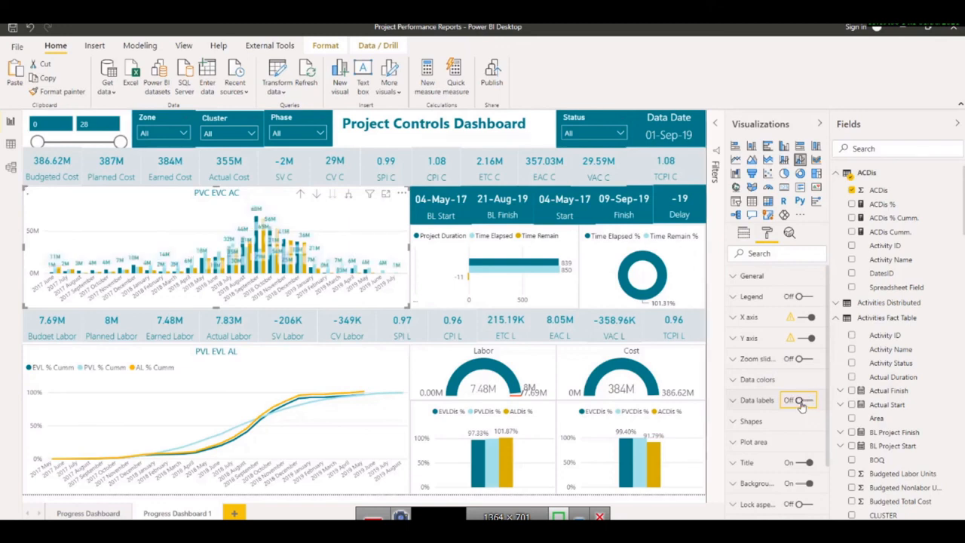
Step: Remove EVL % Cumm, PVL % Cumm and AL % Cumm from the line values of the PVL EVL AL chart
{"action": "left_click", "coordinate": [245, 379]}
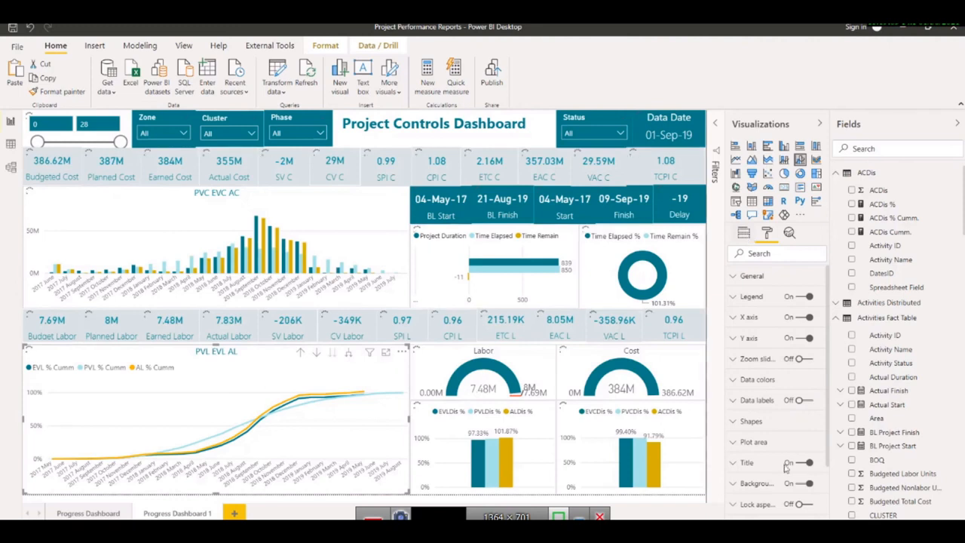
{"action": "left_click", "coordinate": [744, 233]}
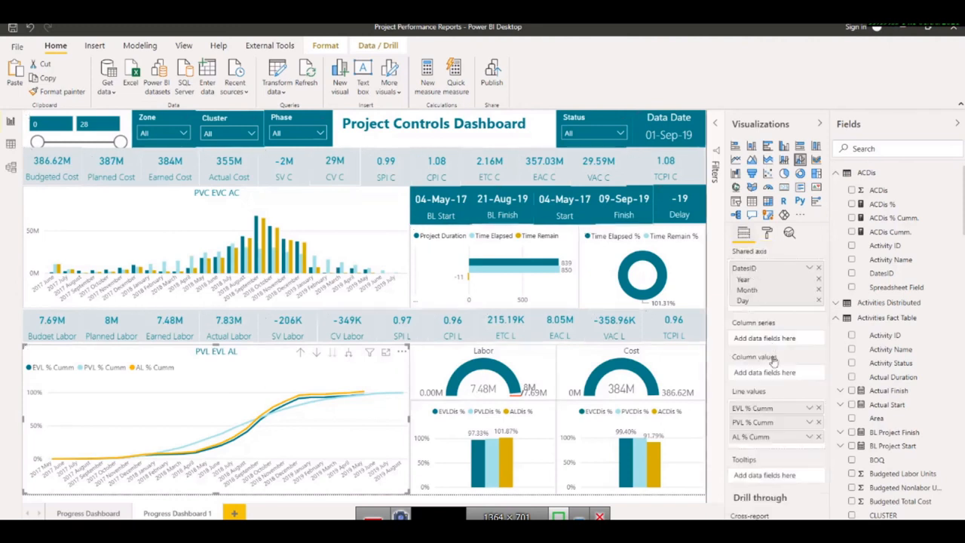
{"action": "left_click", "coordinate": [819, 409]}
{"action": "left_click", "coordinate": [819, 409]}
{"action": "left_click", "coordinate": [819, 409]}
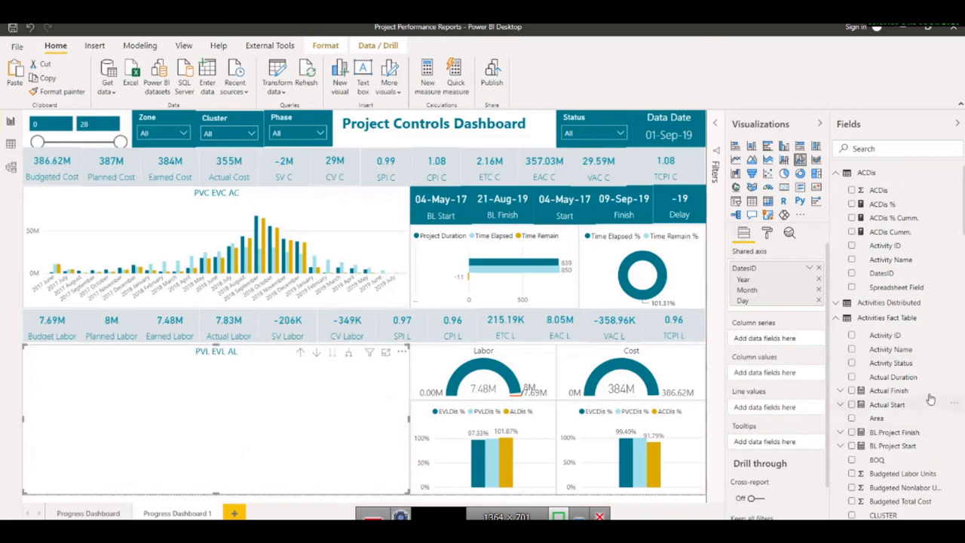
Step: Add EVLDis, PVLDis and ALDis, in that order, as column values of the PVL EVL AL chart
{"action": "scroll", "coordinate": [931, 400], "scroll_direction": "down", "scroll_amount": 10}
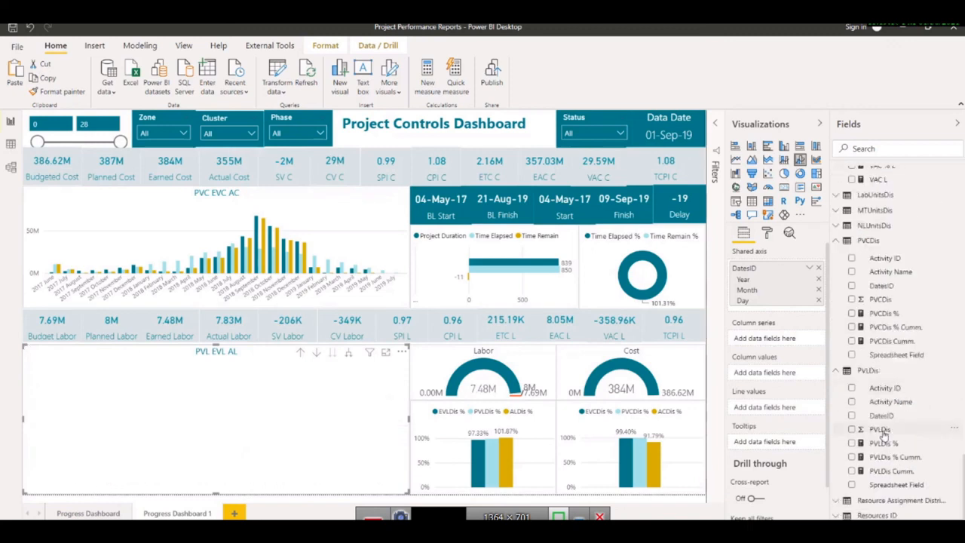
{"action": "left_click_drag", "start_coordinate": [882, 431], "coordinate": [748, 378]}
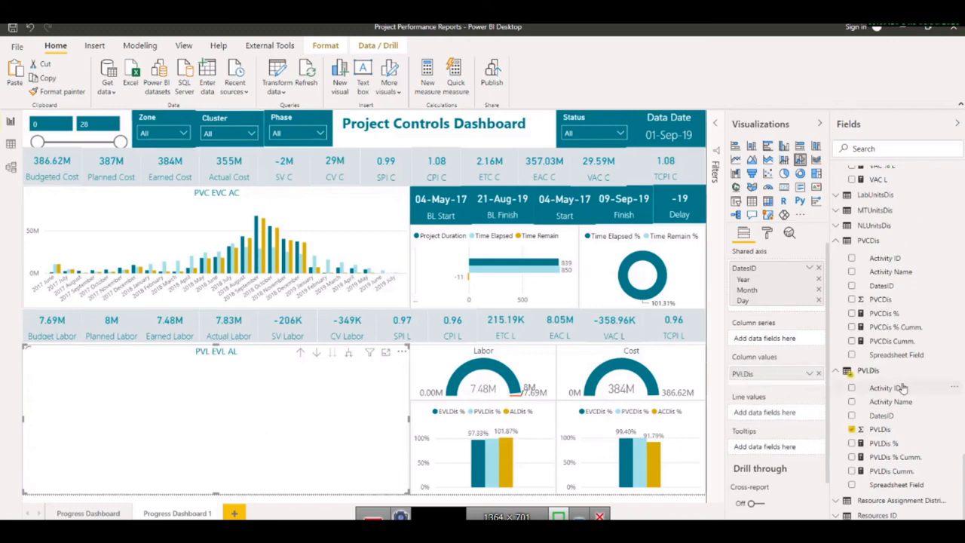
{"action": "scroll", "coordinate": [902, 388], "scroll_direction": "up", "scroll_amount": 5}
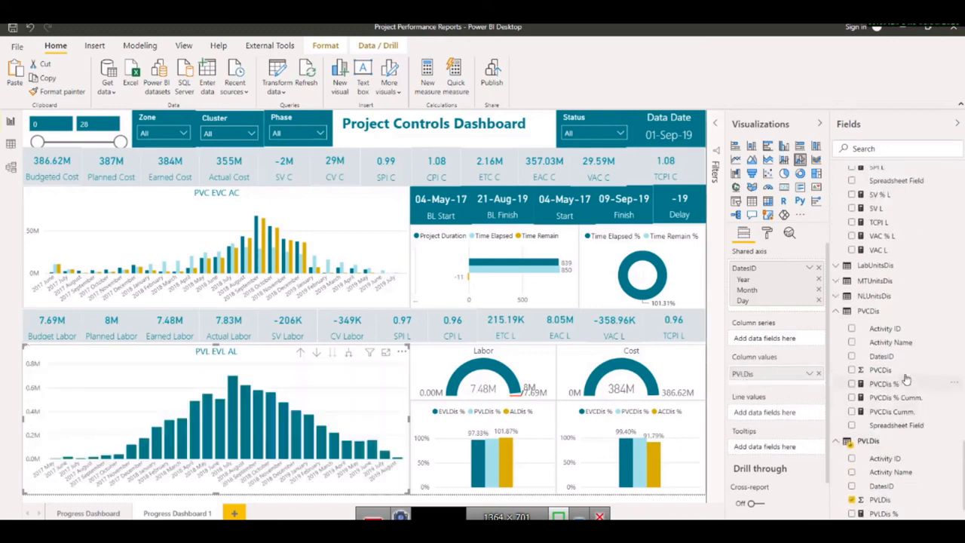
{"action": "scroll", "coordinate": [907, 380], "scroll_direction": "up", "scroll_amount": 5}
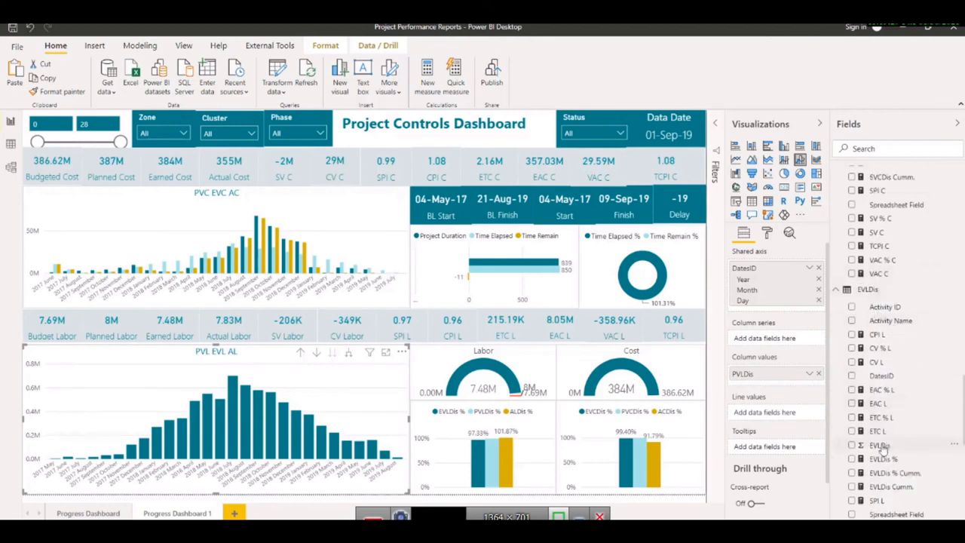
{"action": "left_click_drag", "start_coordinate": [881, 446], "coordinate": [747, 373]}
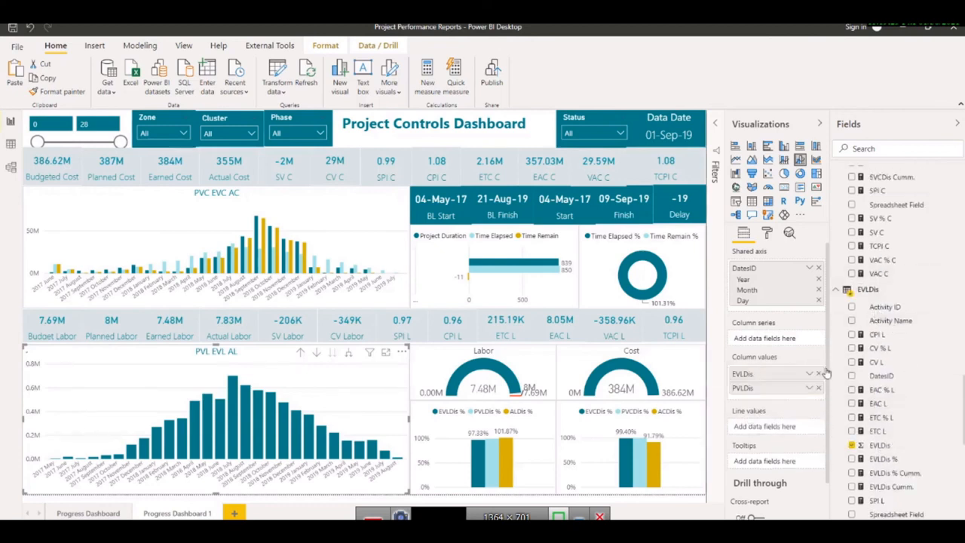
{"action": "scroll", "coordinate": [899, 334], "scroll_direction": "up", "scroll_amount": 10}
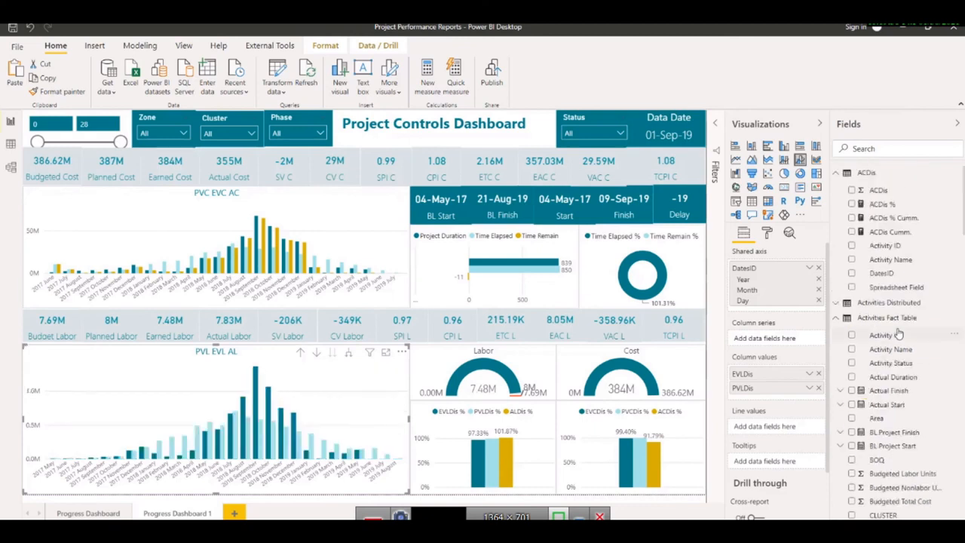
{"action": "left_click", "coordinate": [836, 322]}
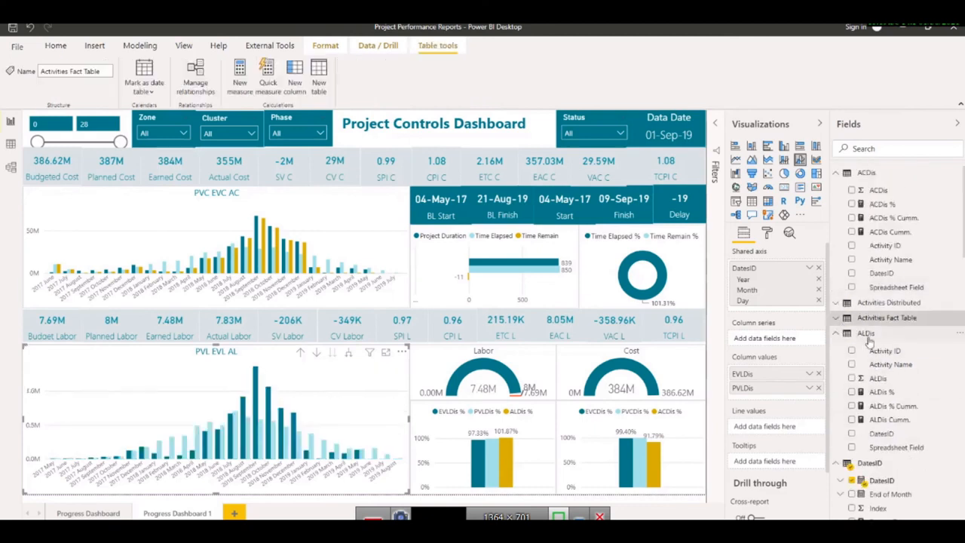
{"action": "left_click_drag", "start_coordinate": [770, 427], "coordinate": [742, 401]}
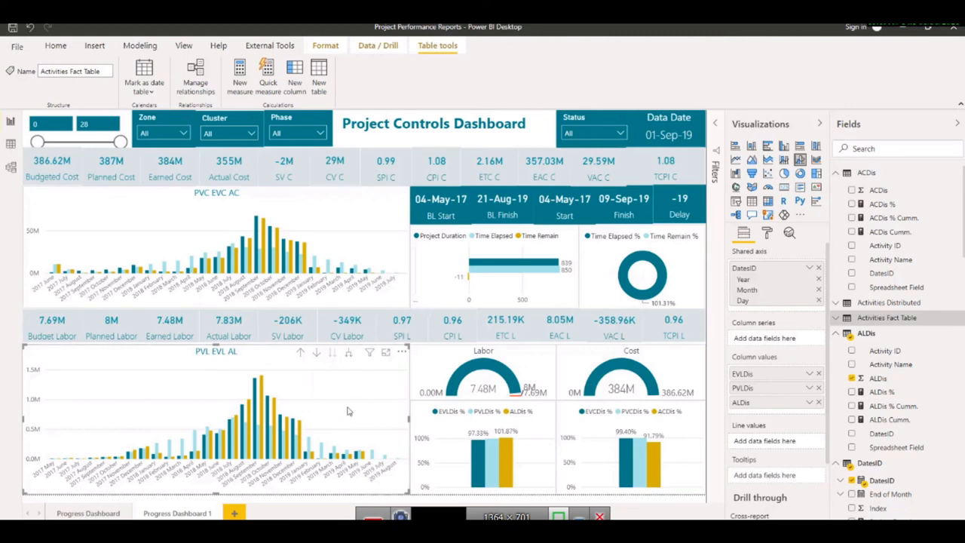
Step: Duplicate the Progress Dashboard 1 page and rename the copy as Trend Analysis
{"action": "left_click", "coordinate": [108, 508]}
{"action": "right_click", "coordinate": [161, 512]}
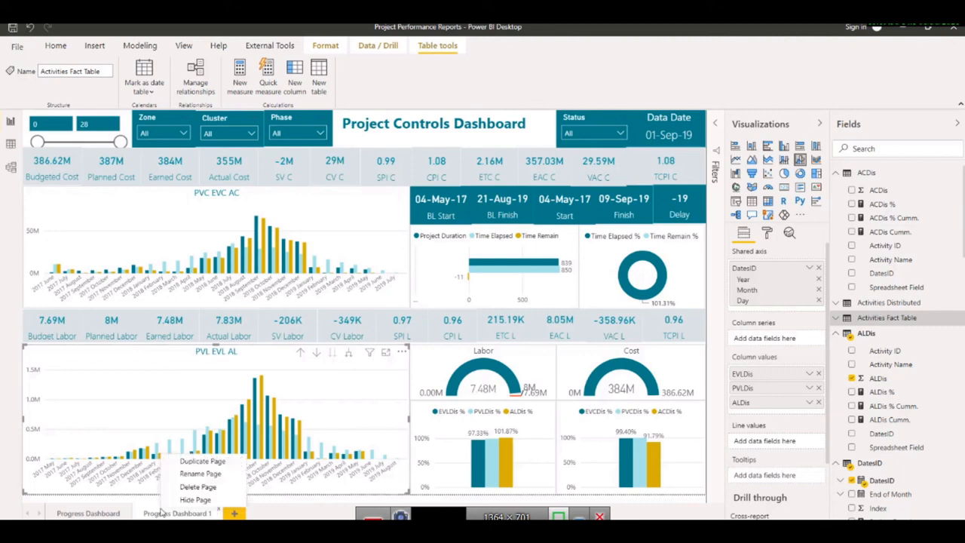
{"action": "left_click", "coordinate": [202, 463]}
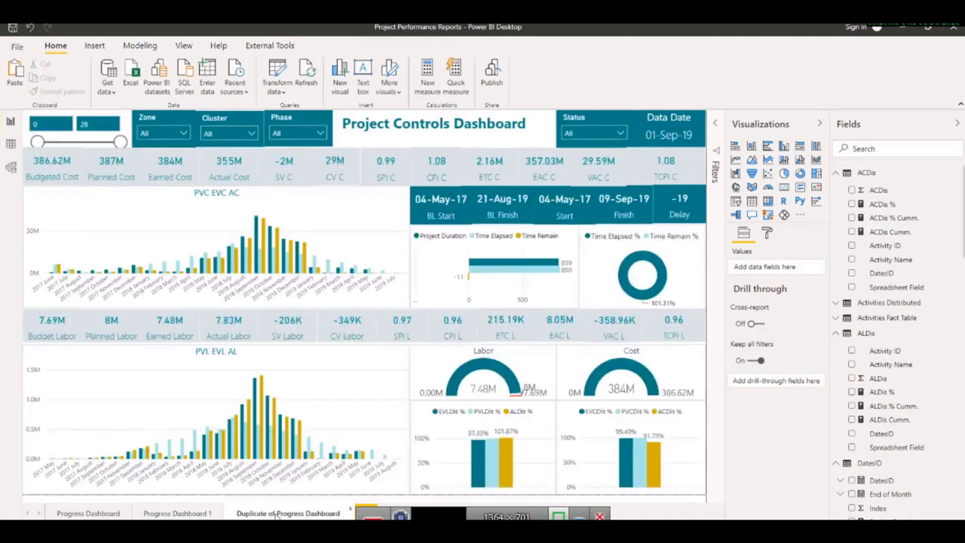
{"action": "double_click", "coordinate": [278, 514]}
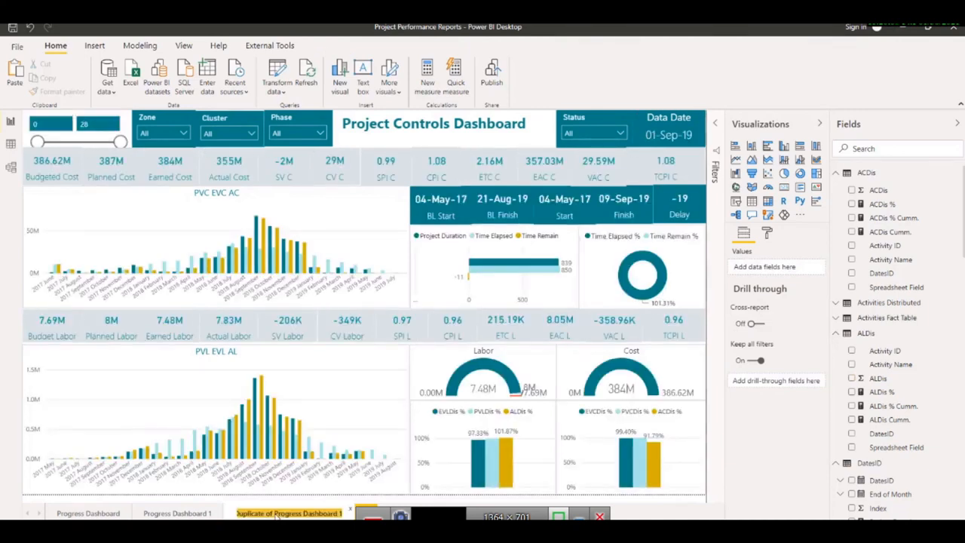
{"action": "type", "text": "Trend Analy"}
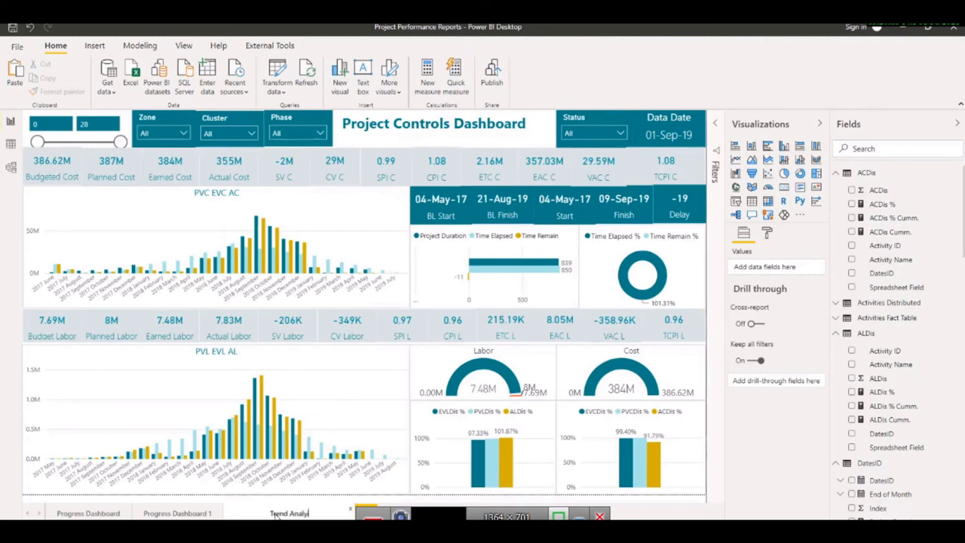
{"action": "type", "text": "sis"}
{"action": "key", "text": "Return"}
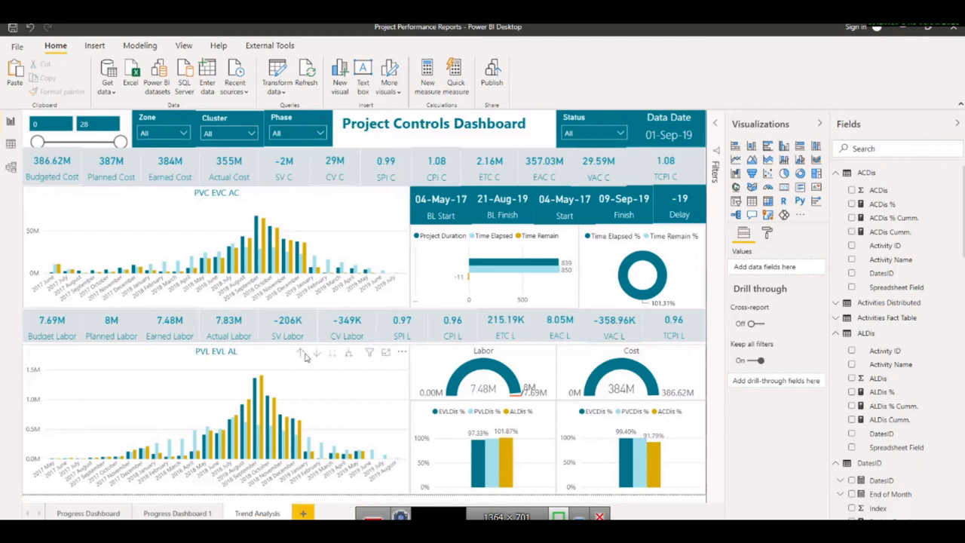
Step: Delete the date and delay cards, the duration and time charts, and the Labor and Cost gauges and column charts from Trend Analysis
{"action": "left_click", "coordinate": [442, 215]}
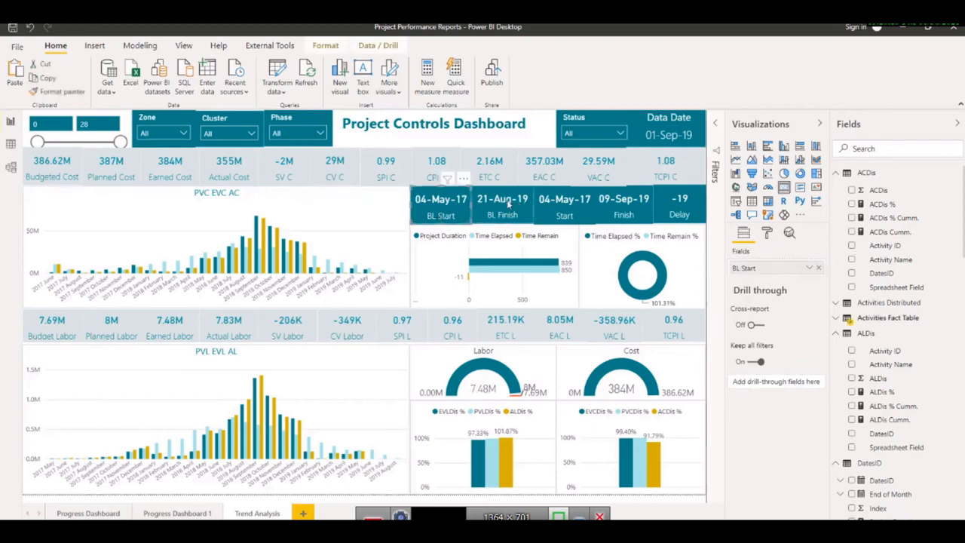
{"action": "left_click", "coordinate": [583, 209]}
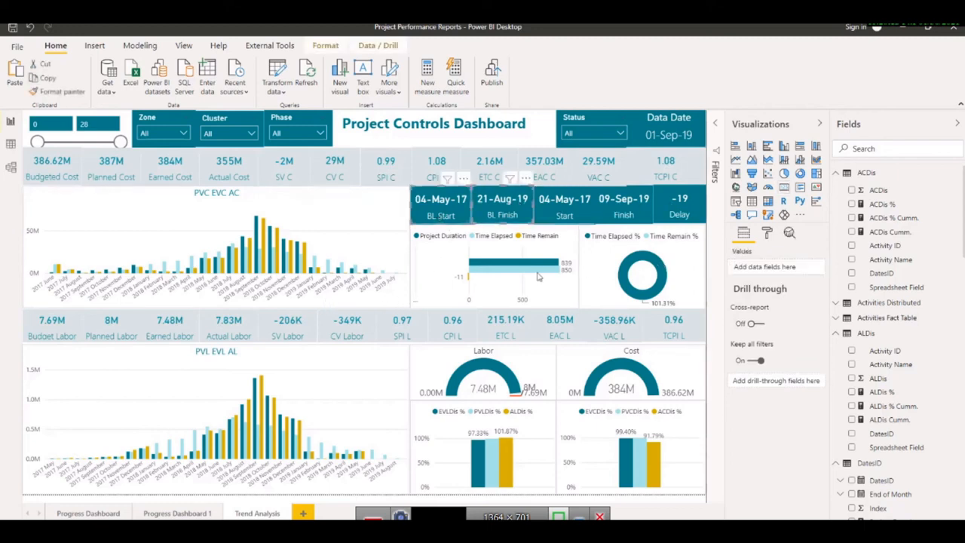
{"action": "key", "text": "Delete"}
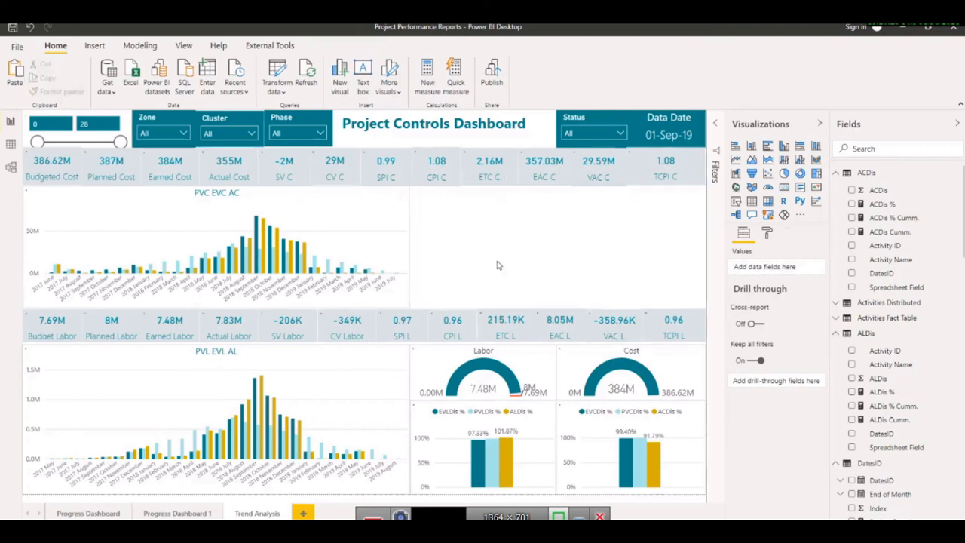
{"action": "left_click", "coordinate": [473, 447]}
{"action": "key", "text": "Delete"}
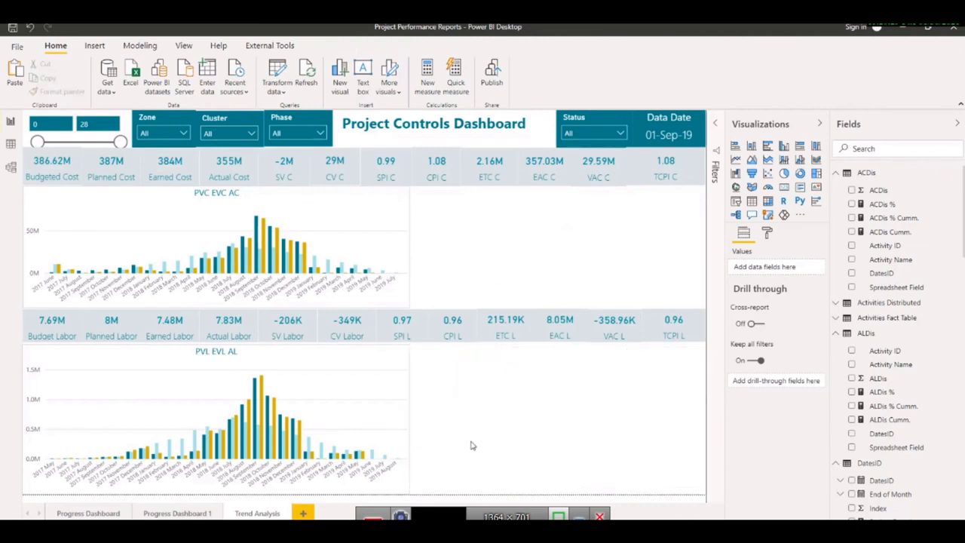
Step: Narrow the PVC EVC AC and PVL EVL AL charts slightly to the same width, with their right edges aligned
{"action": "left_click", "coordinate": [268, 238]}
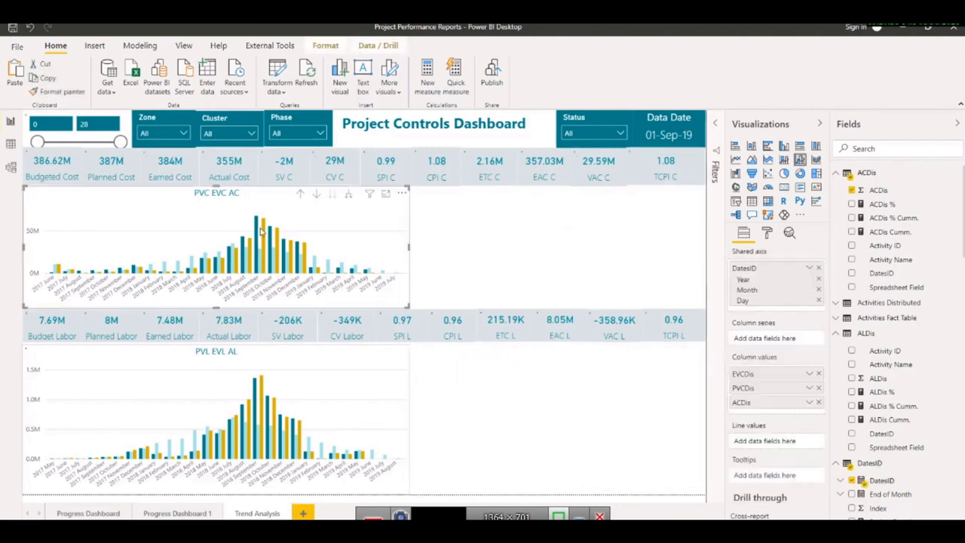
{"action": "left_click_drag", "start_coordinate": [408, 247], "coordinate": [387, 249]}
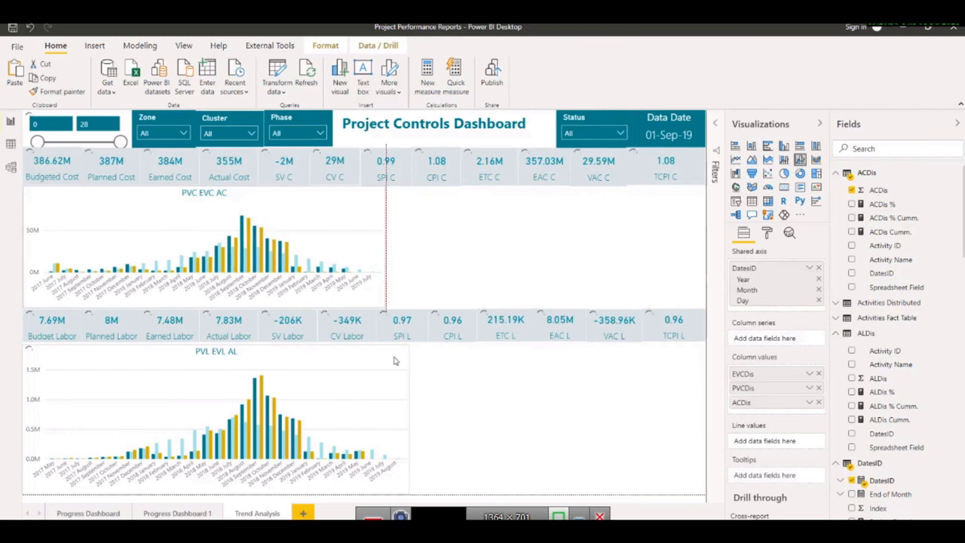
{"action": "left_click", "coordinate": [409, 420]}
{"action": "left_click_drag", "start_coordinate": [409, 420], "coordinate": [386, 394]}
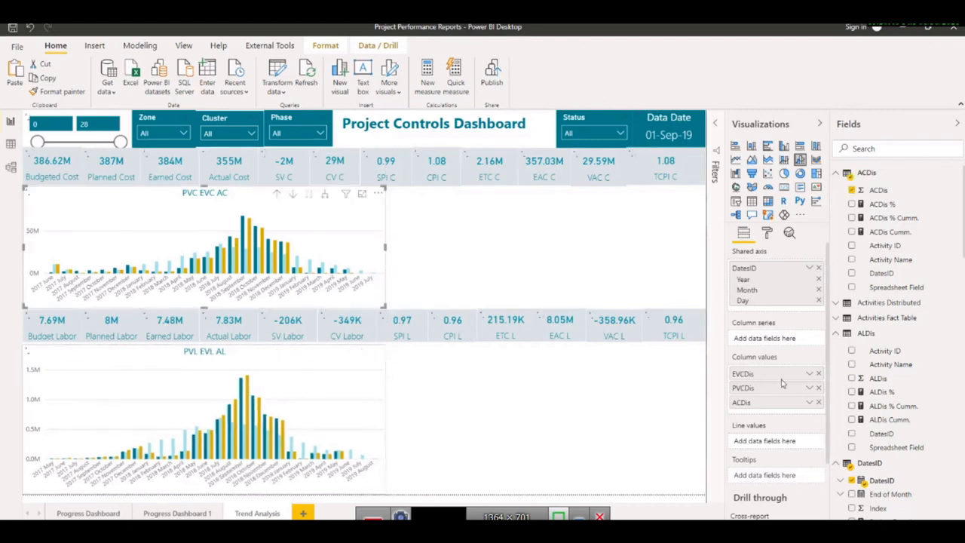
Step: Remove all three column values from both the PVC EVC AC chart and the PVL EVL AL chart
{"action": "left_click", "coordinate": [820, 375]}
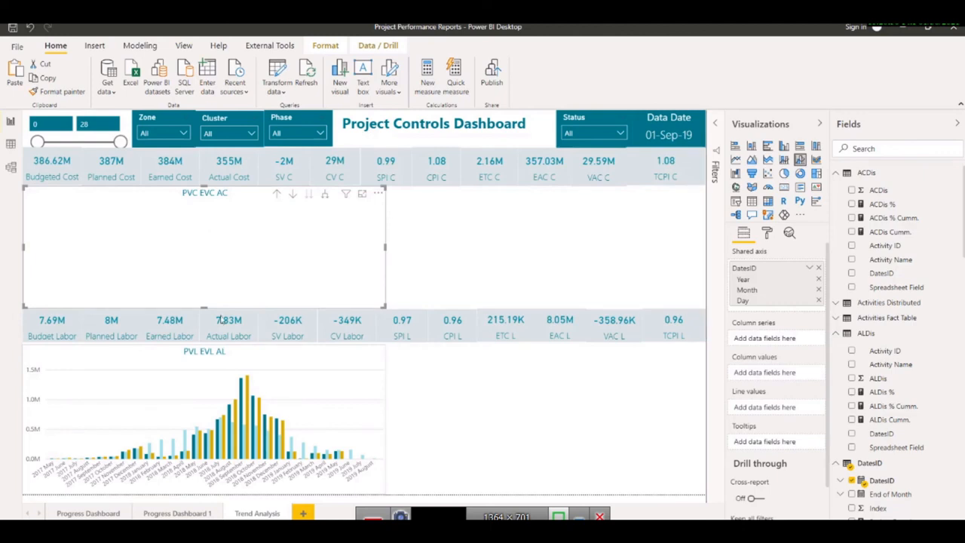
{"action": "left_click", "coordinate": [300, 383]}
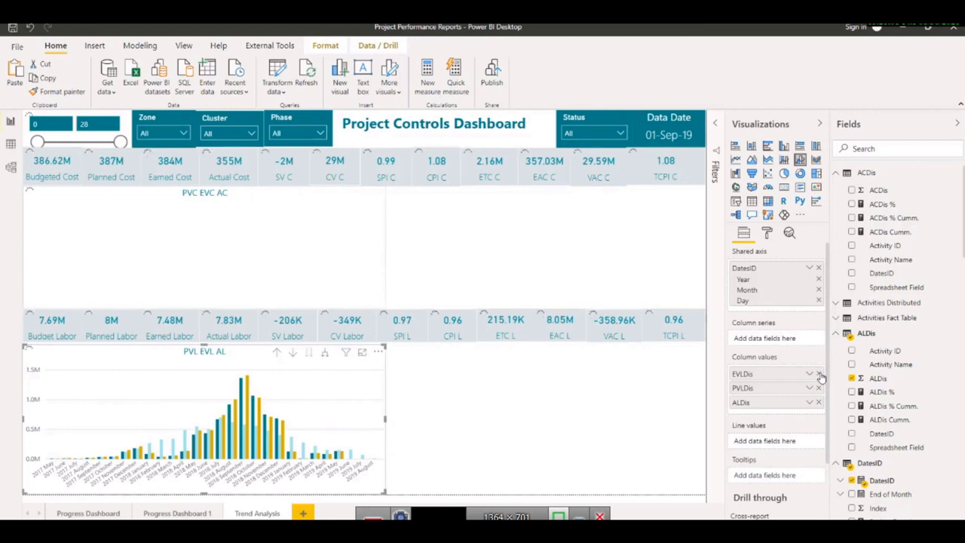
{"action": "left_click", "coordinate": [819, 374]}
{"action": "left_click", "coordinate": [820, 374]}
{"action": "left_click", "coordinate": [820, 374]}
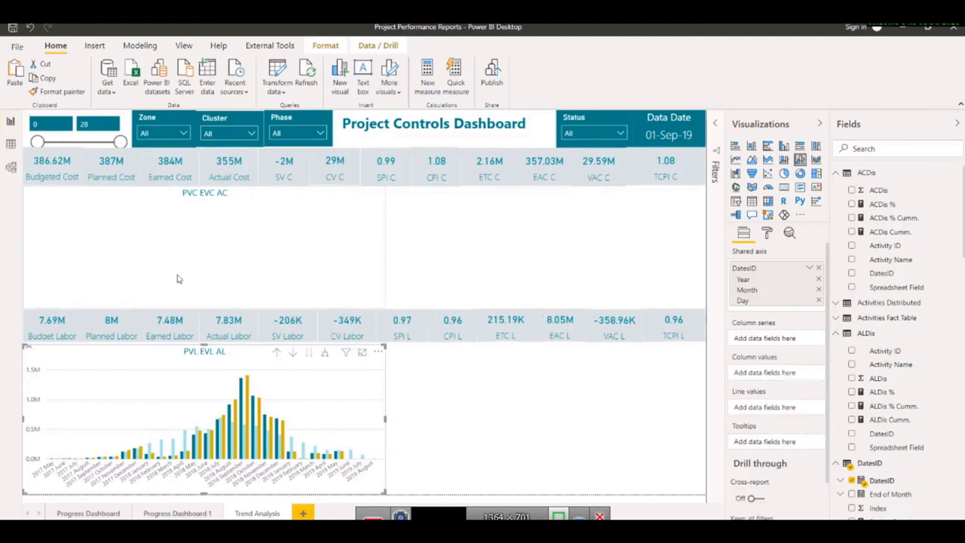
Step: Add CPI C from the EVCDis table as the line value of the emptied PVC EVC AC chart
{"action": "left_click", "coordinate": [183, 259]}
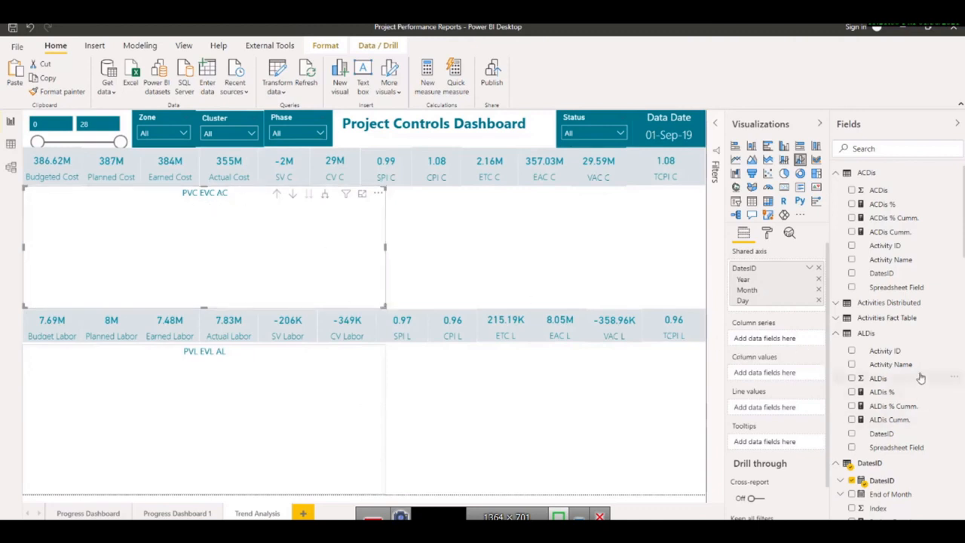
{"action": "scroll", "coordinate": [913, 413], "scroll_direction": "down", "scroll_amount": 1}
{"action": "scroll", "coordinate": [915, 412], "scroll_direction": "down", "scroll_amount": 3}
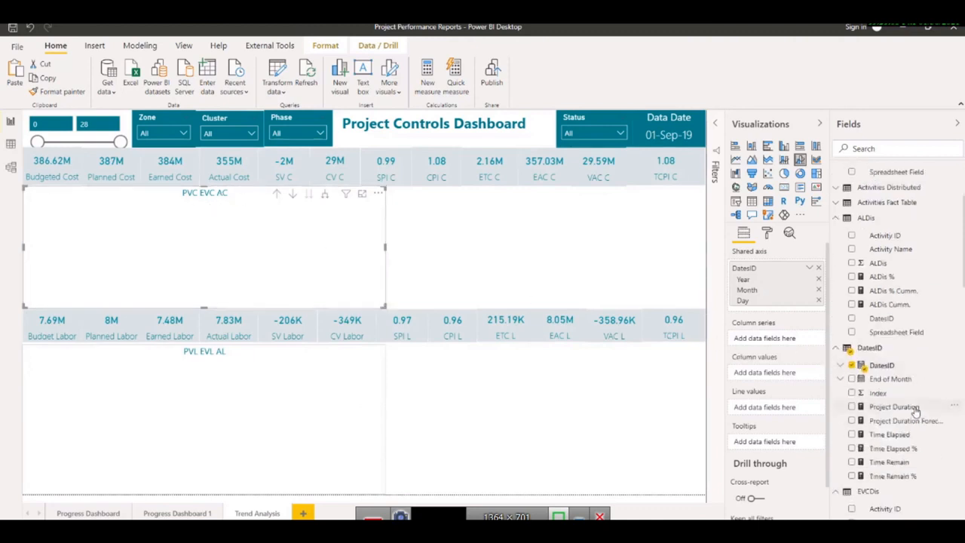
{"action": "scroll", "coordinate": [916, 409], "scroll_direction": "down", "scroll_amount": 3}
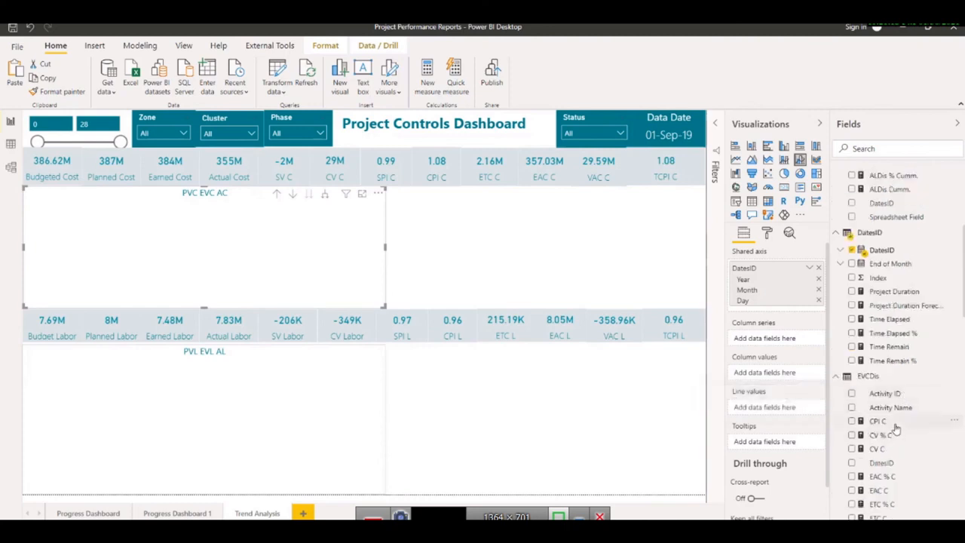
{"action": "left_click_drag", "start_coordinate": [875, 423], "coordinate": [743, 411]}
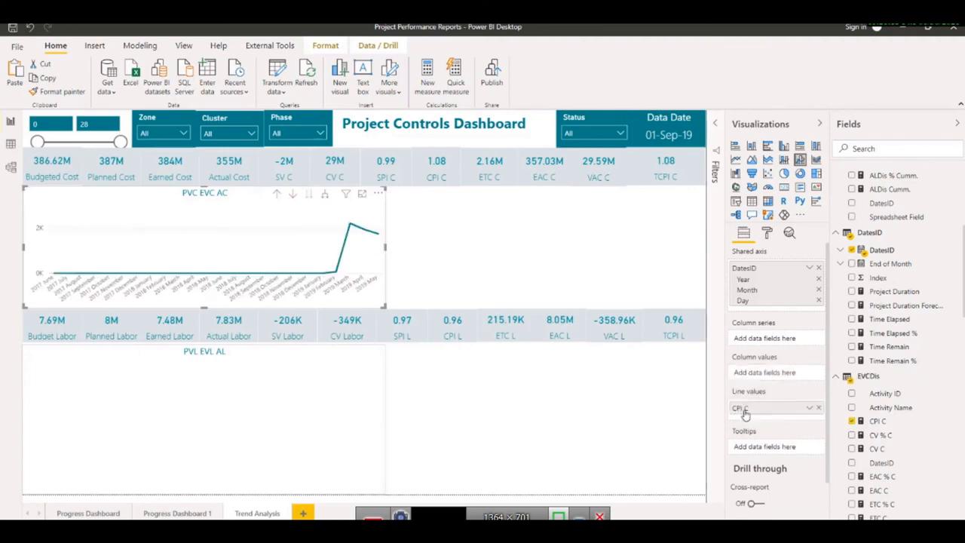
Step: Convert the PVC EVC AC chart to a line chart and add SPI C from EVCDis as its primary value
{"action": "left_click", "coordinate": [737, 161]}
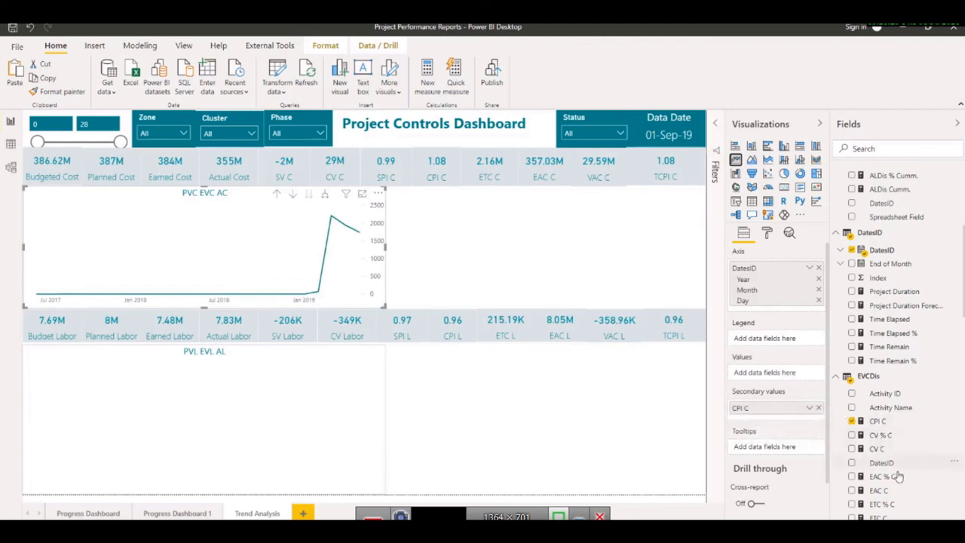
{"action": "scroll", "coordinate": [898, 452], "scroll_direction": "down", "scroll_amount": 2}
{"action": "scroll", "coordinate": [903, 472], "scroll_direction": "down", "scroll_amount": 4}
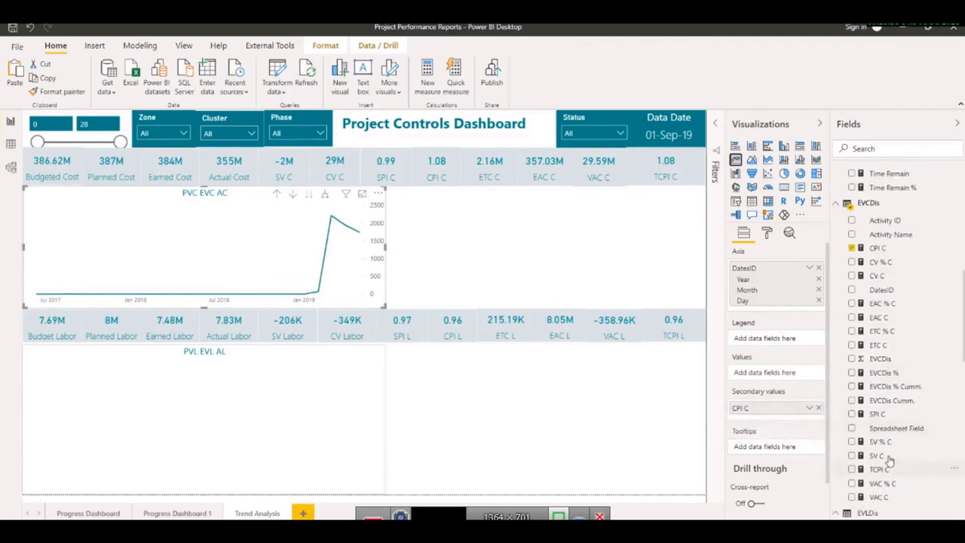
{"action": "left_click_drag", "start_coordinate": [877, 414], "coordinate": [745, 374]}
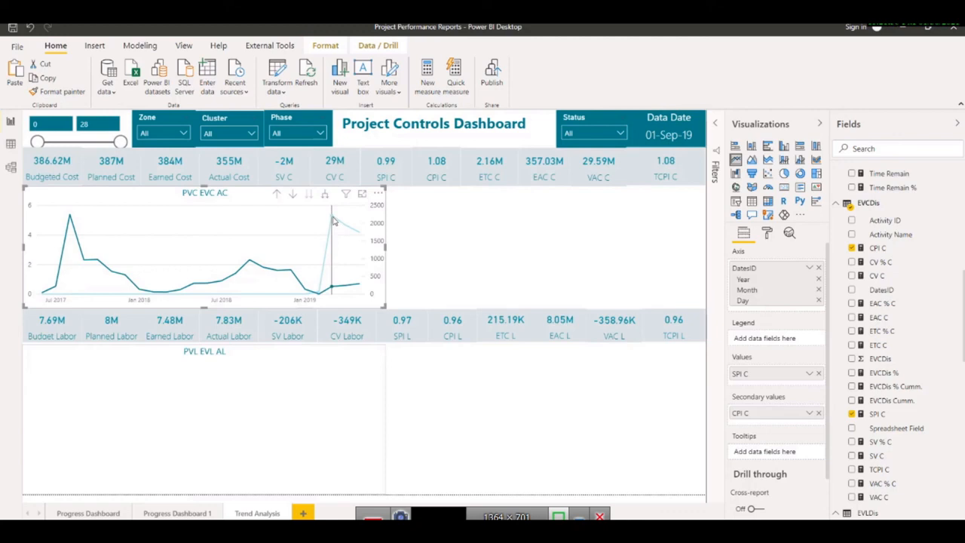
{"action": "mouse_move", "coordinate": [334, 221]}
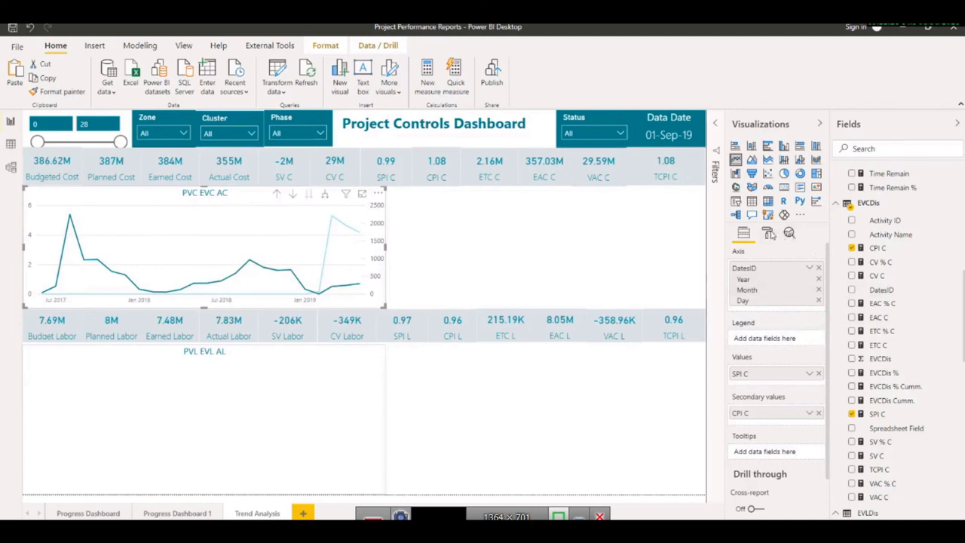
Step: Turn on data point markers for the lines of the PVC EVC AC chart
{"action": "left_click", "coordinate": [768, 233]}
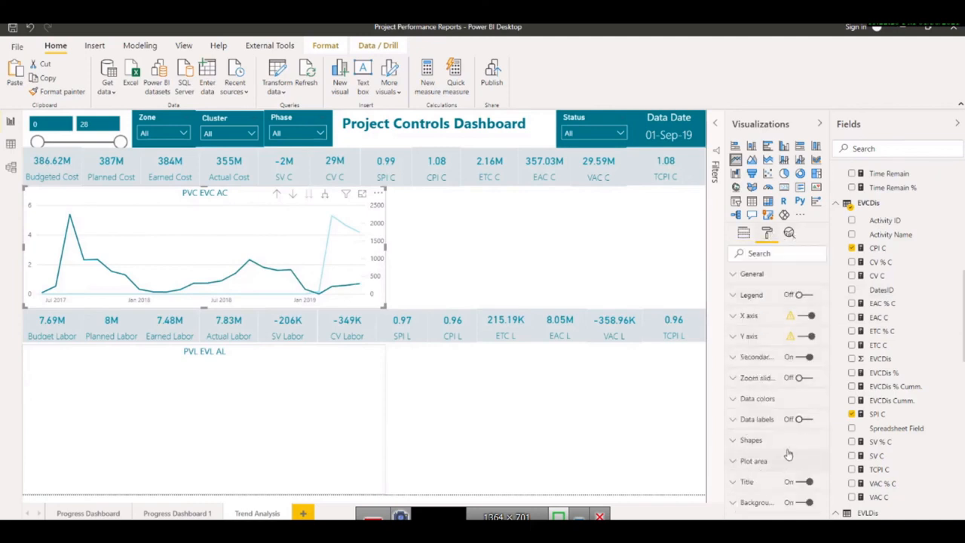
{"action": "scroll", "coordinate": [784, 445], "scroll_direction": "down", "scroll_amount": 3}
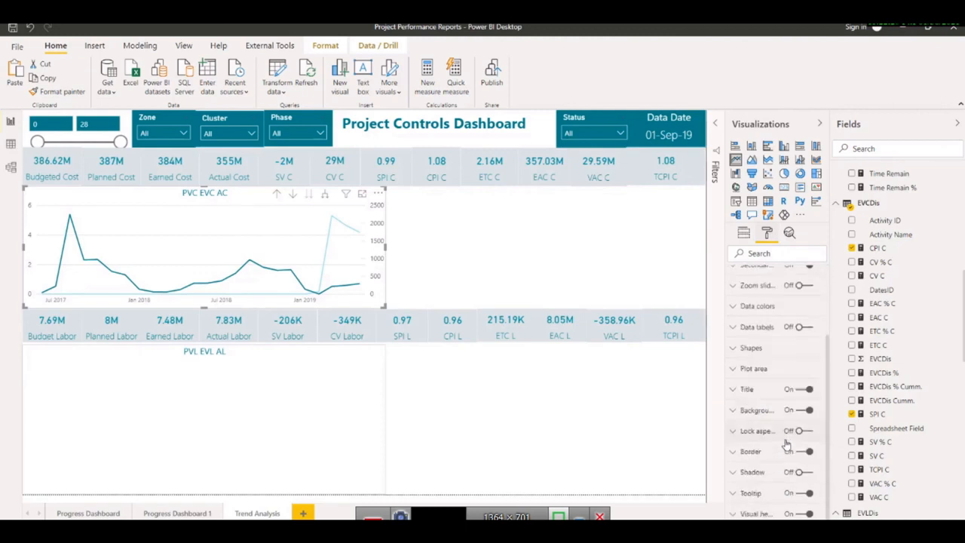
{"action": "left_click", "coordinate": [737, 352]}
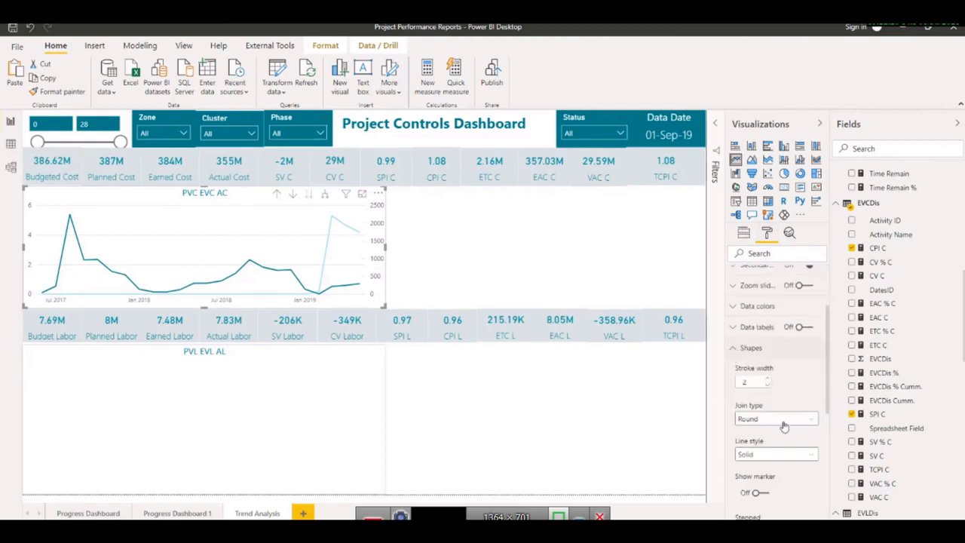
{"action": "left_click", "coordinate": [764, 493]}
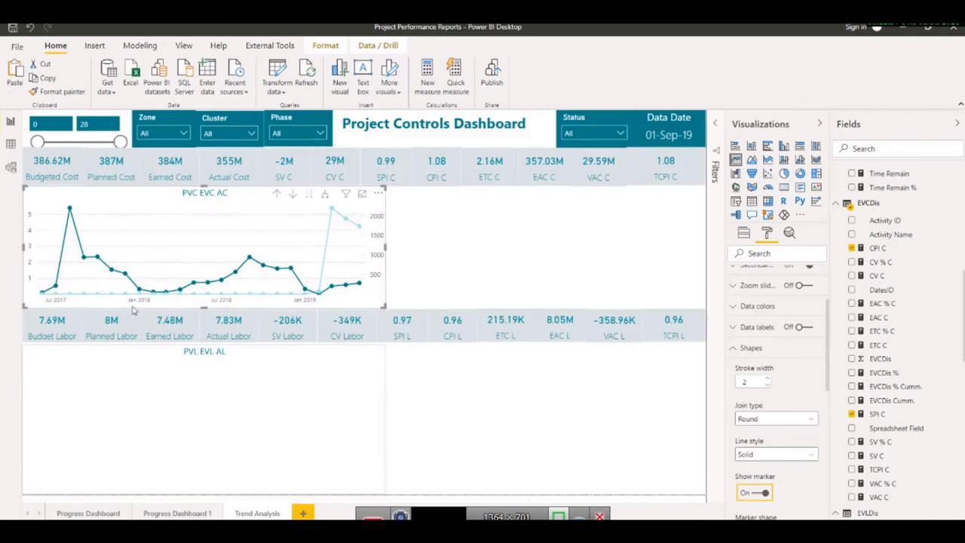
Step: Drill the PVC EVC AC line chart up to year level and expand it back to months
{"action": "left_click", "coordinate": [326, 195]}
{"action": "left_click", "coordinate": [278, 196]}
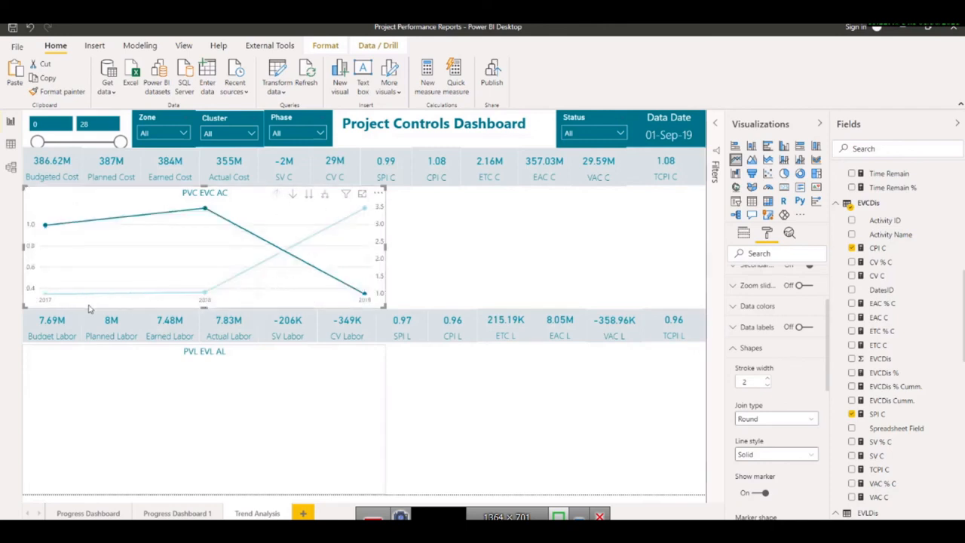
{"action": "left_click", "coordinate": [325, 195]}
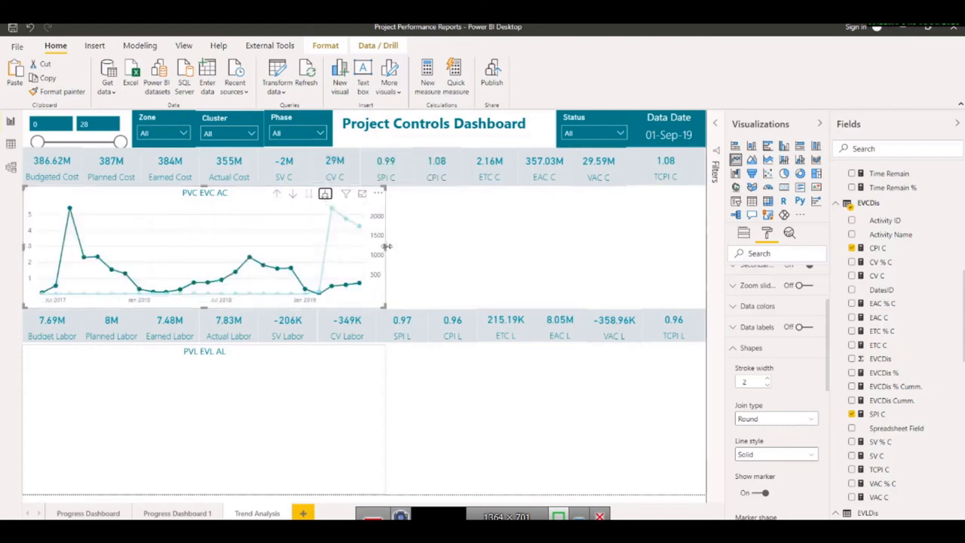
{"action": "left_click_drag", "start_coordinate": [386, 246], "coordinate": [387, 265]}
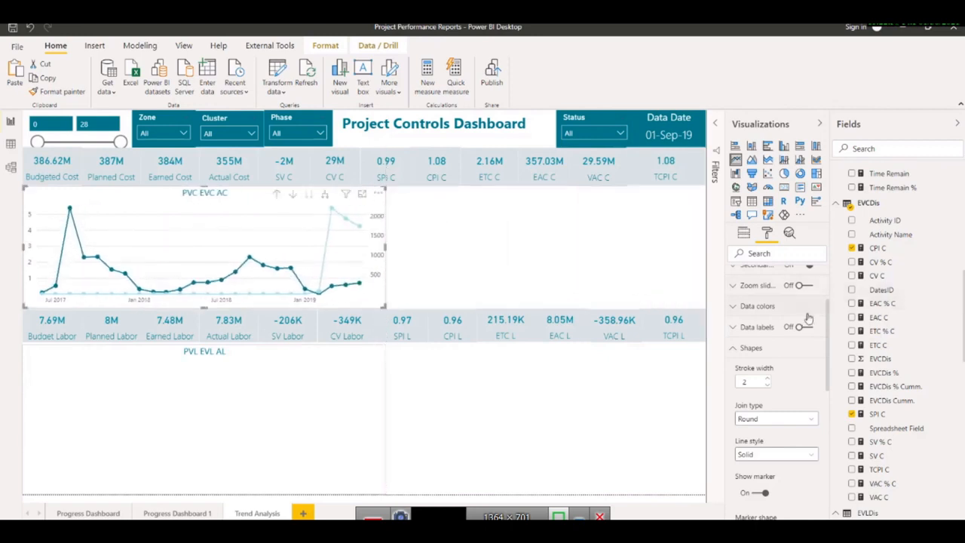
Step: Replace the DatesID hierarchy on the PVC EVC AC chart's axis with the Index field from the DatesID table
{"action": "scroll", "coordinate": [809, 319], "scroll_direction": "up", "scroll_amount": 3}
{"action": "left_click", "coordinate": [745, 234]}
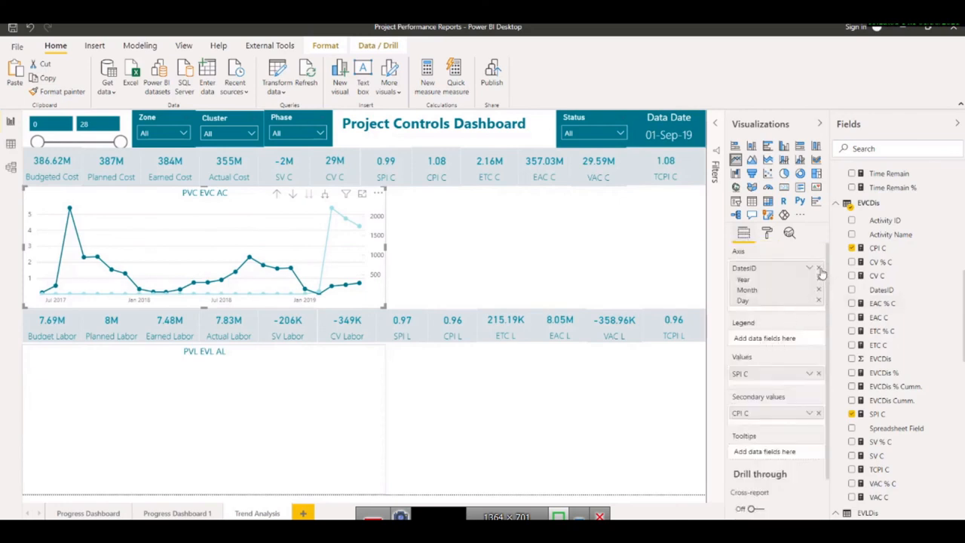
{"action": "left_click", "coordinate": [820, 269]}
{"action": "scroll", "coordinate": [892, 256], "scroll_direction": "up", "scroll_amount": 5}
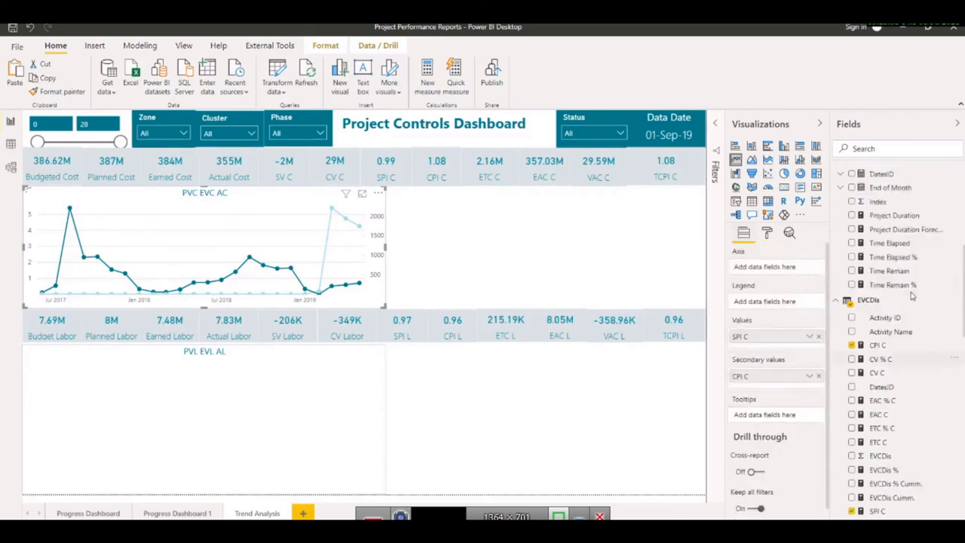
{"action": "left_click_drag", "start_coordinate": [878, 278], "coordinate": [748, 268]}
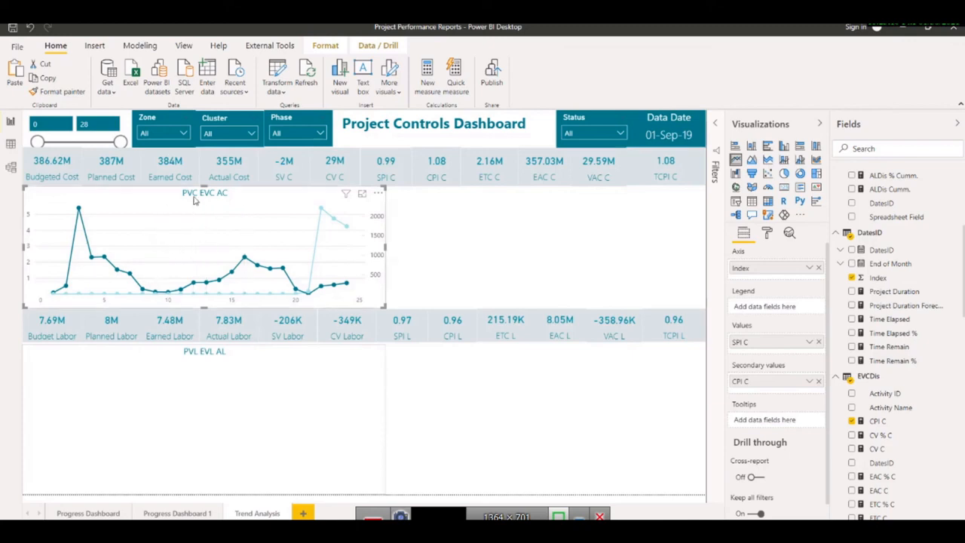
Step: Change the PVC EVC AC line chart's title text to "SPI & CPI Cost"
{"action": "left_click", "coordinate": [767, 235]}
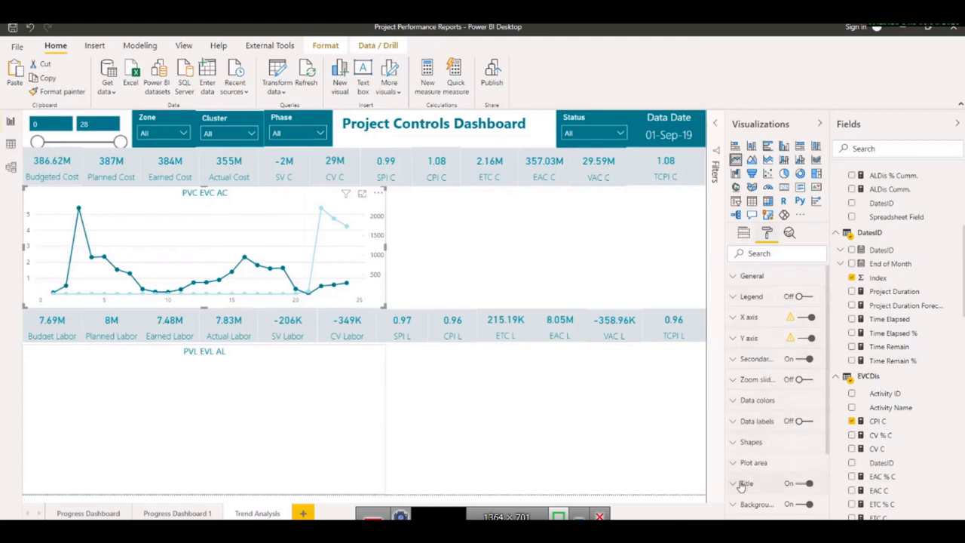
{"action": "left_click", "coordinate": [785, 485]}
{"action": "scroll", "coordinate": [785, 483], "scroll_direction": "down", "scroll_amount": 3}
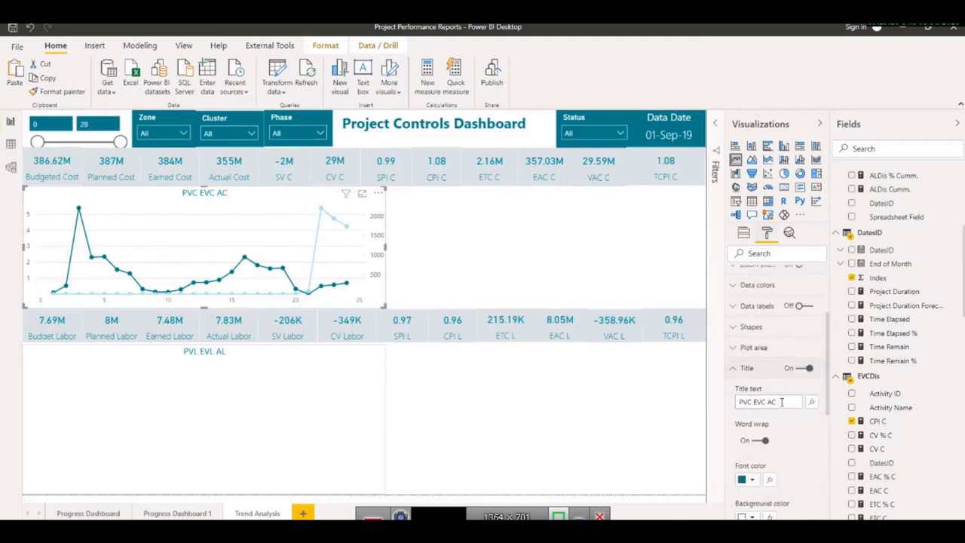
{"action": "left_click_drag", "start_coordinate": [782, 402], "coordinate": [680, 406]}
{"action": "type", "text": "S"}
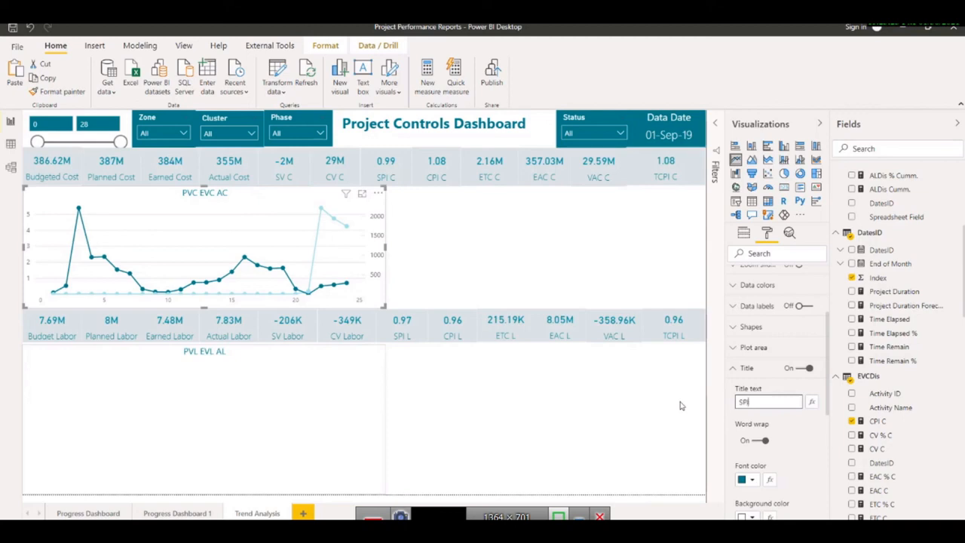
{"action": "type", "text": "PI & CPI Co"}
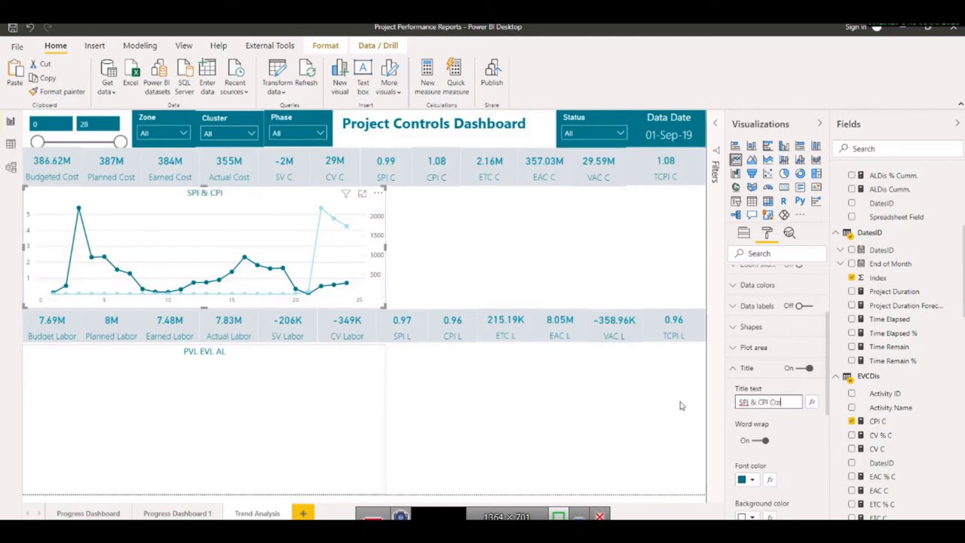
{"action": "type", "text": "st"}
{"action": "left_click", "coordinate": [771, 428]}
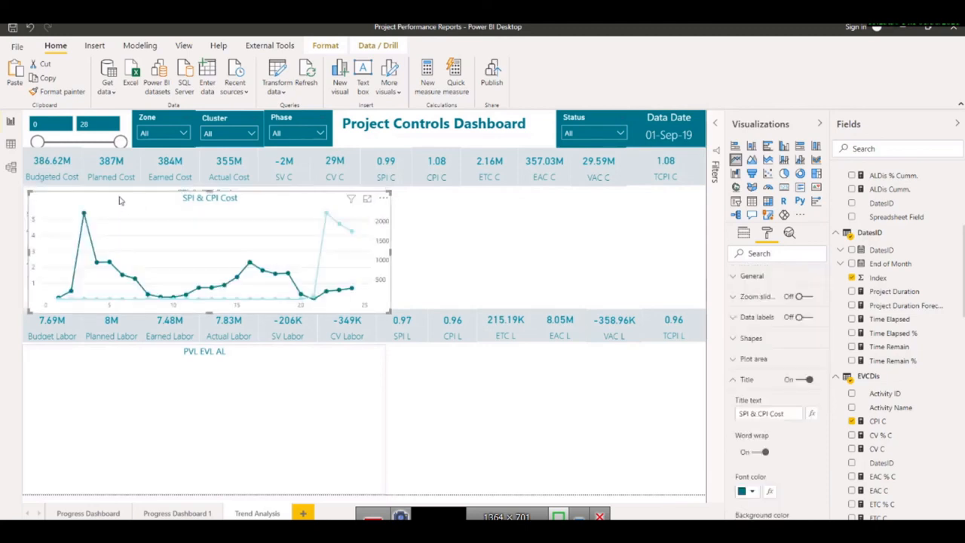
Step: Place a copy of the SPI & CPI Cost chart beside the original and narrow both to share the row's width
{"action": "left_click_drag", "start_coordinate": [118, 198], "coordinate": [442, 201]}
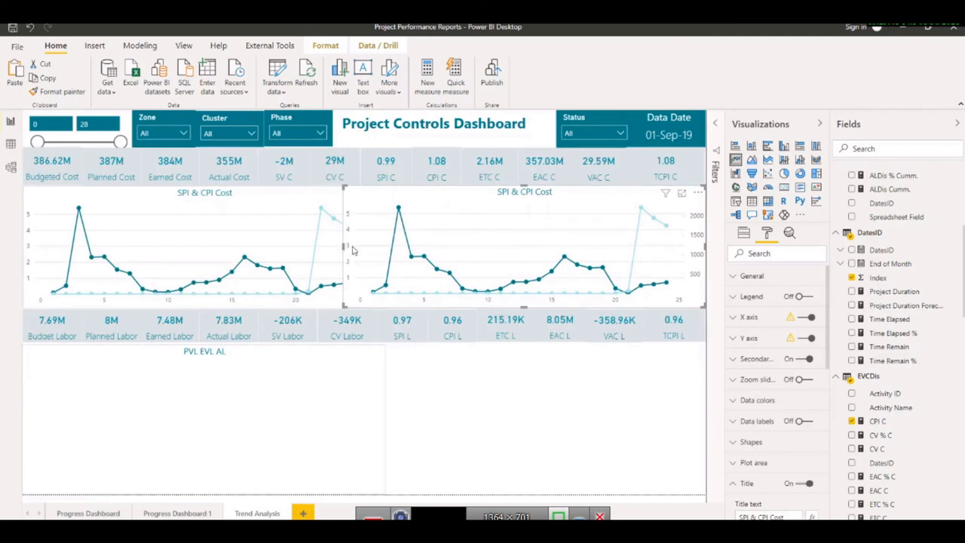
{"action": "left_click_drag", "start_coordinate": [352, 250], "coordinate": [413, 257]}
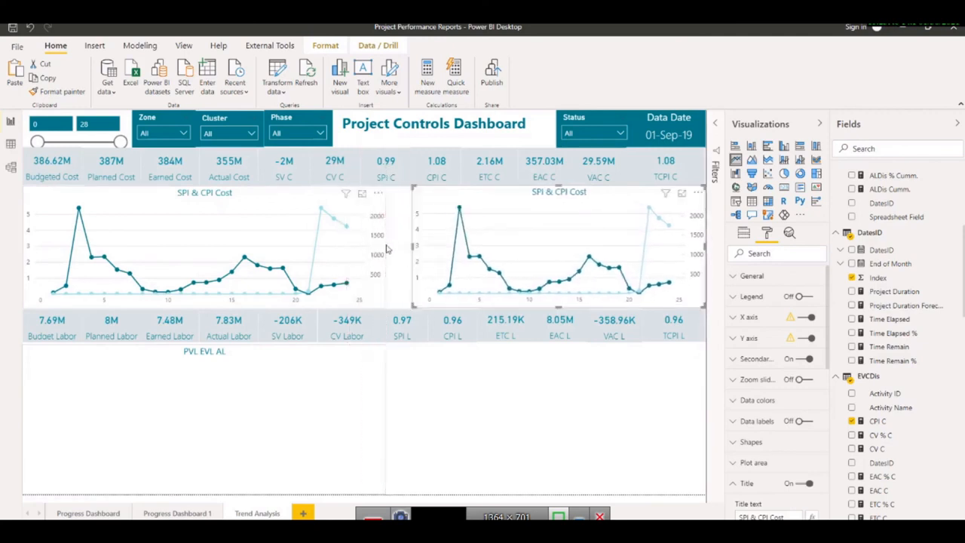
{"action": "left_click", "coordinate": [383, 250]}
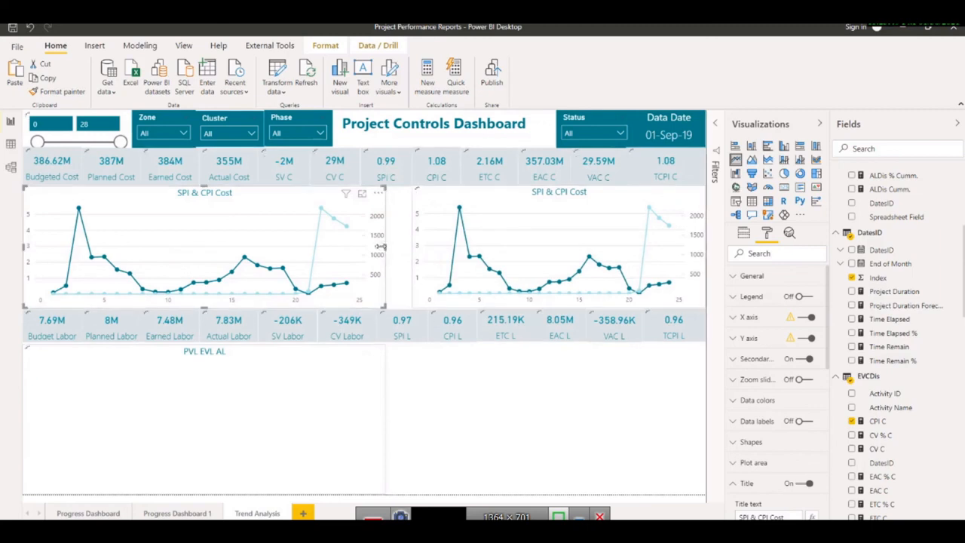
{"action": "left_click_drag", "start_coordinate": [375, 251], "coordinate": [370, 251]}
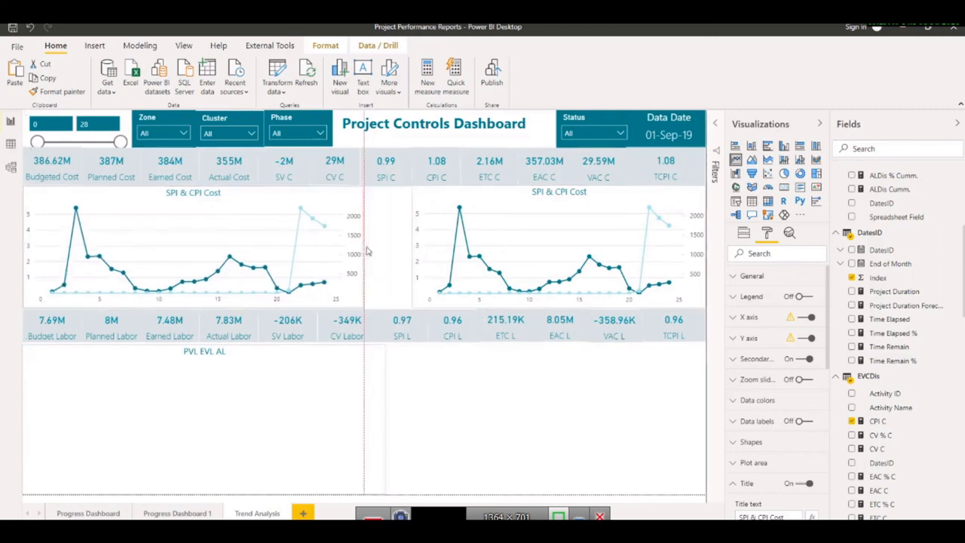
{"action": "left_click", "coordinate": [414, 251]}
{"action": "left_click_drag", "start_coordinate": [414, 250], "coordinate": [374, 257]}
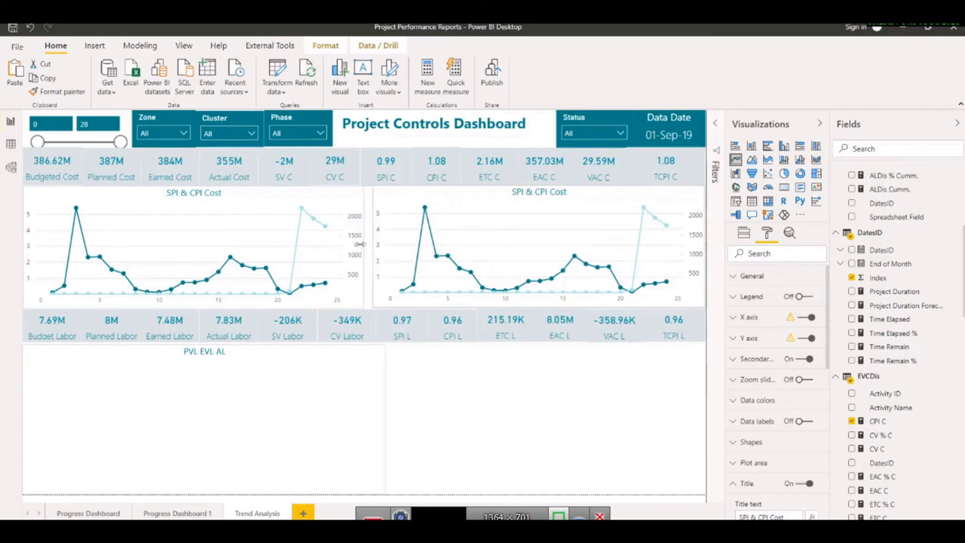
{"action": "left_click", "coordinate": [359, 249]}
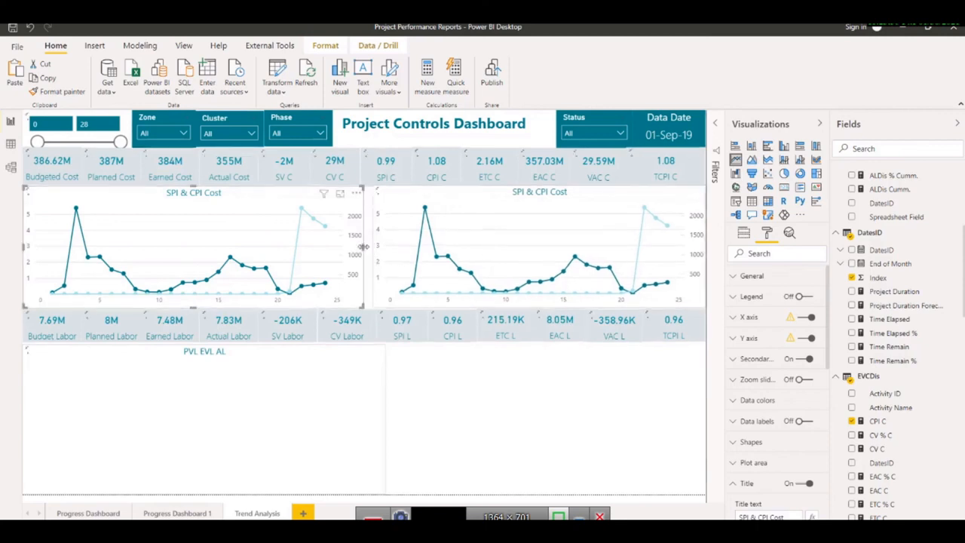
{"action": "left_click_drag", "start_coordinate": [368, 250], "coordinate": [375, 250]}
Step: Delete the copied SPI & CPI Cost chart and duplicate the narrowed original in its place
{"action": "left_click", "coordinate": [403, 199]}
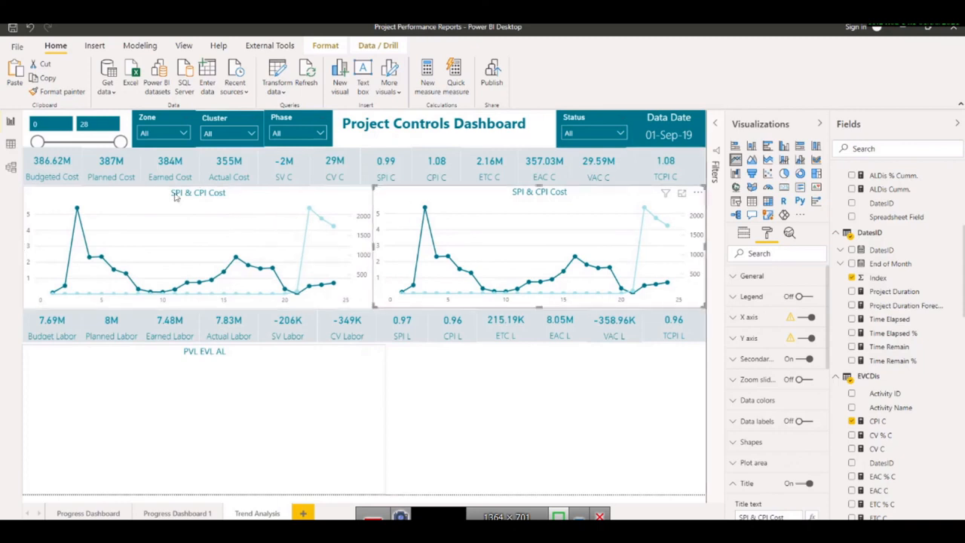
{"action": "key", "text": "Delete"}
{"action": "left_click", "coordinate": [53, 198]}
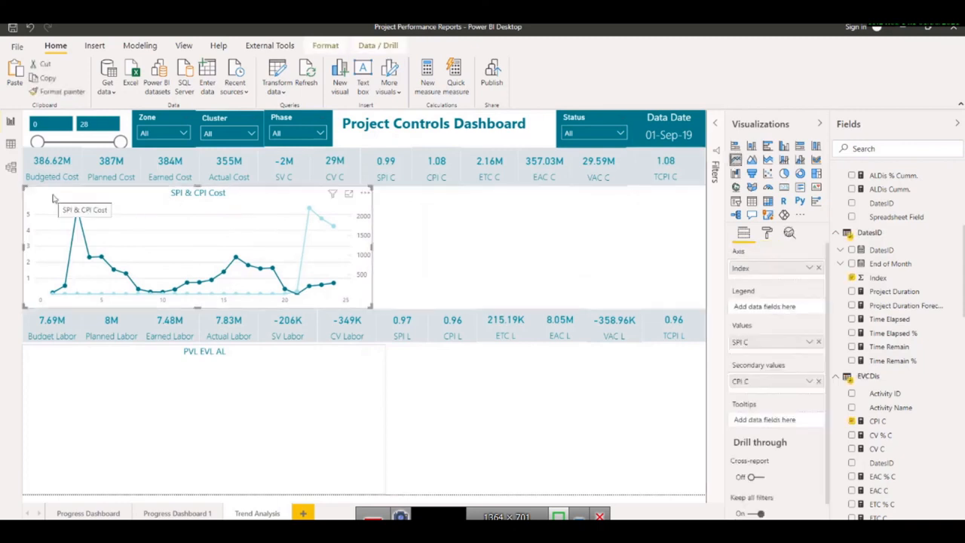
{"action": "key", "text": "ctrl+c"}
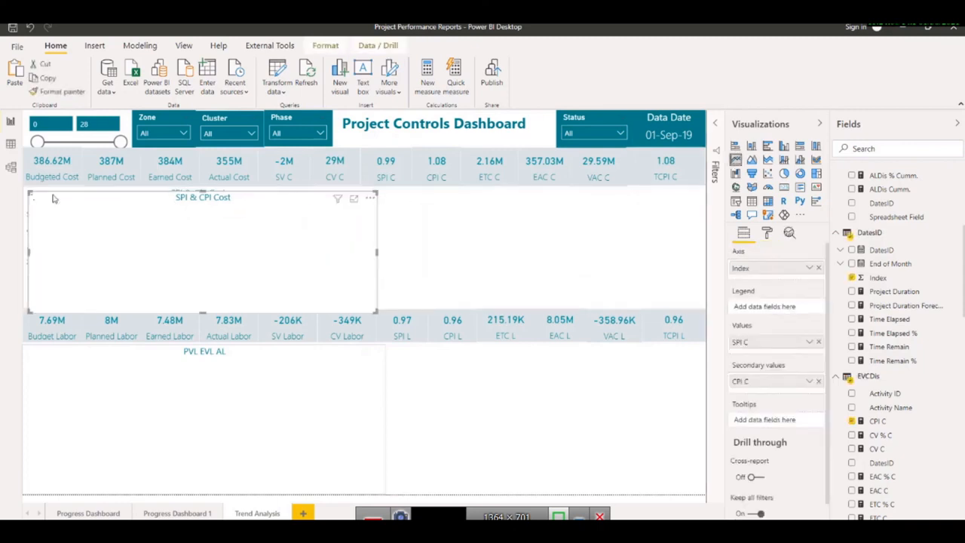
Step: Place the duplicated SPI & CPI Cost chart beside the original, fit it to half the row, and narrow the PVL EVL AL chart to match
{"action": "key", "text": "ctrl+v"}
{"action": "left_click_drag", "start_coordinate": [412, 214], "coordinate": [420, 198]}
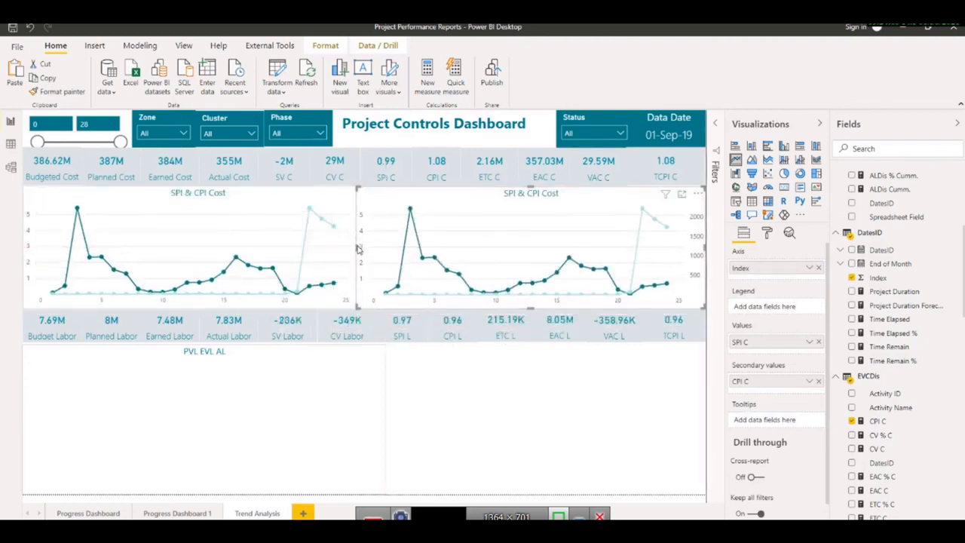
{"action": "left_click_drag", "start_coordinate": [359, 249], "coordinate": [363, 252]}
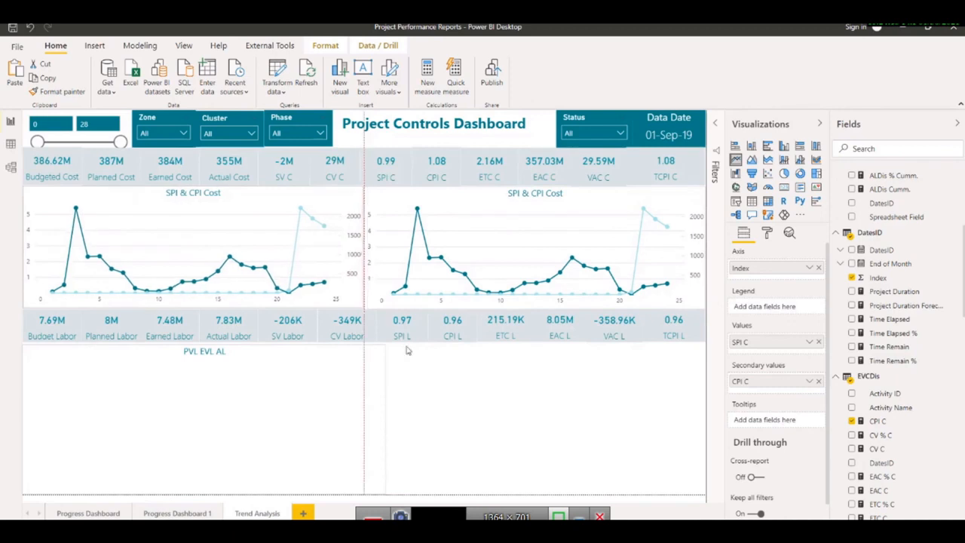
{"action": "left_click", "coordinate": [430, 369]}
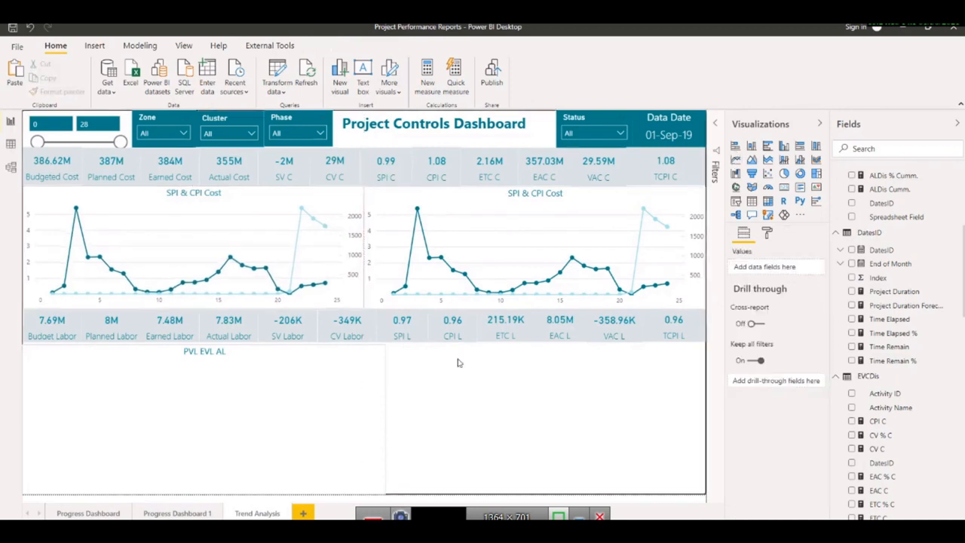
{"action": "left_click", "coordinate": [385, 420]}
{"action": "left_click_drag", "start_coordinate": [368, 415], "coordinate": [363, 418]}
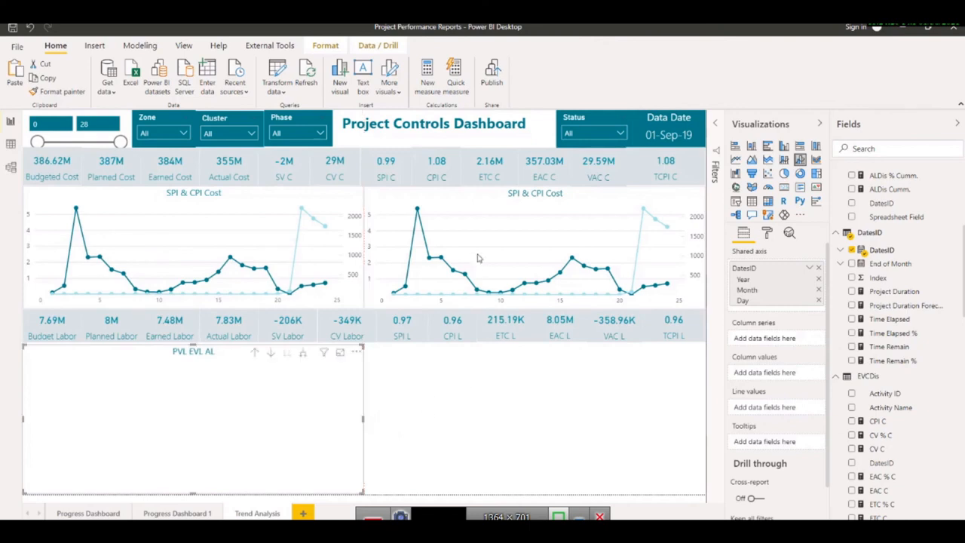
Step: Change the duplicated SPI & CPI Cost chart's title text to "SV & CV Cost"
{"action": "left_click", "coordinate": [518, 223]}
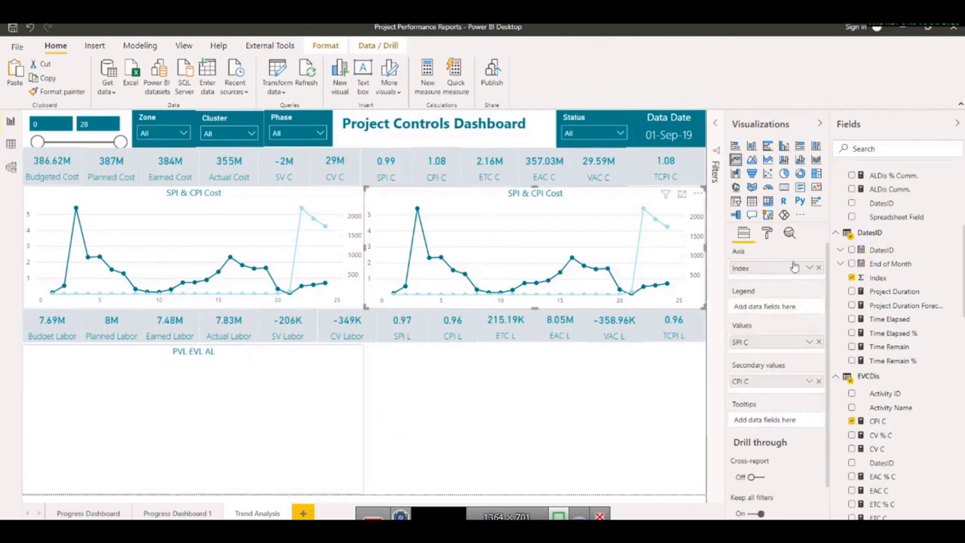
{"action": "left_click", "coordinate": [767, 233]}
{"action": "left_click", "coordinate": [766, 482]}
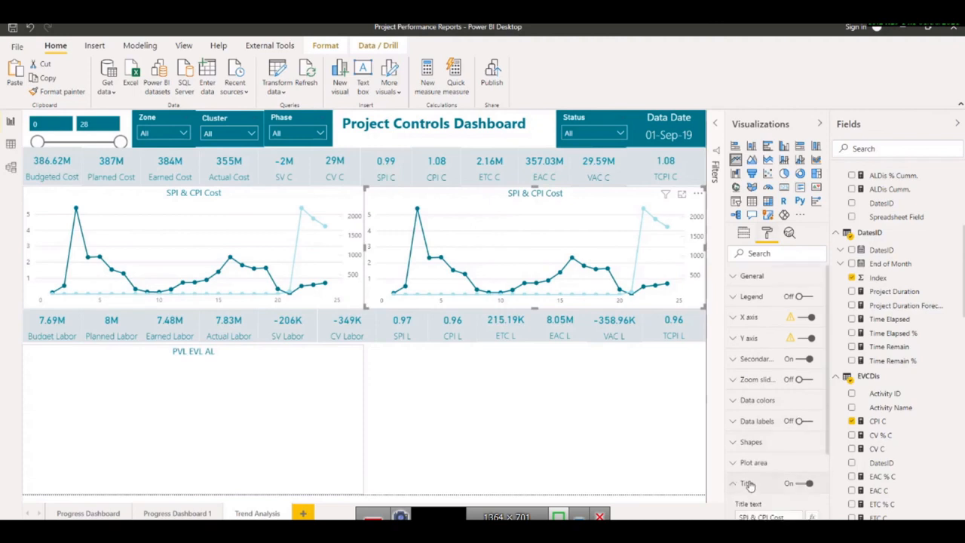
{"action": "scroll", "coordinate": [787, 460], "scroll_direction": "down", "scroll_amount": 1}
{"action": "left_click_drag", "start_coordinate": [787, 460], "coordinate": [724, 457]}
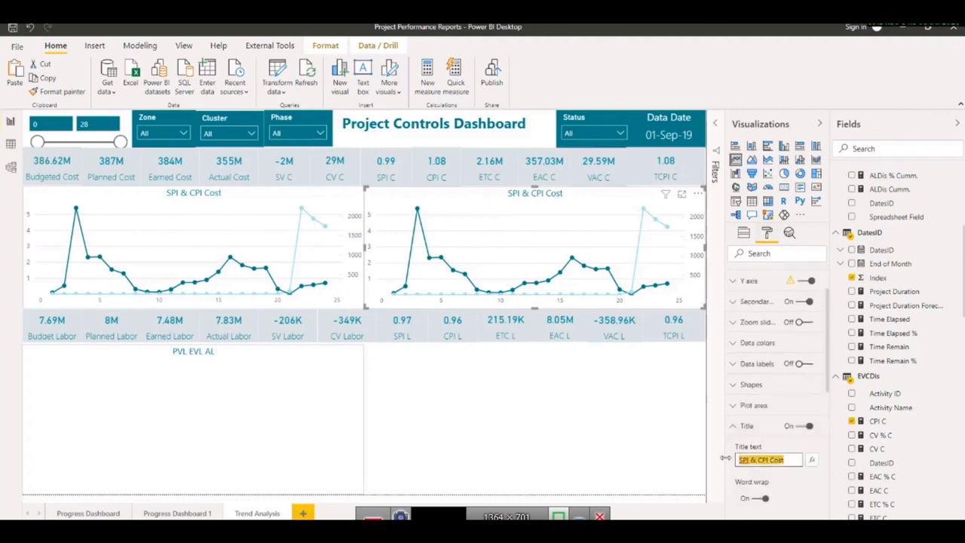
{"action": "type", "text": "SV"}
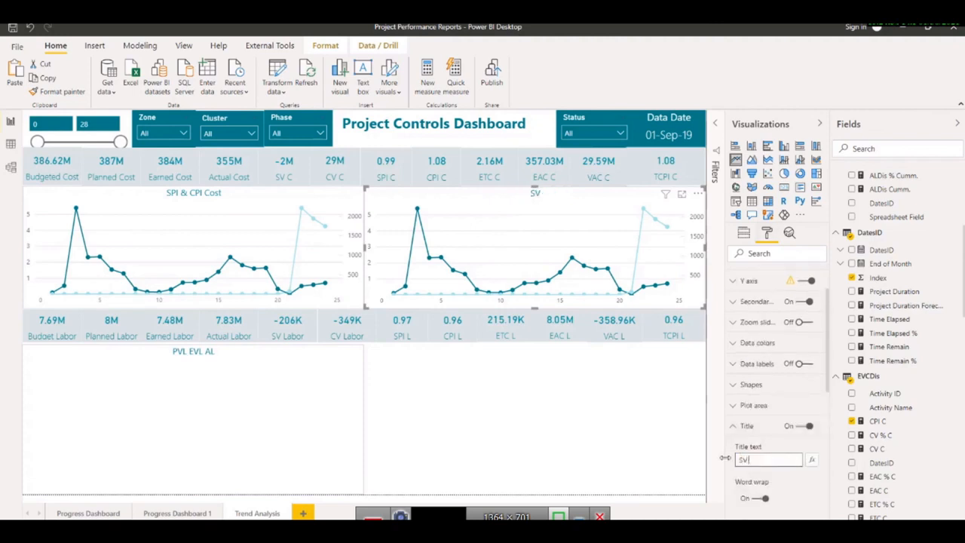
{"action": "type", "text": " & CV Cost"}
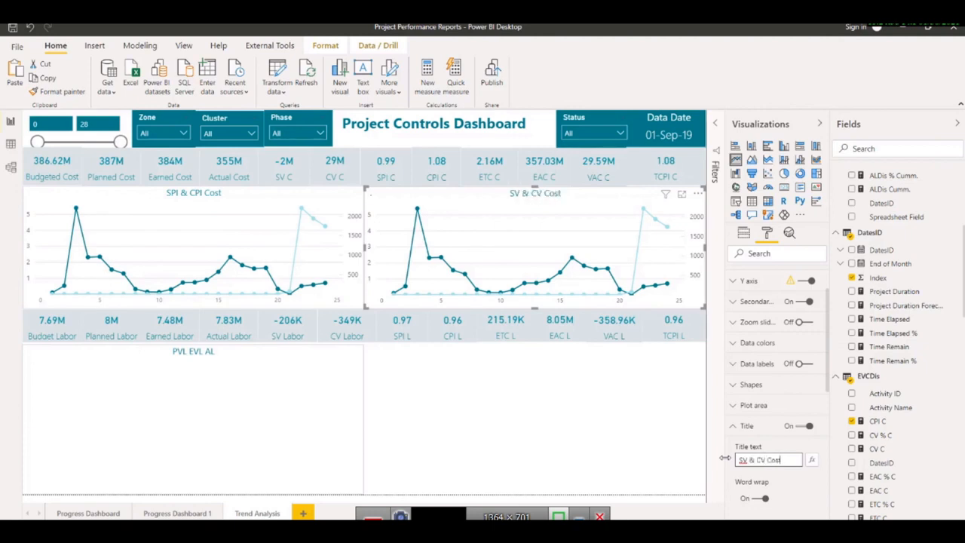
{"action": "left_click", "coordinate": [785, 478]}
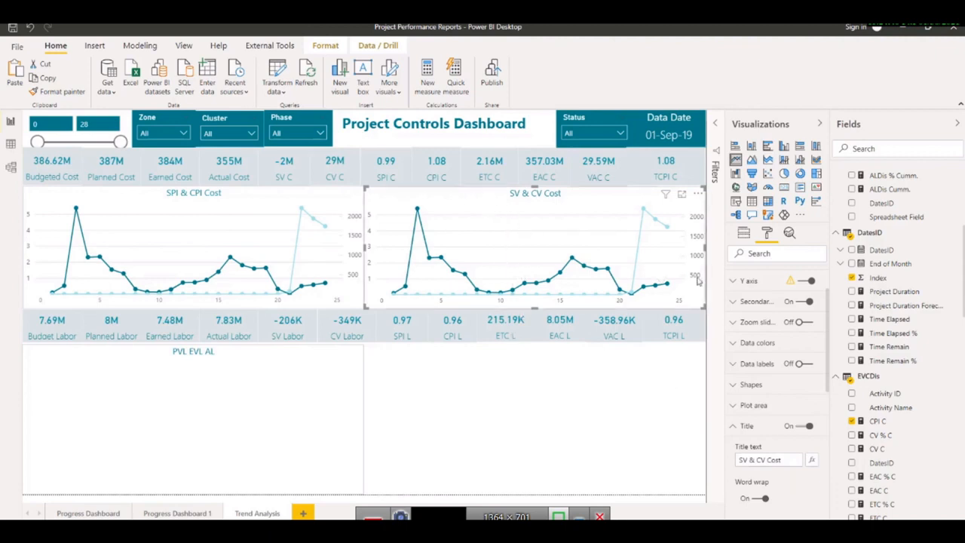
Step: Replace the SV & CV Cost chart's SPI C and CPI C fields with CV % C as values and SV % C as secondary values
{"action": "left_click", "coordinate": [750, 235]}
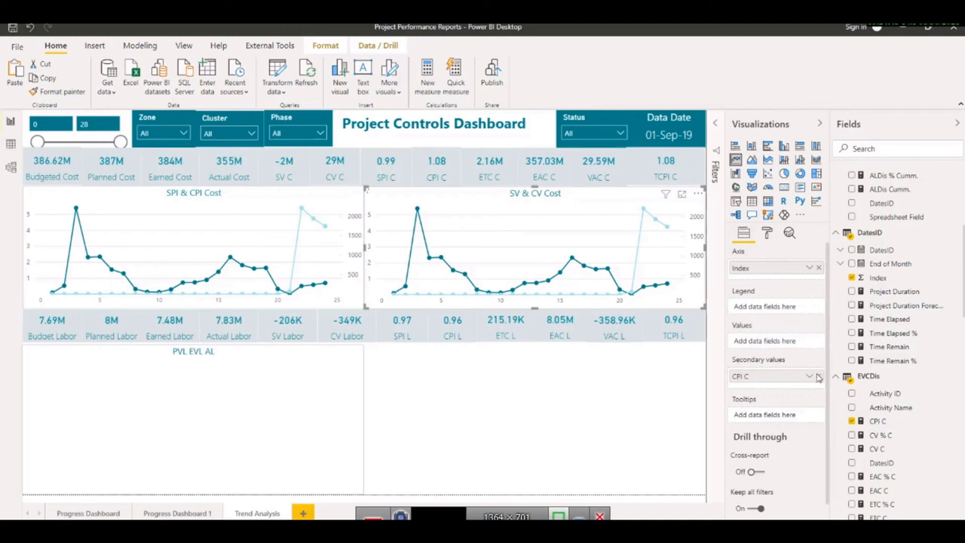
{"action": "left_click", "coordinate": [818, 377]}
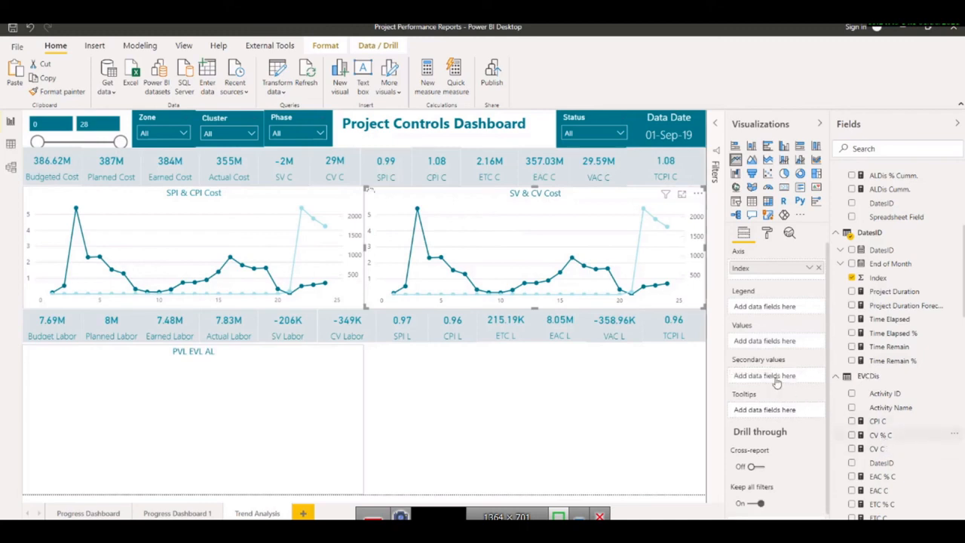
{"action": "left_click_drag", "start_coordinate": [743, 343], "coordinate": [742, 344]}
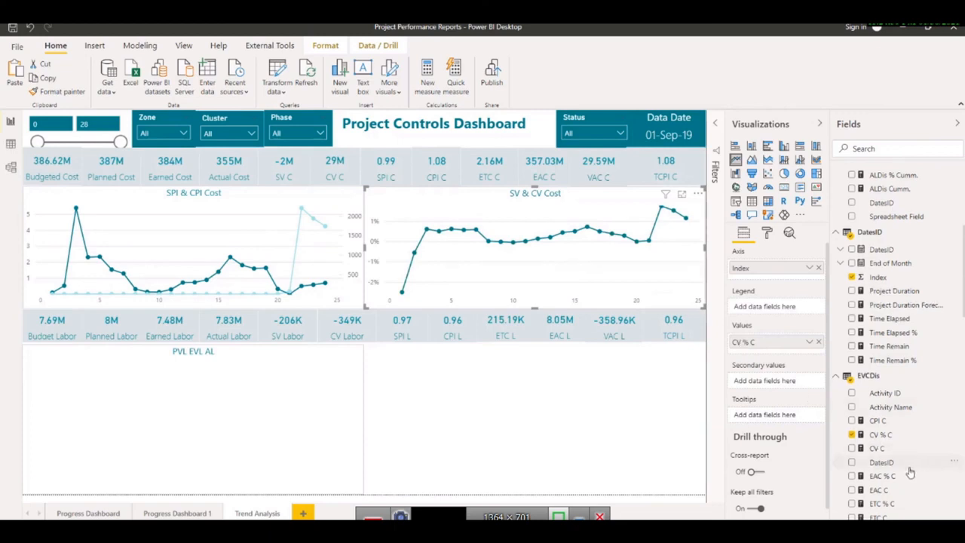
{"action": "scroll", "coordinate": [902, 460], "scroll_direction": "down", "scroll_amount": 3}
{"action": "scroll", "coordinate": [902, 460], "scroll_direction": "down", "scroll_amount": 1}
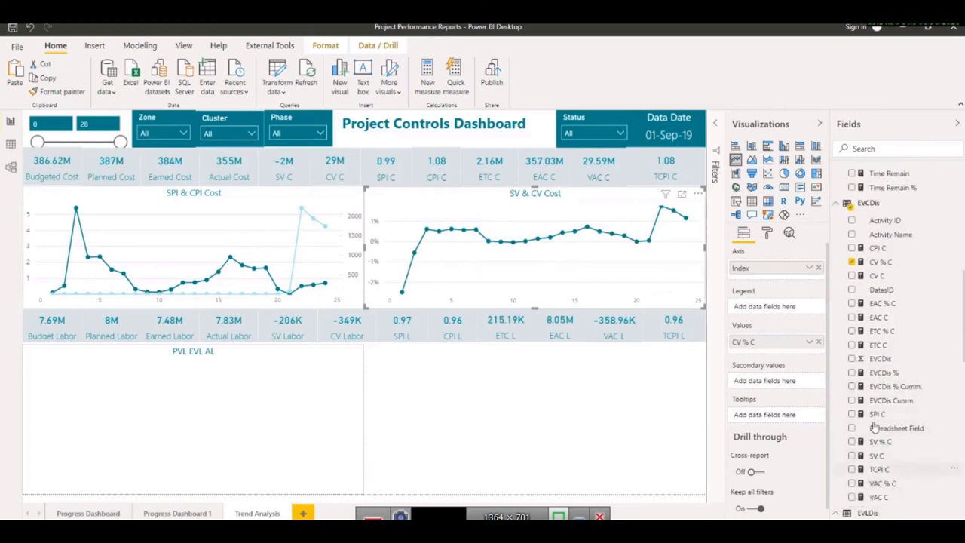
{"action": "left_click_drag", "start_coordinate": [880, 444], "coordinate": [748, 387]}
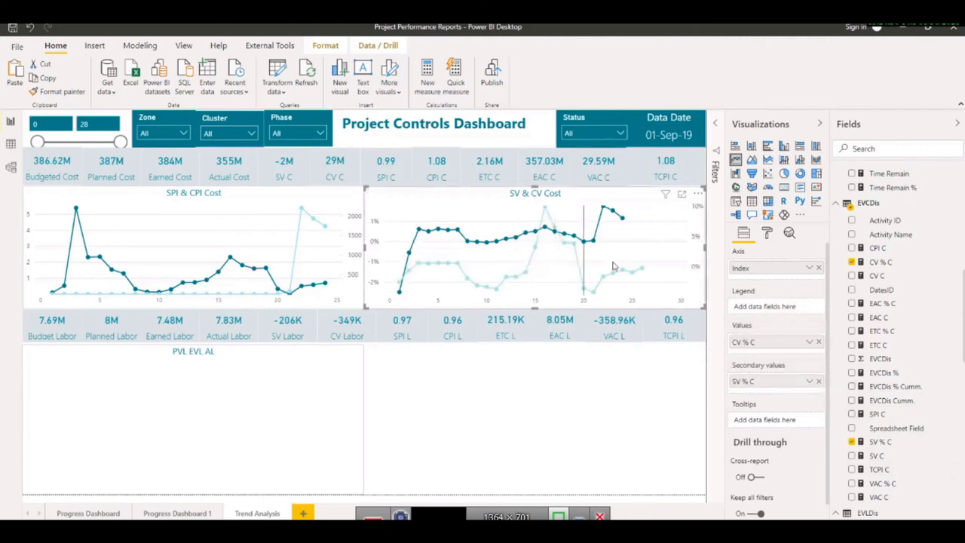
Step: Convert the SV & CV Cost line chart to an area chart
{"action": "left_click", "coordinate": [752, 160]}
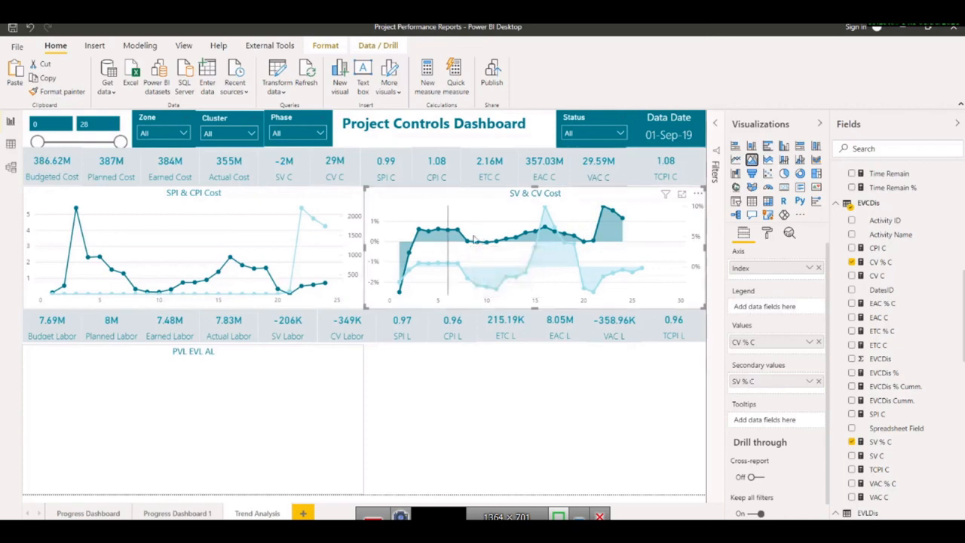
{"action": "mouse_move", "coordinate": [749, 383]}
{"action": "left_mouse_down"}
{"action": "mouse_move", "coordinate": [743, 353]}
{"action": "mouse_move", "coordinate": [747, 394]}
{"action": "left_mouse_up"}
{"action": "mouse_move", "coordinate": [453, 257]}
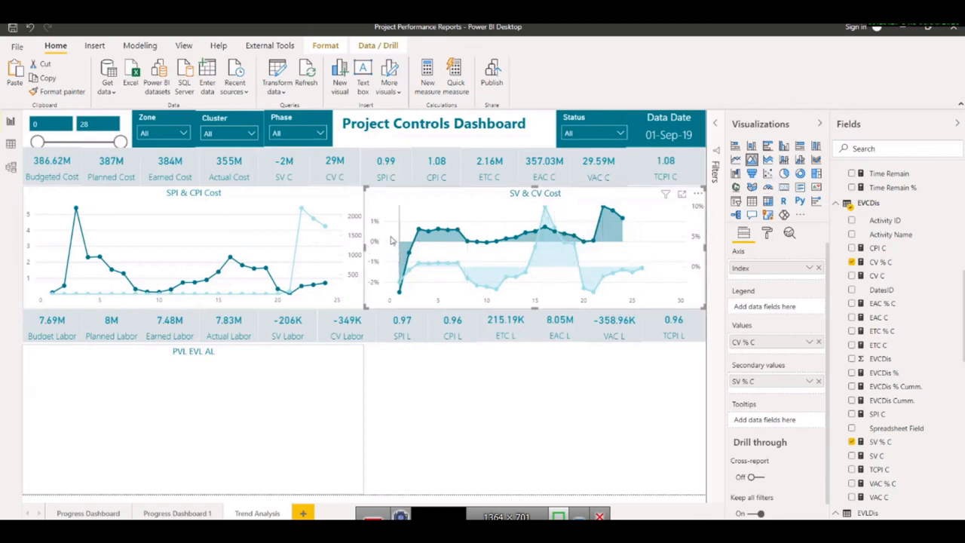
Step: Add a red dashed constant line at value 0 to the SV & CV Cost chart
{"action": "left_click", "coordinate": [789, 234]}
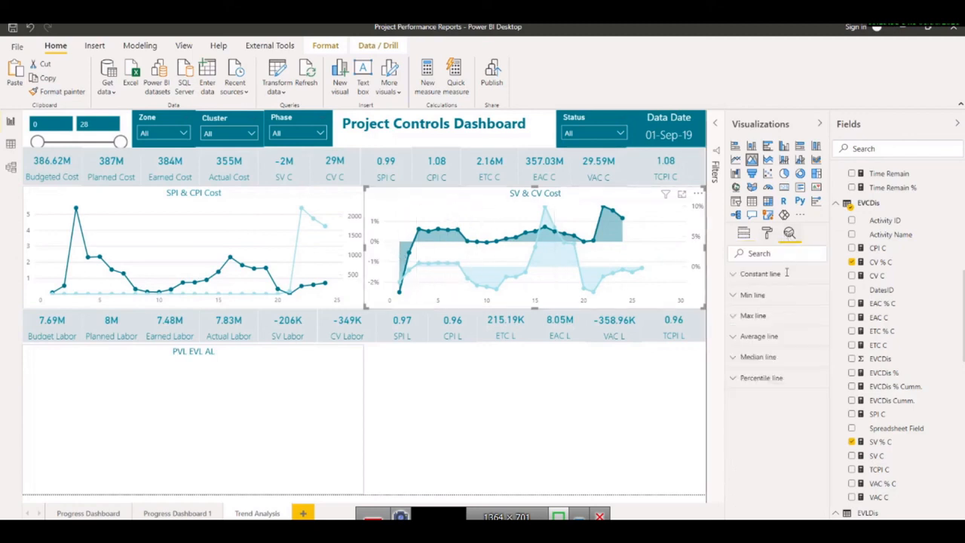
{"action": "left_click", "coordinate": [741, 278]}
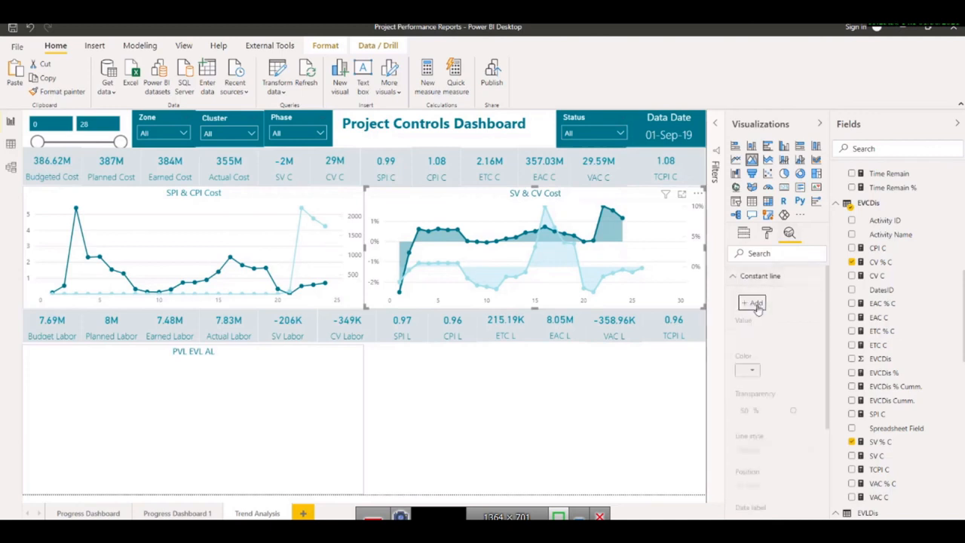
{"action": "left_click", "coordinate": [756, 302]}
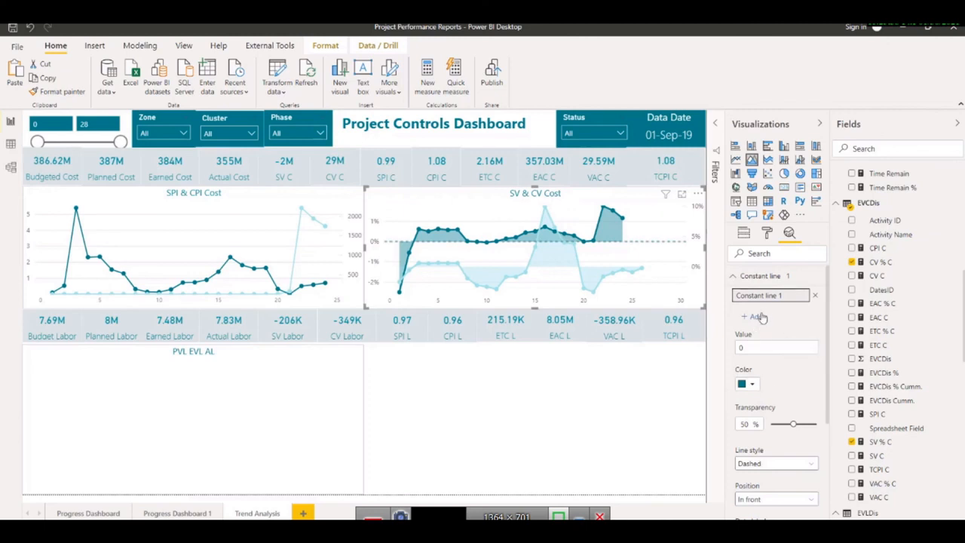
{"action": "left_click", "coordinate": [753, 387]}
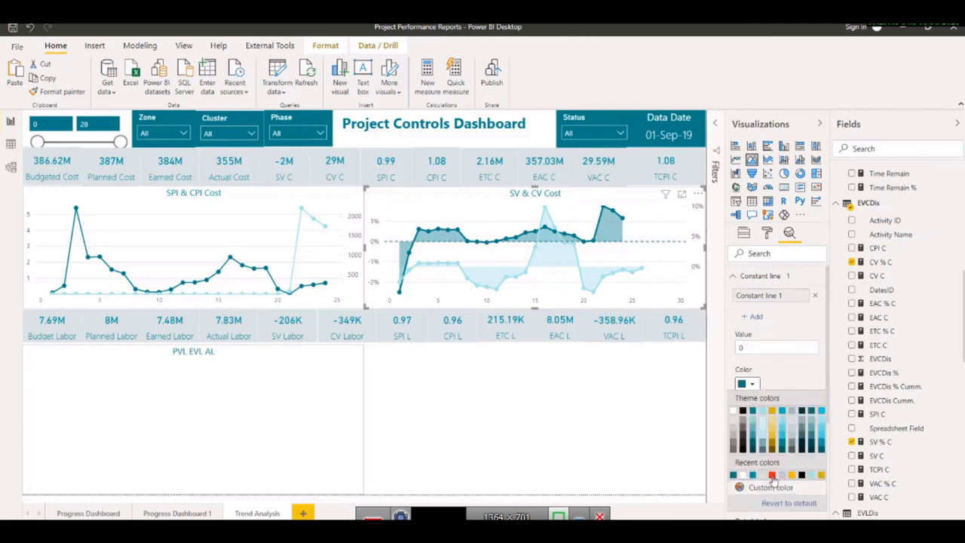
{"action": "left_click", "coordinate": [774, 475]}
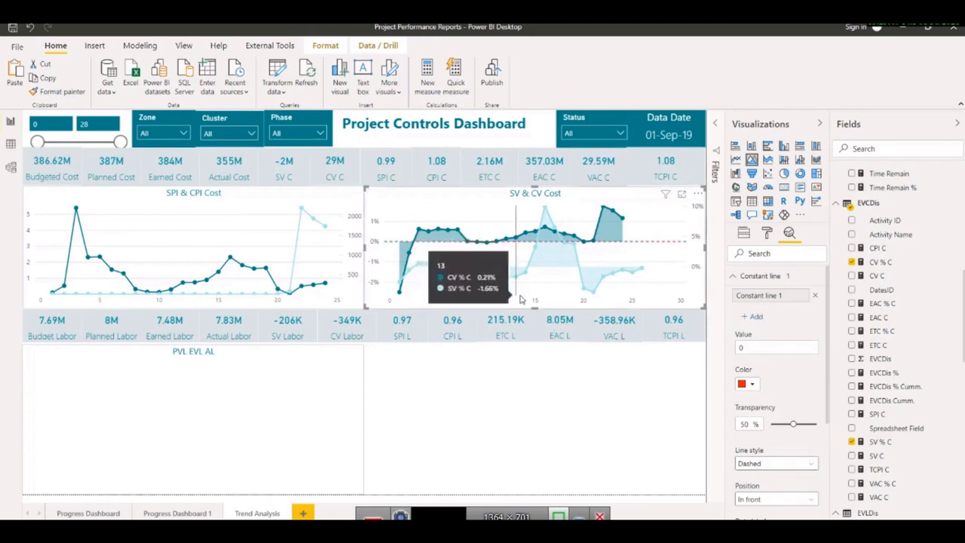
Step: Try to add another red constant line at 0 to the SV & CV Cost chart
{"action": "left_click", "coordinate": [736, 279]}
{"action": "left_click", "coordinate": [739, 276]}
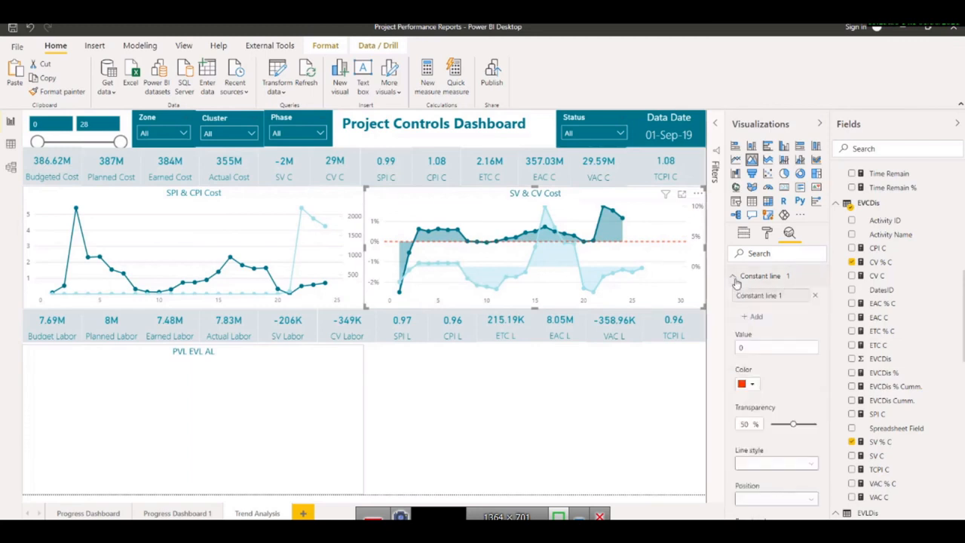
{"action": "left_click", "coordinate": [751, 317]}
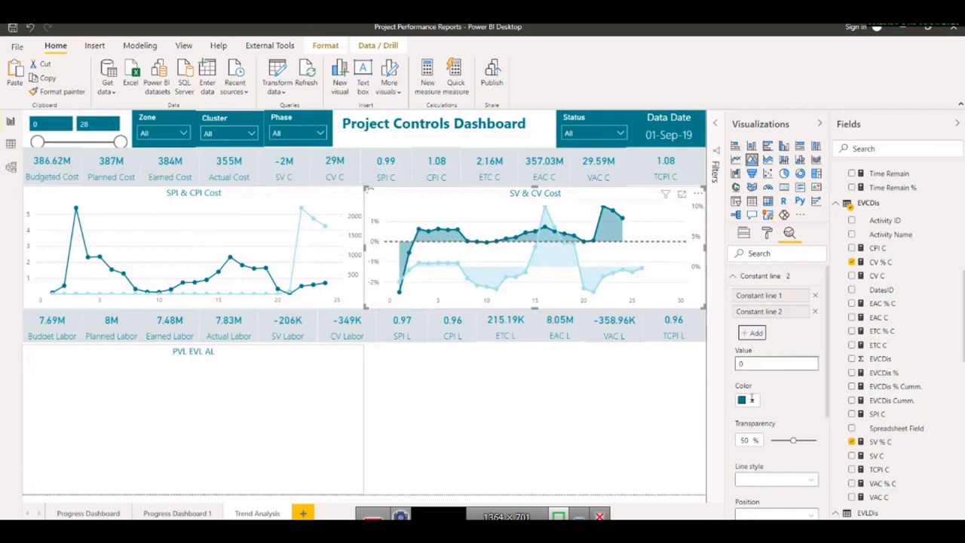
{"action": "left_click", "coordinate": [752, 400]}
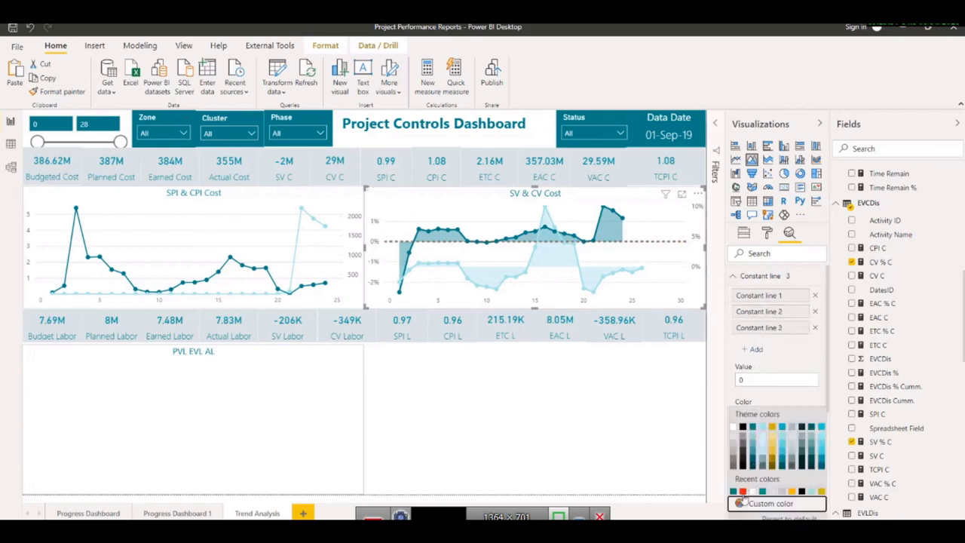
{"action": "left_click", "coordinate": [743, 492]}
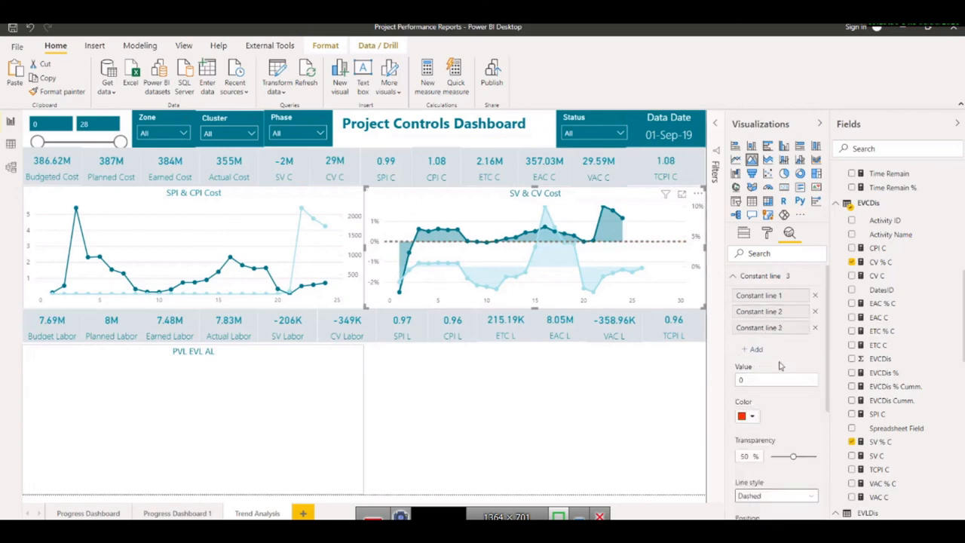
Step: Delete Constant line 3 and Constant line 2 from the SV & CV Cost chart, keeping only Constant line 1
{"action": "left_click", "coordinate": [814, 330]}
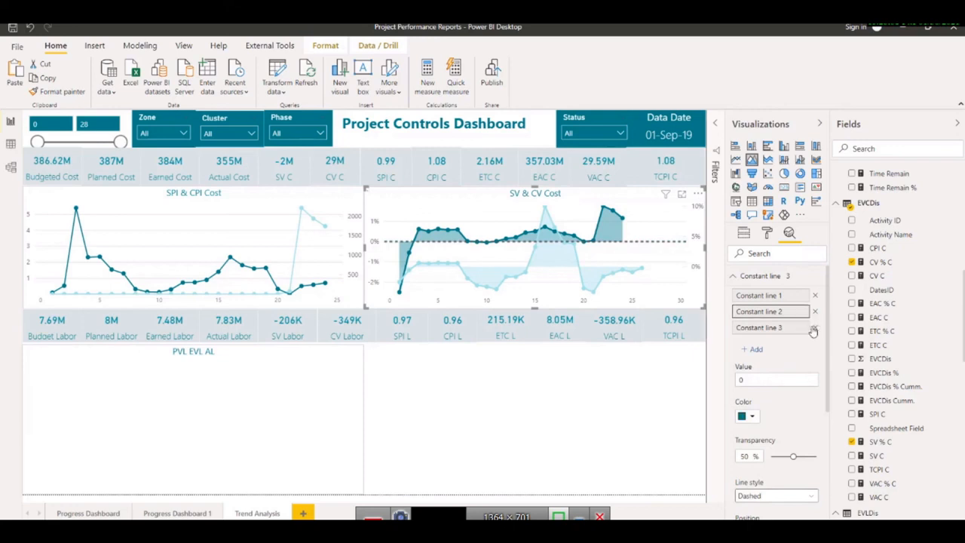
{"action": "left_click", "coordinate": [815, 330]}
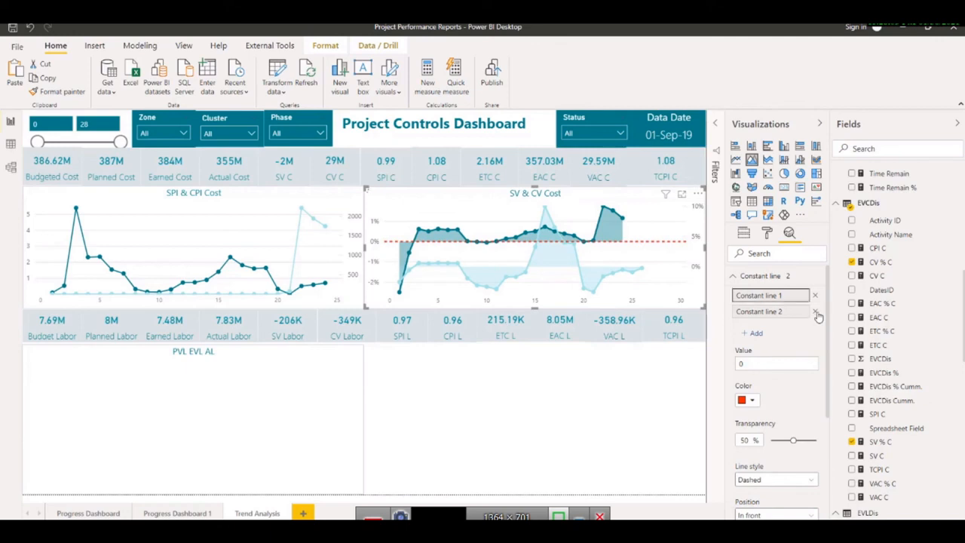
{"action": "left_click", "coordinate": [816, 312]}
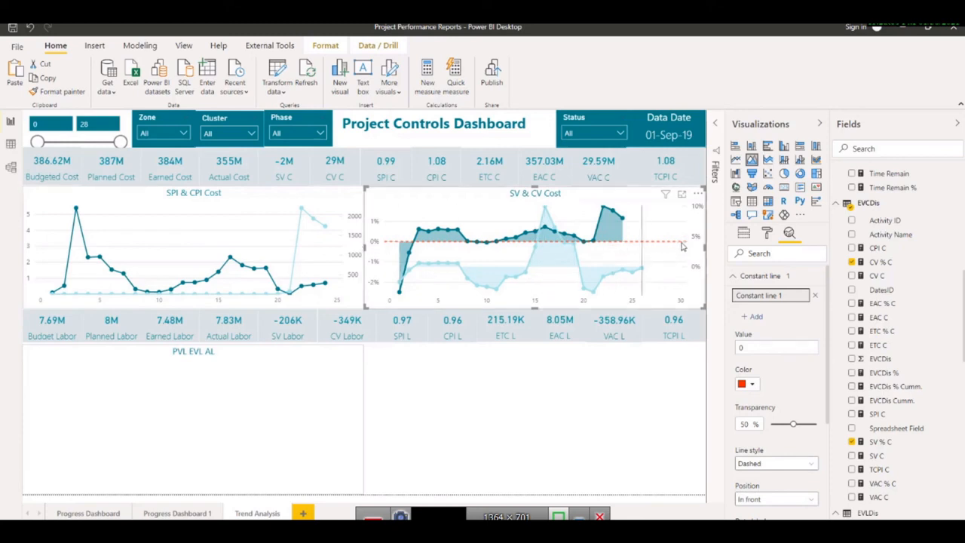
{"action": "mouse_move", "coordinate": [683, 247]}
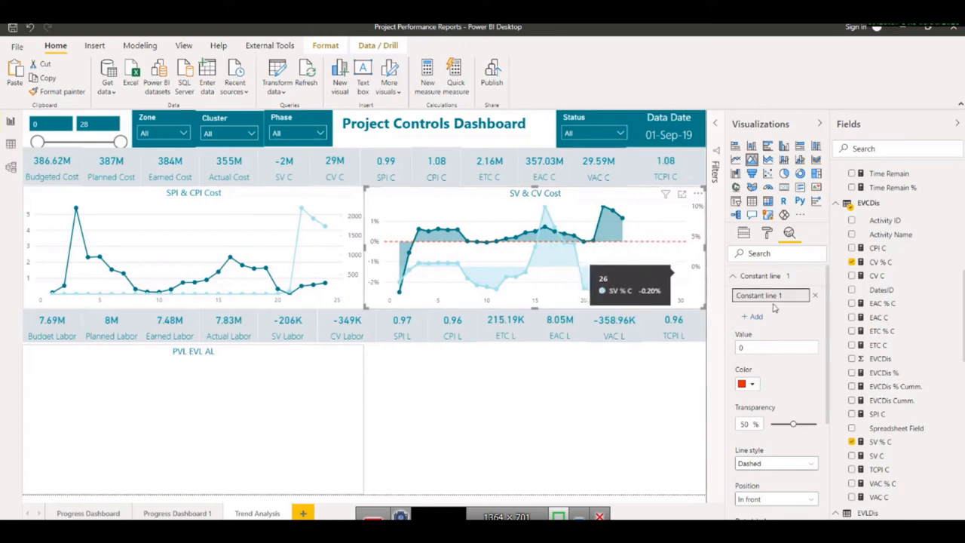
{"action": "left_click", "coordinate": [735, 279]}
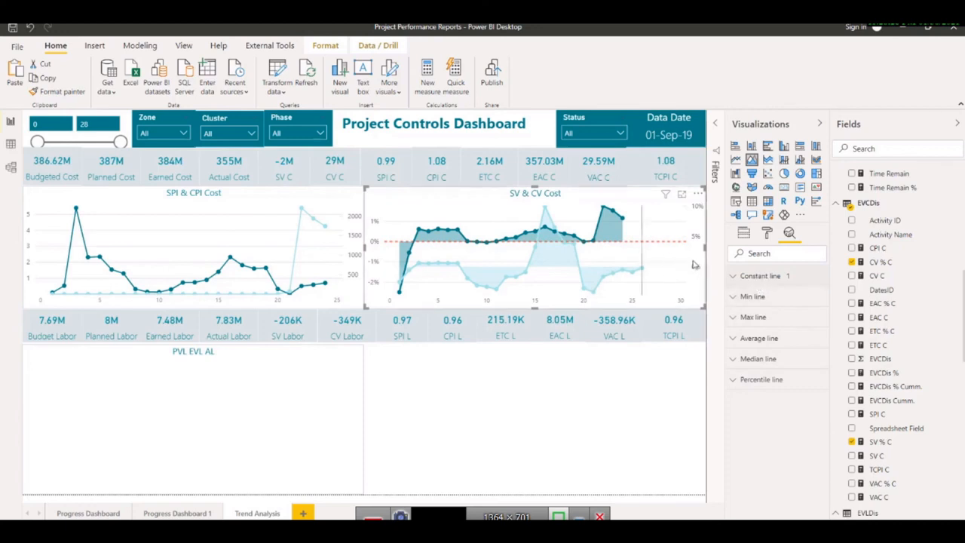
Step: Try plotting SV % C together with CV % C under the SV & CV Cost chart's values, and return it to the secondary values
{"action": "left_click", "coordinate": [739, 237]}
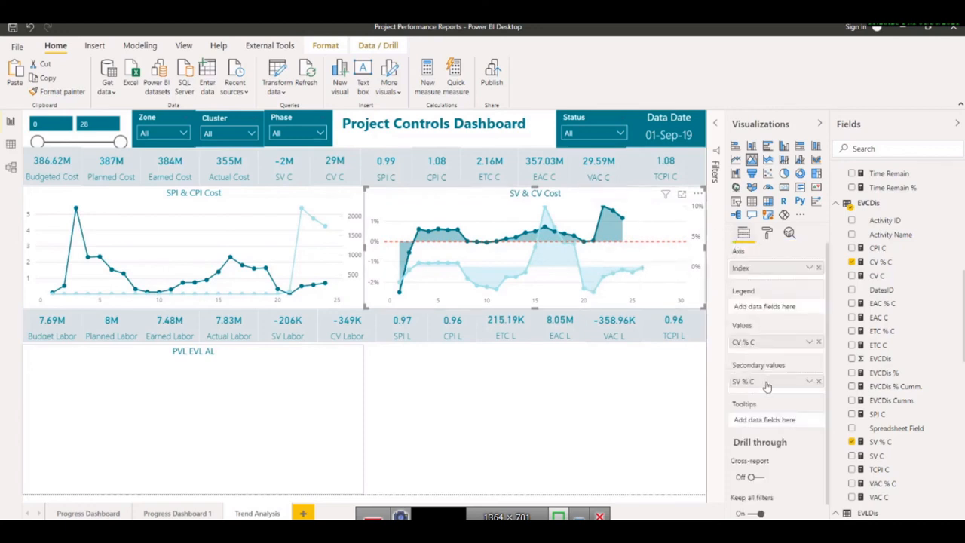
{"action": "left_click_drag", "start_coordinate": [766, 382], "coordinate": [760, 356]}
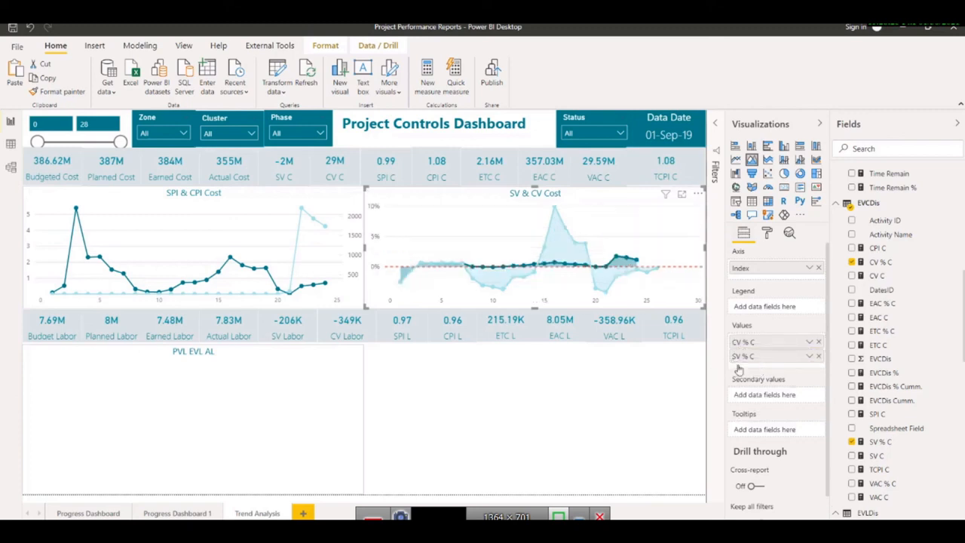
{"action": "left_click_drag", "start_coordinate": [755, 359], "coordinate": [748, 403]}
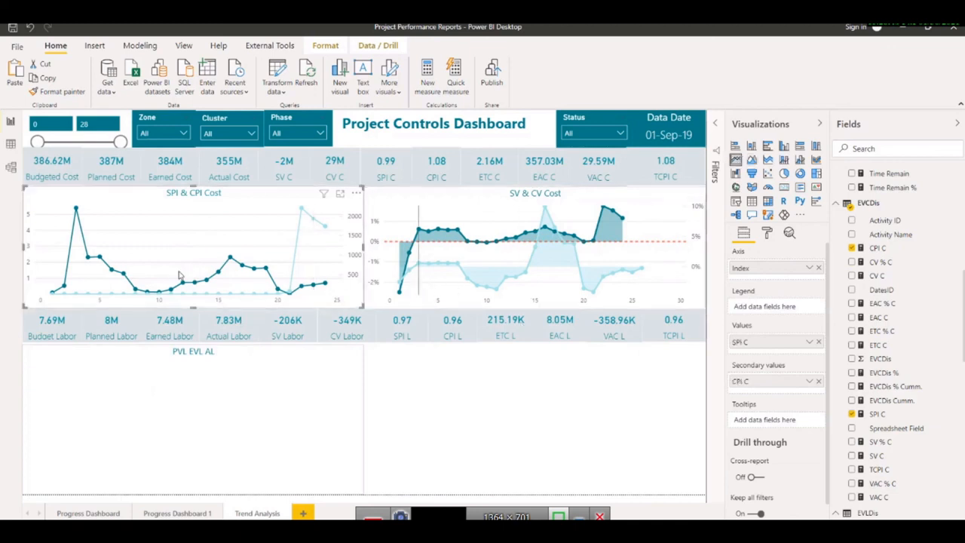
Step: Set the upper limit of the page's Index range slicer to 20
{"action": "left_click", "coordinate": [218, 254]}
{"action": "left_click_drag", "start_coordinate": [121, 141], "coordinate": [97, 143]}
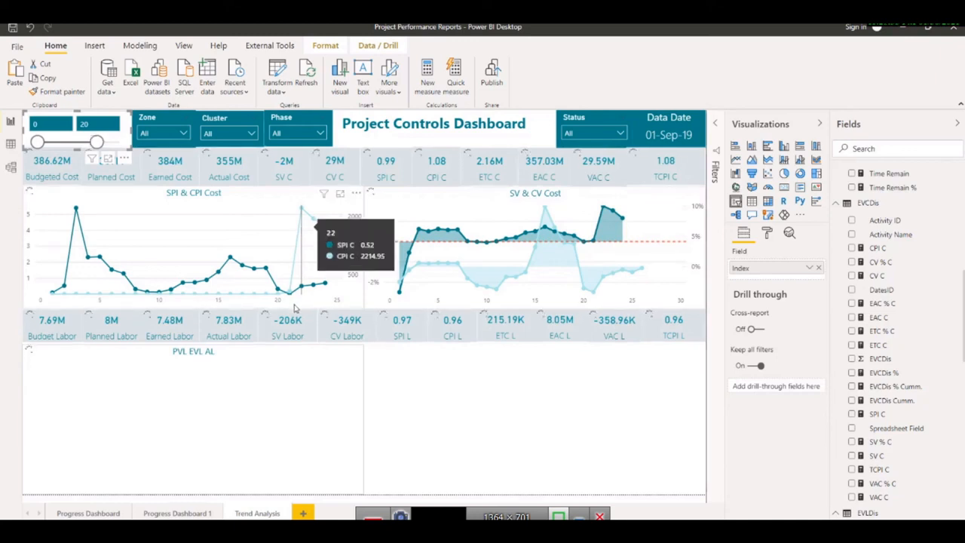
Step: Add a red dashed constant line at value 1 to the SPI & CPI Cost chart
{"action": "mouse_move", "coordinate": [307, 208]}
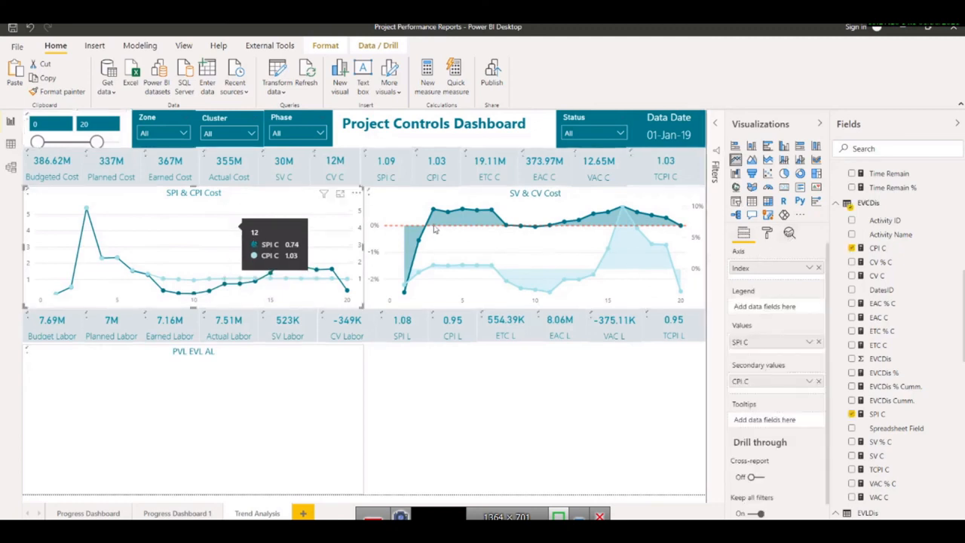
{"action": "left_click", "coordinate": [790, 234]}
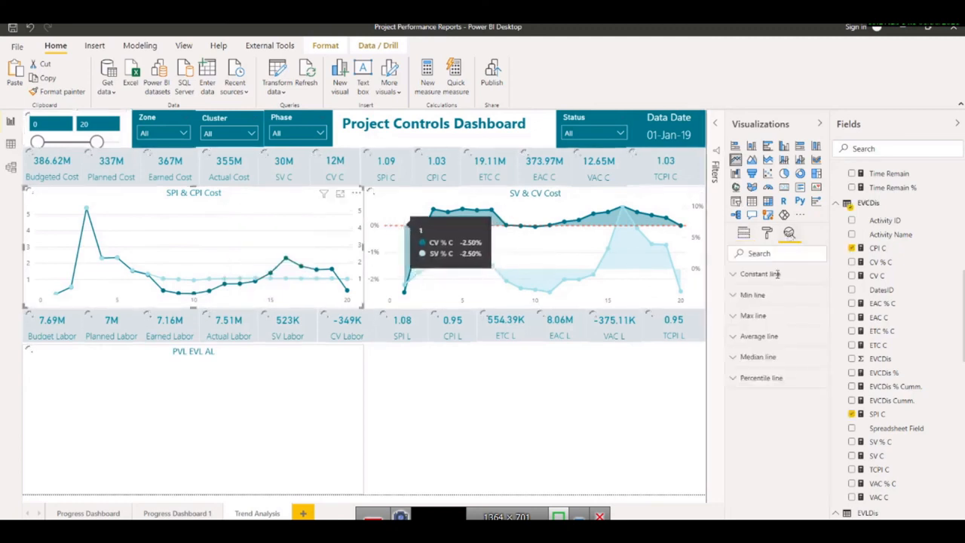
{"action": "left_click", "coordinate": [738, 276]}
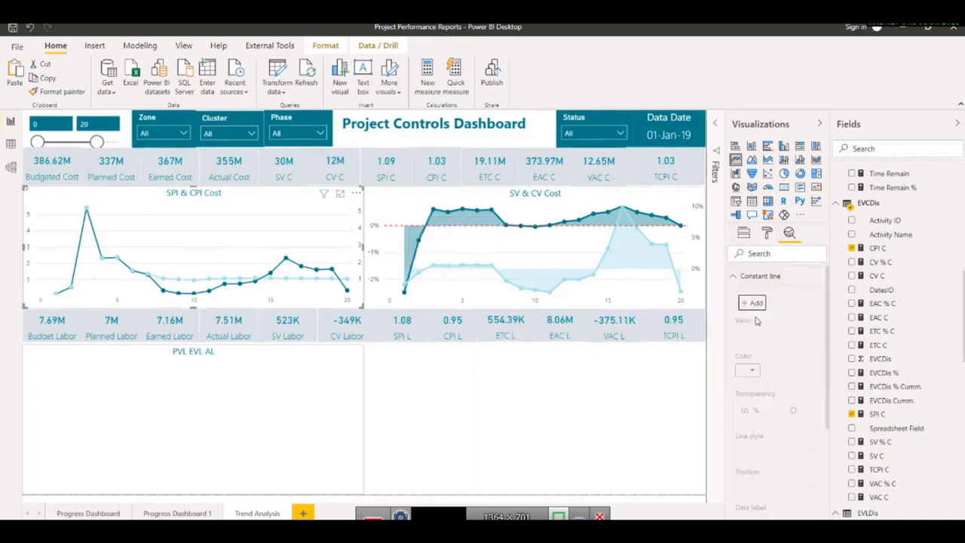
{"action": "left_click", "coordinate": [754, 303]}
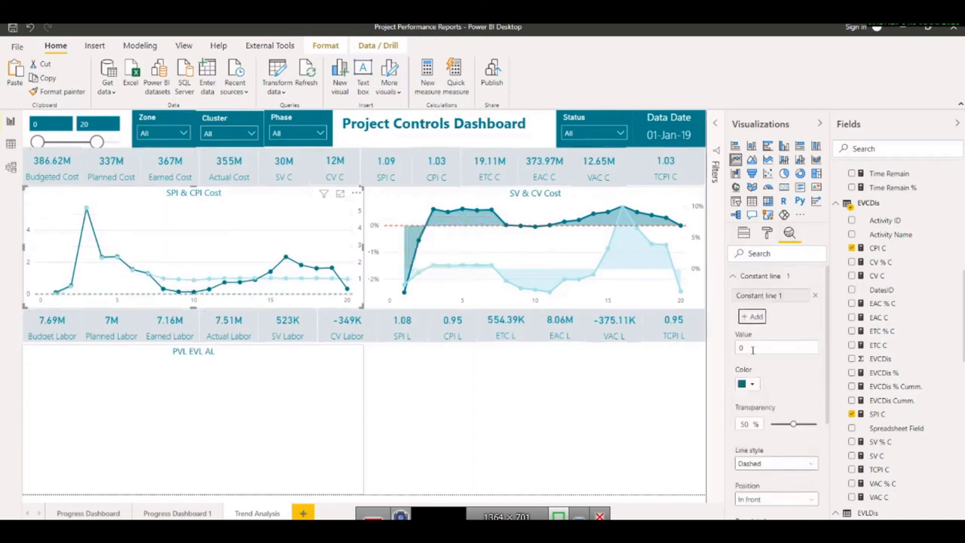
{"action": "left_click", "coordinate": [749, 384]}
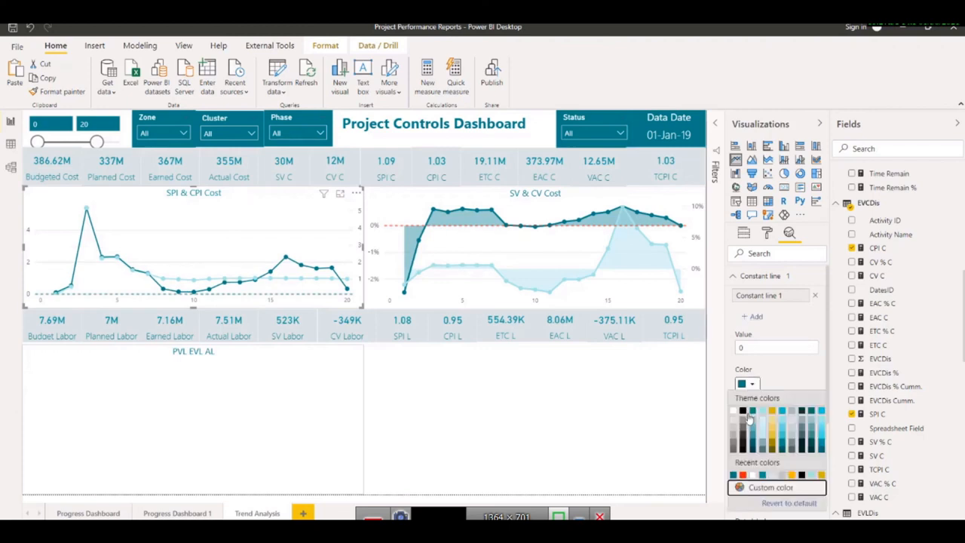
{"action": "left_click", "coordinate": [743, 474]}
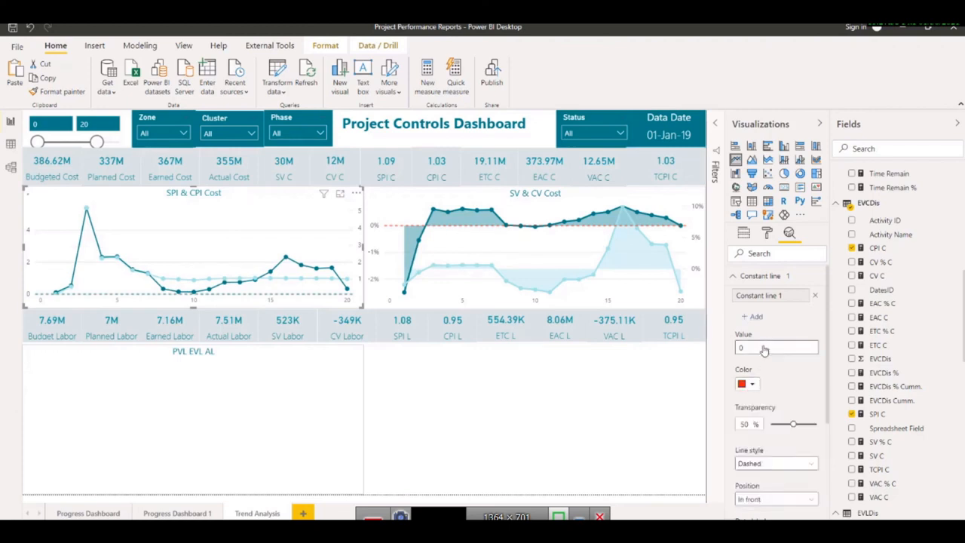
{"action": "left_click_drag", "start_coordinate": [755, 348], "coordinate": [683, 347]}
{"action": "type", "text": "1"}
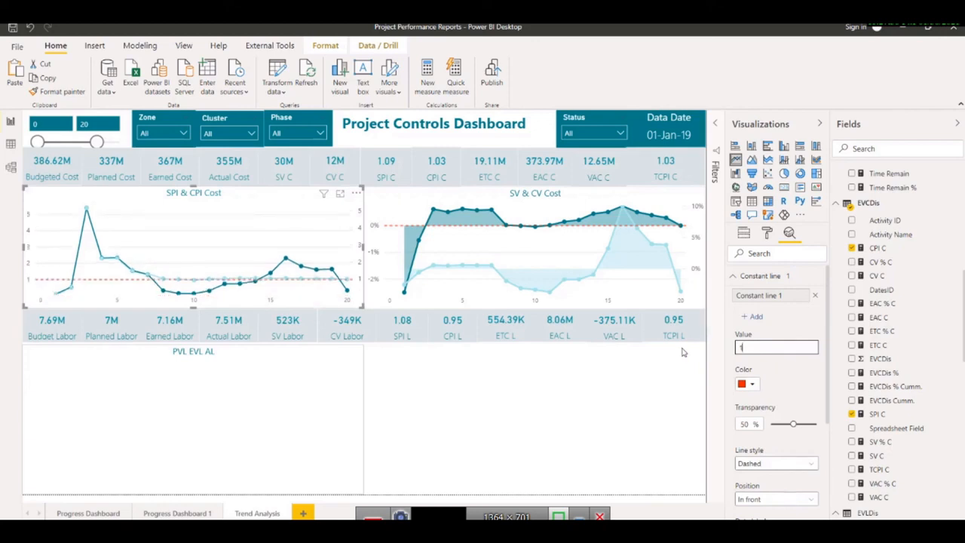
{"action": "left_click", "coordinate": [732, 276]}
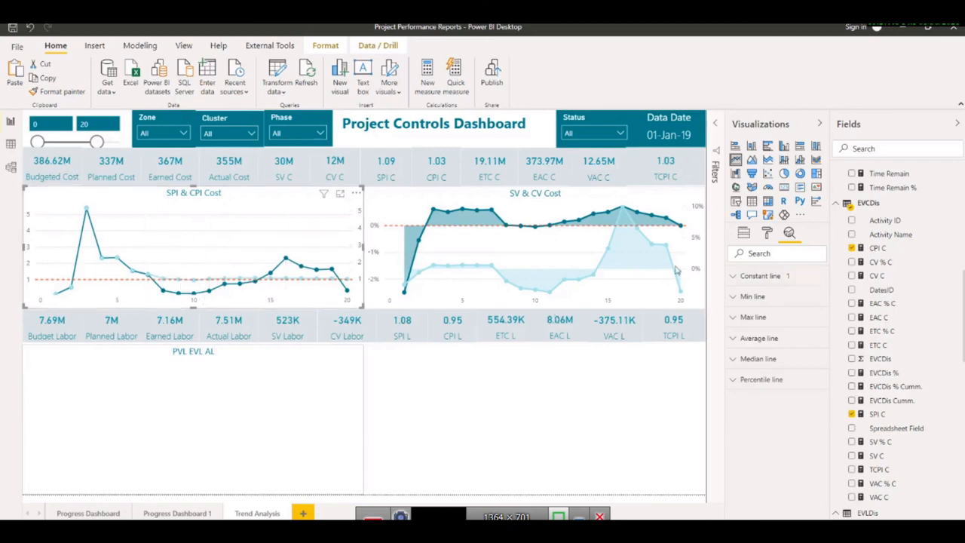
Step: Add the Index field from DatesID to the tooltips of the SPI & CPI Cost and SV & CV Cost charts
{"action": "left_click", "coordinate": [748, 236]}
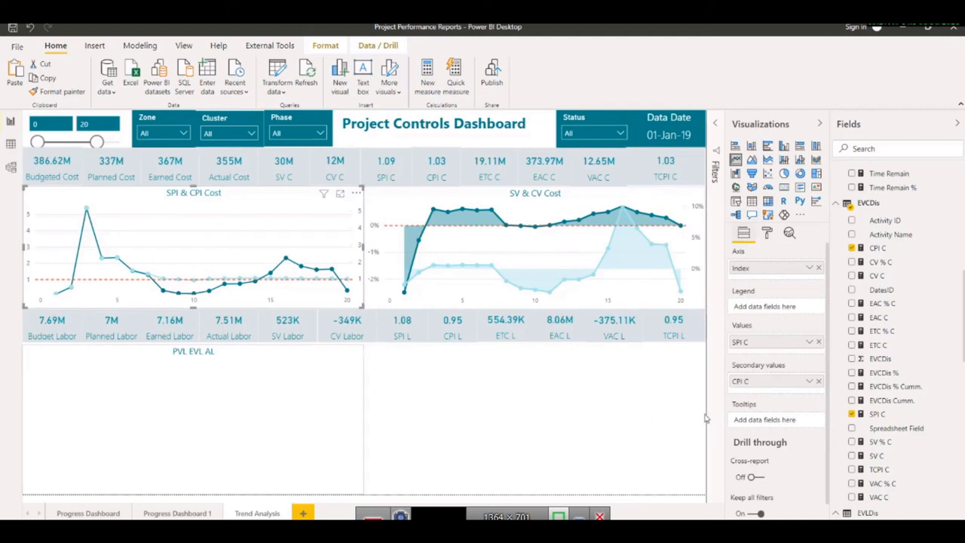
{"action": "scroll", "coordinate": [923, 339], "scroll_direction": "up", "scroll_amount": 3}
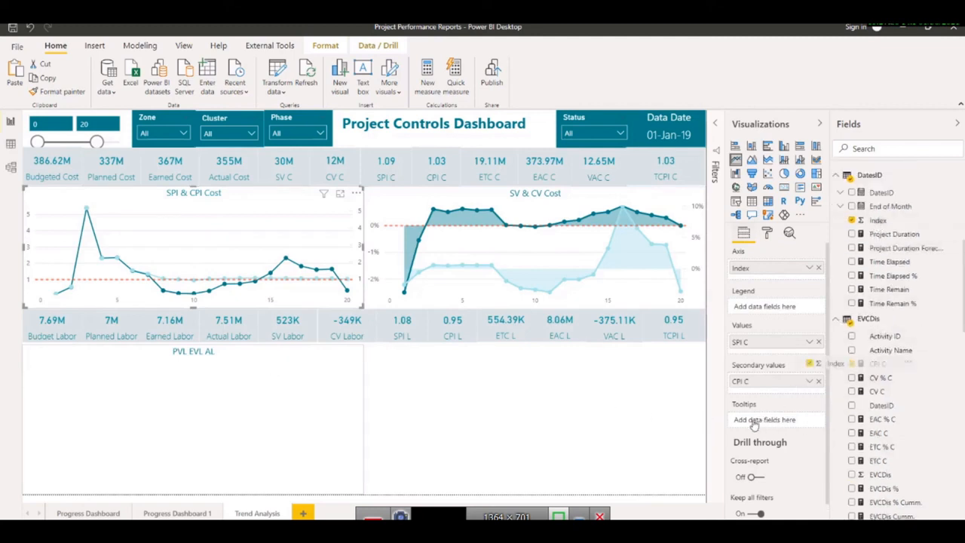
{"action": "left_click_drag", "start_coordinate": [752, 427], "coordinate": [761, 425]}
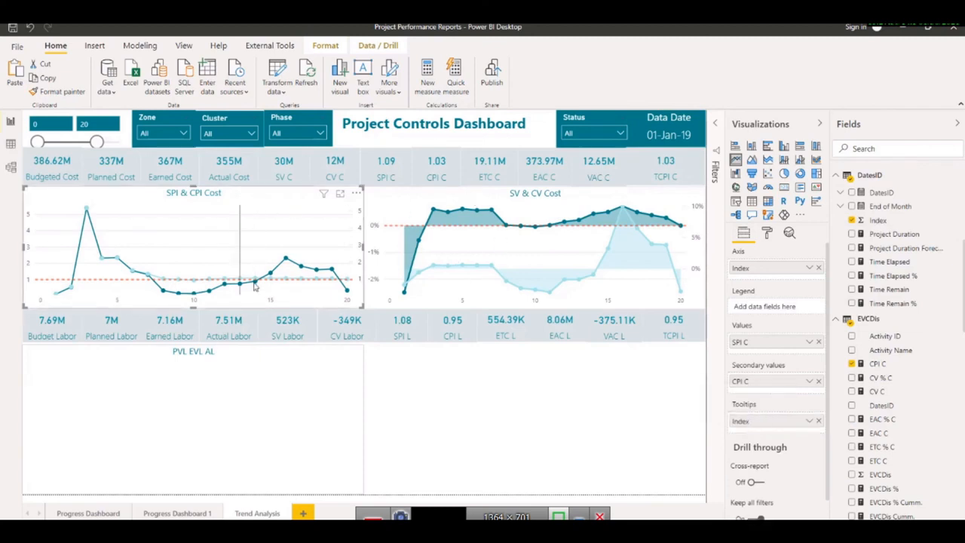
{"action": "mouse_move", "coordinate": [255, 285]}
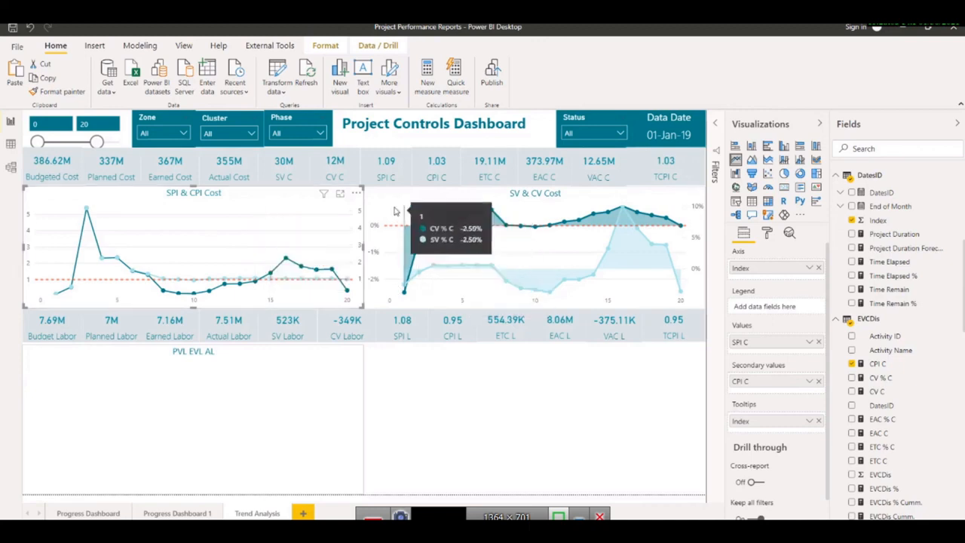
{"action": "left_click", "coordinate": [393, 212]}
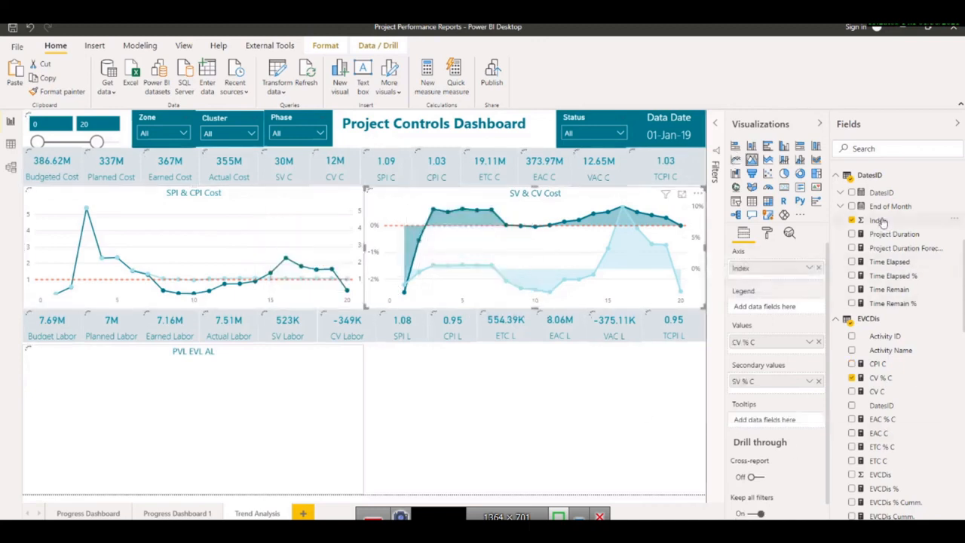
{"action": "left_click_drag", "start_coordinate": [881, 222], "coordinate": [797, 422]}
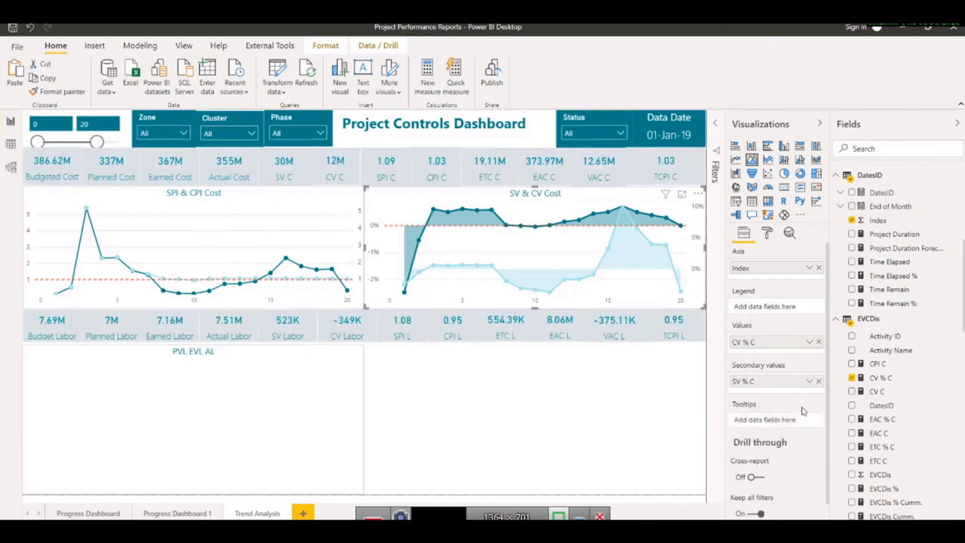
{"action": "left_click_drag", "start_coordinate": [879, 220], "coordinate": [758, 423]}
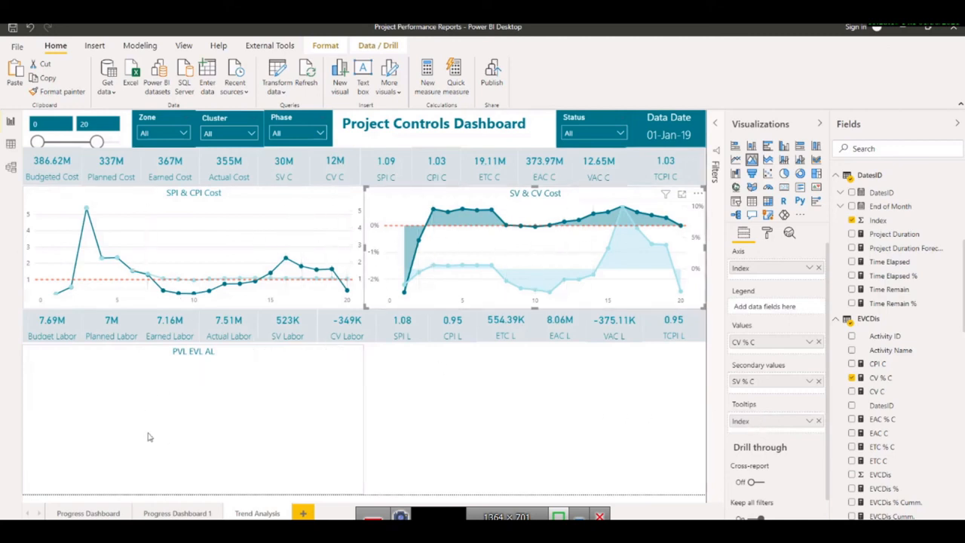
Step: Replace the empty PVL EVL AL chart with a copy of the SPI & CPI Cost chart, enlarged to fill the space below the labor cards
{"action": "left_click", "coordinate": [166, 406]}
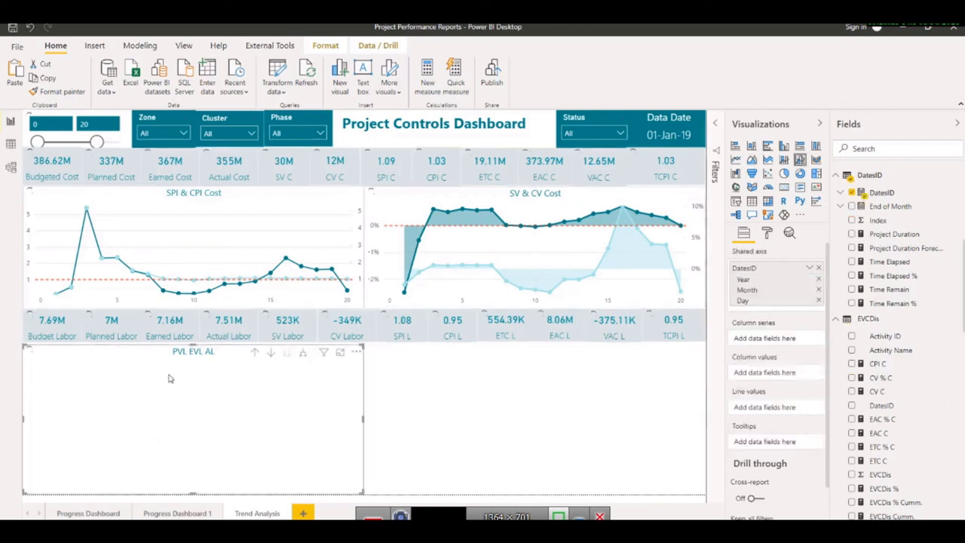
{"action": "key", "text": "Delete"}
{"action": "left_click", "coordinate": [99, 202]}
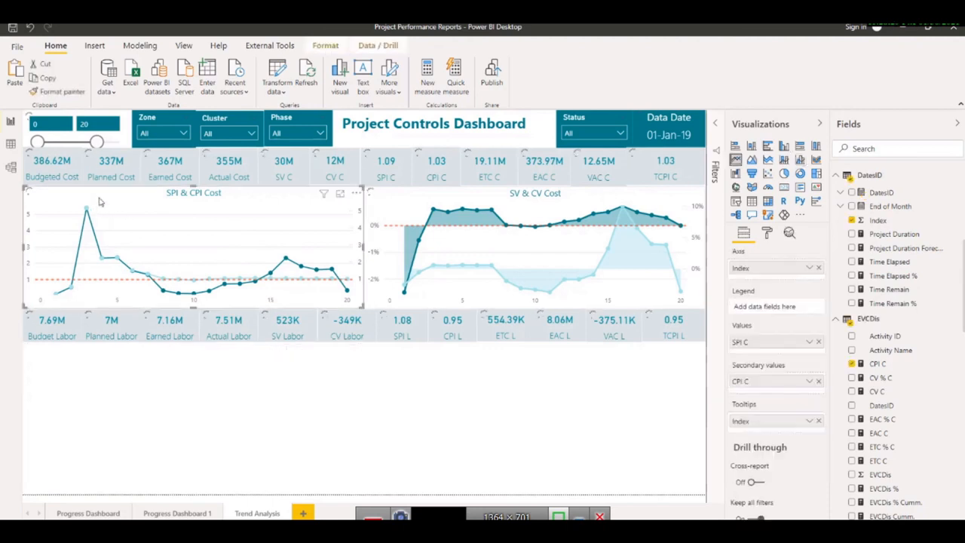
{"action": "left_click", "coordinate": [127, 450]}
{"action": "key", "text": "ctrl+v"}
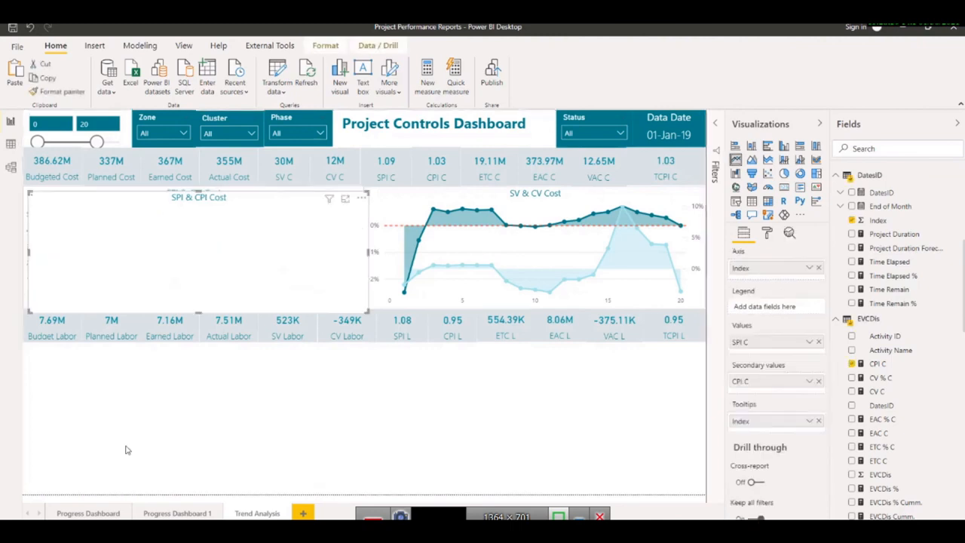
{"action": "left_click_drag", "start_coordinate": [31, 201], "coordinate": [25, 380]}
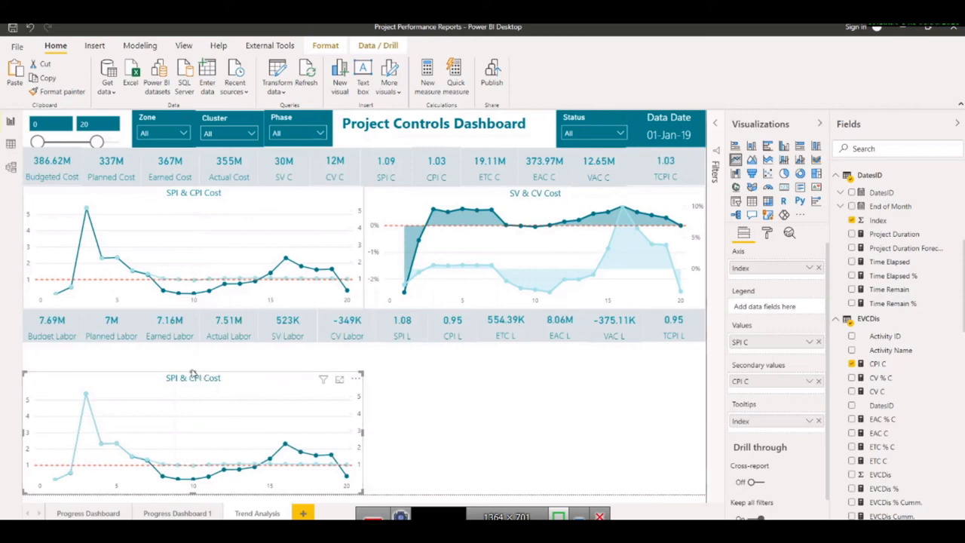
{"action": "left_click_drag", "start_coordinate": [197, 364], "coordinate": [200, 352]}
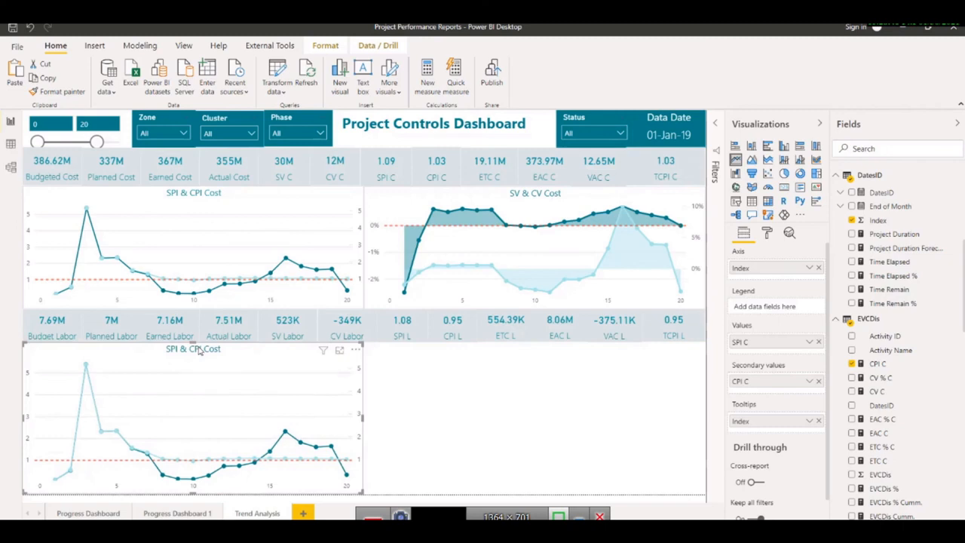
Step: In the copied SPI & CPI chart, replace SPI C with SPI L as values and CPI C with CPI L as secondary values
{"action": "left_click", "coordinate": [819, 342]}
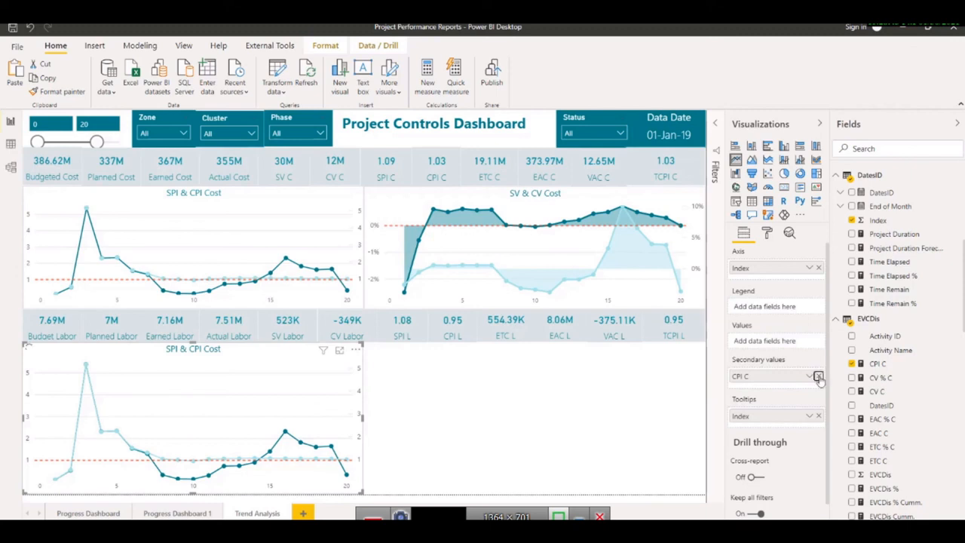
{"action": "left_click", "coordinate": [819, 375]}
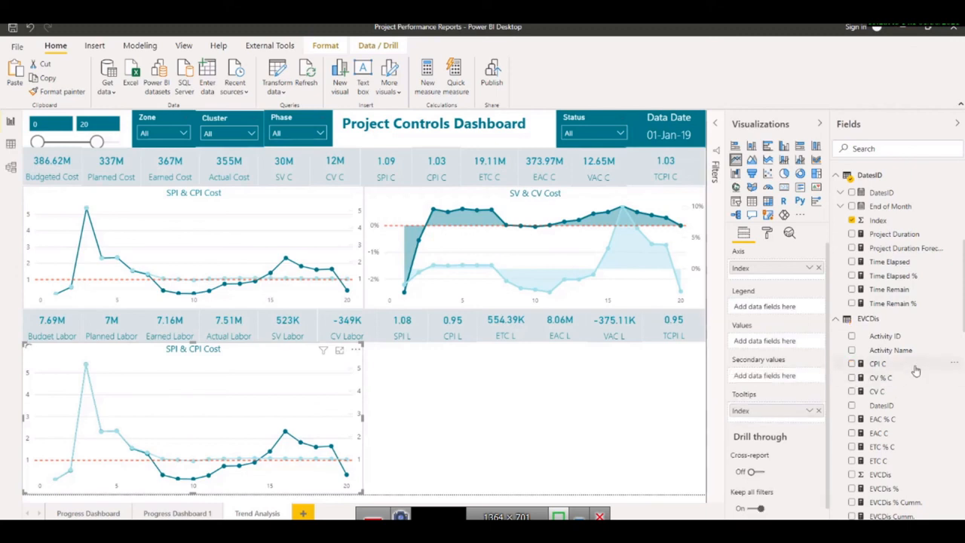
{"action": "scroll", "coordinate": [915, 372], "scroll_direction": "down", "scroll_amount": 10}
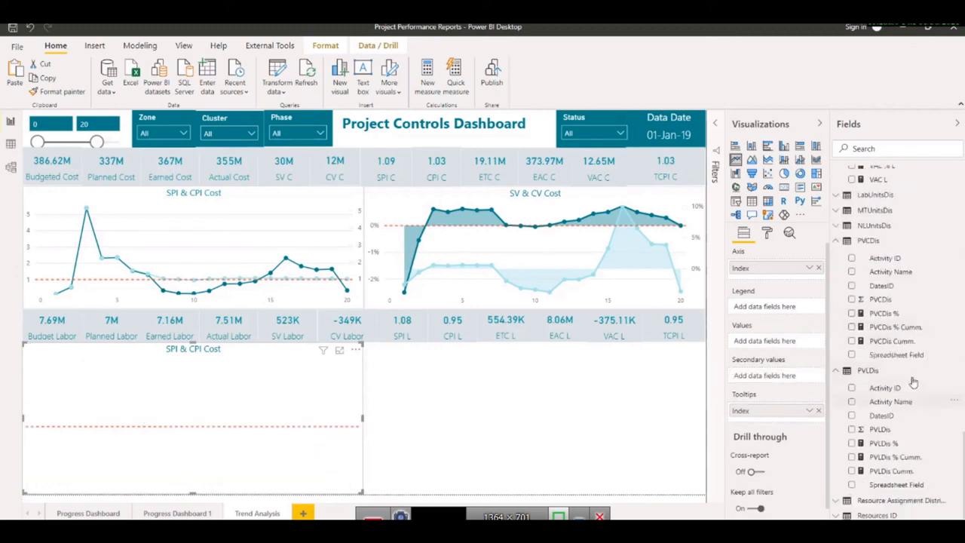
{"action": "scroll", "coordinate": [913, 368], "scroll_direction": "up", "scroll_amount": 5}
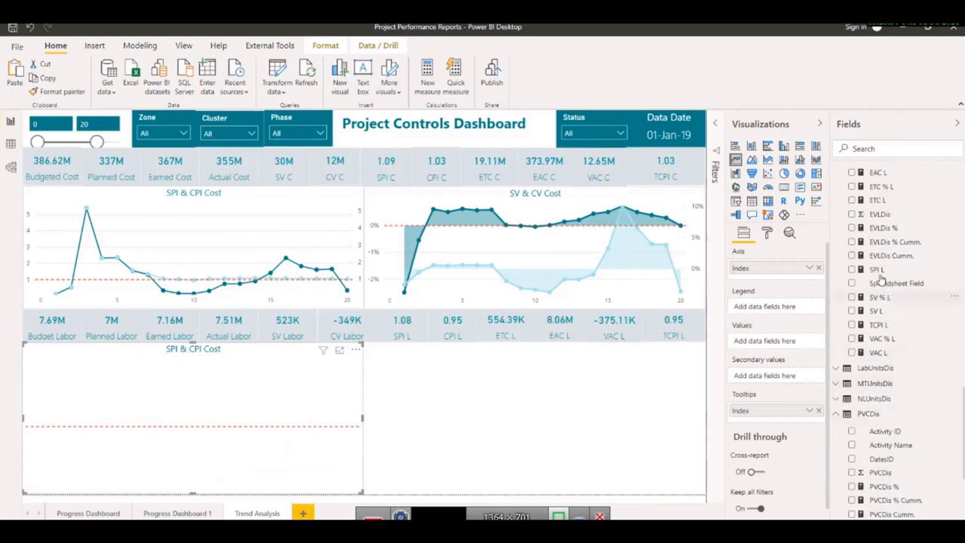
{"action": "left_click_drag", "start_coordinate": [878, 271], "coordinate": [753, 344]}
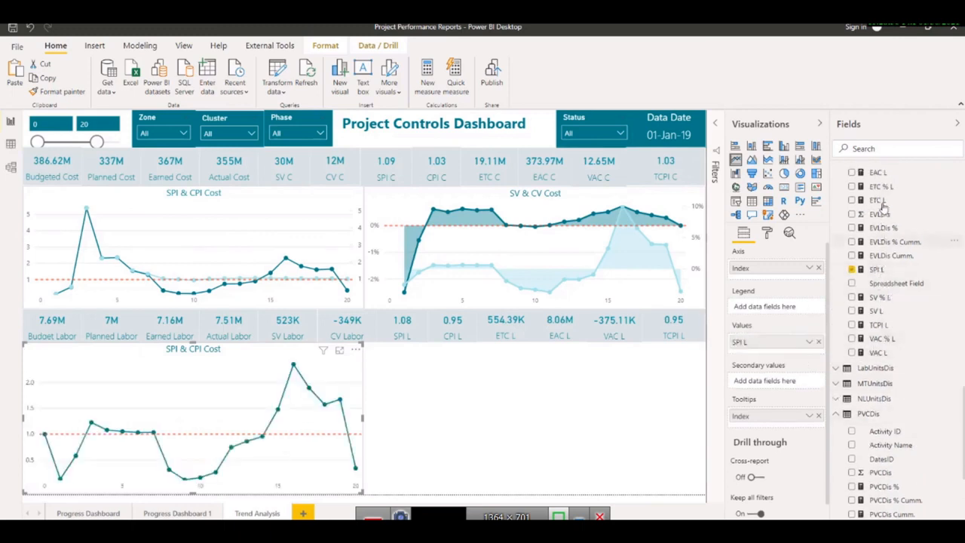
{"action": "scroll", "coordinate": [887, 213], "scroll_direction": "up", "scroll_amount": 2}
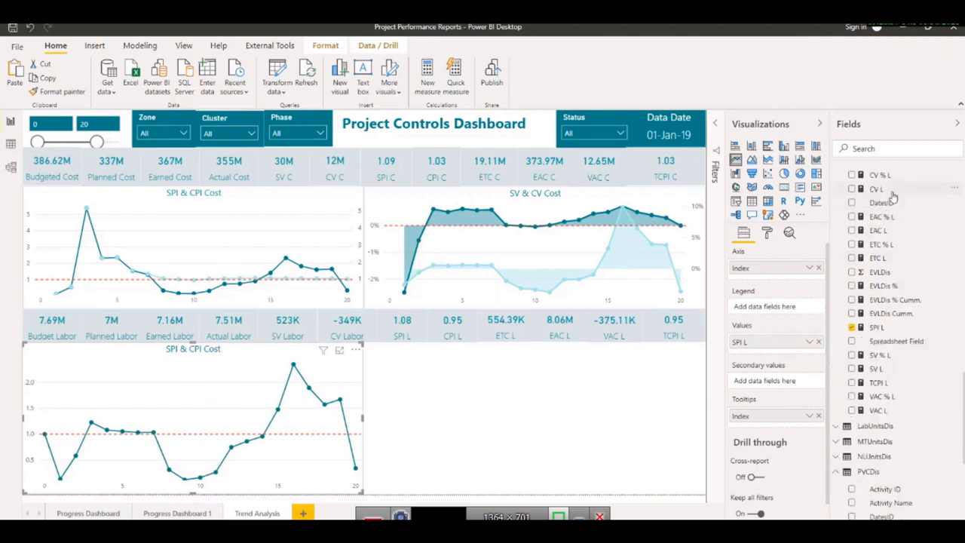
{"action": "scroll", "coordinate": [888, 215], "scroll_direction": "up", "scroll_amount": 2}
{"action": "left_click_drag", "start_coordinate": [883, 221], "coordinate": [751, 390]}
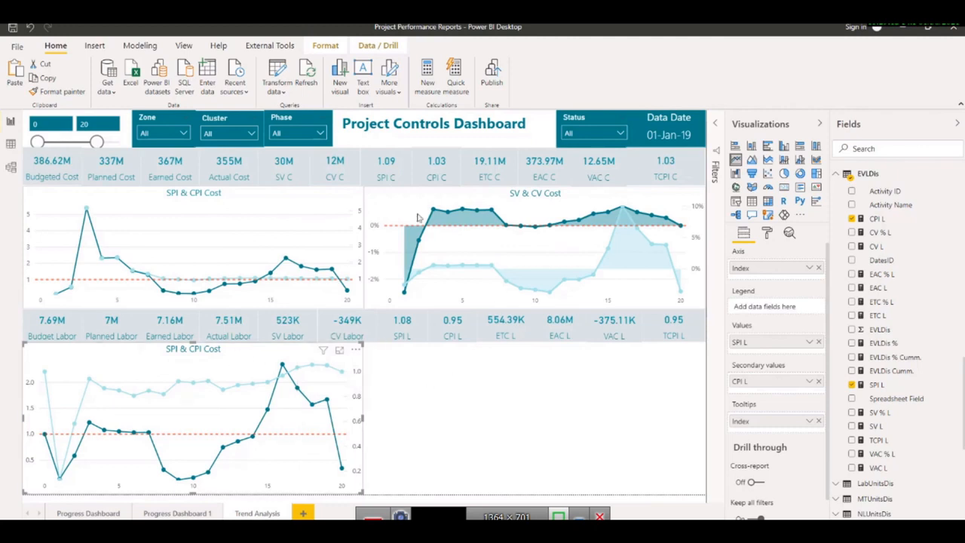
Step: Duplicate the SV & CV Cost chart and fit the copy into the empty space beside the labor SPI & CPI chart
{"action": "left_click", "coordinate": [392, 210]}
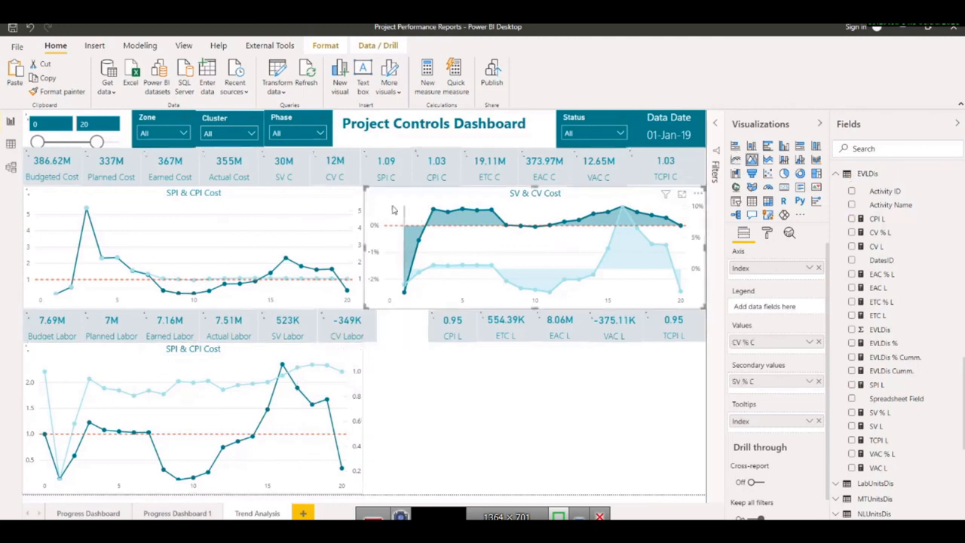
{"action": "left_click", "coordinate": [433, 353]}
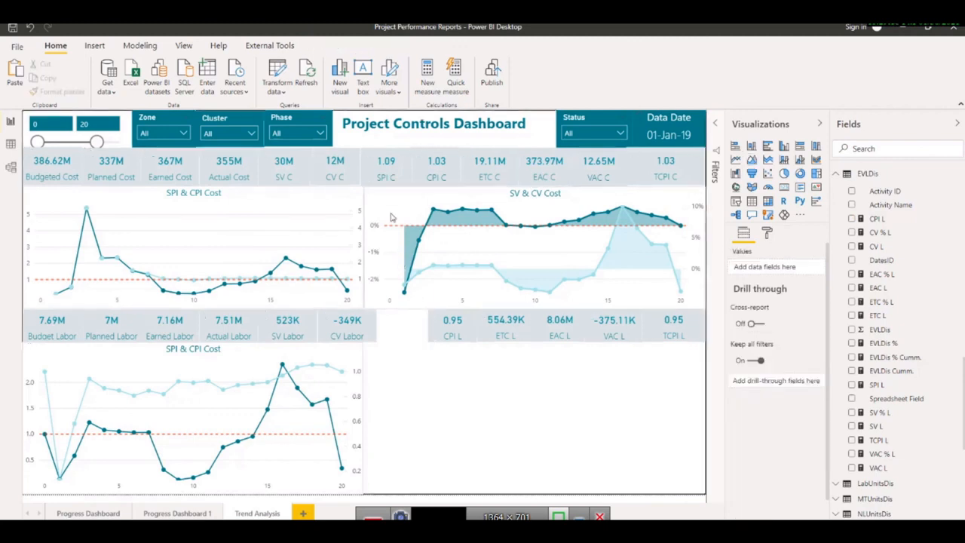
{"action": "left_click", "coordinate": [385, 202]}
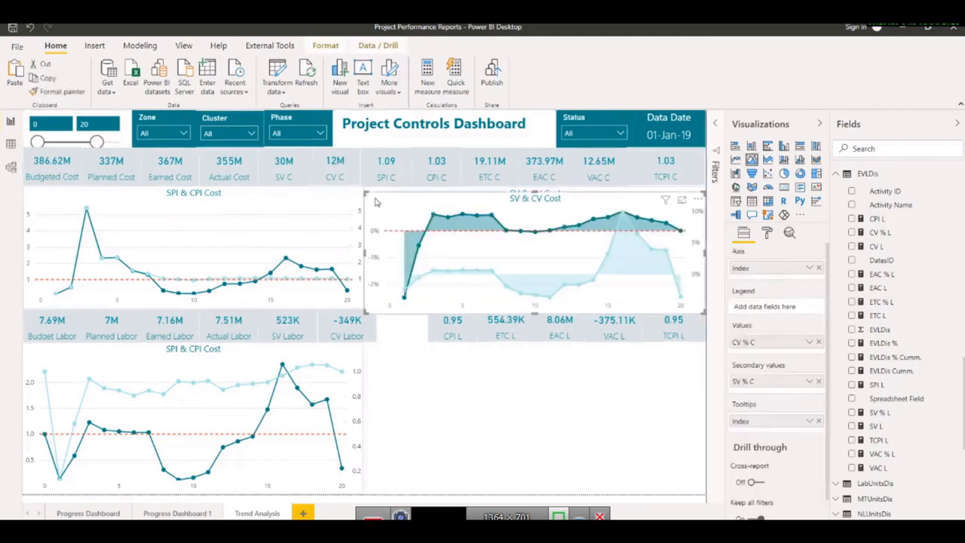
{"action": "left_click_drag", "start_coordinate": [380, 229], "coordinate": [427, 388]}
{"action": "left_click_drag", "start_coordinate": [538, 367], "coordinate": [538, 350]}
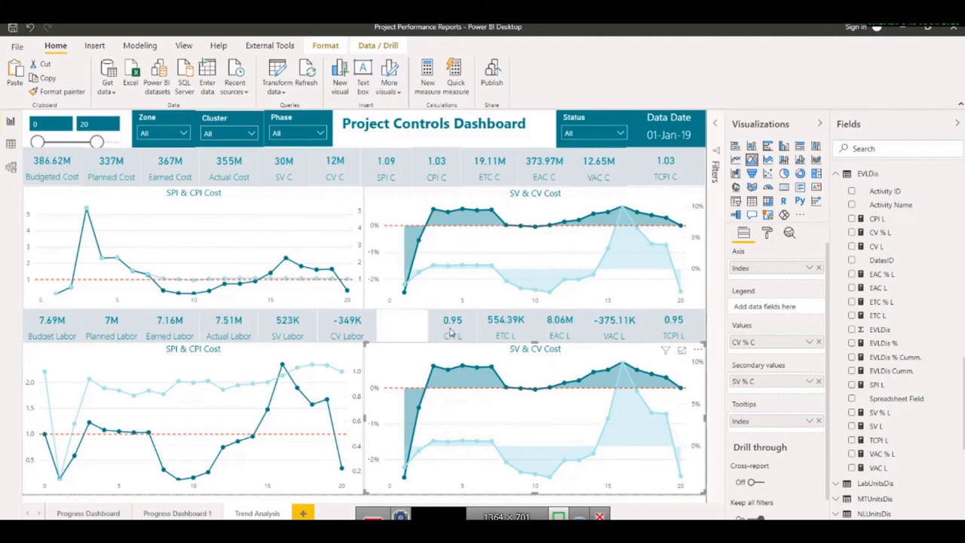
Step: Copy the SPI L card from the Progress Dashboard 1 page into the gap in the Trend Analysis labor cards
{"action": "left_click", "coordinate": [158, 513]}
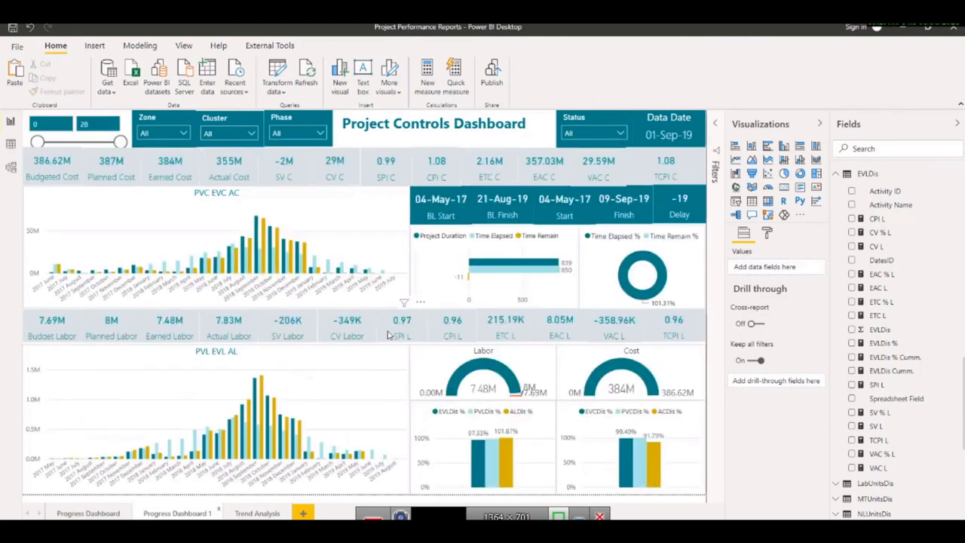
{"action": "left_click", "coordinate": [389, 334]}
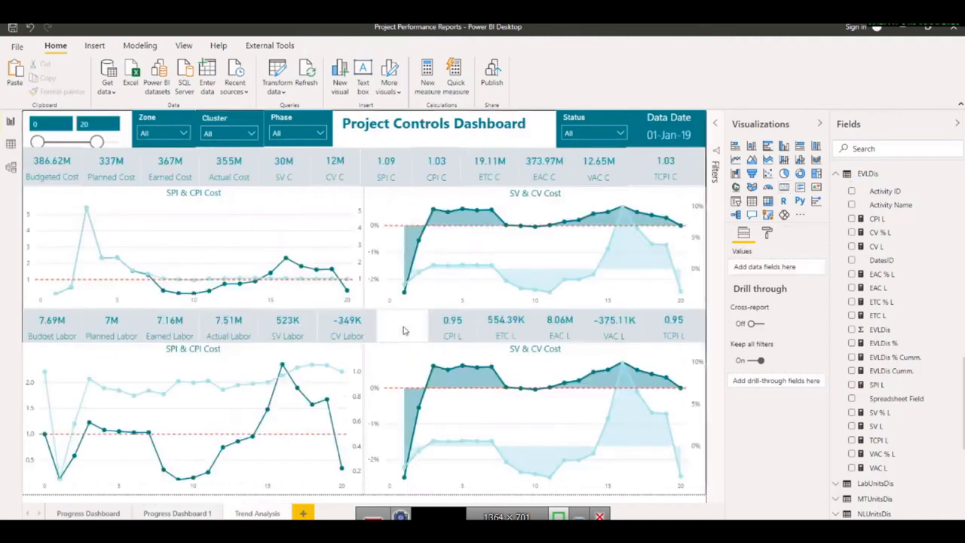
{"action": "left_click", "coordinate": [404, 331]}
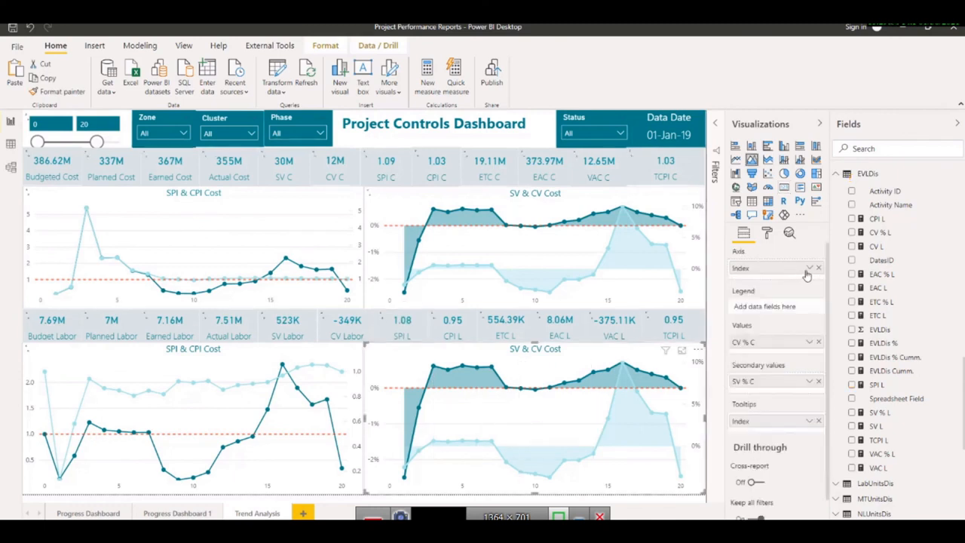
Step: In the duplicated SV & CV chart, replace CV % C with CV % L as values and SV % C with SV % L as secondary values
{"action": "left_click", "coordinate": [819, 342]}
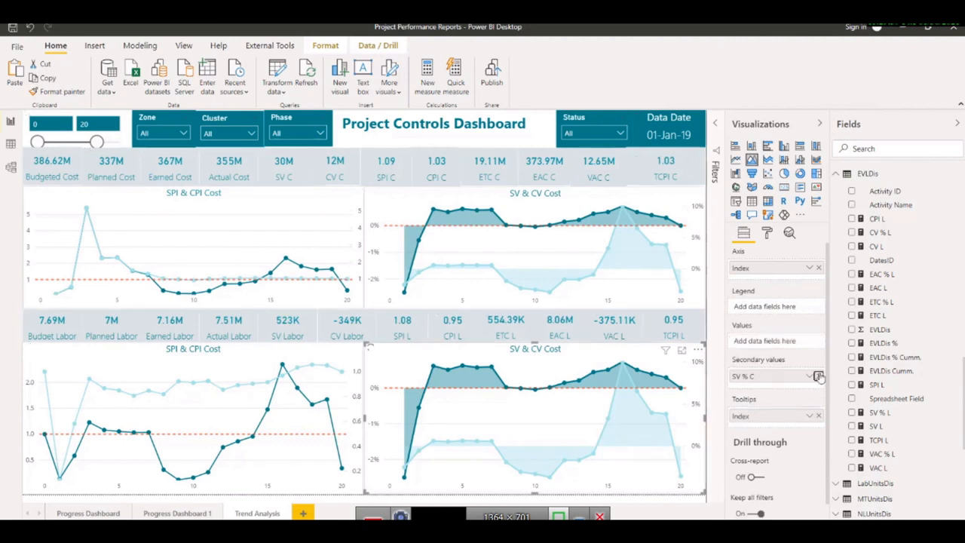
{"action": "left_click", "coordinate": [819, 376]}
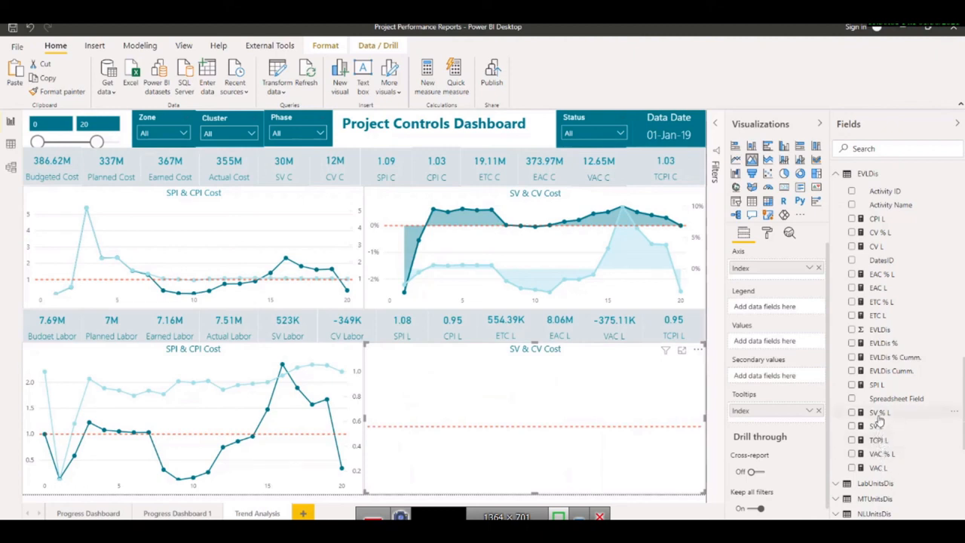
{"action": "left_click_drag", "start_coordinate": [765, 383], "coordinate": [751, 377]}
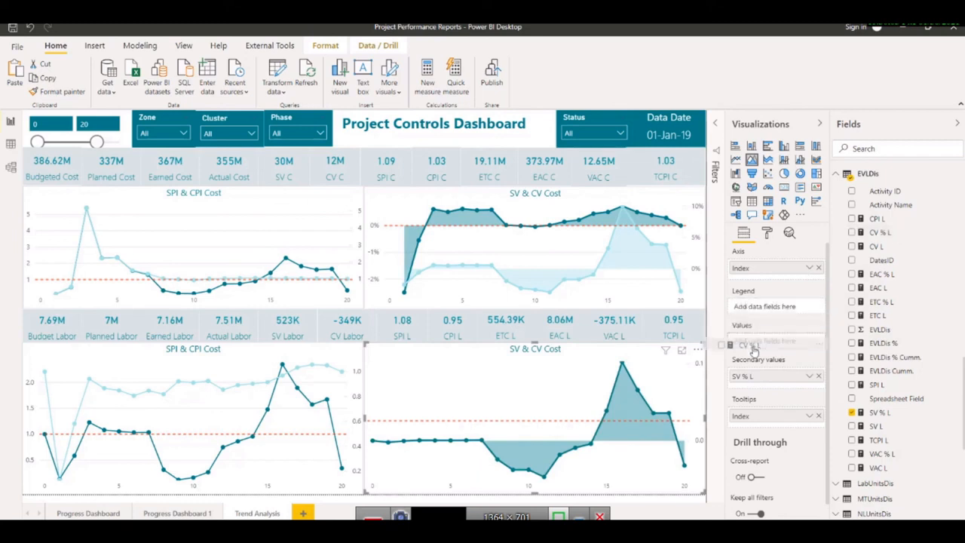
{"action": "left_click_drag", "start_coordinate": [749, 345], "coordinate": [749, 345]}
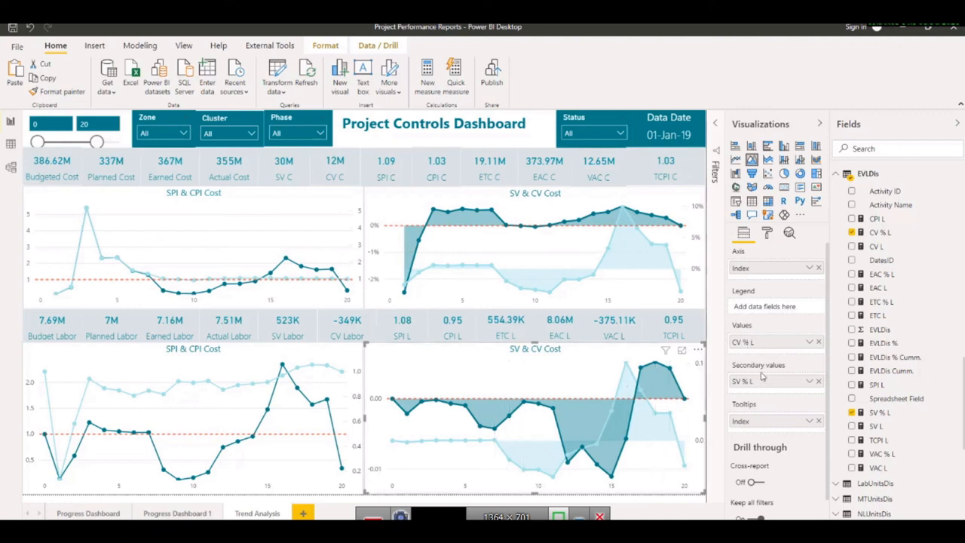
Step: Shrink the labor SV & CV chart to half its height and place a copy of it in the space above
{"action": "left_click_drag", "start_coordinate": [534, 346], "coordinate": [535, 421]}
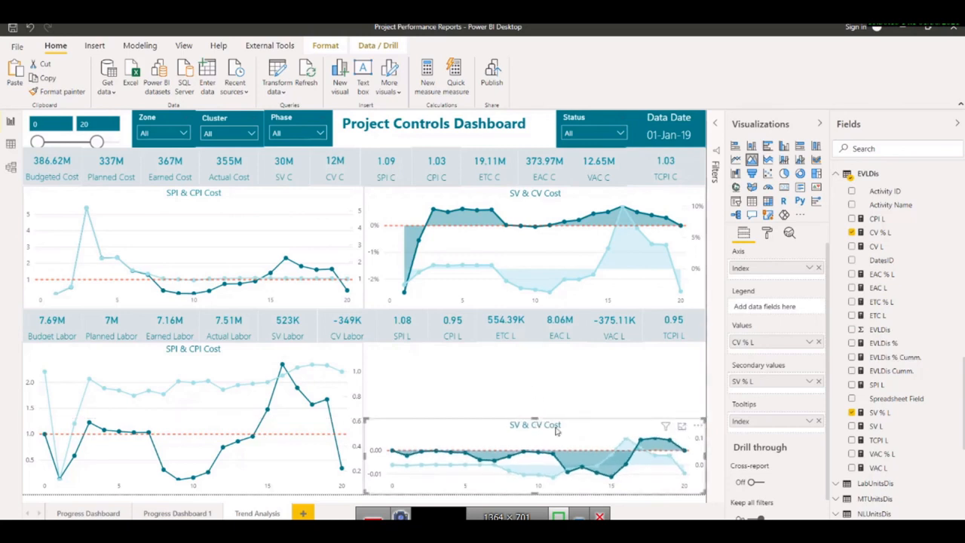
{"action": "key", "text": "Delete"}
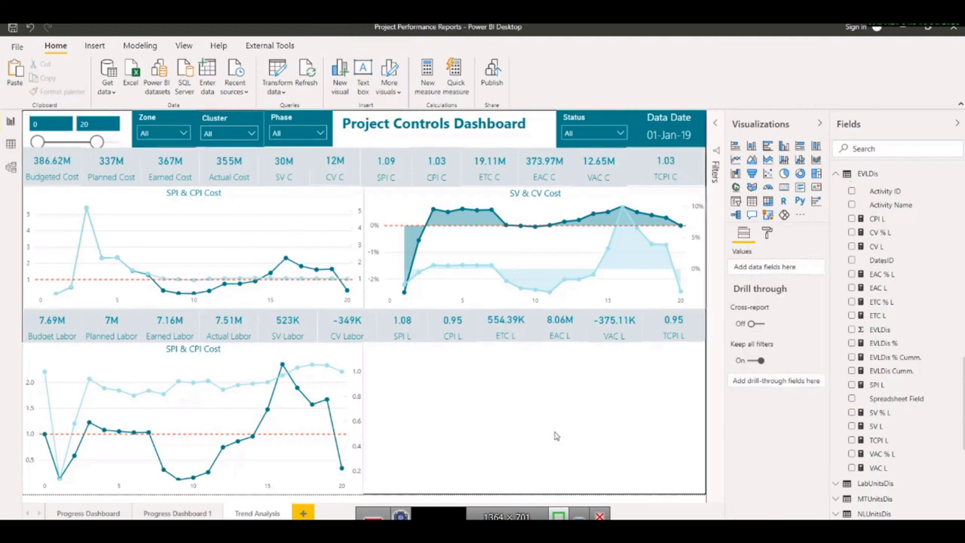
{"action": "key", "text": "ctrl+z"}
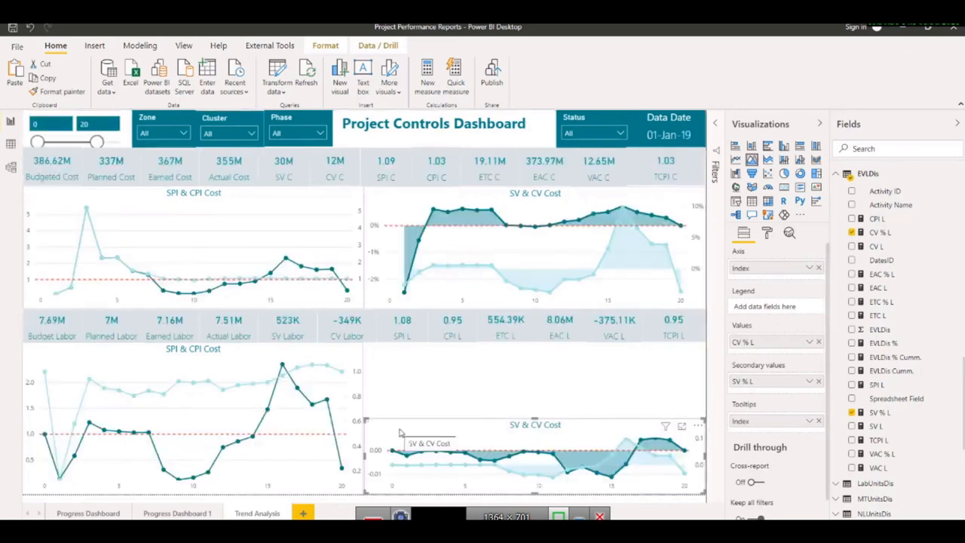
{"action": "left_click_drag", "start_coordinate": [400, 434], "coordinate": [403, 355]}
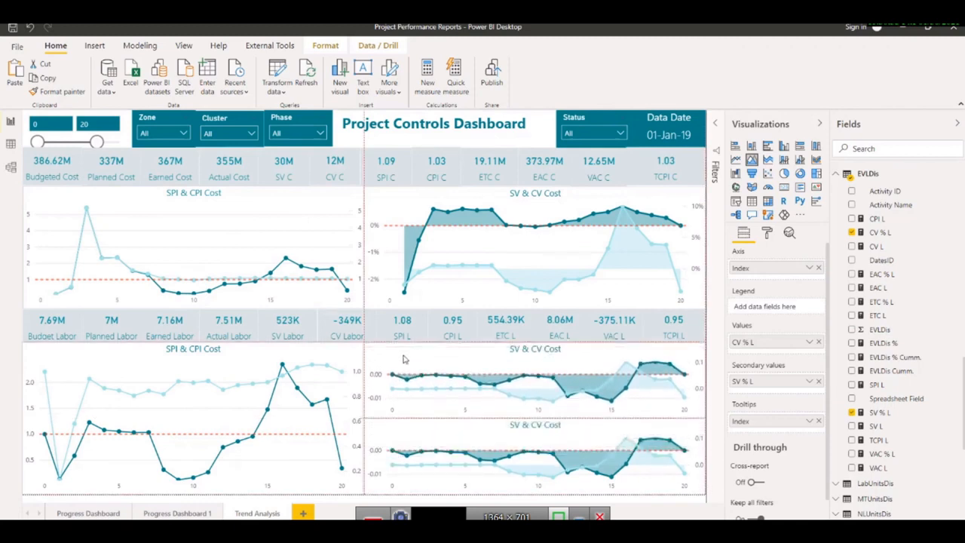
Step: Remove SV % L from the upper labor variance chart and CV % L from the lower one, and save the report
{"action": "left_click", "coordinate": [819, 381]}
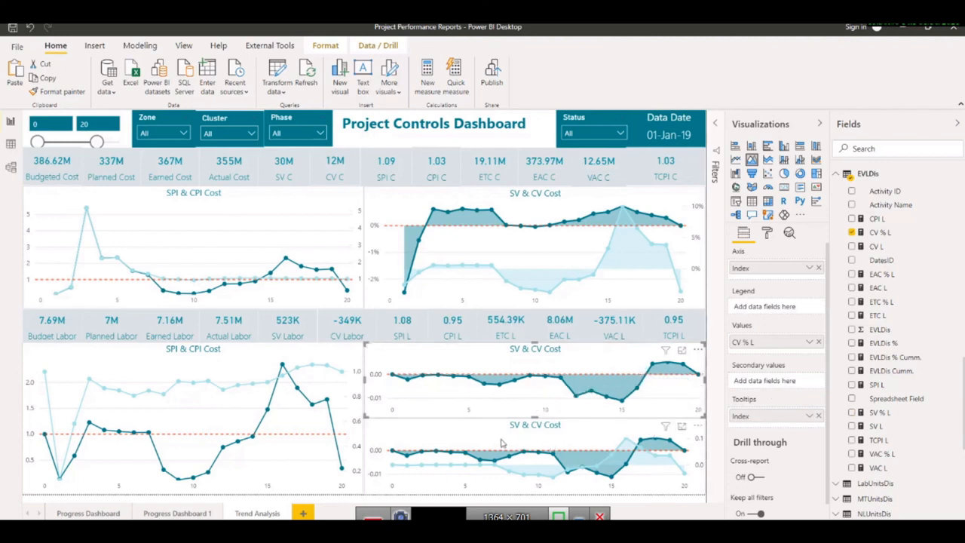
{"action": "key", "text": "ctrl+z"}
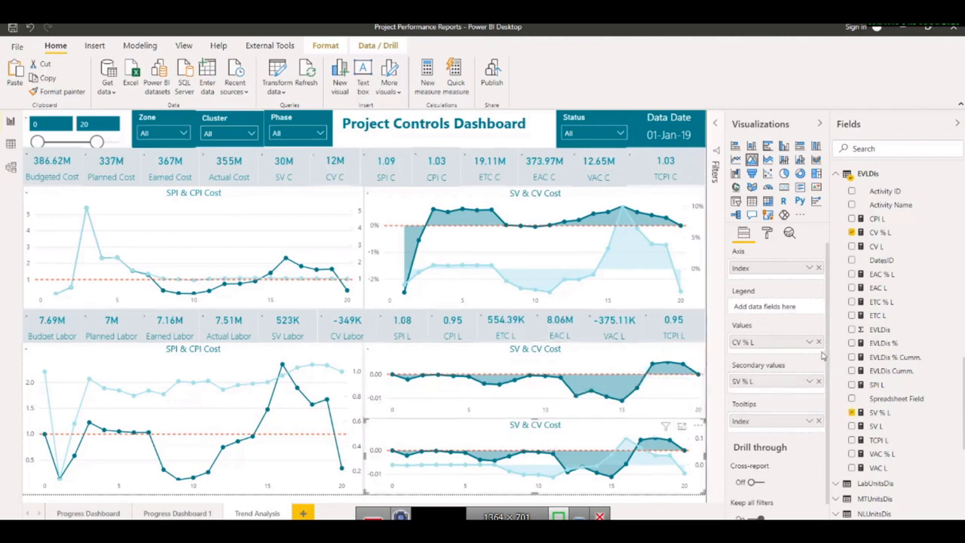
{"action": "left_click", "coordinate": [819, 343]}
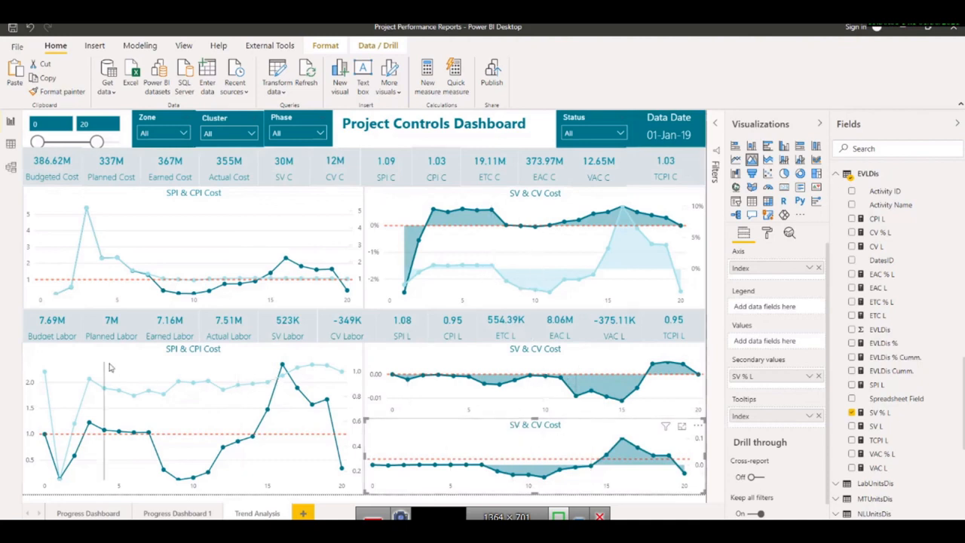
{"action": "left_click", "coordinate": [347, 447]}
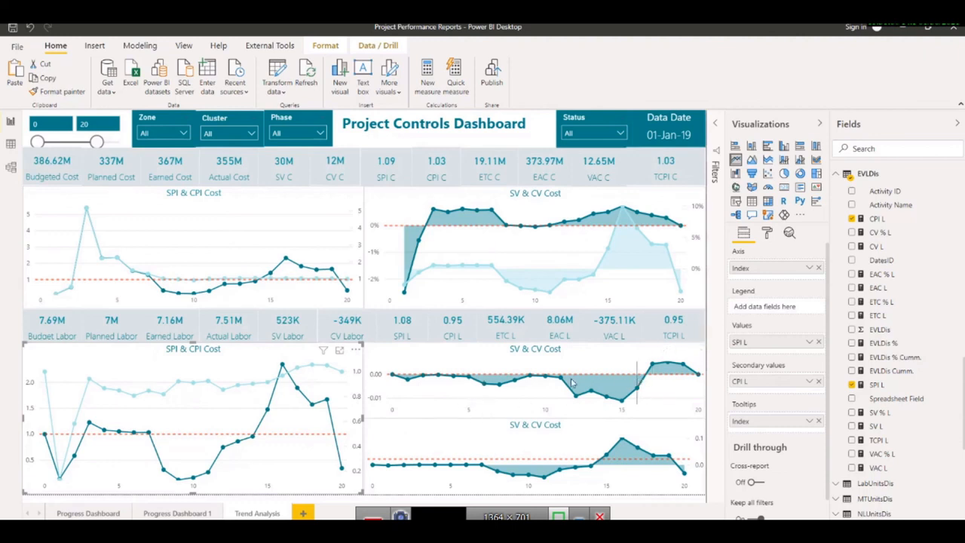
{"action": "key", "text": "ctrl+s"}
Step: Change the upper labor variance chart's title to SV & CV Labor
{"action": "left_click", "coordinate": [544, 358]}
{"action": "left_click", "coordinate": [769, 234]}
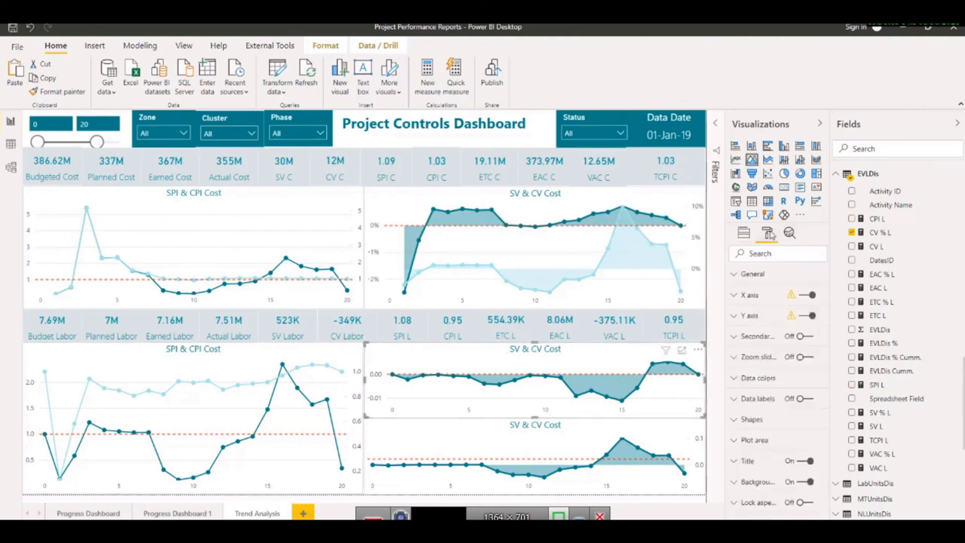
{"action": "scroll", "coordinate": [799, 465], "scroll_direction": "down", "scroll_amount": 2}
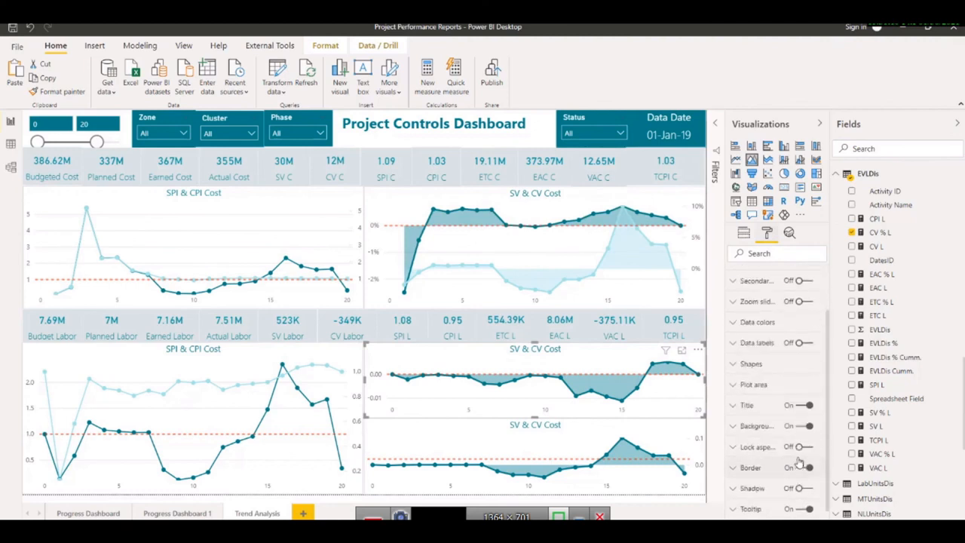
{"action": "left_click", "coordinate": [743, 407]}
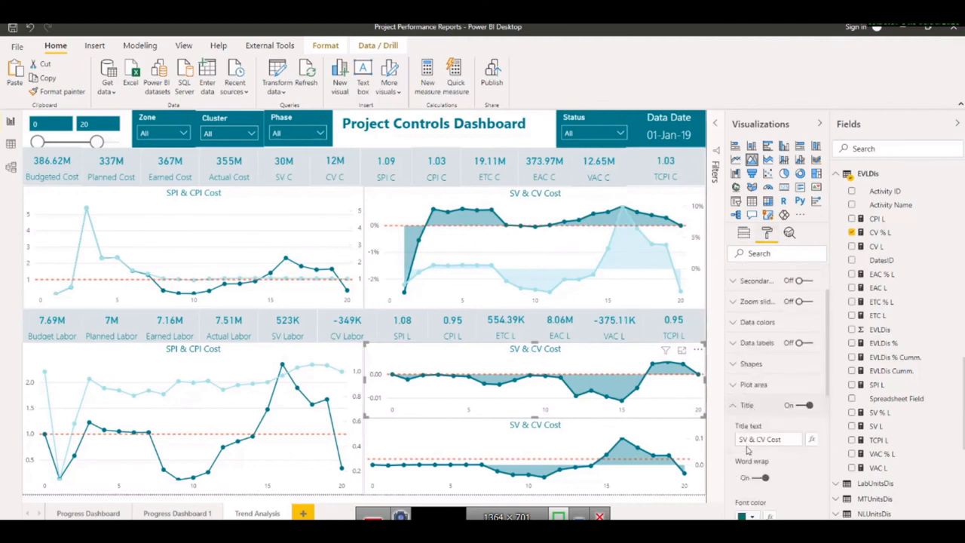
{"action": "left_click", "coordinate": [776, 439]}
{"action": "type", "text": "C"}
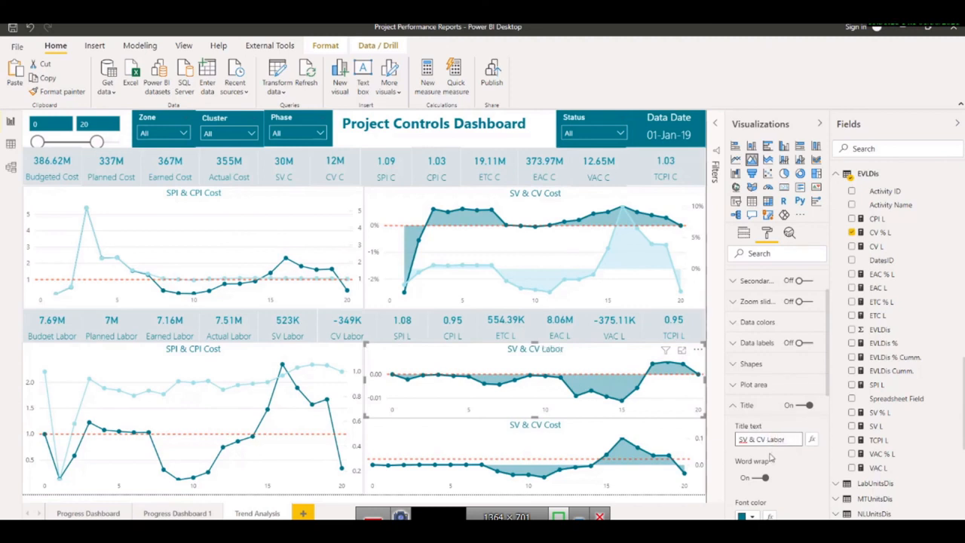
{"action": "left_click", "coordinate": [771, 457]}
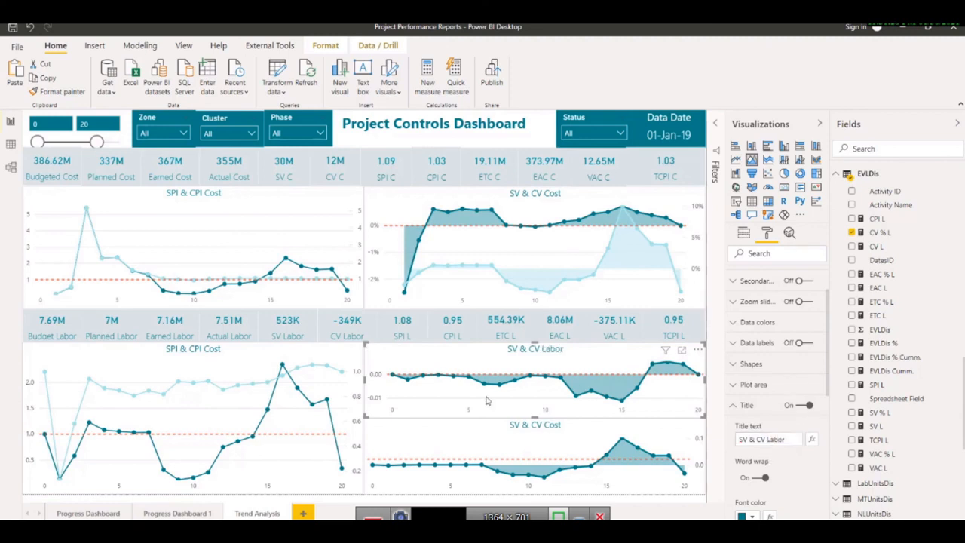
Step: Give the lower labor variance chart the title SV & CV Labor as well
{"action": "left_click", "coordinate": [549, 434]}
{"action": "left_click_drag", "start_coordinate": [784, 440], "coordinate": [773, 441]}
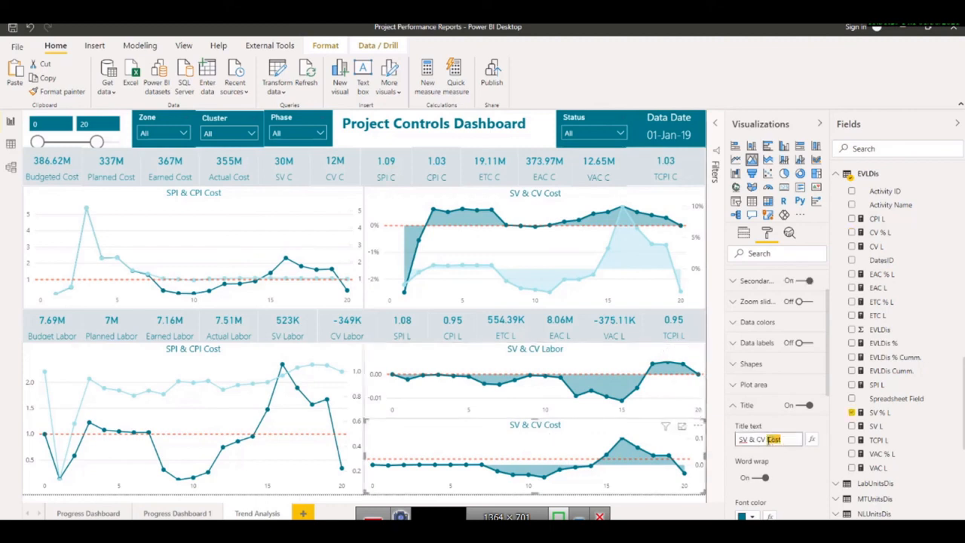
{"action": "type", "text": "Labor"}
{"action": "key", "text": "Return"}
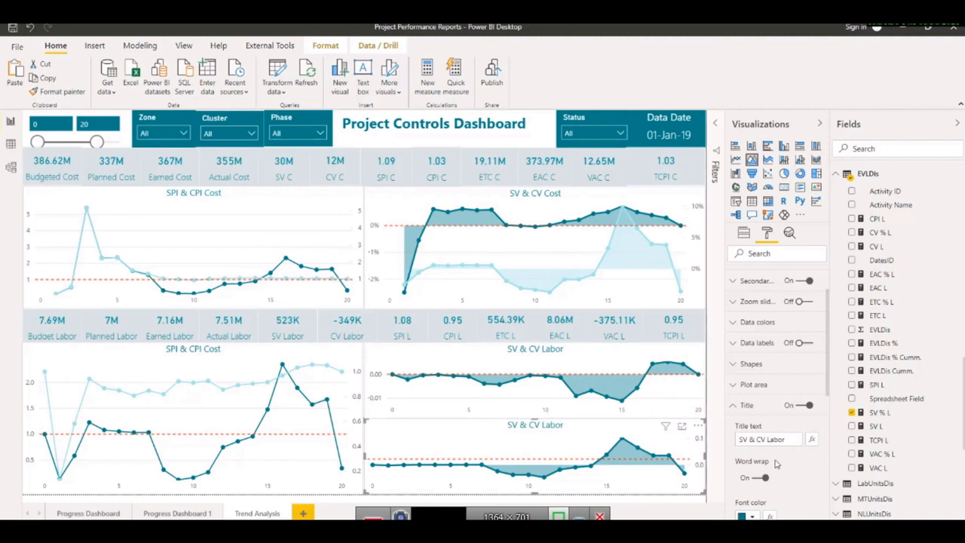
Step: Retitle the SPI & CPI chart below the labor cards as SPI & CPI Labor
{"action": "left_click", "coordinate": [129, 363]}
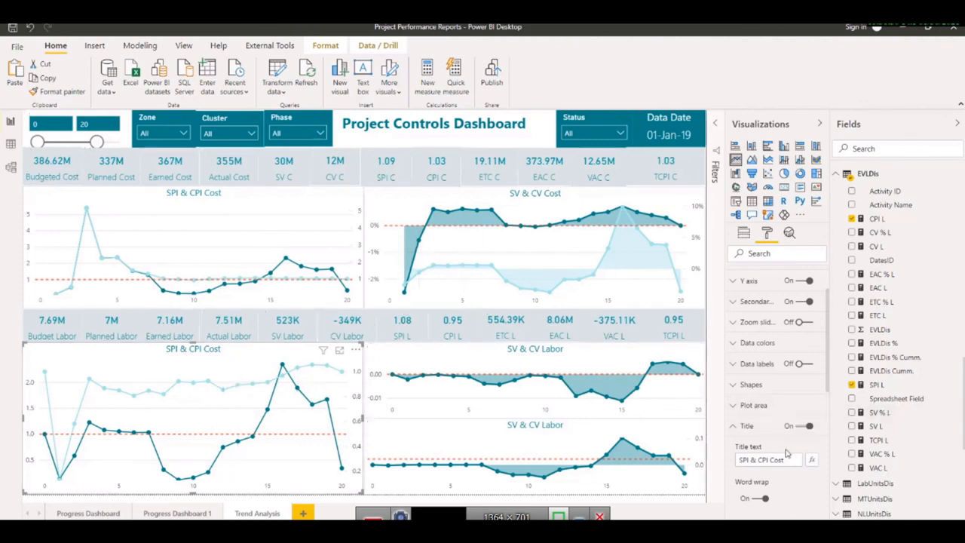
{"action": "left_click", "coordinate": [787, 458]}
{"action": "left_click_drag", "start_coordinate": [787, 458], "coordinate": [774, 459]}
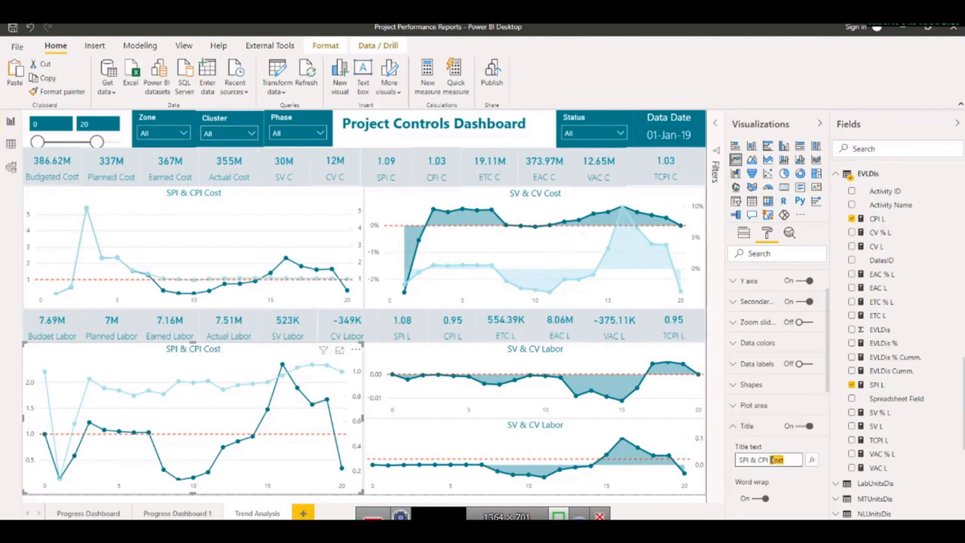
{"action": "type", "text": "Labor"}
{"action": "left_click", "coordinate": [770, 479]}
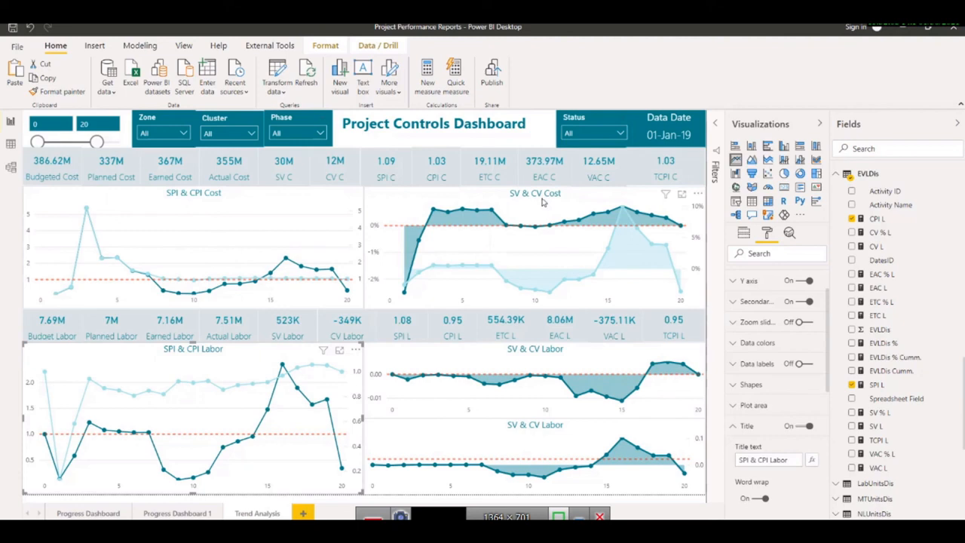
Step: Change the cost variance chart's title to SV % & CV % Cost
{"action": "left_click", "coordinate": [542, 202]}
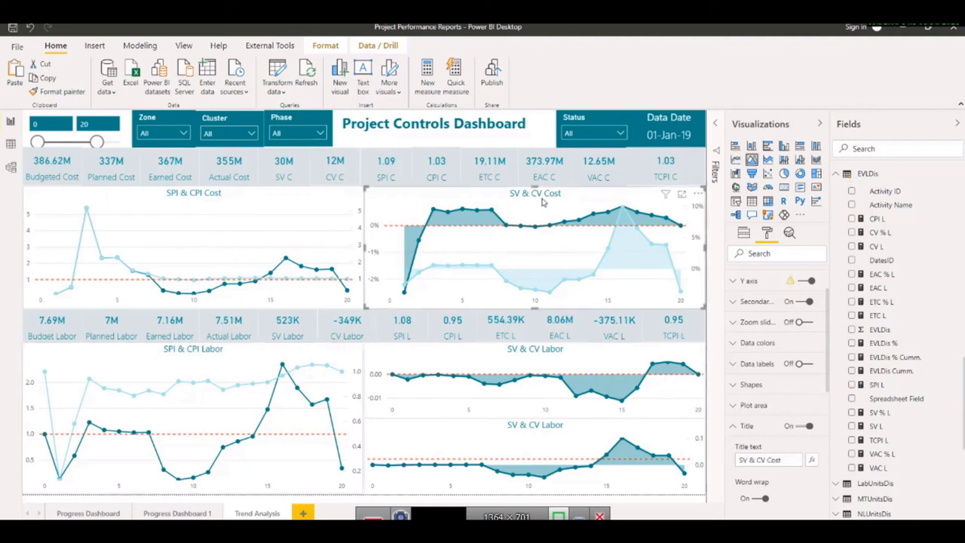
{"action": "left_click", "coordinate": [749, 459]}
{"action": "type", "text": "%"}
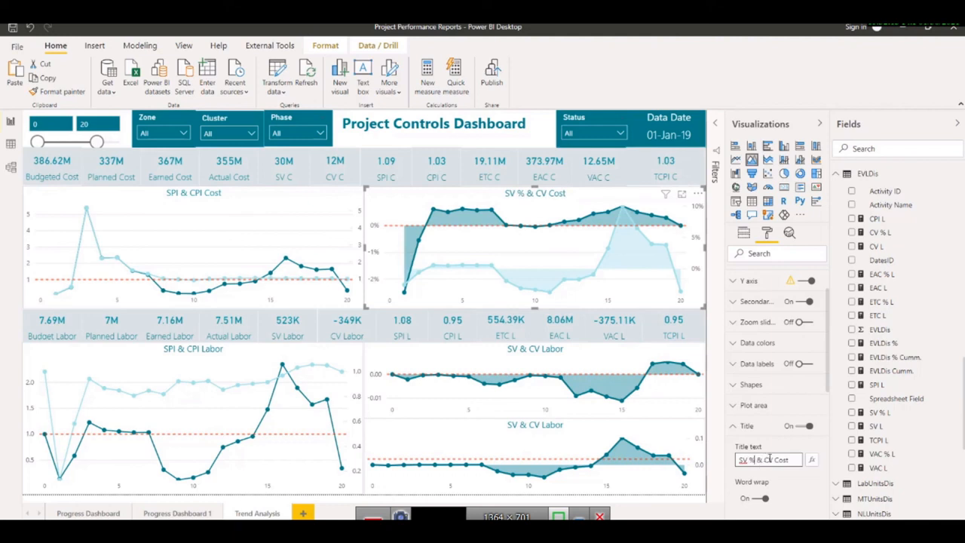
{"action": "type", "text": " %"}
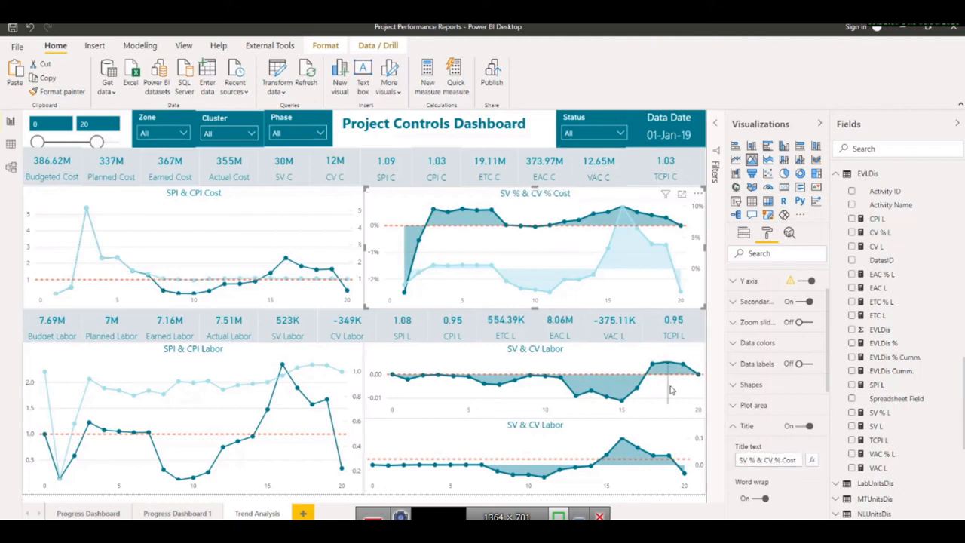
Step: Retitle the lower labor variance chart, which plots SV % L, as SV % Labor
{"action": "left_click", "coordinate": [501, 434]}
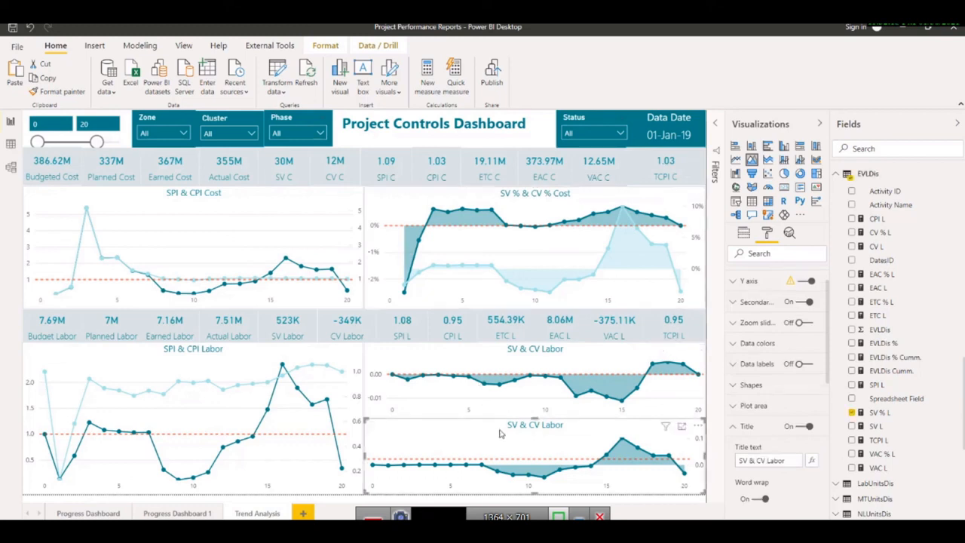
{"action": "left_click", "coordinate": [763, 460]}
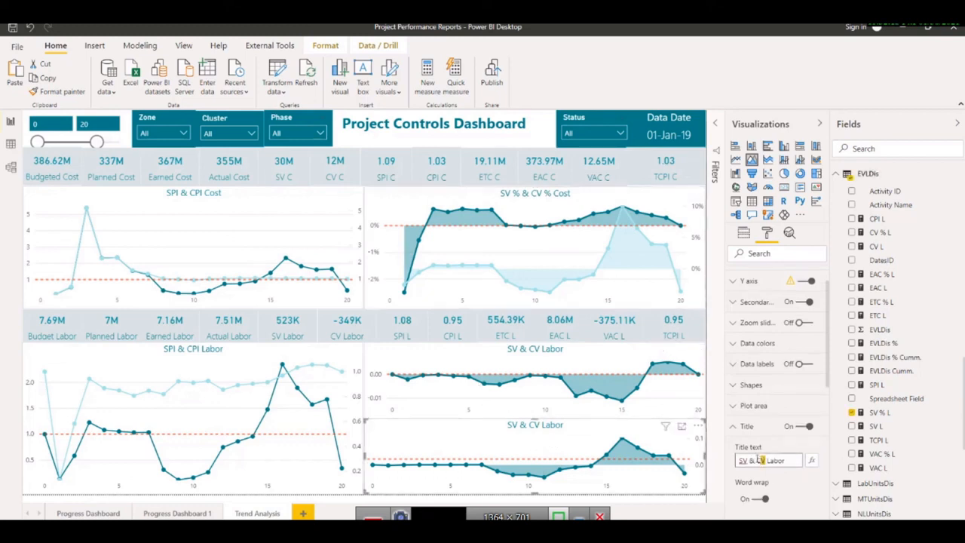
{"action": "left_click", "coordinate": [742, 240]}
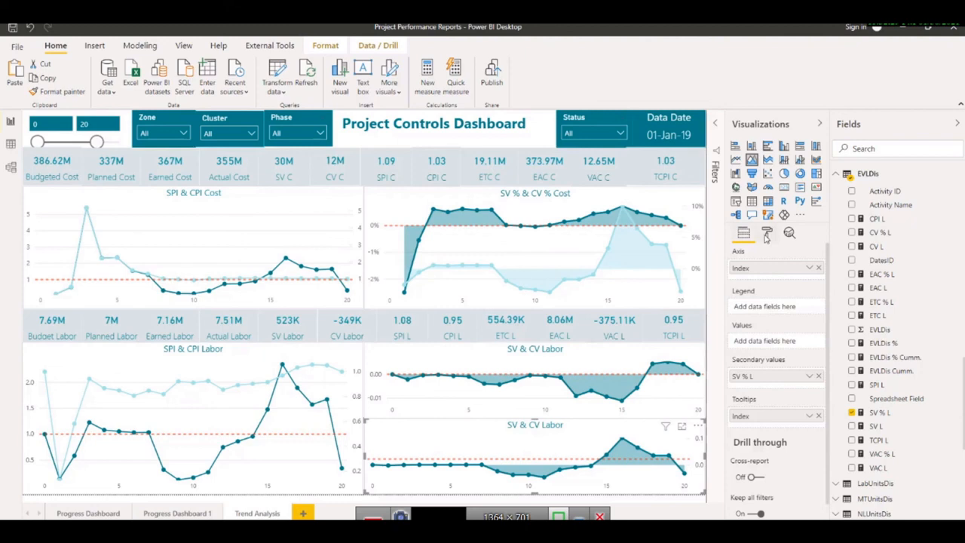
{"action": "left_click", "coordinate": [767, 235]}
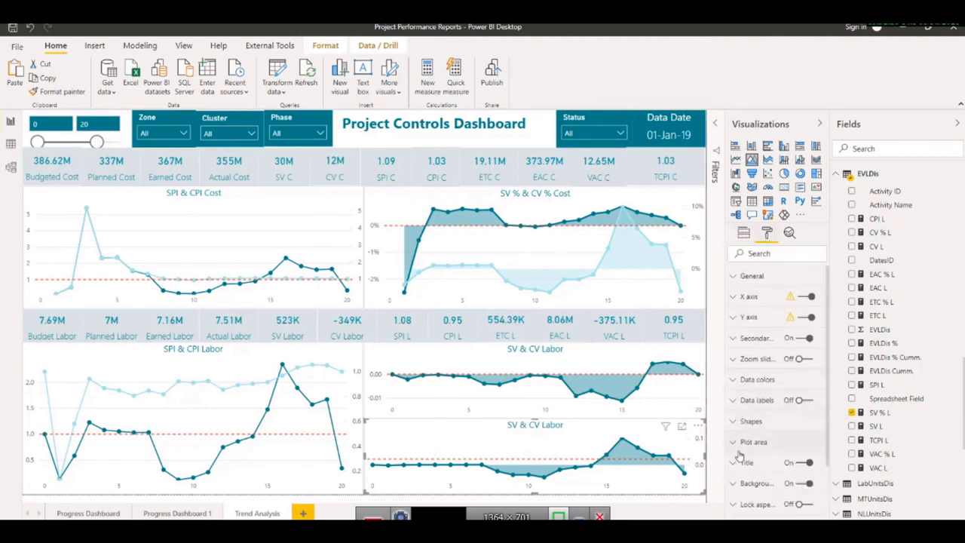
{"action": "left_click", "coordinate": [745, 461]}
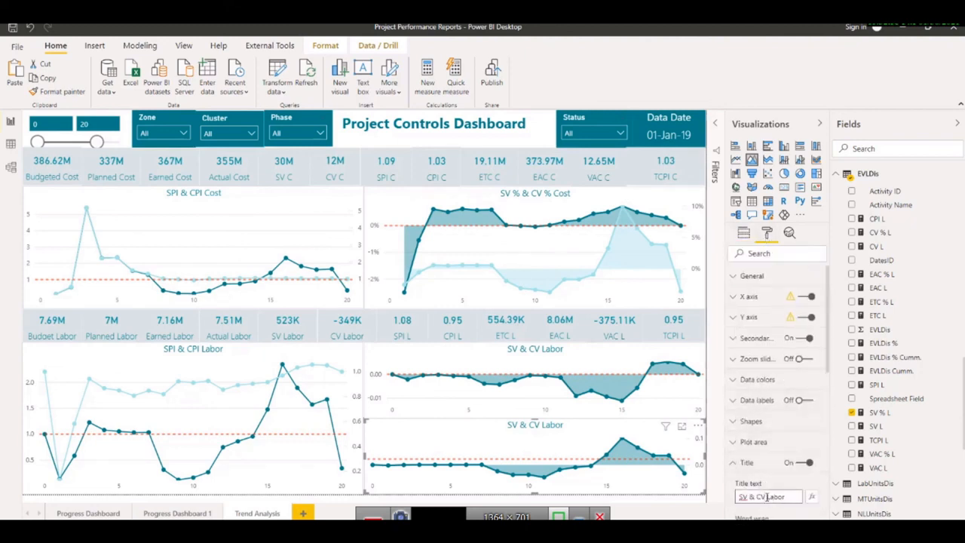
{"action": "left_click", "coordinate": [767, 498]}
{"action": "key", "text": "BackSpace"}
{"action": "key", "text": "BackSpace"}
{"action": "key", "text": "BackSpace"}
{"action": "key", "text": "BackSpace"}
{"action": "key", "text": "BackSpace"}
{"action": "left_click", "coordinate": [776, 512]}
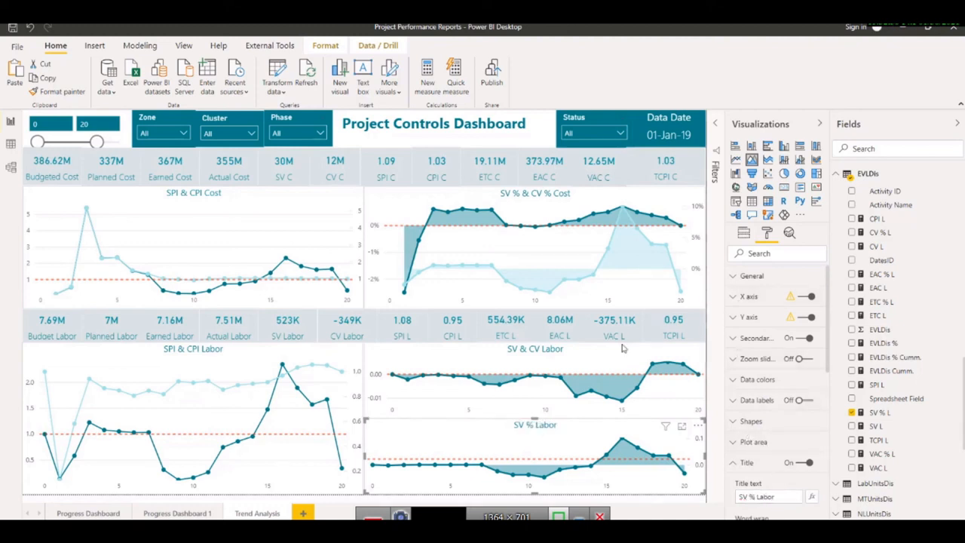
Step: Retitle the upper labor variance chart, which plots CV % L, as CV % Labor
{"action": "left_click", "coordinate": [455, 365]}
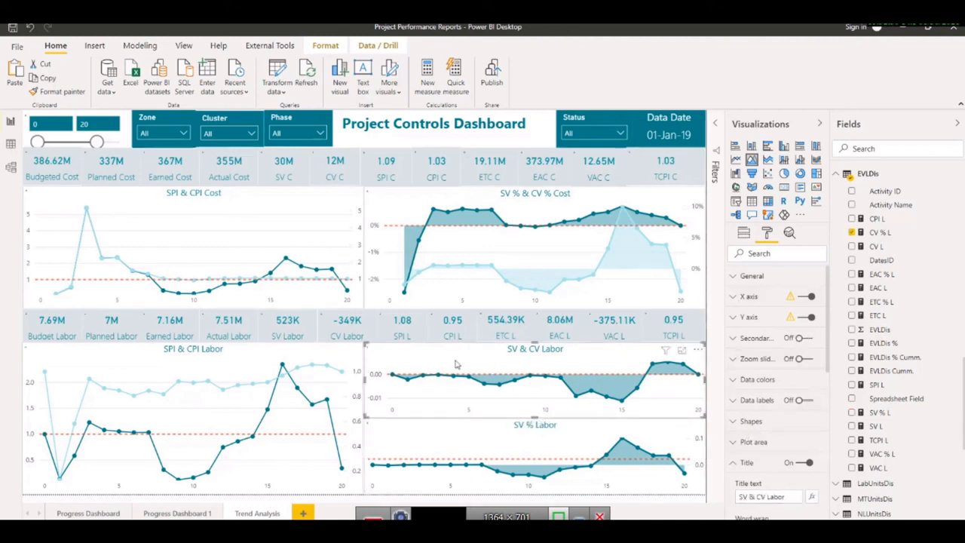
{"action": "left_click", "coordinate": [759, 496]}
{"action": "key", "text": "BackSpace"}
{"action": "key", "text": "BackSpace"}
{"action": "key", "text": "BackSpace"}
{"action": "key", "text": "BackSpace"}
{"action": "key", "text": "BackSpace"}
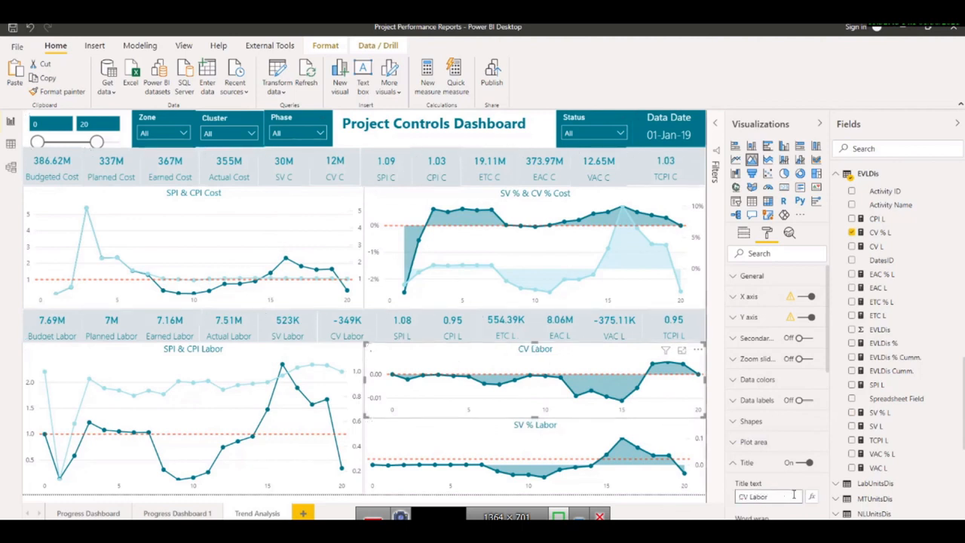
{"action": "type", "text": "%"}
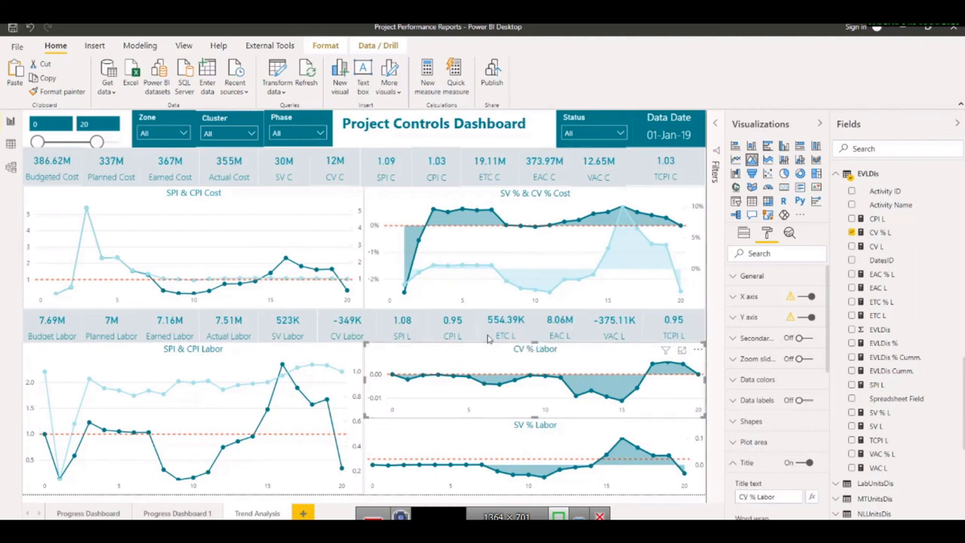
{"action": "left_click", "coordinate": [623, 136]}
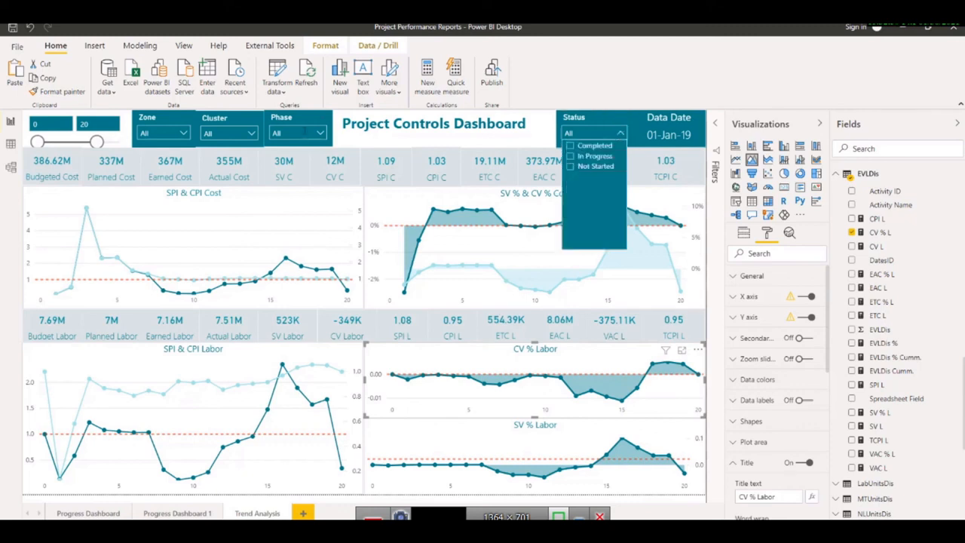
{"action": "left_click", "coordinate": [577, 79]}
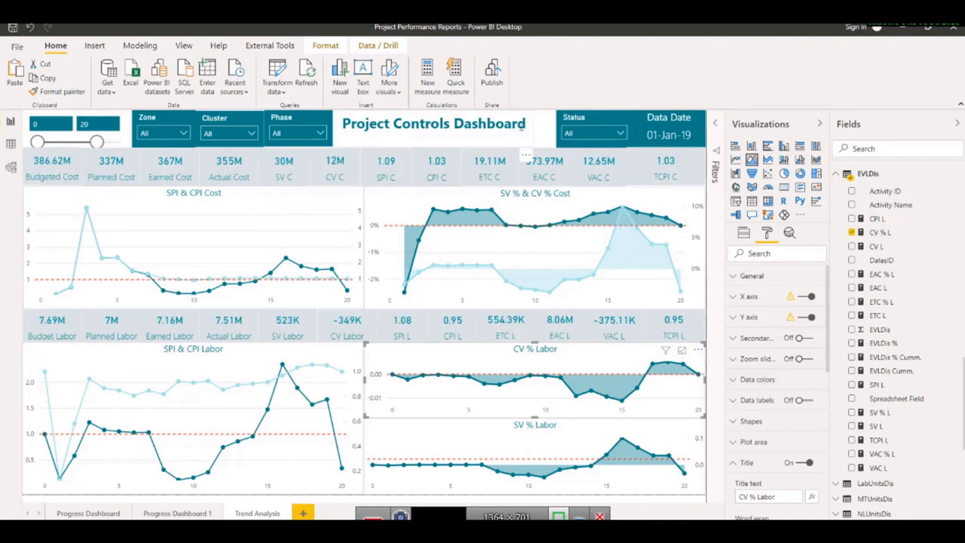
Step: Add a second line reading Descriptive Trend Analysis under Project Controls Dashboard in the page's title text box
{"action": "left_click", "coordinate": [455, 135]}
{"action": "left_click", "coordinate": [530, 124]}
{"action": "key", "text": "Return"}
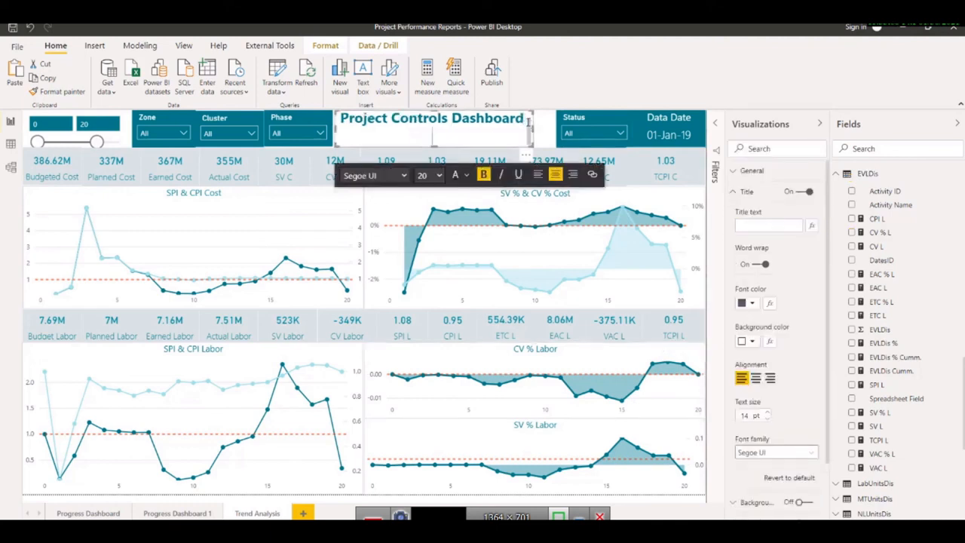
{"action": "type", "text": "Trend"}
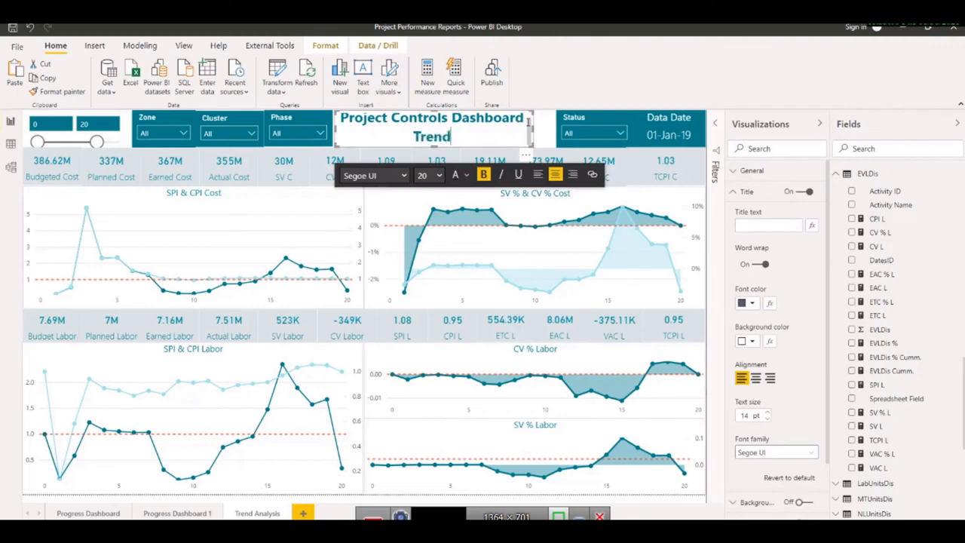
{"action": "type", "text": " Analysis"}
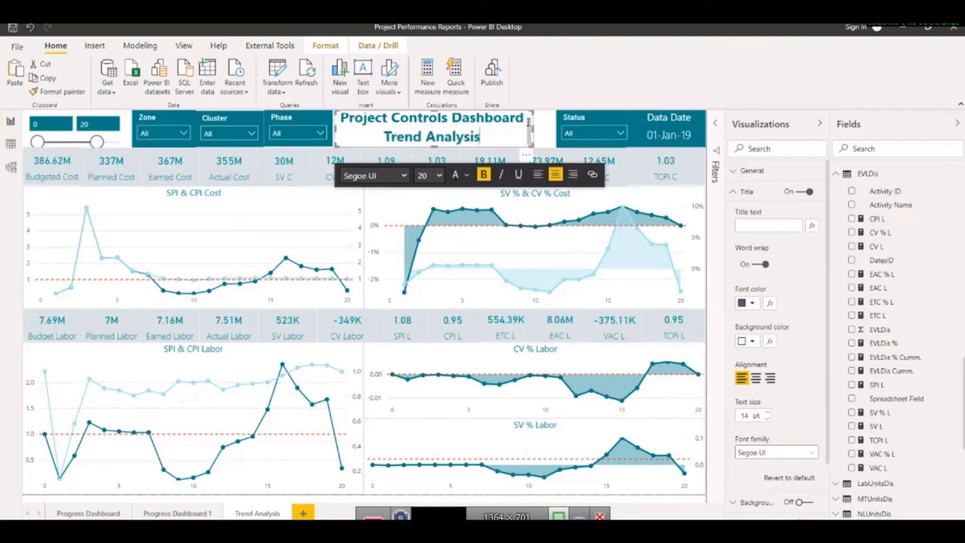
{"action": "left_click", "coordinate": [381, 134]}
{"action": "type", "text": "Descript"}
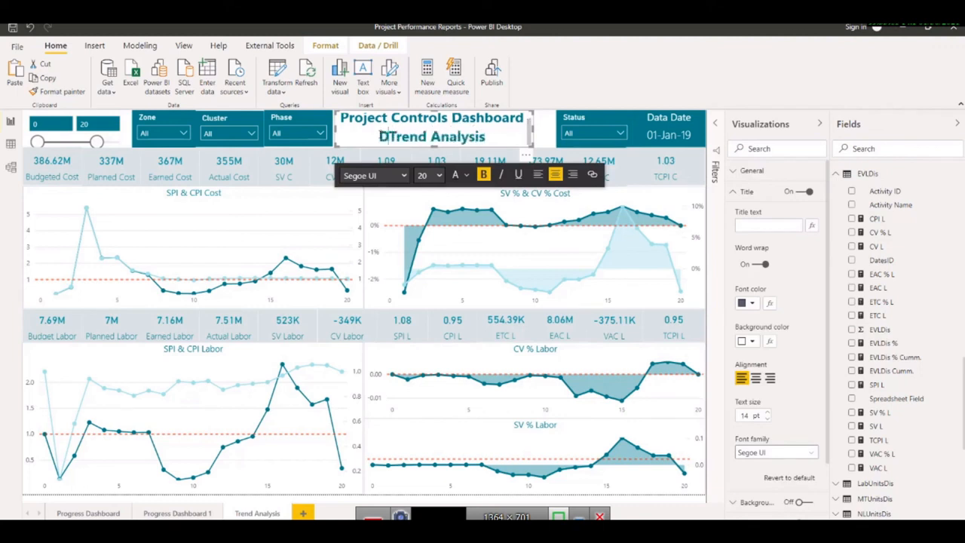
{"action": "type", "text": "ive"}
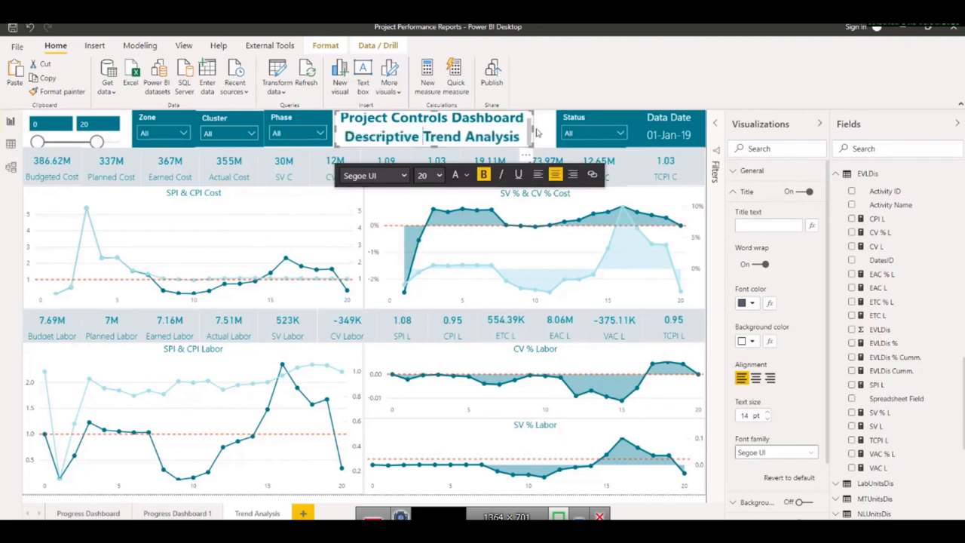
{"action": "left_click", "coordinate": [540, 134]}
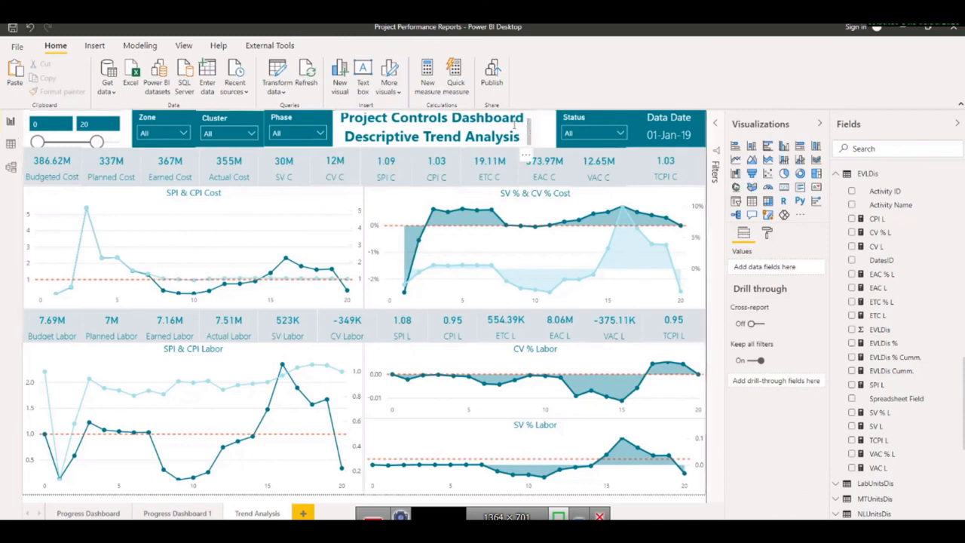
Step: Set the font size of the Descriptive Trend Analysis line in the page title to 16
{"action": "left_click", "coordinate": [530, 130]}
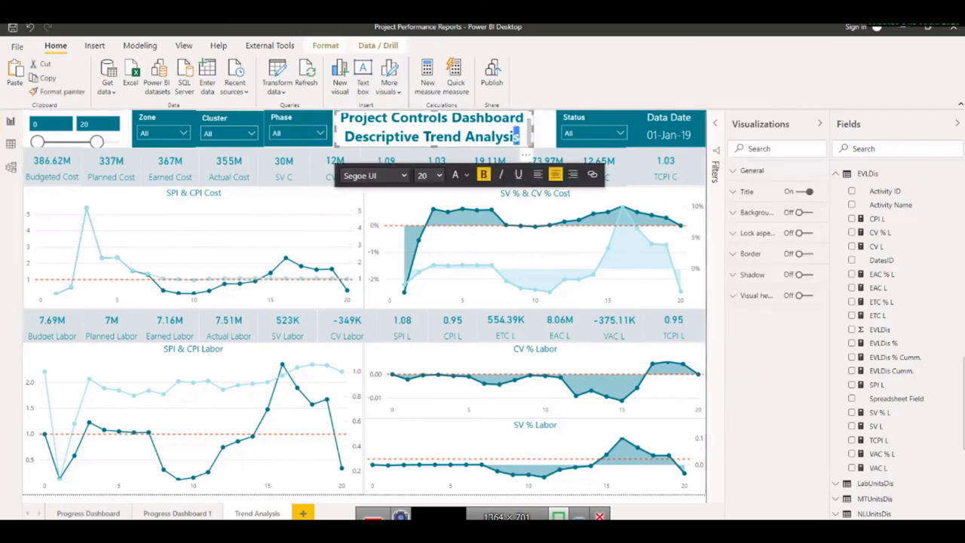
{"action": "left_click_drag", "start_coordinate": [518, 136], "coordinate": [343, 137]}
{"action": "left_click", "coordinate": [432, 175]}
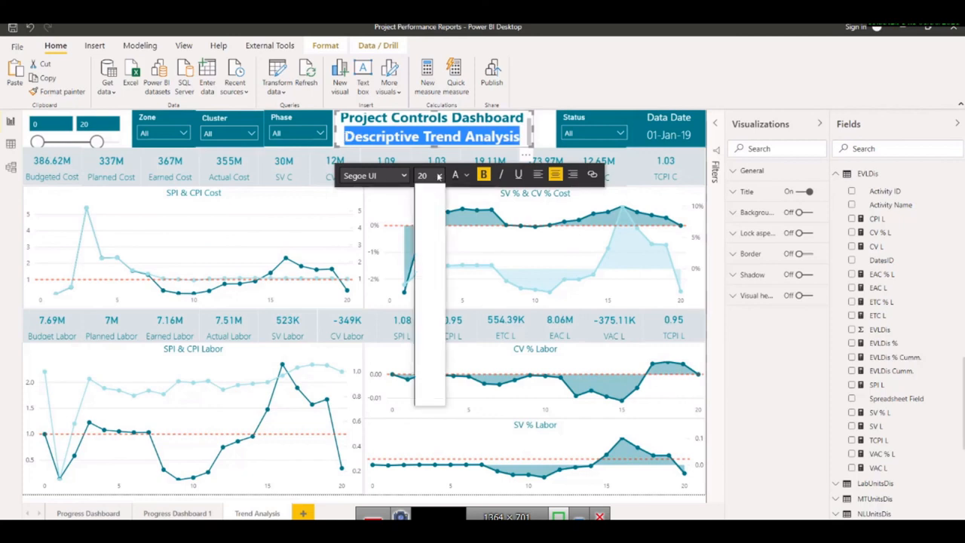
{"action": "left_click", "coordinate": [423, 267]}
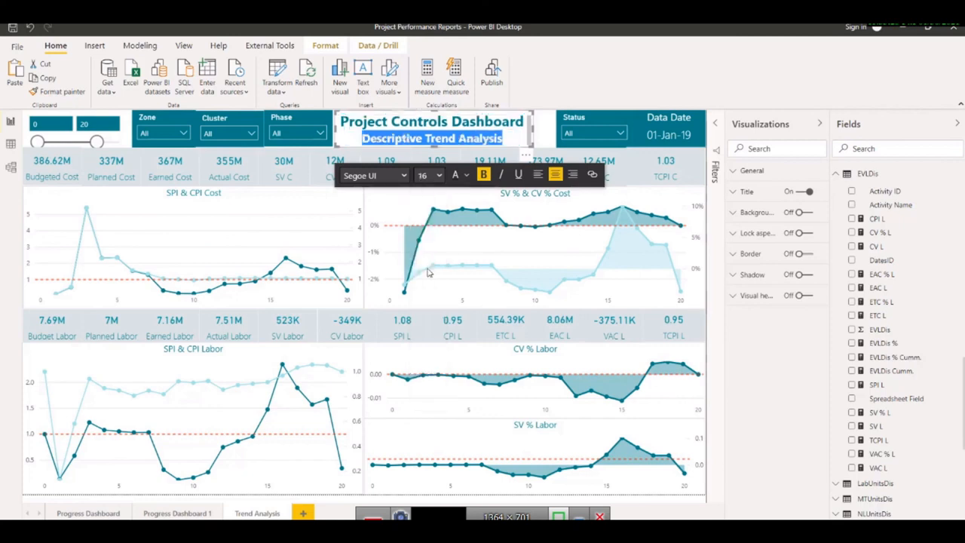
{"action": "left_click", "coordinate": [533, 132]}
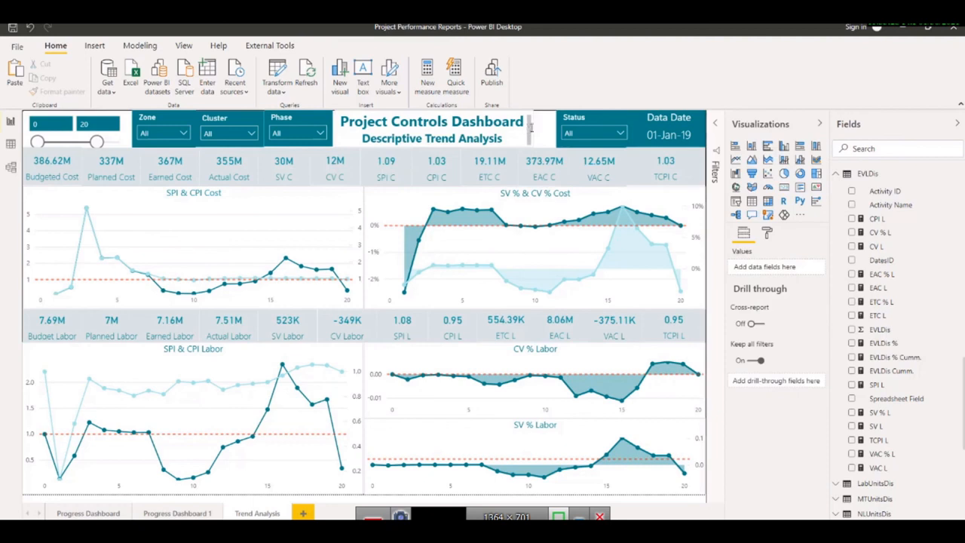
Step: Widen the page title's text box slightly towards the Status slicer
{"action": "left_click", "coordinate": [533, 133]}
{"action": "left_click_drag", "start_coordinate": [533, 133], "coordinate": [541, 134]}
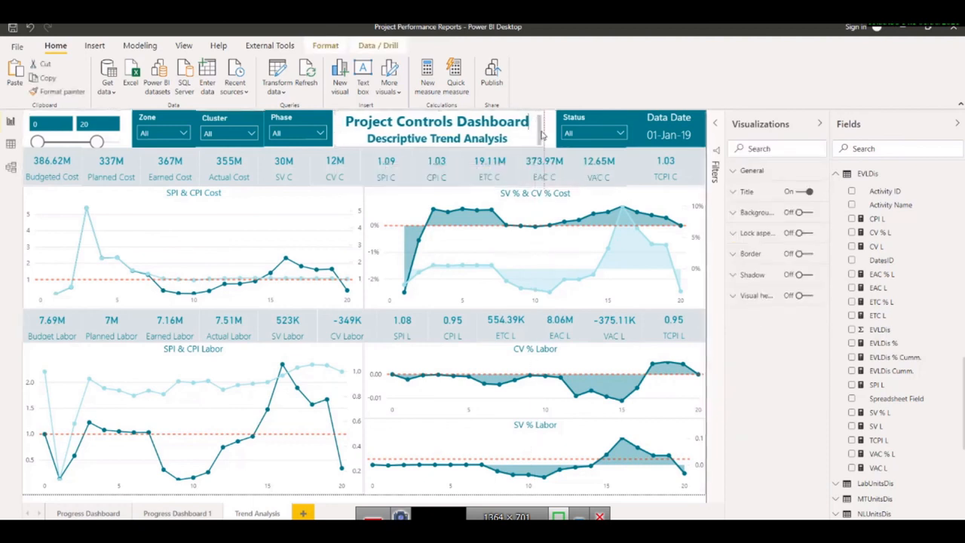
{"action": "left_click", "coordinate": [493, 136]}
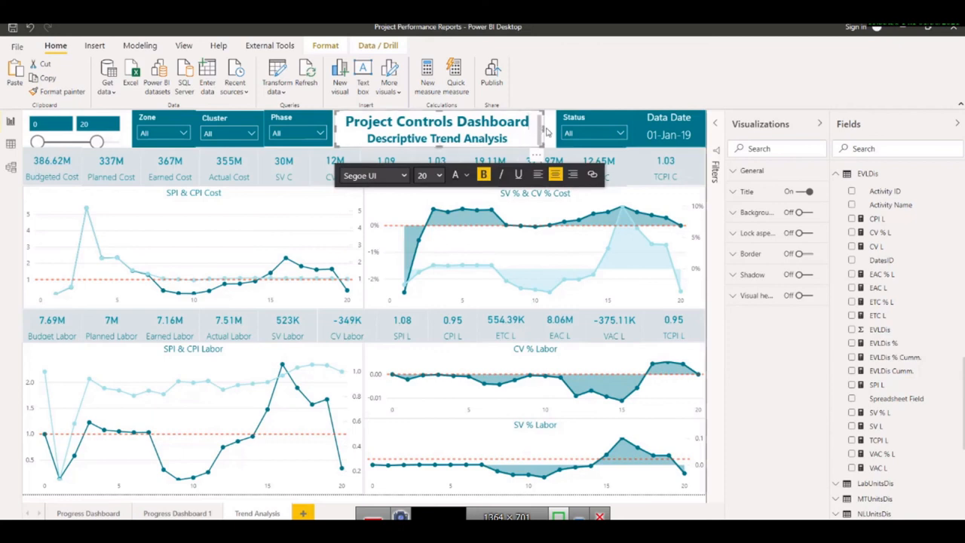
{"action": "left_click", "coordinate": [548, 133]}
Step: Duplicate the Progress Dashboard 1 page
{"action": "mouse_move", "coordinate": [645, 243]}
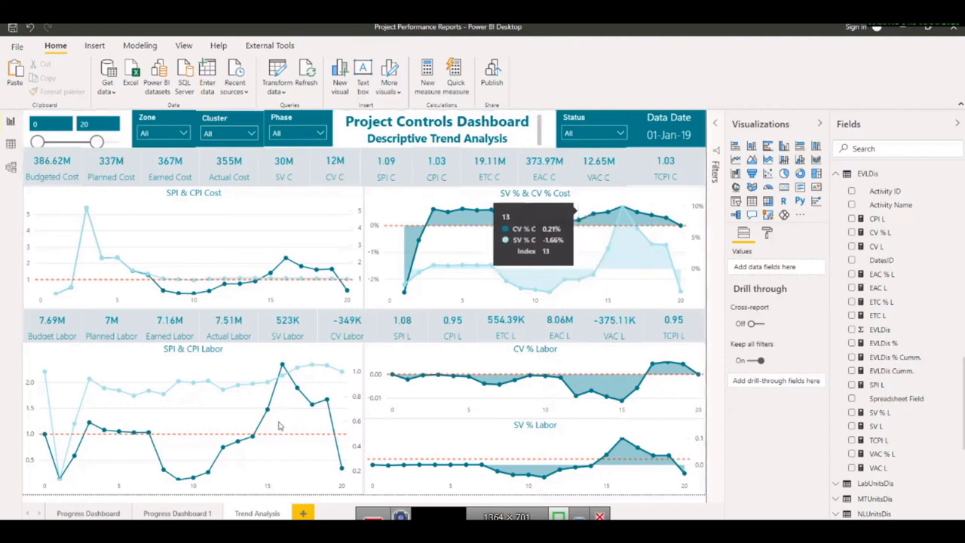
{"action": "mouse_move", "coordinate": [279, 426]}
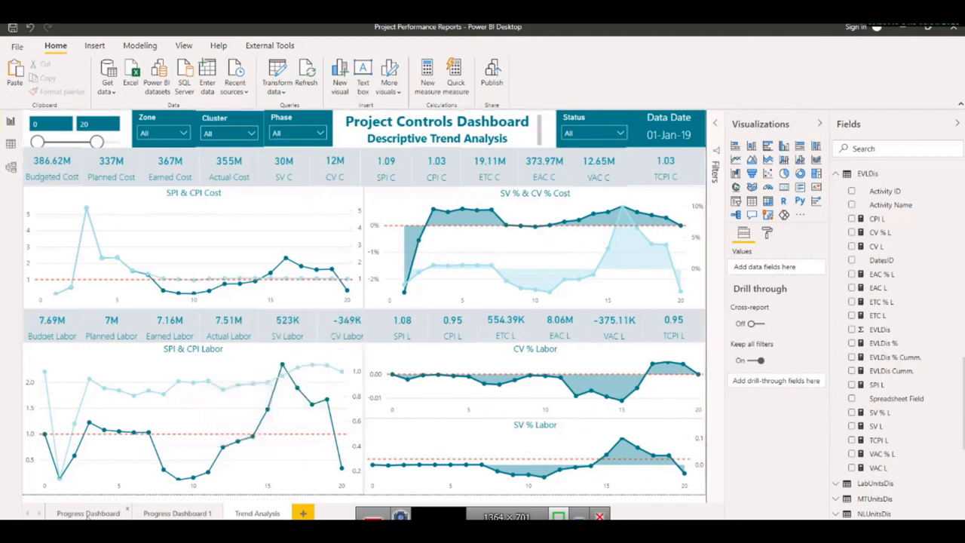
{"action": "left_click", "coordinate": [168, 514]}
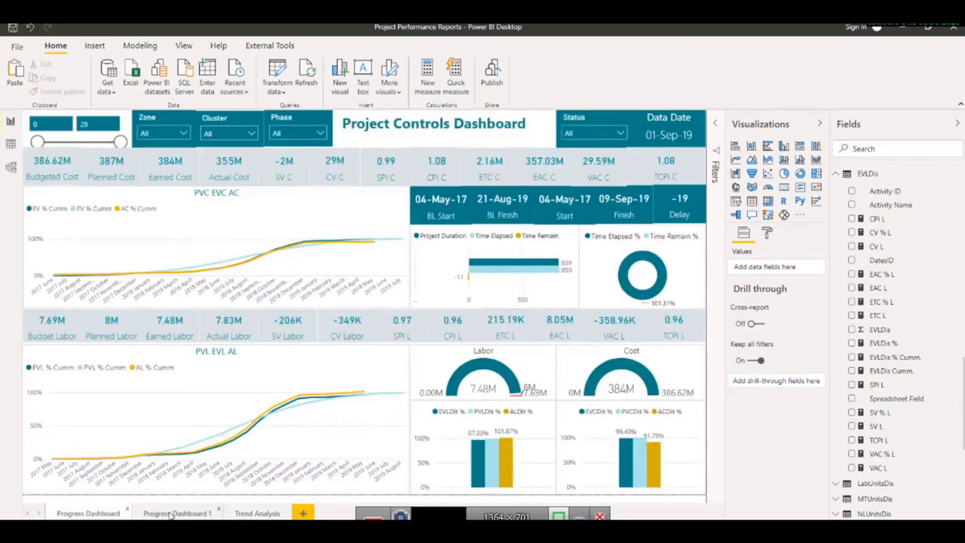
{"action": "left_click", "coordinate": [171, 515]}
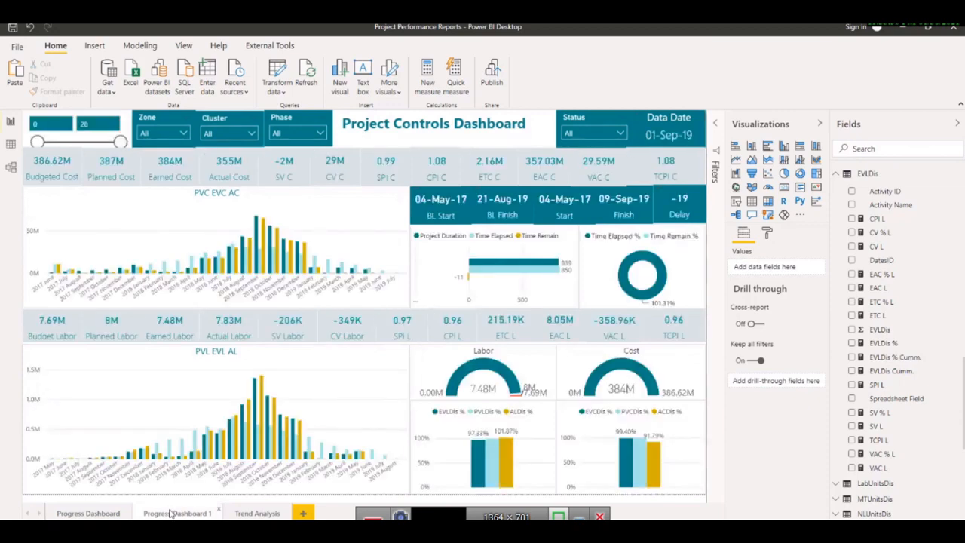
{"action": "right_click", "coordinate": [170, 515]}
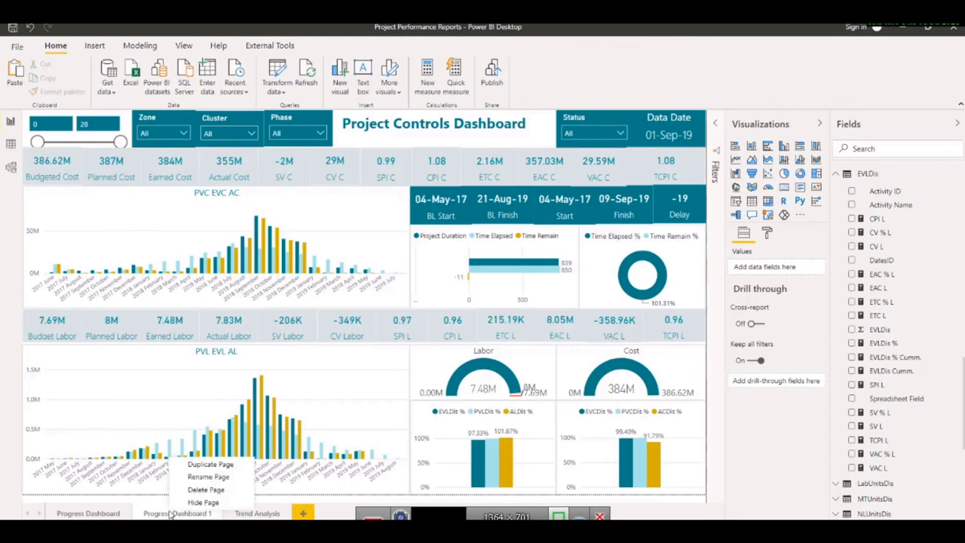
{"action": "left_click", "coordinate": [220, 466]}
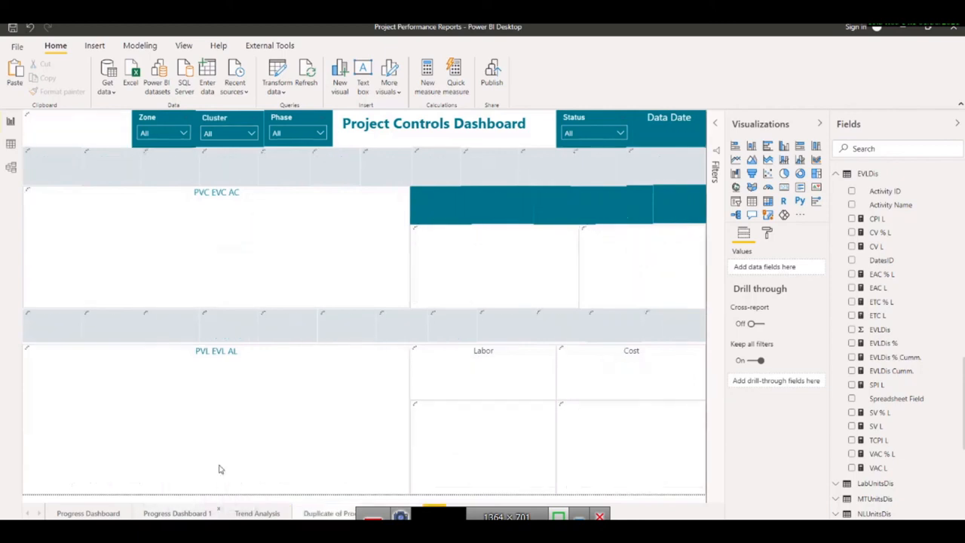
Step: Rename the duplicated page as the Detailed Cost report page
{"action": "left_click", "coordinate": [329, 516]}
{"action": "double_click", "coordinate": [329, 516]}
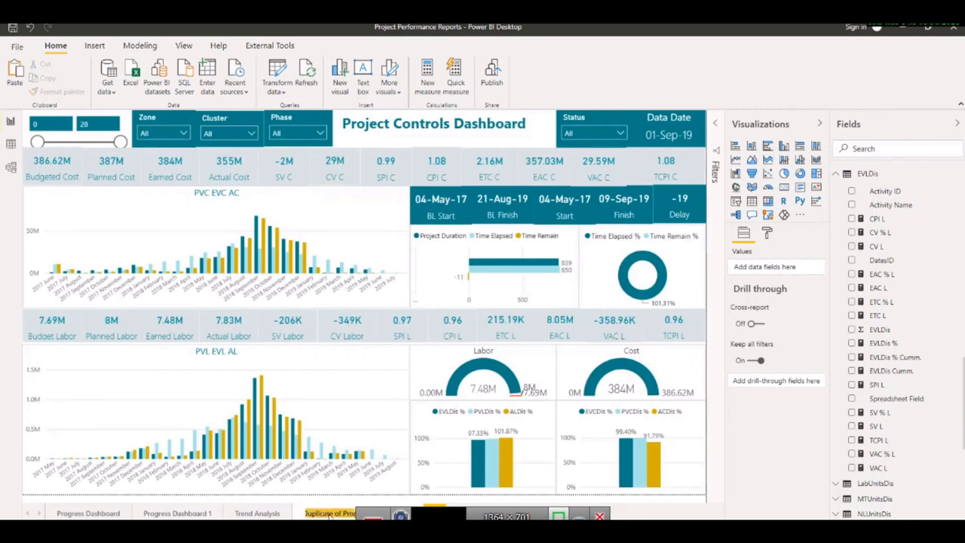
{"action": "key", "text": "BackSpace"}
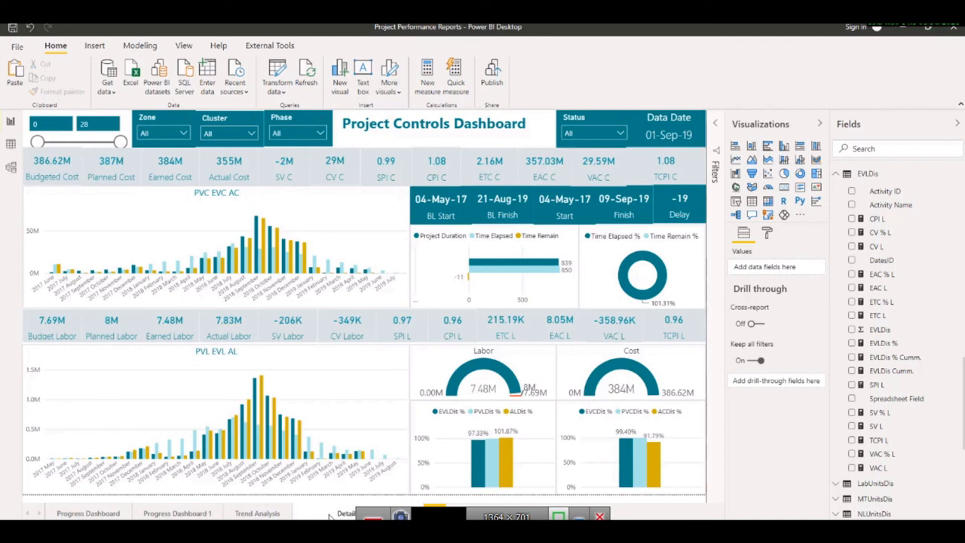
{"action": "type", "text": "Detailed Cost"}
{"action": "key", "text": "Return"}
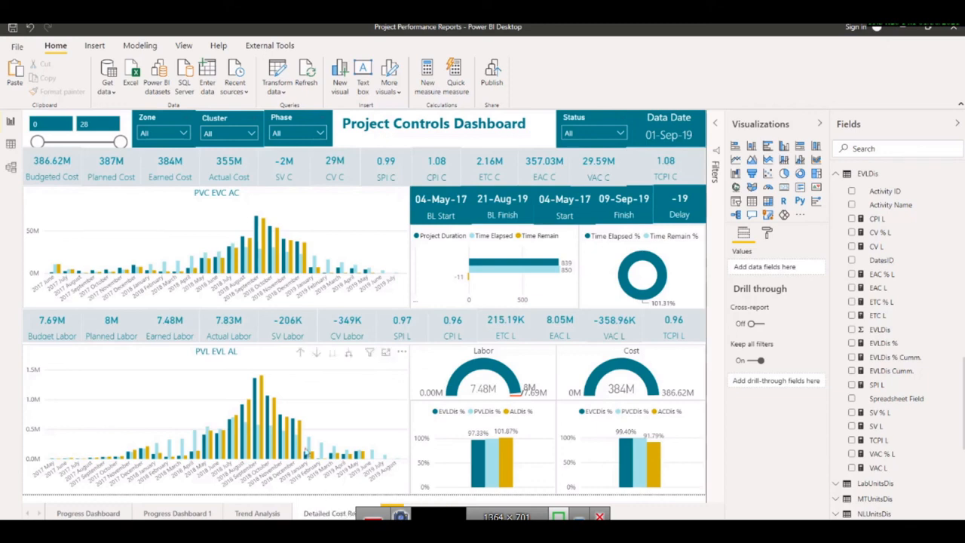
Step: Delete the whole row of labor cards, from Budget Labor to TCPI L, from the duplicated page
{"action": "left_click", "coordinate": [65, 332]}
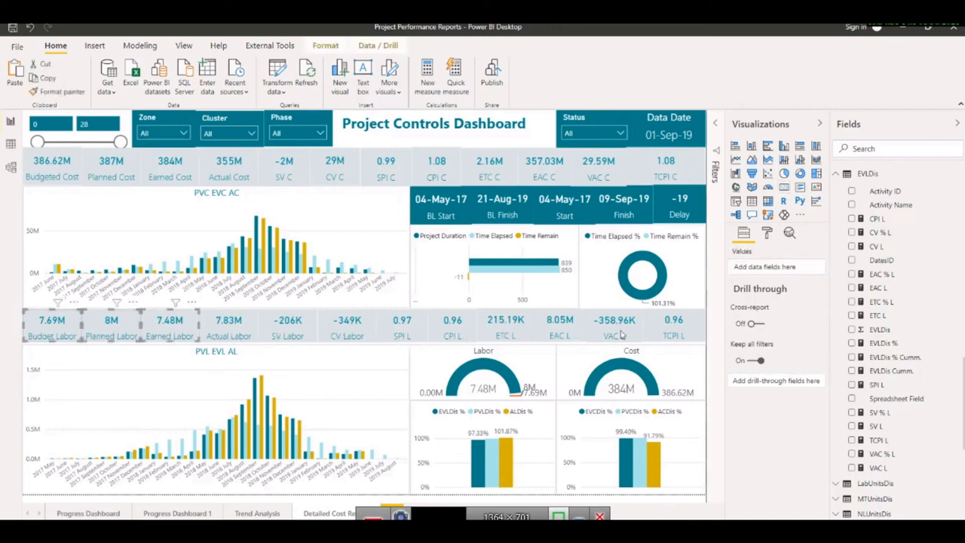
{"action": "left_click", "coordinate": [685, 342], "text": "ctrl"}
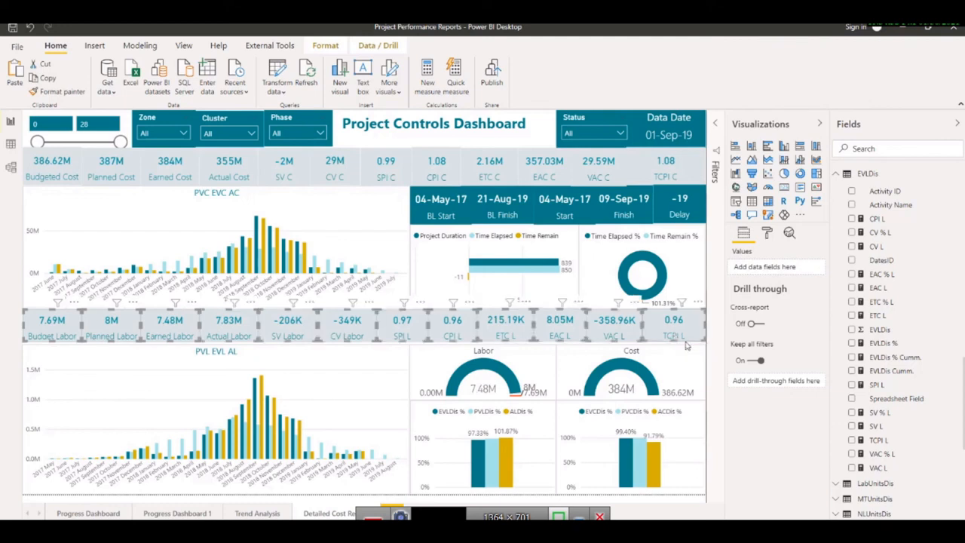
{"action": "key", "text": "Delete"}
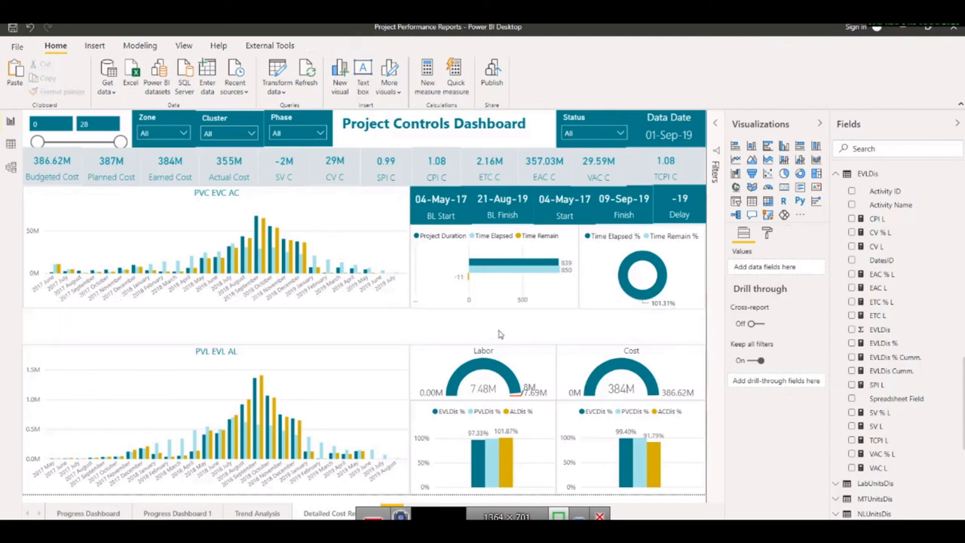
Step: Delete the Labor gauge, the labor percentage column chart below it and the PVL EVL AL chart
{"action": "left_click", "coordinate": [463, 364]}
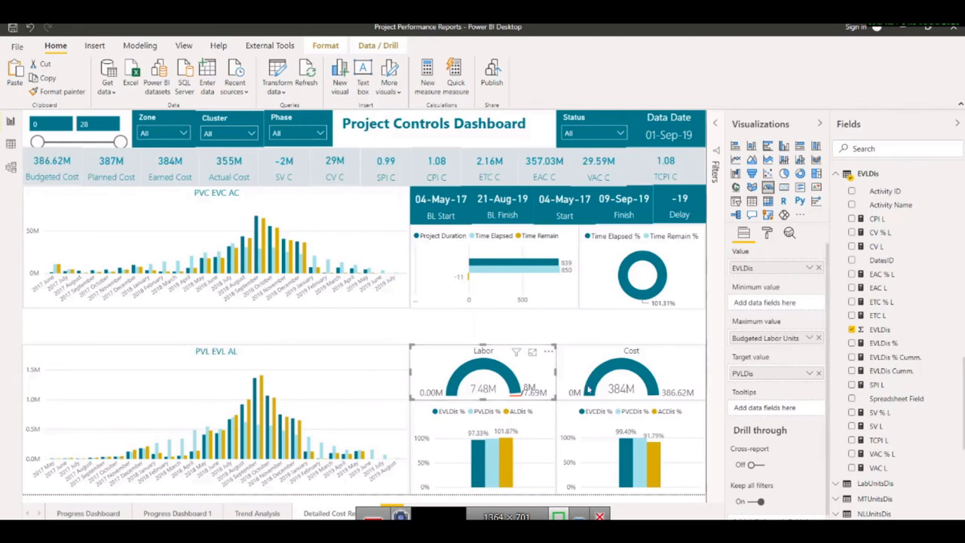
{"action": "left_click", "coordinate": [436, 427]}
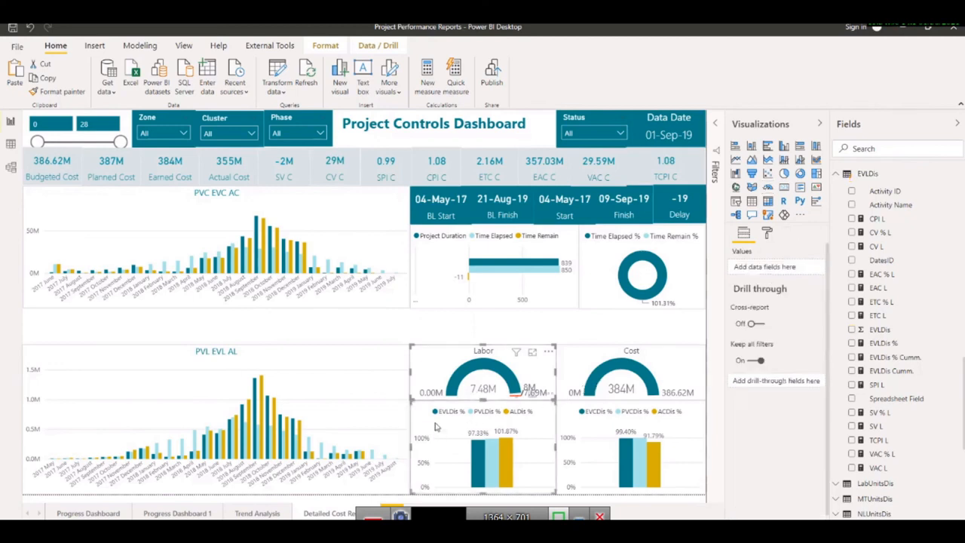
{"action": "key", "text": "Delete"}
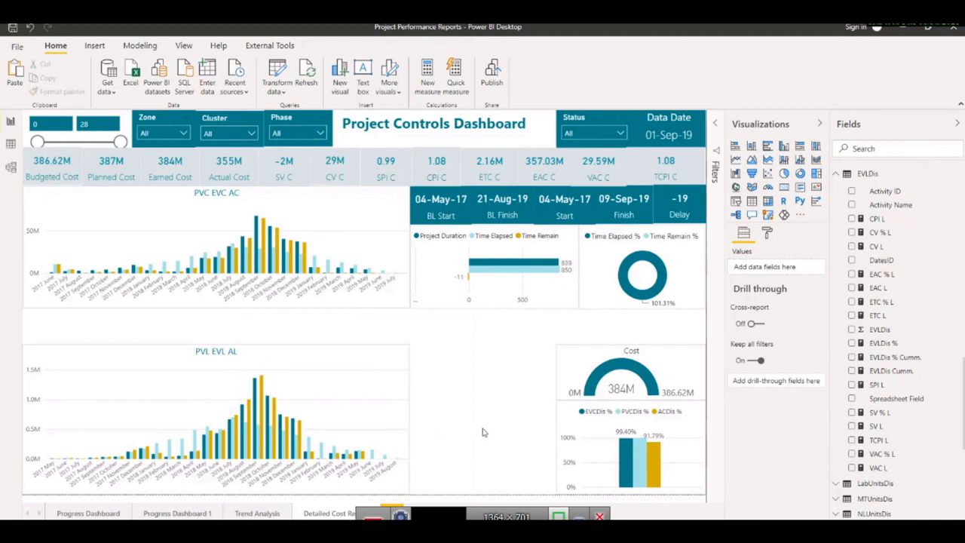
{"action": "left_click", "coordinate": [157, 357]}
{"action": "key", "text": "Delete"}
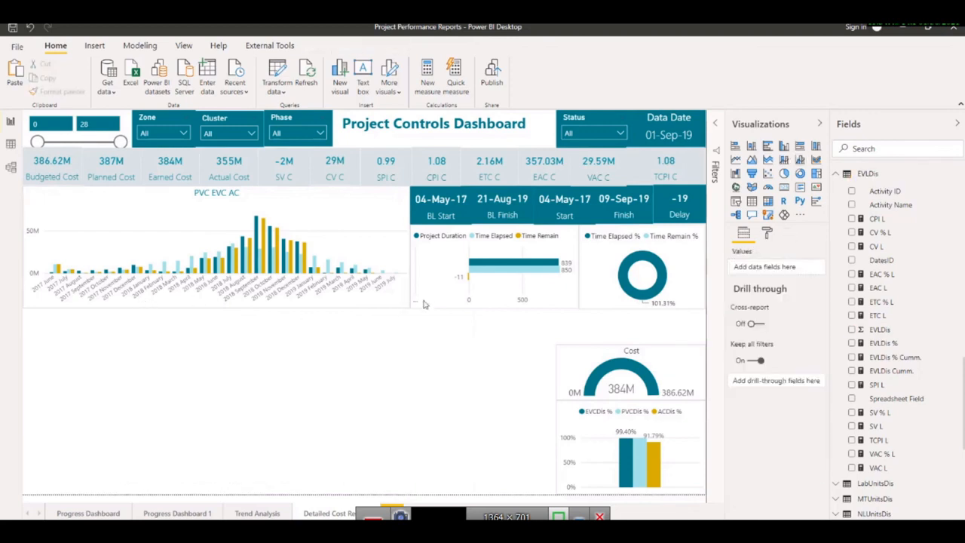
Step: Delete the project duration bar chart and the time elapsed donut chart below the date cards
{"action": "left_click", "coordinate": [488, 286]}
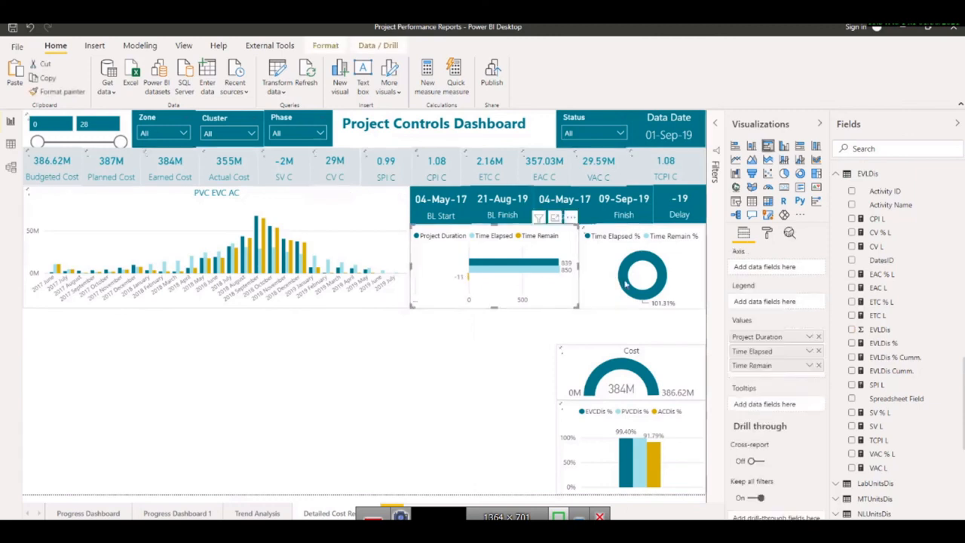
{"action": "left_click", "coordinate": [621, 257]}
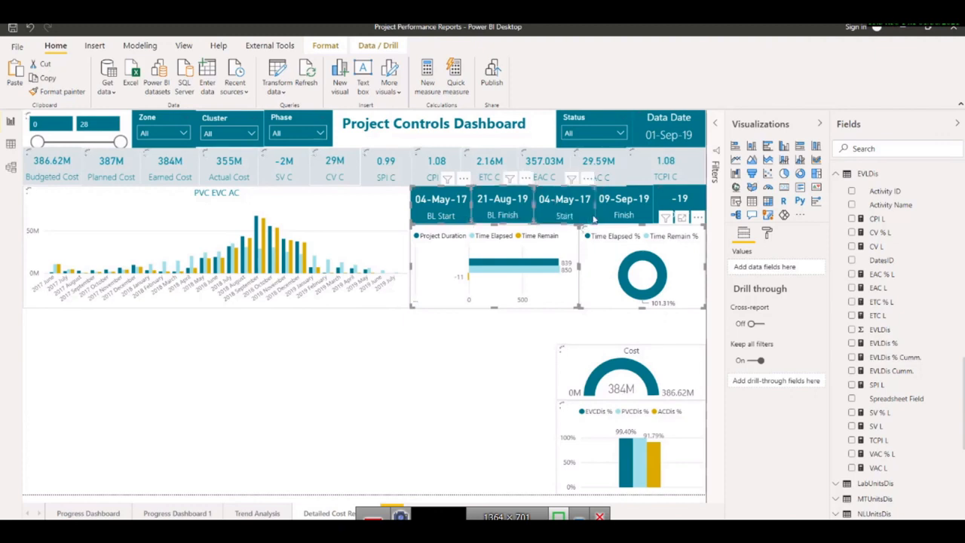
{"action": "left_click", "coordinate": [435, 239]}
{"action": "left_click", "coordinate": [447, 314]}
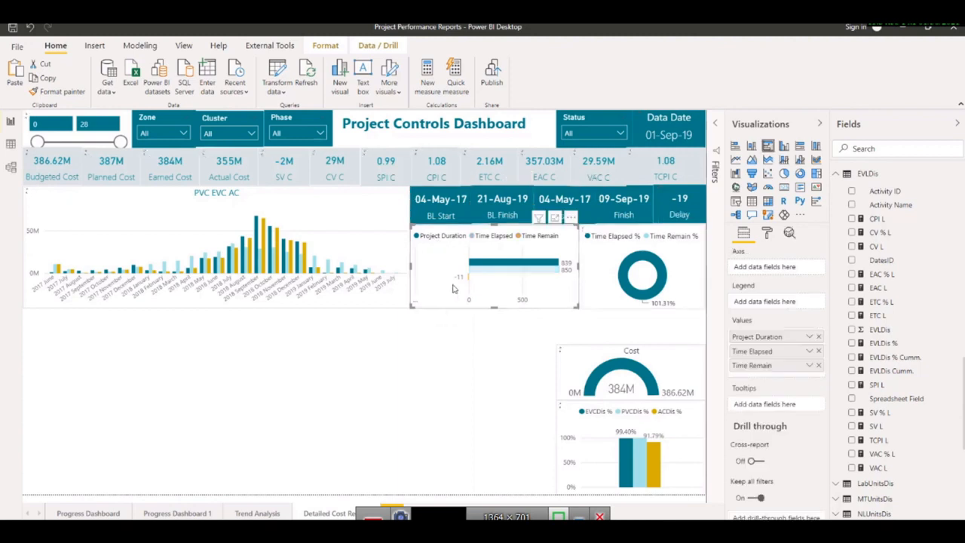
{"action": "left_click", "coordinate": [634, 276]}
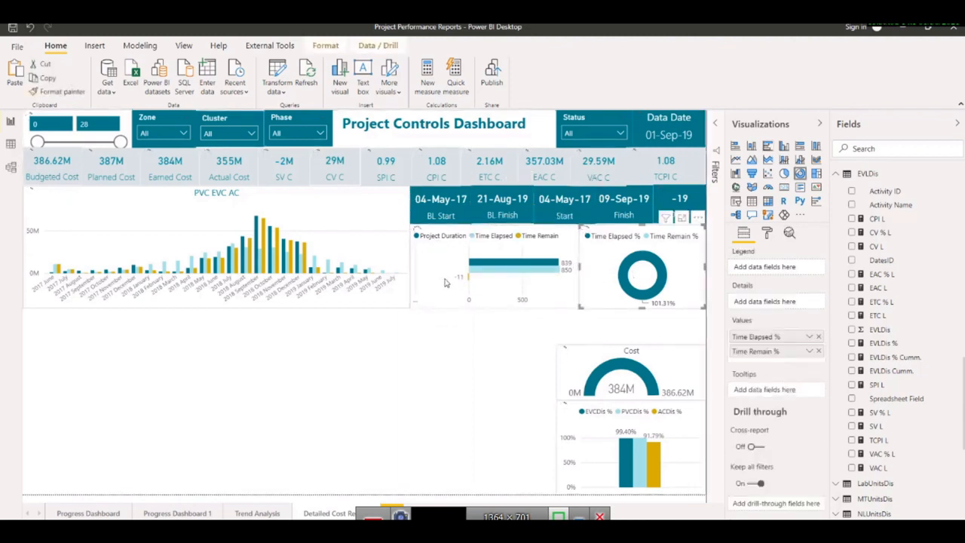
{"action": "left_click", "coordinate": [445, 283], "text": "ctrl"}
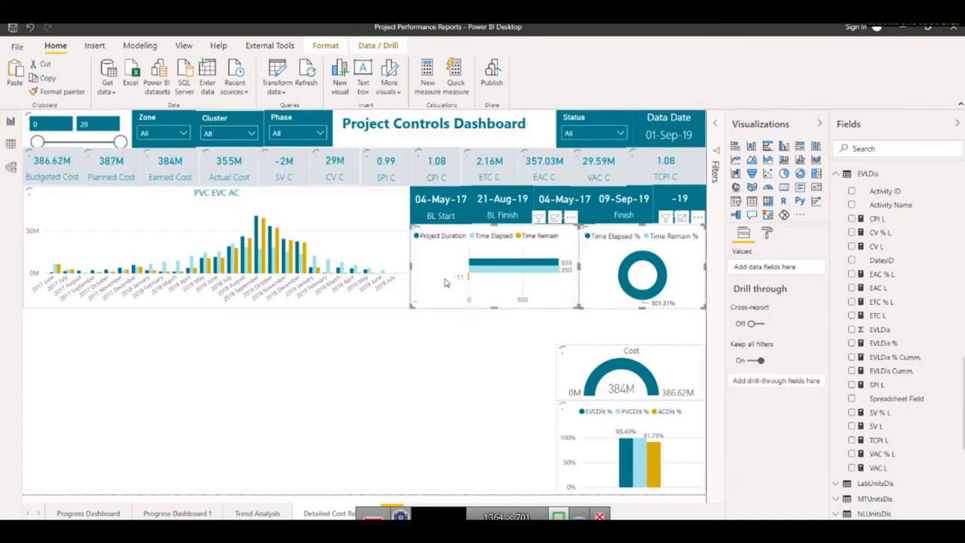
{"action": "key", "text": "Delete"}
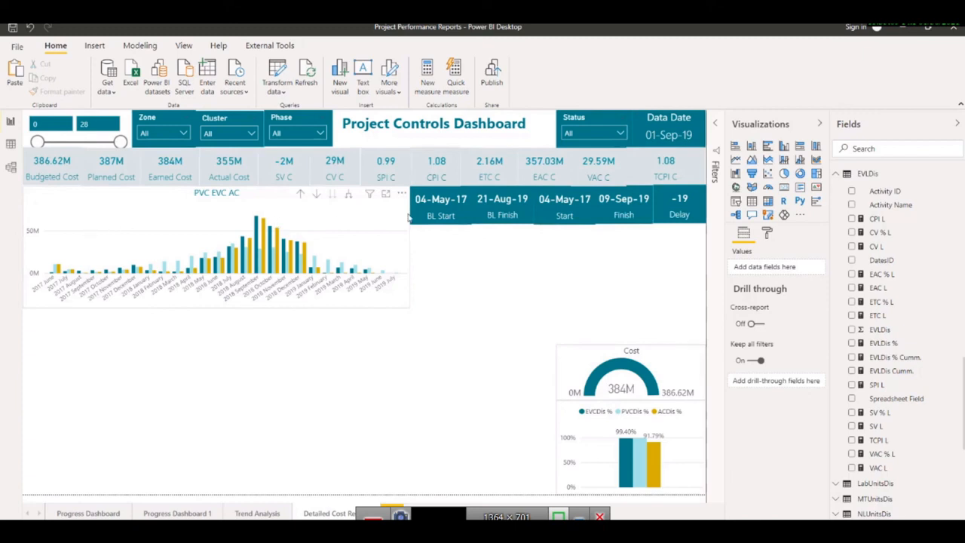
Step: Stack the Cost gauge, cost percentage column chart and PVC EVC AC chart below the date cards, narrowing the PVC EVC AC chart to fit
{"action": "left_click", "coordinate": [56, 202]}
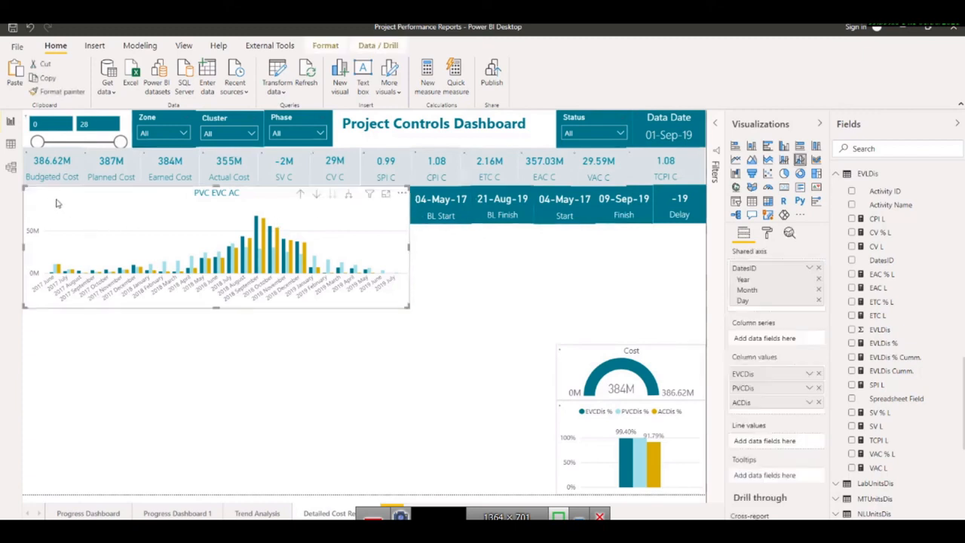
{"action": "left_click_drag", "start_coordinate": [56, 202], "coordinate": [34, 398]}
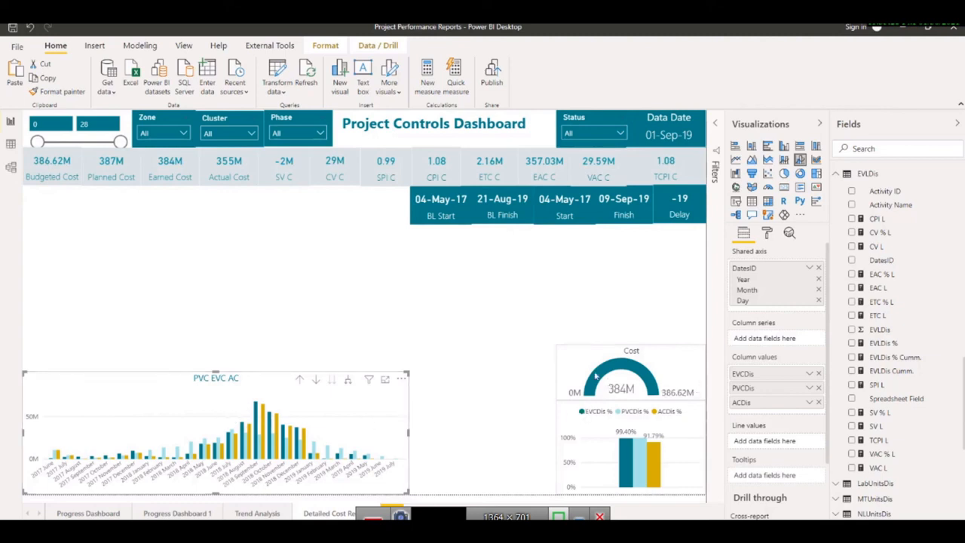
{"action": "left_click_drag", "start_coordinate": [641, 439], "coordinate": [640, 314]}
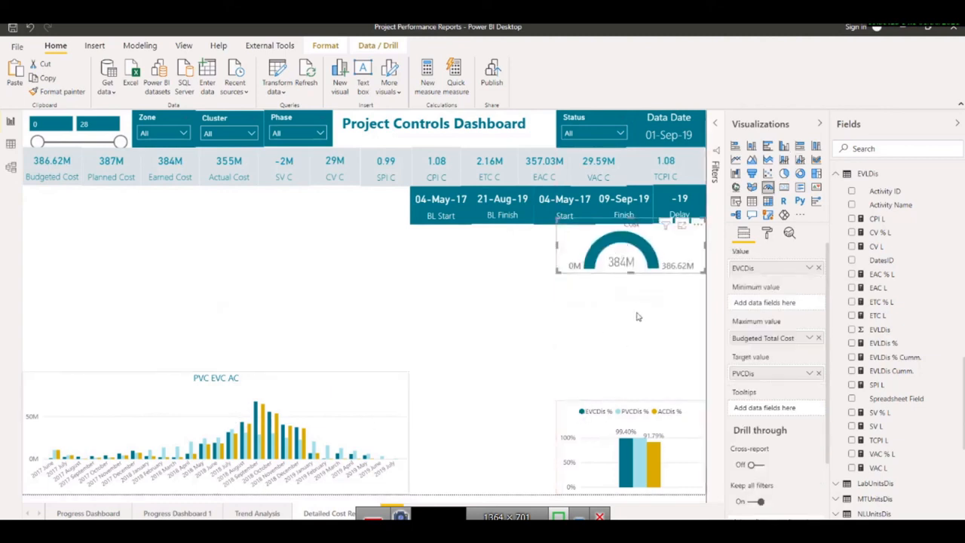
{"action": "left_click_drag", "start_coordinate": [196, 408], "coordinate": [494, 390]}
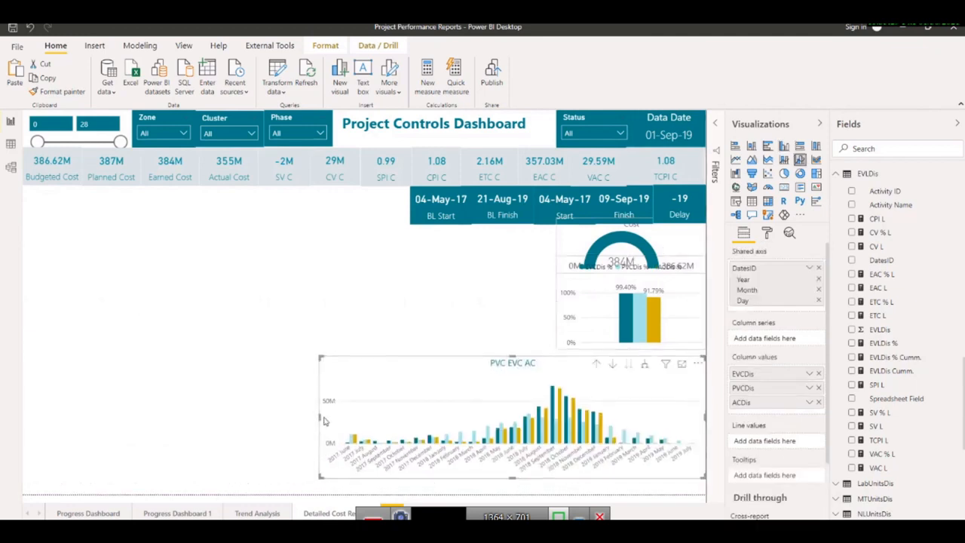
{"action": "left_click_drag", "start_coordinate": [321, 420], "coordinate": [534, 420]}
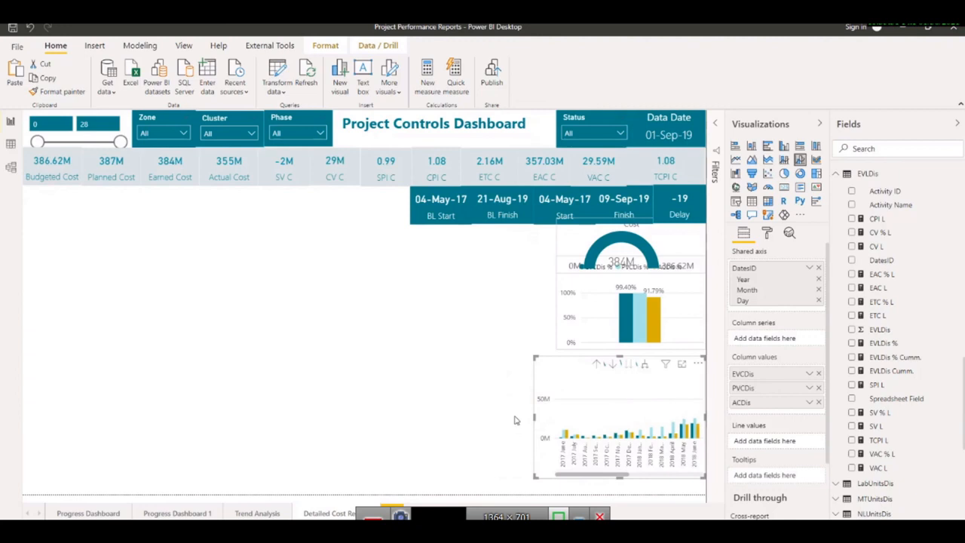
Step: Insert a matrix visual and enlarge it to fill the empty area beside the stacked cost visuals
{"action": "left_click", "coordinate": [313, 297]}
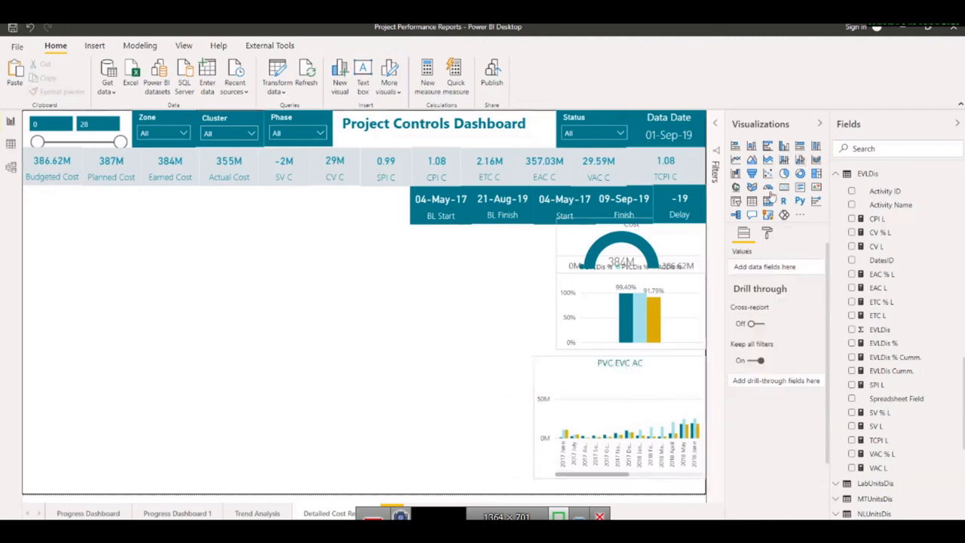
{"action": "left_click", "coordinate": [768, 201]}
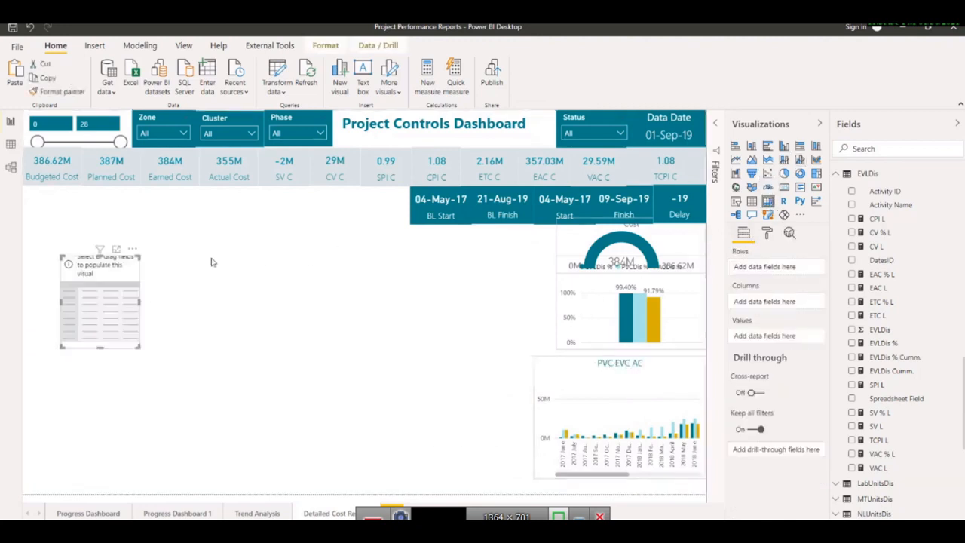
{"action": "left_click_drag", "start_coordinate": [79, 323], "coordinate": [41, 468]}
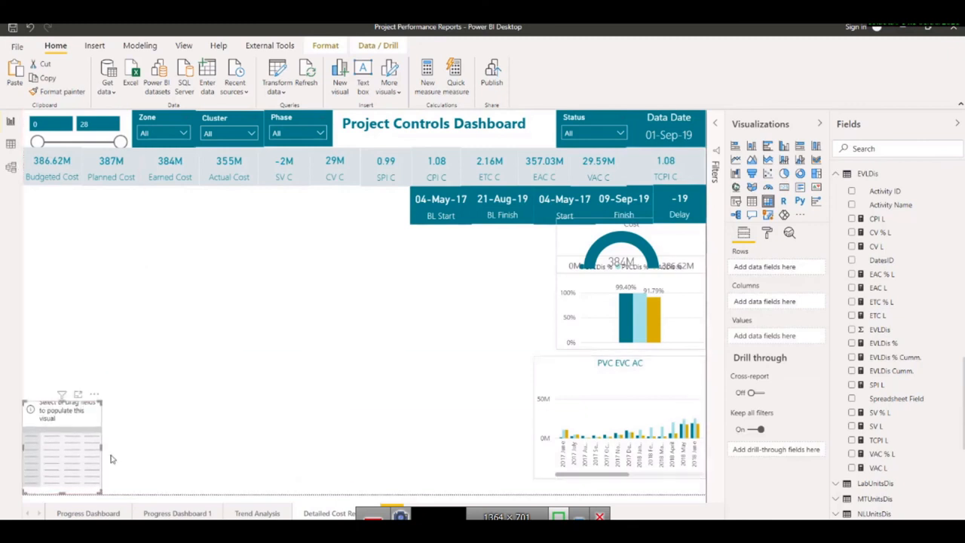
{"action": "left_click_drag", "start_coordinate": [100, 448], "coordinate": [528, 448]}
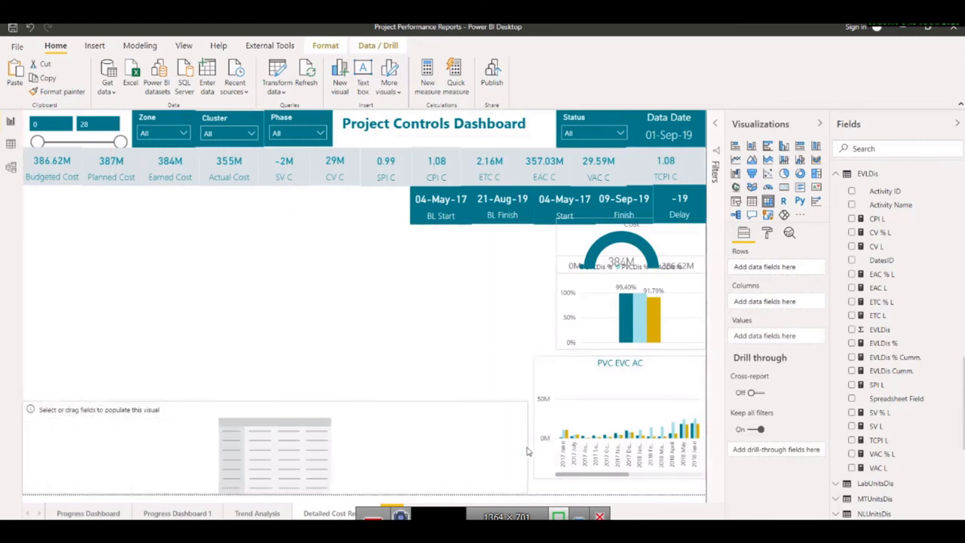
{"action": "left_click_drag", "start_coordinate": [276, 402], "coordinate": [275, 225]}
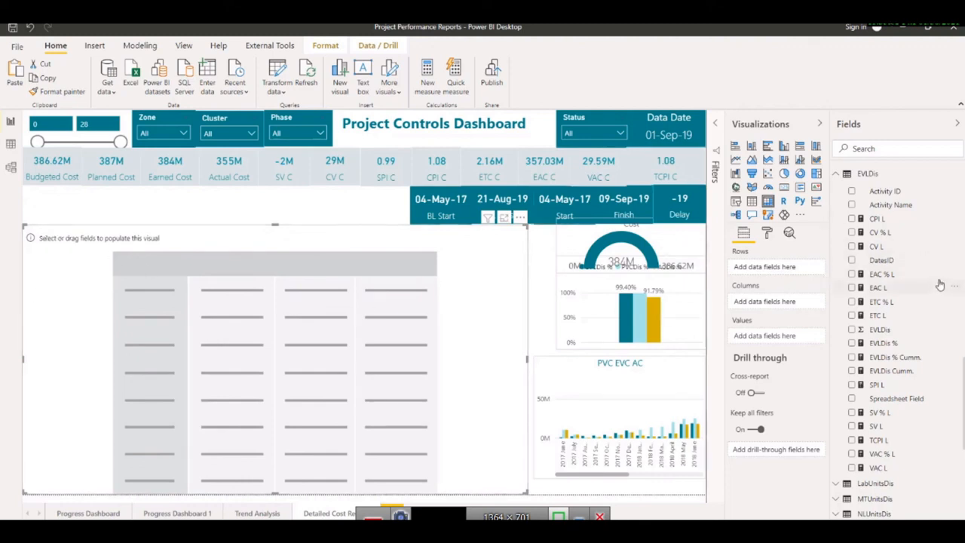
{"action": "scroll", "coordinate": [940, 286], "scroll_direction": "up", "scroll_amount": 10}
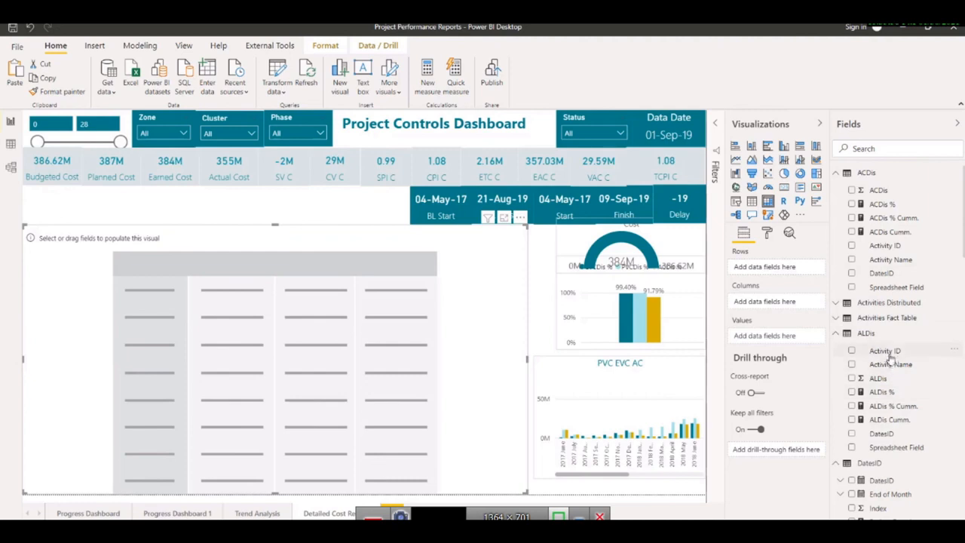
{"action": "left_click_drag", "start_coordinate": [890, 361], "coordinate": [750, 273]}
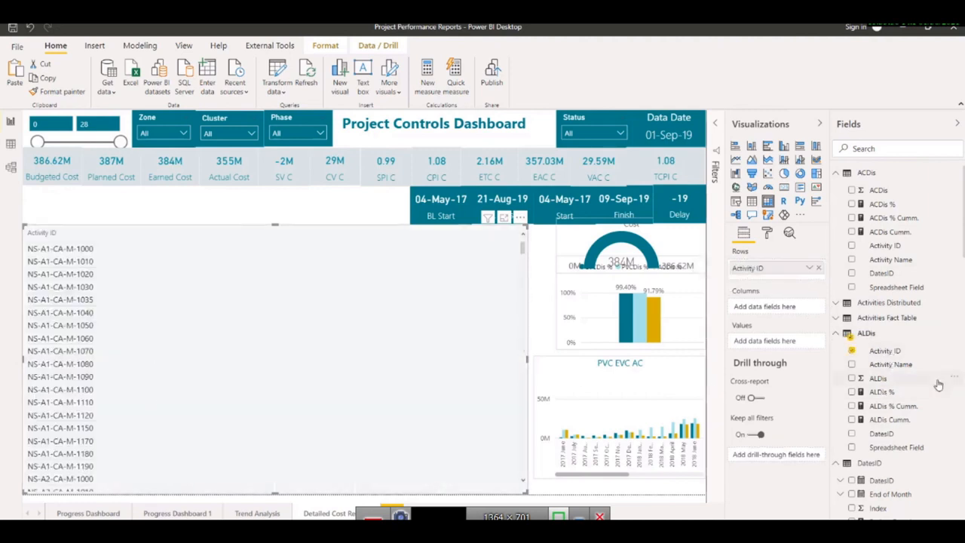
{"action": "left_click_drag", "start_coordinate": [891, 364], "coordinate": [750, 281]}
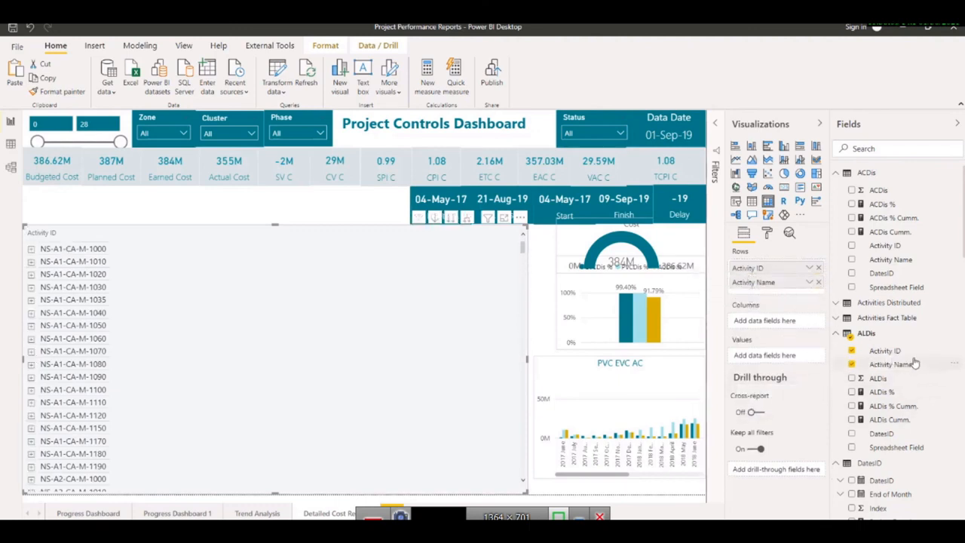
{"action": "left_click", "coordinate": [851, 351]}
{"action": "left_click", "coordinate": [852, 364]}
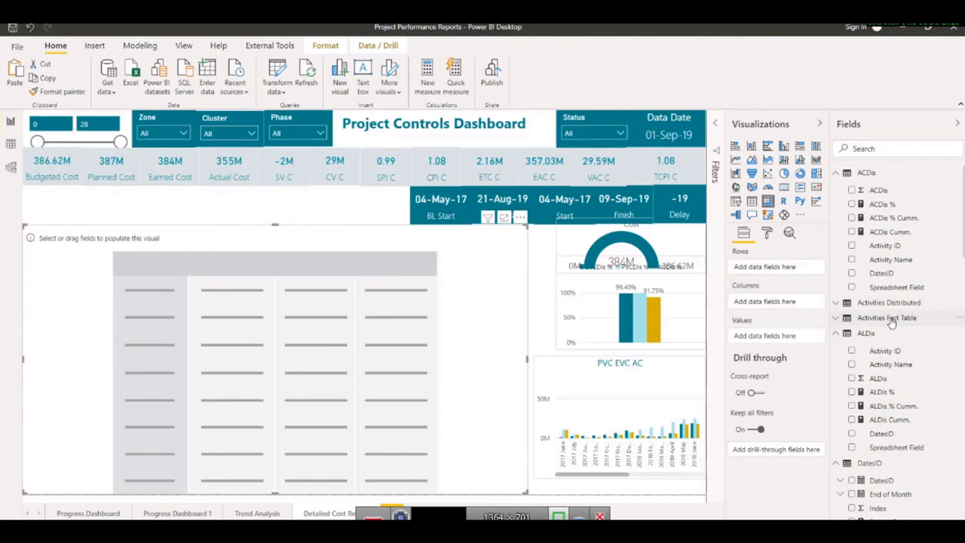
Step: Build the matrix row hierarchy from the Activities Fact Table in the order BOQ, CLUSTER, Area, Activity ID, Activity Name
{"action": "left_click", "coordinate": [891, 322]}
{"action": "left_click_drag", "start_coordinate": [891, 336], "coordinate": [750, 270]}
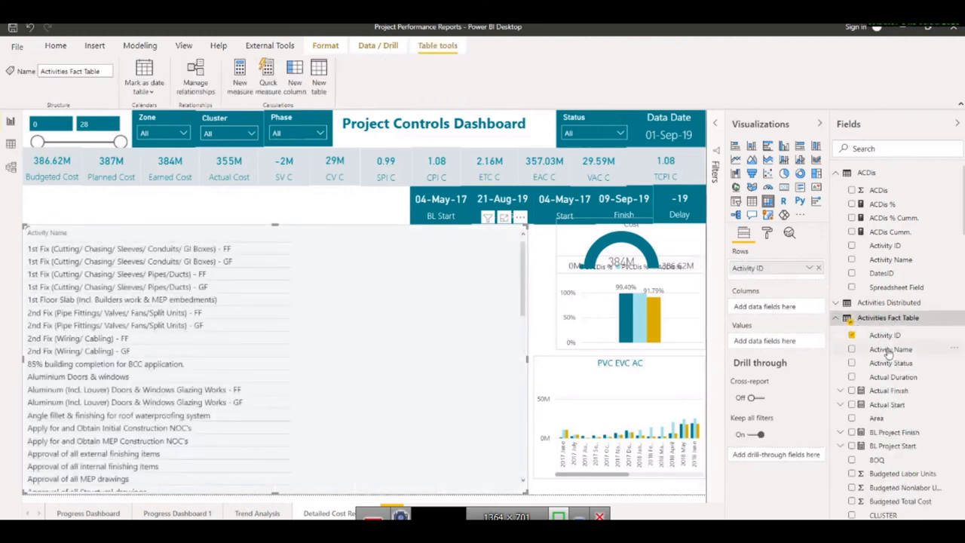
{"action": "left_click_drag", "start_coordinate": [889, 351], "coordinate": [749, 273]}
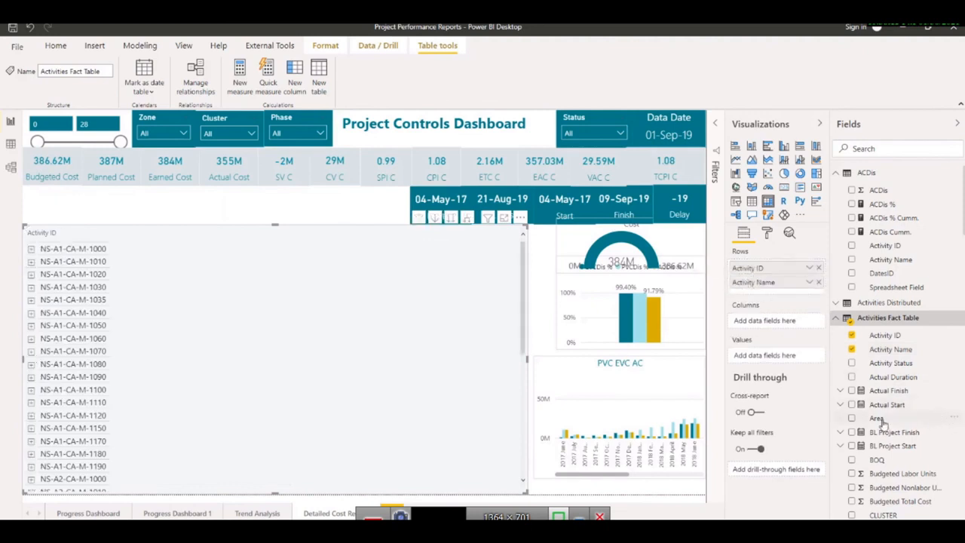
{"action": "left_click_drag", "start_coordinate": [882, 423], "coordinate": [750, 269]}
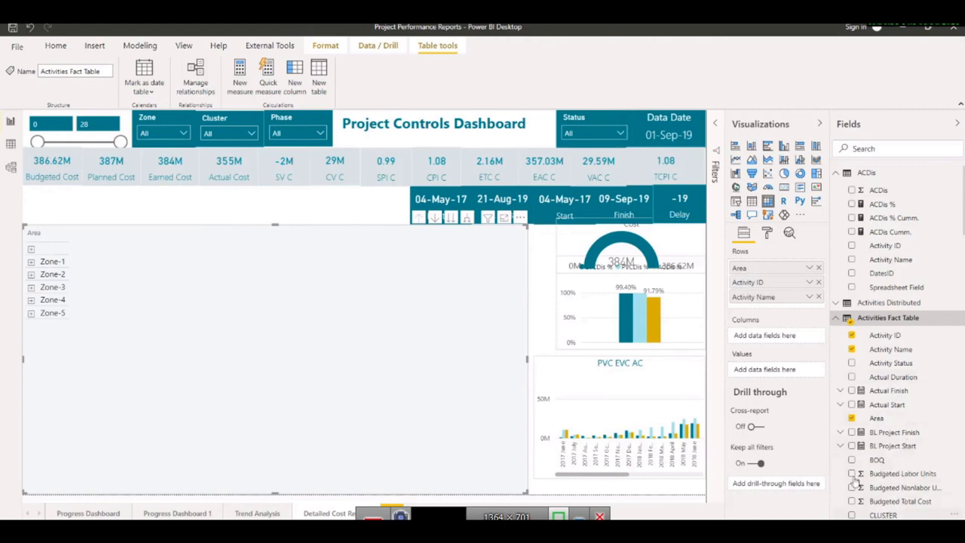
{"action": "left_click_drag", "start_coordinate": [856, 480], "coordinate": [745, 268]}
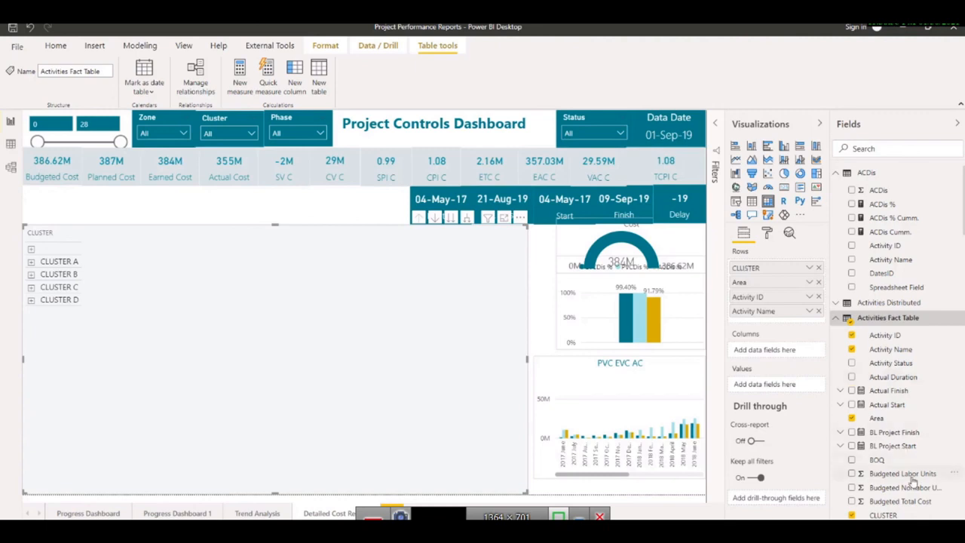
{"action": "left_click_drag", "start_coordinate": [875, 459], "coordinate": [745, 270]}
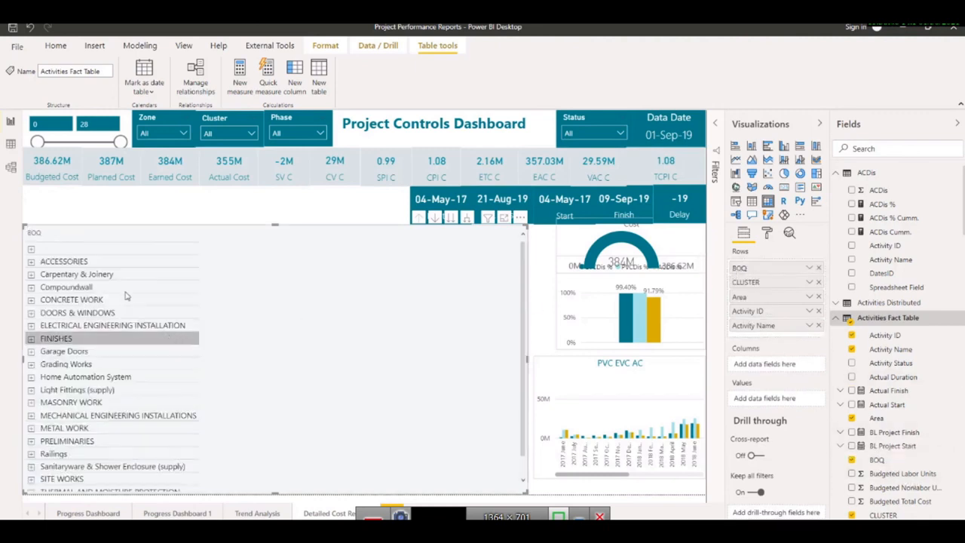
Step: Narrow the BOQ column of the matrix slightly
{"action": "scroll", "coordinate": [111, 347], "scroll_direction": "down", "scroll_amount": 2}
{"action": "scroll", "coordinate": [111, 348], "scroll_direction": "up", "scroll_amount": 2}
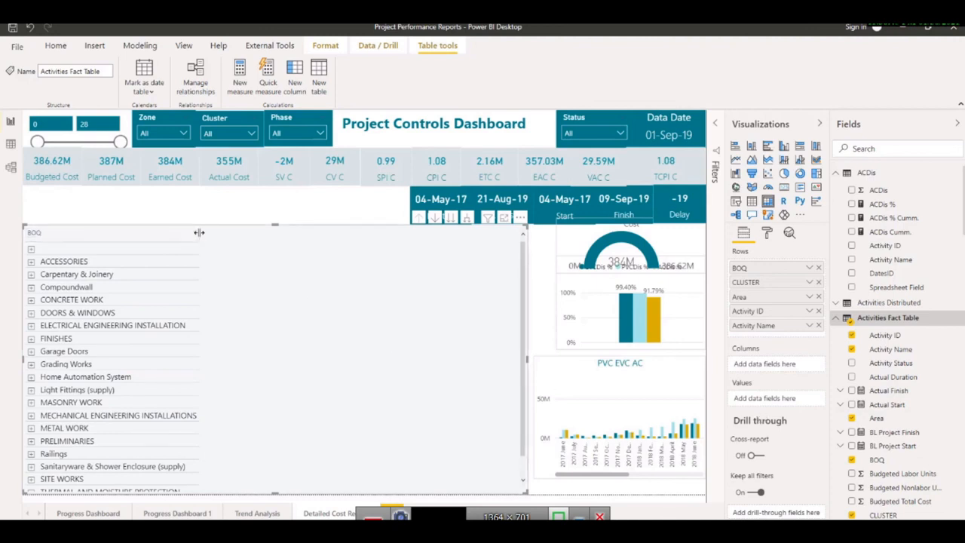
{"action": "left_click_drag", "start_coordinate": [199, 233], "coordinate": [193, 233]}
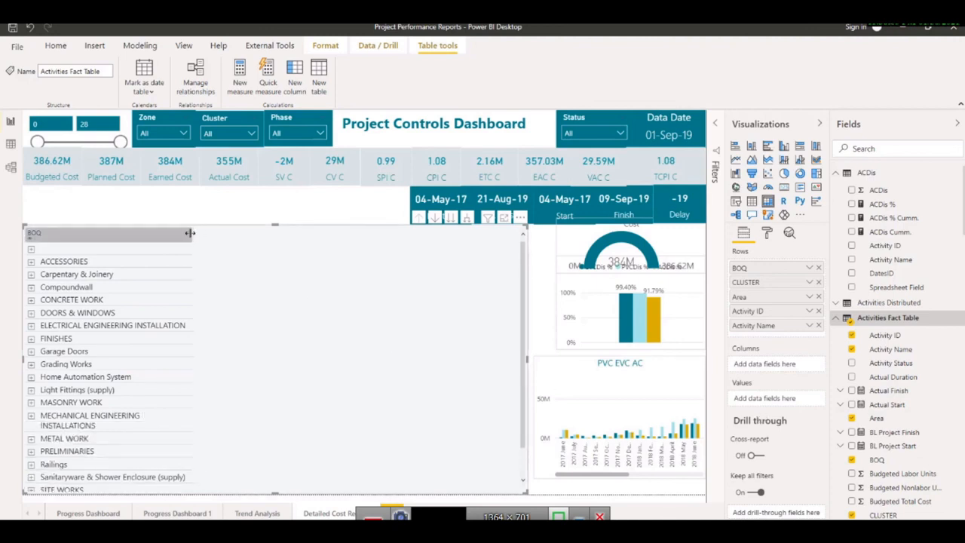
Step: Add the DatesID date hierarchy from the DatesID table to the matrix columns and remove its Quarter level
{"action": "left_click", "coordinate": [781, 368]}
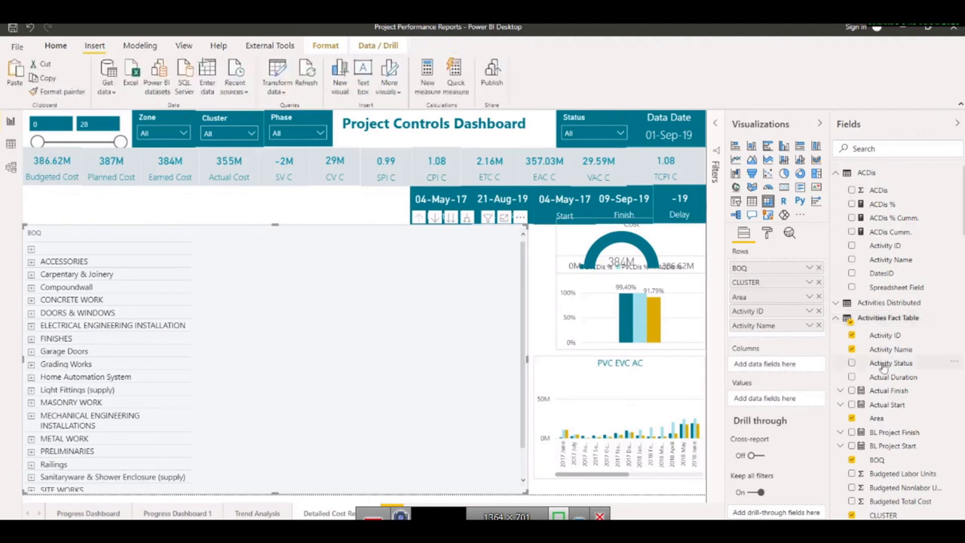
{"action": "scroll", "coordinate": [899, 354], "scroll_direction": "down", "scroll_amount": 15}
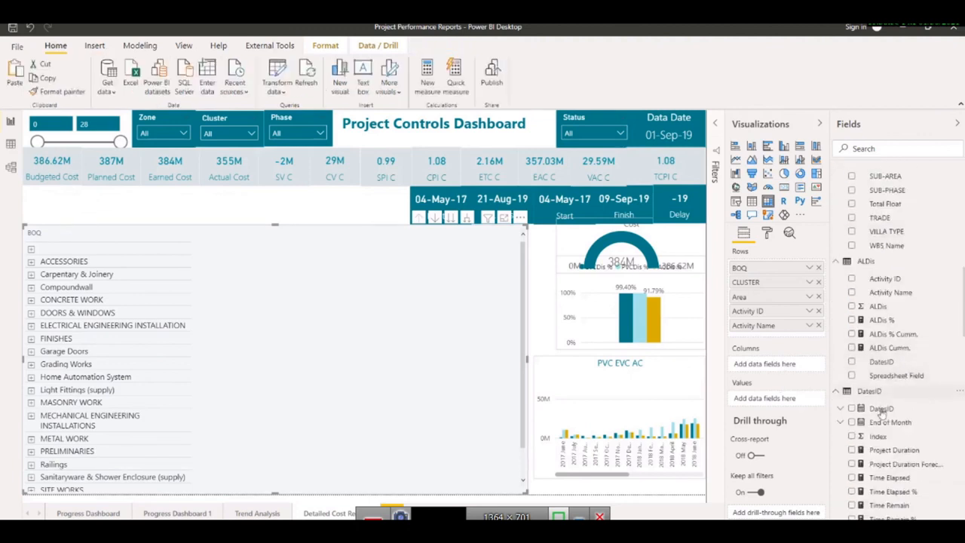
{"action": "left_click_drag", "start_coordinate": [759, 365], "coordinate": [758, 365]}
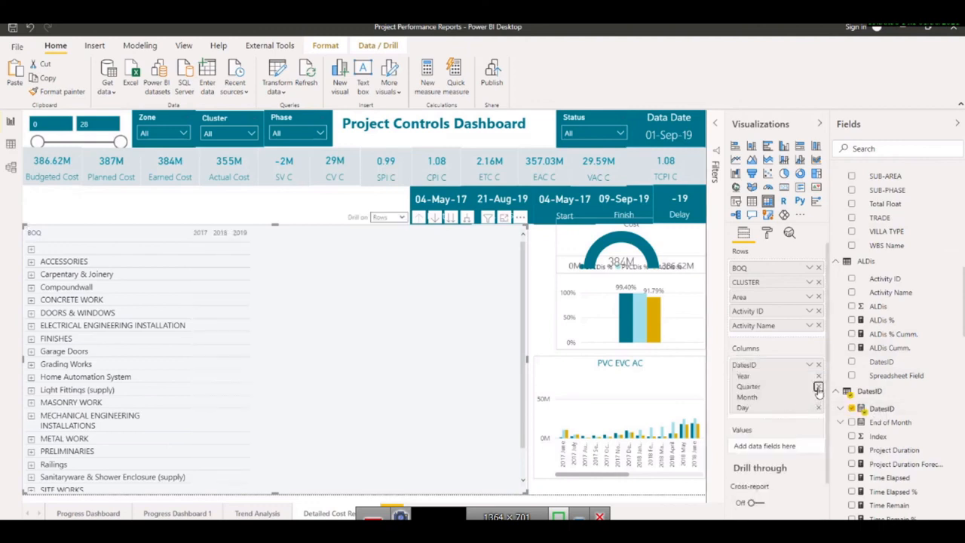
{"action": "left_click", "coordinate": [818, 387]}
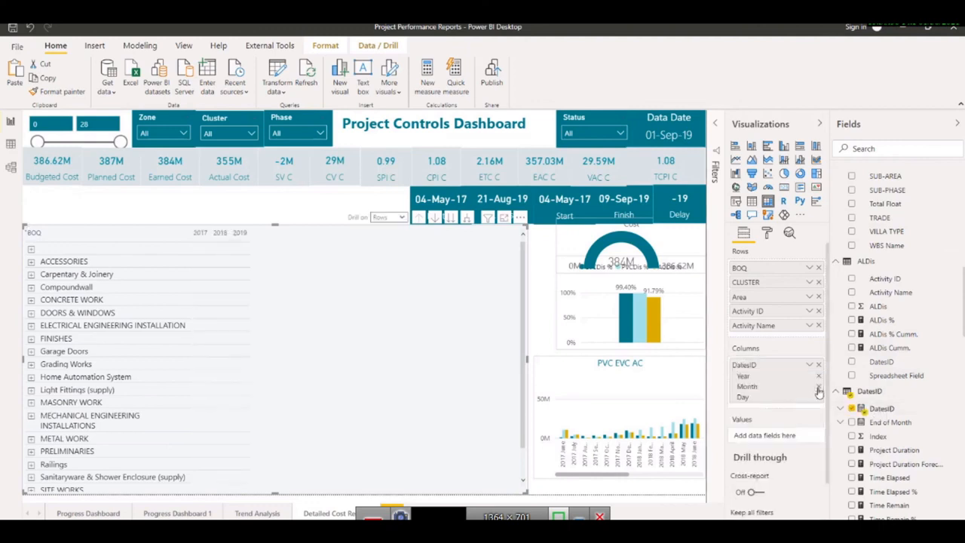
Step: Set the matrix to drill on Columns and expand the date hierarchy one level to months within each year
{"action": "left_click", "coordinate": [396, 220]}
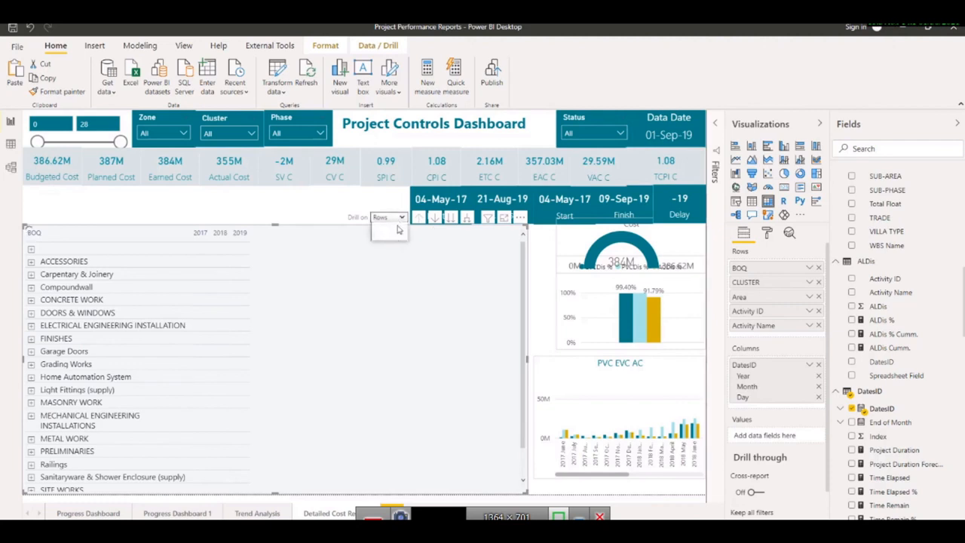
{"action": "left_click", "coordinate": [401, 221]}
{"action": "left_click", "coordinate": [401, 221]}
{"action": "left_click", "coordinate": [386, 236]}
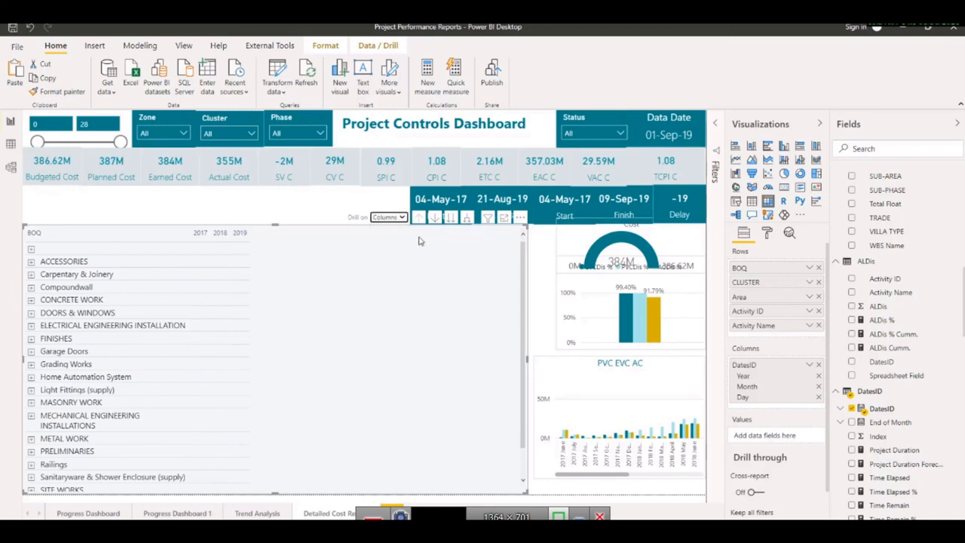
{"action": "left_click", "coordinate": [466, 218]}
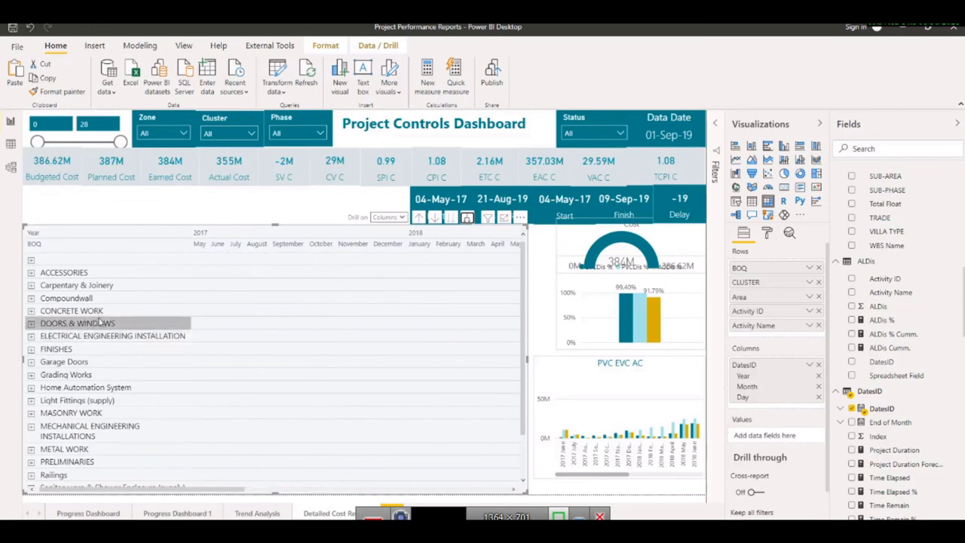
{"action": "scroll", "coordinate": [259, 279], "scroll_direction": "down", "scroll_amount": 3}
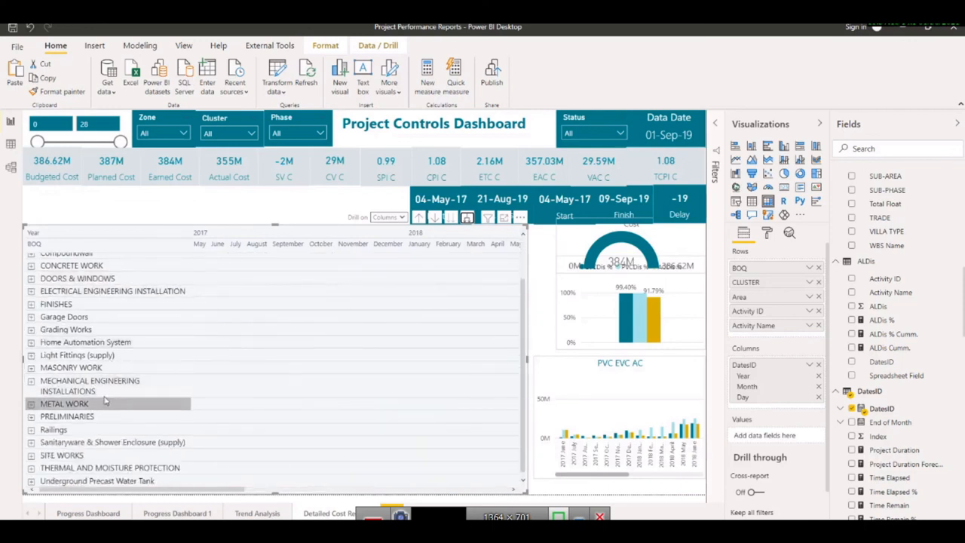
Step: Move the matrix's upper edge slightly up so it slightly overlaps the date cards above it
{"action": "scroll", "coordinate": [72, 267], "scroll_direction": "up", "scroll_amount": 3}
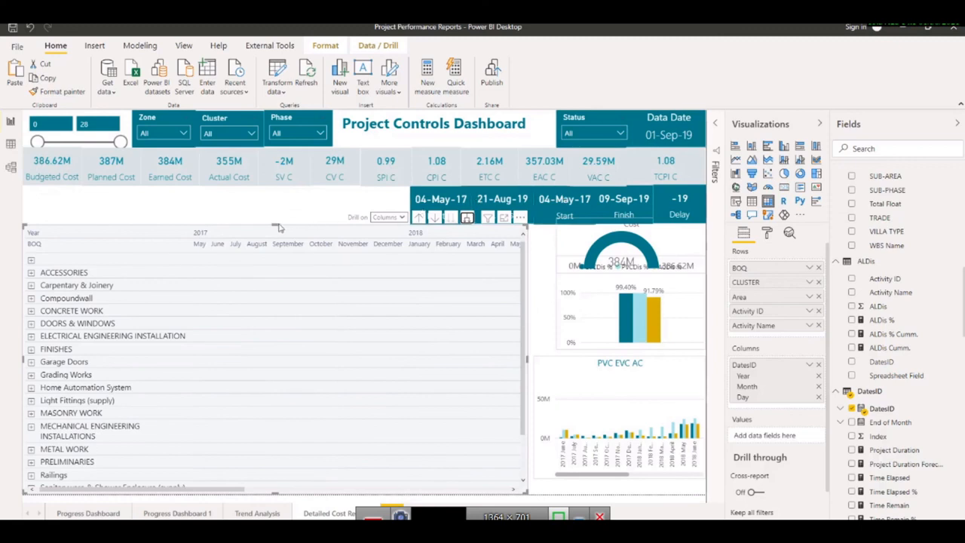
{"action": "left_click_drag", "start_coordinate": [275, 224], "coordinate": [276, 231]}
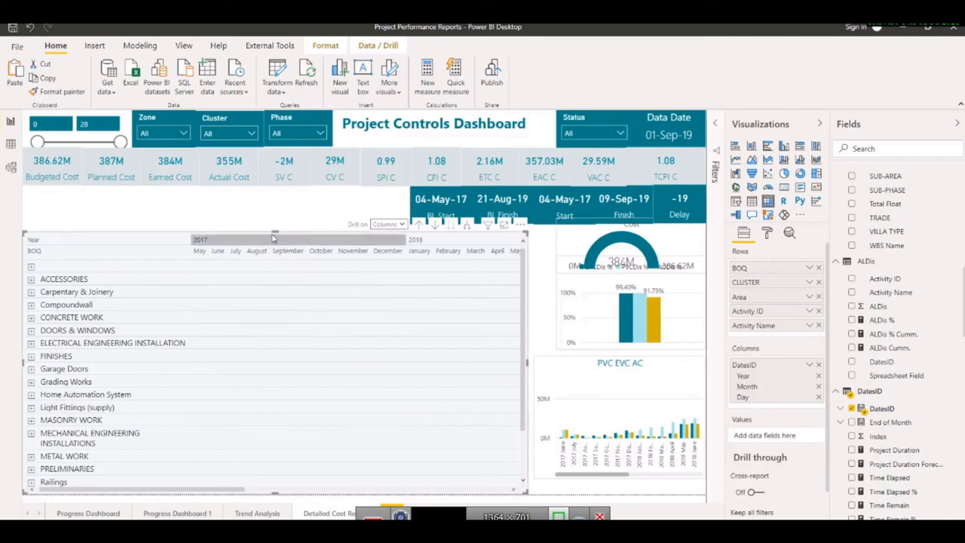
{"action": "mouse_move", "coordinate": [275, 231]}
{"action": "left_mouse_down"}
{"action": "mouse_move", "coordinate": [274, 322]}
{"action": "mouse_move", "coordinate": [275, 219]}
{"action": "left_mouse_up"}
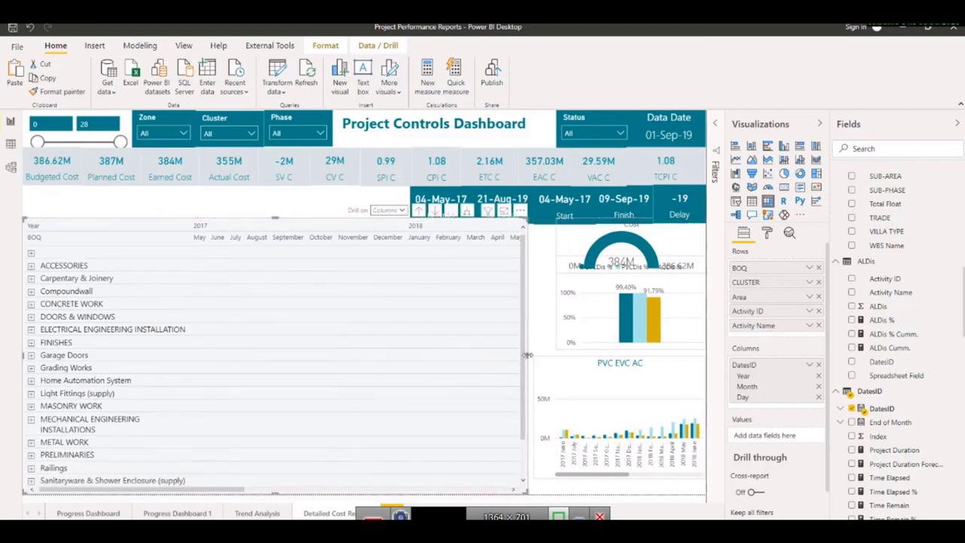
Step: Delete the PVC EVC AC column chart, the percentage column chart and the cost gauge beside the matrix
{"action": "left_click", "coordinate": [573, 359]}
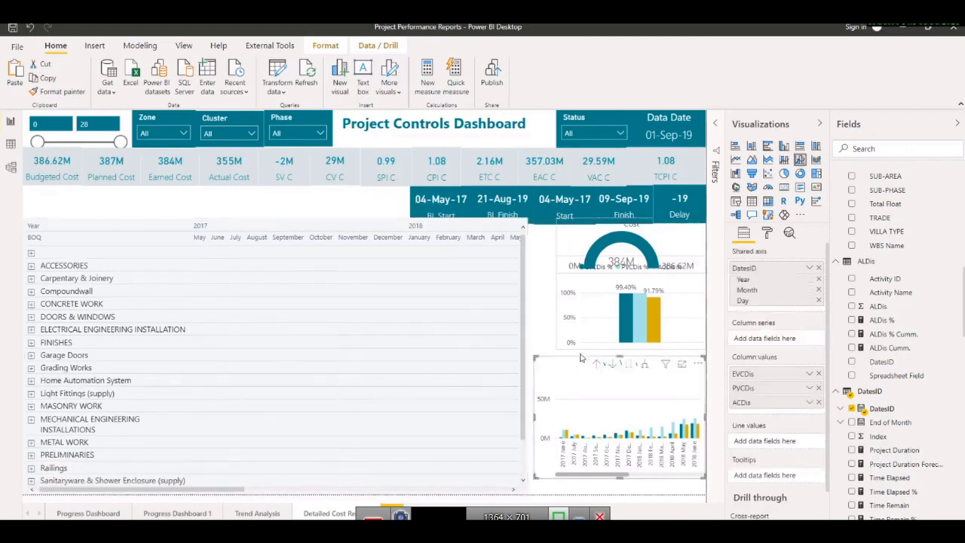
{"action": "left_click", "coordinate": [573, 292]}
{"action": "key", "text": "Delete"}
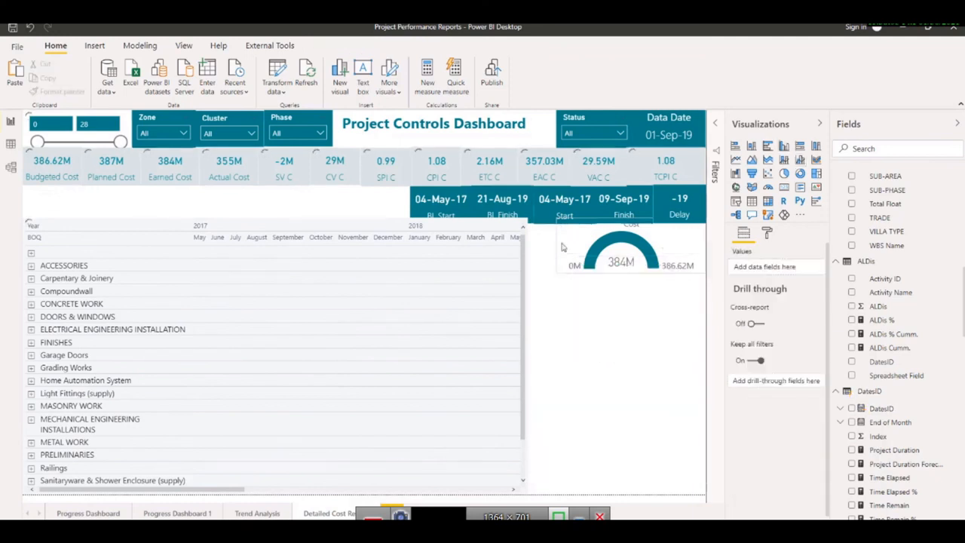
{"action": "left_click", "coordinate": [562, 247]}
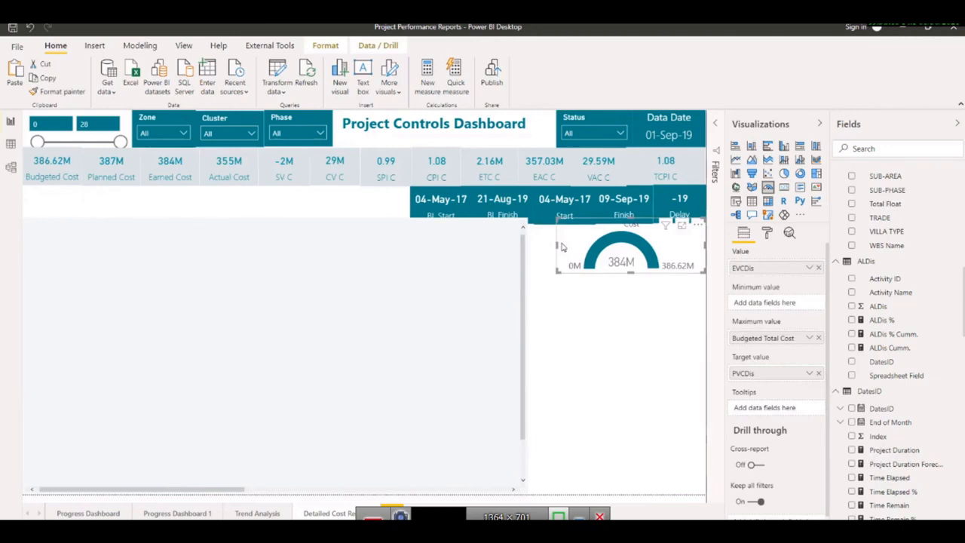
{"action": "key", "text": "Delete"}
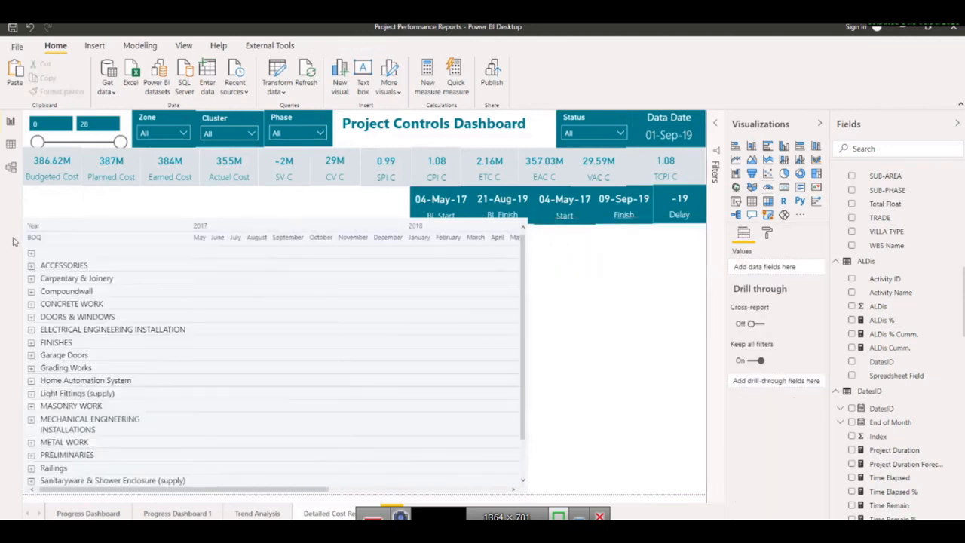
Step: Widen the matrix to the page's full width and lower its upper edge so it fills only the page's lower part
{"action": "left_click", "coordinate": [25, 228]}
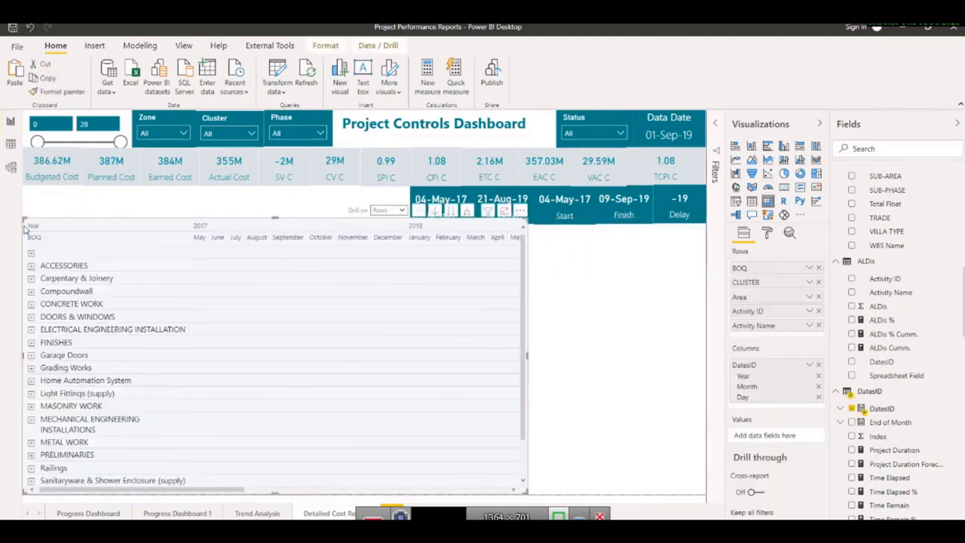
{"action": "left_click_drag", "start_coordinate": [527, 357], "coordinate": [705, 365]}
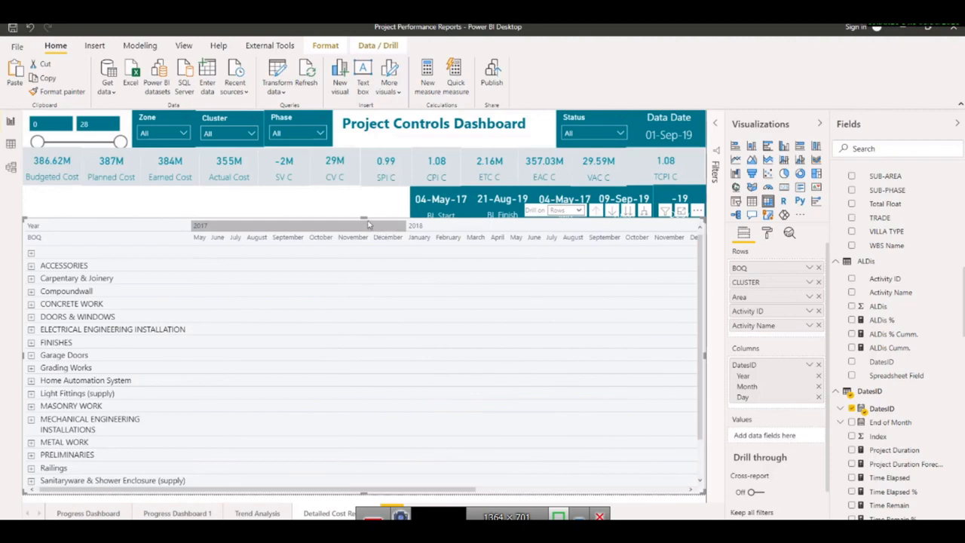
{"action": "left_click_drag", "start_coordinate": [365, 219], "coordinate": [362, 346]}
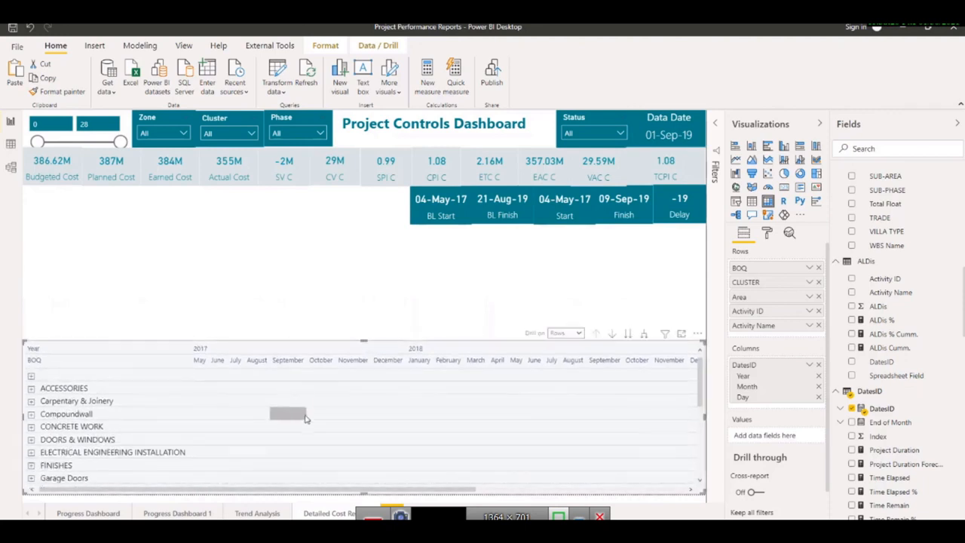
Step: Delete the BL Start, BL Finish, Start, Finish and Delay cards from the page
{"action": "left_click", "coordinate": [428, 216]}
{"action": "key", "text": "Delete"}
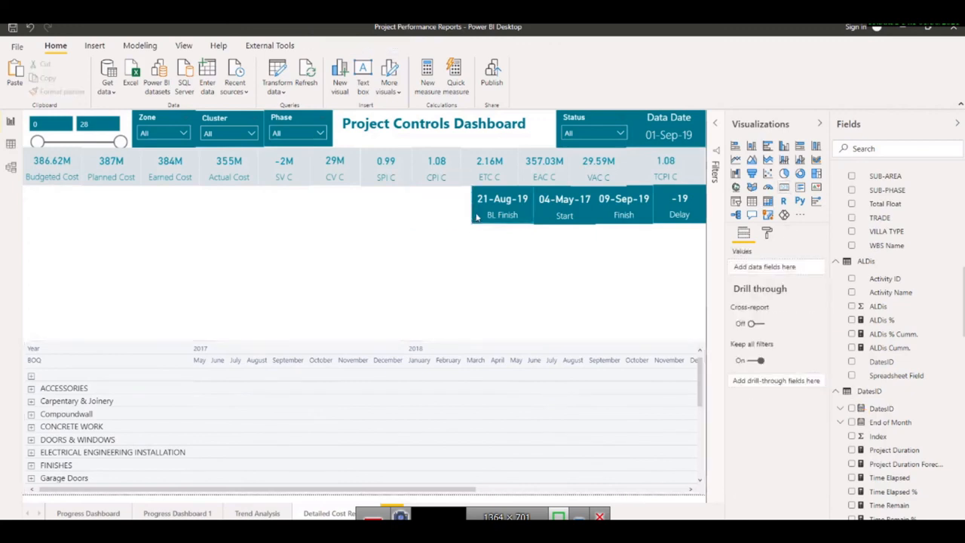
{"action": "left_click", "coordinate": [481, 216]}
{"action": "key", "text": "Delete"}
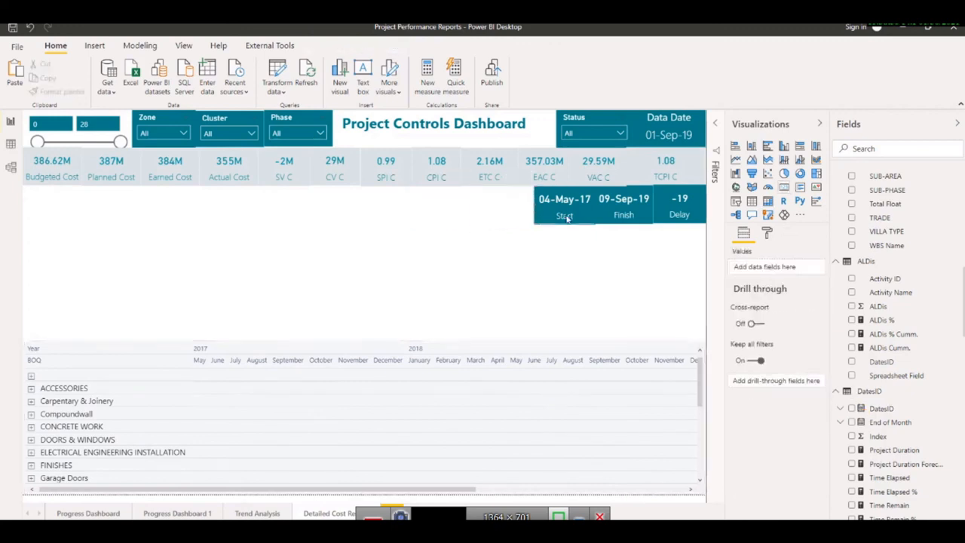
{"action": "left_click", "coordinate": [567, 217]}
{"action": "key", "text": "Delete"}
{"action": "left_click", "coordinate": [606, 219]}
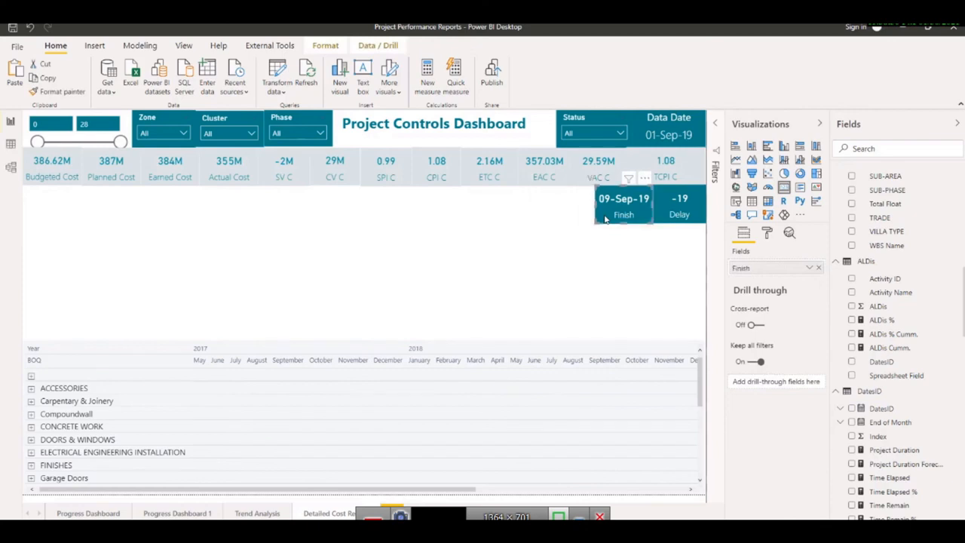
{"action": "key", "text": "Delete"}
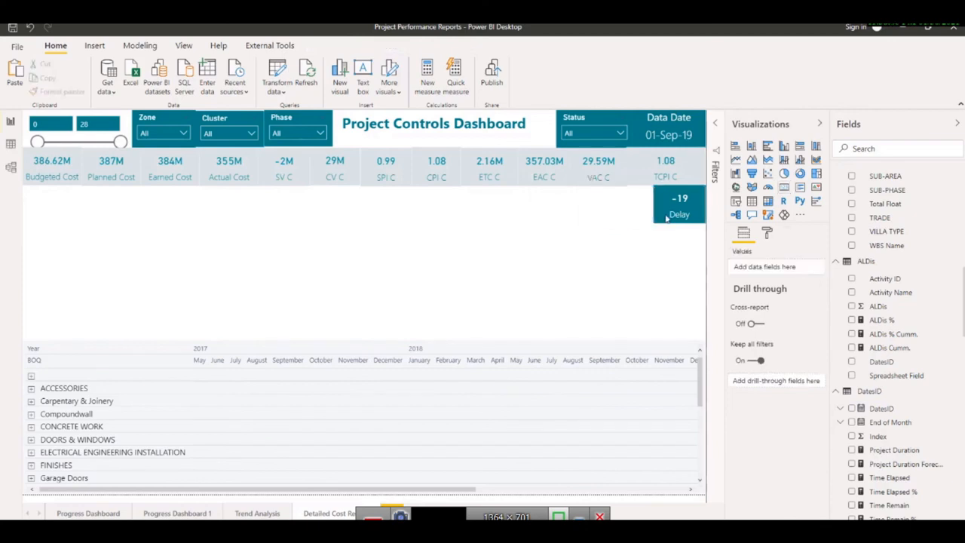
{"action": "left_click", "coordinate": [667, 218]}
{"action": "key", "text": "Delete"}
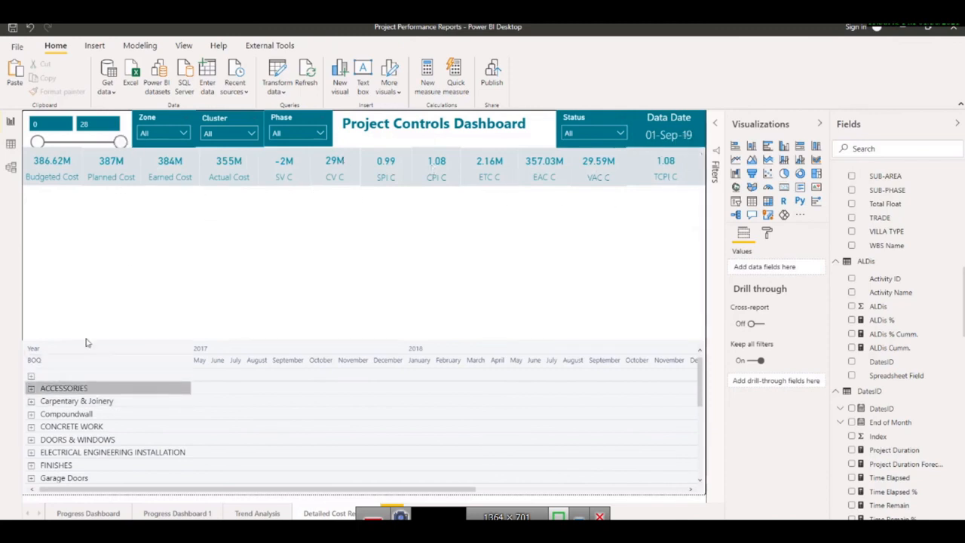
Step: Format the matrix's column headers with a dark teal background and a white font
{"action": "left_click", "coordinate": [27, 350]}
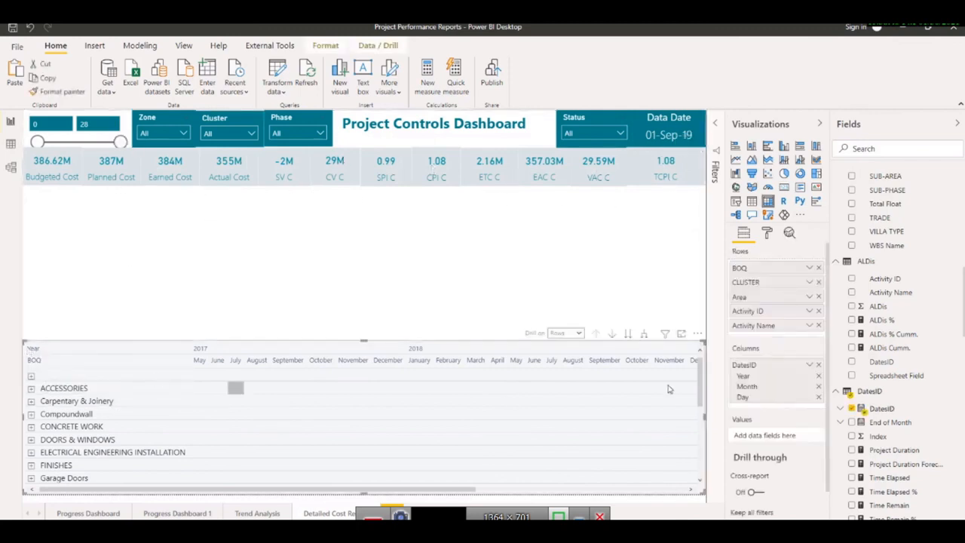
{"action": "left_click", "coordinate": [768, 234]}
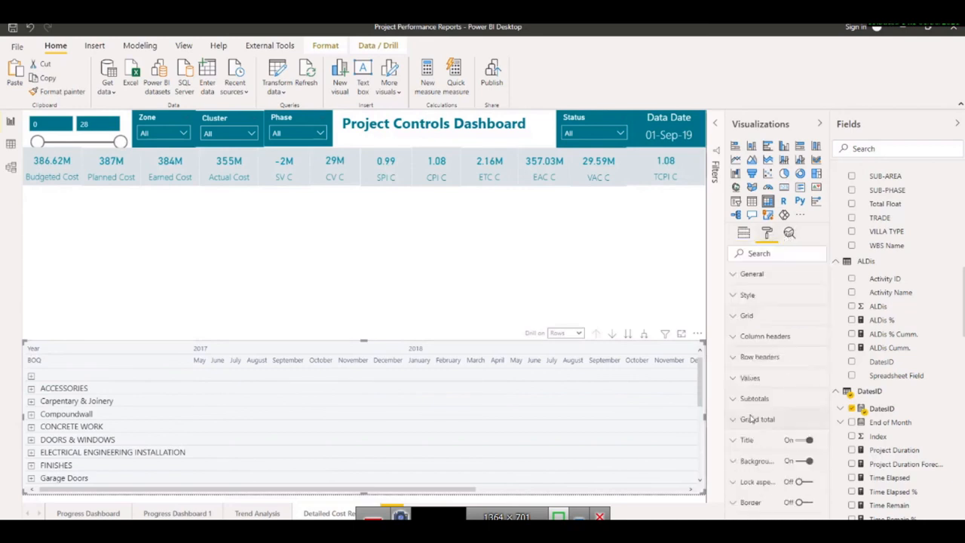
{"action": "left_click", "coordinate": [736, 342]}
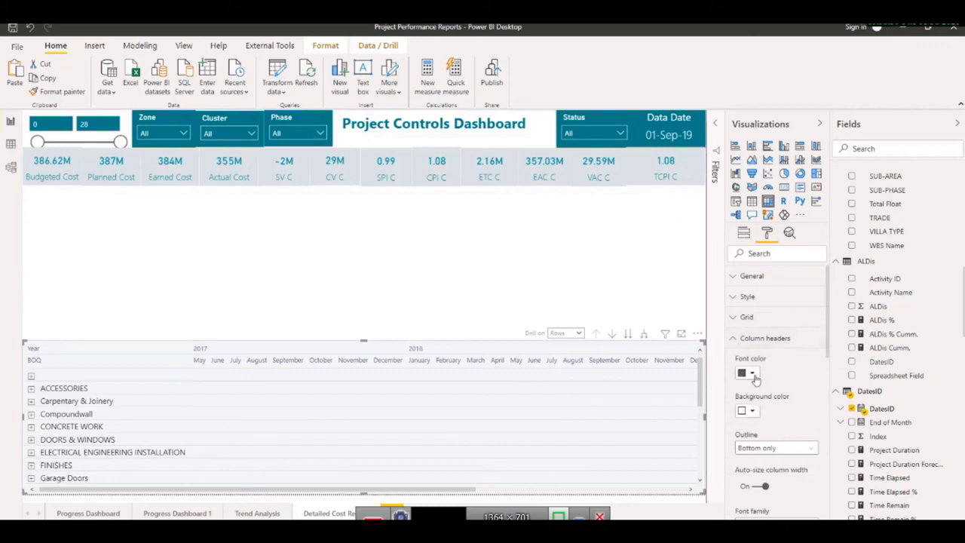
{"action": "left_click", "coordinate": [753, 374]}
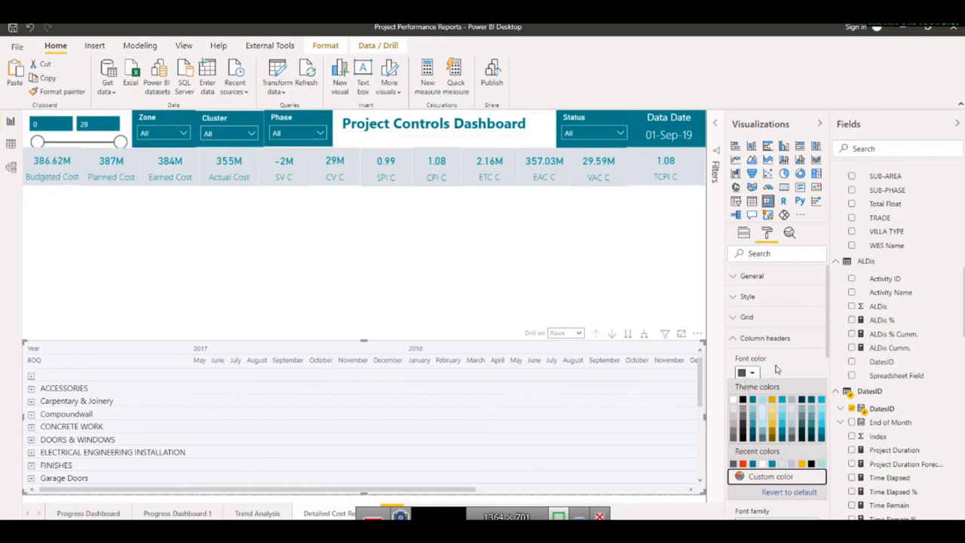
{"action": "left_click", "coordinate": [777, 369]}
{"action": "left_click", "coordinate": [752, 413]}
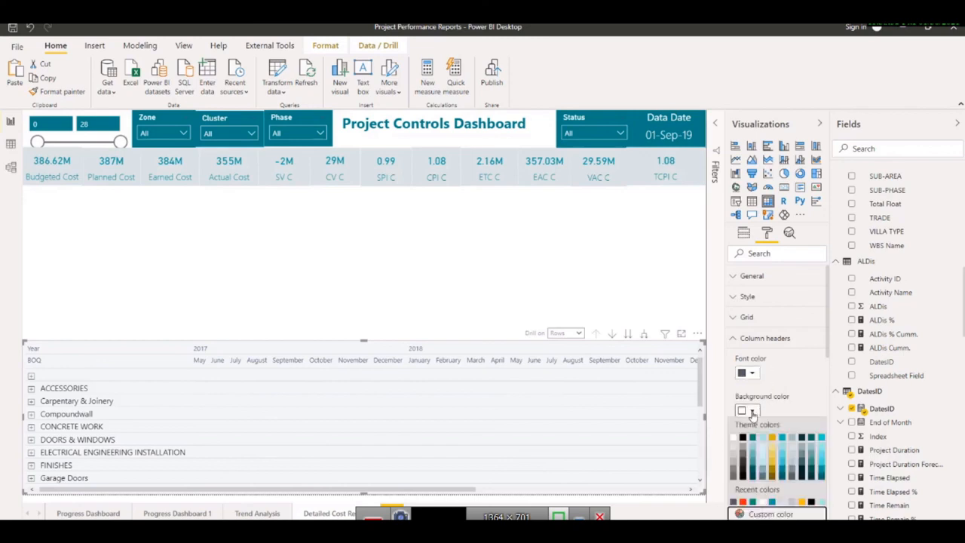
{"action": "left_click", "coordinate": [752, 439]}
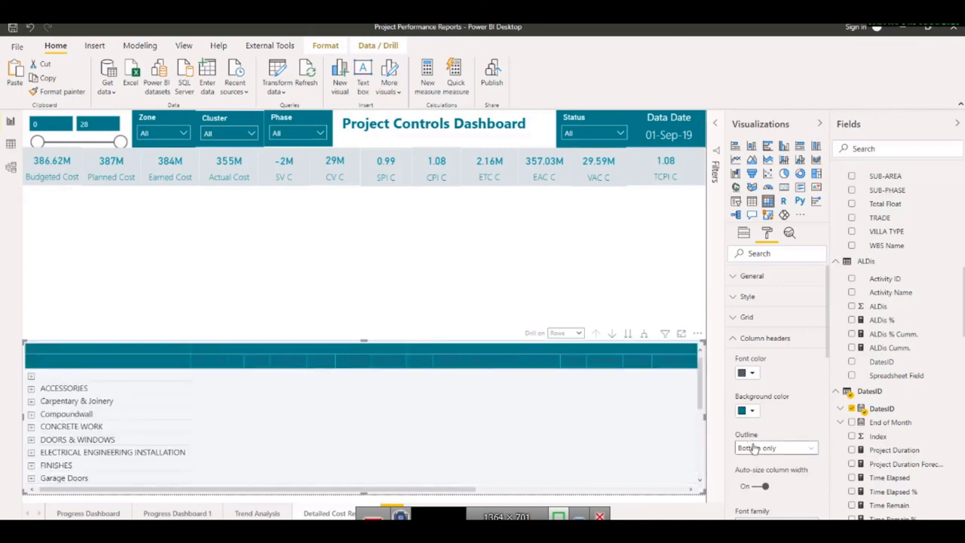
{"action": "left_click", "coordinate": [752, 375]}
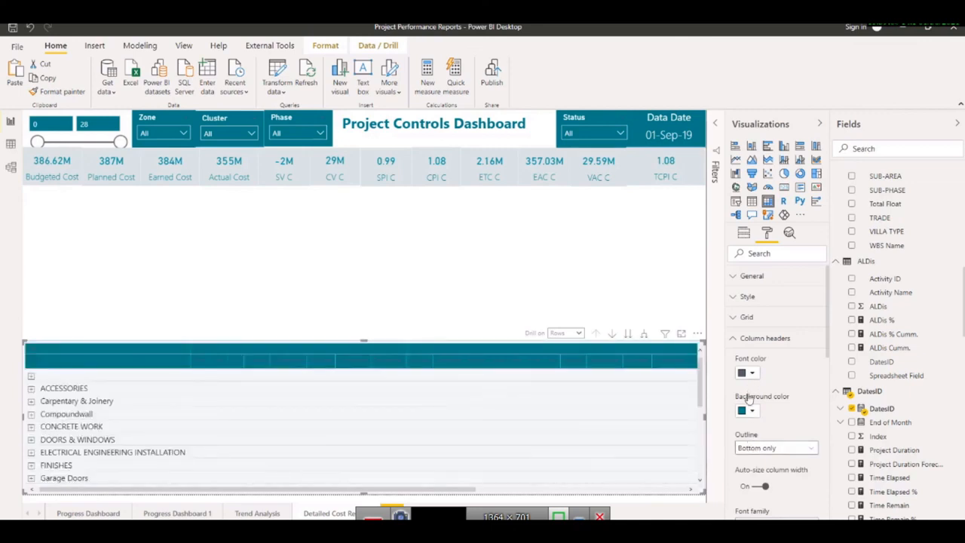
{"action": "left_click", "coordinate": [733, 401]}
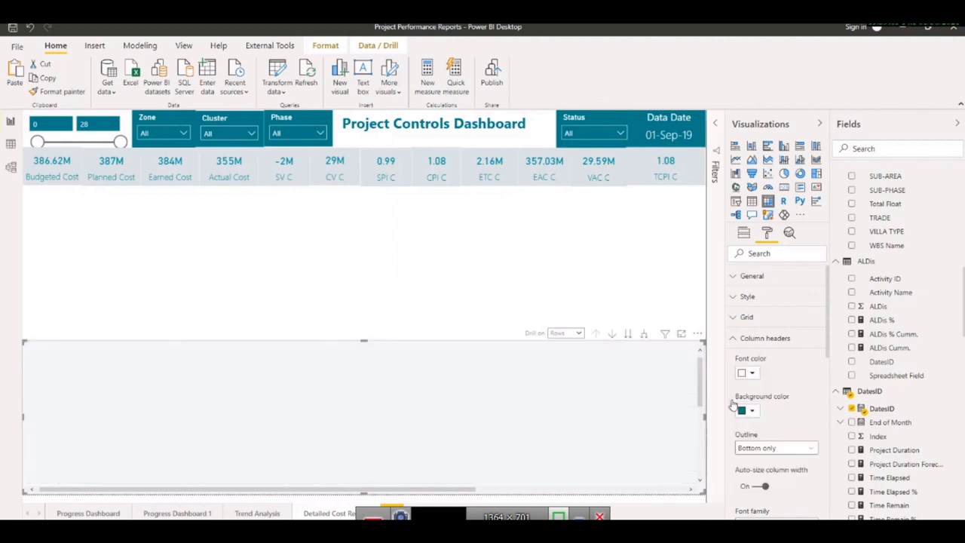
{"action": "left_click", "coordinate": [735, 341]}
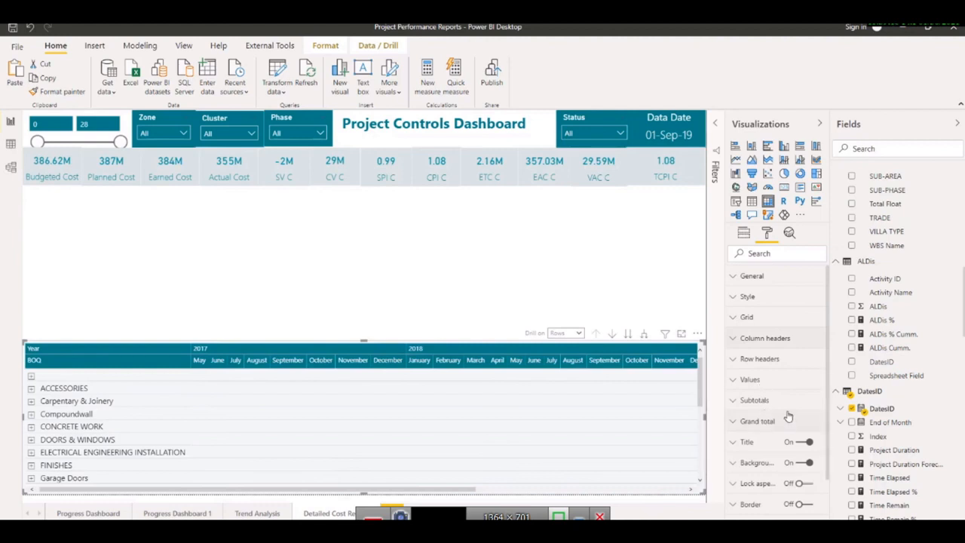
Step: Open the formatting options for the matrix's row headers
{"action": "left_click", "coordinate": [739, 361]}
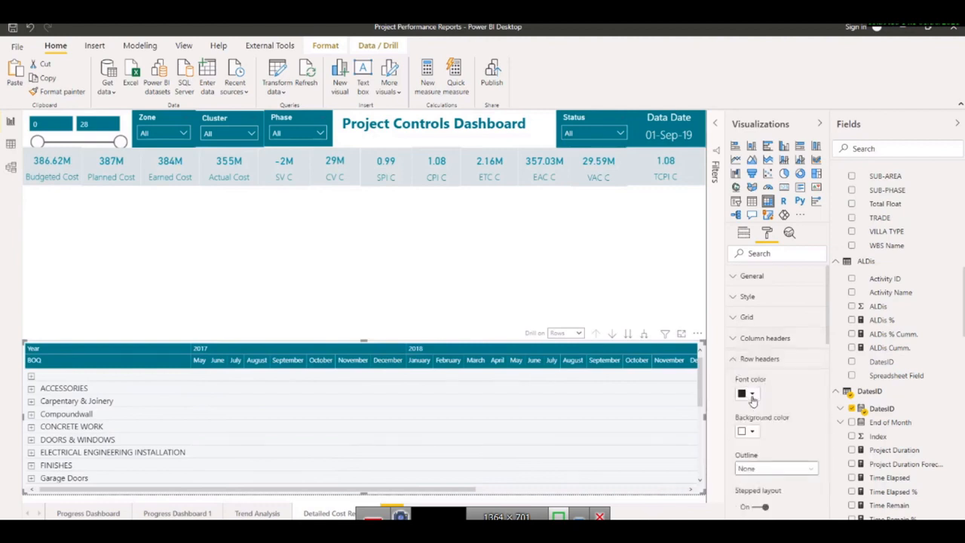
Step: Format the matrix row headers with a white font and a dark teal background matching the column headers
{"action": "left_click", "coordinate": [752, 394]}
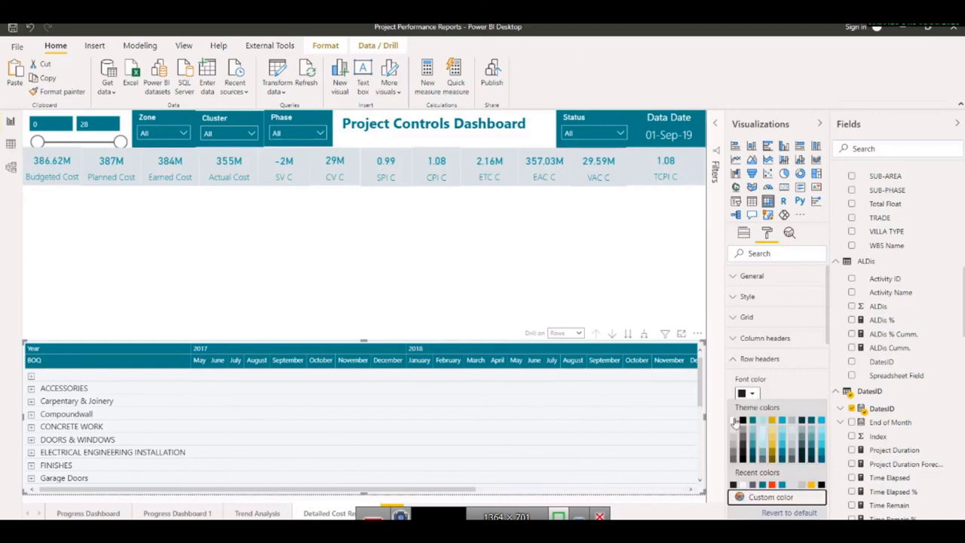
{"action": "left_click", "coordinate": [737, 421]}
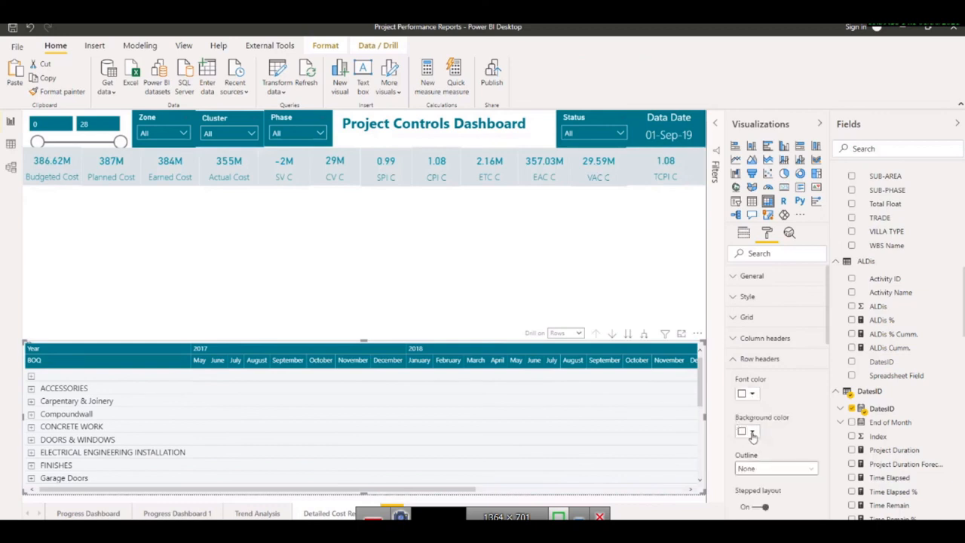
{"action": "left_click", "coordinate": [753, 434]}
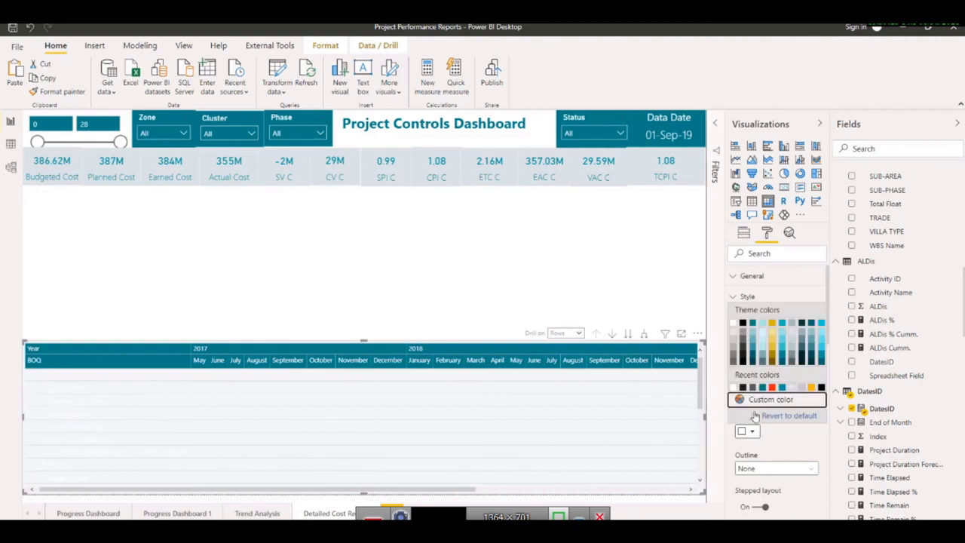
{"action": "left_click", "coordinate": [755, 329]}
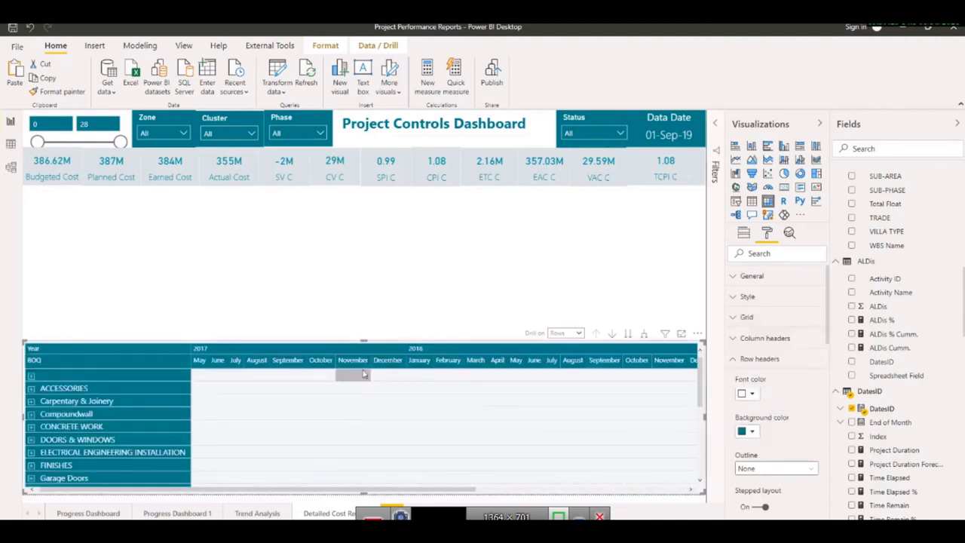
{"action": "scroll", "coordinate": [139, 413], "scroll_direction": "down", "scroll_amount": 4}
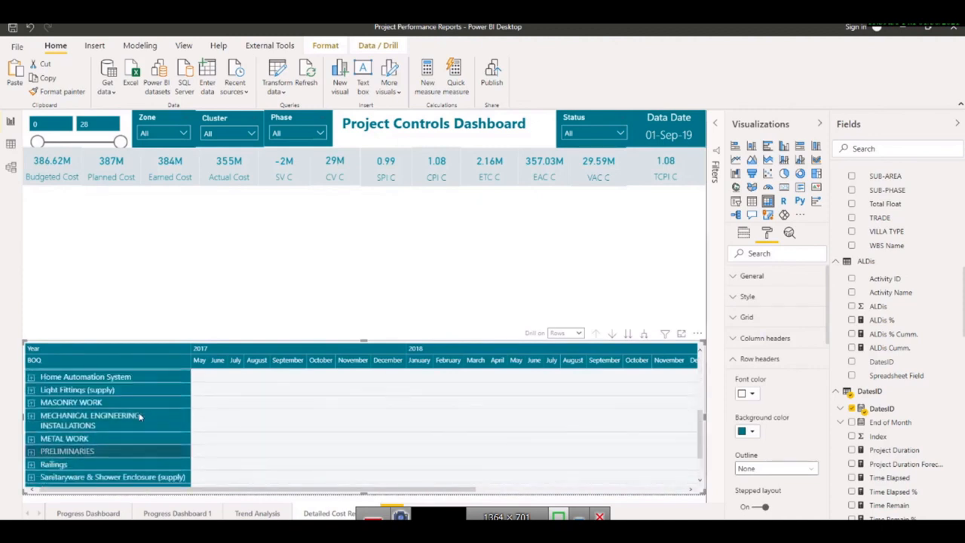
{"action": "scroll", "coordinate": [139, 412], "scroll_direction": "up", "scroll_amount": 4}
{"action": "left_click", "coordinate": [730, 363]}
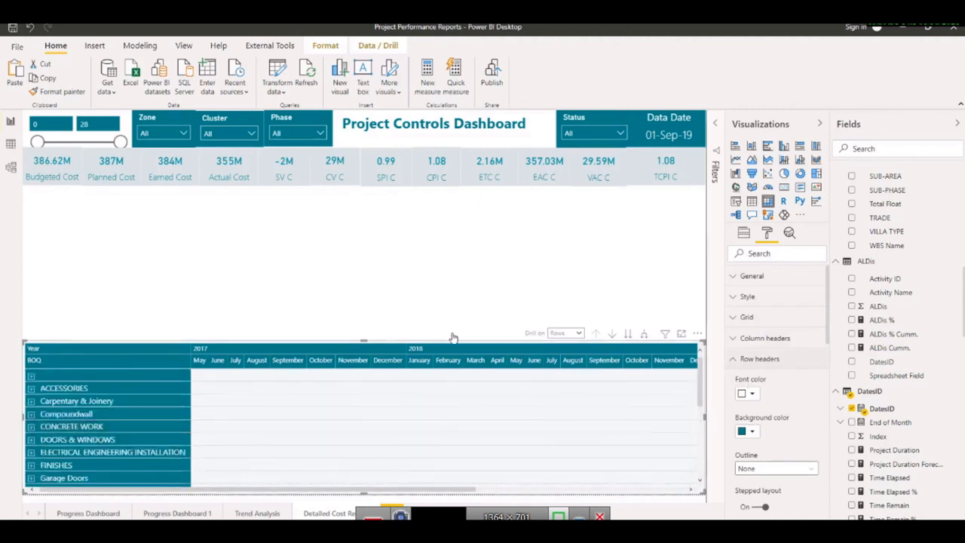
Step: Extend the matrix upward into the blank area and expand all its rows down to the Activity Name level
{"action": "left_click_drag", "start_coordinate": [365, 341], "coordinate": [369, 293]}
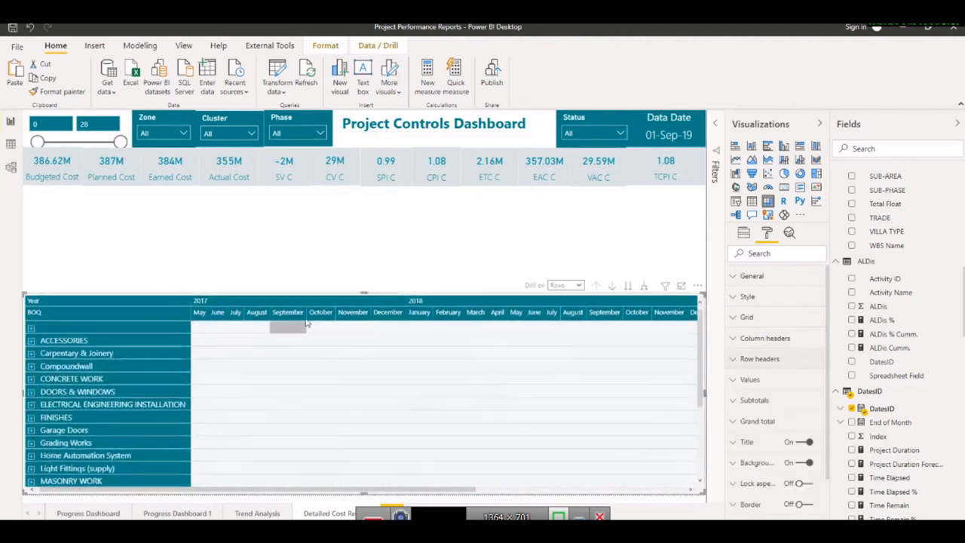
{"action": "left_click", "coordinate": [645, 288]}
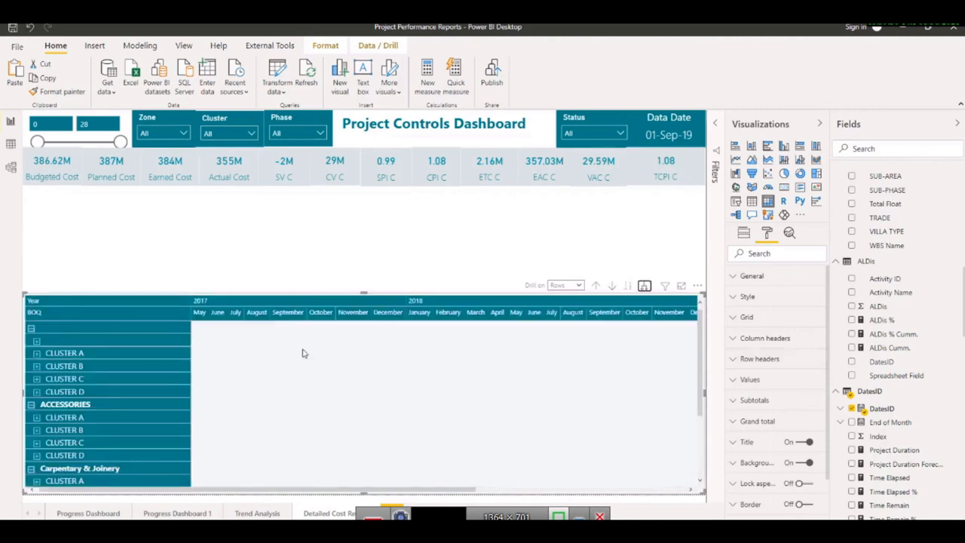
{"action": "left_click", "coordinate": [645, 288]}
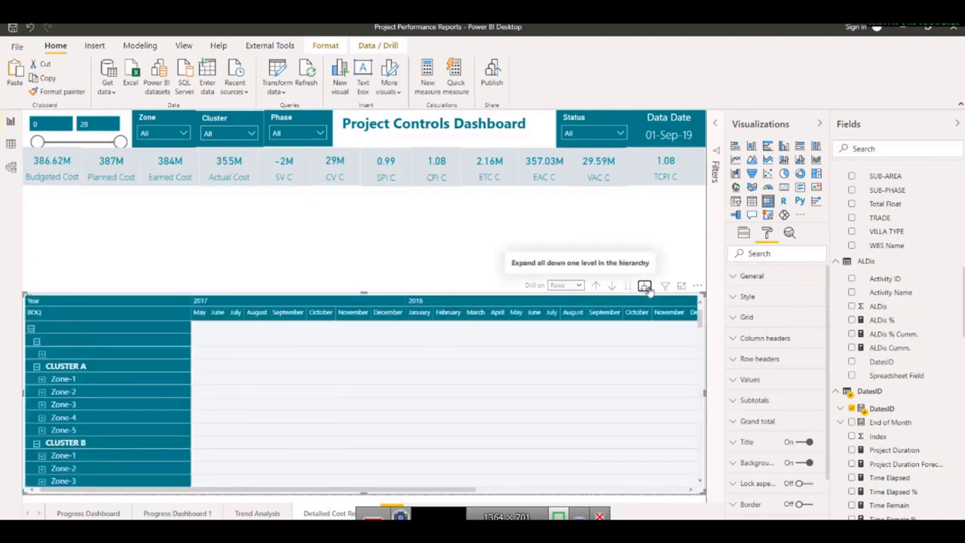
{"action": "left_click", "coordinate": [645, 287]}
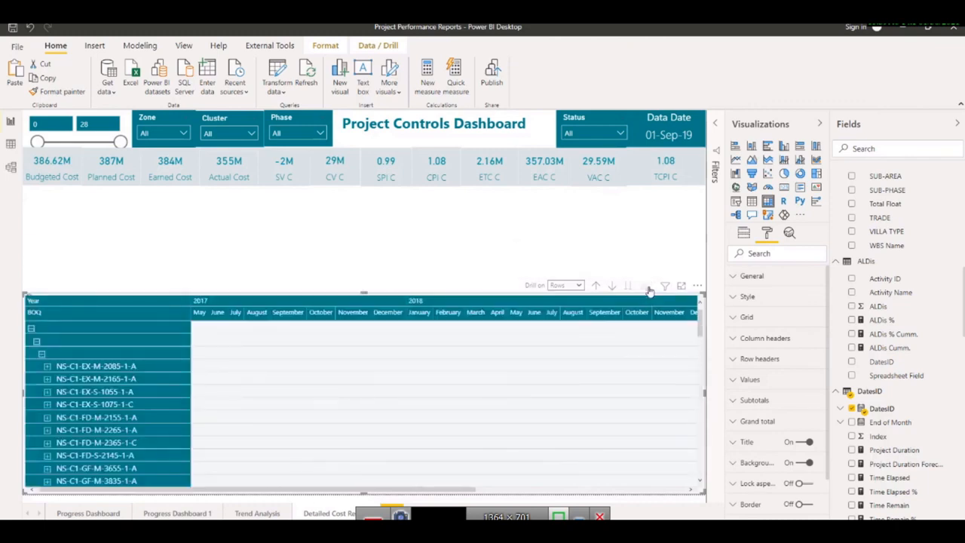
{"action": "left_click", "coordinate": [645, 287]}
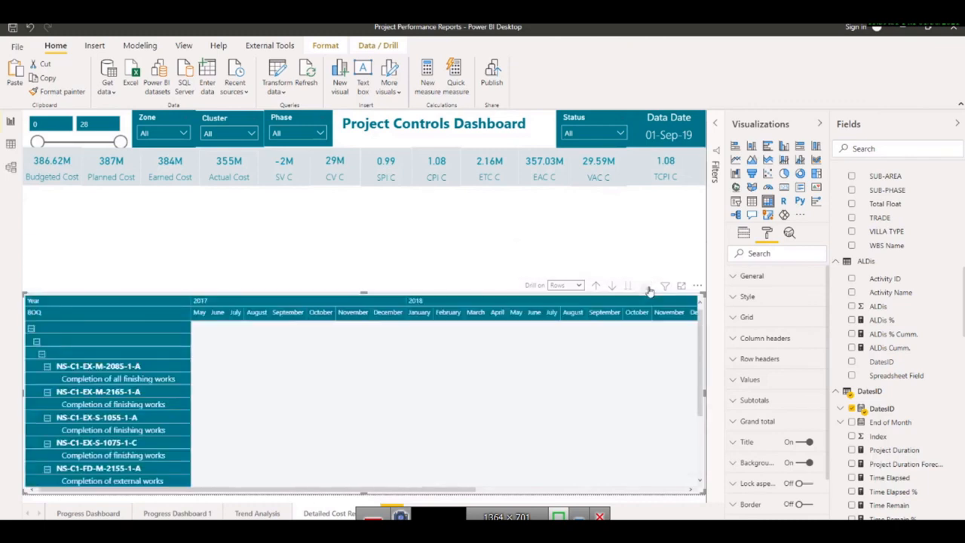
{"action": "scroll", "coordinate": [139, 453], "scroll_direction": "down", "scroll_amount": 5}
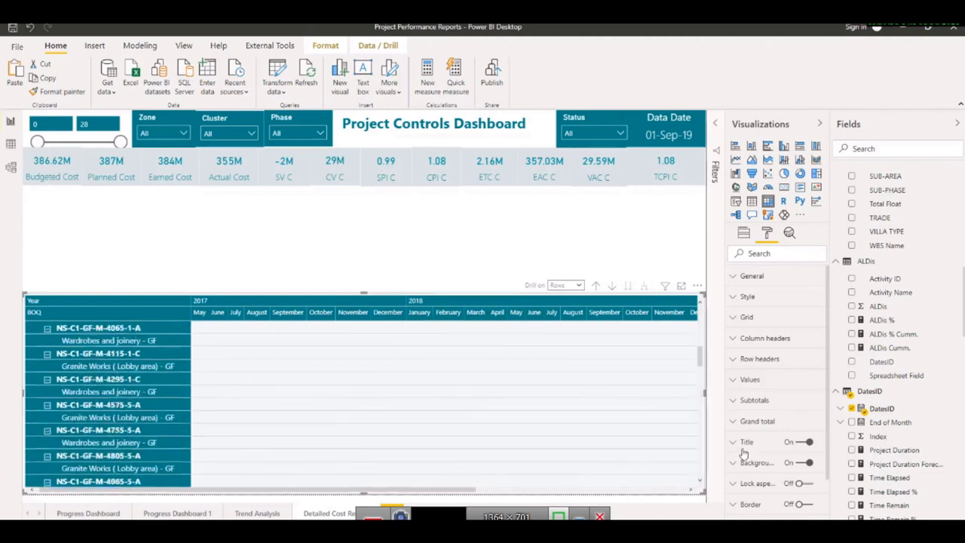
Step: Add the SV % C measure from the EVCDis table to the matrix values
{"action": "left_click", "coordinate": [738, 381]}
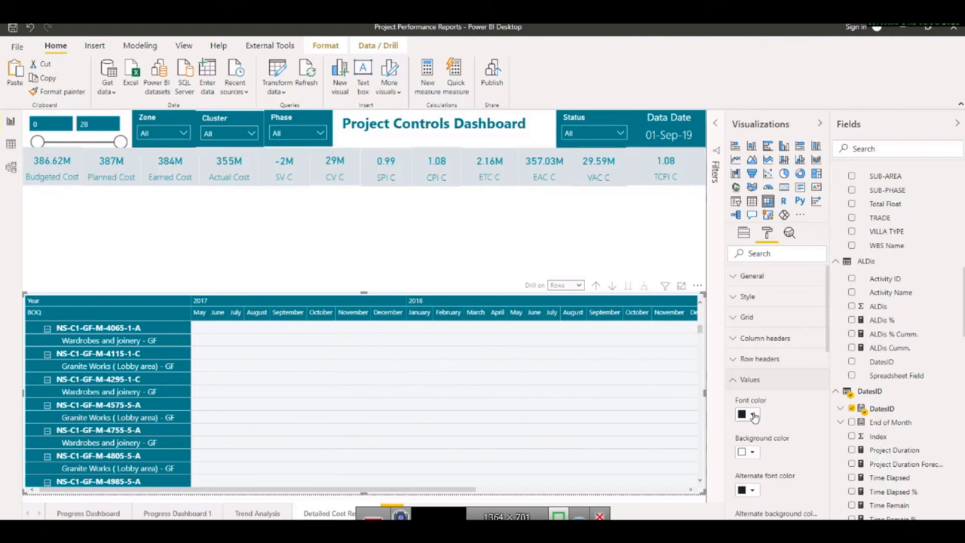
{"action": "left_click", "coordinate": [743, 234]}
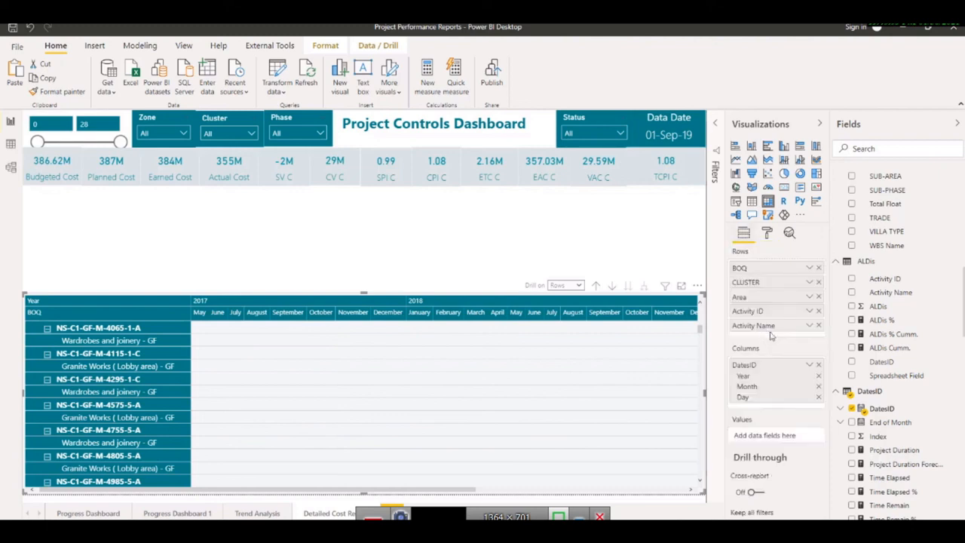
{"action": "scroll", "coordinate": [918, 409], "scroll_direction": "down", "scroll_amount": 3}
{"action": "scroll", "coordinate": [918, 409], "scroll_direction": "down", "scroll_amount": 2}
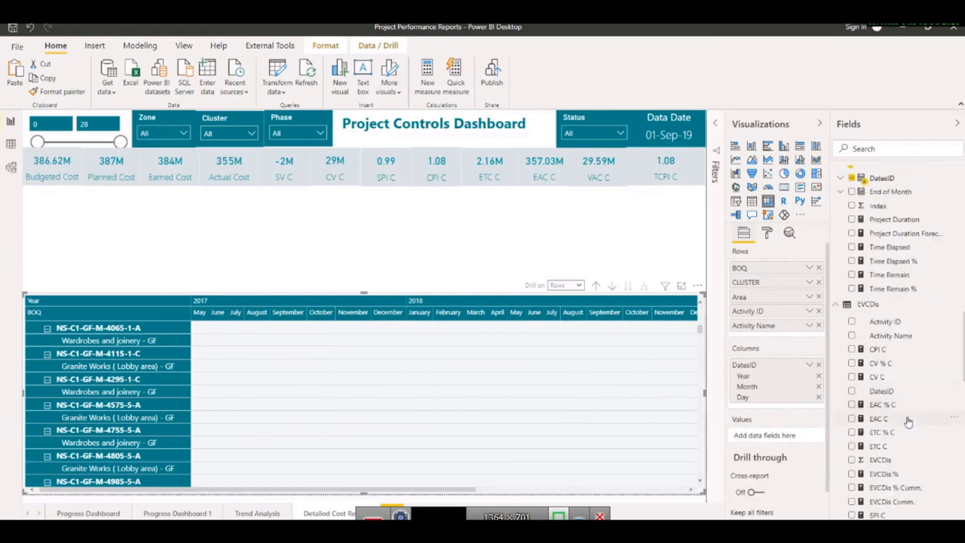
{"action": "scroll", "coordinate": [908, 423], "scroll_direction": "down", "scroll_amount": 2}
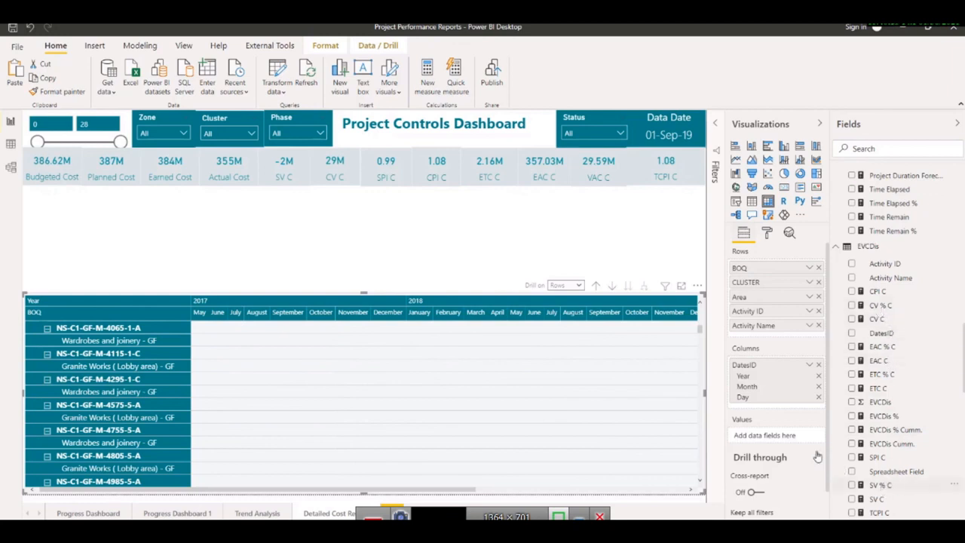
{"action": "mouse_move", "coordinate": [877, 485]}
{"action": "left_mouse_down"}
{"action": "mouse_move", "coordinate": [743, 394]}
{"action": "mouse_move", "coordinate": [784, 447]}
{"action": "mouse_move", "coordinate": [852, 473]}
{"action": "mouse_move", "coordinate": [863, 462]}
{"action": "mouse_move", "coordinate": [887, 487]}
{"action": "left_mouse_up"}
{"action": "left_click_drag", "start_coordinate": [880, 489], "coordinate": [747, 433]}
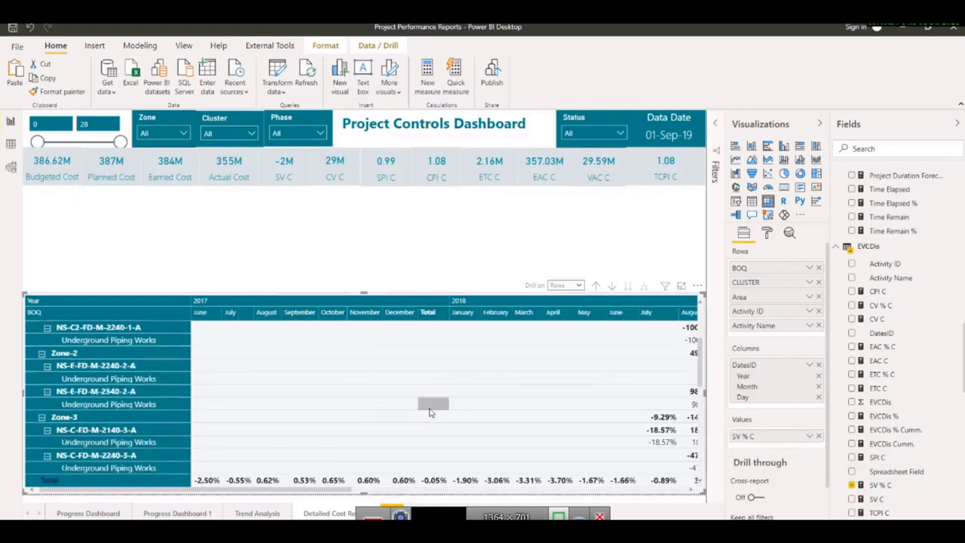
Step: Drill the matrix rows up to the cluster level and review SV % C across the 2017 to 2019 months
{"action": "scroll", "coordinate": [430, 424], "scroll_direction": "right", "scroll_amount": 1}
{"action": "scroll", "coordinate": [428, 427], "scroll_direction": "right", "scroll_amount": 5}
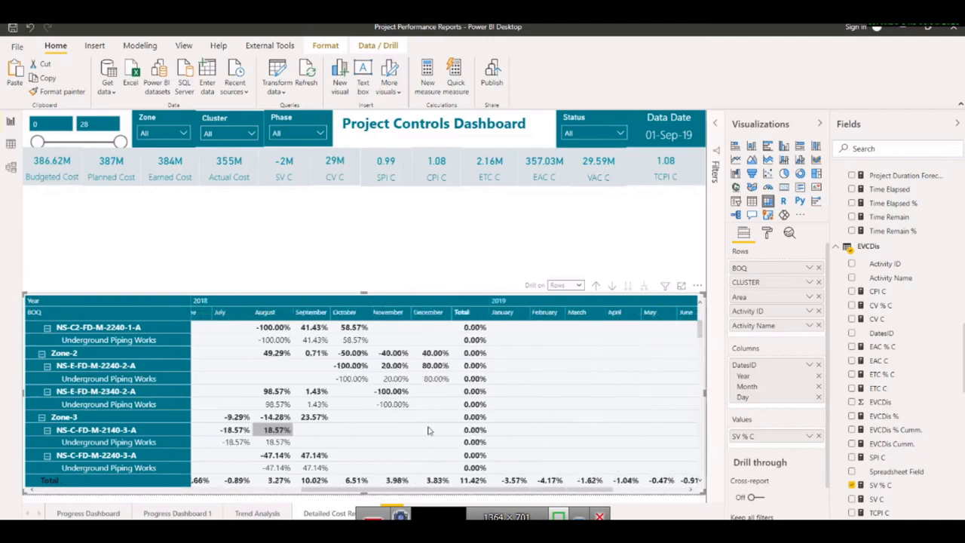
{"action": "scroll", "coordinate": [427, 433], "scroll_direction": "left", "scroll_amount": 5}
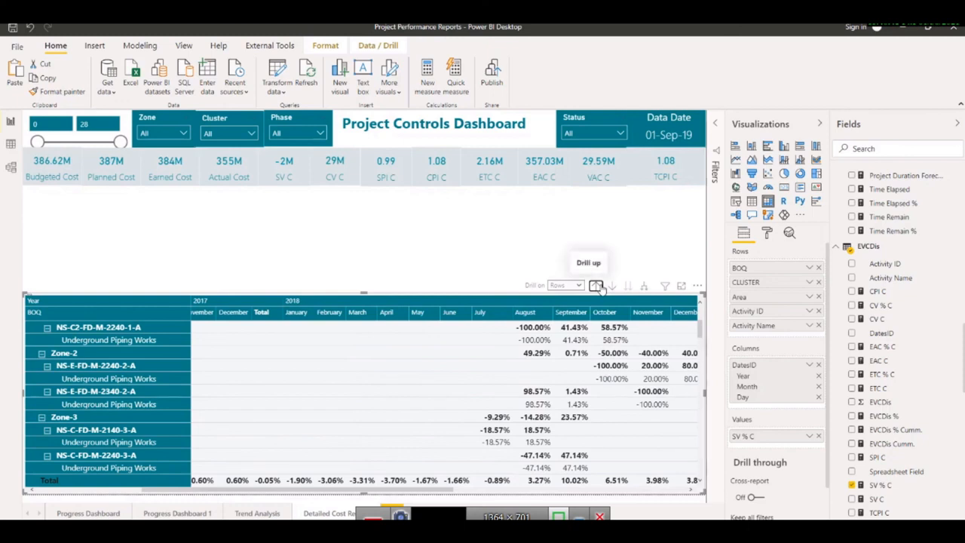
{"action": "left_click", "coordinate": [596, 286]}
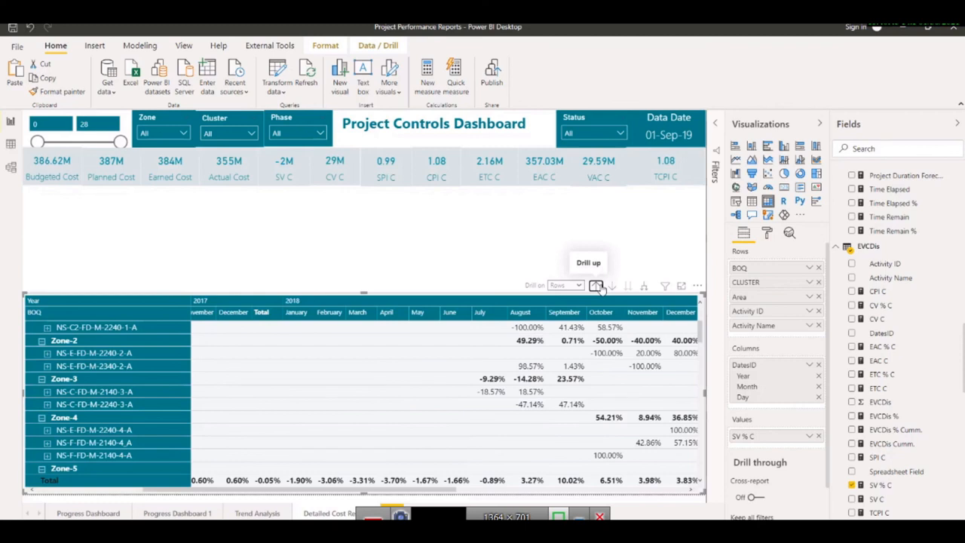
{"action": "left_click", "coordinate": [596, 286]}
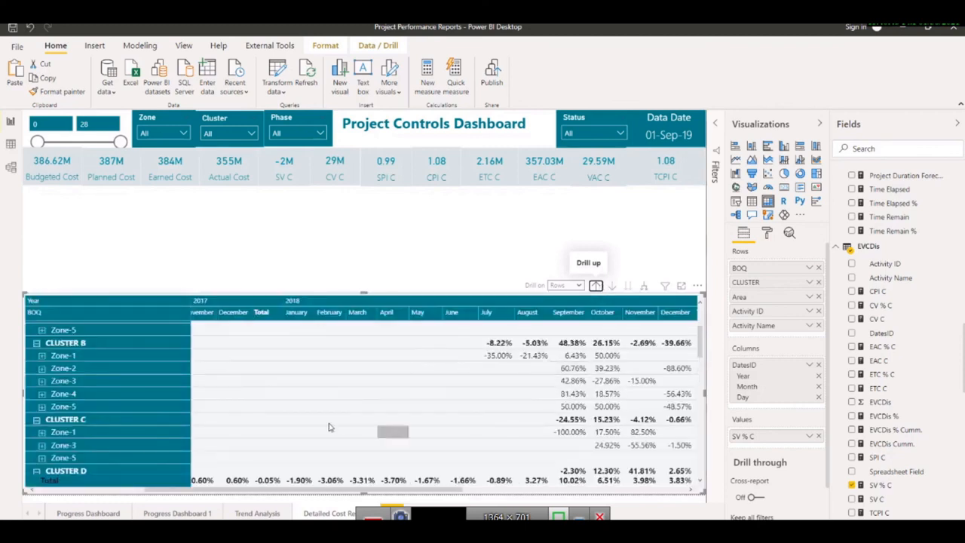
{"action": "scroll", "coordinate": [320, 449], "scroll_direction": "right", "scroll_amount": 10}
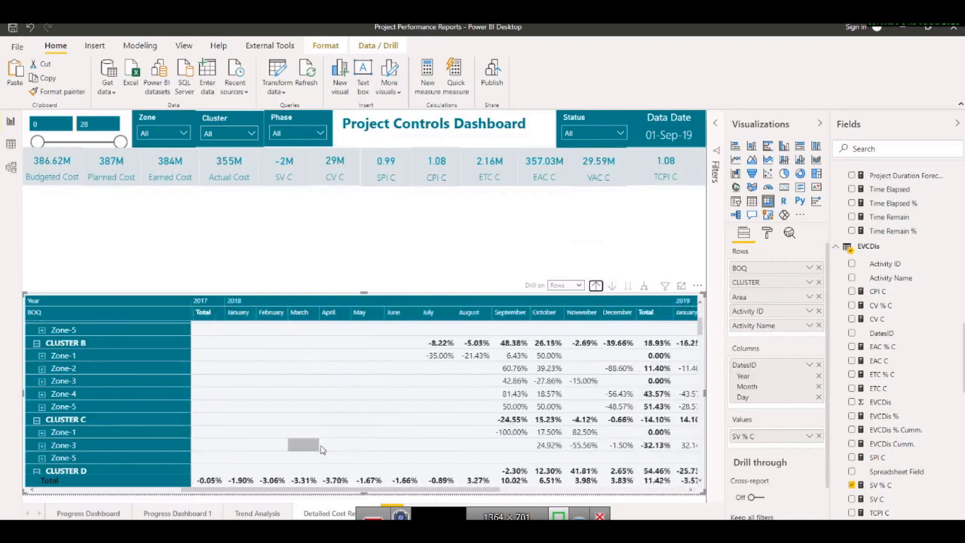
{"action": "scroll", "coordinate": [320, 449], "scroll_direction": "right", "scroll_amount": 3}
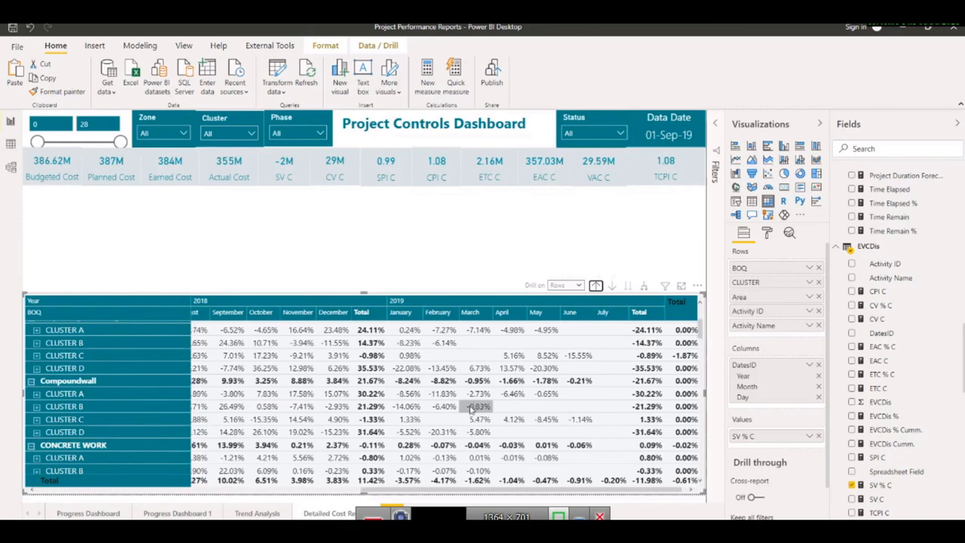
{"action": "scroll", "coordinate": [471, 408], "scroll_direction": "left", "scroll_amount": 5}
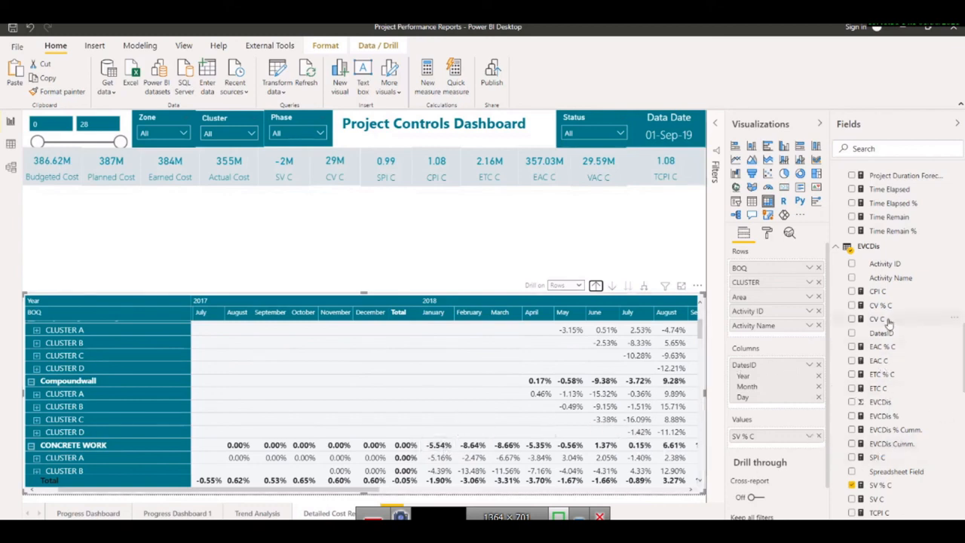
Step: Add the CV C measure from the EVCDis table to the matrix values after SV % C
{"action": "left_click_drag", "start_coordinate": [888, 323], "coordinate": [748, 448]}
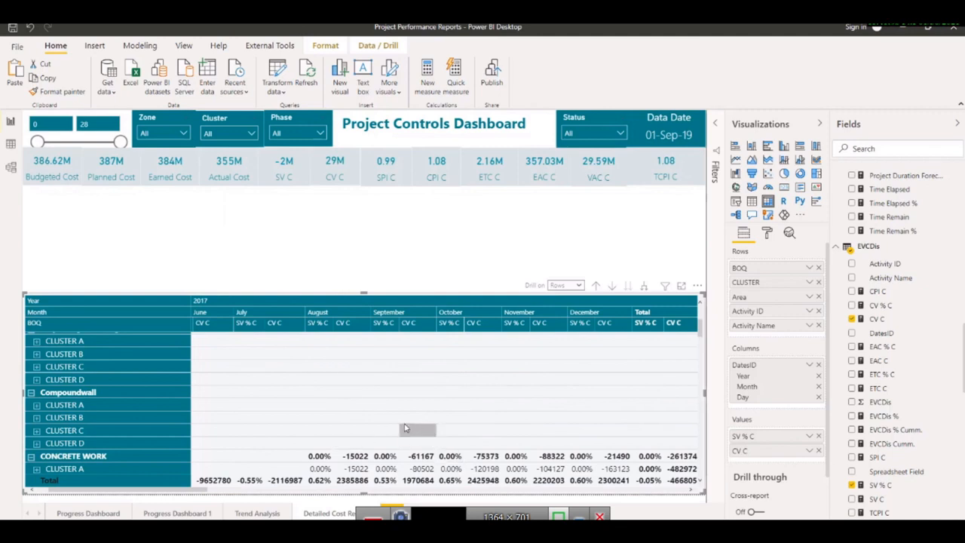
{"action": "scroll", "coordinate": [400, 430], "scroll_direction": "down", "scroll_amount": 3}
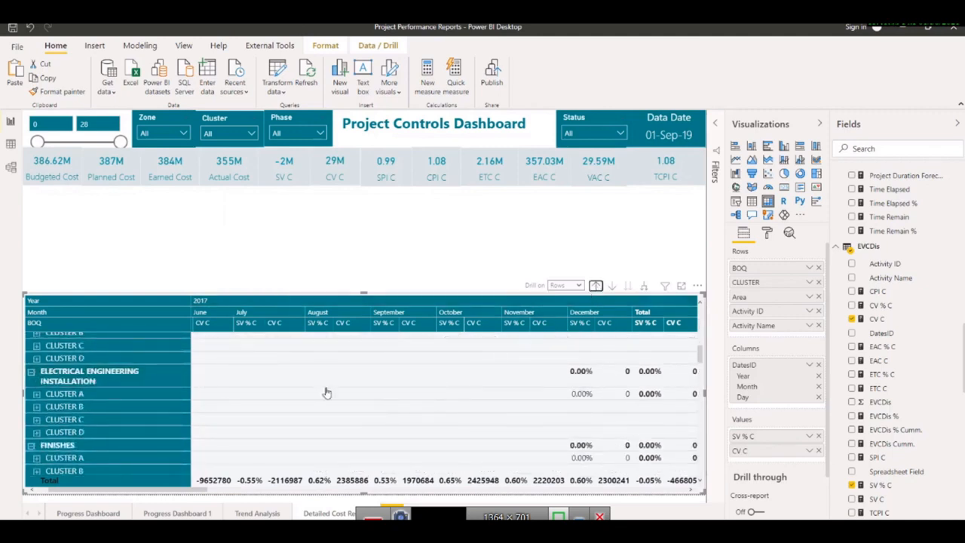
Step: Examine the monthly SV % C and CV C figures by BOQ, cross-filtering by ELECTRICAL ENGINEERING INSTALLATION and clearing the selection
{"action": "left_click", "coordinate": [212, 398]}
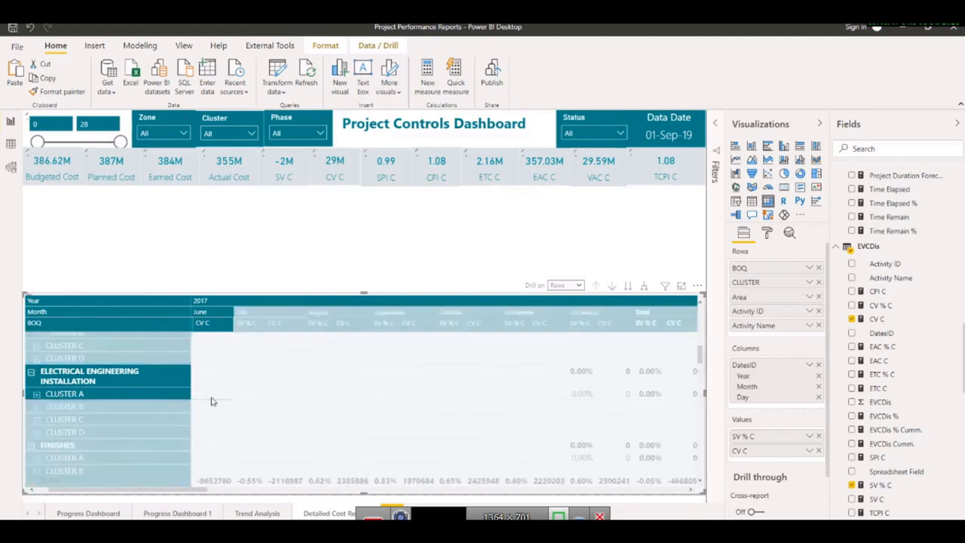
{"action": "left_click", "coordinate": [140, 372]}
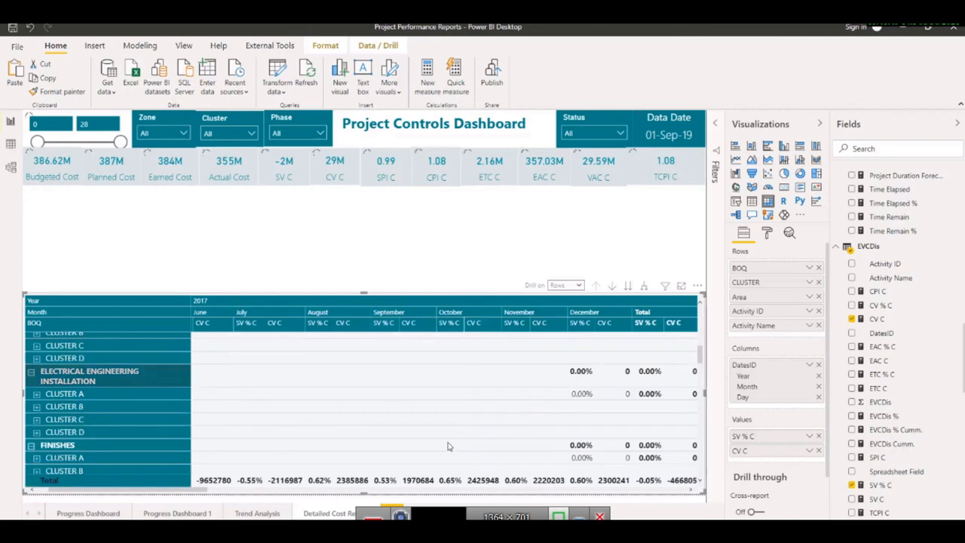
{"action": "left_click", "coordinate": [414, 420]}
{"action": "scroll", "coordinate": [415, 424], "scroll_direction": "right", "scroll_amount": 1}
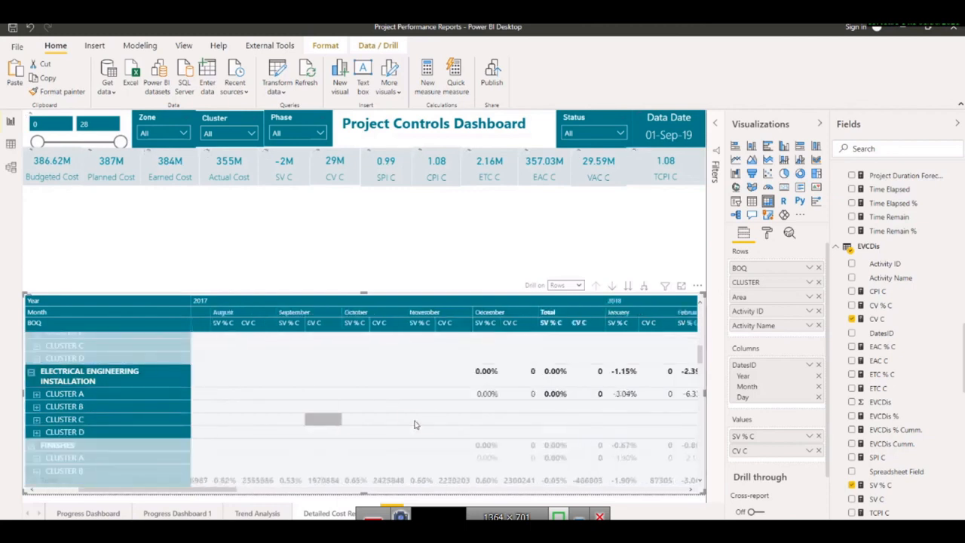
{"action": "scroll", "coordinate": [126, 389], "scroll_direction": "down", "scroll_amount": 3}
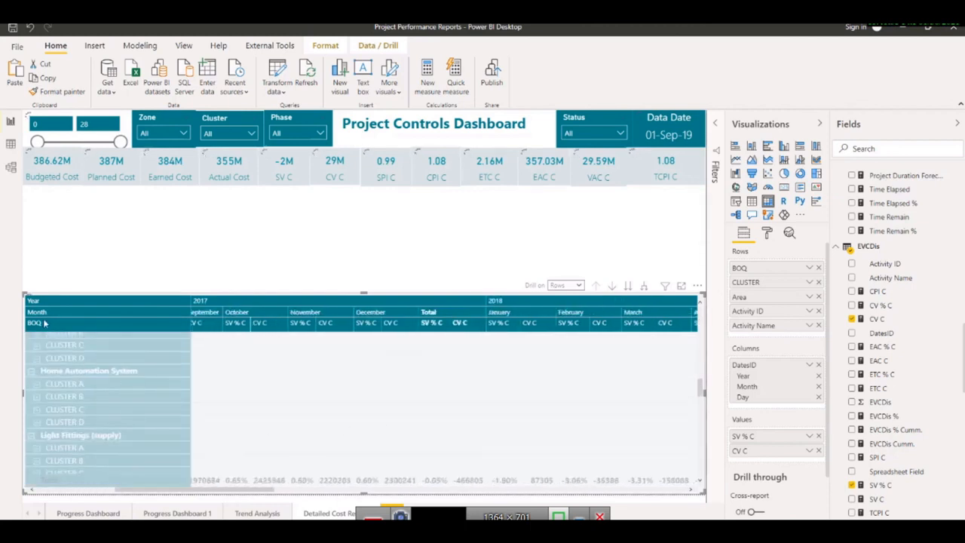
{"action": "scroll", "coordinate": [45, 322], "scroll_direction": "right", "scroll_amount": 2}
{"action": "scroll", "coordinate": [44, 323], "scroll_direction": "right", "scroll_amount": 2}
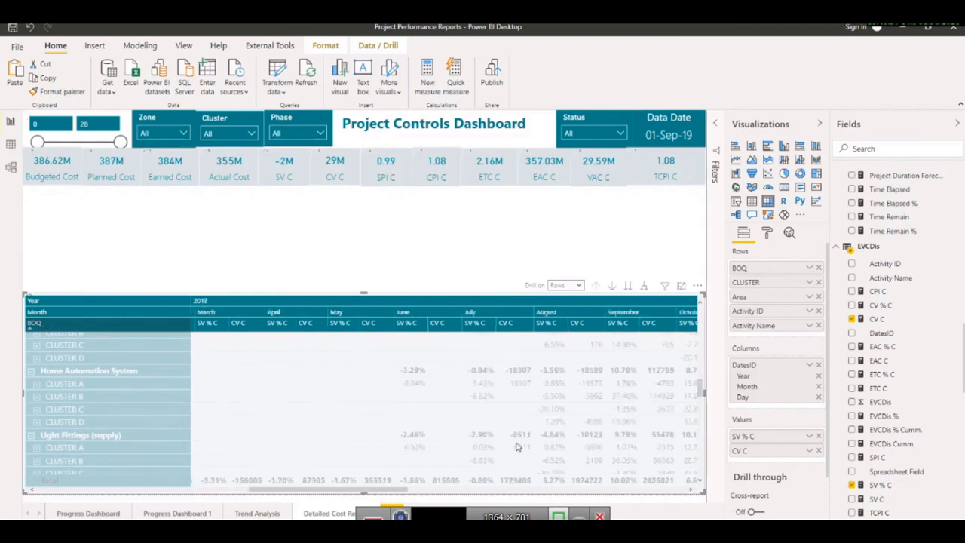
{"action": "scroll", "coordinate": [517, 448], "scroll_direction": "down", "scroll_amount": 5}
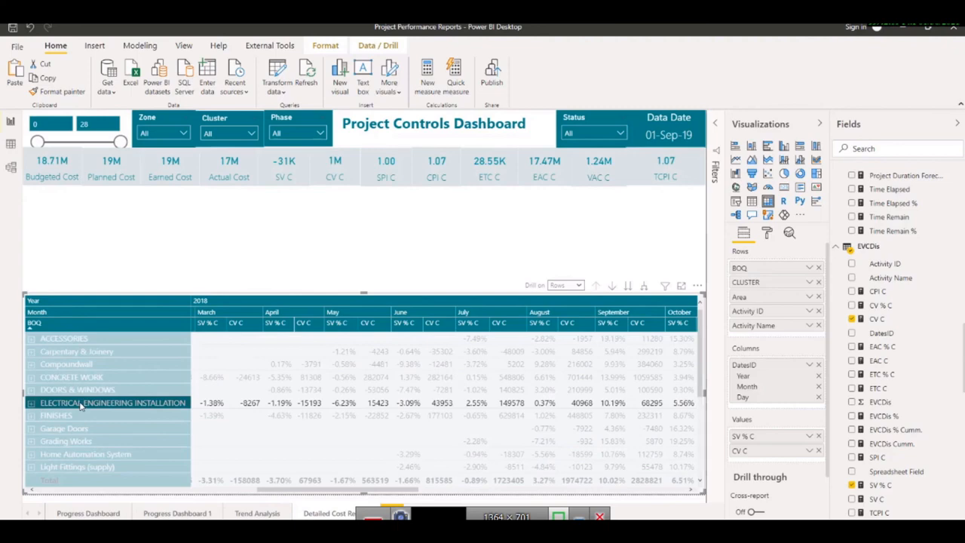
{"action": "left_click", "coordinate": [82, 404]}
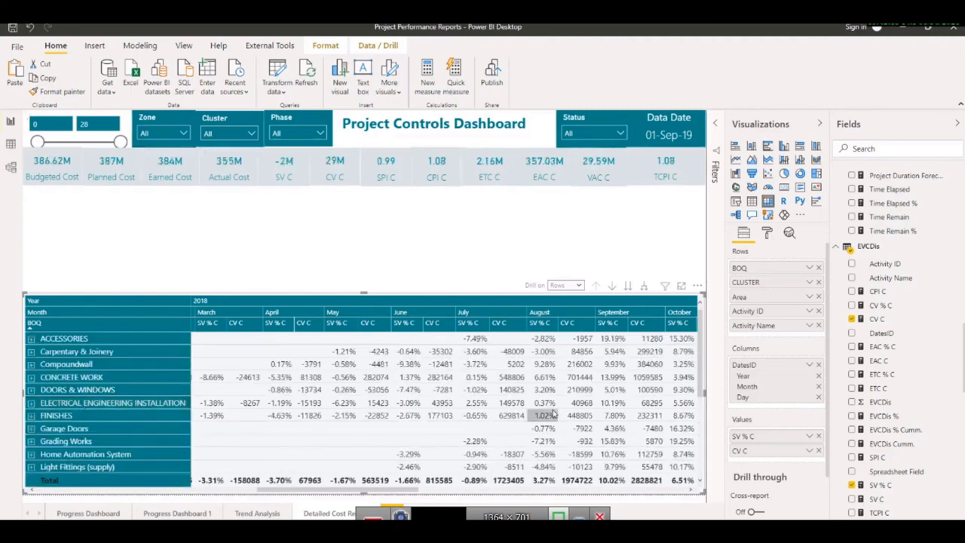
{"action": "scroll", "coordinate": [509, 402], "scroll_direction": "down", "scroll_amount": 2}
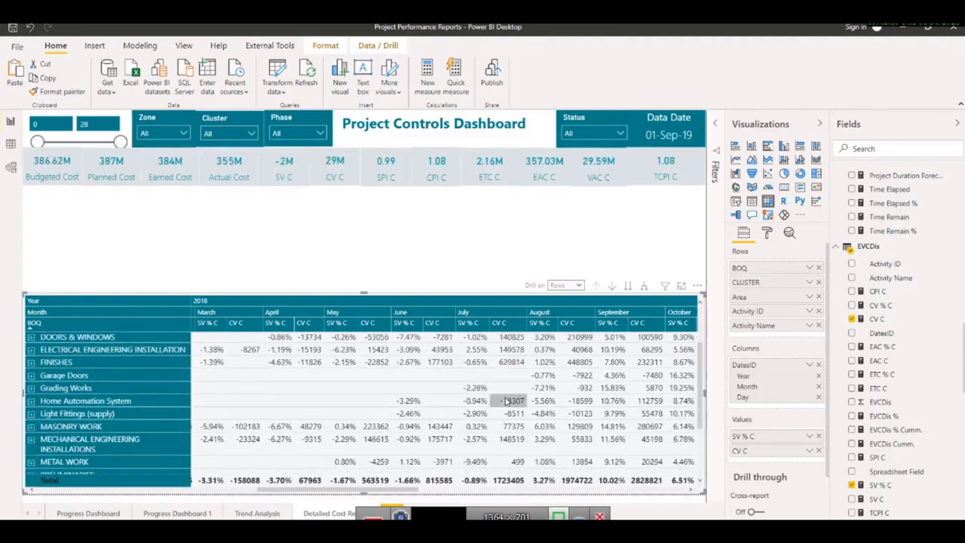
{"action": "scroll", "coordinate": [508, 401], "scroll_direction": "up", "scroll_amount": 3}
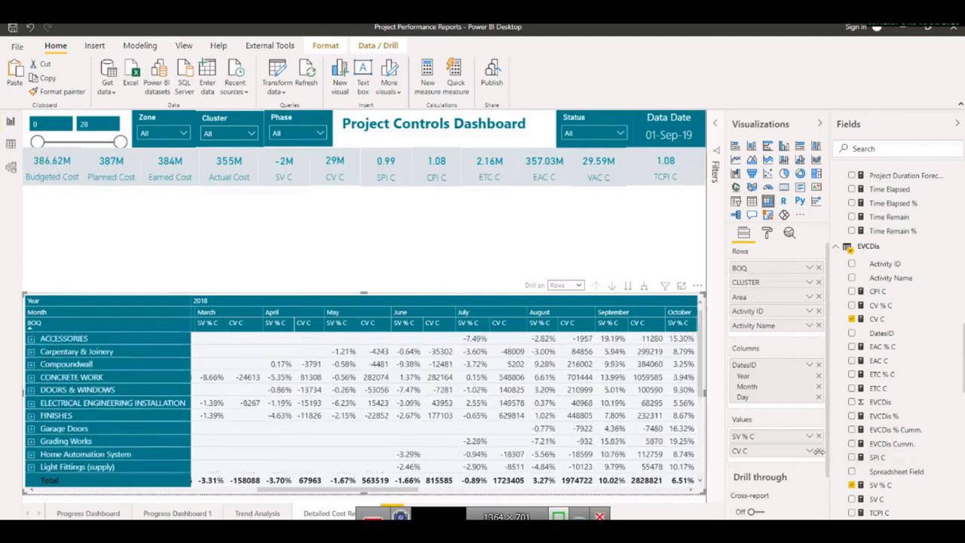
Step: Replace the CV C measure in the matrix values with CV % C from the EVCDis table
{"action": "left_click", "coordinate": [818, 451]}
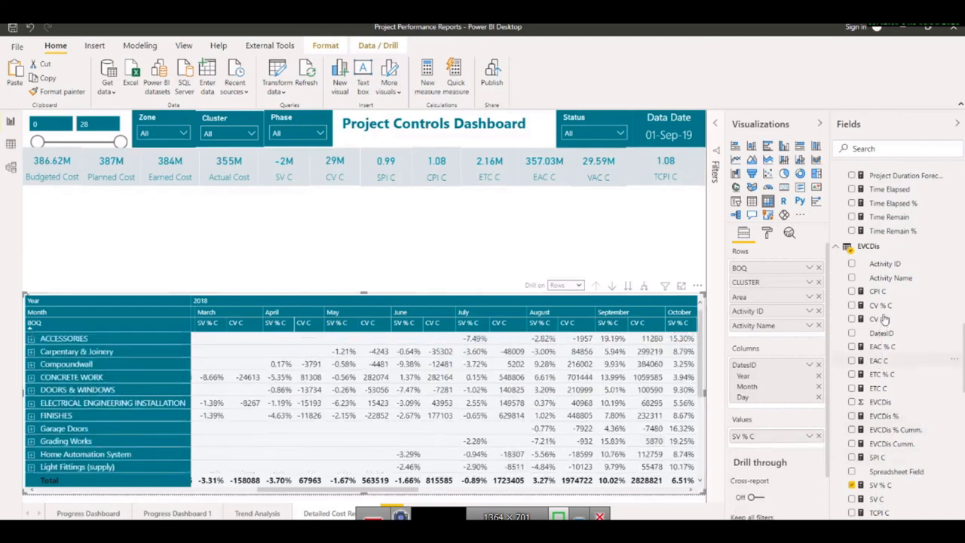
{"action": "scroll", "coordinate": [884, 321], "scroll_direction": "up", "scroll_amount": 1}
{"action": "left_click_drag", "start_coordinate": [878, 365], "coordinate": [745, 443]}
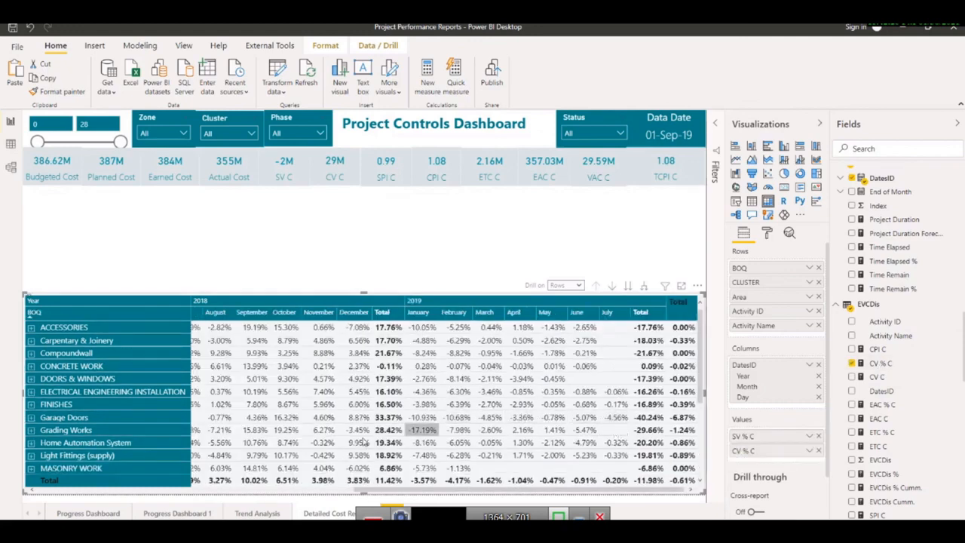
{"action": "scroll", "coordinate": [356, 443], "scroll_direction": "left", "scroll_amount": 5}
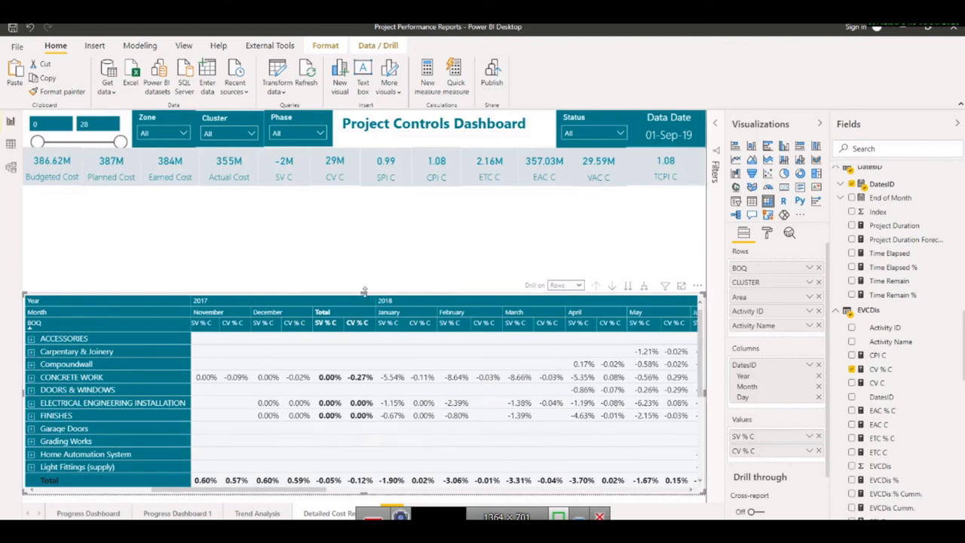
Step: Resize the matrix by extending its upper edge into the empty area below the KPI cards, keeping the full page width
{"action": "mouse_move", "coordinate": [364, 291]}
{"action": "left_mouse_down"}
{"action": "mouse_move", "coordinate": [364, 345]}
{"action": "mouse_move", "coordinate": [362, 303]}
{"action": "left_mouse_up"}
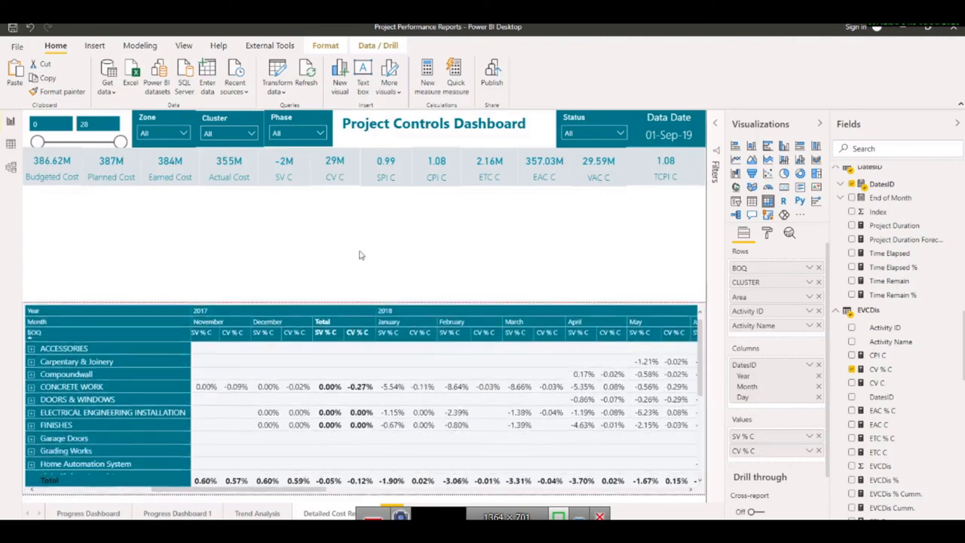
{"action": "left_click_drag", "start_coordinate": [360, 255], "coordinate": [359, 228]}
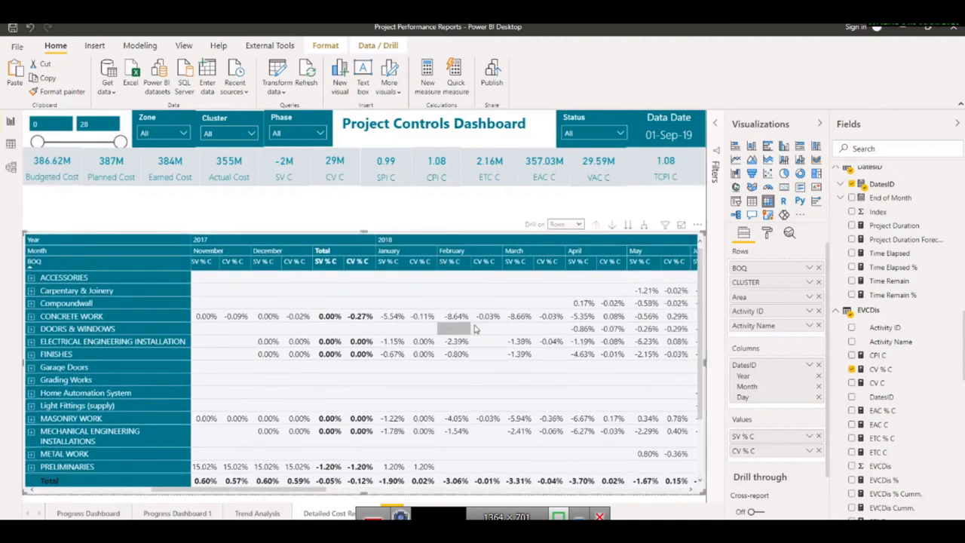
{"action": "left_click_drag", "start_coordinate": [703, 362], "coordinate": [615, 368]}
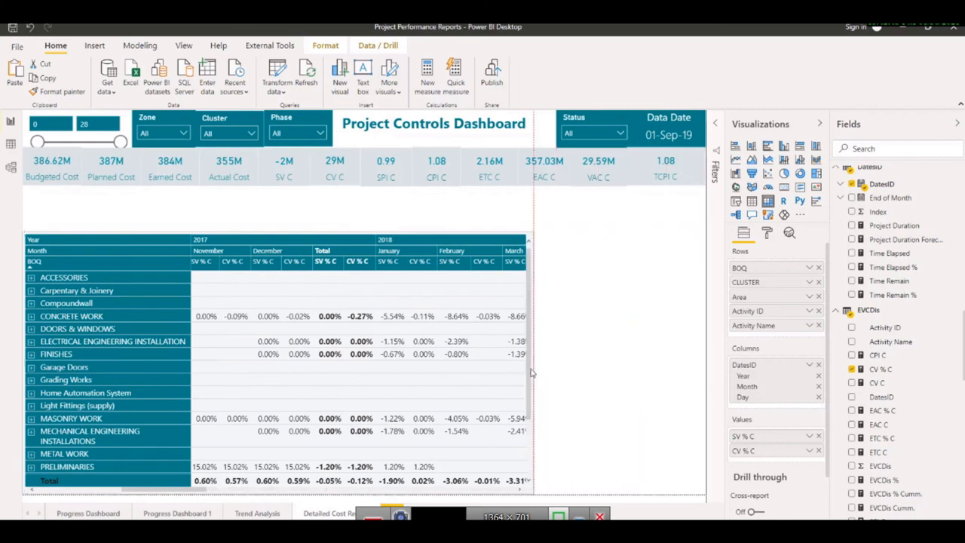
{"action": "left_click_drag", "start_coordinate": [531, 371], "coordinate": [709, 376]}
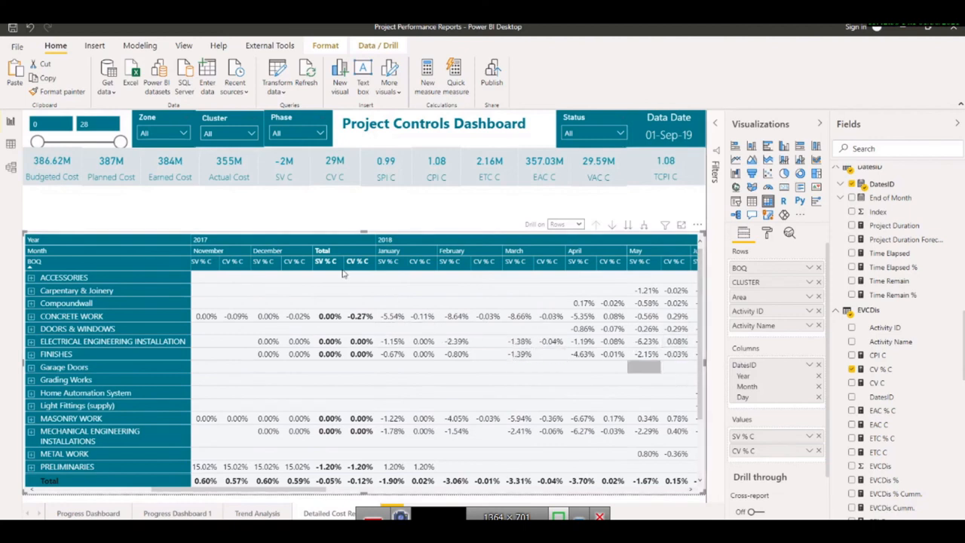
{"action": "left_click_drag", "start_coordinate": [365, 232], "coordinate": [367, 245]}
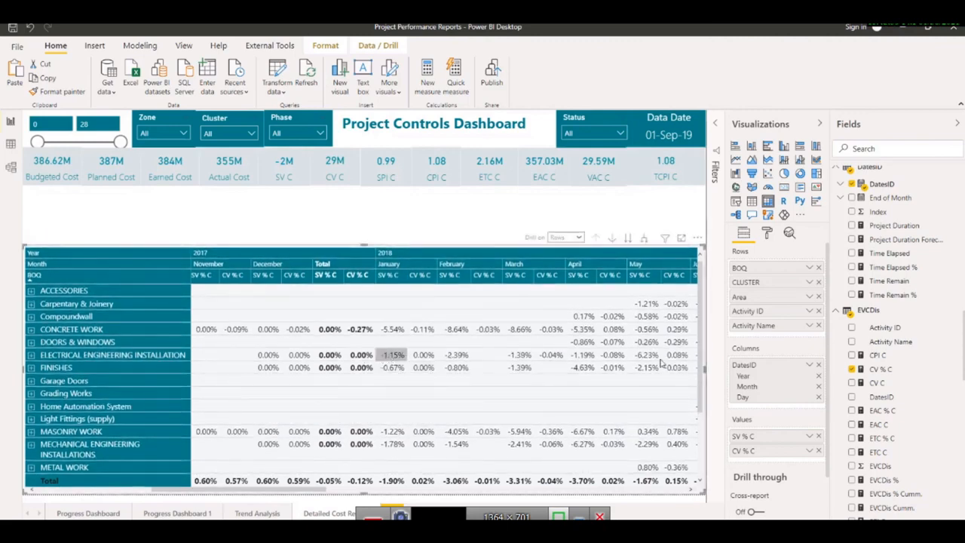
Step: Turn off the matrix's row subtotals and column subtotals in its formatting options
{"action": "left_click", "coordinate": [769, 234]}
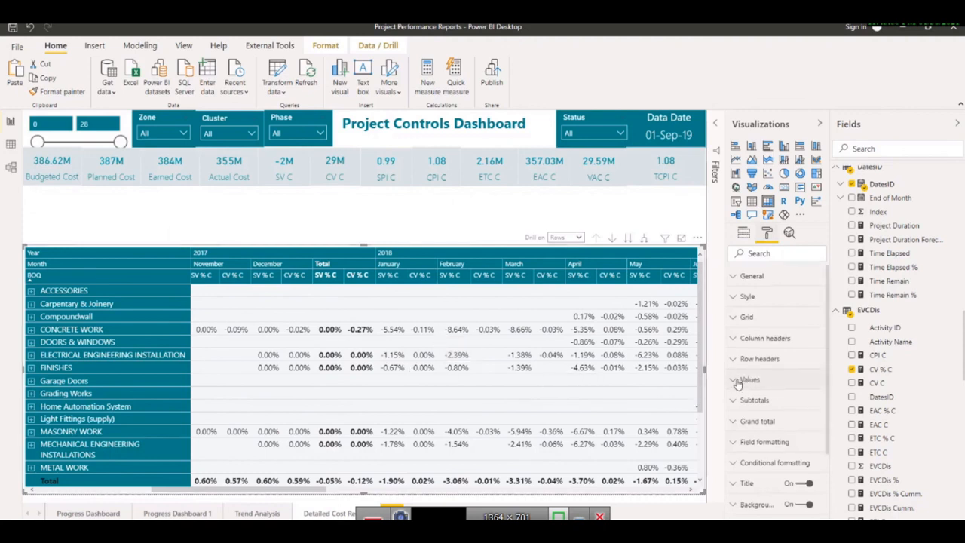
{"action": "left_click", "coordinate": [739, 381]}
{"action": "left_click", "coordinate": [739, 383]}
{"action": "left_click", "coordinate": [743, 400]}
{"action": "left_click", "coordinate": [757, 438]}
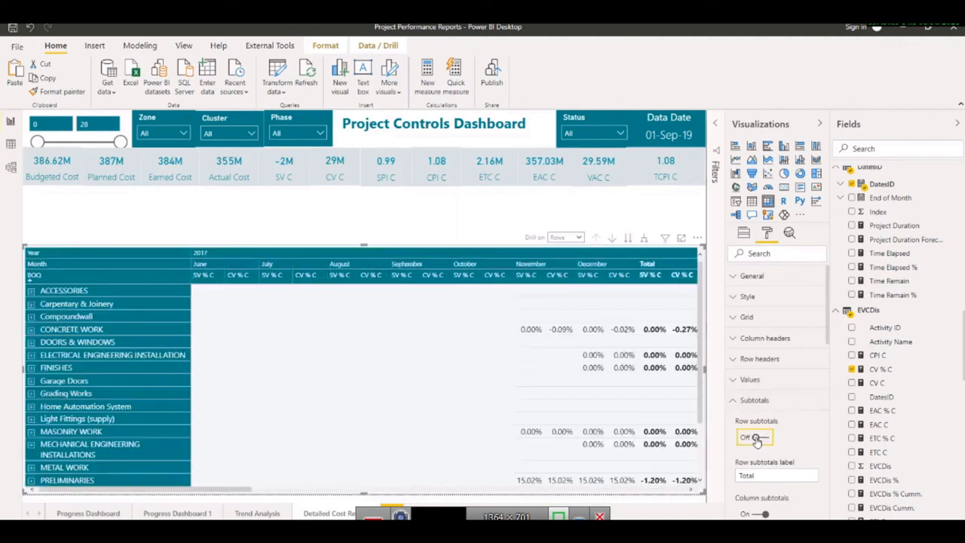
{"action": "scroll", "coordinate": [758, 438], "scroll_direction": "down", "scroll_amount": 1}
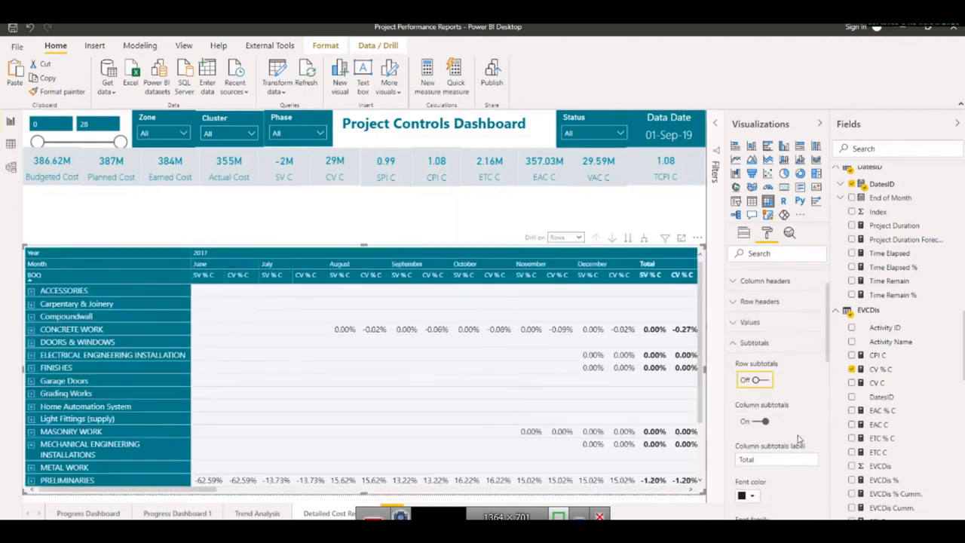
{"action": "left_click", "coordinate": [759, 426]}
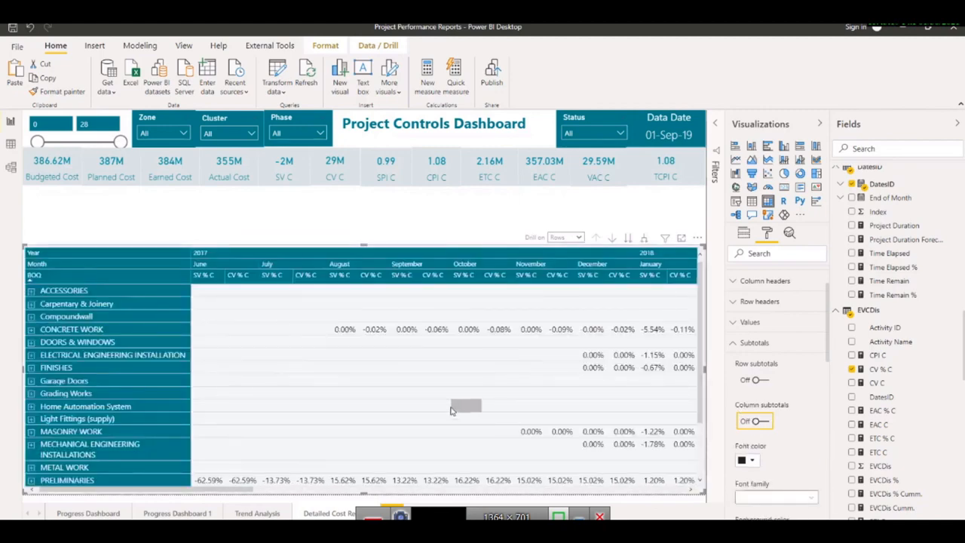
{"action": "scroll", "coordinate": [430, 408], "scroll_direction": "right", "scroll_amount": 5}
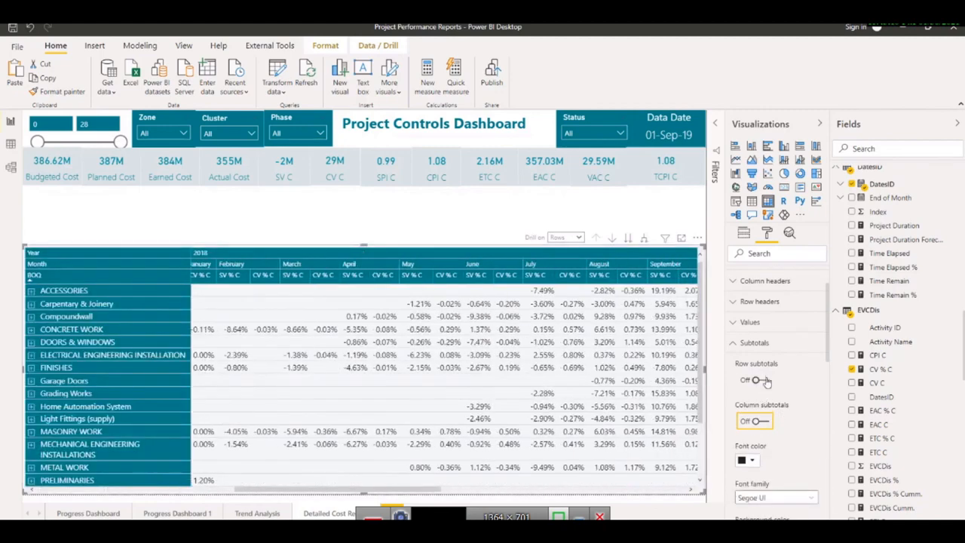
Step: Turn the row subtotals of the matrix back on and check the total row against the BOQ list
{"action": "scroll", "coordinate": [798, 408], "scroll_direction": "down", "scroll_amount": 3}
{"action": "scroll", "coordinate": [798, 415], "scroll_direction": "down", "scroll_amount": 2}
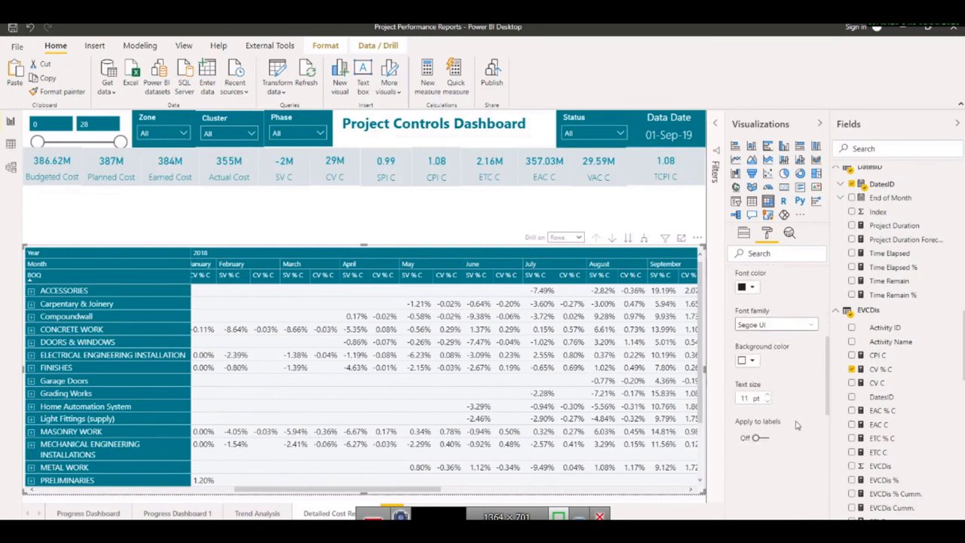
{"action": "scroll", "coordinate": [789, 430], "scroll_direction": "up", "scroll_amount": 5}
{"action": "left_click", "coordinate": [764, 381]}
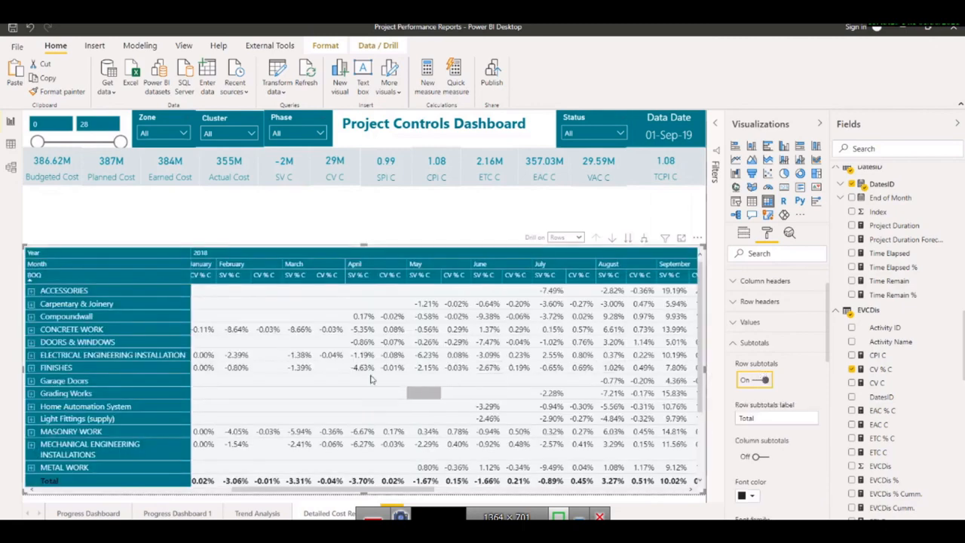
{"action": "scroll", "coordinate": [371, 379], "scroll_direction": "down", "scroll_amount": 2}
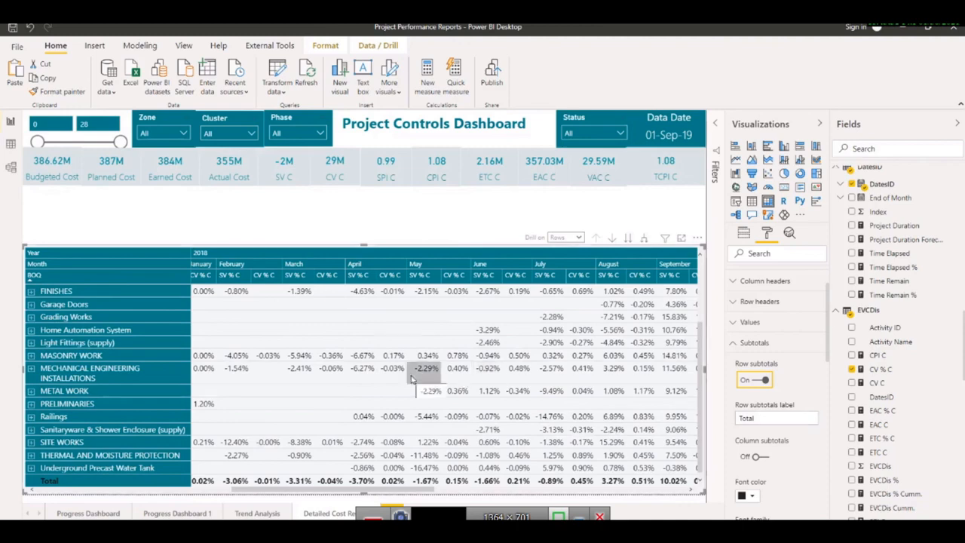
{"action": "scroll", "coordinate": [411, 377], "scroll_direction": "up", "scroll_amount": 2}
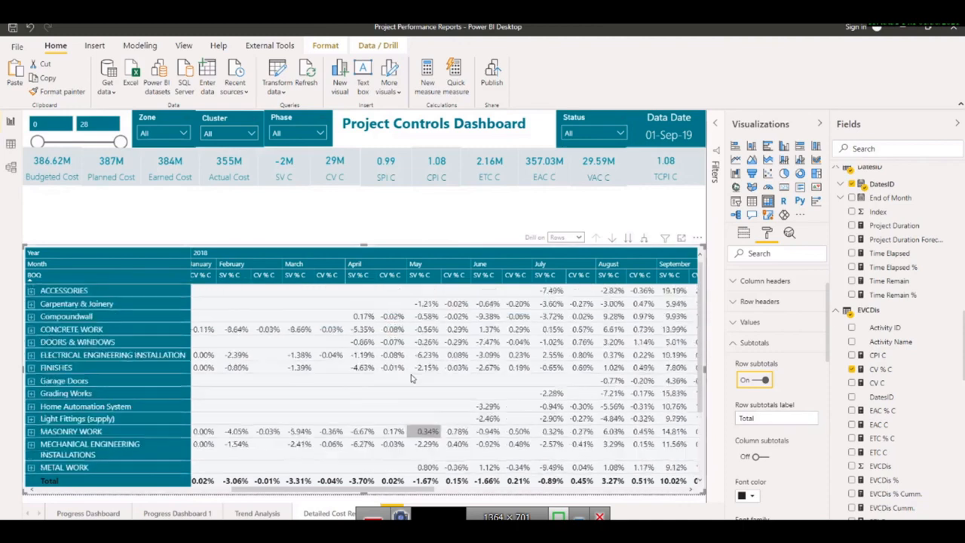
Step: Expand all matrix rows one level down the hierarchy to show the clusters under each BOQ
{"action": "left_click", "coordinate": [645, 238]}
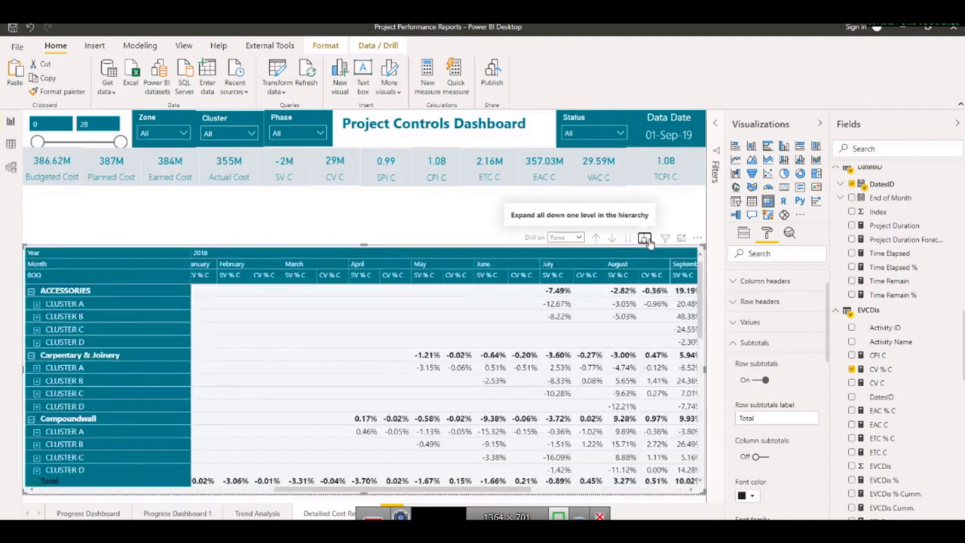
{"action": "scroll", "coordinate": [405, 413], "scroll_direction": "right", "scroll_amount": 5}
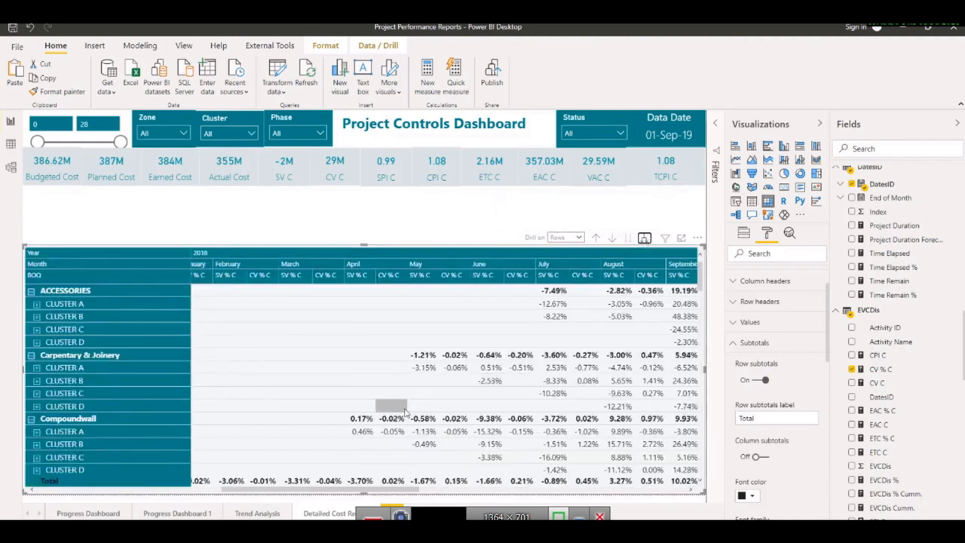
{"action": "scroll", "coordinate": [405, 414], "scroll_direction": "right", "scroll_amount": 2}
Step: Turn on per row level subtotals for the matrix and check the row subtotal position options, keeping Top
{"action": "scroll", "coordinate": [802, 462], "scroll_direction": "down", "scroll_amount": 3}
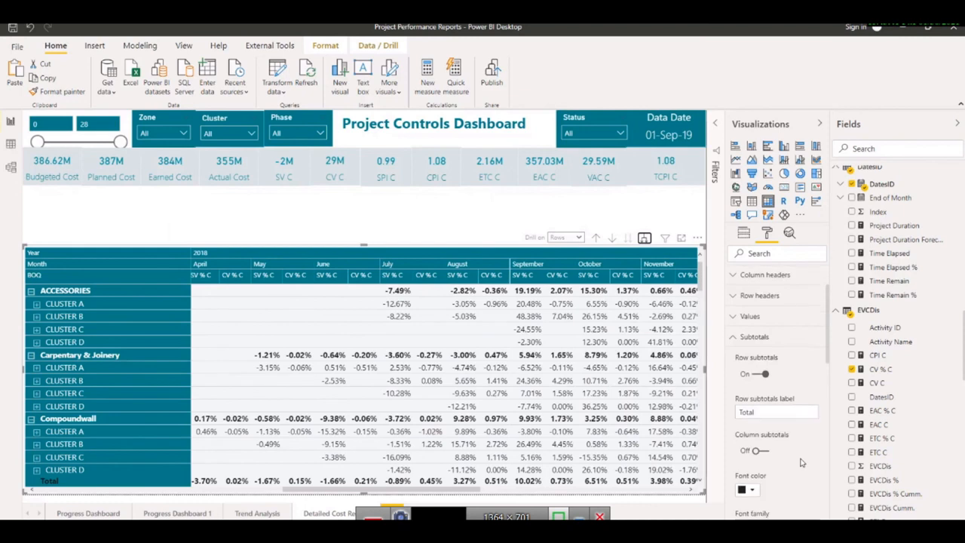
{"action": "scroll", "coordinate": [802, 463], "scroll_direction": "down", "scroll_amount": 1}
{"action": "scroll", "coordinate": [802, 462], "scroll_direction": "down", "scroll_amount": 1}
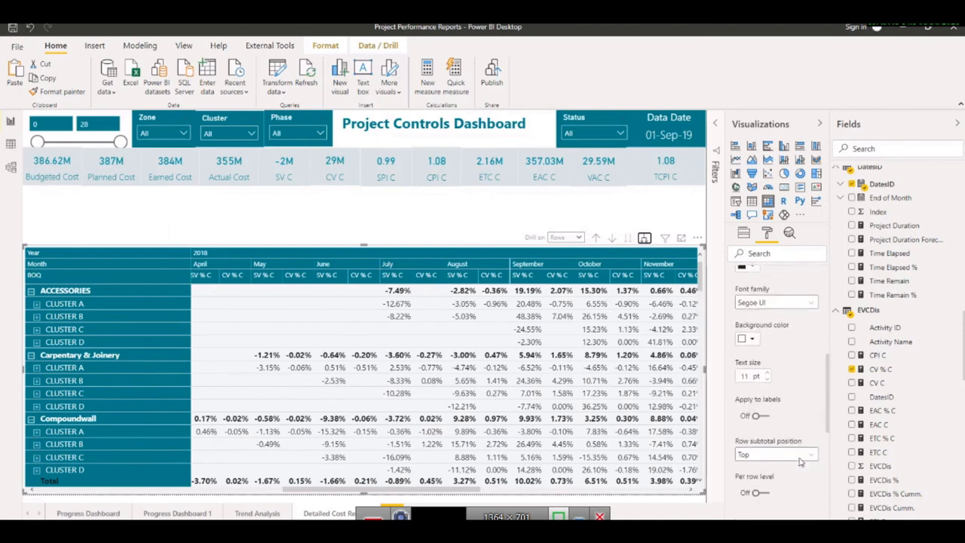
{"action": "scroll", "coordinate": [768, 489], "scroll_direction": "down", "scroll_amount": 1}
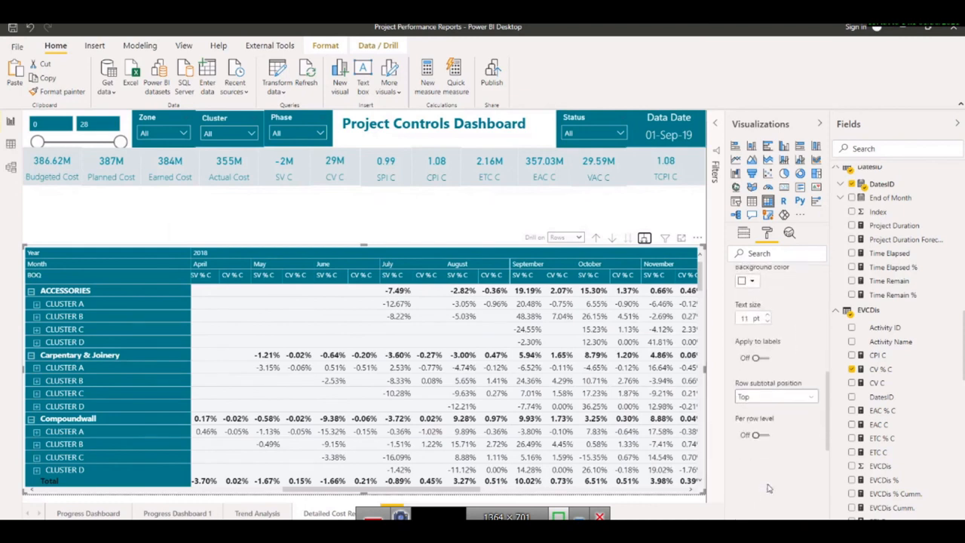
{"action": "left_click", "coordinate": [766, 436]}
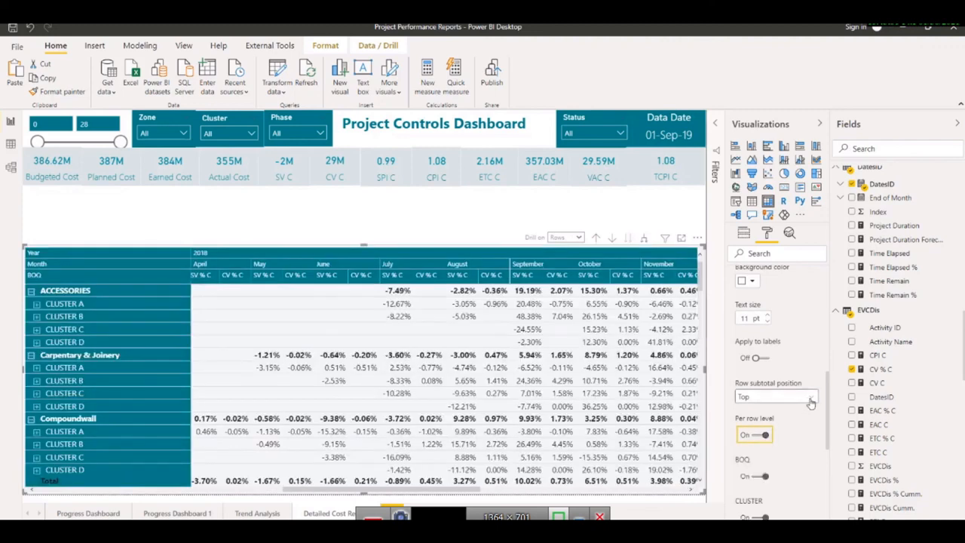
{"action": "left_click", "coordinate": [811, 402]}
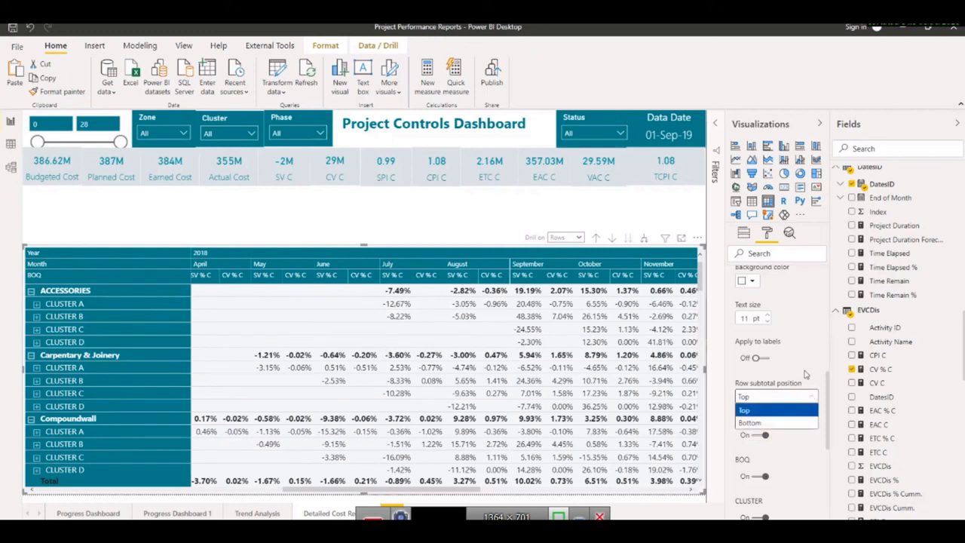
{"action": "left_click", "coordinate": [806, 374]}
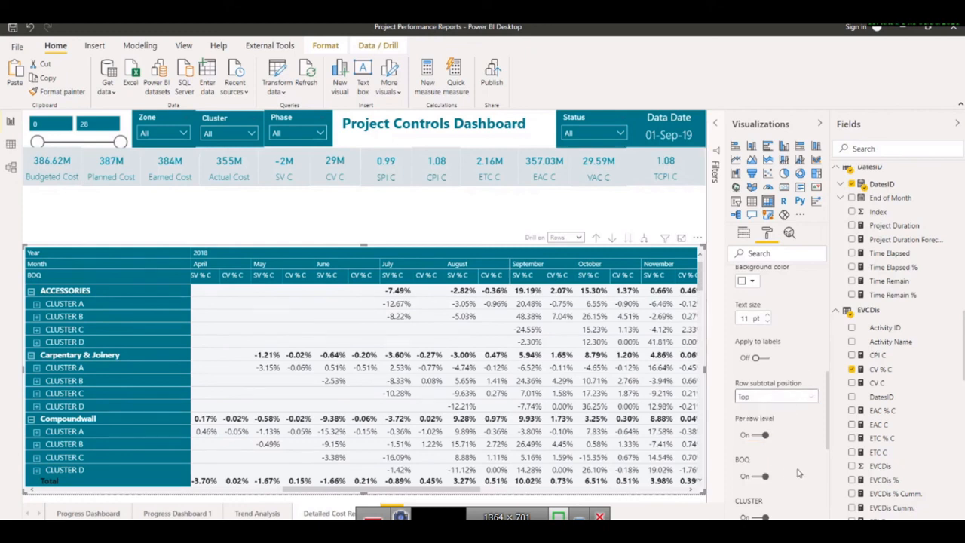
{"action": "scroll", "coordinate": [799, 473], "scroll_direction": "down", "scroll_amount": 2}
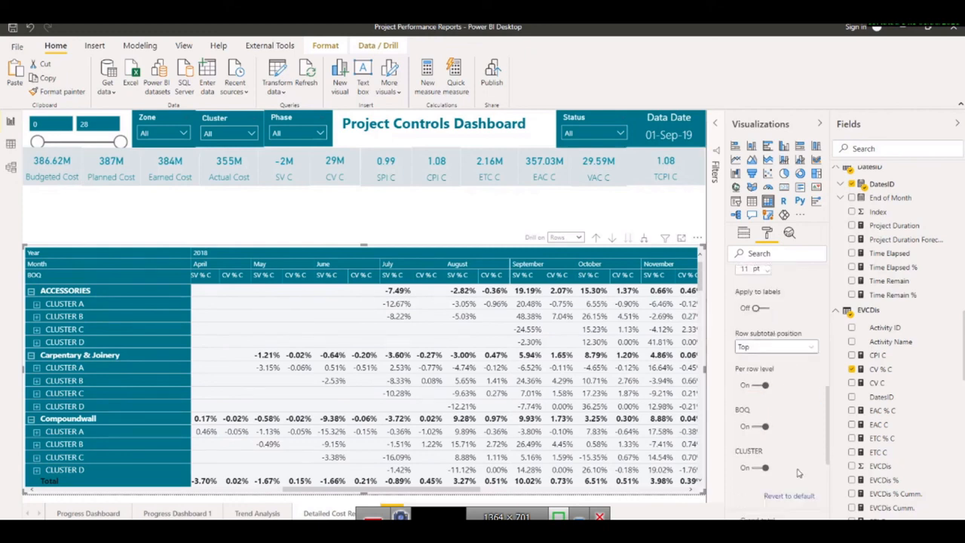
Step: Try turning off the subtotals for the BOQ and CLUSTER row levels, and undo the CLUSTER change
{"action": "left_click", "coordinate": [757, 420]}
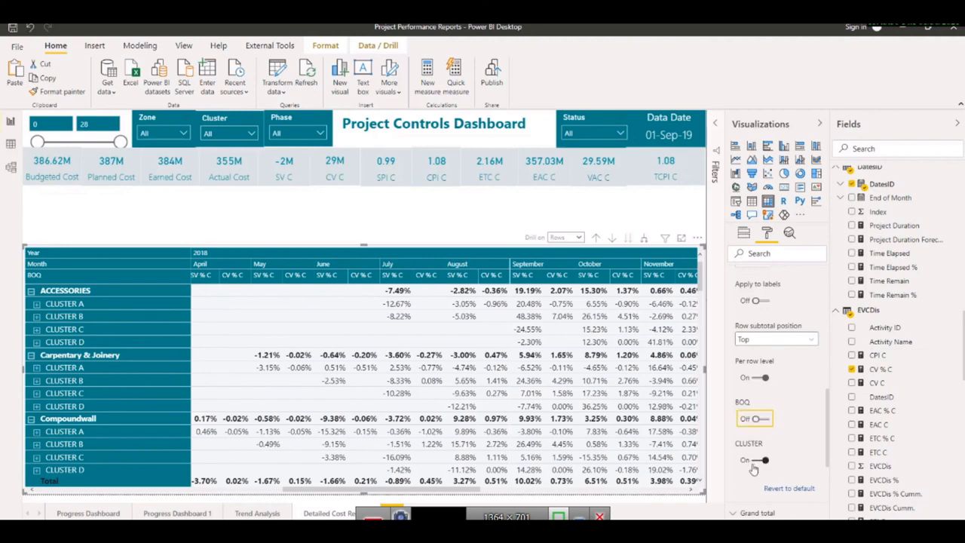
{"action": "left_click", "coordinate": [759, 463]}
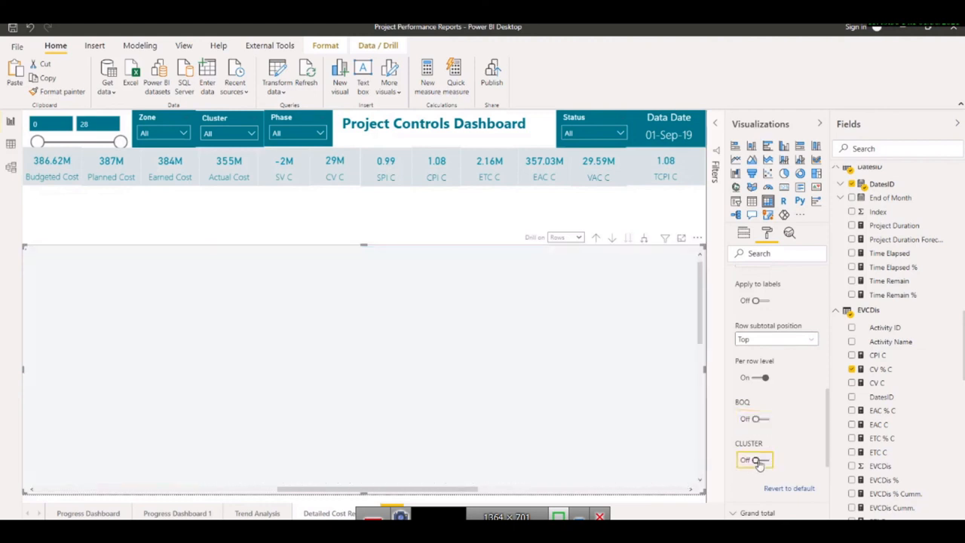
{"action": "key", "text": "ctrl+z"}
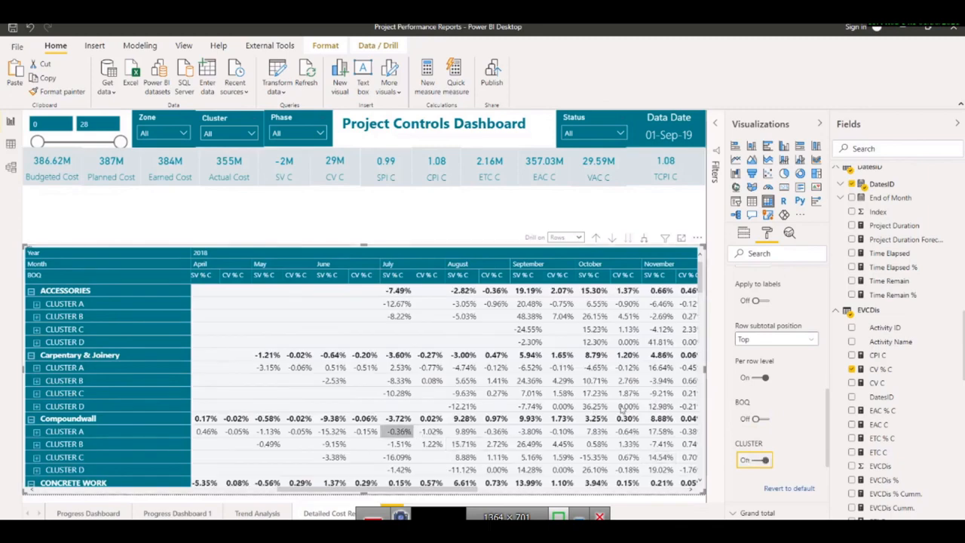
Step: Apply the subtotal formatting to the matrix's row labels as well
{"action": "scroll", "coordinate": [743, 398], "scroll_direction": "up", "scroll_amount": 5}
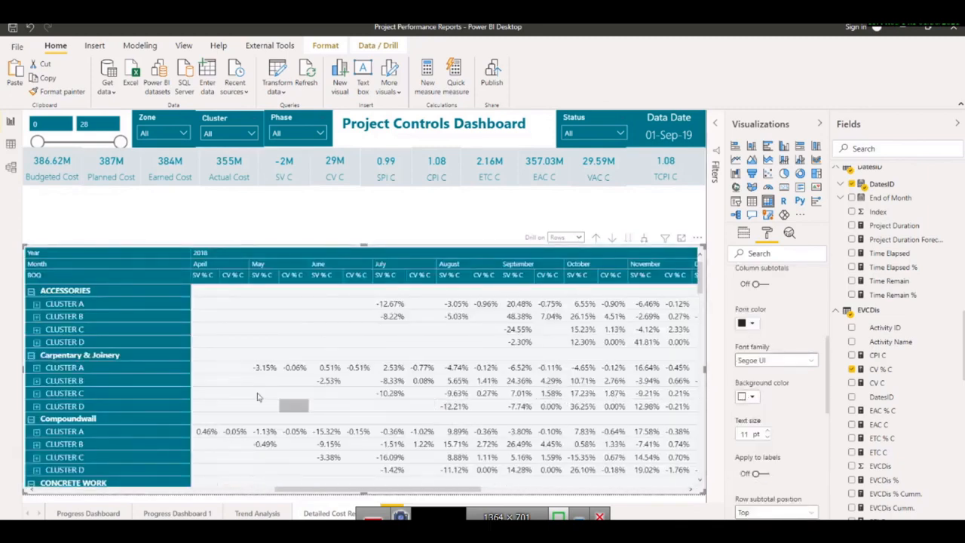
{"action": "left_click", "coordinate": [763, 474]}
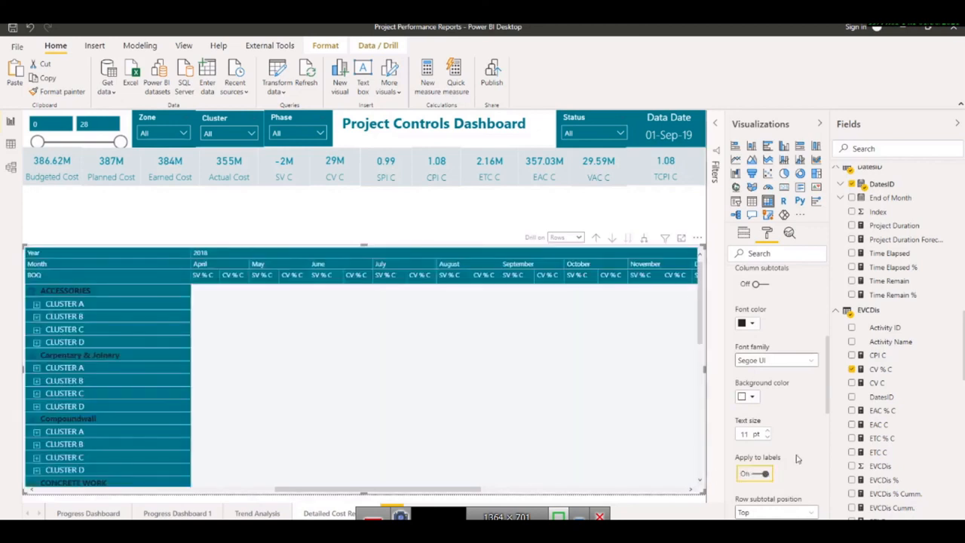
Step: Turn the BOQ and CLUSTER level subtotals back on and switch off per row level subtotals
{"action": "scroll", "coordinate": [798, 457], "scroll_direction": "down", "scroll_amount": 5}
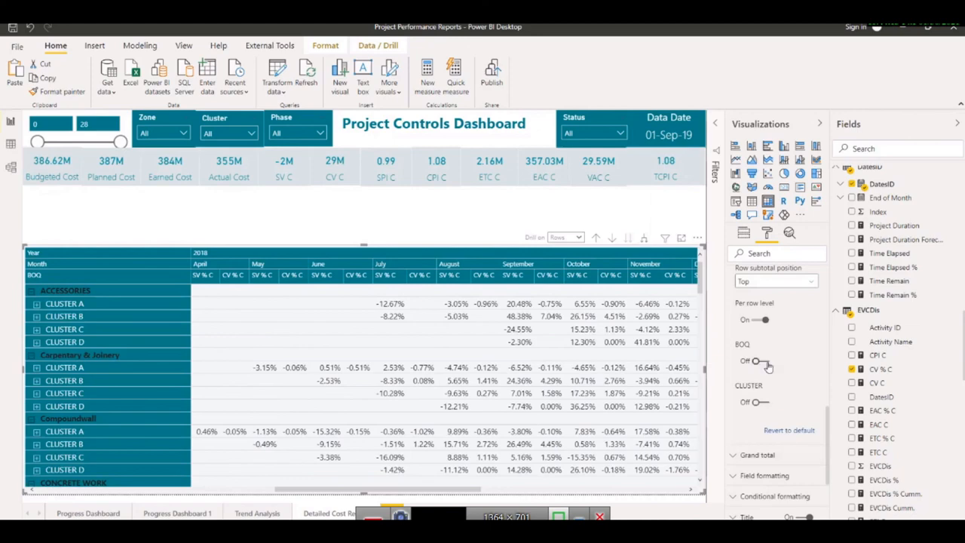
{"action": "left_click", "coordinate": [761, 362]}
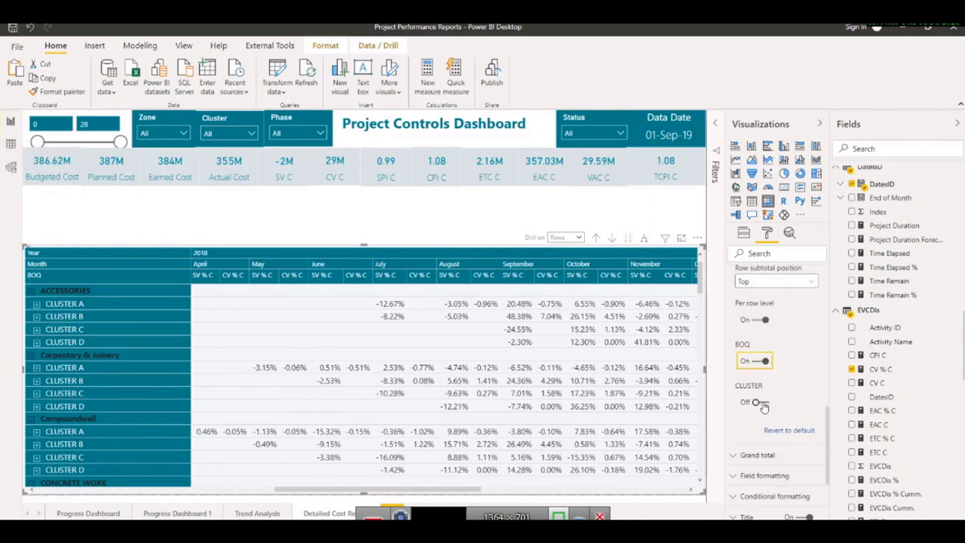
{"action": "left_click", "coordinate": [761, 402]}
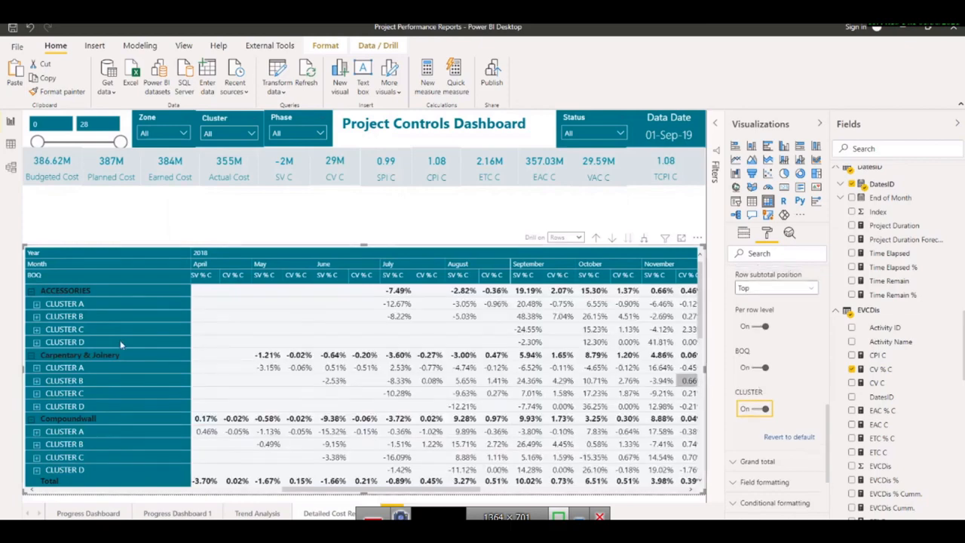
{"action": "left_click", "coordinate": [759, 378]}
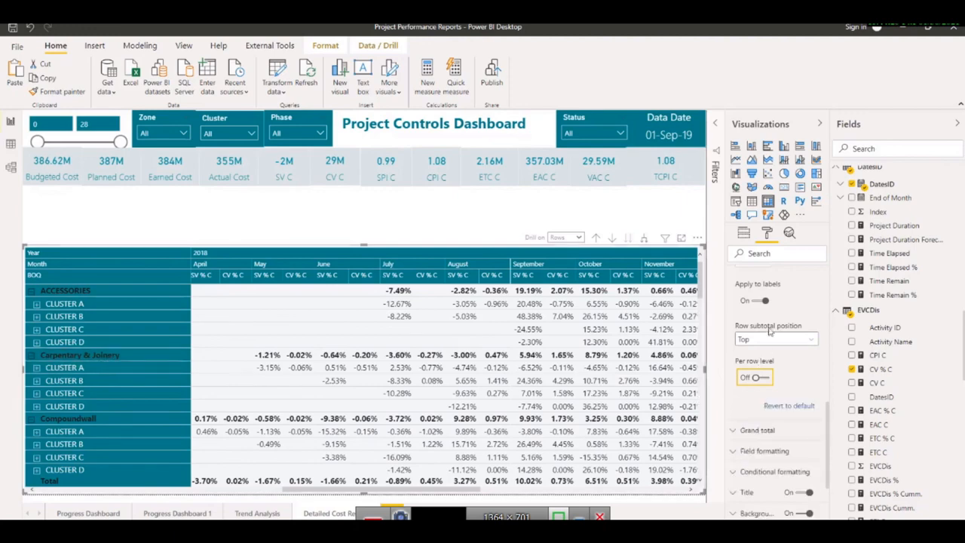
Step: Stop applying the subtotal formatting to the matrix's row labels
{"action": "left_click", "coordinate": [759, 302]}
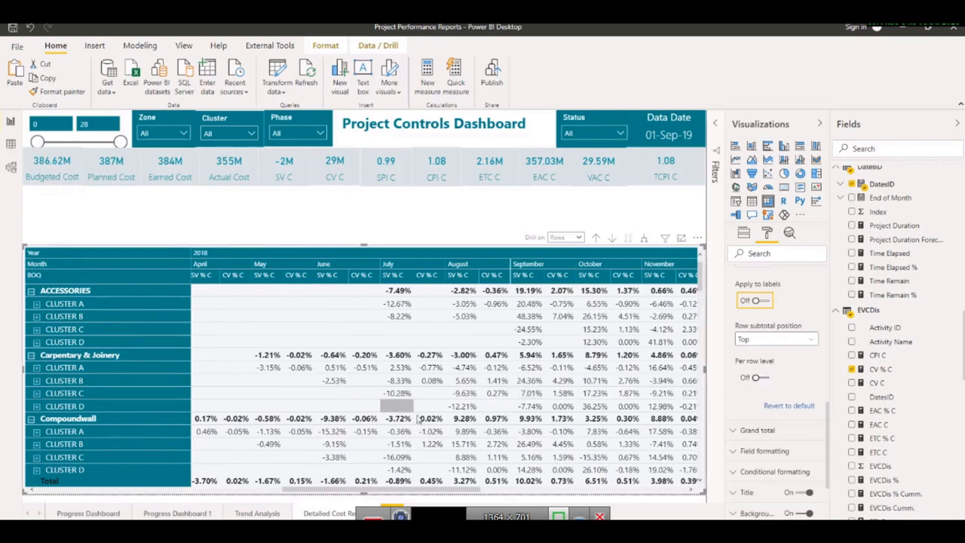
{"action": "scroll", "coordinate": [822, 371], "scroll_direction": "up", "scroll_amount": 5}
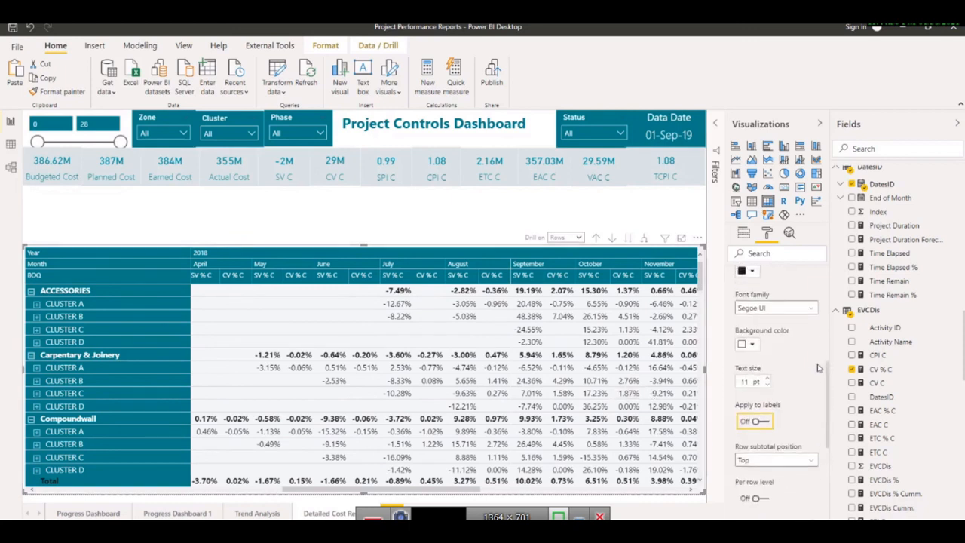
{"action": "scroll", "coordinate": [818, 367], "scroll_direction": "up", "scroll_amount": 3}
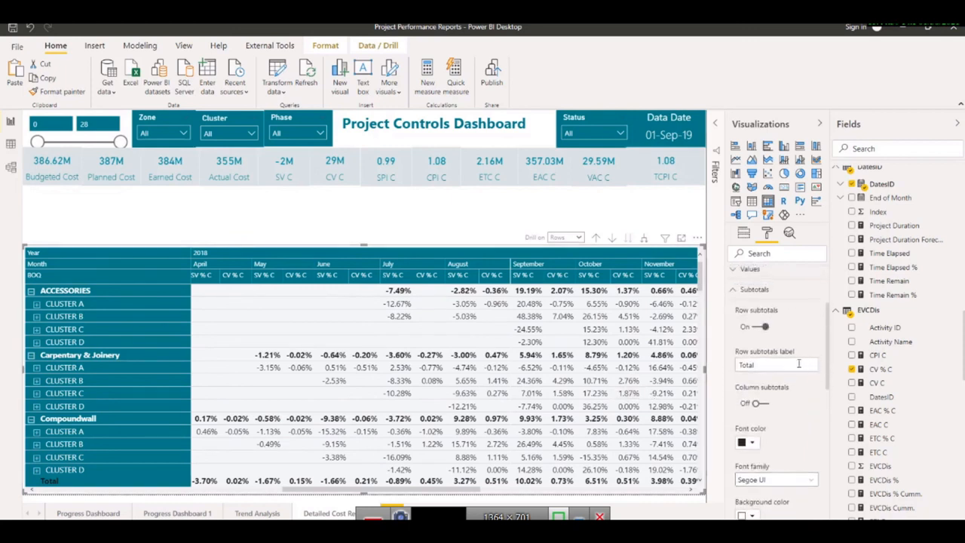
{"action": "left_click", "coordinate": [734, 345]}
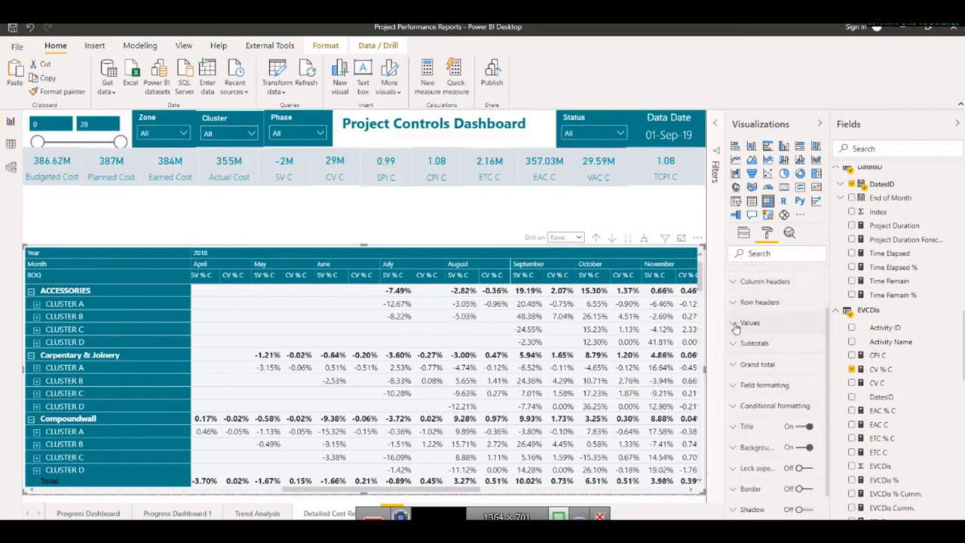
Step: Set the alternate background color of the matrix values to a light teal theme color
{"action": "left_click", "coordinate": [736, 322]}
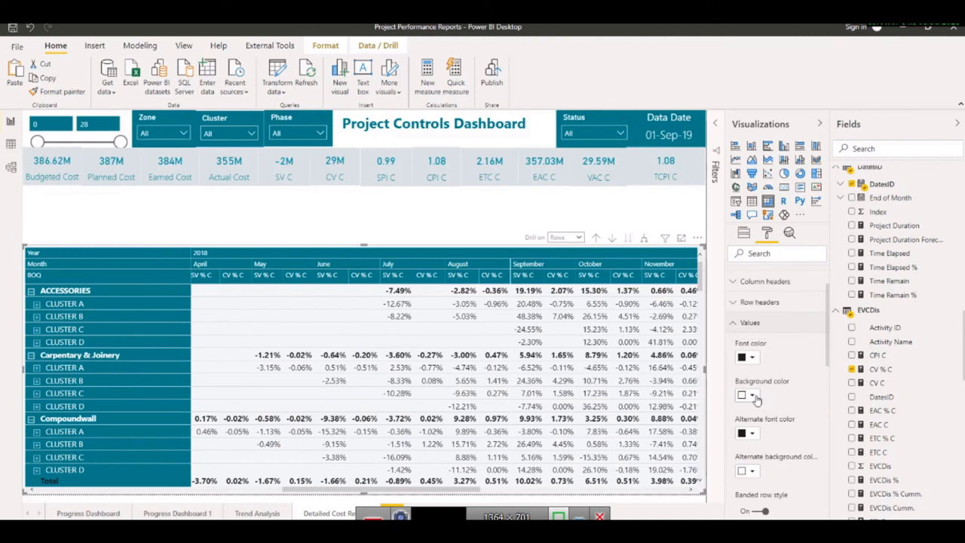
{"action": "left_click", "coordinate": [753, 472]}
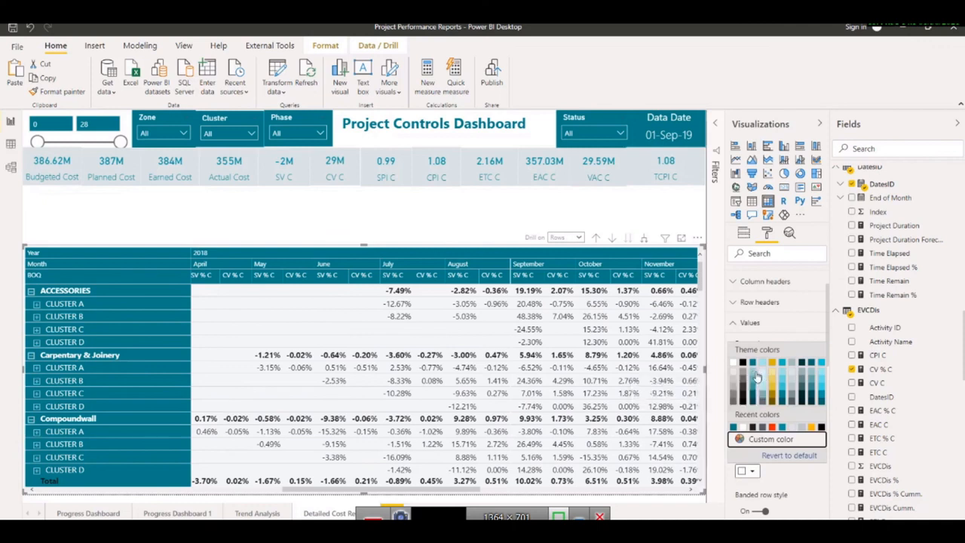
{"action": "left_click", "coordinate": [758, 375]}
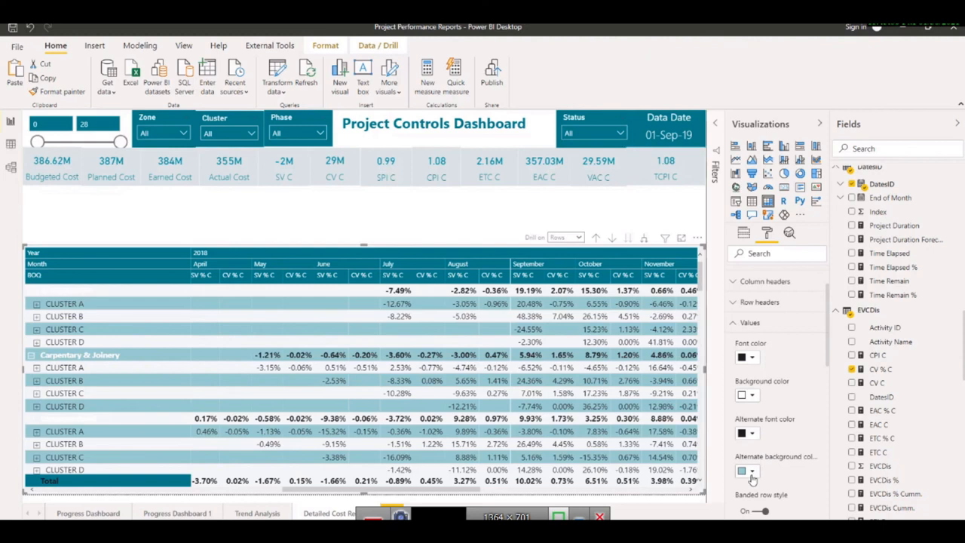
{"action": "left_click", "coordinate": [752, 435]}
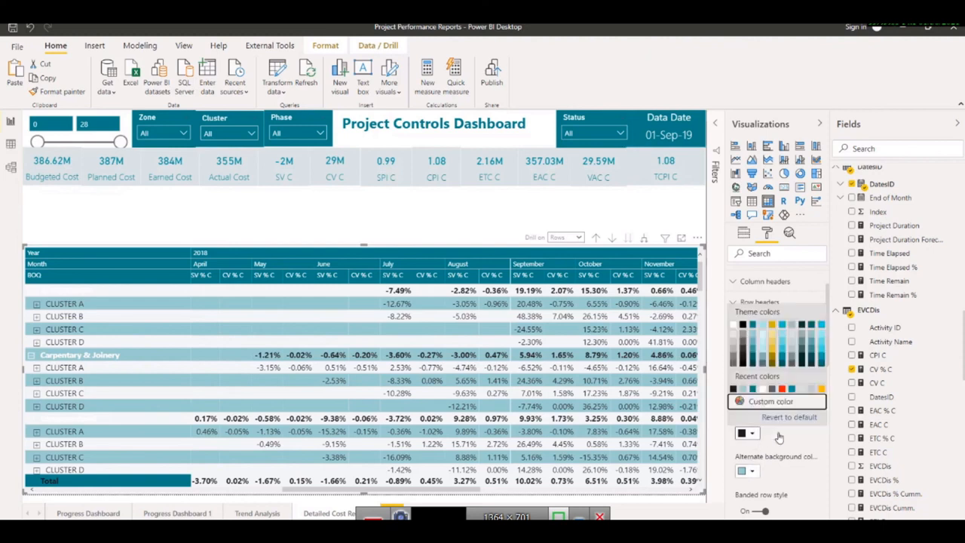
{"action": "left_click", "coordinate": [780, 436]}
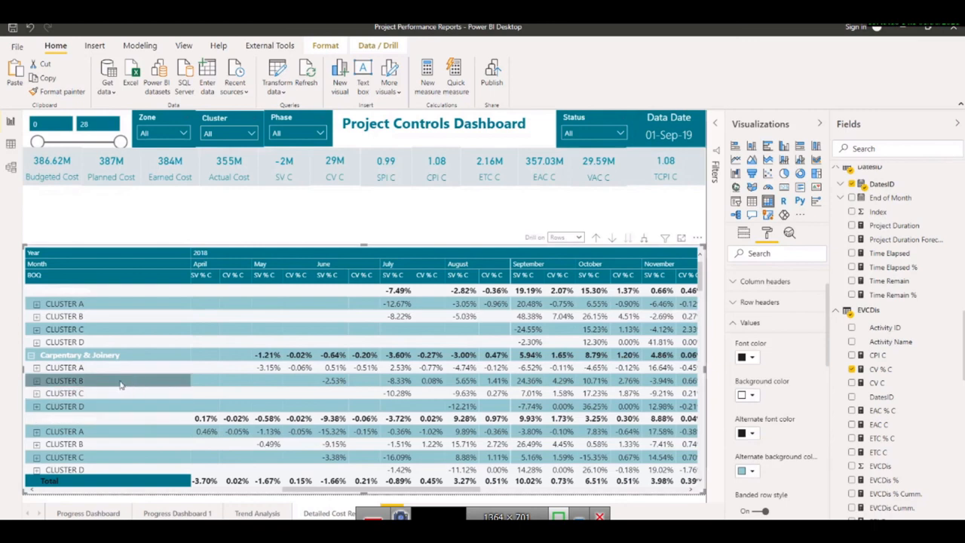
{"action": "left_click", "coordinate": [757, 359]}
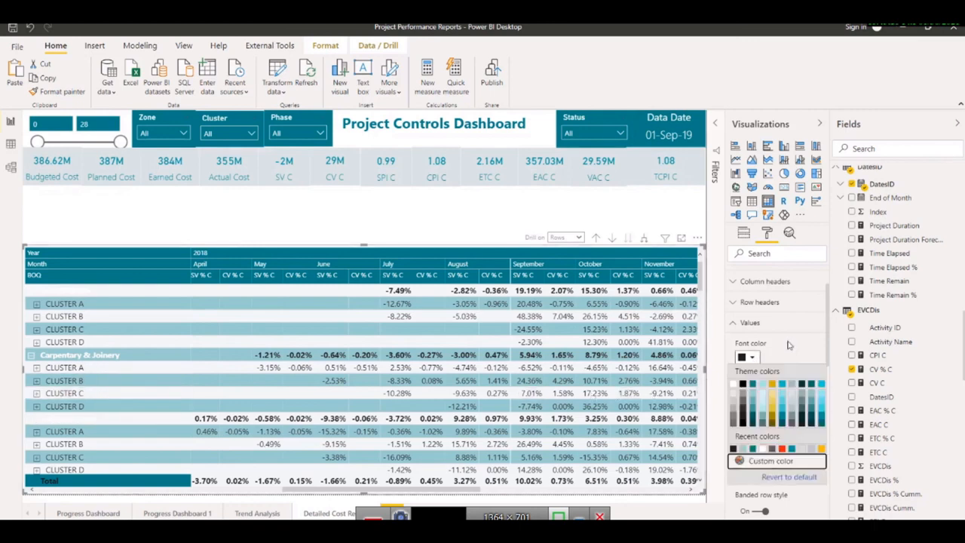
{"action": "left_click", "coordinate": [789, 345]}
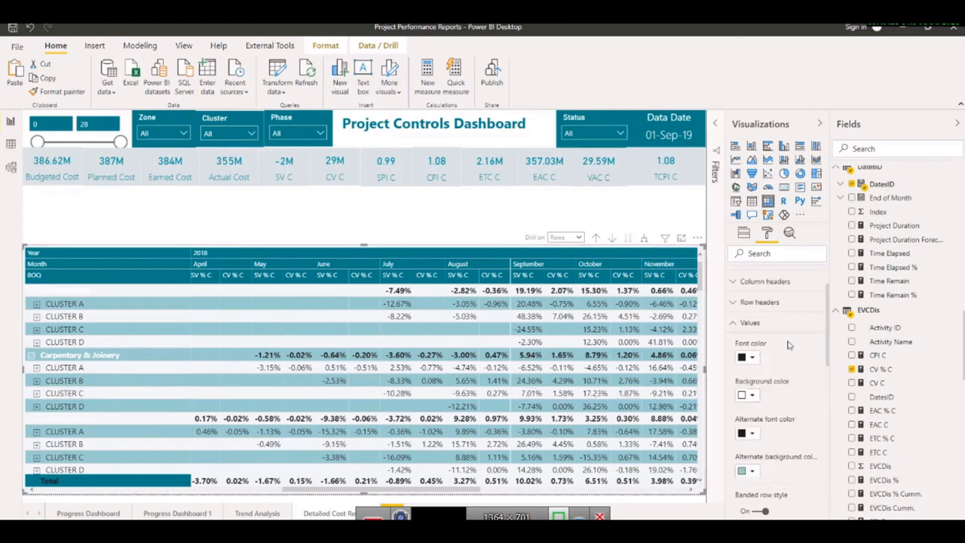
Step: Try a dark teal theme color as the background of the matrix values and look across the month columns
{"action": "left_click", "coordinate": [754, 398]}
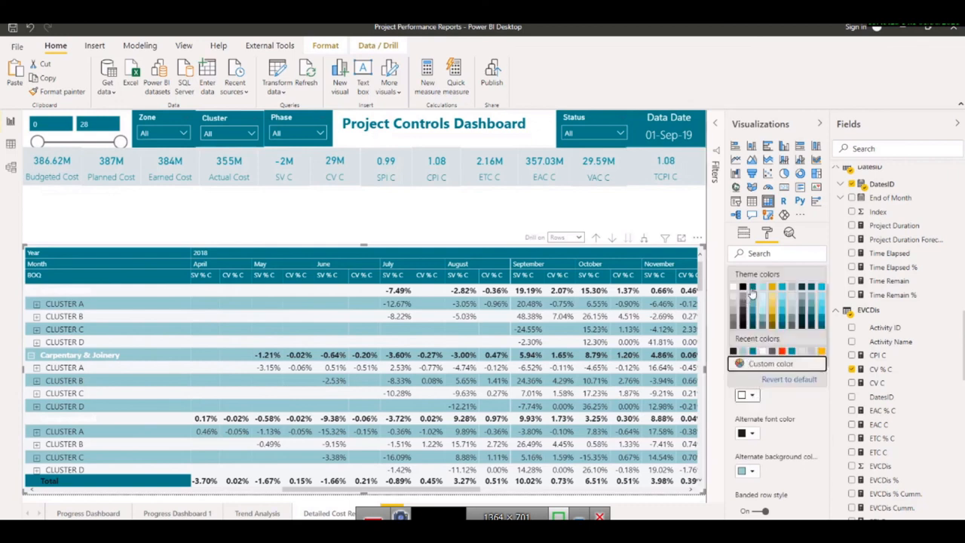
{"action": "left_click", "coordinate": [752, 290]}
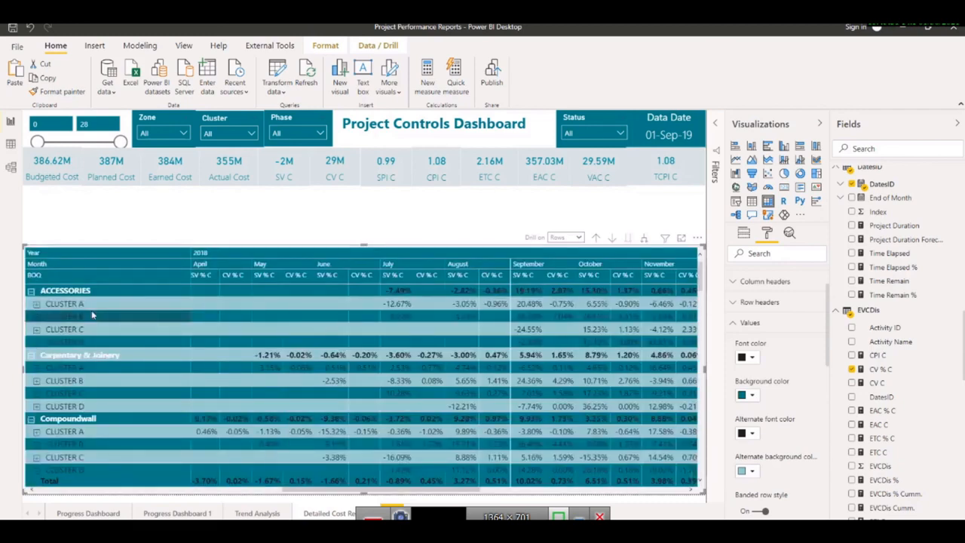
{"action": "scroll", "coordinate": [268, 409], "scroll_direction": "right", "scroll_amount": 3}
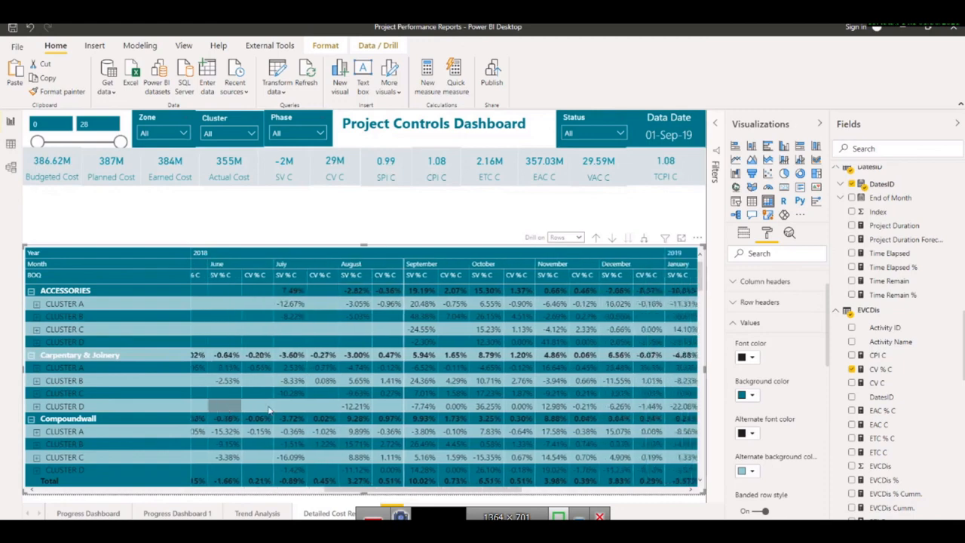
{"action": "scroll", "coordinate": [269, 409], "scroll_direction": "right", "scroll_amount": 2}
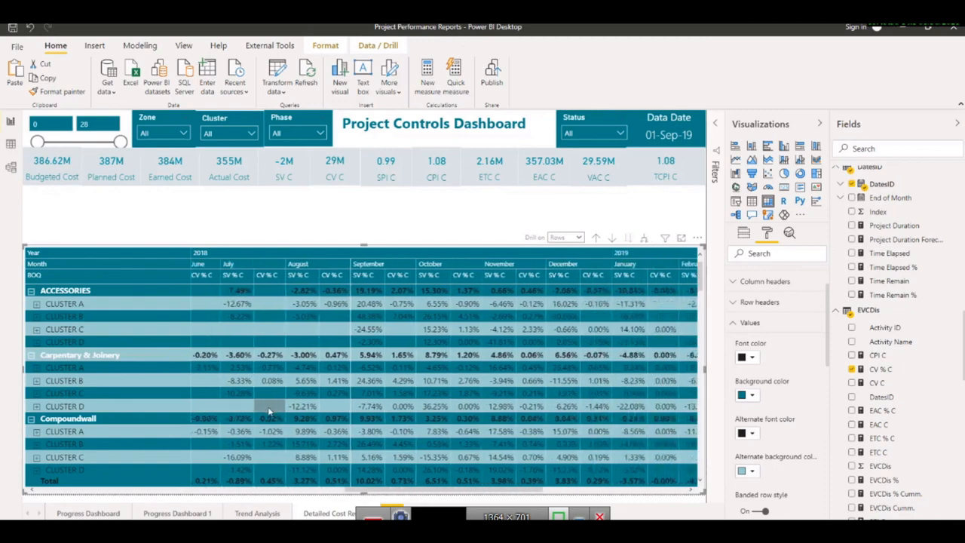
{"action": "scroll", "coordinate": [532, 445], "scroll_direction": "left", "scroll_amount": 5}
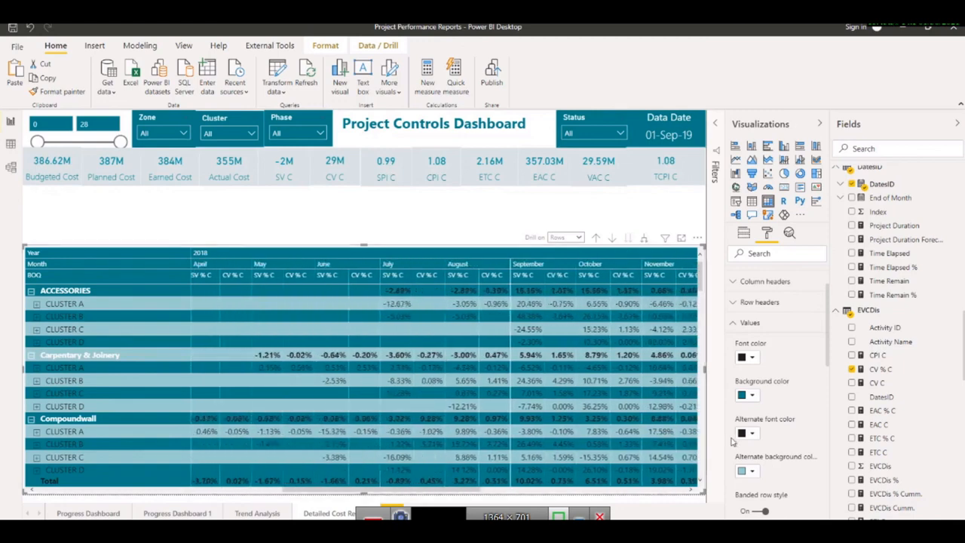
Step: Set the background color of the matrix values back to white
{"action": "left_click", "coordinate": [752, 397]}
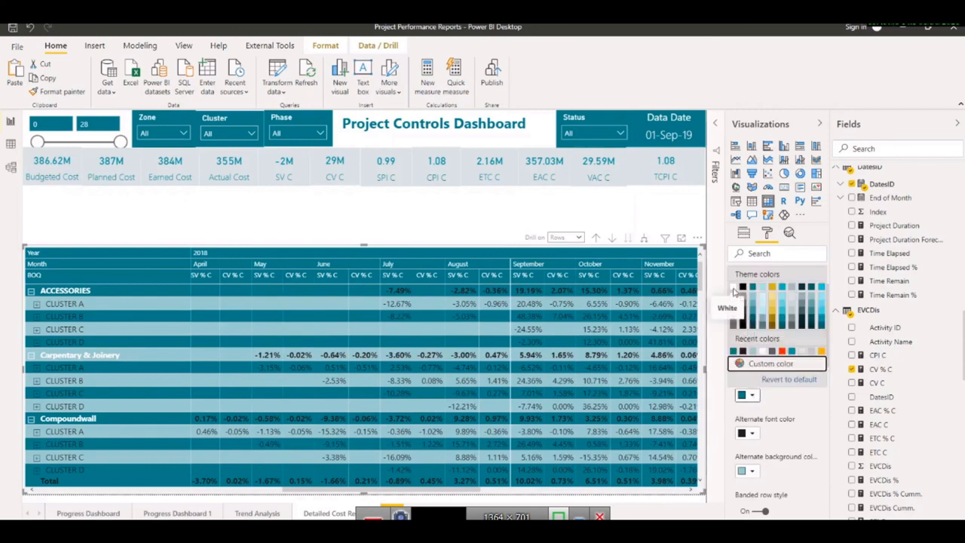
{"action": "left_click", "coordinate": [735, 292]}
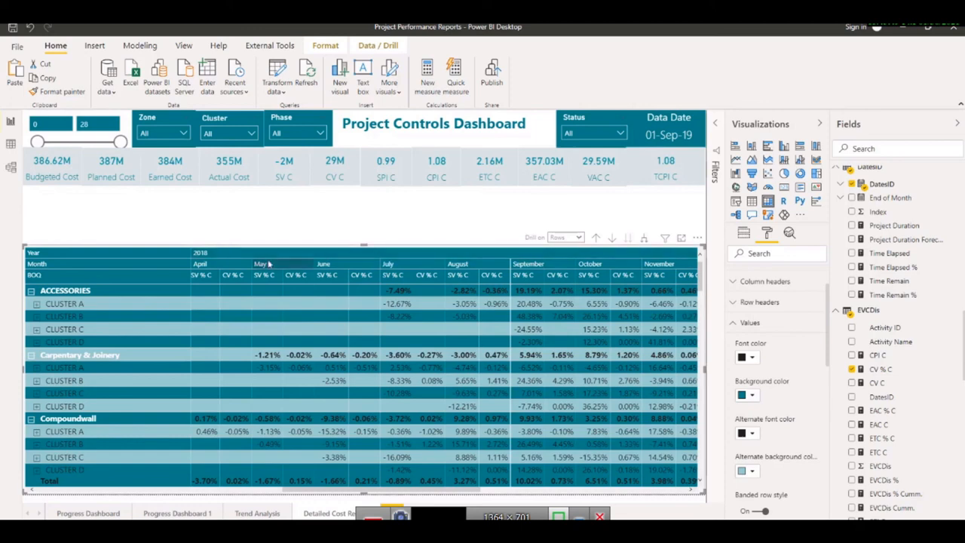
{"action": "left_click", "coordinate": [752, 396]}
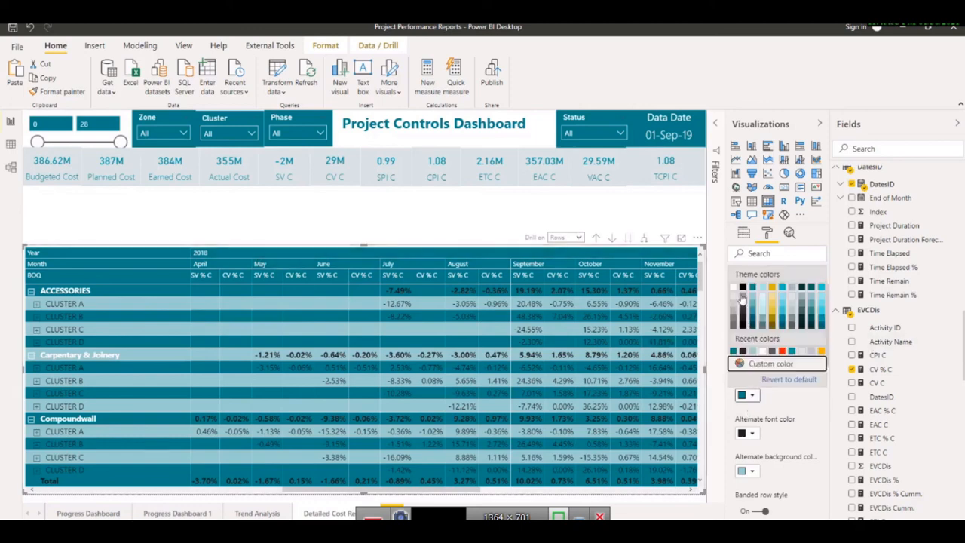
{"action": "left_click", "coordinate": [734, 288]}
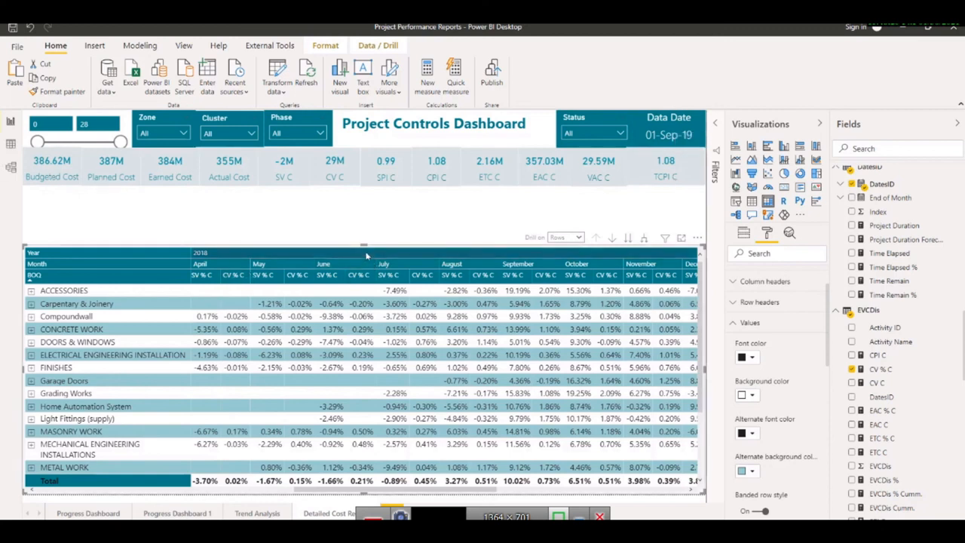
Step: Extend the matrix slightly upward and duplicate the whole row of KPI cards into the gap directly beneath the original row
{"action": "left_click_drag", "start_coordinate": [364, 246], "coordinate": [365, 231]}
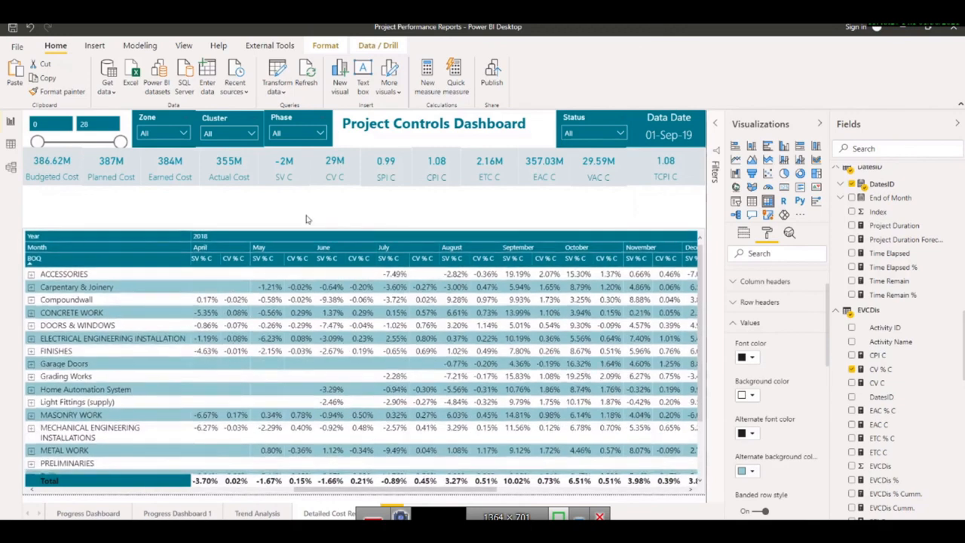
{"action": "left_click", "coordinate": [149, 182]}
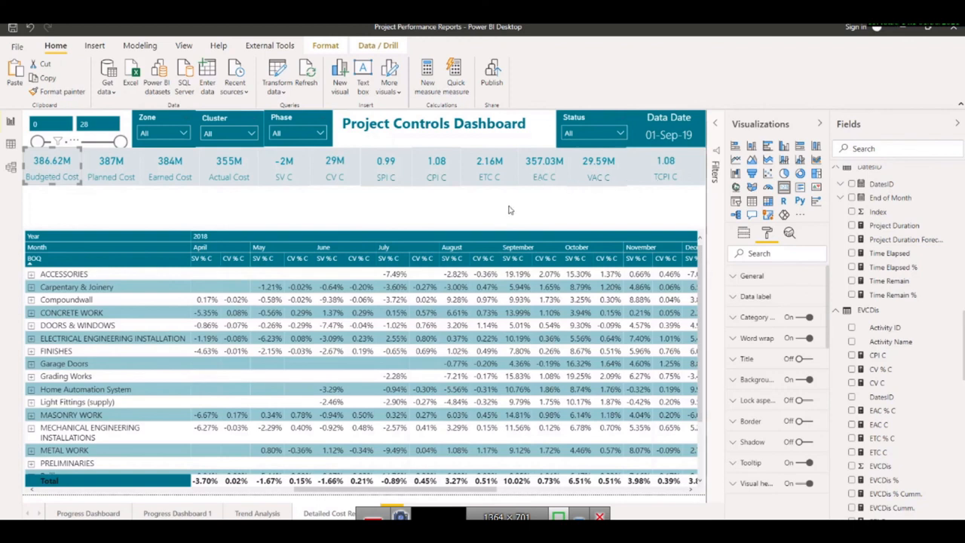
{"action": "key", "text": "ctrl+a"}
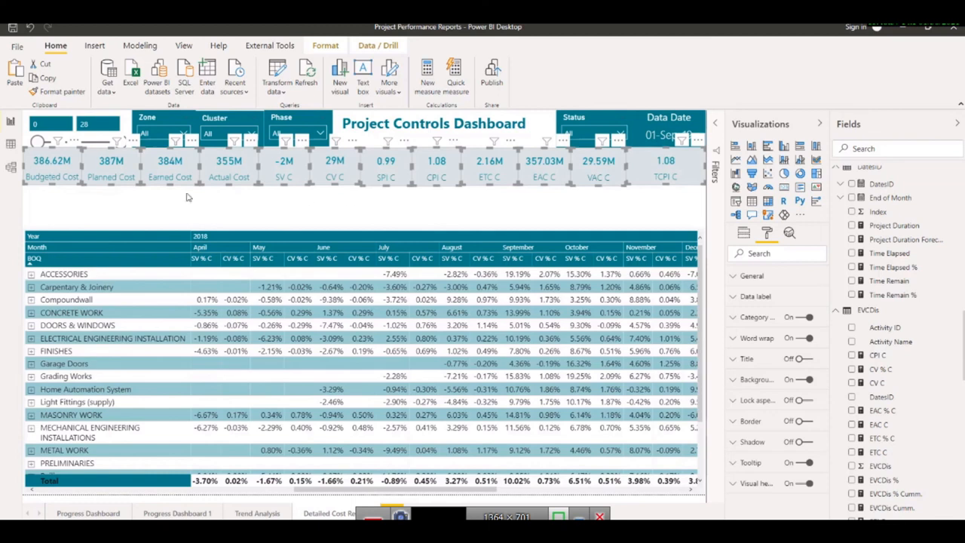
{"action": "left_click", "coordinate": [60, 210]}
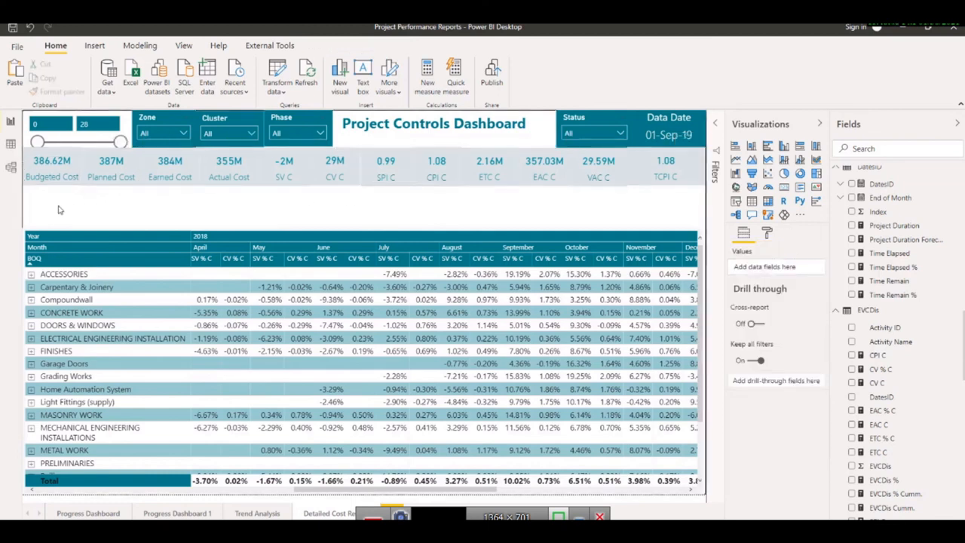
{"action": "key", "text": "ctrl+a"}
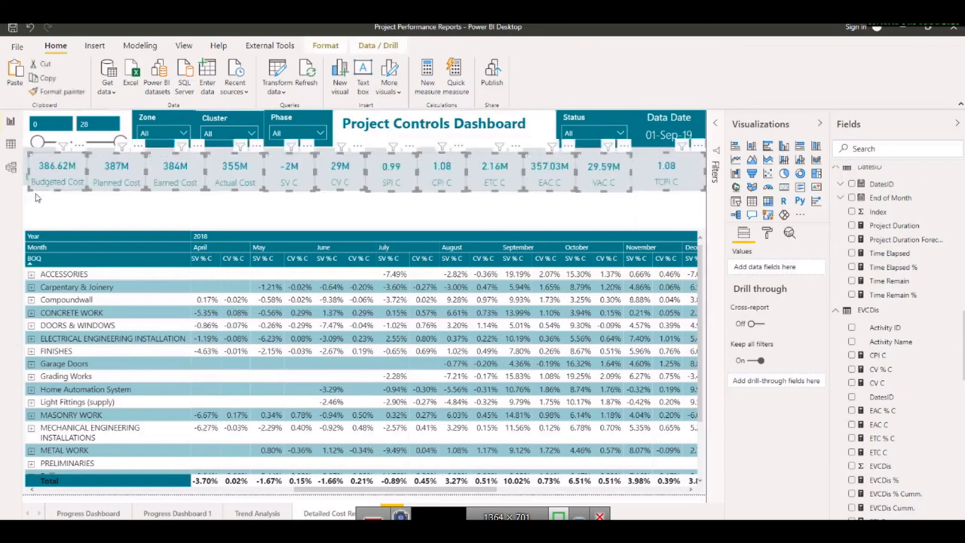
{"action": "left_click_drag", "start_coordinate": [41, 177], "coordinate": [33, 209]}
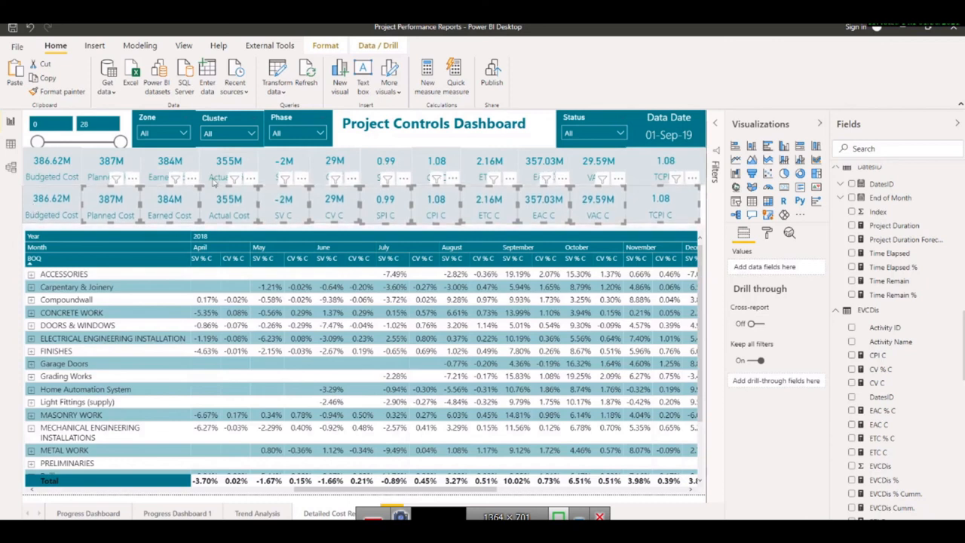
Step: Align the duplicated TCPI C card with the original TCPI C card above it
{"action": "left_click", "coordinate": [47, 170]}
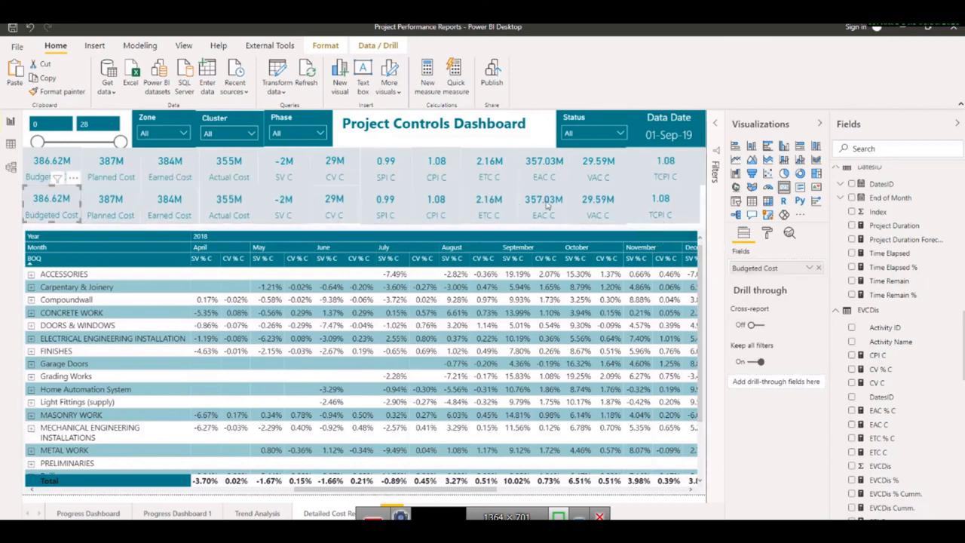
{"action": "left_click", "coordinate": [668, 213]}
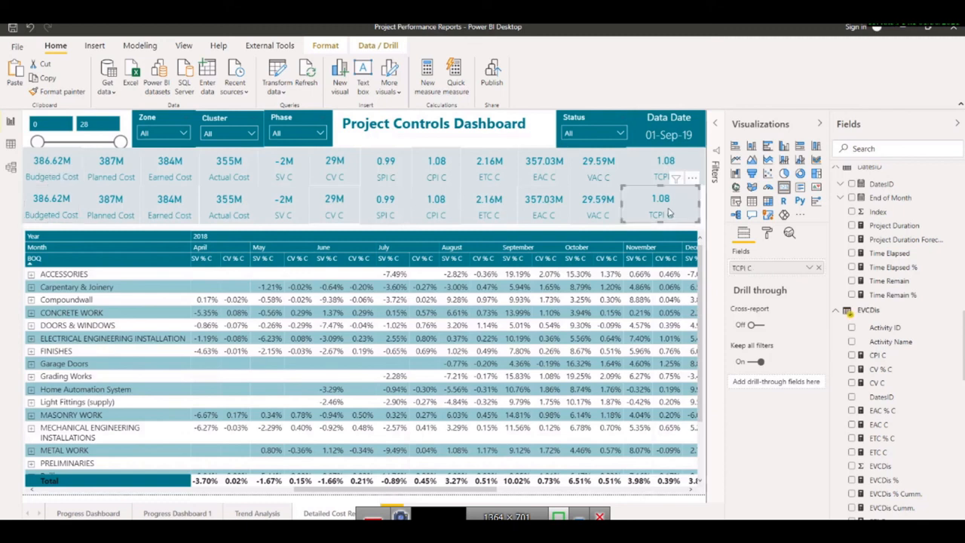
{"action": "left_click_drag", "start_coordinate": [674, 210], "coordinate": [678, 211]}
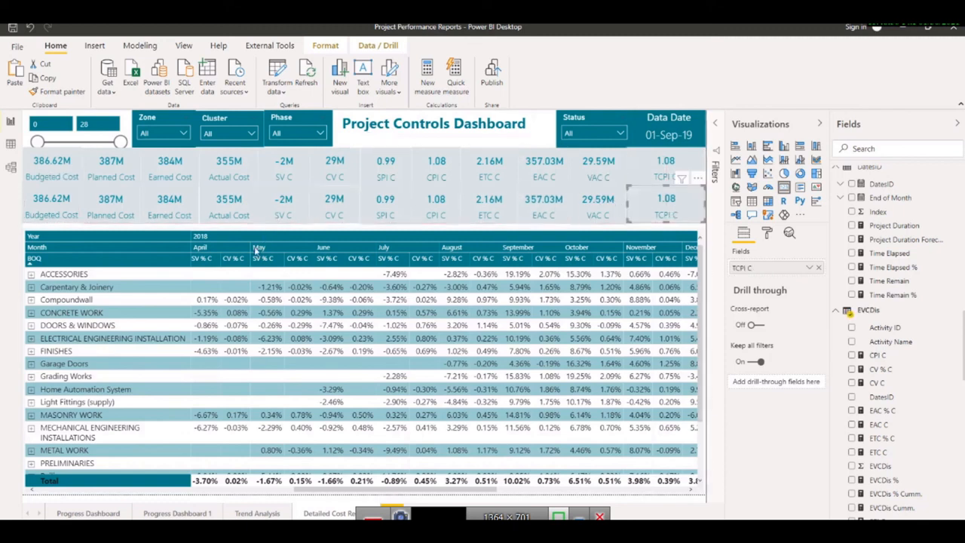
Step: Replace the field of the duplicated Planned Cost card with the PVLDis % measure
{"action": "left_click", "coordinate": [54, 212]}
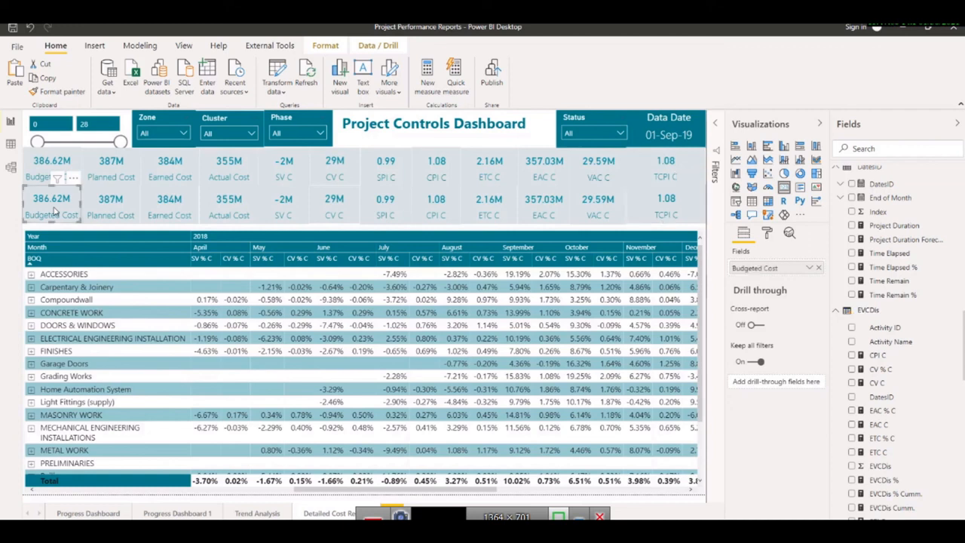
{"action": "left_click", "coordinate": [117, 209]}
{"action": "left_click", "coordinate": [819, 268]}
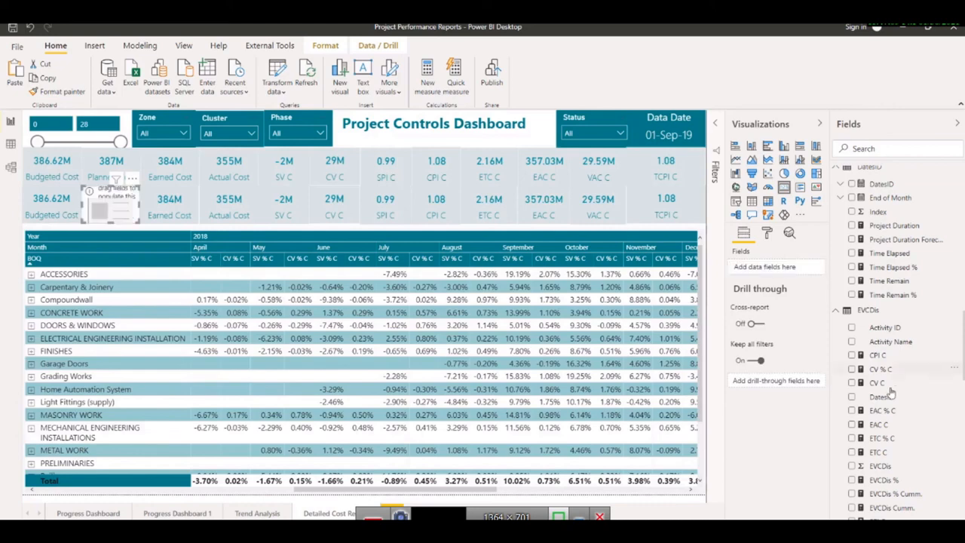
{"action": "scroll", "coordinate": [902, 400], "scroll_direction": "down", "scroll_amount": 10}
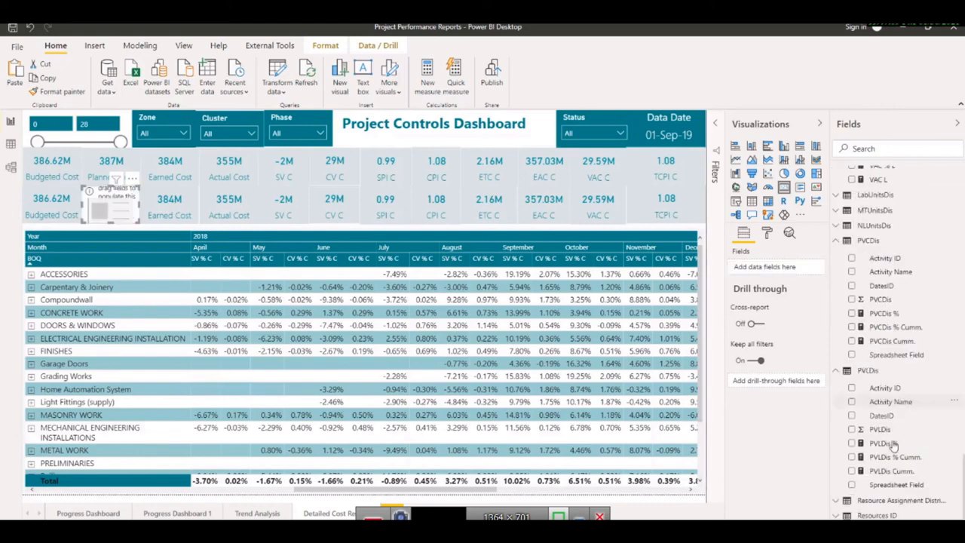
{"action": "left_click_drag", "start_coordinate": [887, 446], "coordinate": [765, 268]}
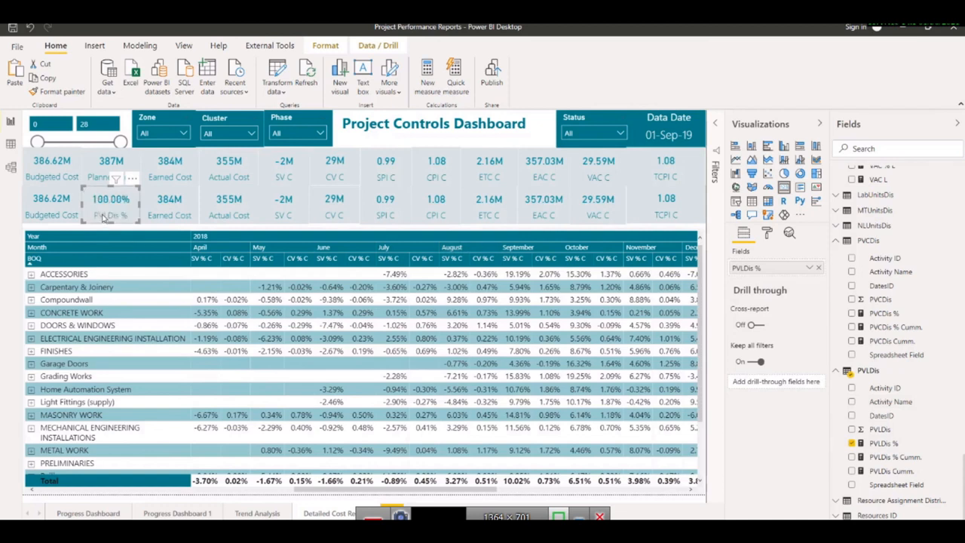
Step: Replace the field of the duplicated Earned Cost card with the EVCDis % measure
{"action": "left_click", "coordinate": [161, 212]}
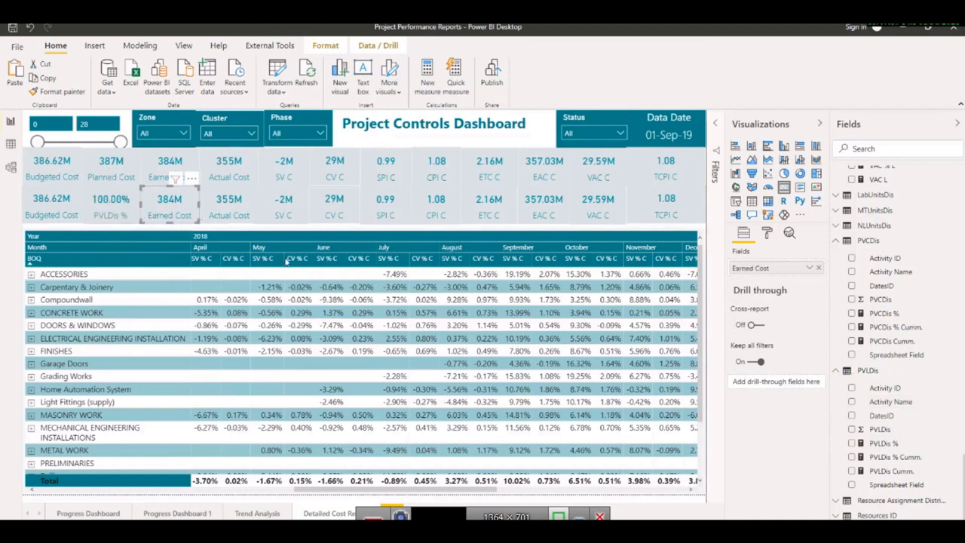
{"action": "left_click", "coordinate": [819, 269]}
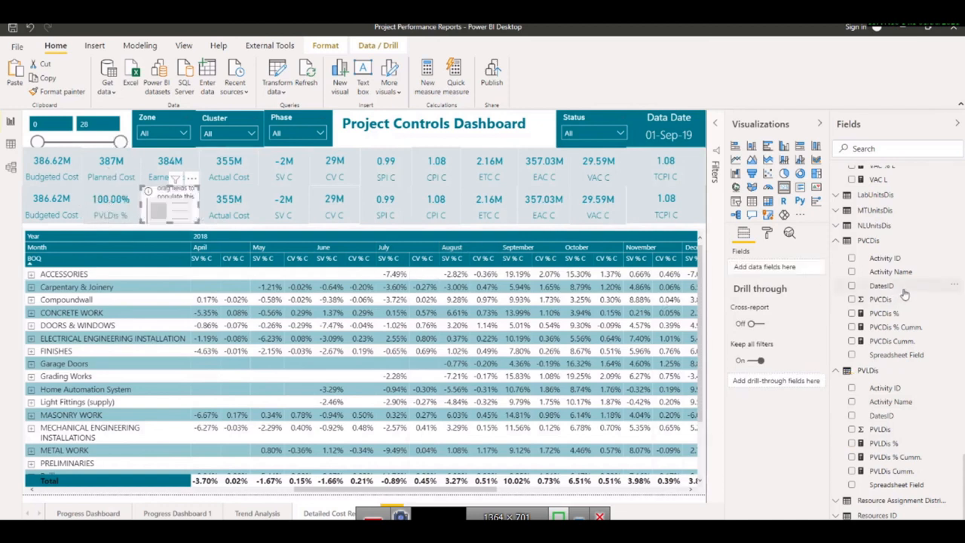
{"action": "scroll", "coordinate": [905, 294], "scroll_direction": "up", "scroll_amount": 3}
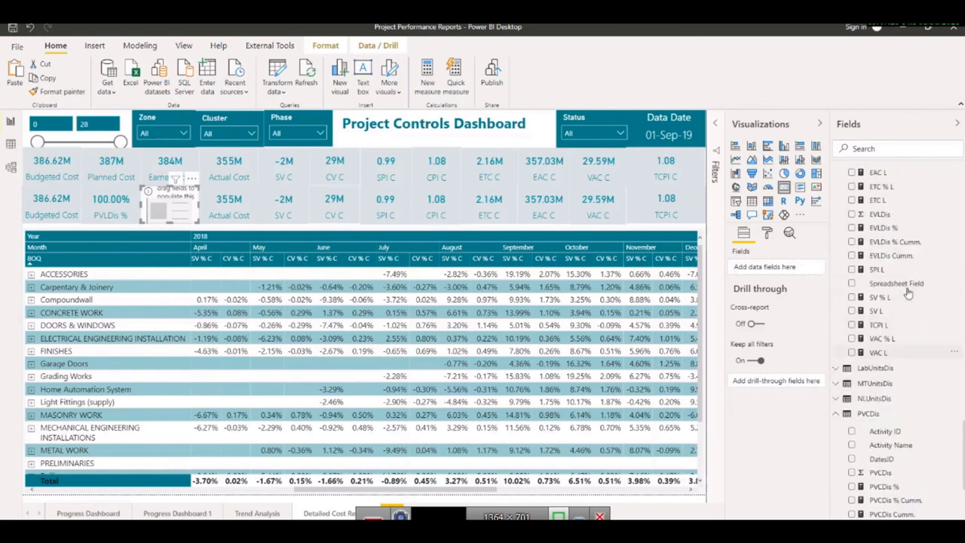
{"action": "scroll", "coordinate": [909, 292], "scroll_direction": "up", "scroll_amount": 3}
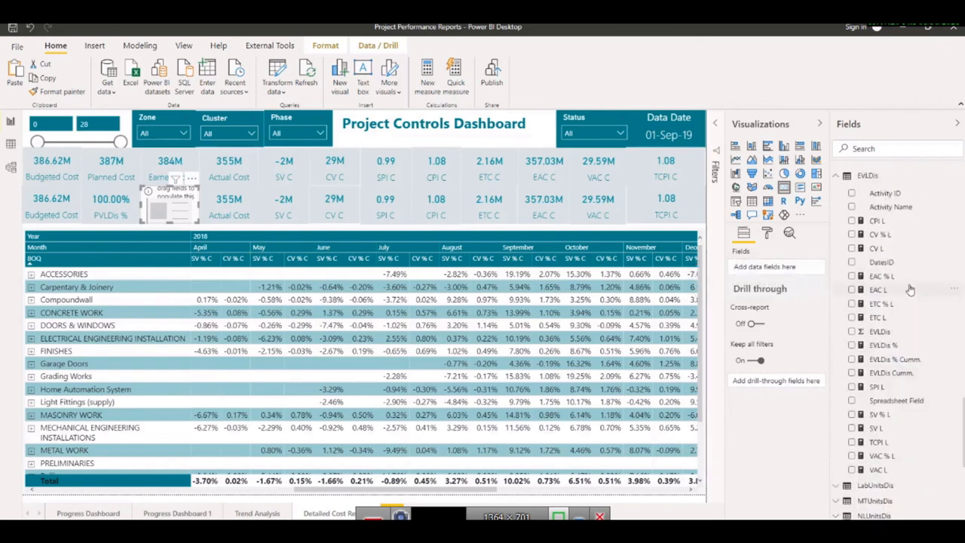
{"action": "scroll", "coordinate": [910, 290], "scroll_direction": "up", "scroll_amount": 7}
{"action": "scroll", "coordinate": [910, 290], "scroll_direction": "up", "scroll_amount": 3}
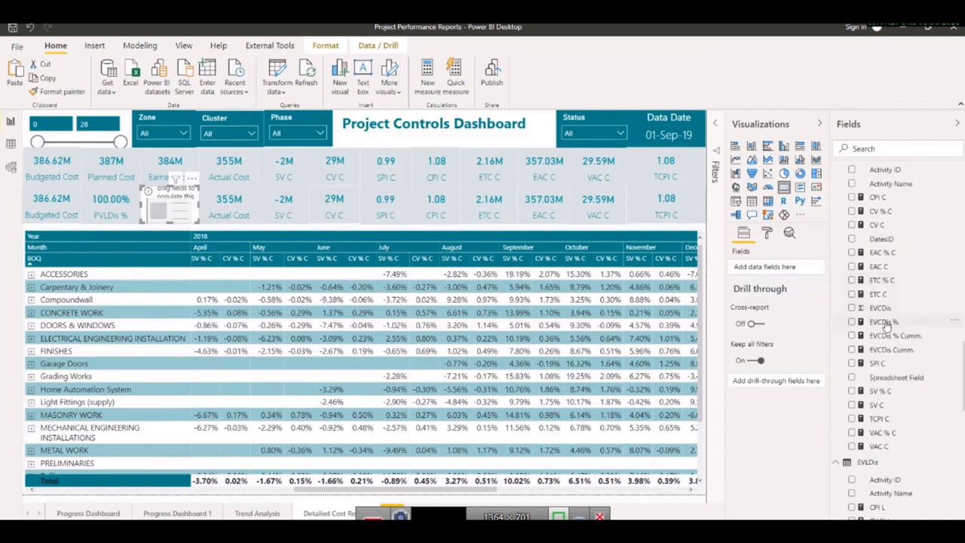
{"action": "left_click_drag", "start_coordinate": [884, 323], "coordinate": [755, 267]}
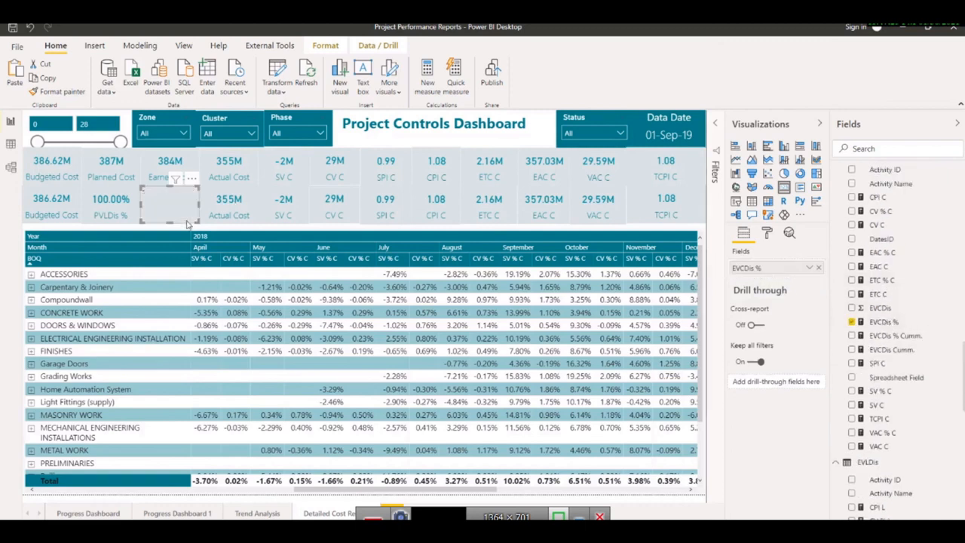
Step: Replace the field of the duplicated Actual Cost card with the ACDis % measure
{"action": "left_click", "coordinate": [230, 215]}
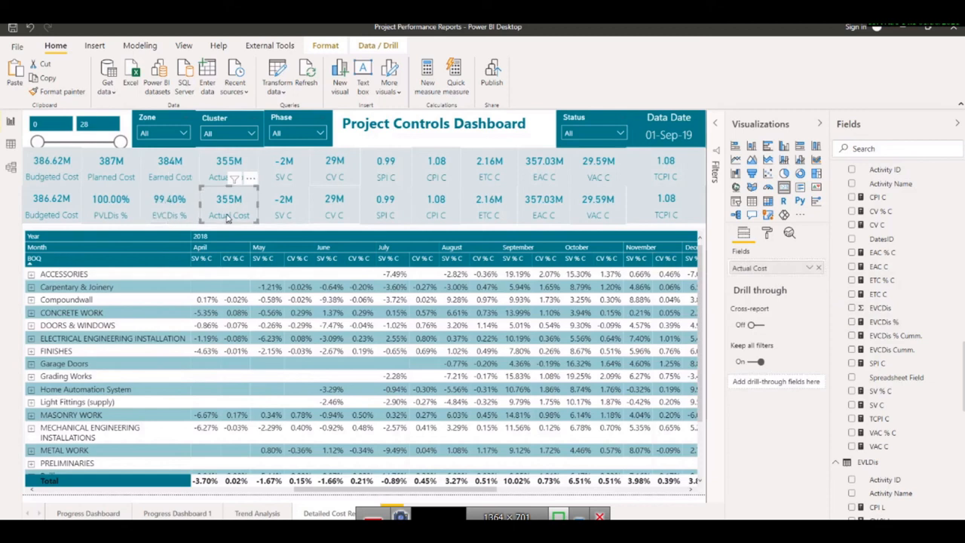
{"action": "left_click", "coordinate": [819, 269]}
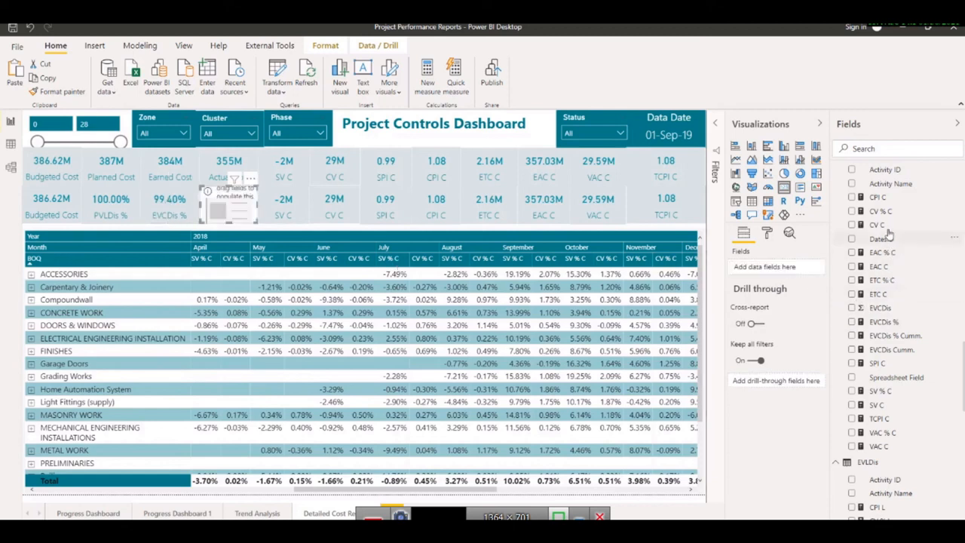
{"action": "scroll", "coordinate": [921, 290], "scroll_direction": "up", "scroll_amount": 10}
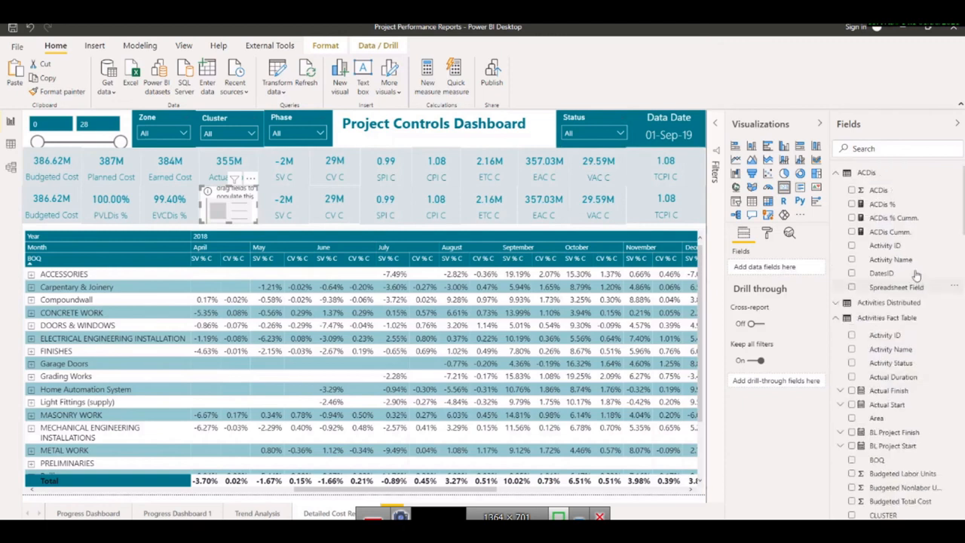
{"action": "left_click_drag", "start_coordinate": [884, 205], "coordinate": [765, 274]}
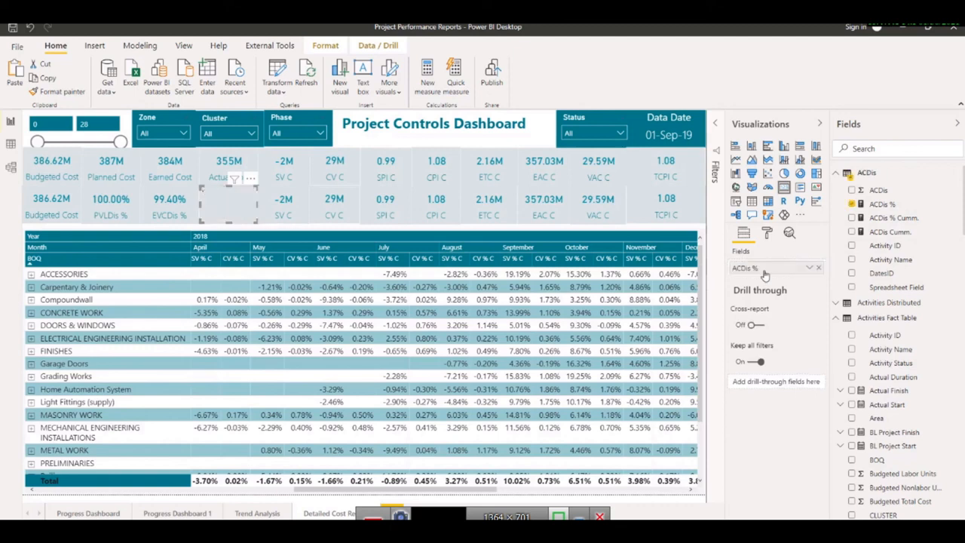
Step: Replace the field of the duplicated SV C card with the SV % C measure
{"action": "left_click", "coordinate": [286, 215]}
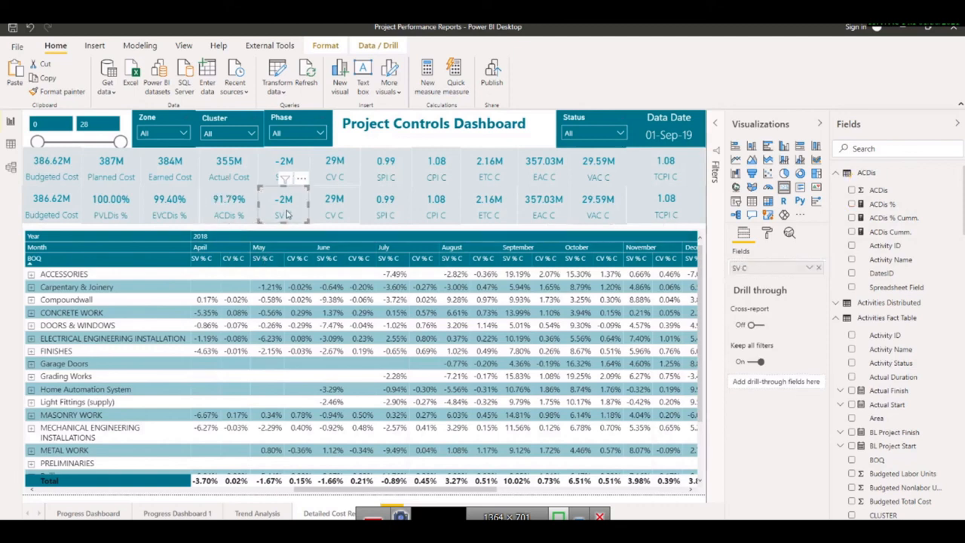
{"action": "left_click", "coordinate": [818, 268]}
{"action": "scroll", "coordinate": [927, 384], "scroll_direction": "down", "scroll_amount": 5}
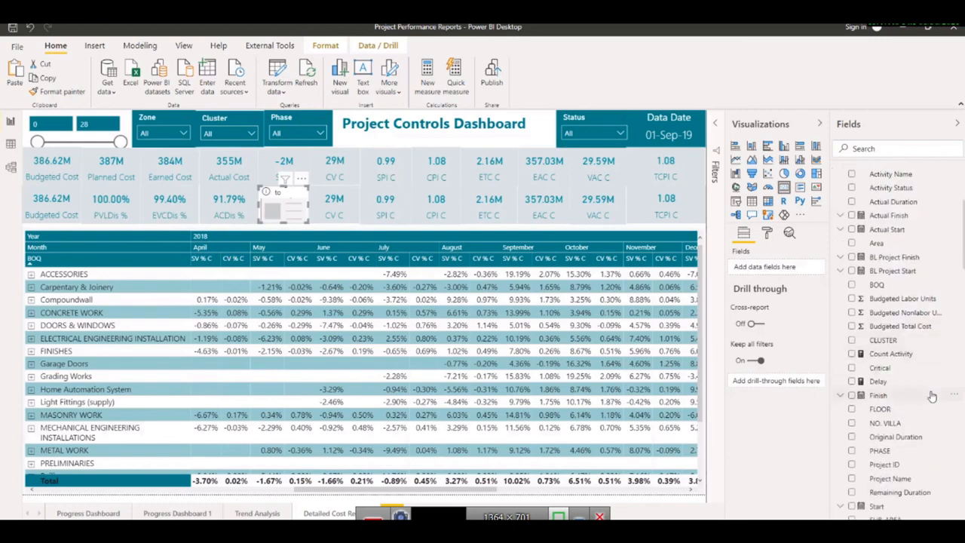
{"action": "scroll", "coordinate": [930, 395], "scroll_direction": "down", "scroll_amount": 10}
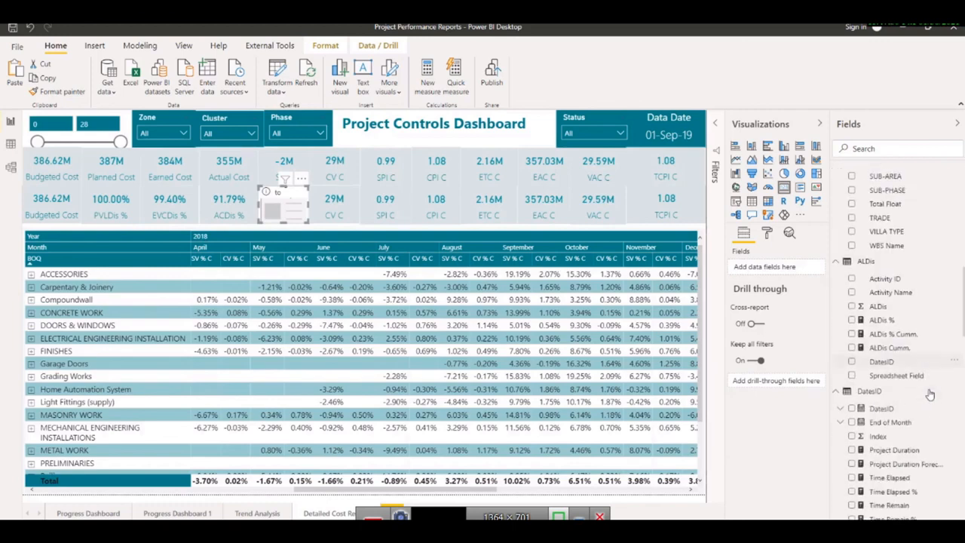
{"action": "scroll", "coordinate": [929, 394], "scroll_direction": "down", "scroll_amount": 5}
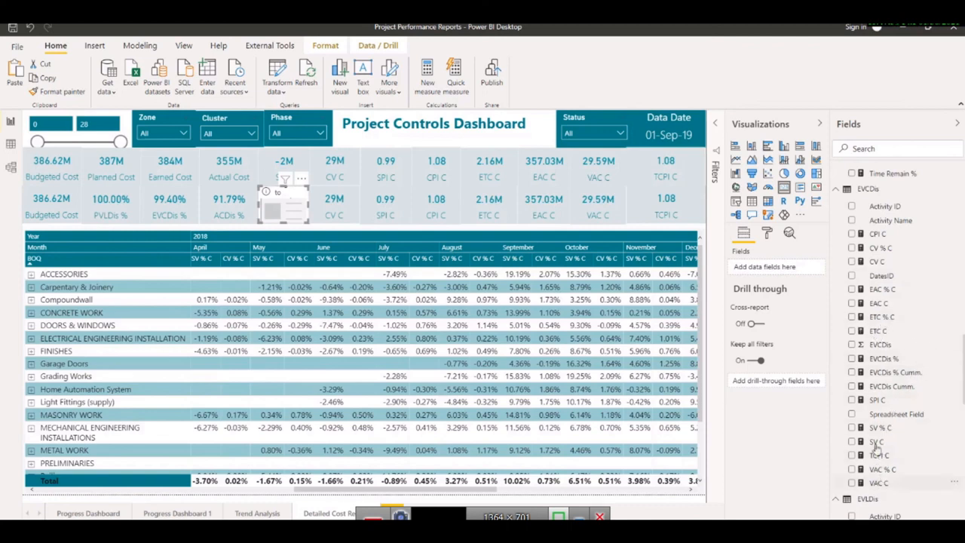
{"action": "left_click_drag", "start_coordinate": [876, 433], "coordinate": [748, 285]}
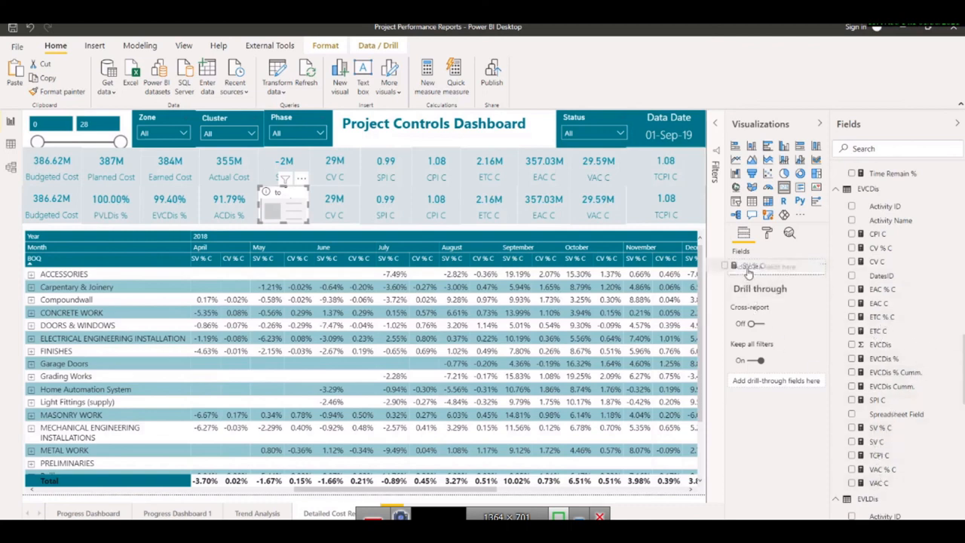
Step: Replace the field of the duplicated CV C card with the CV % C measure
{"action": "left_click", "coordinate": [325, 217]}
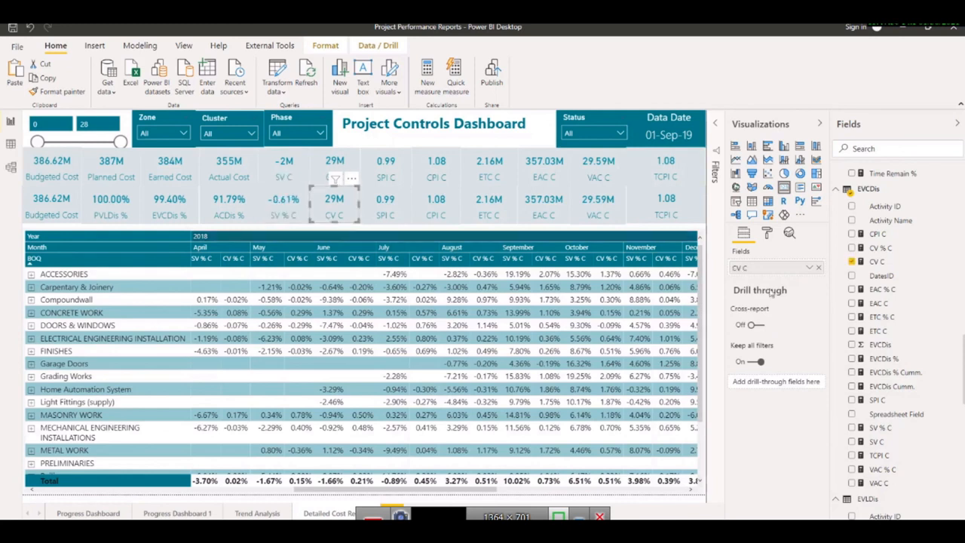
{"action": "left_click", "coordinate": [818, 267]}
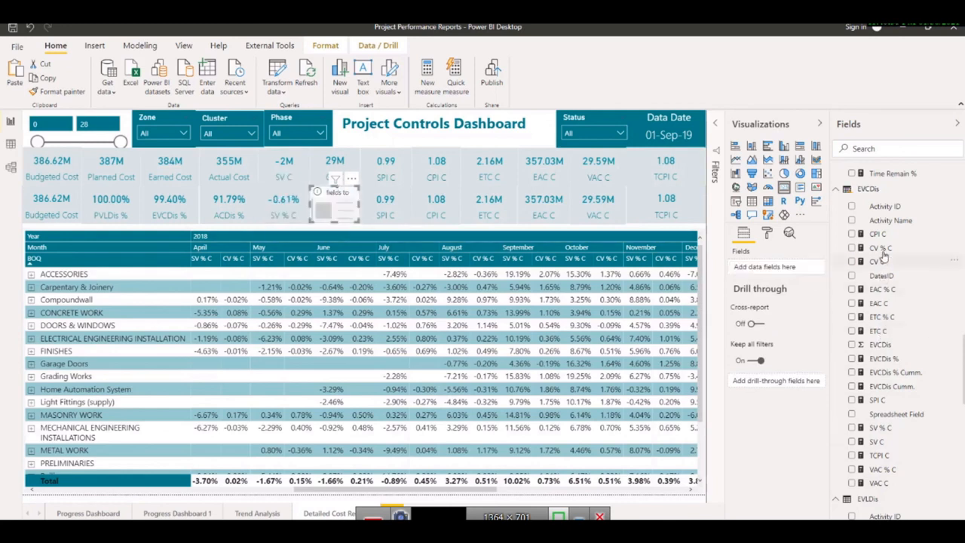
{"action": "left_click_drag", "start_coordinate": [882, 250], "coordinate": [773, 268]}
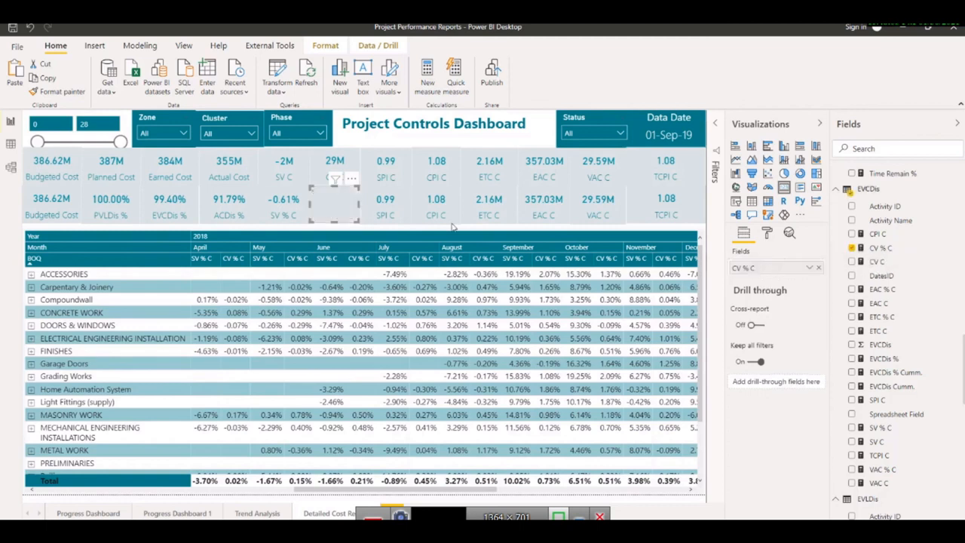
Step: Delete the duplicated SPI C and CPI C cards from the second card row
{"action": "left_click", "coordinate": [391, 216]}
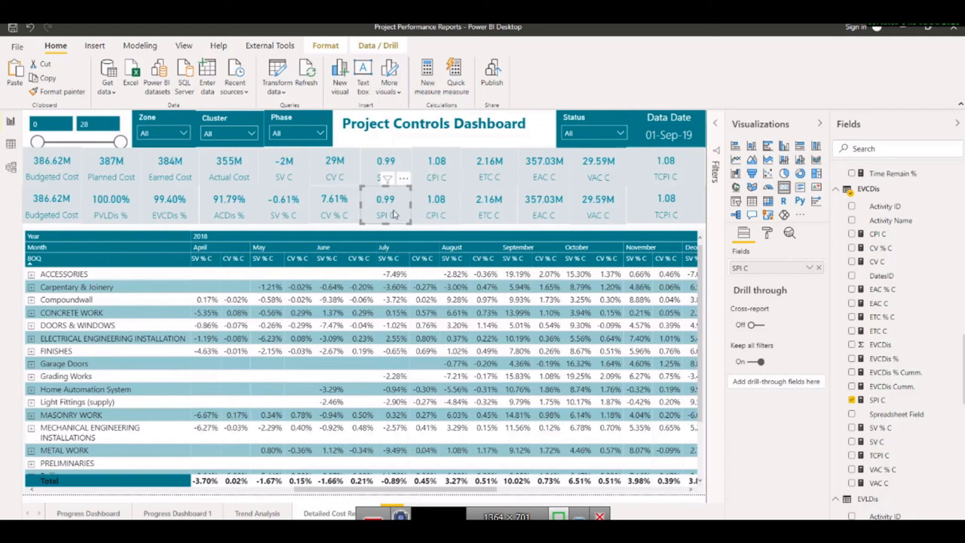
{"action": "key", "text": "Delete"}
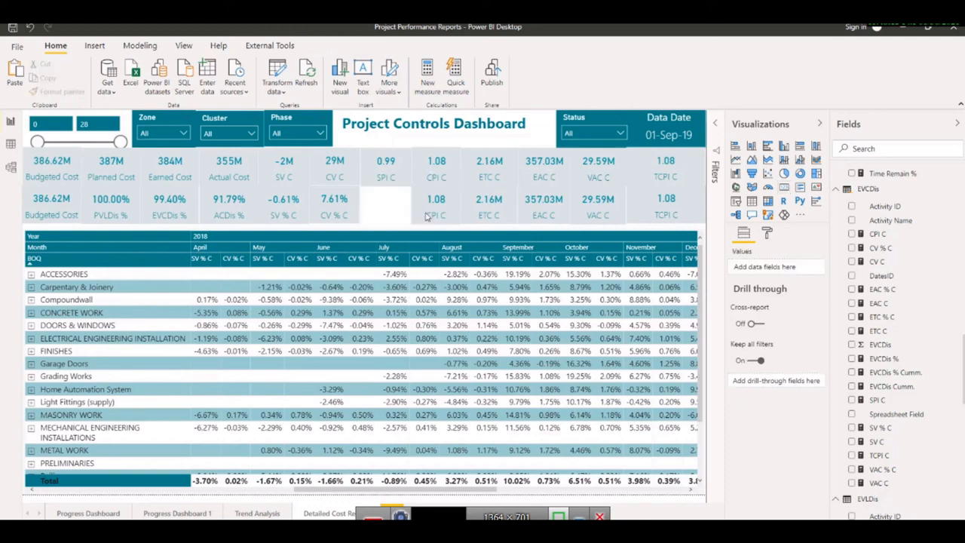
{"action": "left_click", "coordinate": [428, 216]}
{"action": "key", "text": "Delete"}
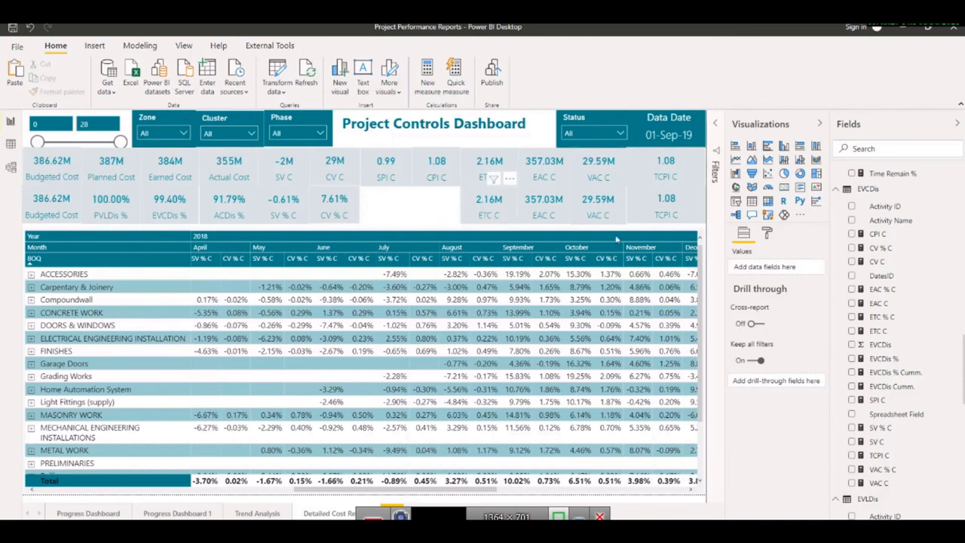
Step: Replace the field of the duplicated ETC C card with the ETC % C measure
{"action": "left_click", "coordinate": [488, 213]}
{"action": "left_click", "coordinate": [820, 269]}
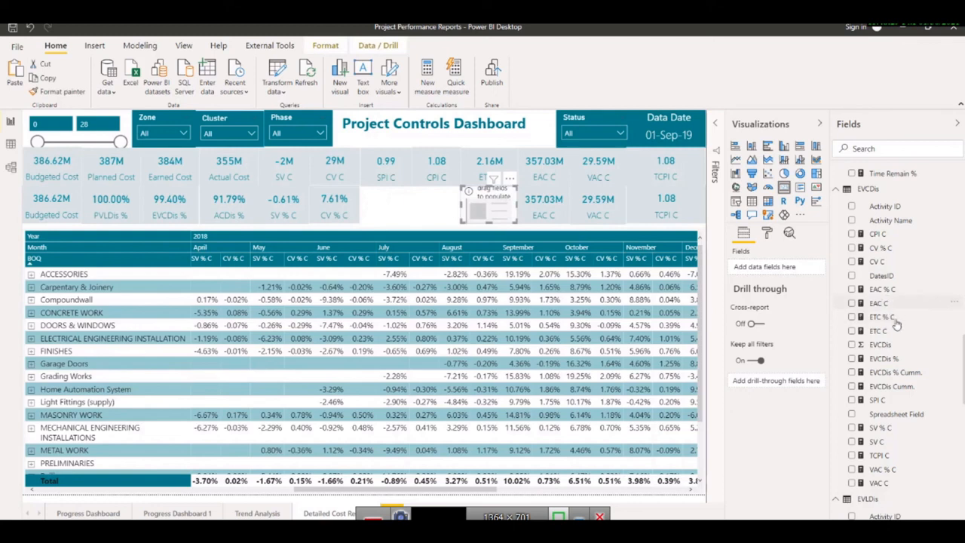
{"action": "left_click_drag", "start_coordinate": [890, 329], "coordinate": [756, 270]}
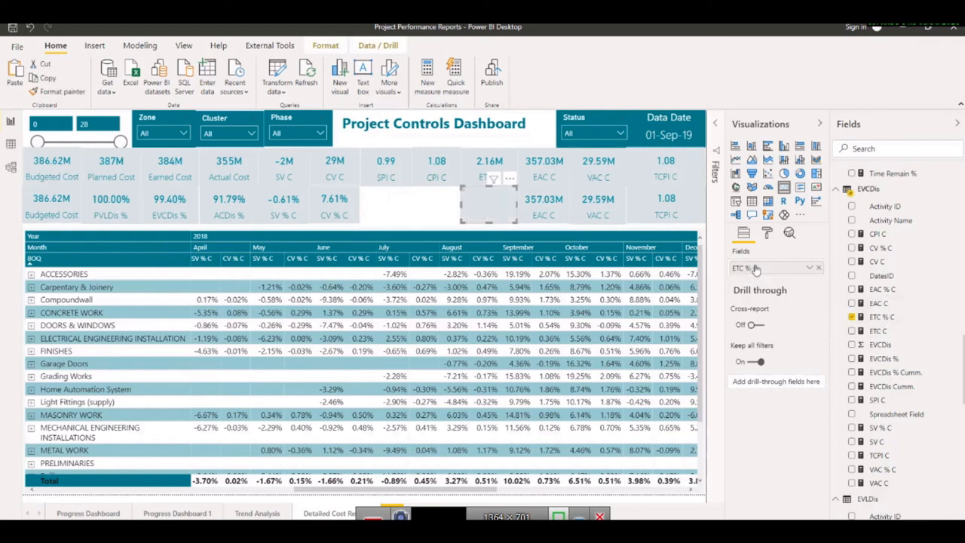
{"action": "left_click", "coordinate": [535, 213]}
{"action": "left_click", "coordinate": [897, 302]}
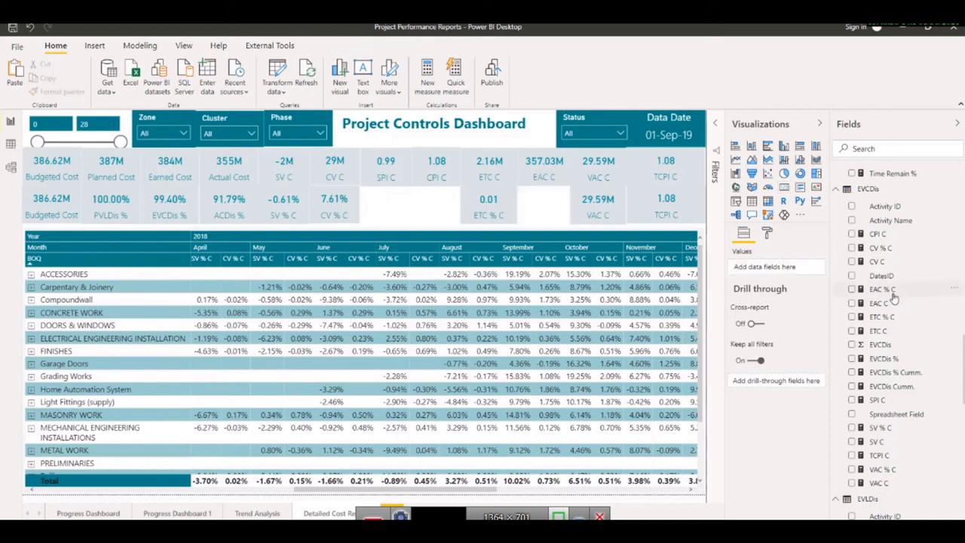
{"action": "left_click_drag", "start_coordinate": [873, 294], "coordinate": [838, 287]}
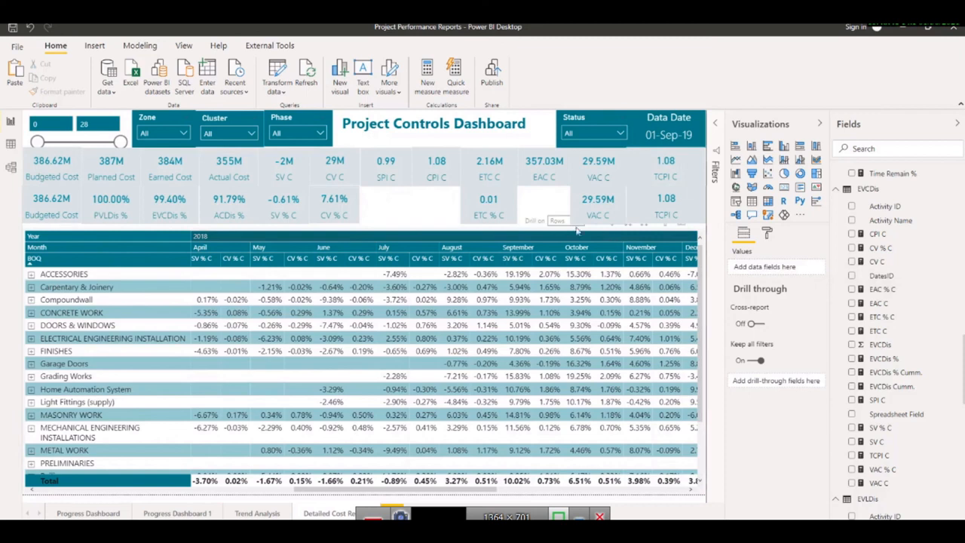
Step: Replace the field of the duplicated EAC C card with the EAC % C measure
{"action": "left_click", "coordinate": [530, 212]}
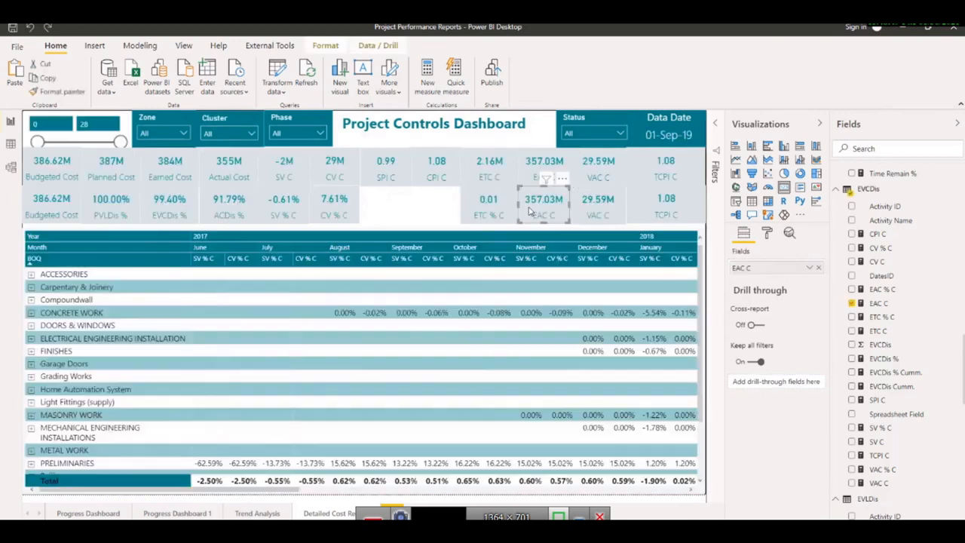
{"action": "left_click", "coordinate": [877, 303]}
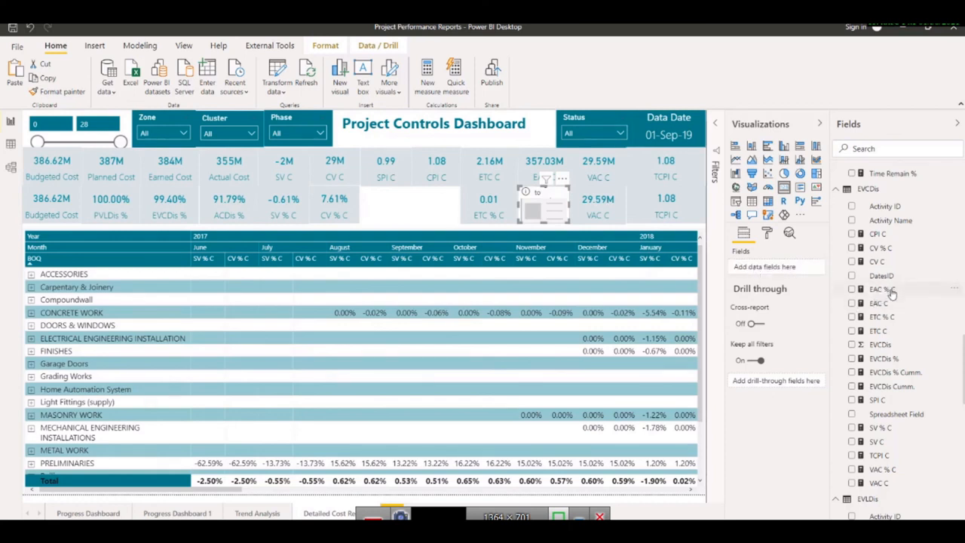
{"action": "left_click_drag", "start_coordinate": [884, 291], "coordinate": [750, 269]}
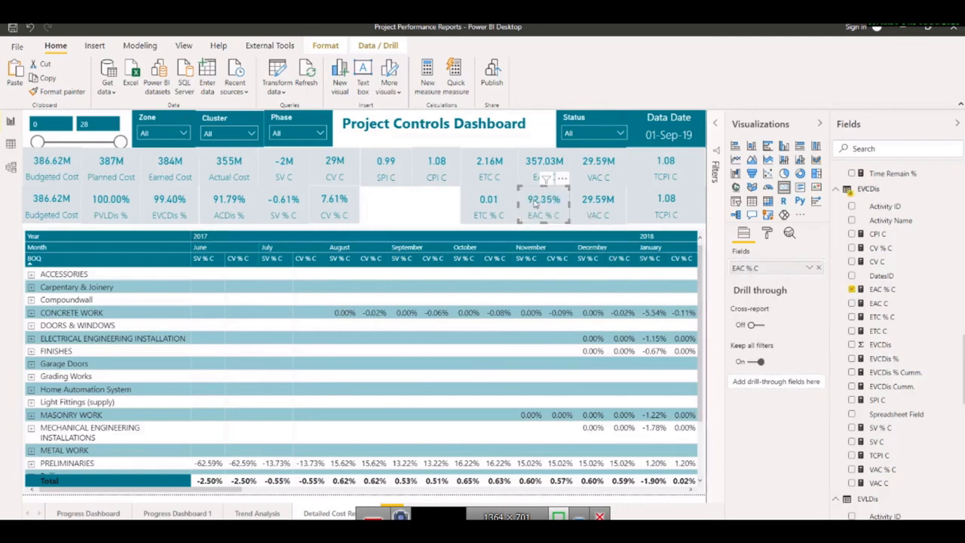
Step: Replace the field of the duplicated VAC C card with the VAC % C measure
{"action": "left_click", "coordinate": [595, 212]}
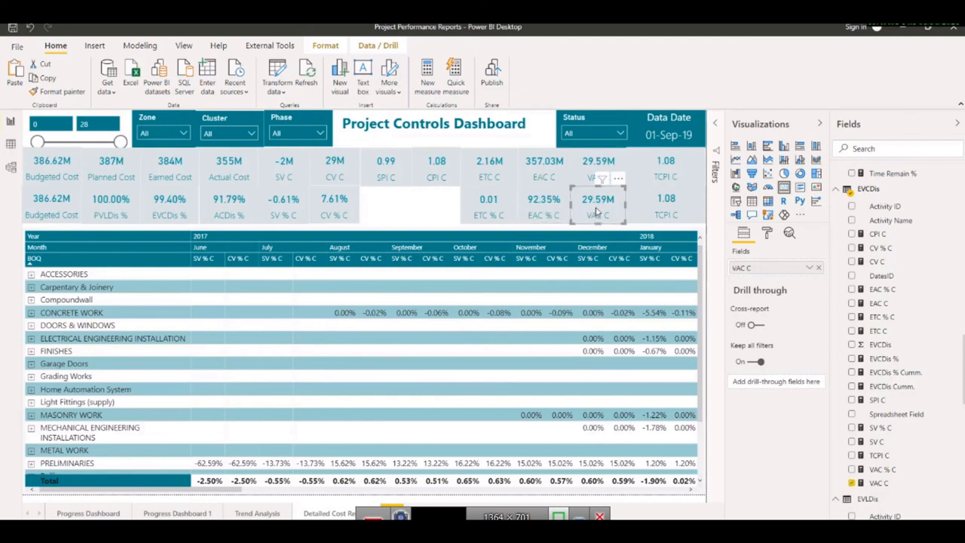
{"action": "left_click", "coordinate": [852, 483]}
{"action": "left_click", "coordinate": [852, 470]}
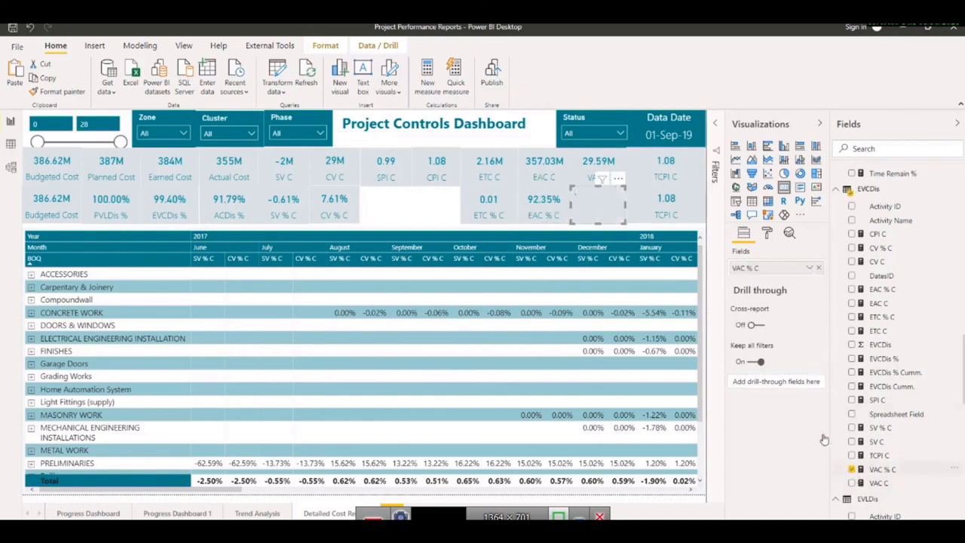
Step: Delete the duplicated TCPI C card from the end of the second card row
{"action": "left_click", "coordinate": [644, 209]}
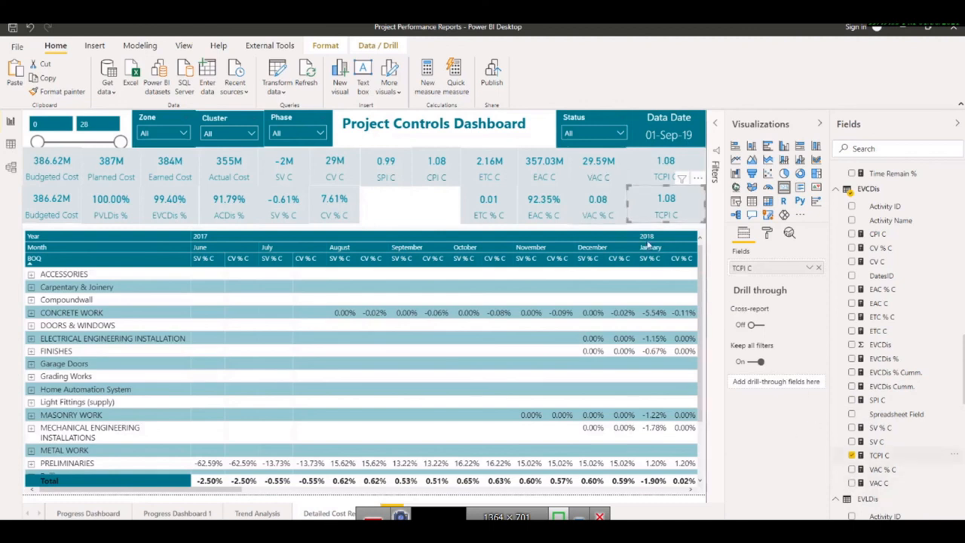
{"action": "left_click", "coordinate": [598, 214]}
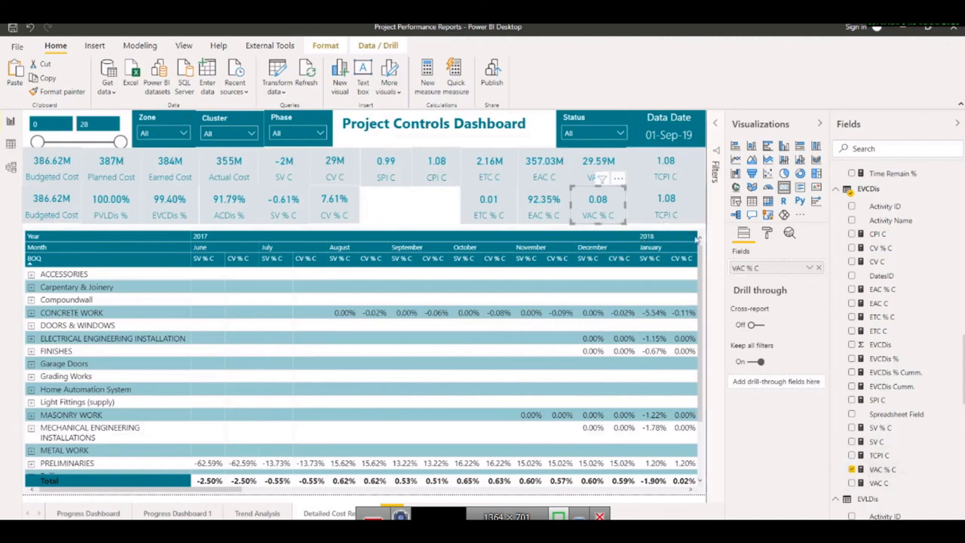
{"action": "left_click", "coordinate": [646, 210]}
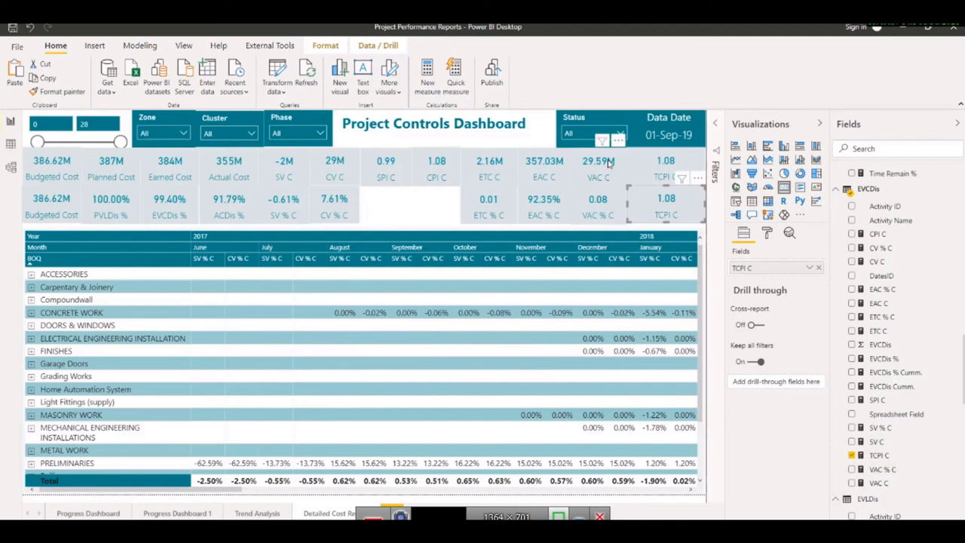
{"action": "key", "text": "Delete"}
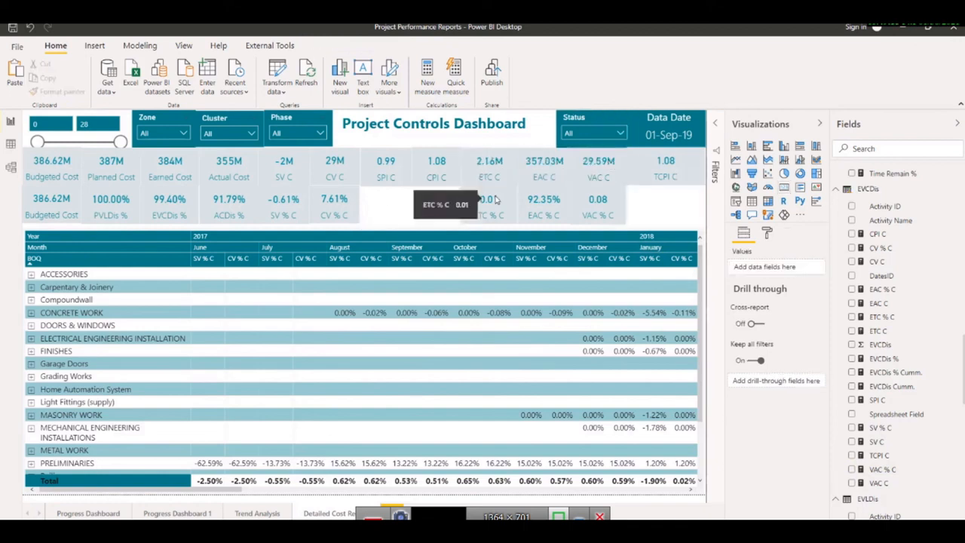
Step: Set the SPI C and CPI C cards aside and move the ETC, EAC and VAC cards of both rows beside the CV cards
{"action": "left_click", "coordinate": [389, 176]}
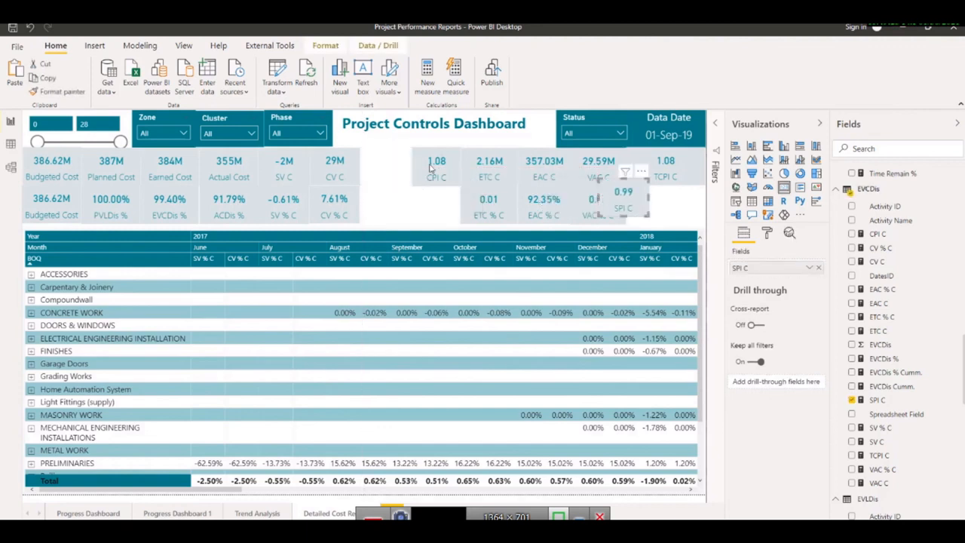
{"action": "left_click_drag", "start_coordinate": [482, 172], "coordinate": [377, 173]}
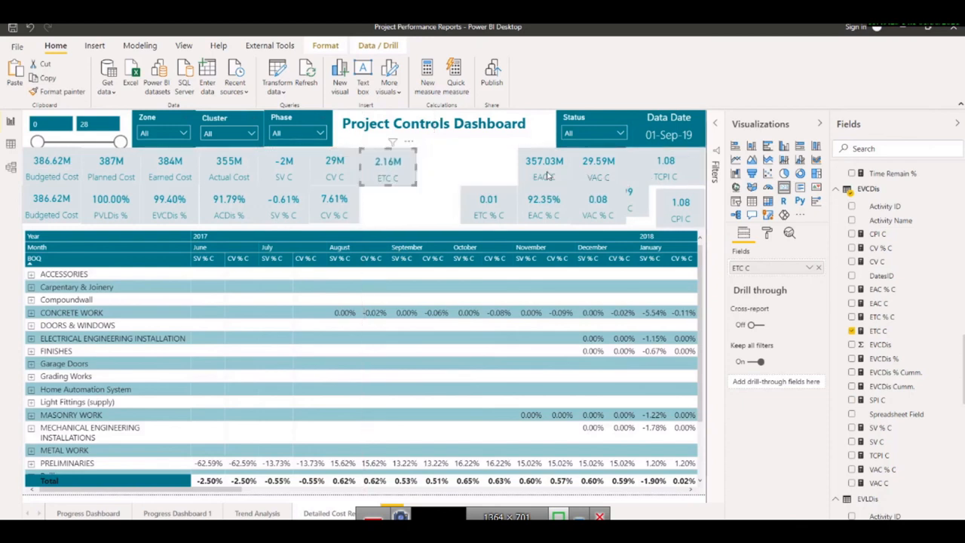
{"action": "left_click_drag", "start_coordinate": [547, 173], "coordinate": [451, 174]}
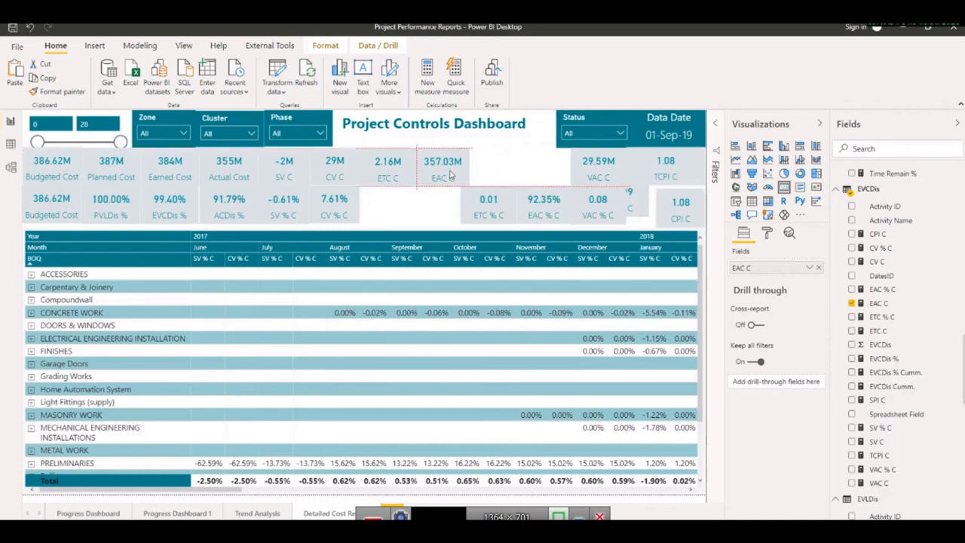
{"action": "left_click_drag", "start_coordinate": [596, 171], "coordinate": [384, 205]}
{"action": "left_click_drag", "start_coordinate": [533, 217], "coordinate": [449, 217]}
{"action": "left_click_drag", "start_coordinate": [579, 216], "coordinate": [483, 214]}
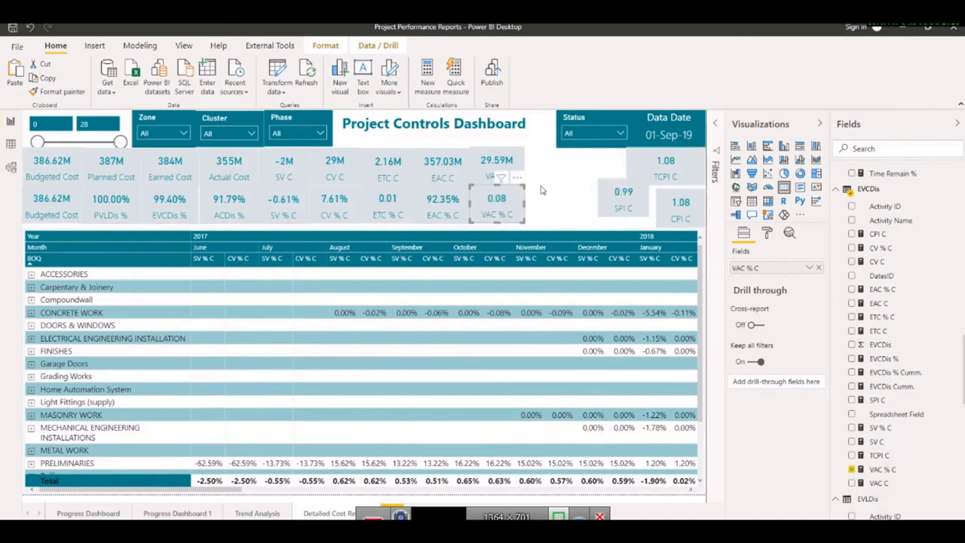
Step: Place the CPI C and SPI C cards in the first card row between the VAC C and TCPI C cards
{"action": "left_click_drag", "start_coordinate": [612, 200], "coordinate": [589, 170]}
{"action": "left_click_drag", "start_coordinate": [665, 211], "coordinate": [534, 171]}
{"action": "left_click", "coordinate": [499, 152]}
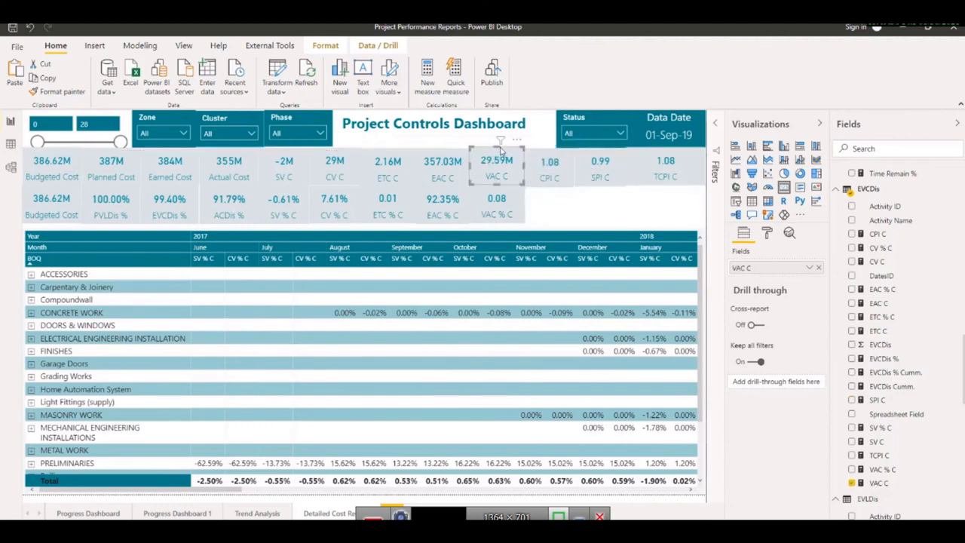
{"action": "left_click_drag", "start_coordinate": [495, 149], "coordinate": [513, 177]}
{"action": "left_click", "coordinate": [579, 211]}
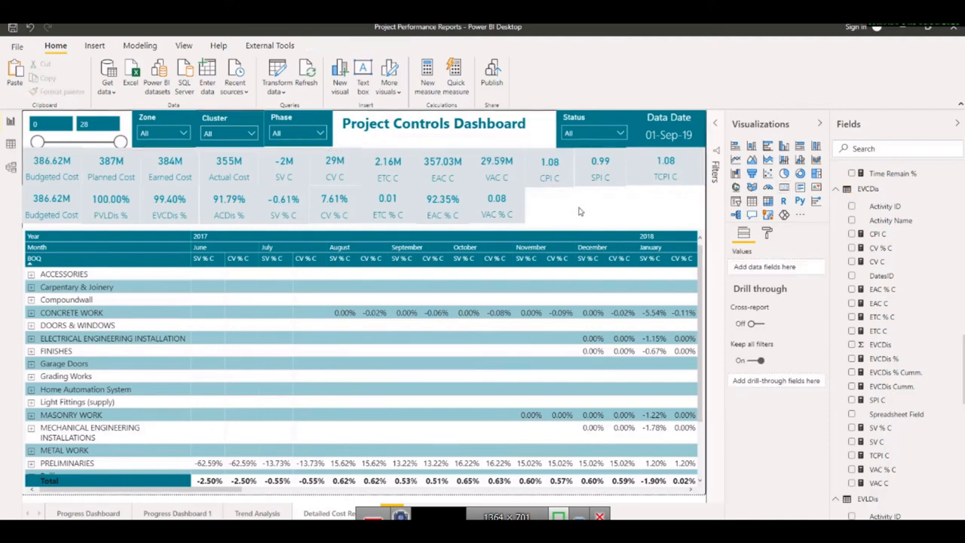
{"action": "left_click", "coordinate": [56, 216]}
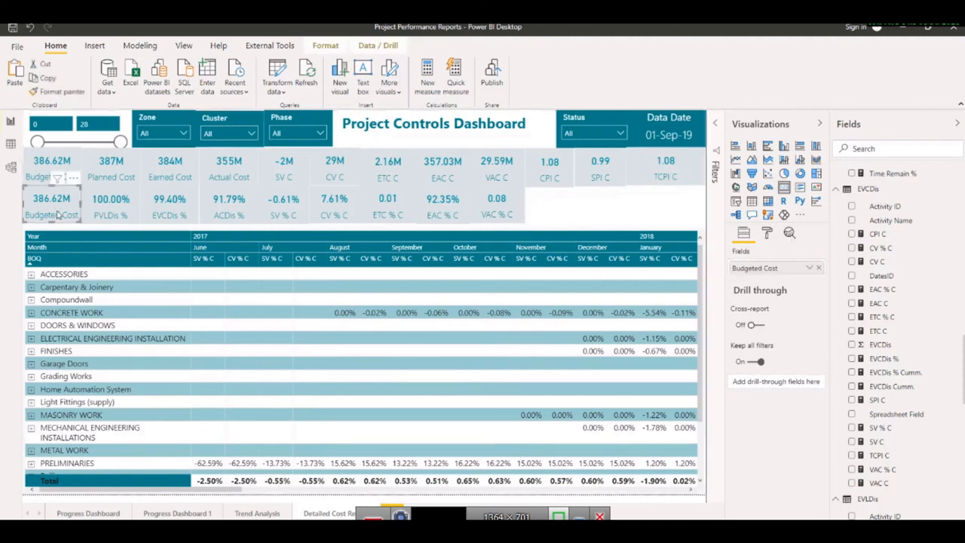
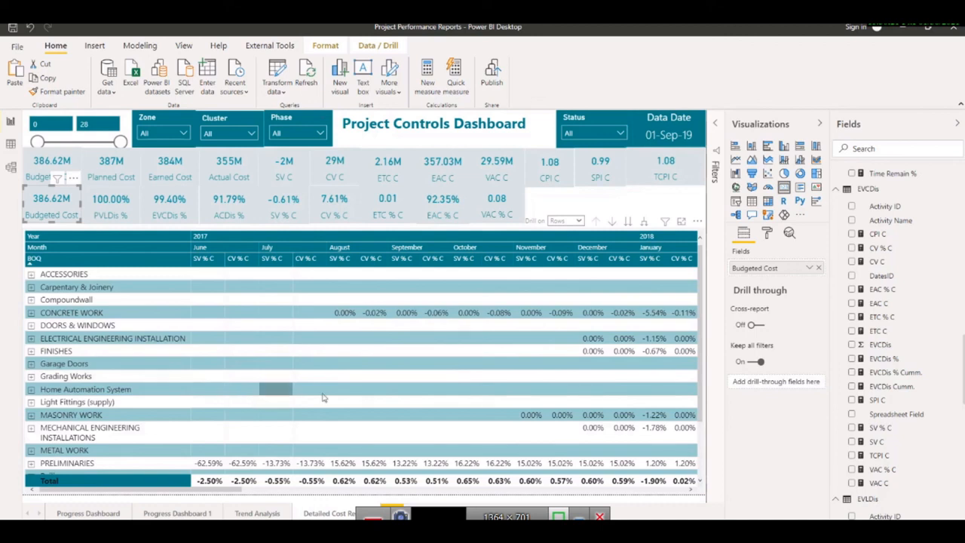
{"action": "scroll", "coordinate": [404, 413], "scroll_direction": "right", "scroll_amount": 3}
{"action": "scroll", "coordinate": [403, 415], "scroll_direction": "right", "scroll_amount": 3}
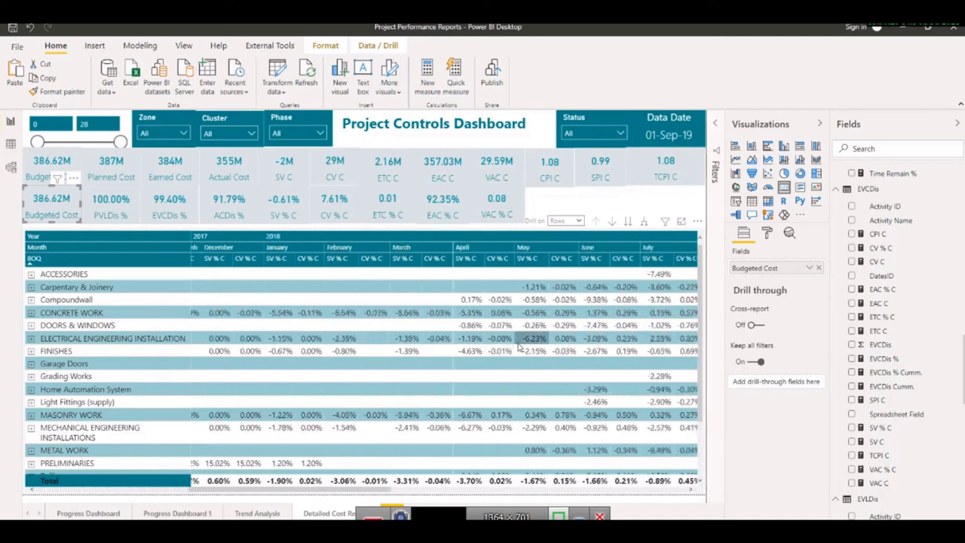
{"action": "scroll", "coordinate": [460, 338], "scroll_direction": "right", "scroll_amount": 3}
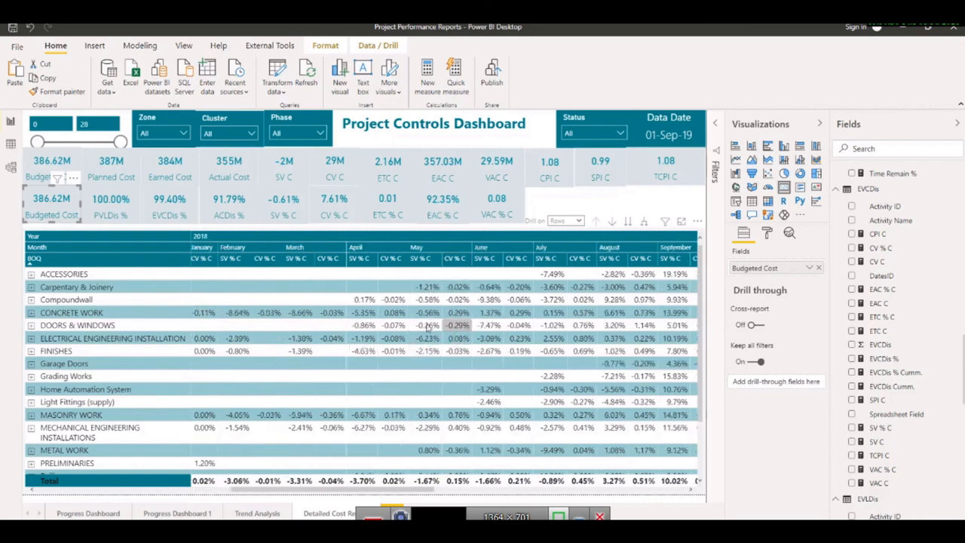
{"action": "left_click", "coordinate": [56, 311]}
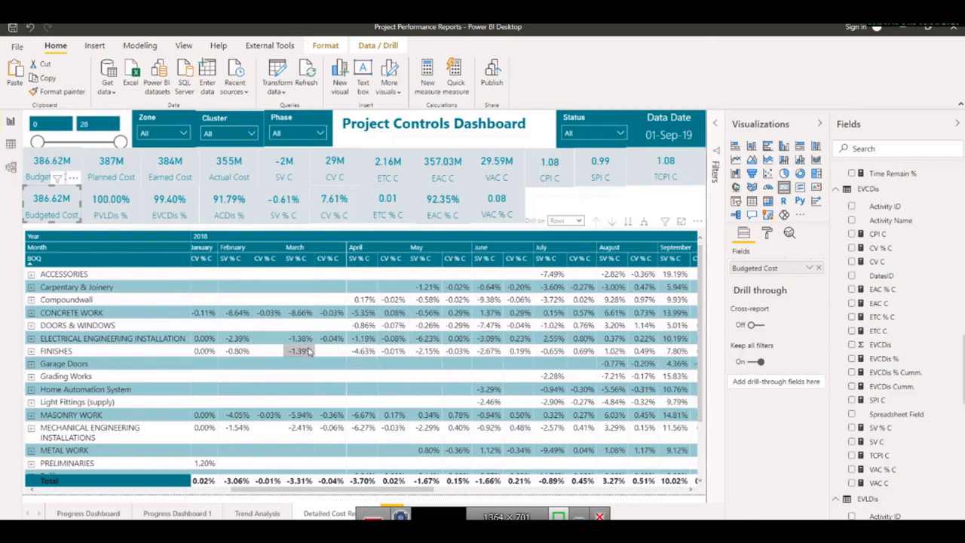
Step: Open background color conditional formatting for the matrix's SV % C values and format them by Rules
{"action": "left_click", "coordinate": [27, 240]}
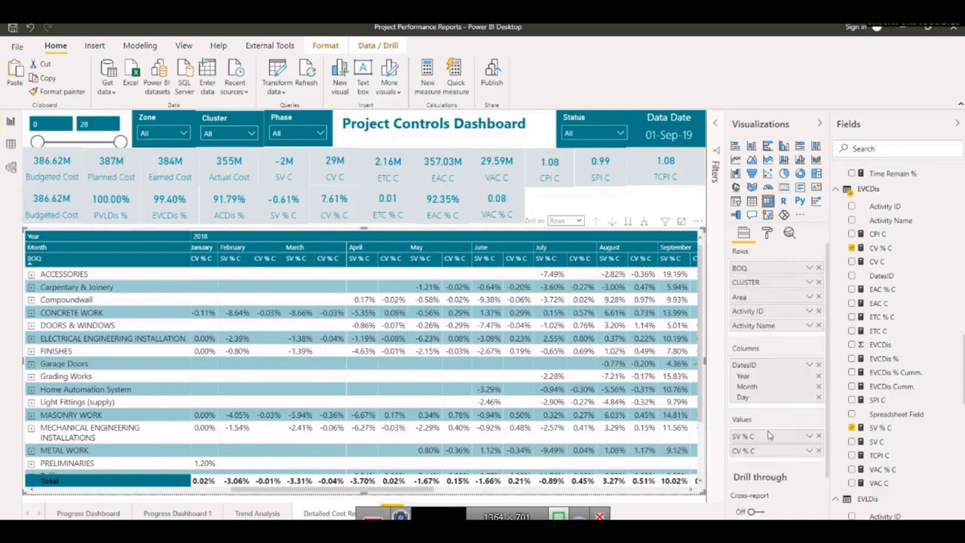
{"action": "left_click", "coordinate": [810, 436]}
{"action": "mouse_move", "coordinate": [856, 392]}
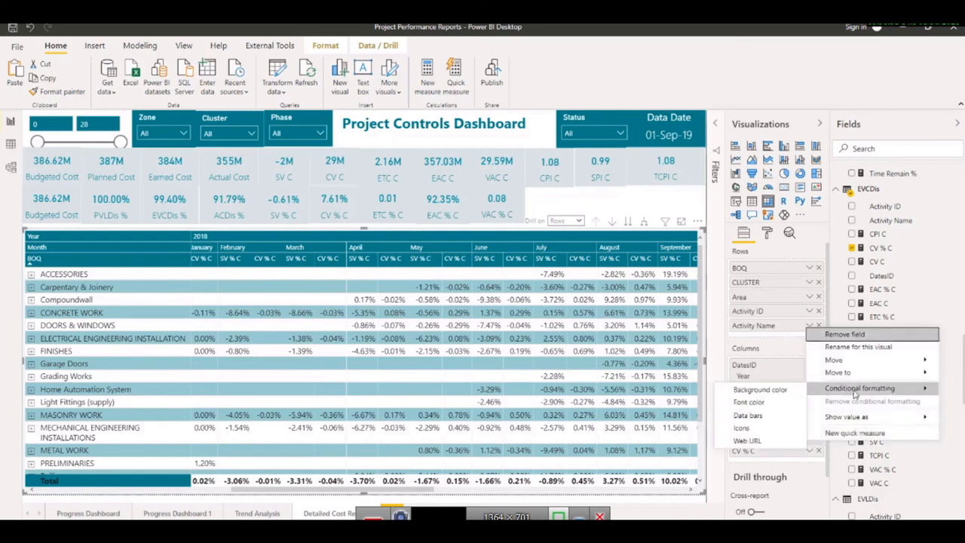
{"action": "left_click", "coordinate": [773, 390]}
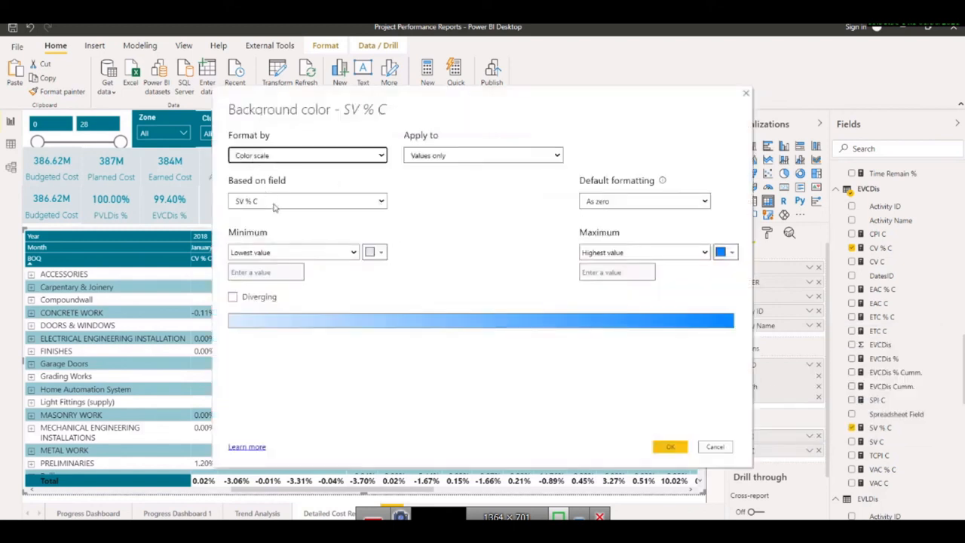
{"action": "left_click", "coordinate": [326, 155]}
{"action": "left_click", "coordinate": [265, 175]}
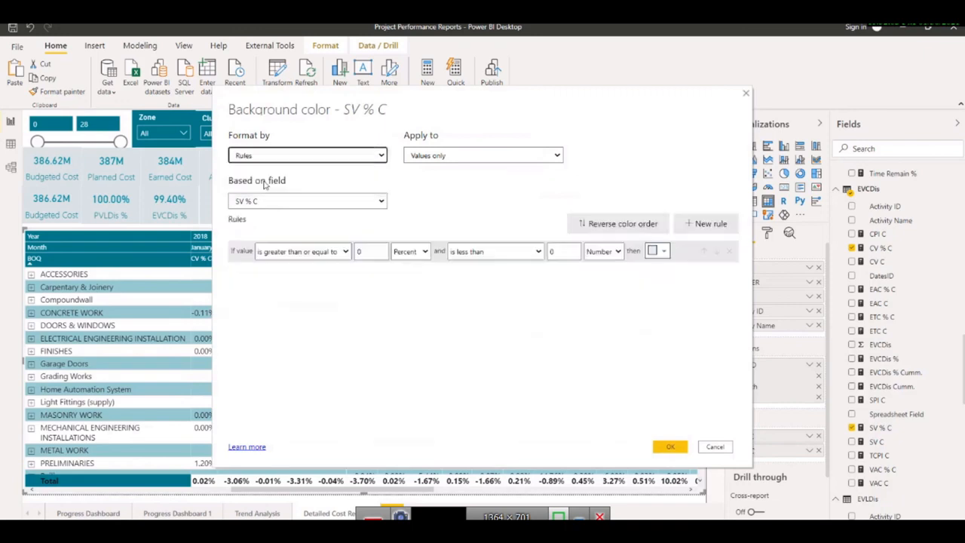
Step: Set the rule's condition to greater than 0 and less than or equal to 100, both as Number
{"action": "left_click", "coordinate": [333, 254]}
{"action": "left_click", "coordinate": [311, 274]}
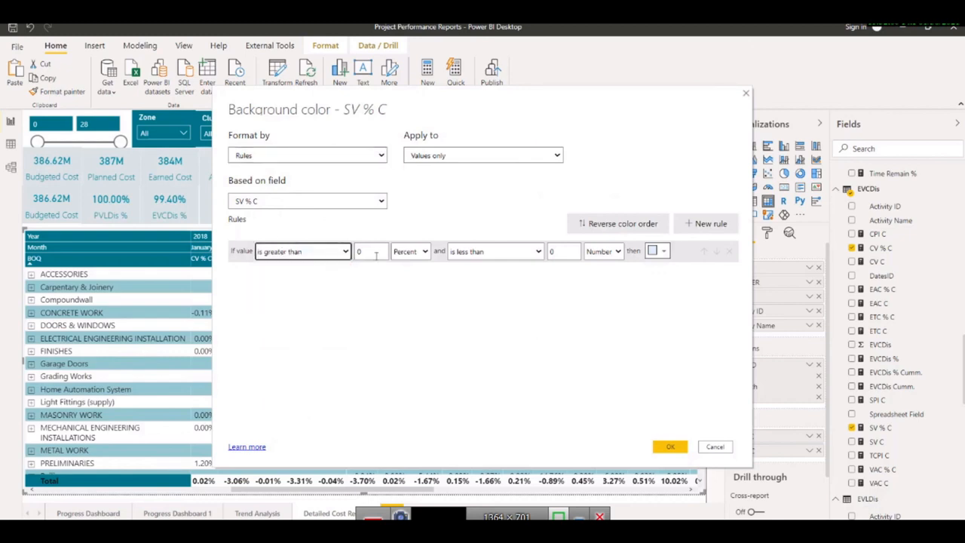
{"action": "left_click", "coordinate": [410, 252]}
{"action": "left_click", "coordinate": [400, 263]}
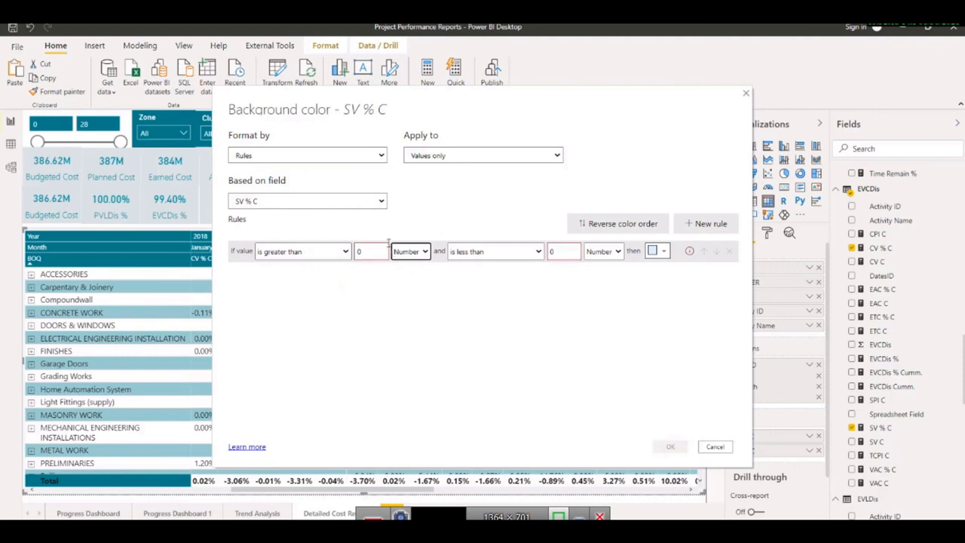
{"action": "left_click", "coordinate": [519, 256]}
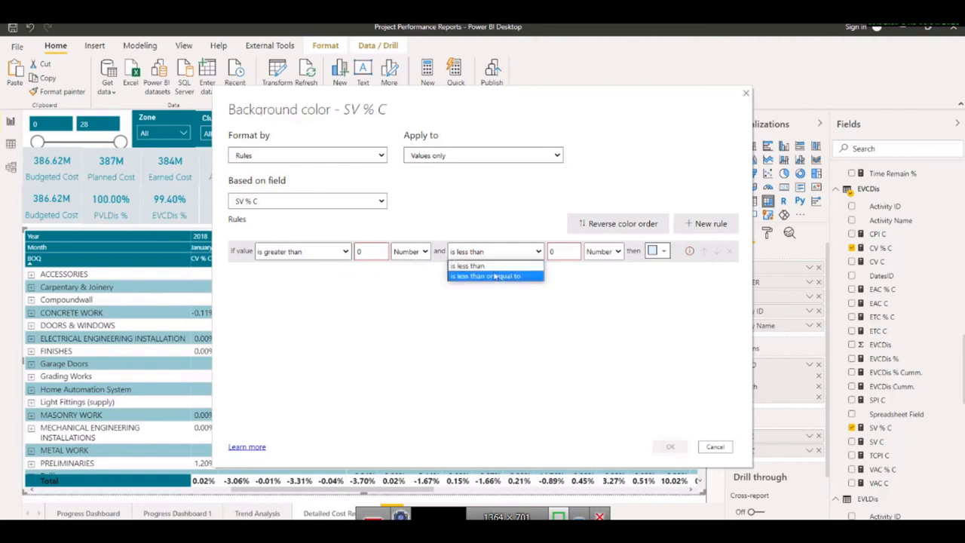
{"action": "left_click", "coordinate": [495, 276]}
{"action": "left_click", "coordinate": [548, 252]}
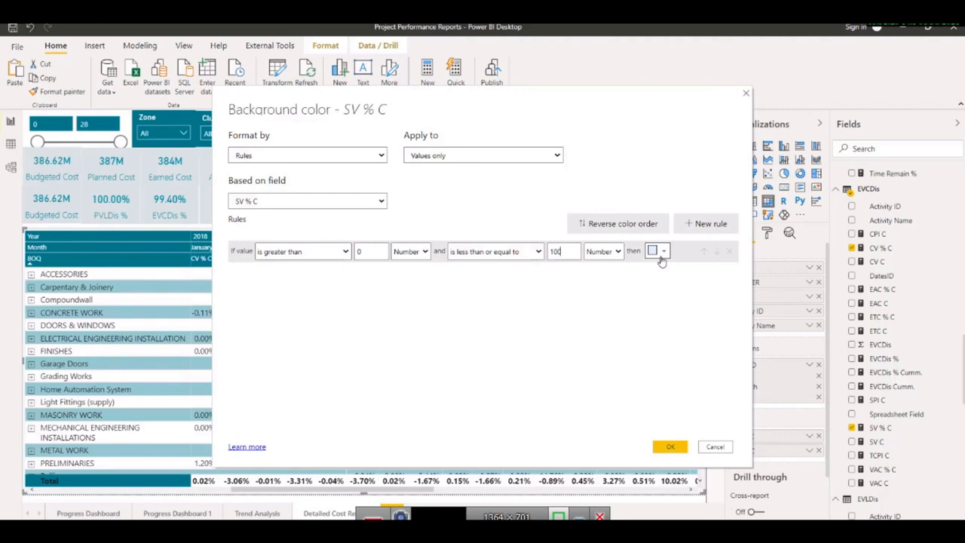
Step: Switch to the browser's traffic color scheme page, copy the Spanish Green hex code #008450 and return to Power BI Desktop
{"action": "key", "text": "alt+Tab"}
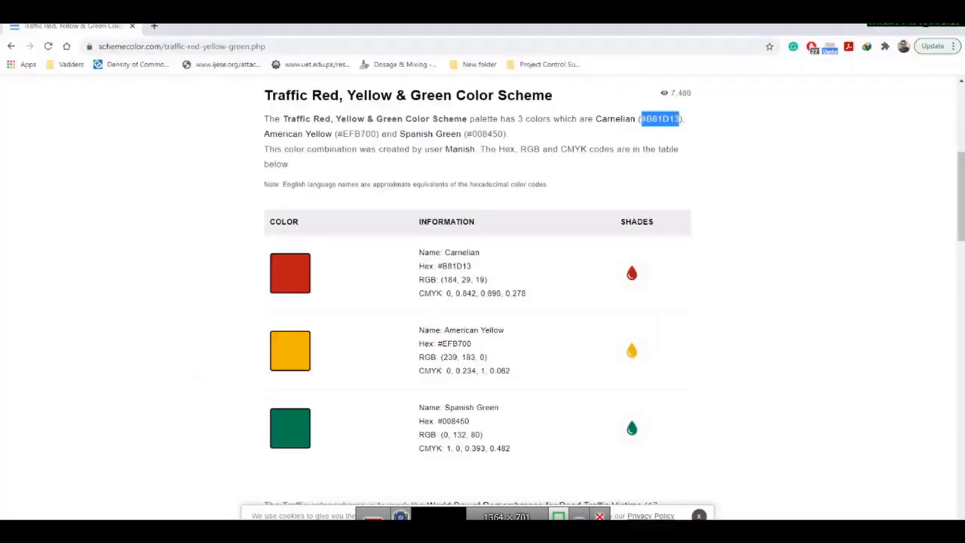
{"action": "left_click_drag", "start_coordinate": [471, 421], "coordinate": [436, 421]}
{"action": "key", "text": "ctrl+c"}
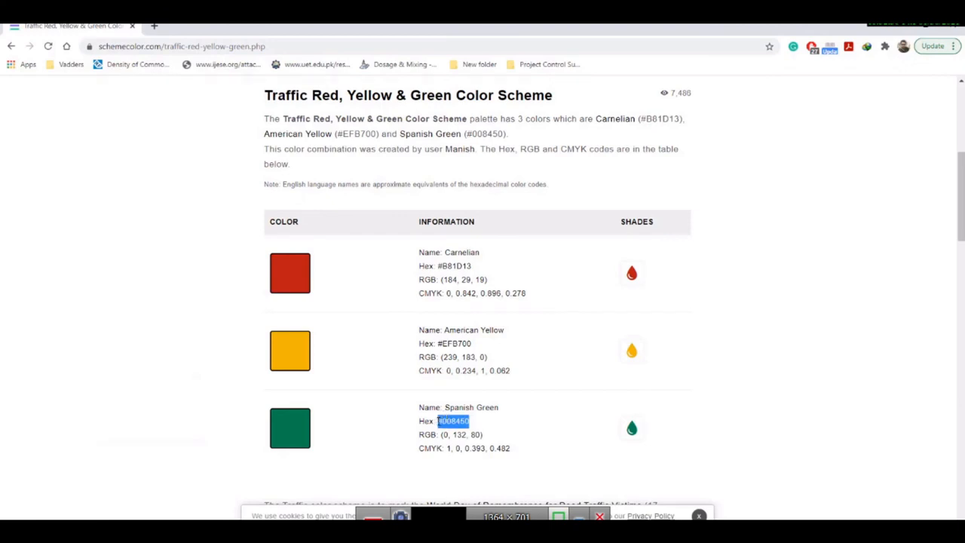
{"action": "key", "text": "alt+Tab"}
Step: Try to give the rule the custom color #008450 and apply the SV % C background formatting
{"action": "left_click", "coordinate": [656, 252]}
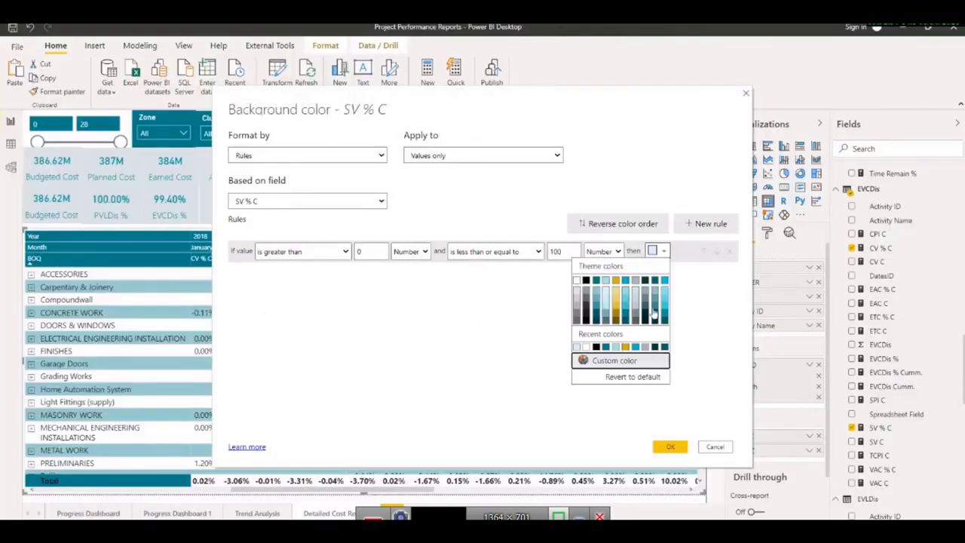
{"action": "left_click", "coordinate": [613, 361]}
{"action": "left_click_drag", "start_coordinate": [613, 368], "coordinate": [585, 368]}
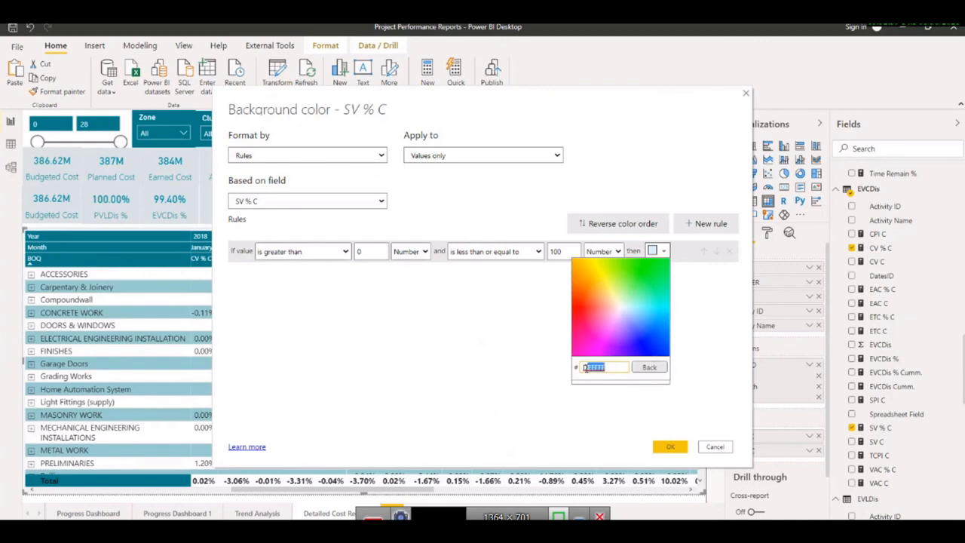
{"action": "key", "text": "ctrl+v"}
{"action": "left_click", "coordinate": [645, 368]}
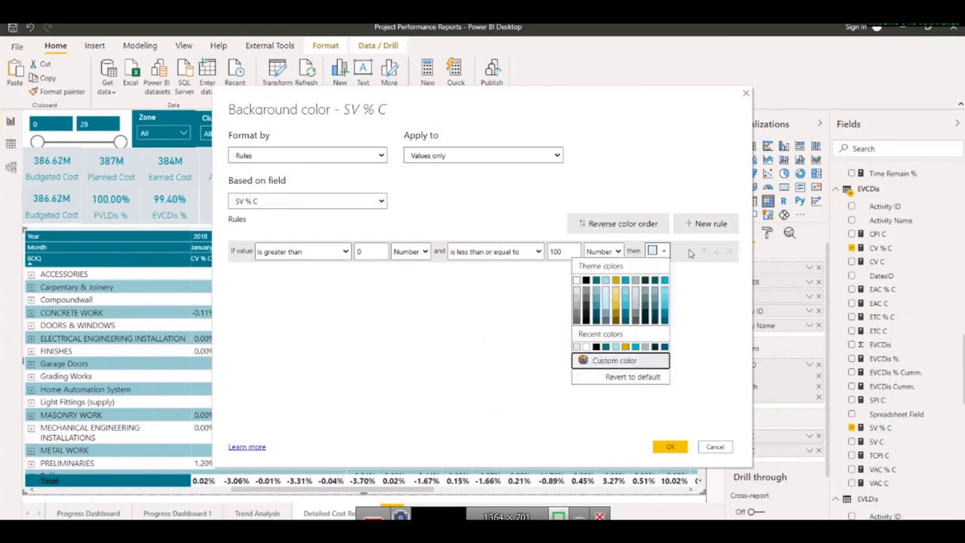
{"action": "left_click", "coordinate": [623, 362]}
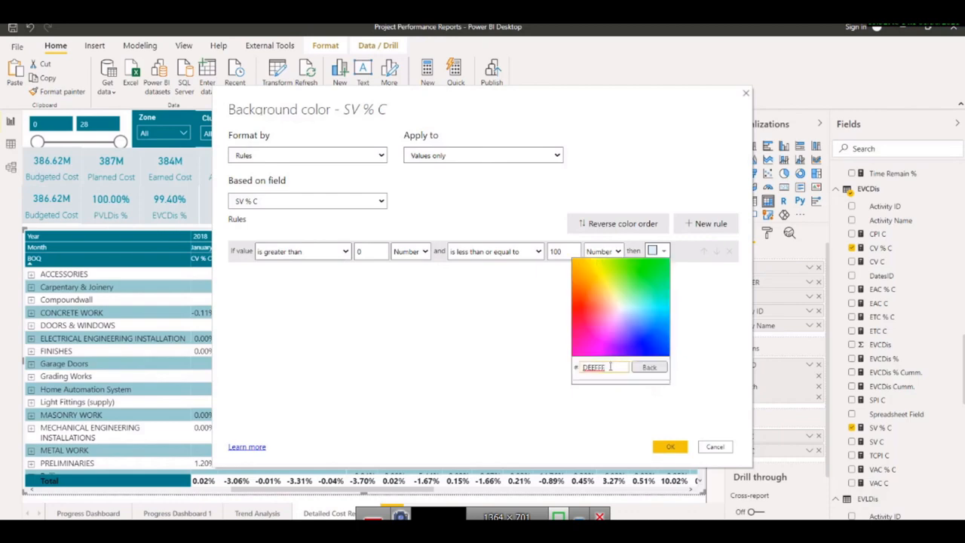
{"action": "left_click_drag", "start_coordinate": [611, 367], "coordinate": [581, 366]}
{"action": "type", "text": "#00845"}
{"action": "key", "text": "BackSpace"}
{"action": "key", "text": "Return"}
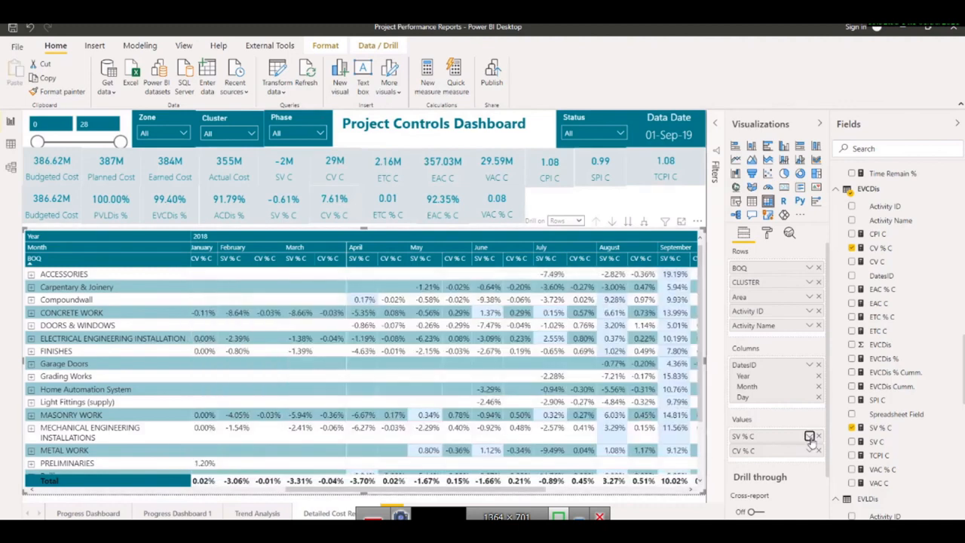
Step: Reopen the SV % C background color rule, set its custom color to green #008450 and apply it
{"action": "left_click", "coordinate": [810, 437]}
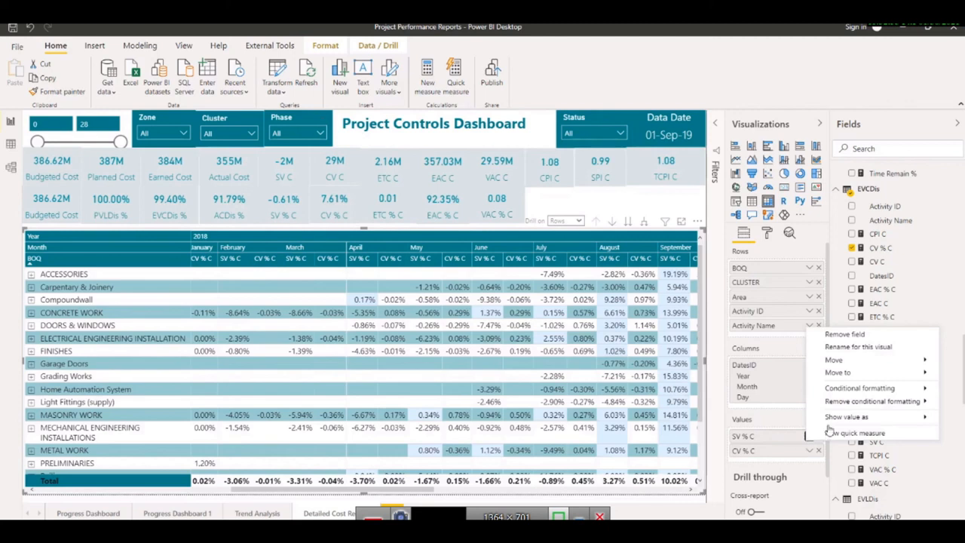
{"action": "mouse_move", "coordinate": [839, 390]}
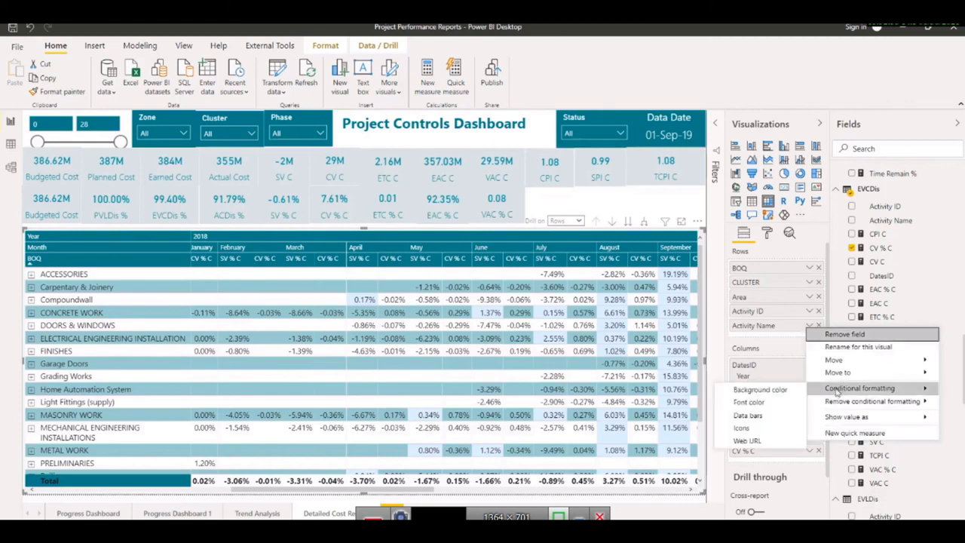
{"action": "left_click", "coordinate": [760, 389]}
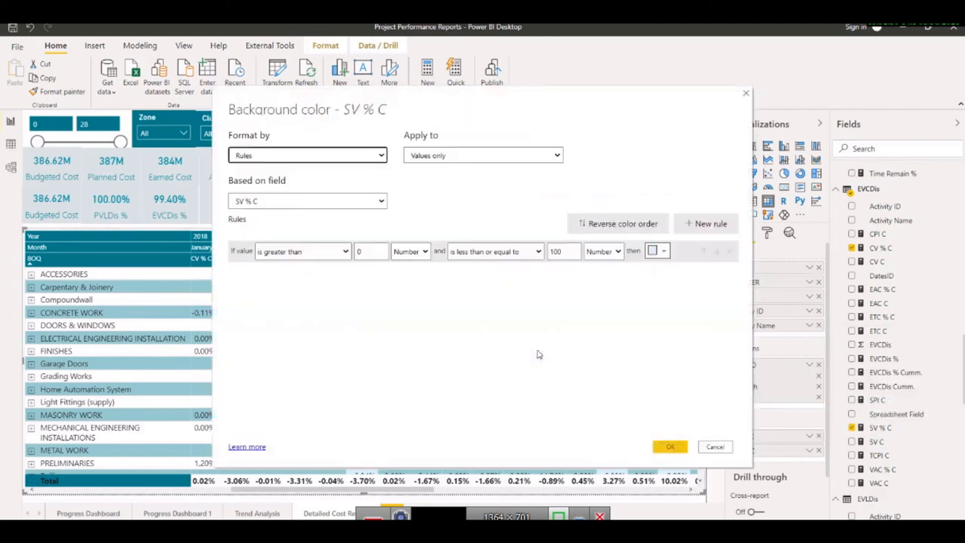
{"action": "left_click", "coordinate": [657, 252]}
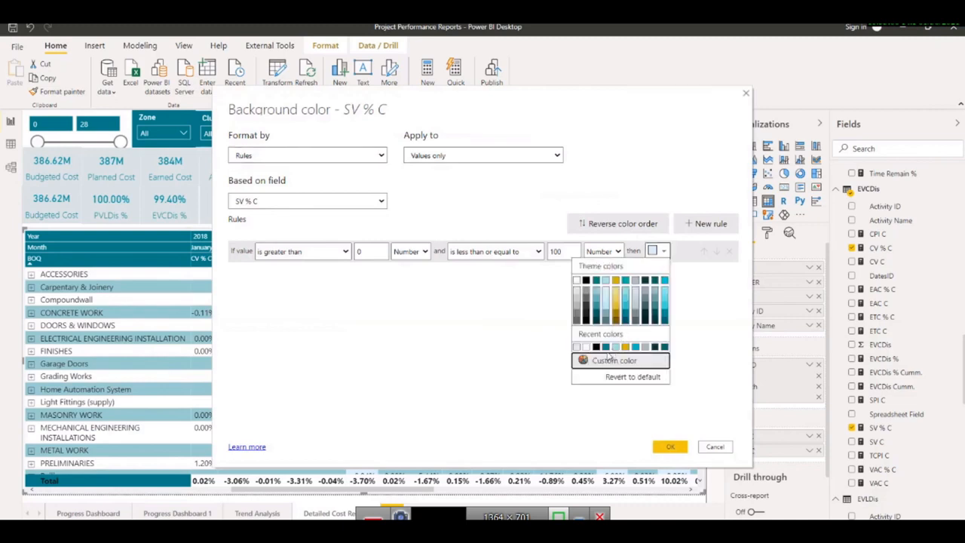
{"action": "left_click", "coordinate": [603, 358]}
{"action": "left_click_drag", "start_coordinate": [605, 367], "coordinate": [575, 368]}
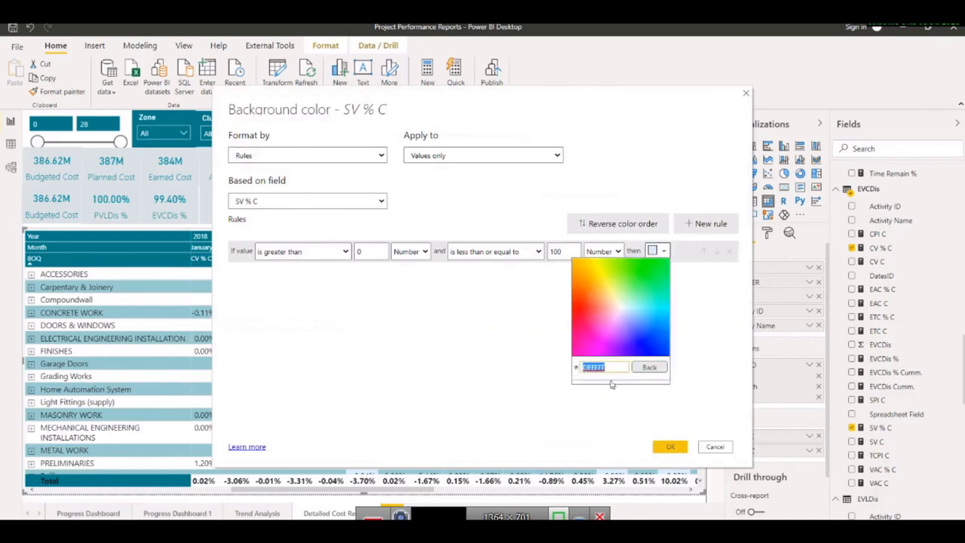
{"action": "type", "text": "#00B45"}
{"action": "left_click", "coordinate": [610, 379]}
{"action": "left_click", "coordinate": [609, 388]}
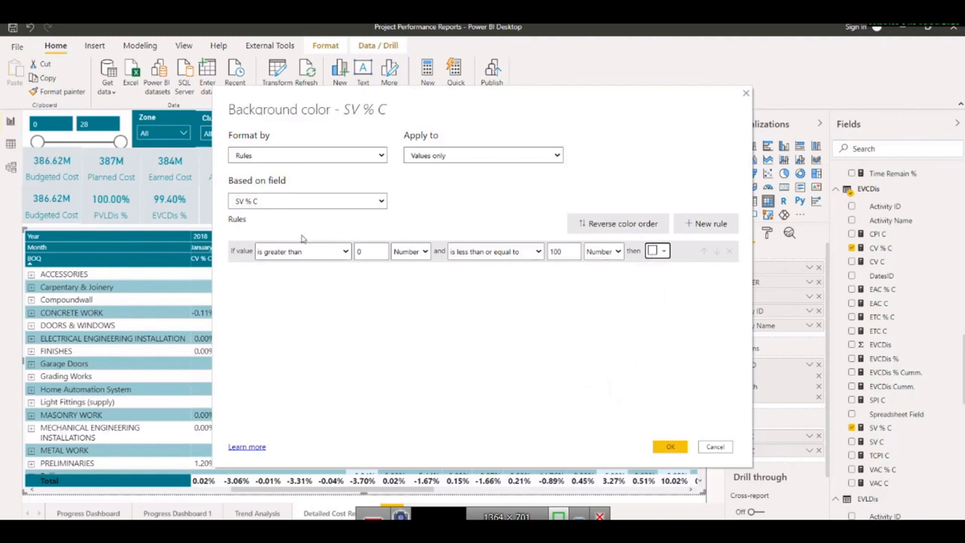
{"action": "left_click", "coordinate": [658, 251]}
{"action": "left_click", "coordinate": [600, 361]}
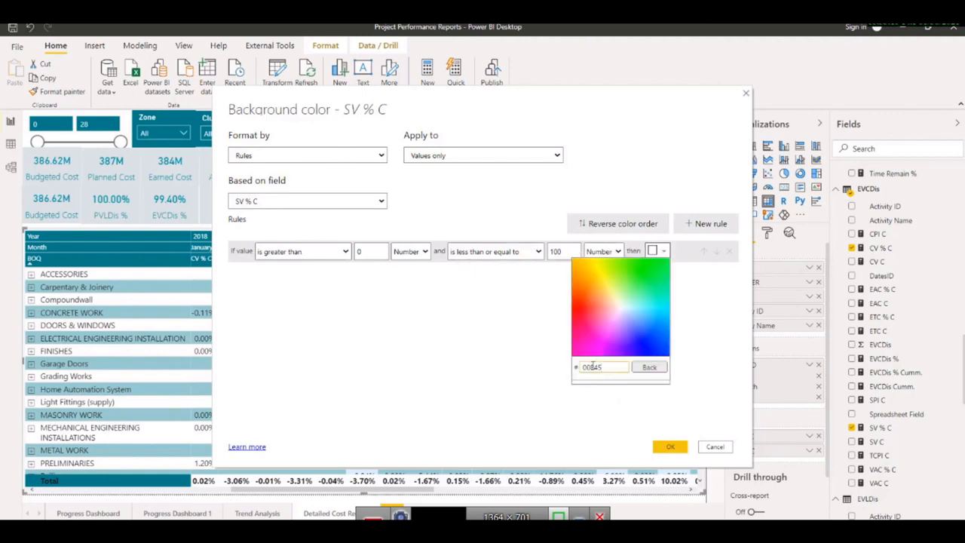
{"action": "left_click_drag", "start_coordinate": [604, 367], "coordinate": [573, 368]}
{"action": "type", "text": "#00845"}
{"action": "key", "text": "Return"}
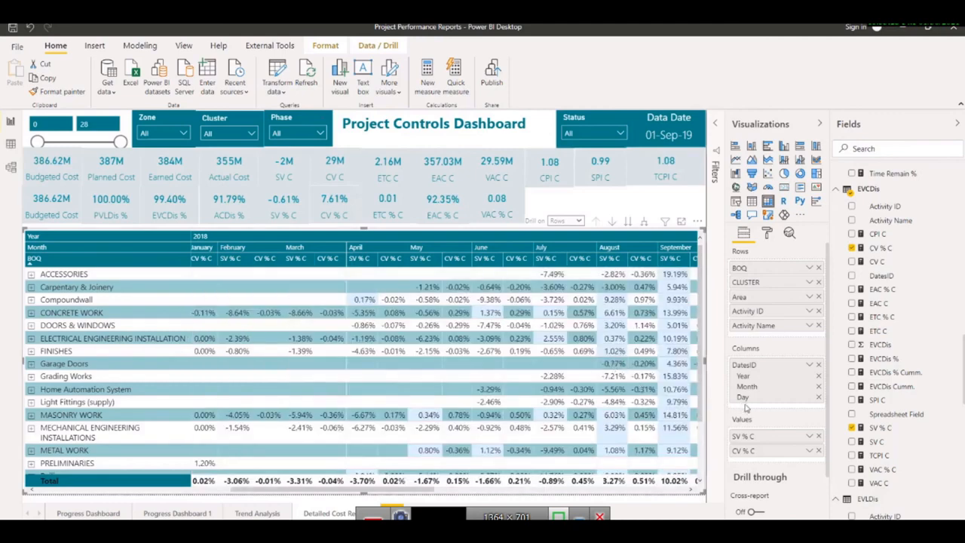
Step: Reopen the SV % C background color rule, commit #008450 as its custom color again and apply the formatting
{"action": "left_click", "coordinate": [810, 437]}
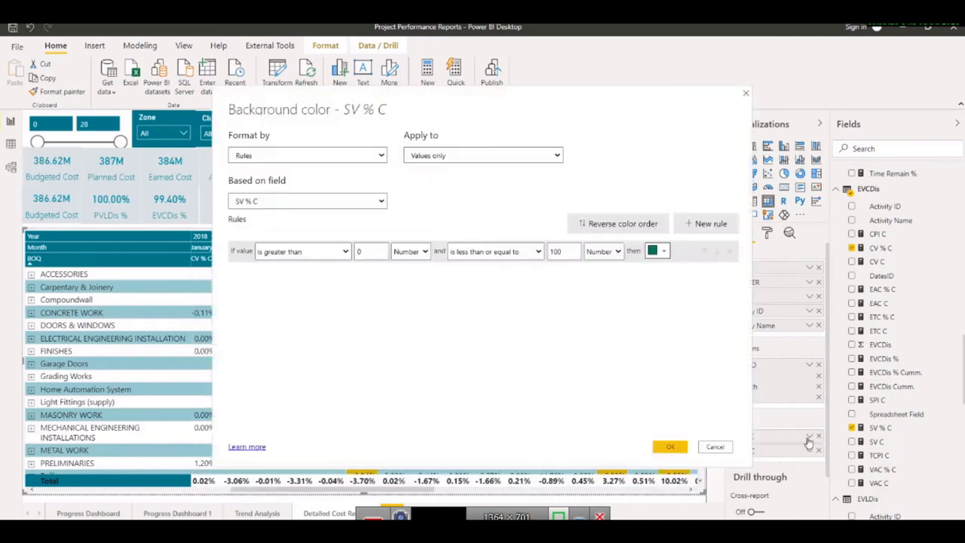
{"action": "left_click", "coordinate": [658, 251]}
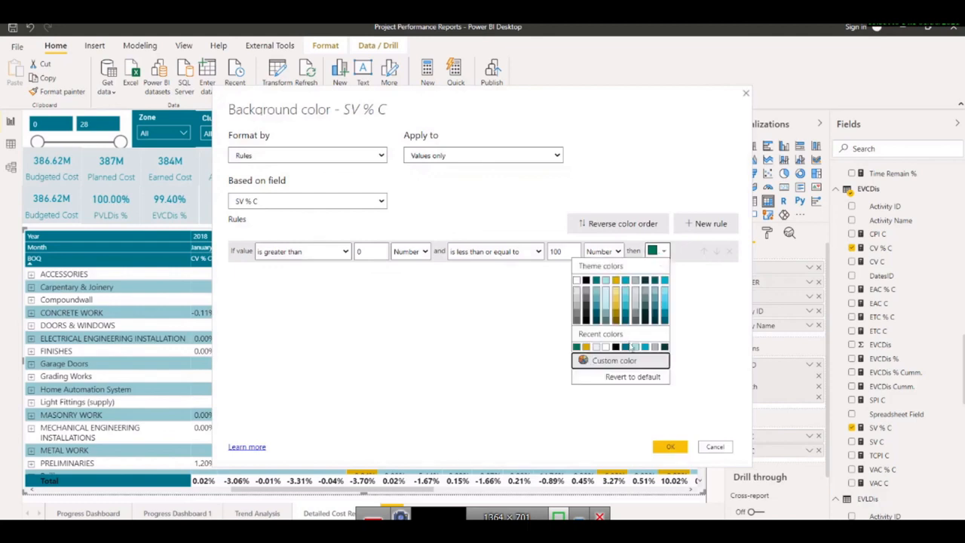
{"action": "left_click", "coordinate": [613, 361]}
{"action": "left_click_drag", "start_coordinate": [618, 367], "coordinate": [579, 364]}
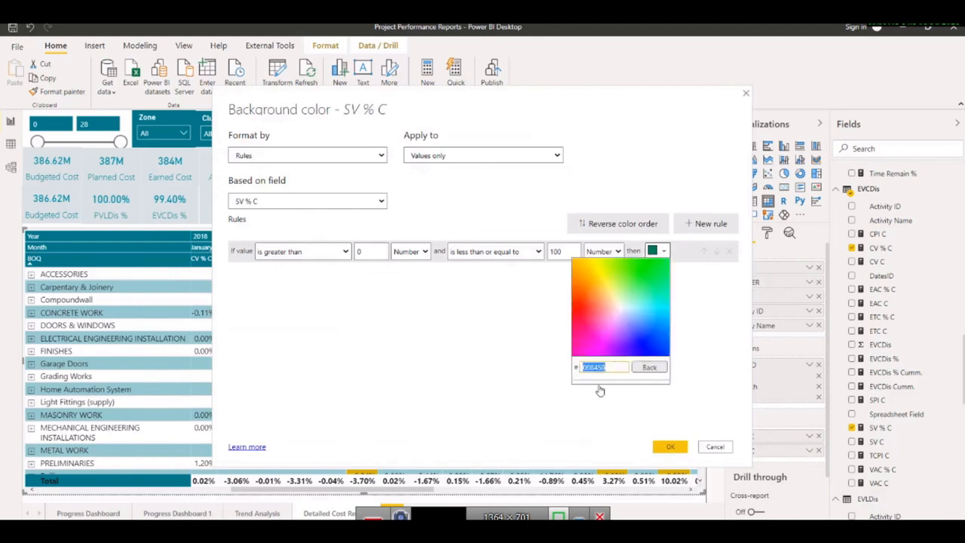
{"action": "left_click", "coordinate": [613, 381]}
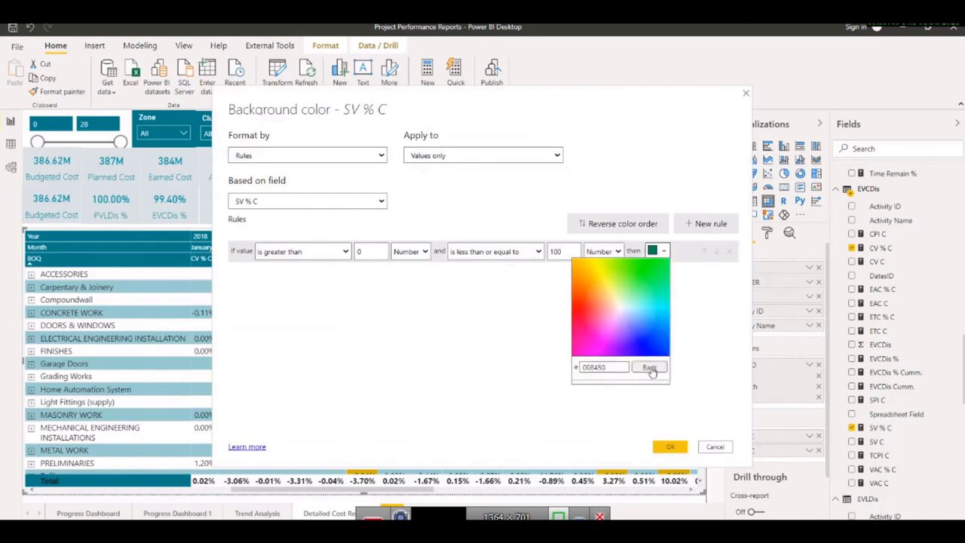
{"action": "left_click", "coordinate": [649, 367]}
{"action": "left_click", "coordinate": [671, 447]}
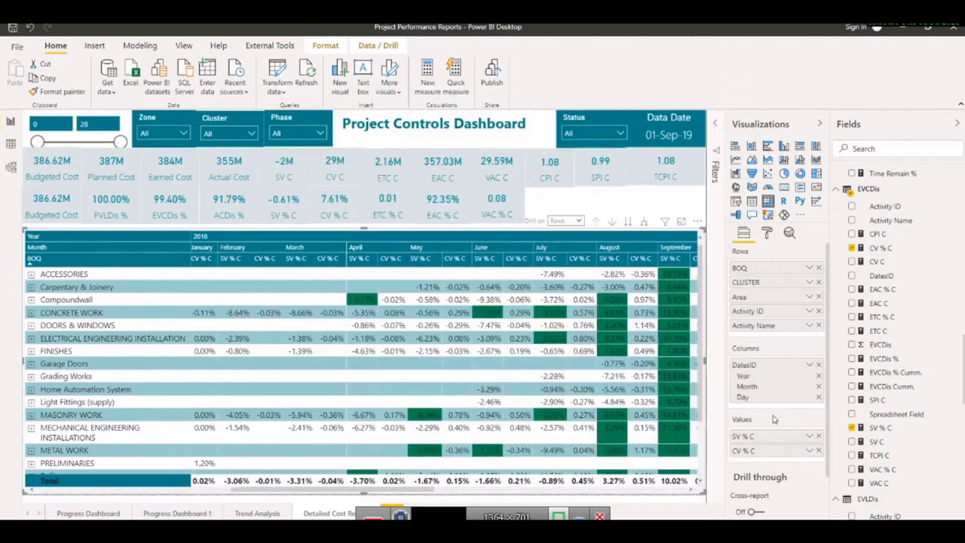
Step: Add a second rule to the SV % C background color with the condition is 0, as Number
{"action": "left_click", "coordinate": [809, 437]}
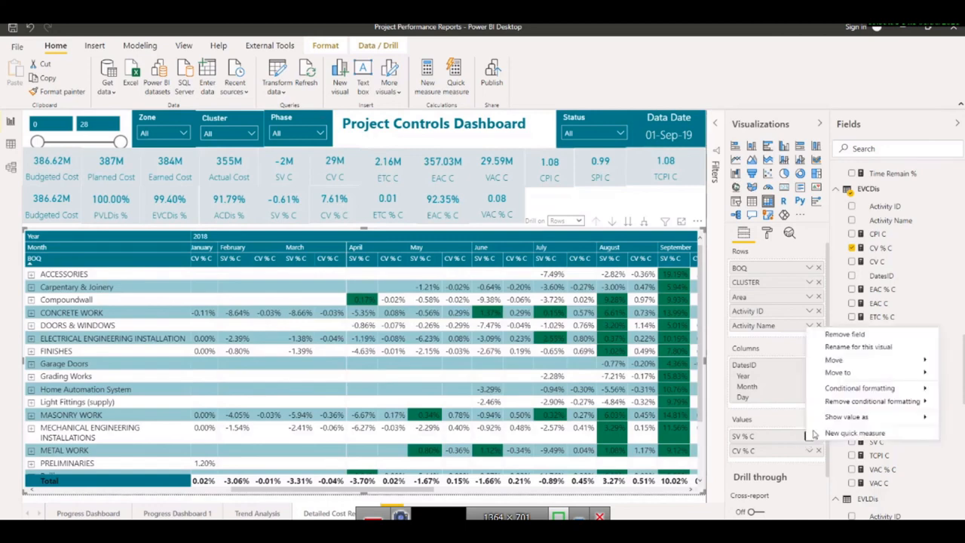
{"action": "mouse_move", "coordinate": [837, 388]}
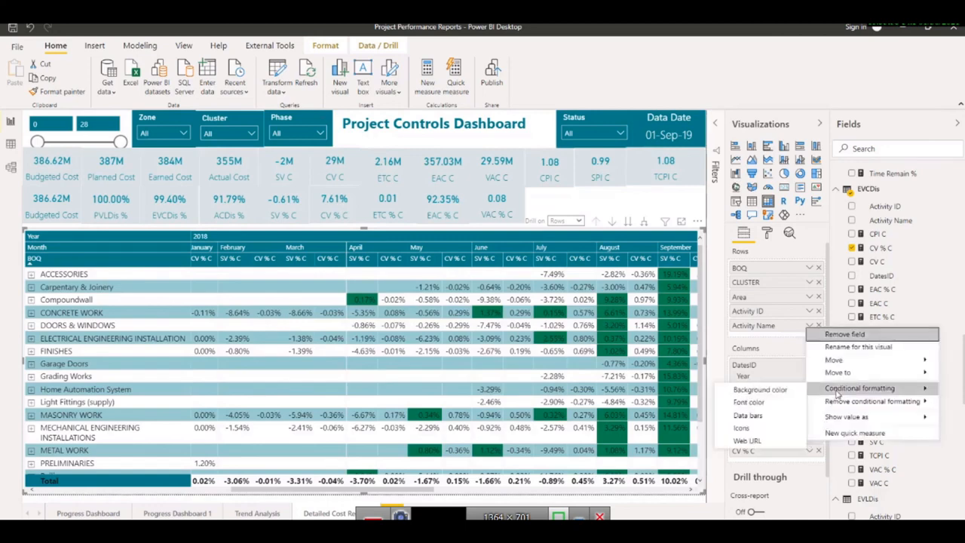
{"action": "left_click", "coordinate": [760, 390]}
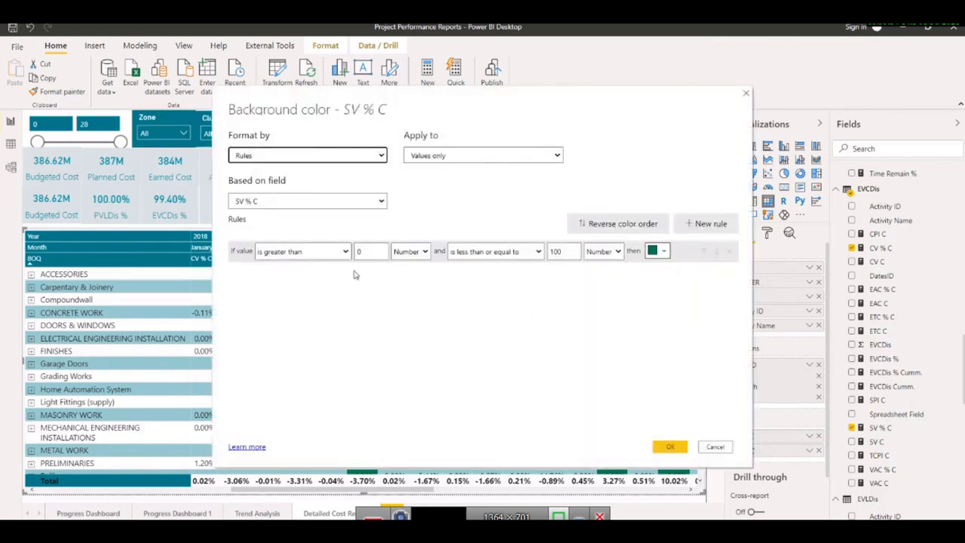
{"action": "left_click", "coordinate": [707, 223]}
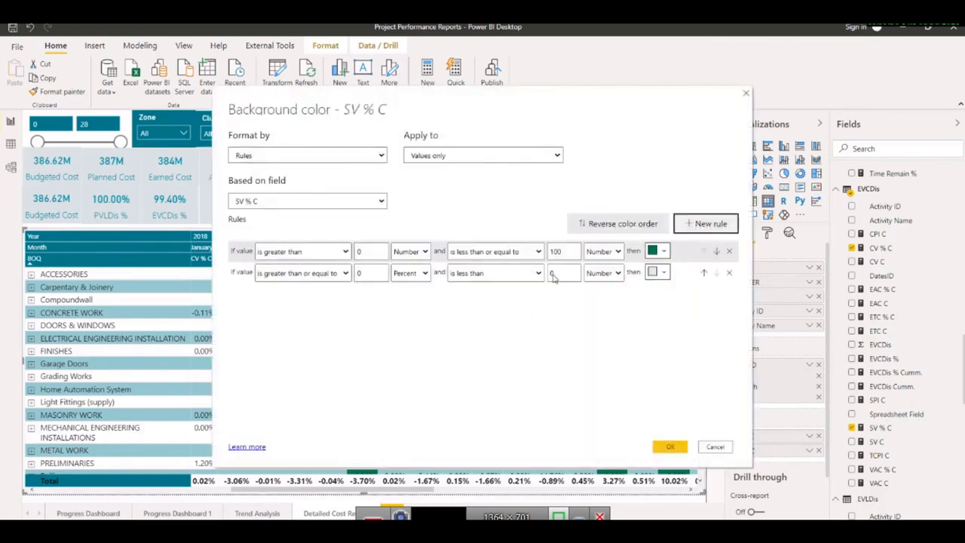
{"action": "left_click", "coordinate": [336, 273]}
{"action": "left_click", "coordinate": [302, 307]}
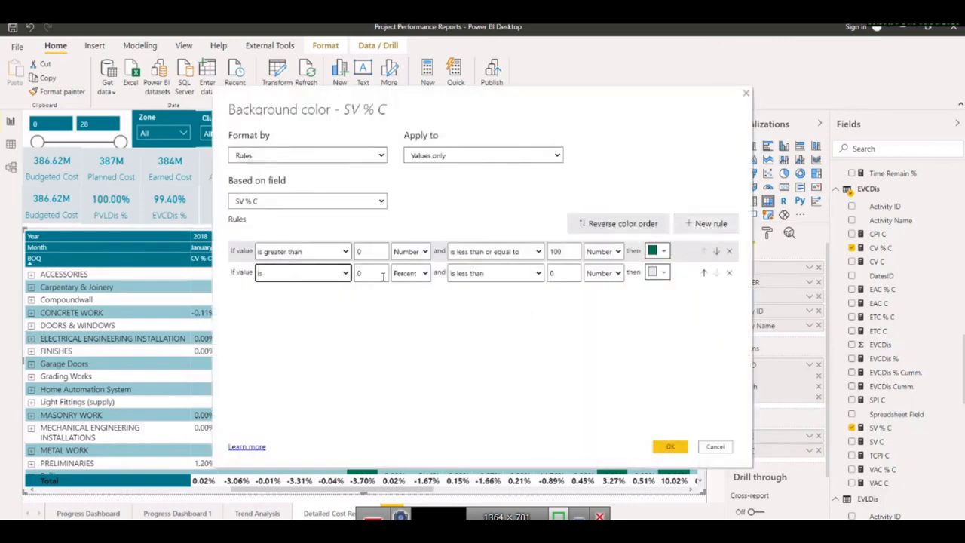
{"action": "left_click", "coordinate": [411, 273]}
{"action": "left_click", "coordinate": [414, 289]}
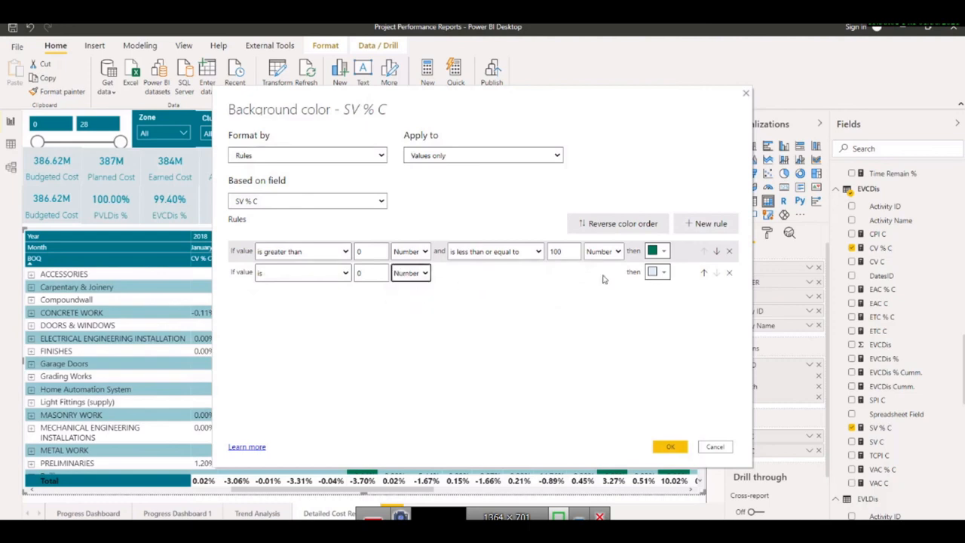
Step: Switch to the browser's traffic color scheme page, copy the American Yellow hex code #EFB700 and return to Power BI Desktop
{"action": "left_click", "coordinate": [654, 272]}
{"action": "key", "text": "alt+Tab"}
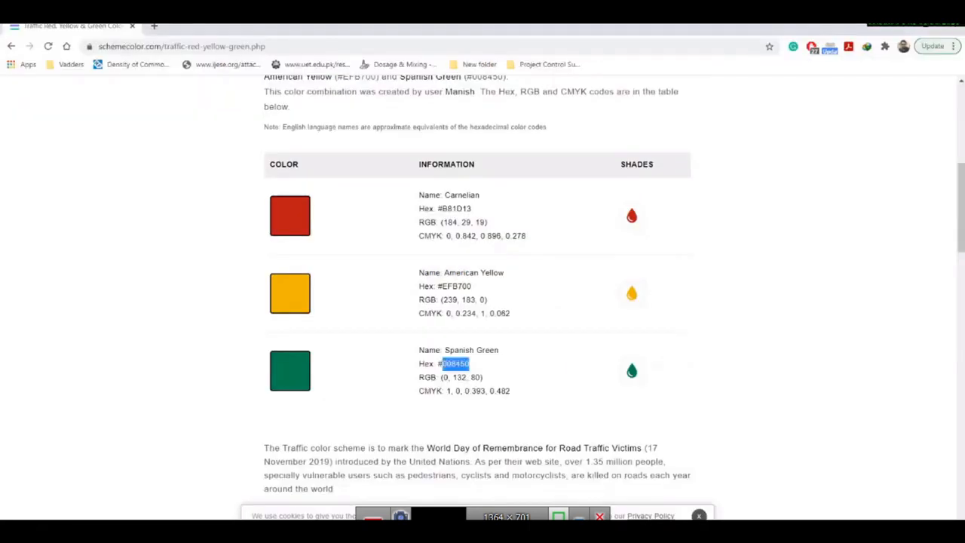
{"action": "left_click_drag", "start_coordinate": [473, 287], "coordinate": [443, 288]}
{"action": "key", "text": "ctrl+c"}
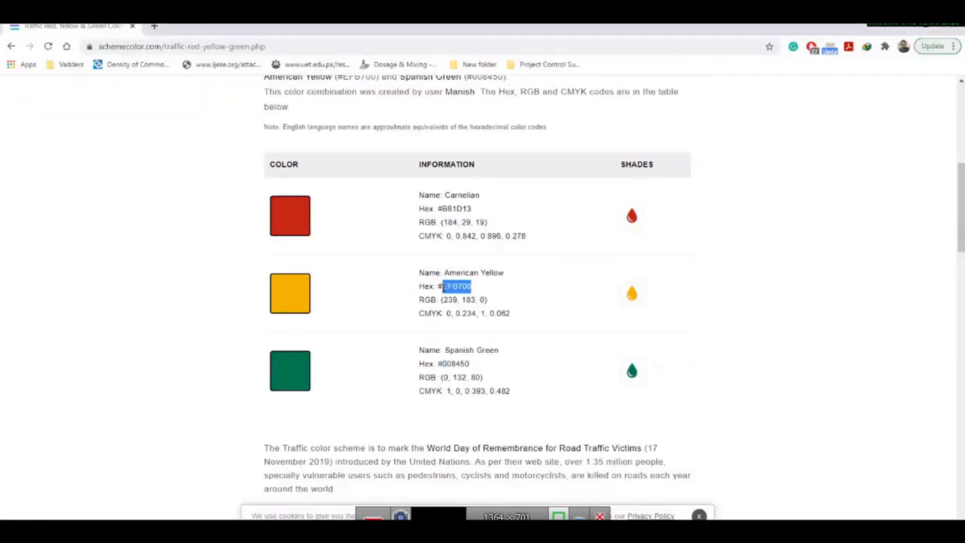
{"action": "key", "text": "alt+Tab"}
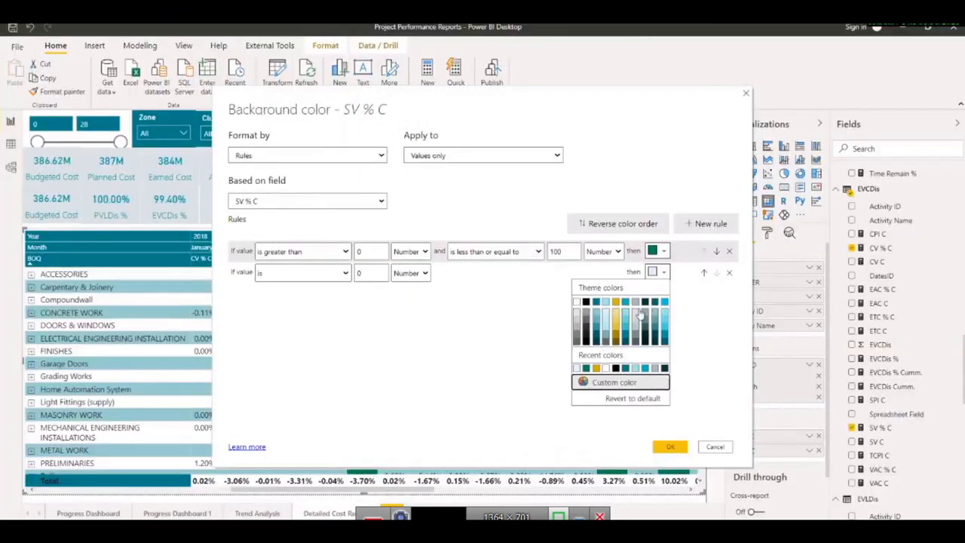
Step: Give the second background rule the custom color #EFB700
{"action": "left_click", "coordinate": [613, 378]}
{"action": "left_click_drag", "start_coordinate": [615, 386], "coordinate": [565, 390]}
{"action": "key", "text": "ctrl+v"}
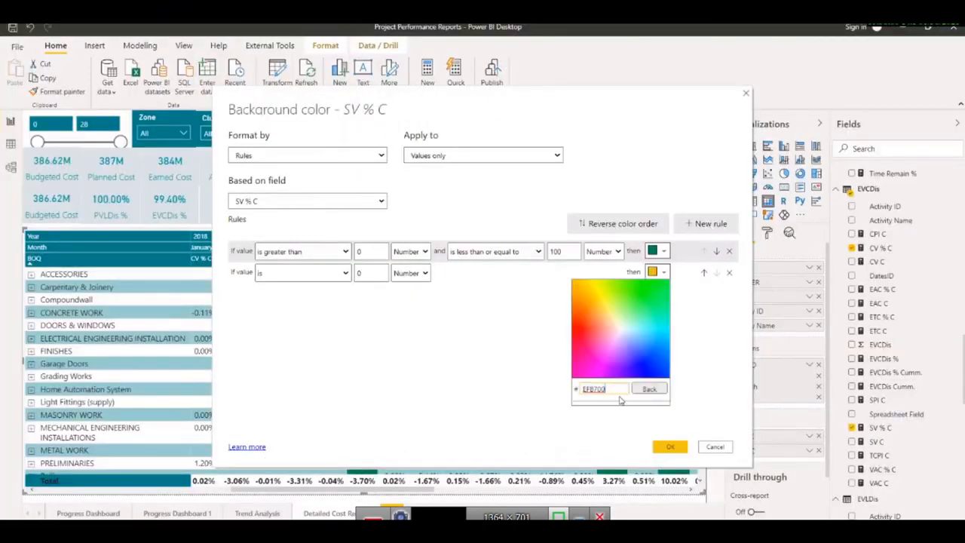
{"action": "left_click", "coordinate": [648, 390]}
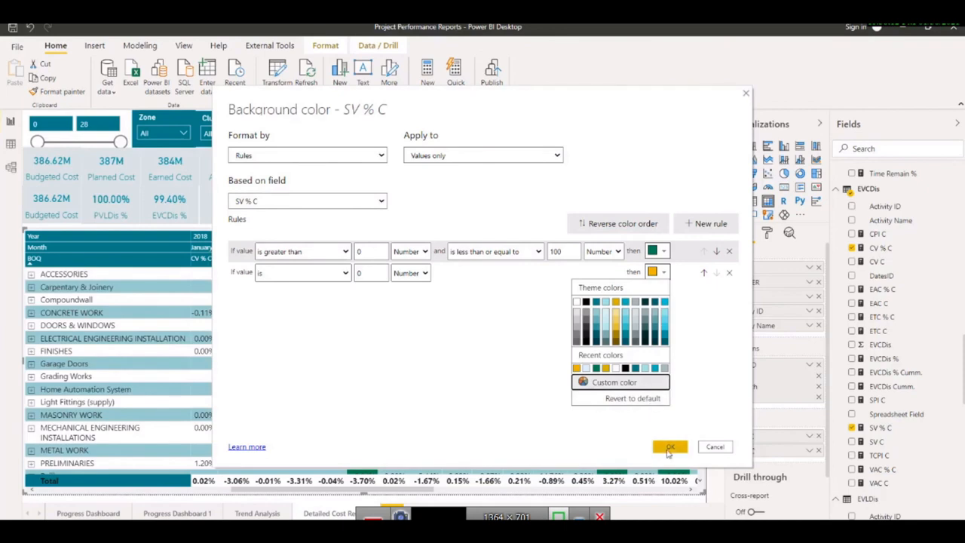
{"action": "left_click", "coordinate": [700, 351]}
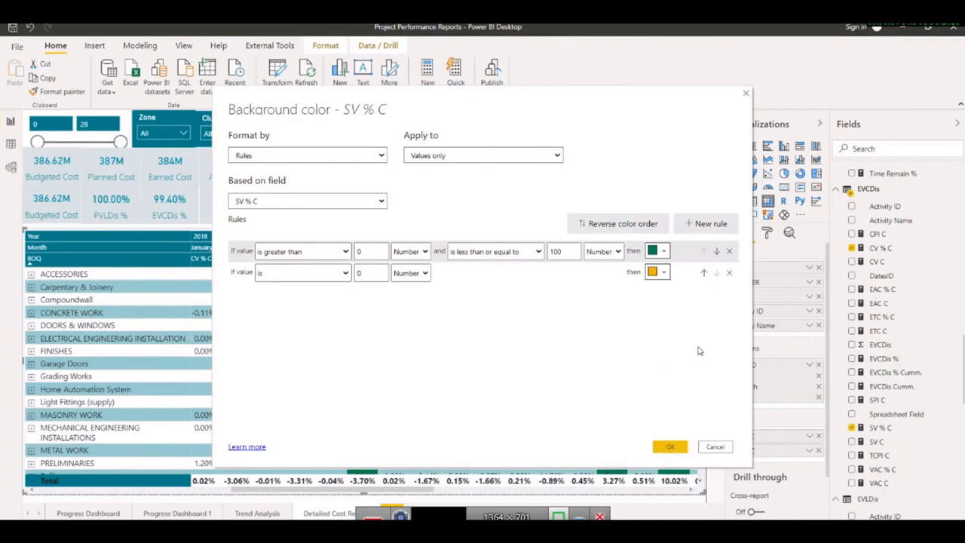
Step: Add a third background rule for values greater than -100 and less than 0, both as Number
{"action": "left_click", "coordinate": [704, 225]}
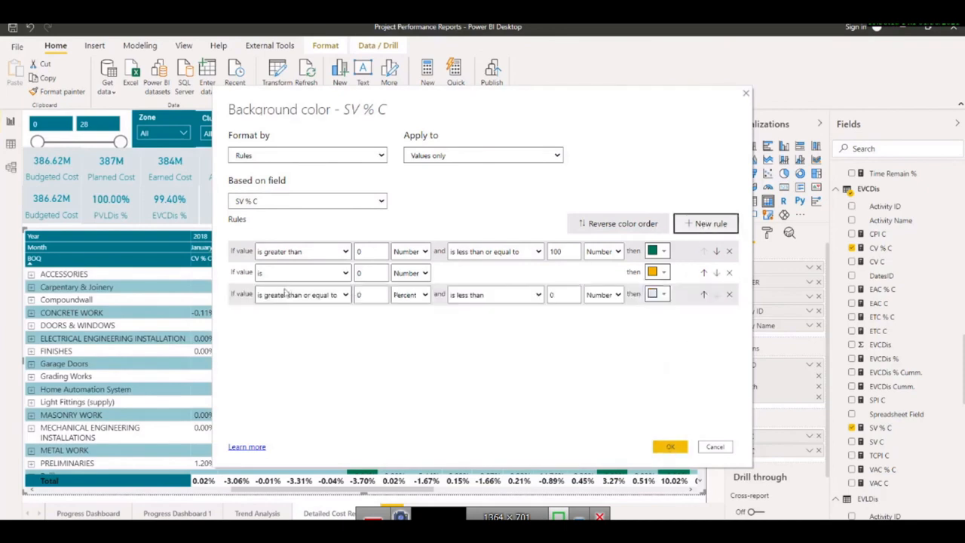
{"action": "left_click", "coordinate": [340, 296]}
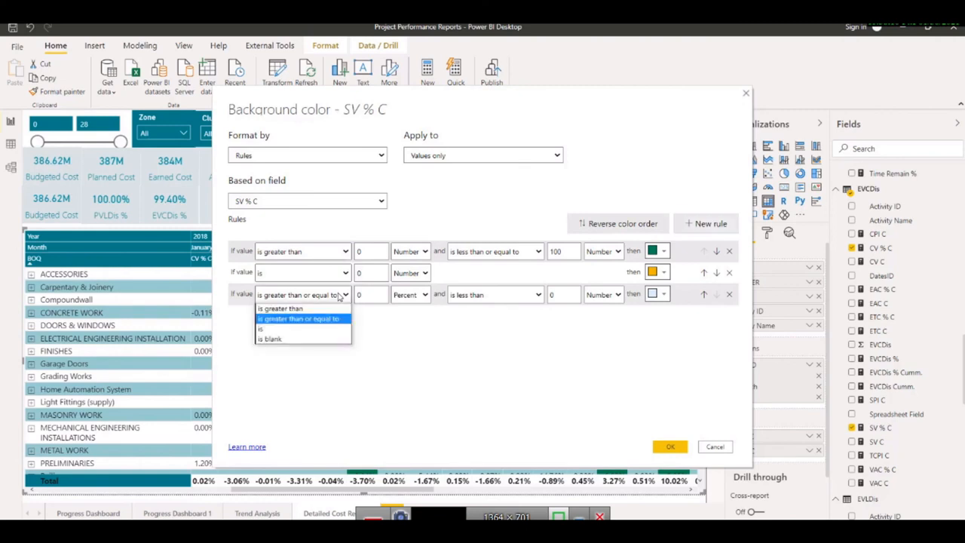
{"action": "left_click", "coordinate": [305, 310]}
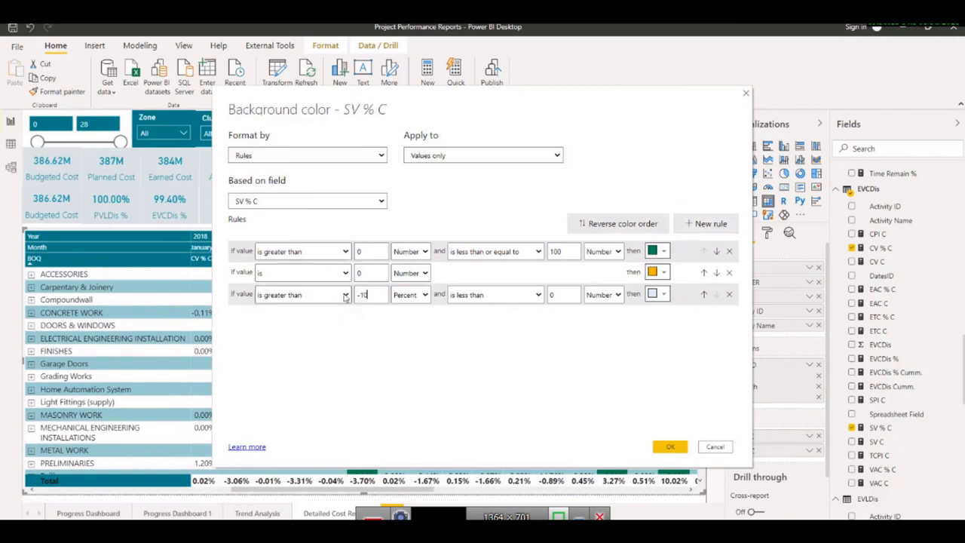
{"action": "left_click", "coordinate": [423, 295]}
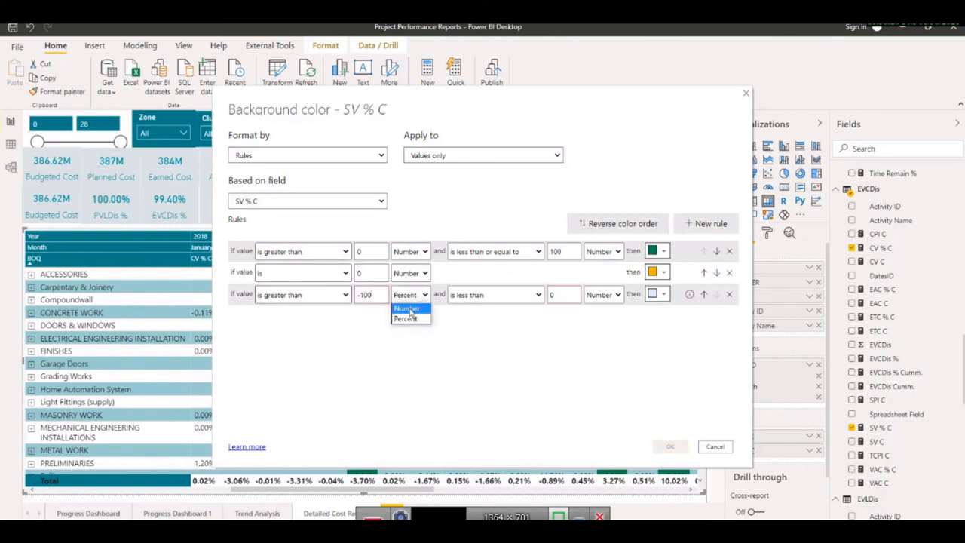
{"action": "left_click", "coordinate": [407, 306]}
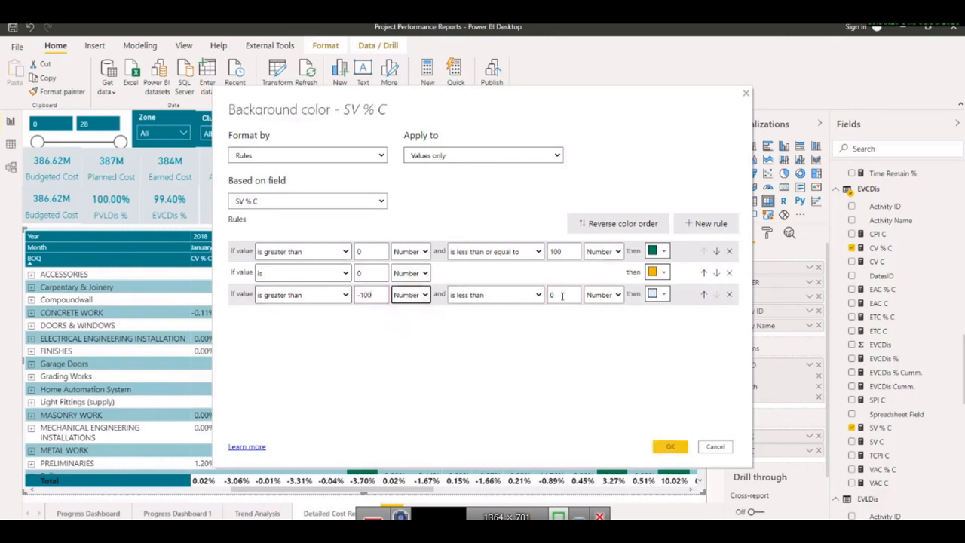
{"action": "left_click", "coordinate": [618, 294]}
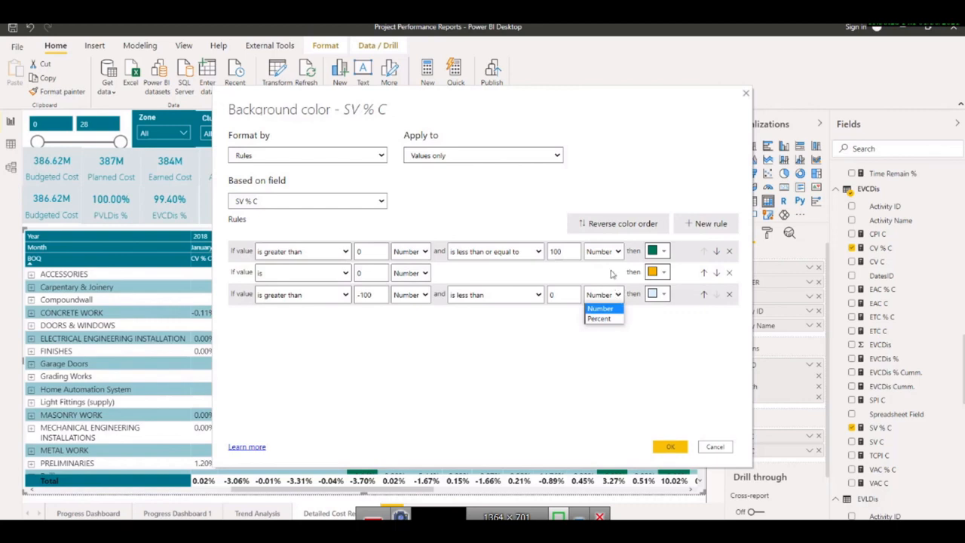
{"action": "left_click", "coordinate": [600, 308]}
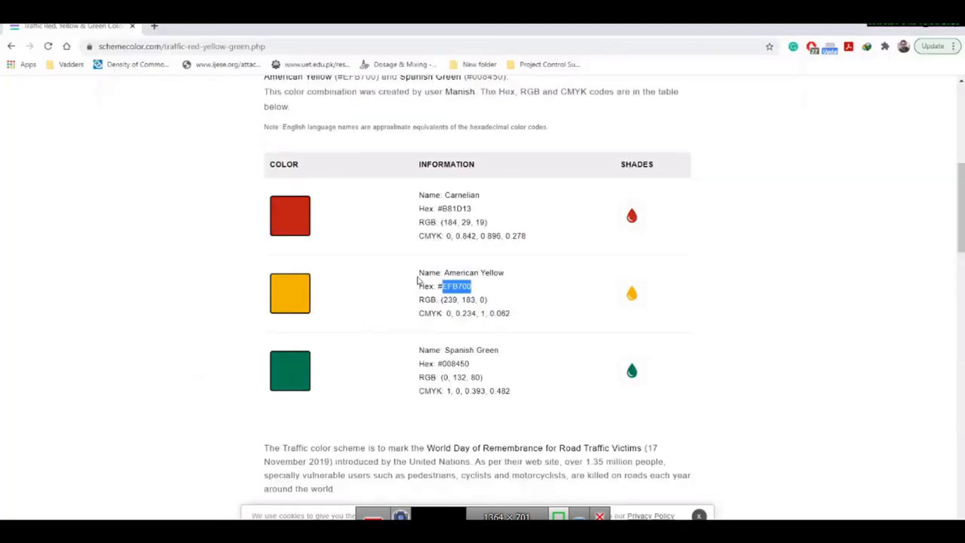
Step: Copy the Carnelian red hex code #B81D13 from the browser's color scheme page and return to the Power BI Desktop rules dialog
{"action": "left_click_drag", "start_coordinate": [470, 210], "coordinate": [447, 209]}
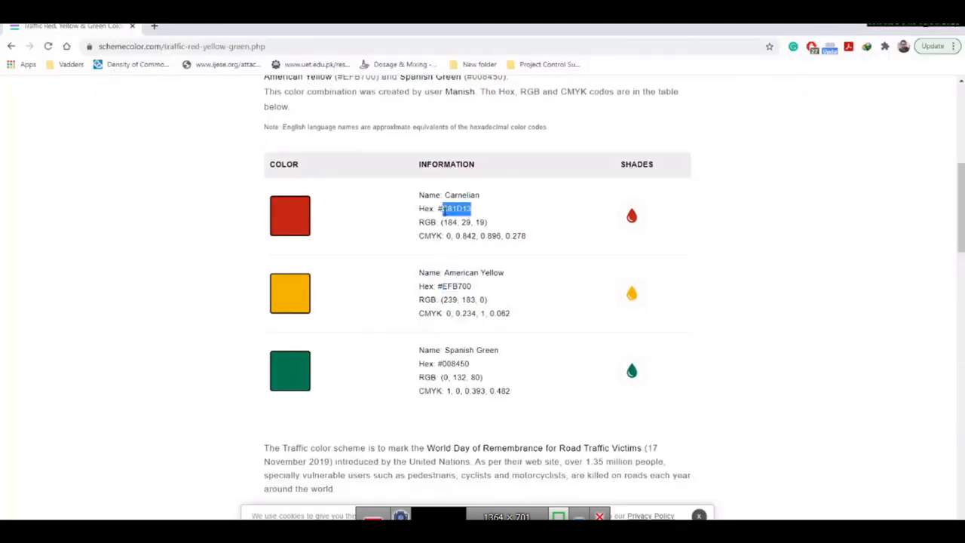
{"action": "left_click", "coordinate": [380, 531]}
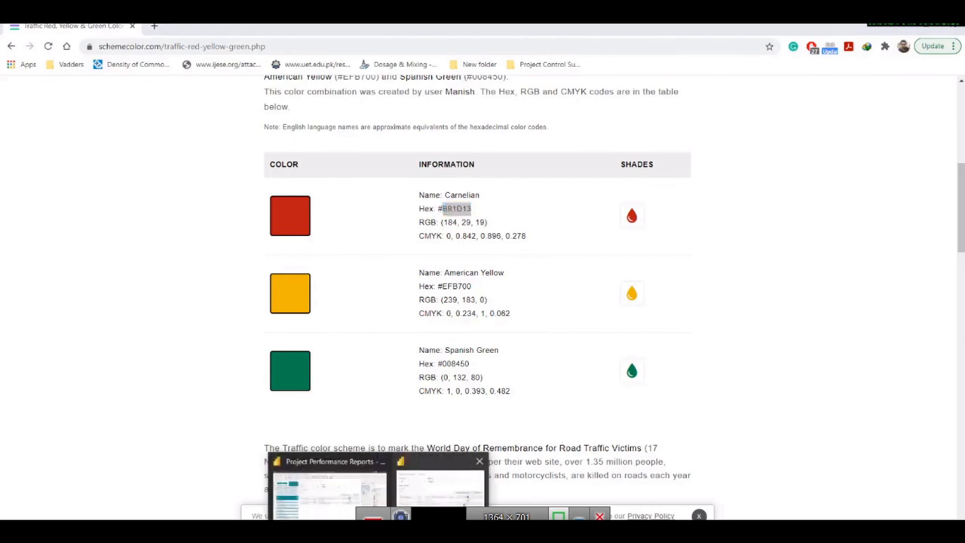
{"action": "left_click", "coordinate": [492, 494]}
{"action": "left_click", "coordinate": [380, 531]}
{"action": "left_click", "coordinate": [434, 502]}
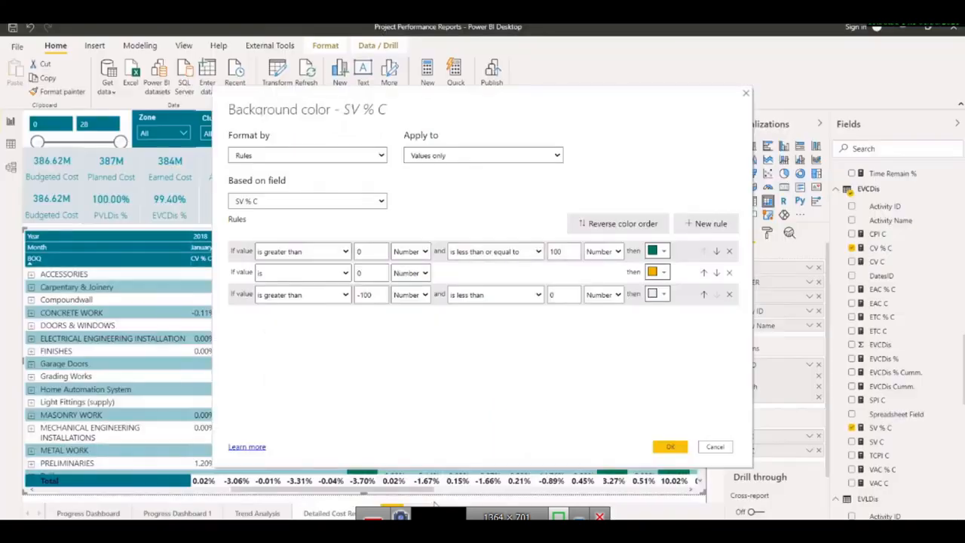
Step: Give the third background rule the custom color #B81D13 and apply the SV % C background formatting
{"action": "left_click", "coordinate": [663, 294]}
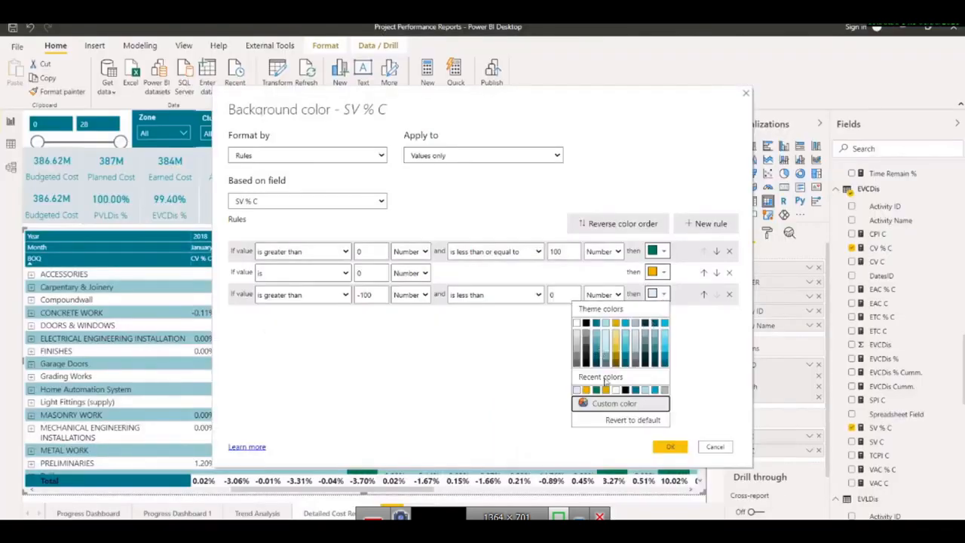
{"action": "left_click", "coordinate": [594, 401]}
{"action": "left_click_drag", "start_coordinate": [599, 407], "coordinate": [563, 414]}
{"action": "type", "text": "B81D13"}
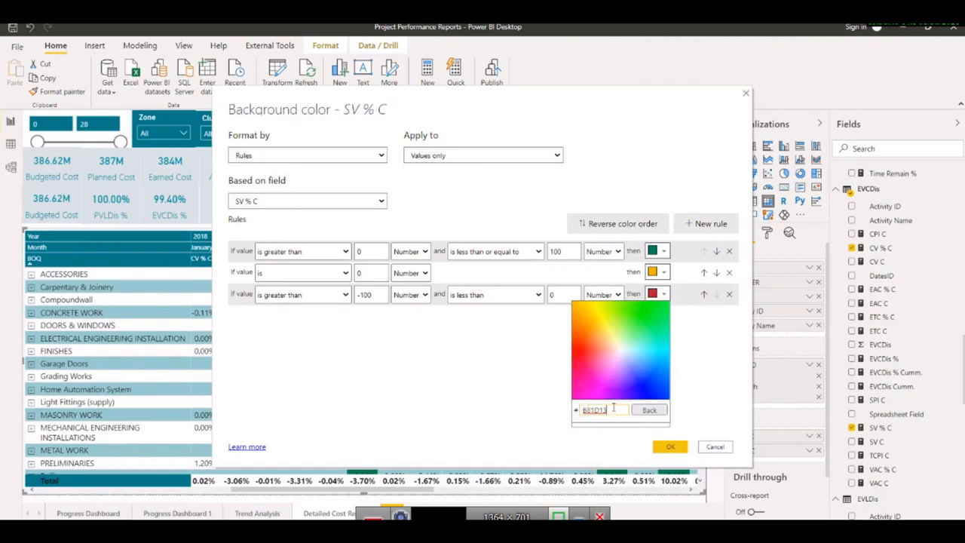
{"action": "left_click", "coordinate": [669, 447]}
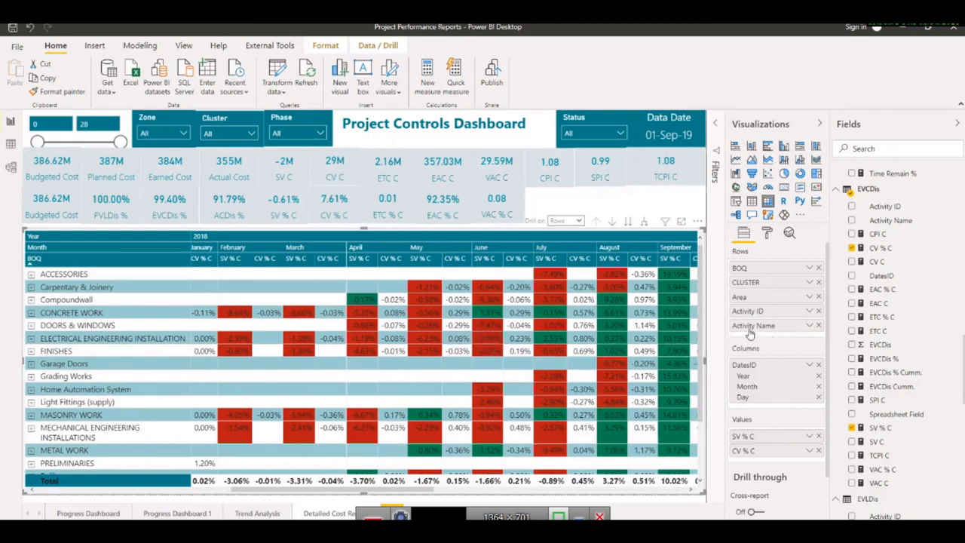
Step: Open the font color conditional formatting of SV % C, format it by Rules and add two more rules
{"action": "left_click", "coordinate": [810, 437]}
{"action": "mouse_move", "coordinate": [827, 421]}
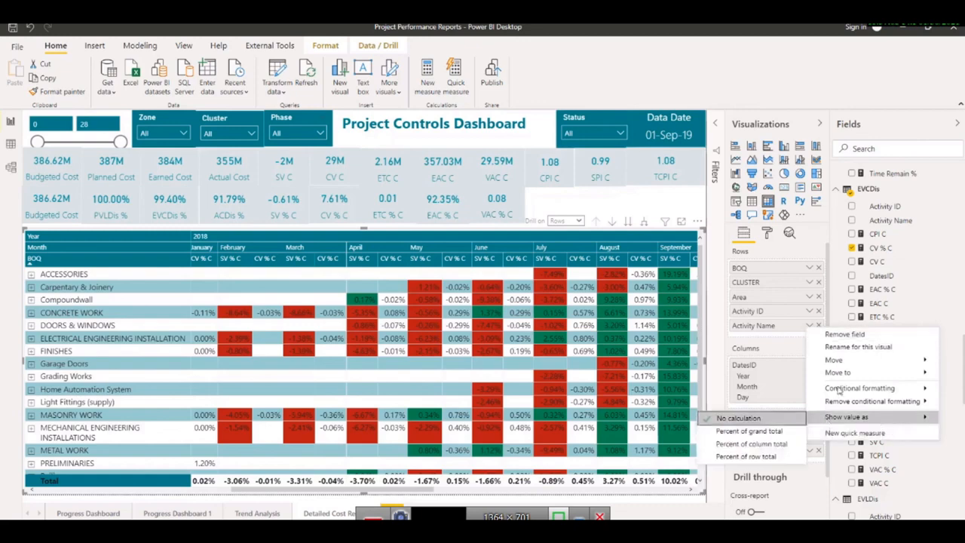
{"action": "mouse_move", "coordinate": [839, 388]}
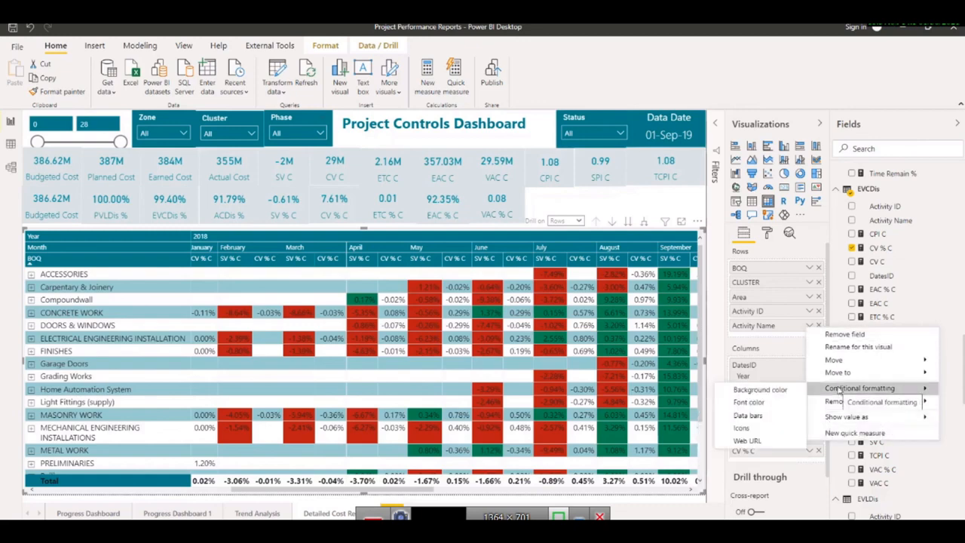
{"action": "left_click", "coordinate": [776, 392]}
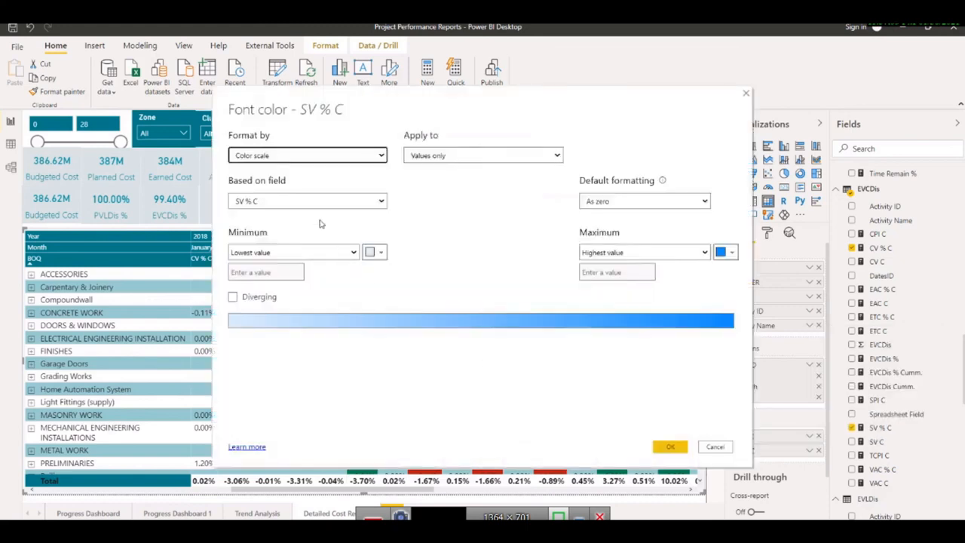
{"action": "left_click", "coordinate": [313, 156]}
{"action": "left_click", "coordinate": [270, 182]}
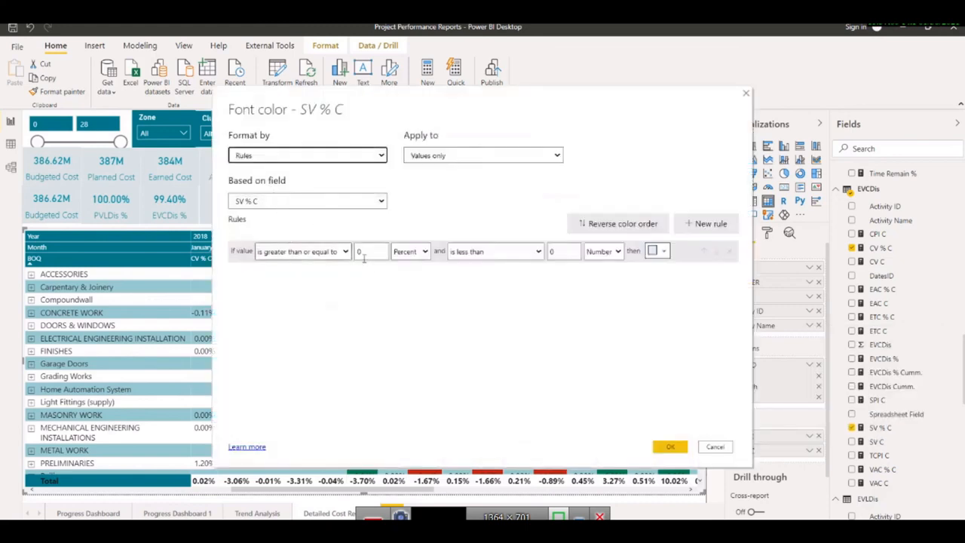
{"action": "left_click", "coordinate": [707, 223]}
{"action": "left_click", "coordinate": [707, 223]}
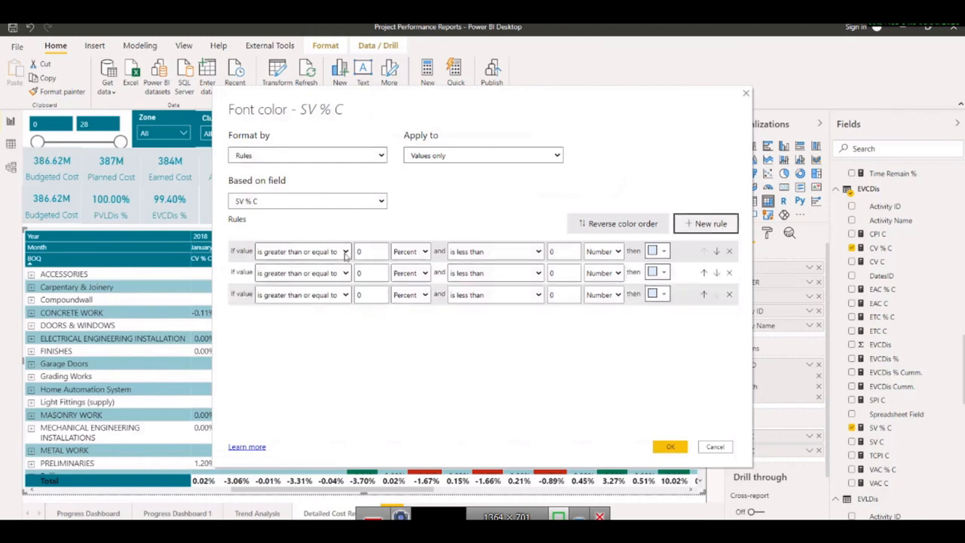
Step: Set the first font color rule to white for values greater than 0 and less than 100, both as Number
{"action": "left_click", "coordinate": [306, 252]}
{"action": "left_click", "coordinate": [307, 266]}
{"action": "left_click", "coordinate": [414, 252]}
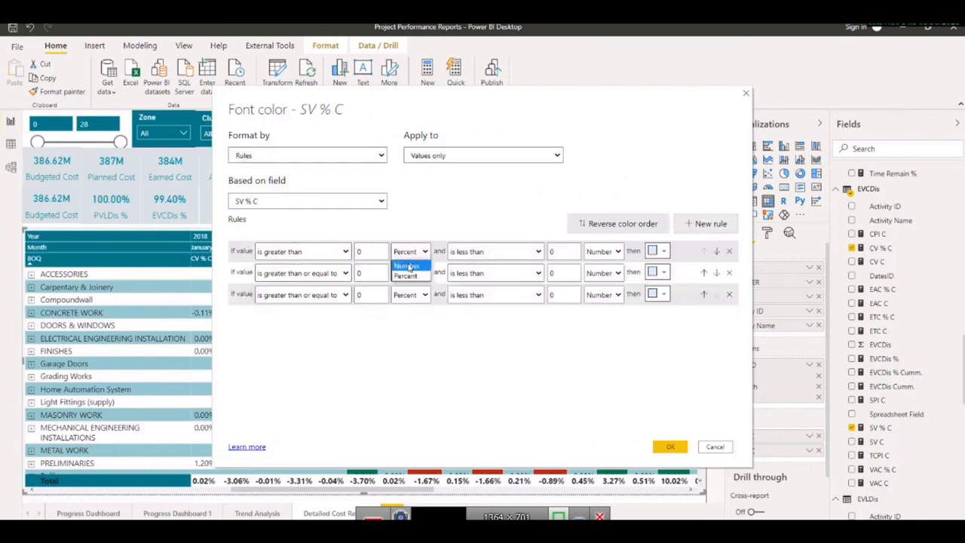
{"action": "left_click", "coordinate": [407, 273]}
{"action": "left_click", "coordinate": [494, 252]}
{"action": "left_click", "coordinate": [525, 261]}
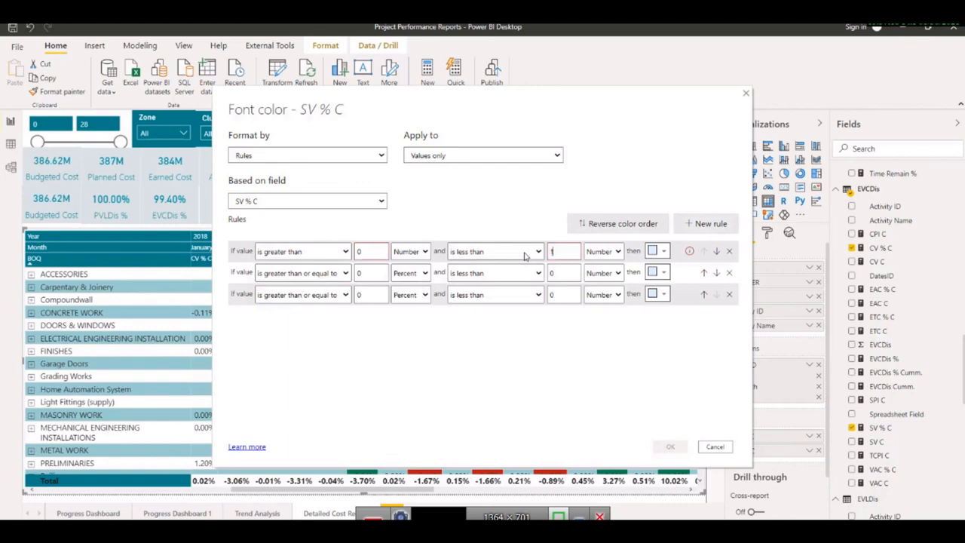
{"action": "left_click", "coordinate": [659, 253]}
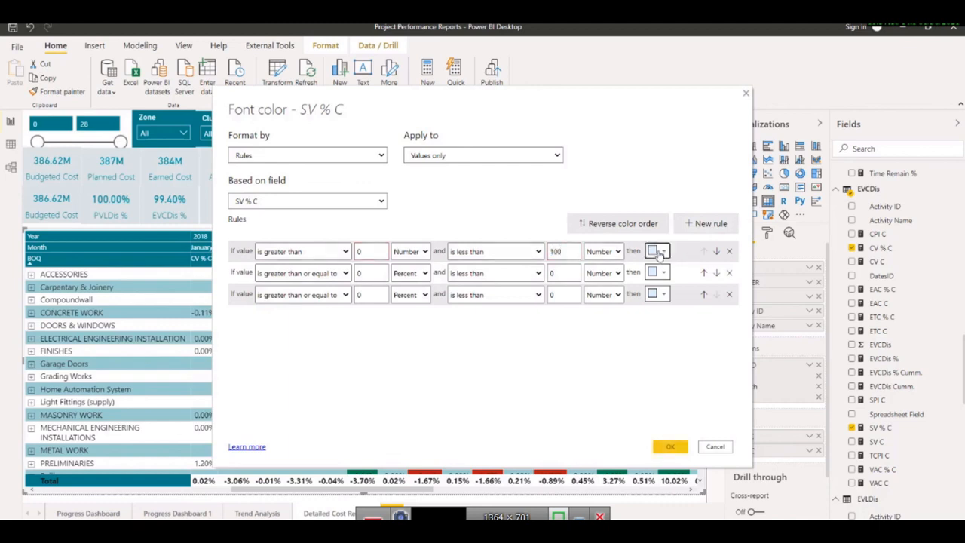
{"action": "left_click", "coordinate": [579, 287]}
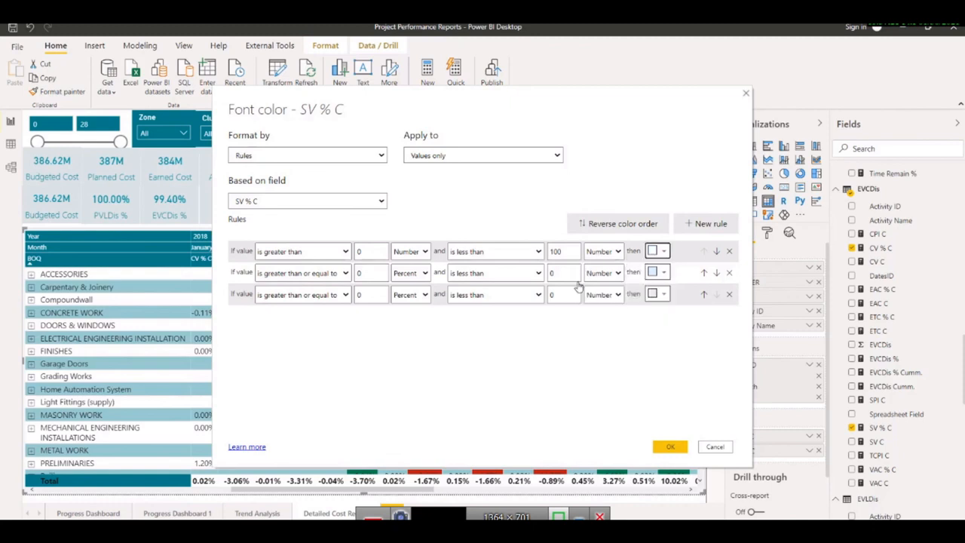
Step: Set the second font color rule to white for values where SV % C is 0
{"action": "left_click", "coordinate": [337, 274]}
{"action": "left_click", "coordinate": [279, 308]}
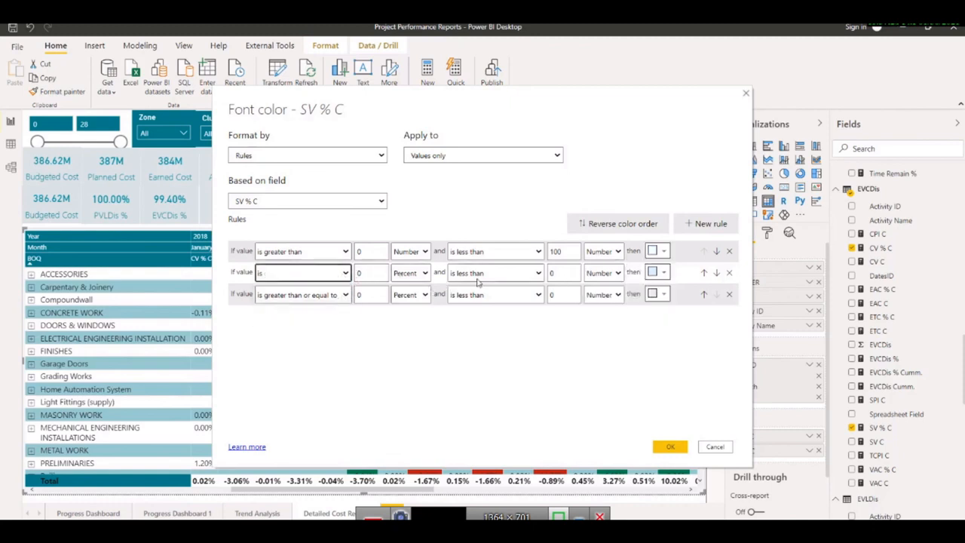
{"action": "left_click", "coordinate": [661, 272]}
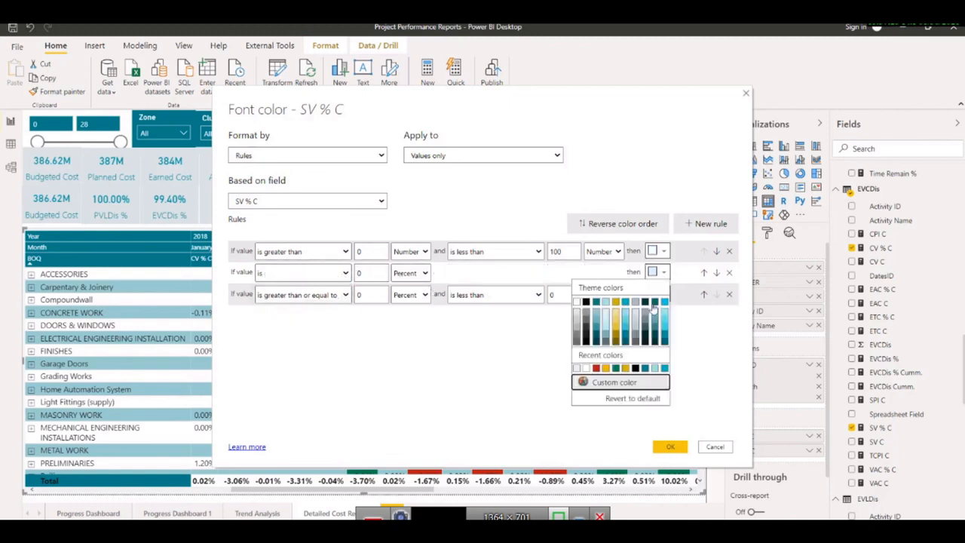
{"action": "left_click", "coordinate": [581, 368]}
Step: Make the third font rule white for Numbers greater than -100 and less than 0, switch the second rule to Number, and apply the formatting
{"action": "left_click", "coordinate": [334, 297]}
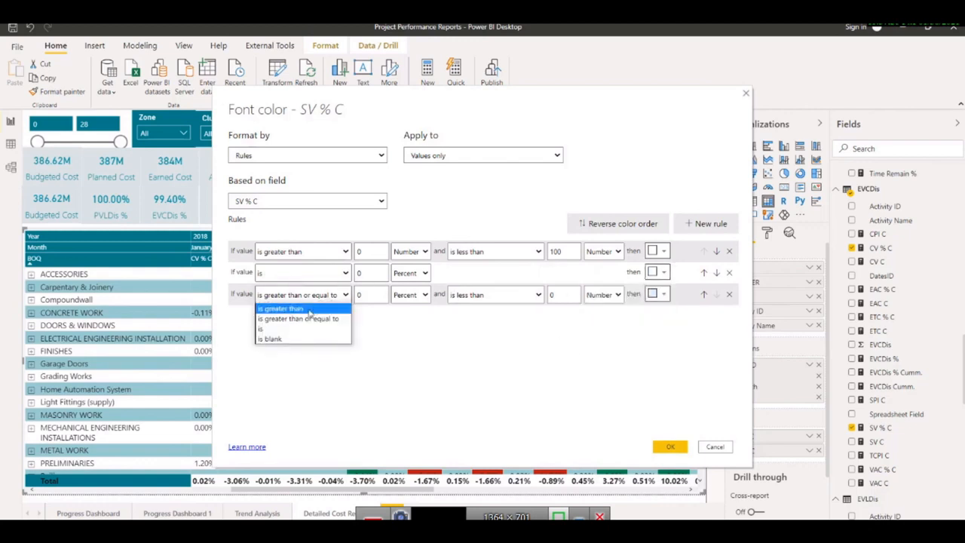
{"action": "left_click", "coordinate": [309, 310]}
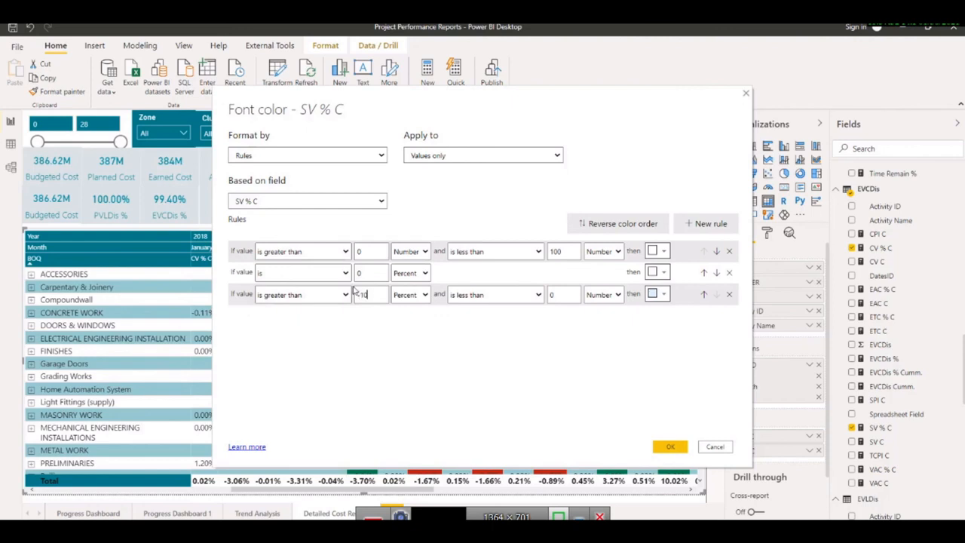
{"action": "left_click", "coordinate": [425, 297]}
{"action": "left_click", "coordinate": [412, 309]}
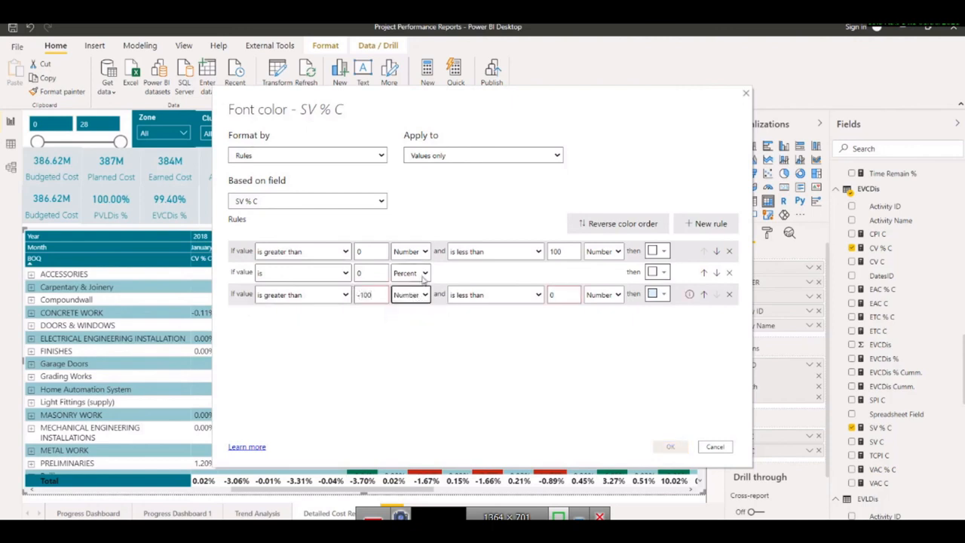
{"action": "left_click", "coordinate": [416, 276]}
{"action": "left_click", "coordinate": [407, 287]}
{"action": "left_click", "coordinate": [521, 295]}
{"action": "left_click", "coordinate": [523, 298]}
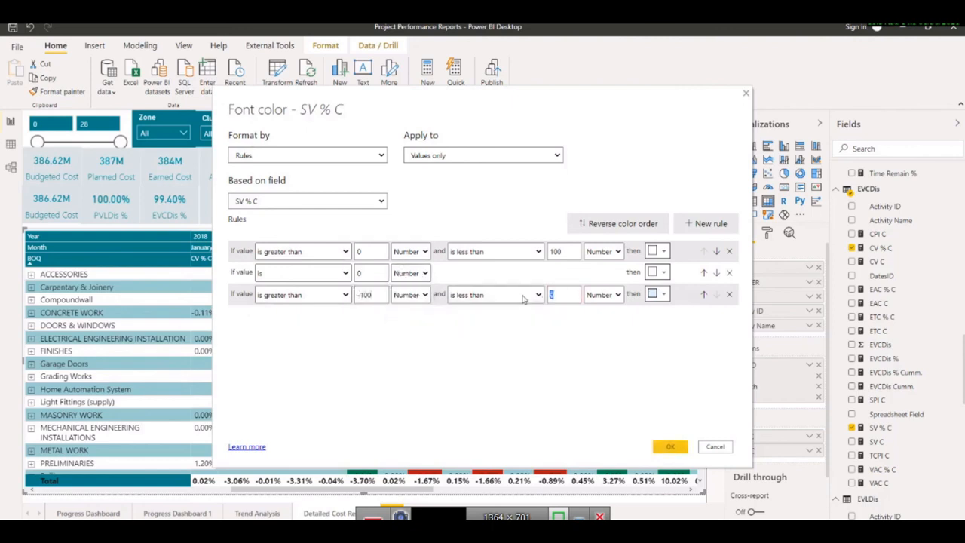
{"action": "left_click", "coordinate": [656, 295]}
{"action": "left_click", "coordinate": [578, 323]}
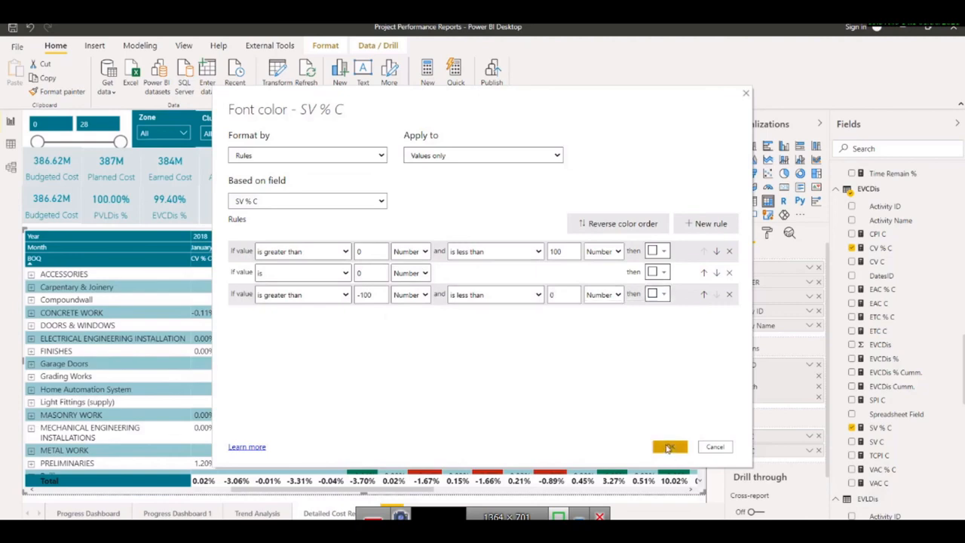
{"action": "left_click", "coordinate": [657, 447]}
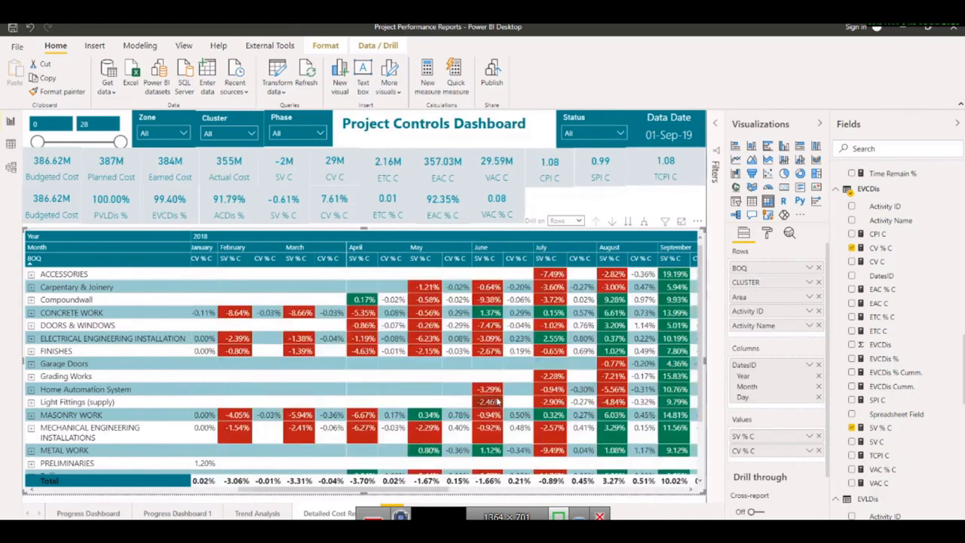
Step: Open the background color conditional formatting of CV % C and format it by Rules
{"action": "scroll", "coordinate": [420, 401], "scroll_direction": "right", "scroll_amount": 5}
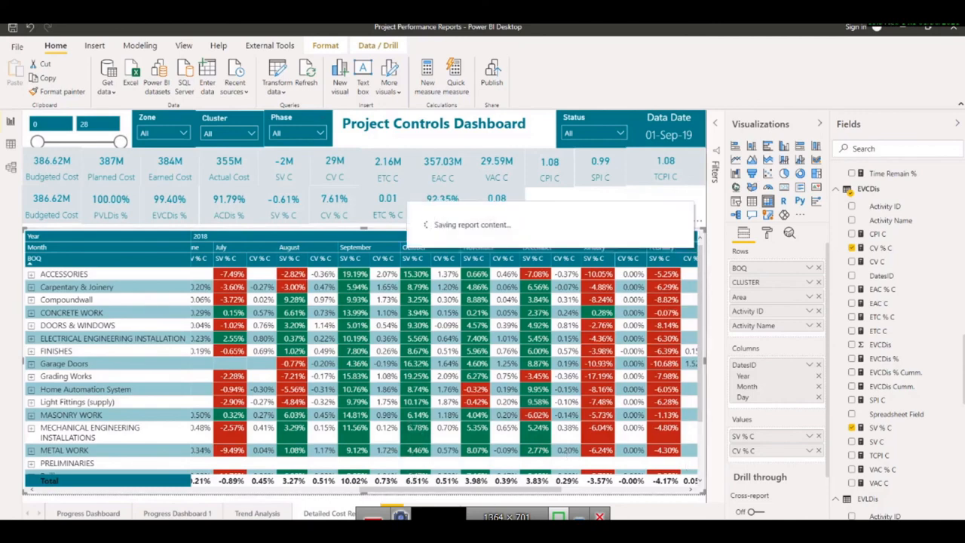
{"action": "left_click_drag", "start_coordinate": [452, 491], "coordinate": [636, 493]}
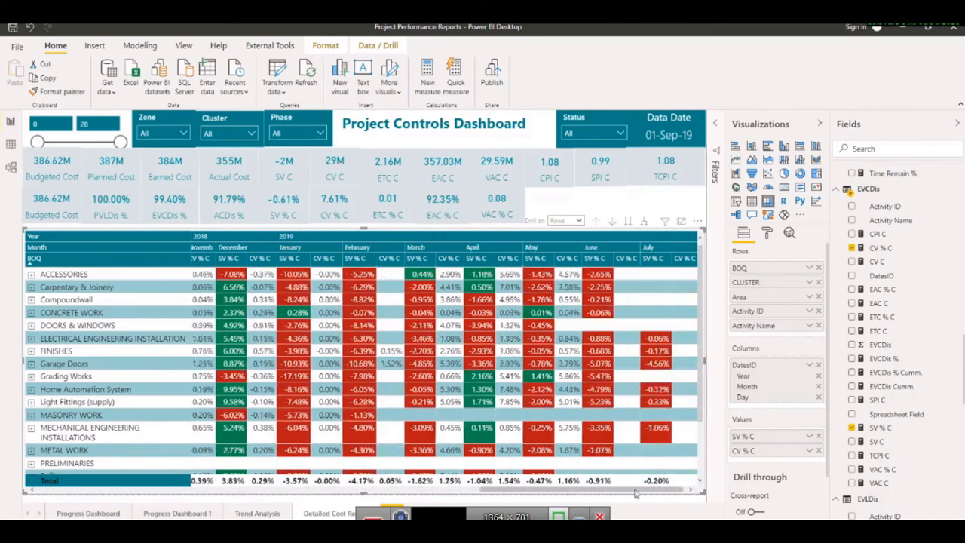
{"action": "left_click_drag", "start_coordinate": [530, 494], "coordinate": [265, 494]}
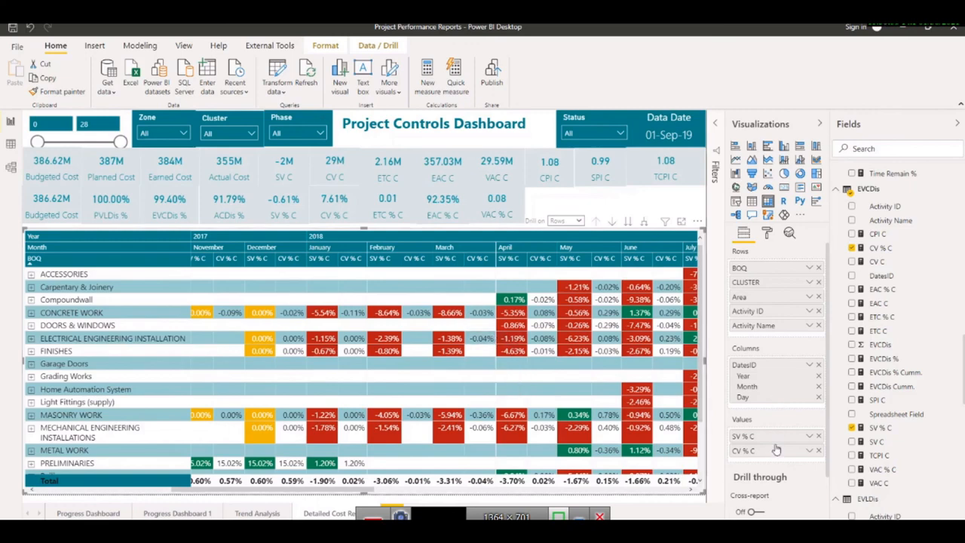
{"action": "left_click", "coordinate": [810, 451]}
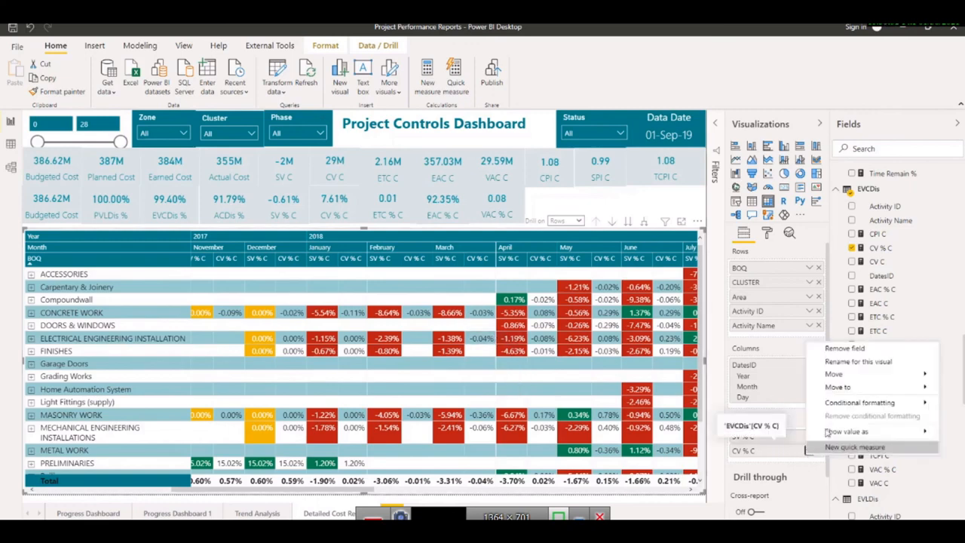
{"action": "mouse_move", "coordinate": [840, 405]}
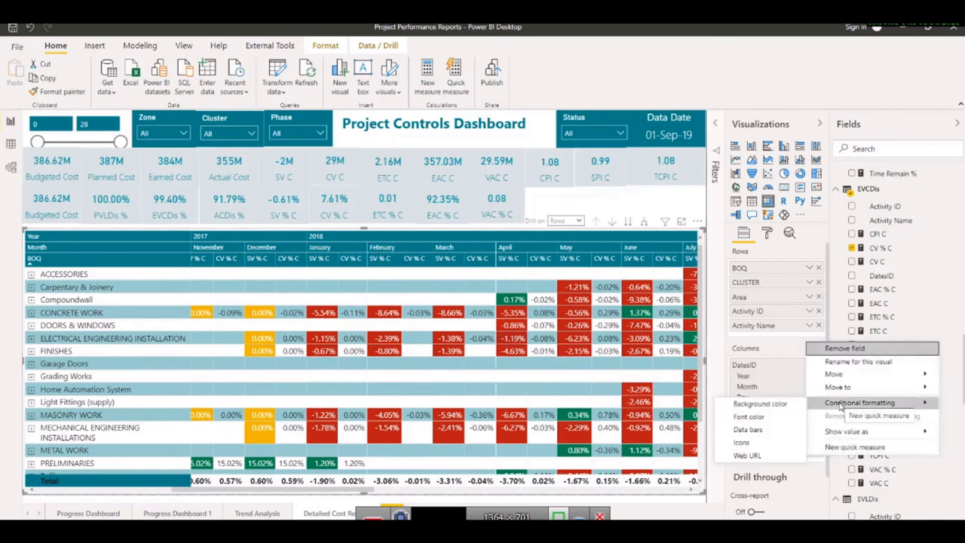
{"action": "left_click", "coordinate": [764, 405]}
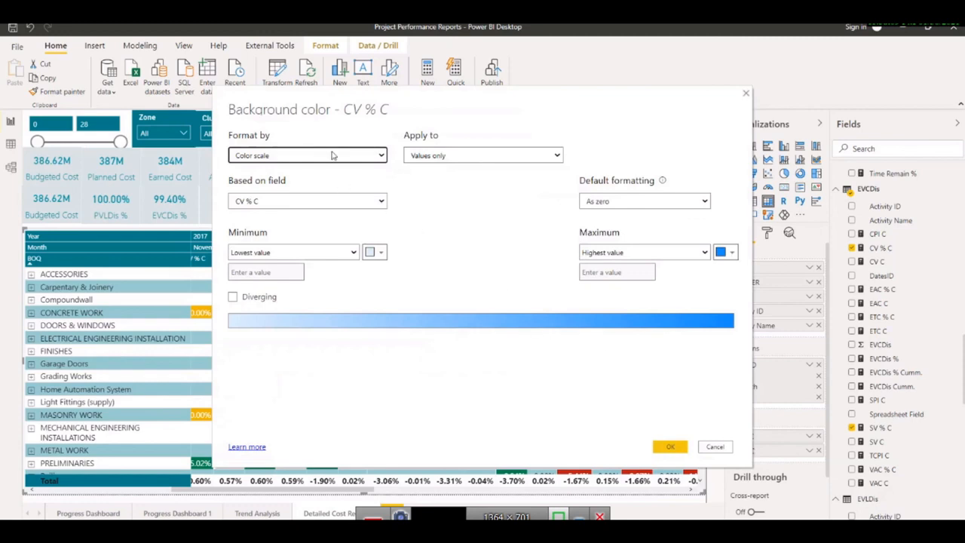
{"action": "left_click", "coordinate": [333, 155]}
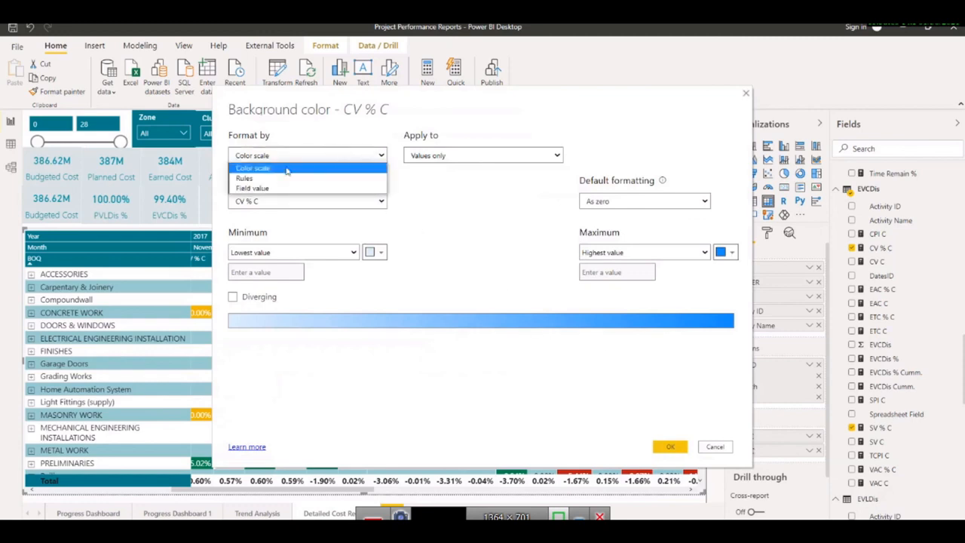
{"action": "left_click", "coordinate": [291, 185]}
Step: Set the first CV % C background rule to green for values greater than 0 and less than 100, both as Number
{"action": "left_click", "coordinate": [318, 256]}
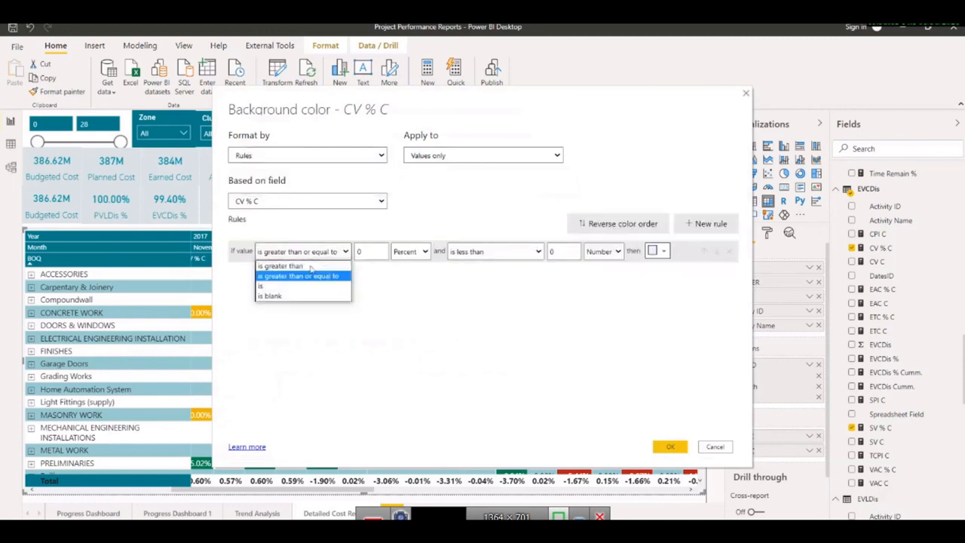
{"action": "left_click", "coordinate": [291, 277]}
{"action": "left_click", "coordinate": [411, 252]}
{"action": "left_click", "coordinate": [419, 276]}
{"action": "left_click", "coordinate": [413, 252]}
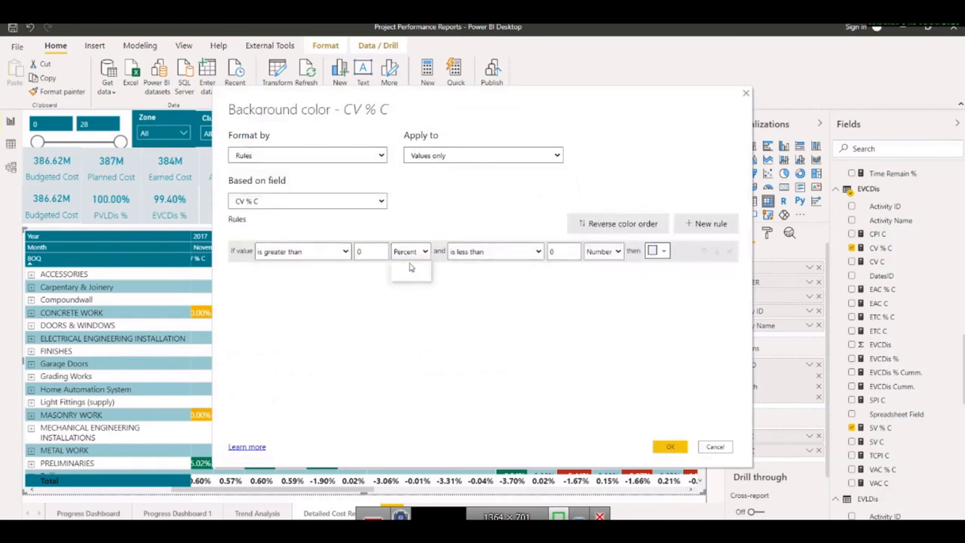
{"action": "left_click", "coordinate": [407, 264]}
{"action": "left_click", "coordinate": [562, 252]}
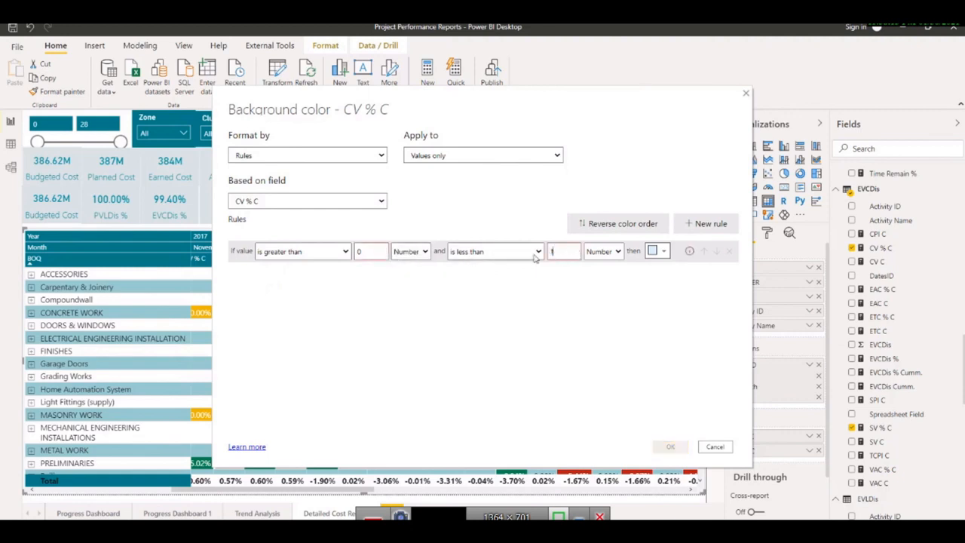
{"action": "left_click", "coordinate": [656, 251]}
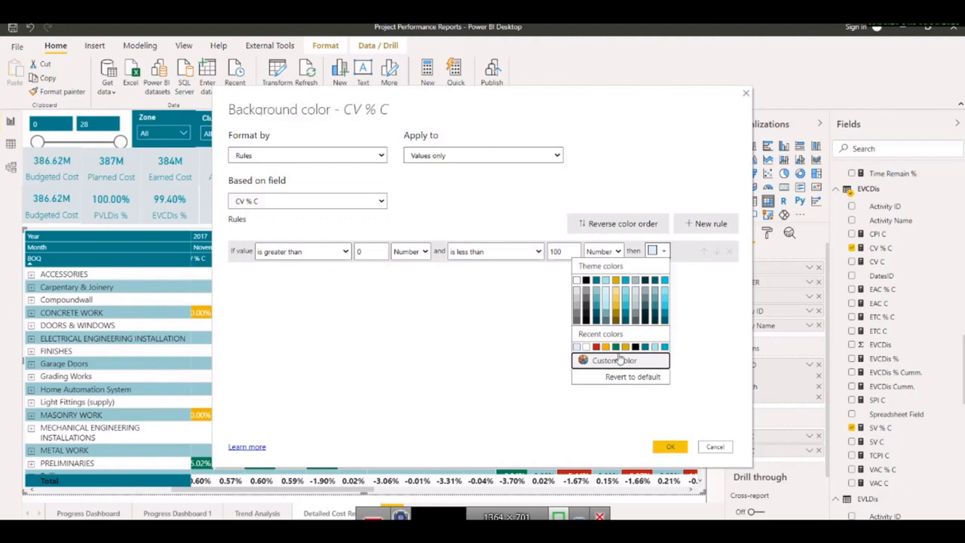
{"action": "left_click", "coordinate": [616, 347]}
Step: Add two more CV % C background rules and make the second one yellow for values that are 0 as Number
{"action": "left_click", "coordinate": [711, 224]}
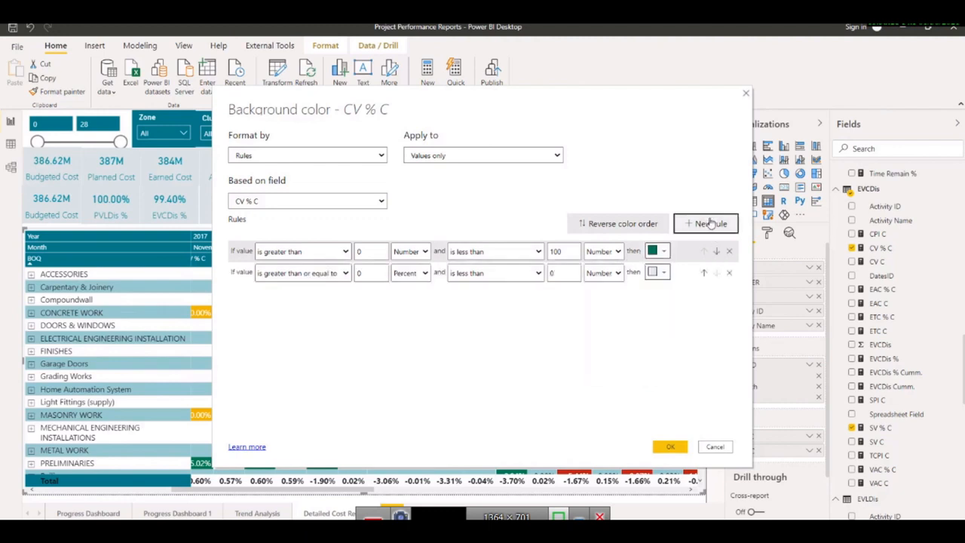
{"action": "left_click", "coordinate": [710, 224]}
{"action": "left_click", "coordinate": [339, 273]}
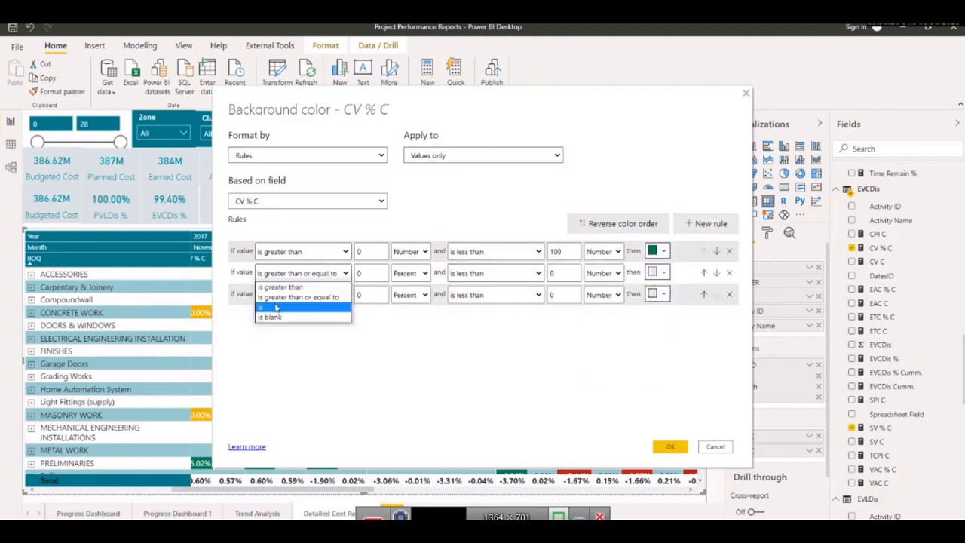
{"action": "left_click", "coordinate": [276, 308]}
{"action": "left_click", "coordinate": [407, 273]}
{"action": "left_click", "coordinate": [404, 294]}
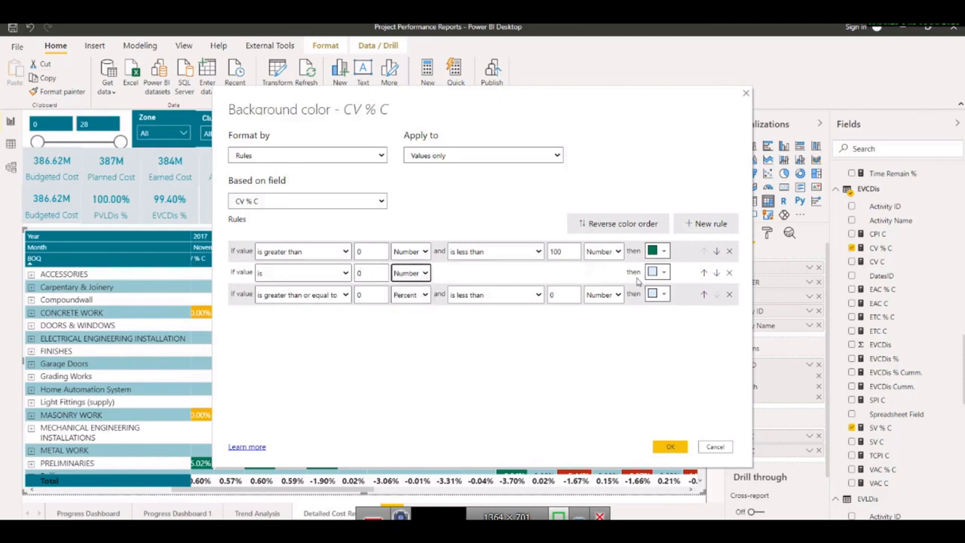
{"action": "left_click", "coordinate": [655, 272]}
{"action": "left_click", "coordinate": [615, 368]}
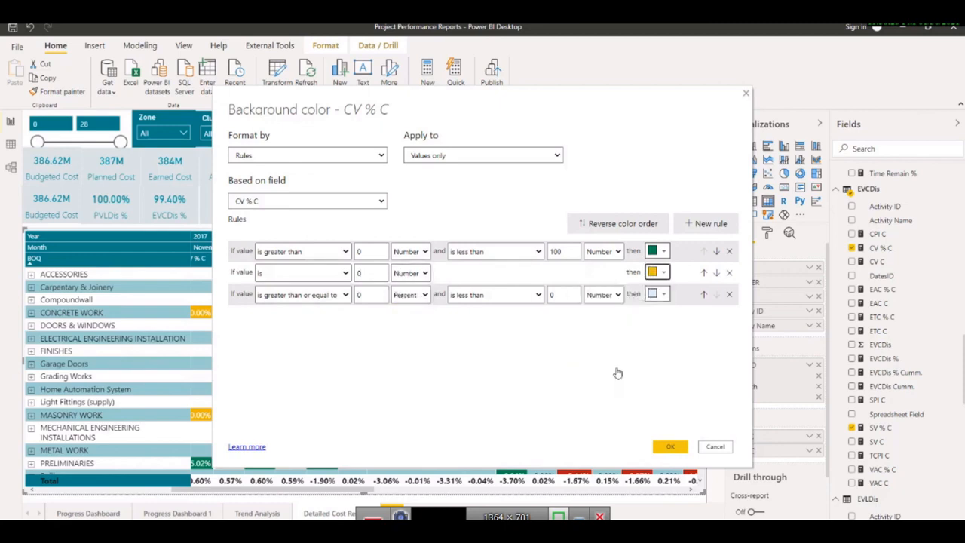
Step: Set the third CV % C background rule to red for Numbers greater than -100 and less than 0, and apply the background formatting
{"action": "left_click", "coordinate": [332, 295]}
{"action": "left_click", "coordinate": [317, 305]}
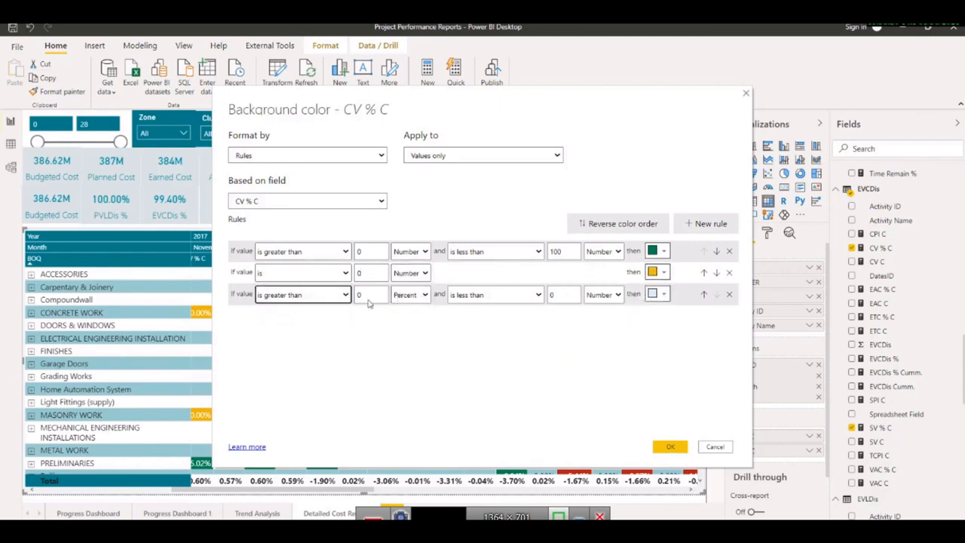
{"action": "left_click", "coordinate": [396, 295]}
{"action": "left_click", "coordinate": [370, 296]}
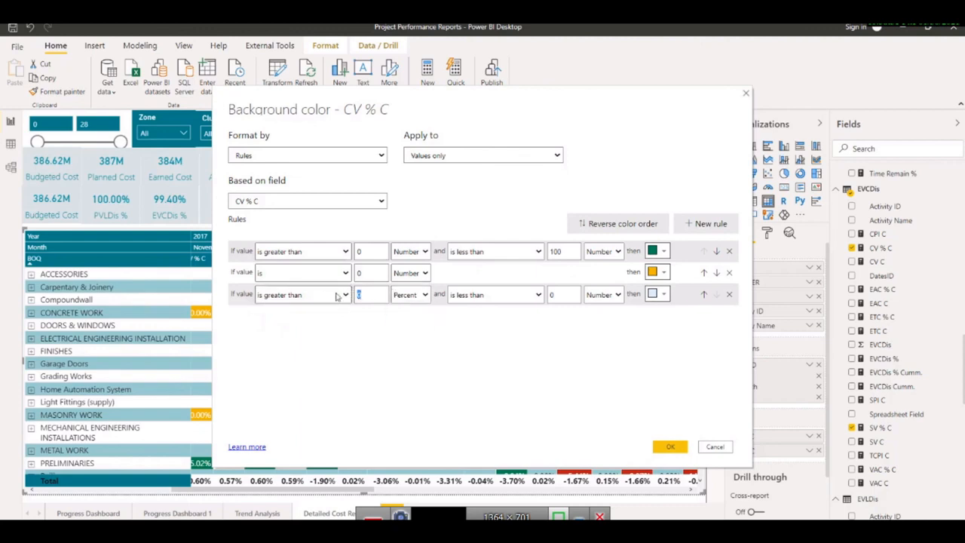
{"action": "left_click", "coordinate": [409, 295]}
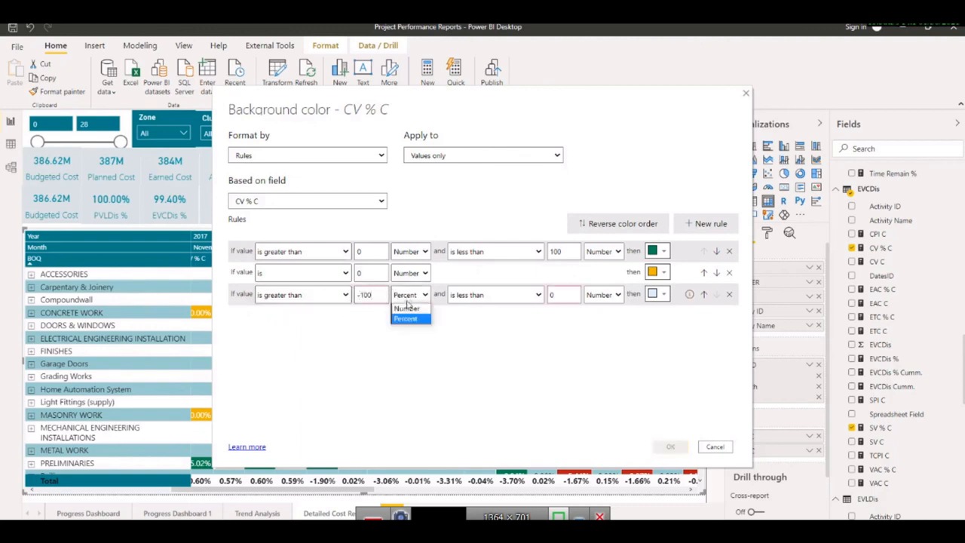
{"action": "left_click", "coordinate": [407, 305]}
{"action": "left_click_drag", "start_coordinate": [559, 295], "coordinate": [543, 297]}
{"action": "left_click", "coordinate": [608, 297]}
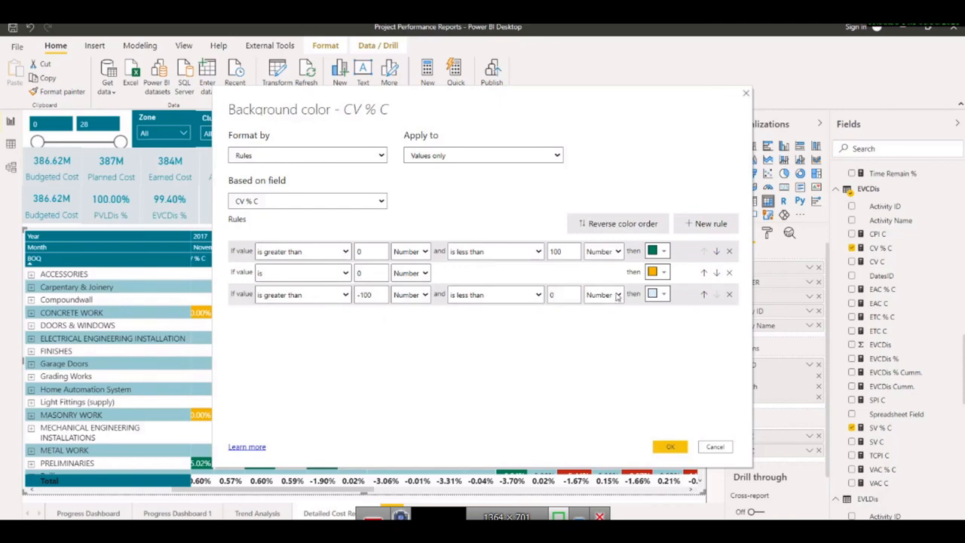
{"action": "left_click", "coordinate": [607, 308]}
{"action": "left_click", "coordinate": [654, 297]}
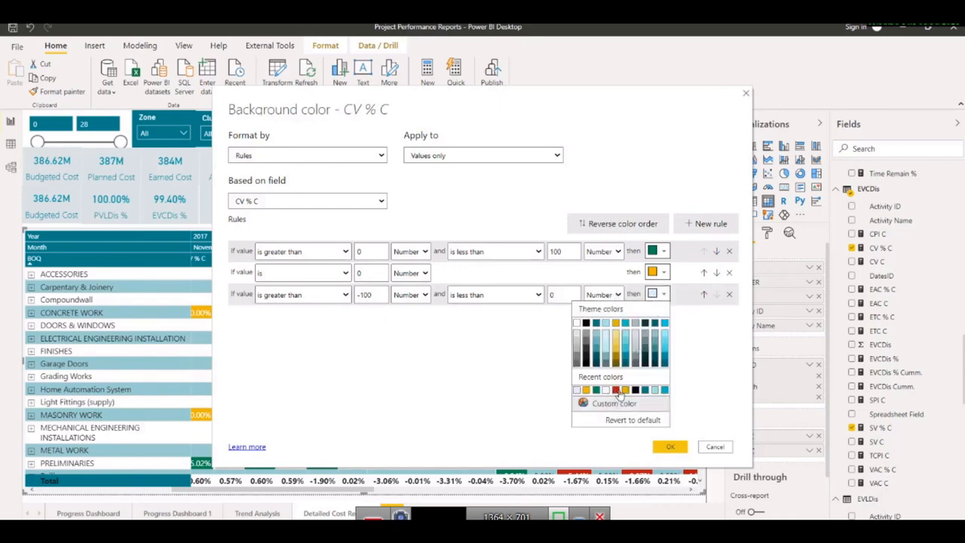
{"action": "left_click", "coordinate": [616, 393]}
{"action": "left_click", "coordinate": [673, 450]}
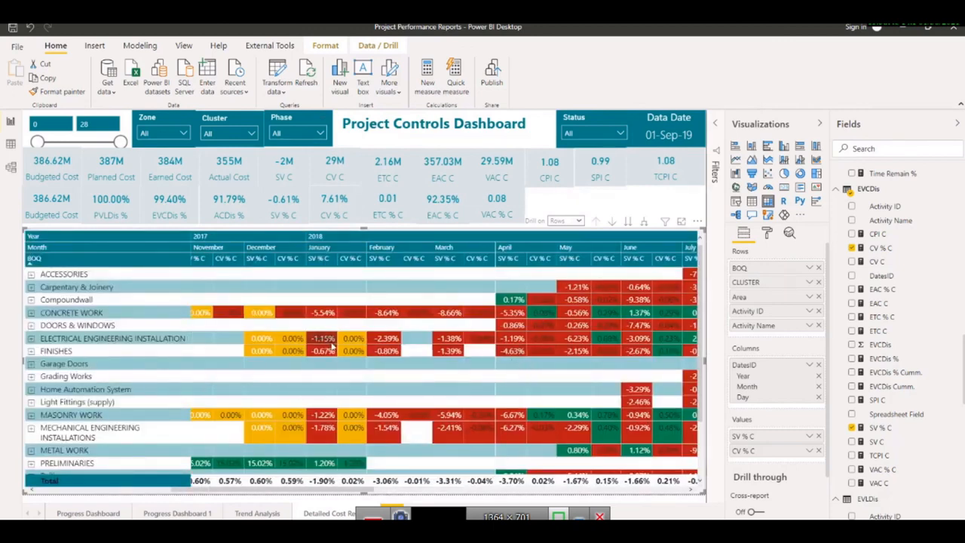
Step: Open the font color conditional formatting of CV % C and format it by Rules with two additional rules
{"action": "scroll", "coordinate": [338, 354], "scroll_direction": "right", "scroll_amount": 3}
{"action": "scroll", "coordinate": [338, 355], "scroll_direction": "right", "scroll_amount": 4}
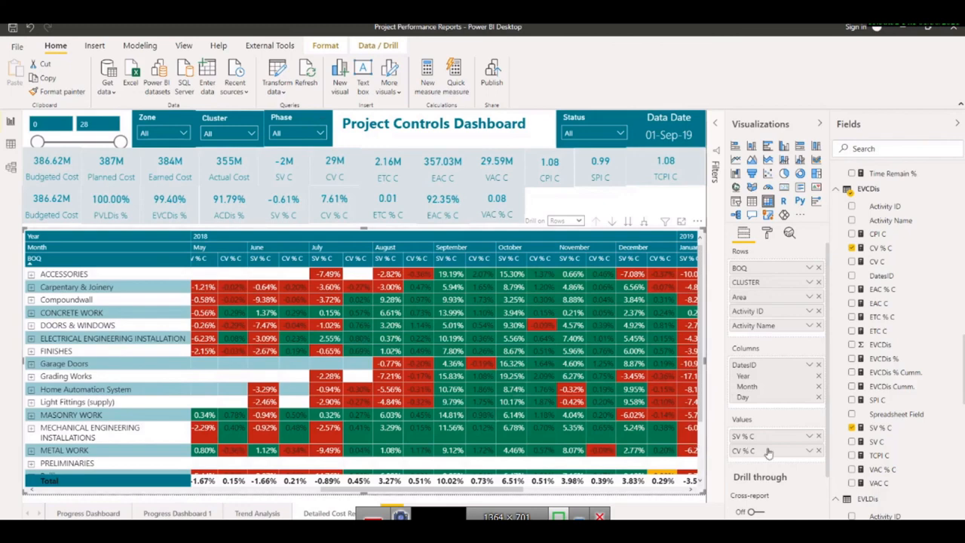
{"action": "left_click", "coordinate": [809, 450]}
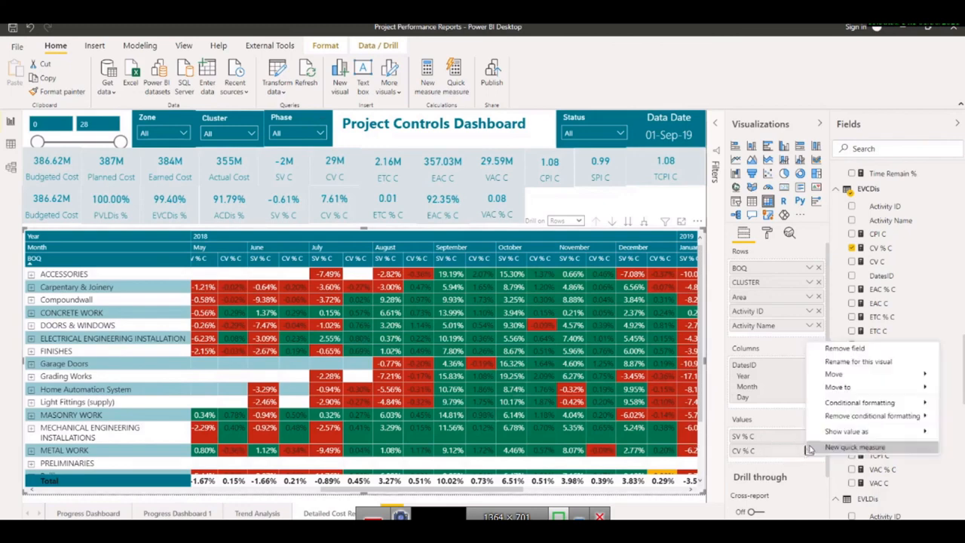
{"action": "left_click", "coordinate": [855, 402]}
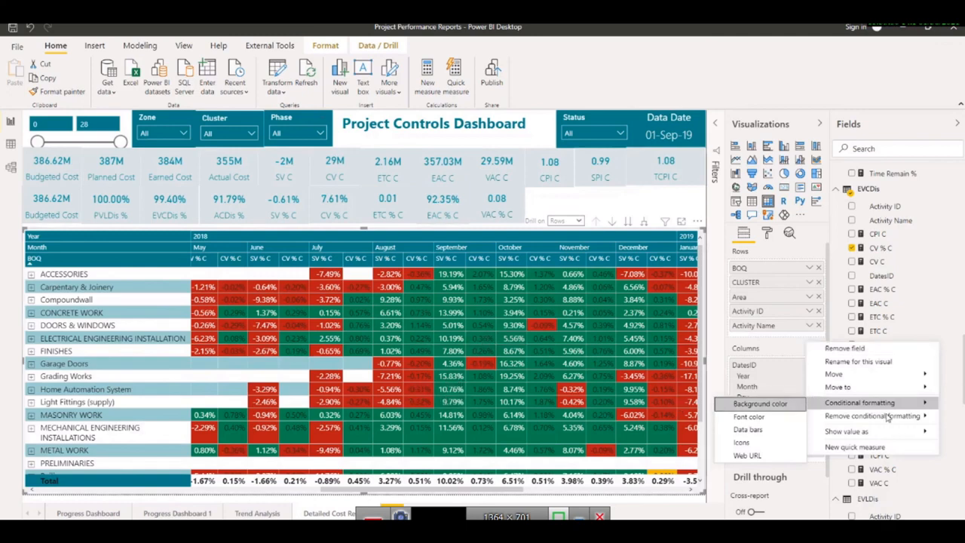
{"action": "left_click", "coordinate": [835, 406]}
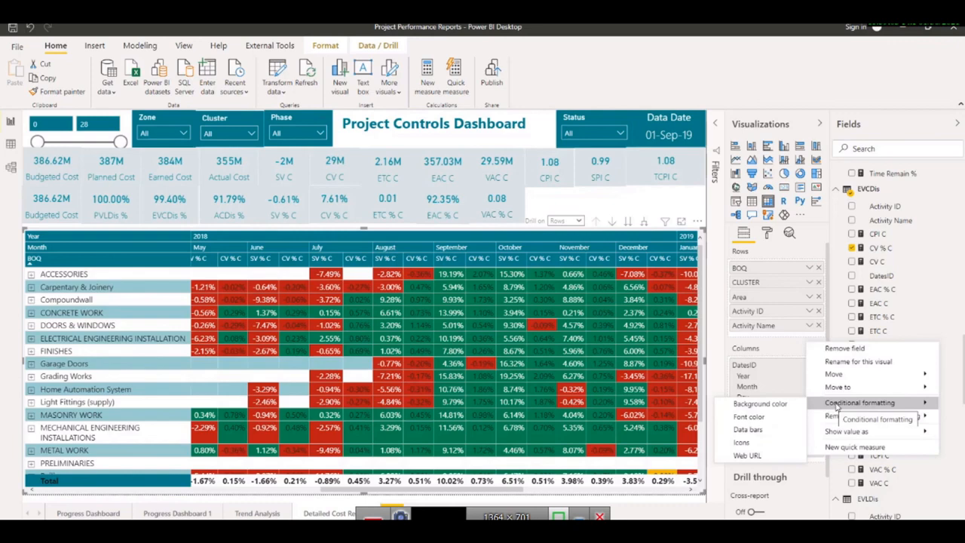
{"action": "left_click", "coordinate": [760, 418]}
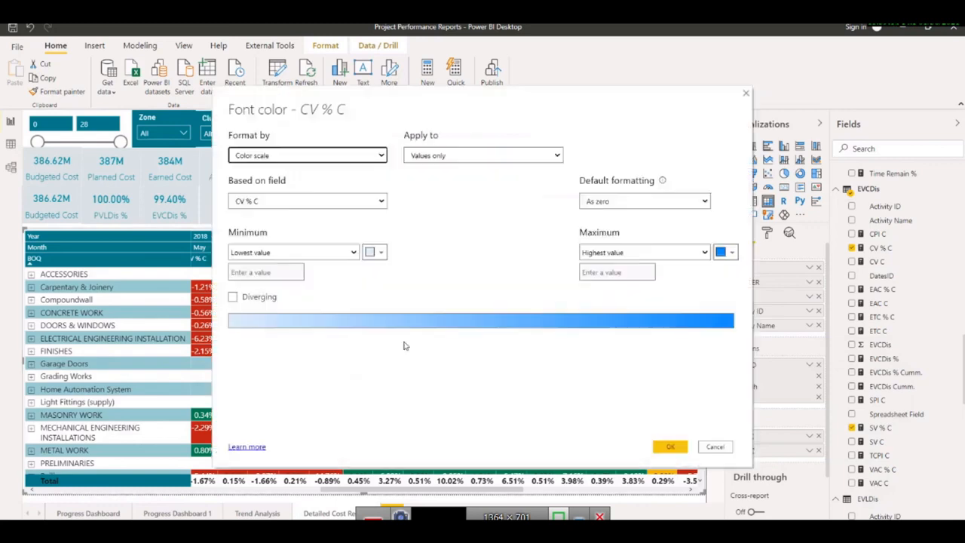
{"action": "left_click", "coordinate": [262, 179]}
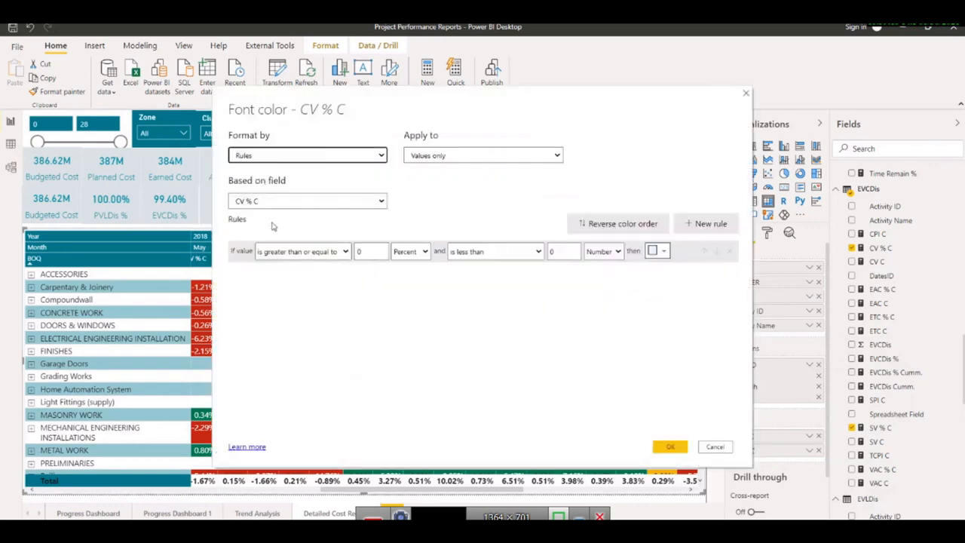
{"action": "left_click", "coordinate": [705, 223]}
{"action": "left_click", "coordinate": [705, 223]}
Step: Set the first CV % C font rule to white for values greater than 0 and less than 100, both as Number
{"action": "left_click", "coordinate": [310, 252]}
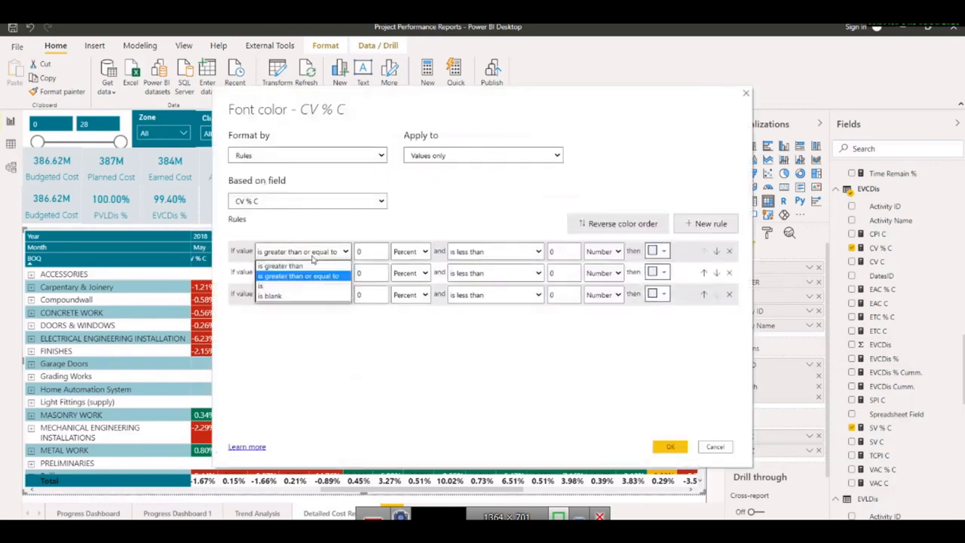
{"action": "left_click", "coordinate": [290, 273]}
{"action": "left_click", "coordinate": [411, 252]}
{"action": "left_click", "coordinate": [407, 267]}
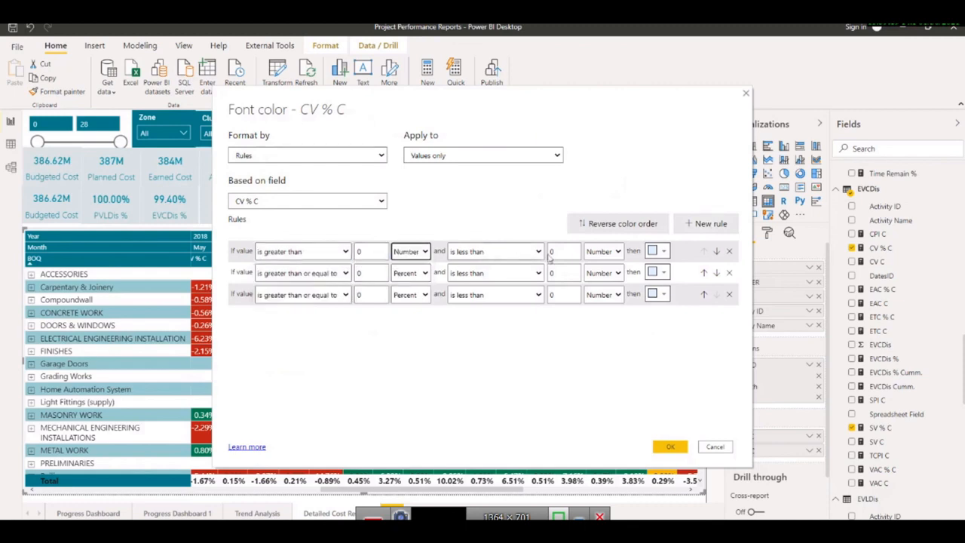
{"action": "left_click", "coordinate": [660, 251]}
{"action": "left_click", "coordinate": [581, 281]}
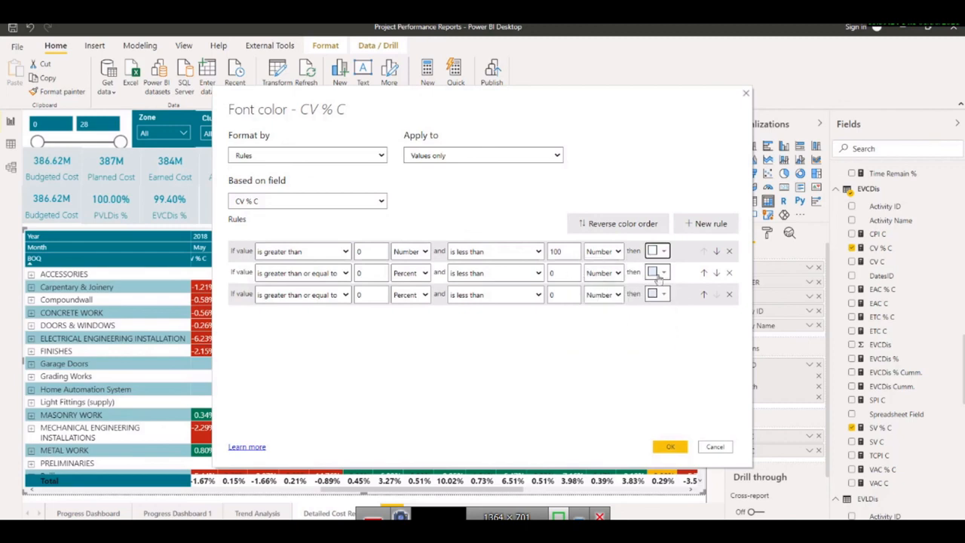
Step: Set the font color of the second and third CV % C rules to white
{"action": "left_click", "coordinate": [656, 272]}
{"action": "left_click", "coordinate": [579, 305]}
{"action": "left_click", "coordinate": [657, 294]}
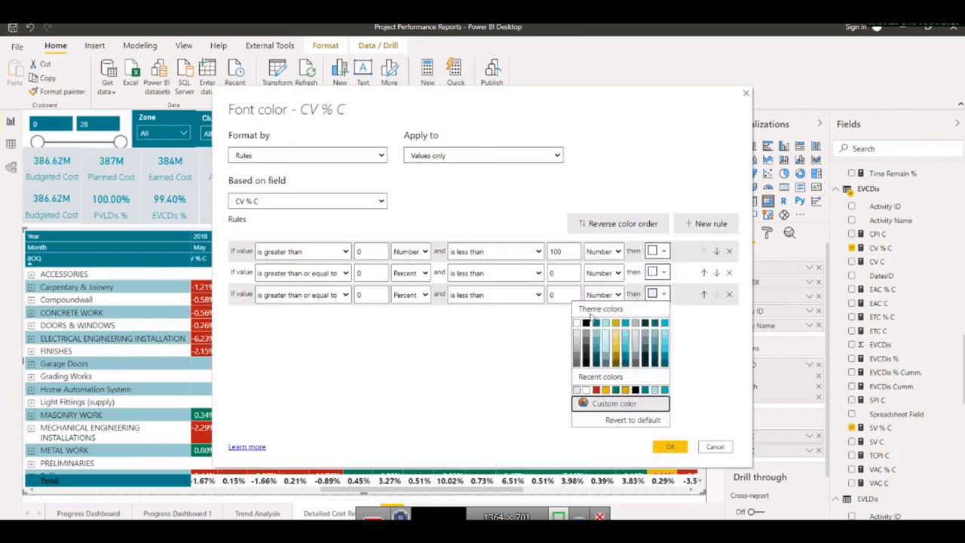
{"action": "left_click", "coordinate": [581, 329]}
Step: Set the second CV % C font rule to match values that are 0 as Number
{"action": "left_click", "coordinate": [343, 275]}
{"action": "left_click", "coordinate": [318, 288]}
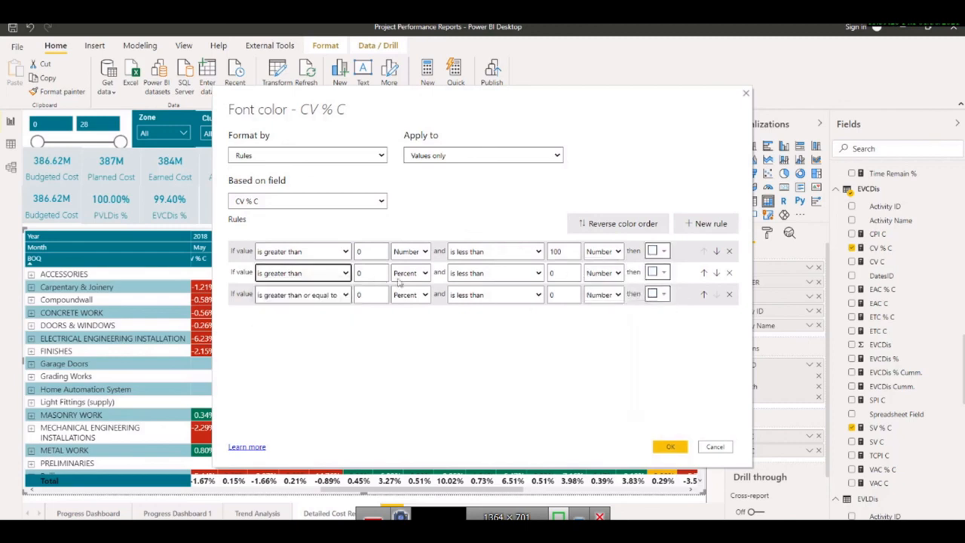
{"action": "left_click", "coordinate": [330, 274]}
{"action": "left_click", "coordinate": [273, 308]}
{"action": "left_click", "coordinate": [422, 273]}
{"action": "left_click", "coordinate": [413, 286]}
Step: Set the third CV % C font rule to Numbers greater than -100 and less than 0, and apply the font formatting
{"action": "left_click", "coordinate": [335, 298]}
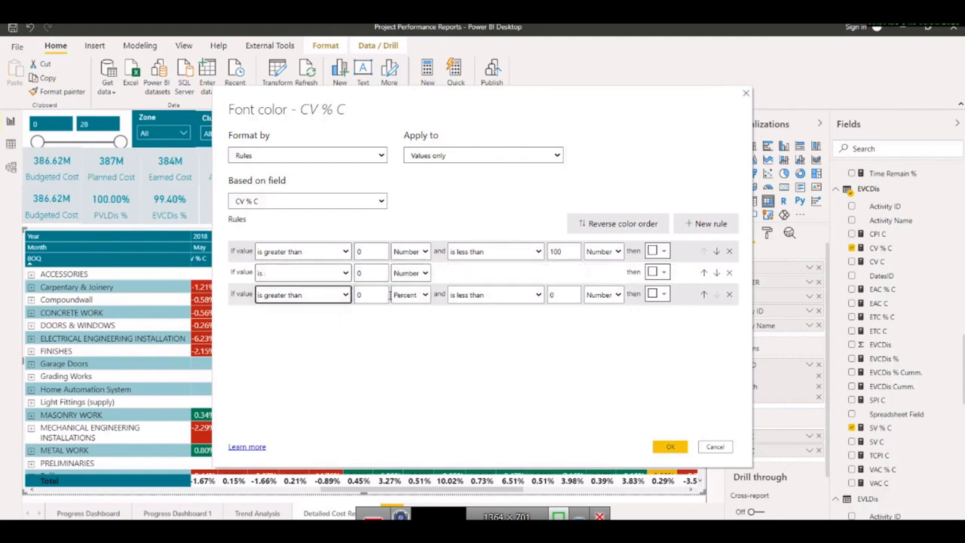
{"action": "left_click", "coordinate": [304, 308]}
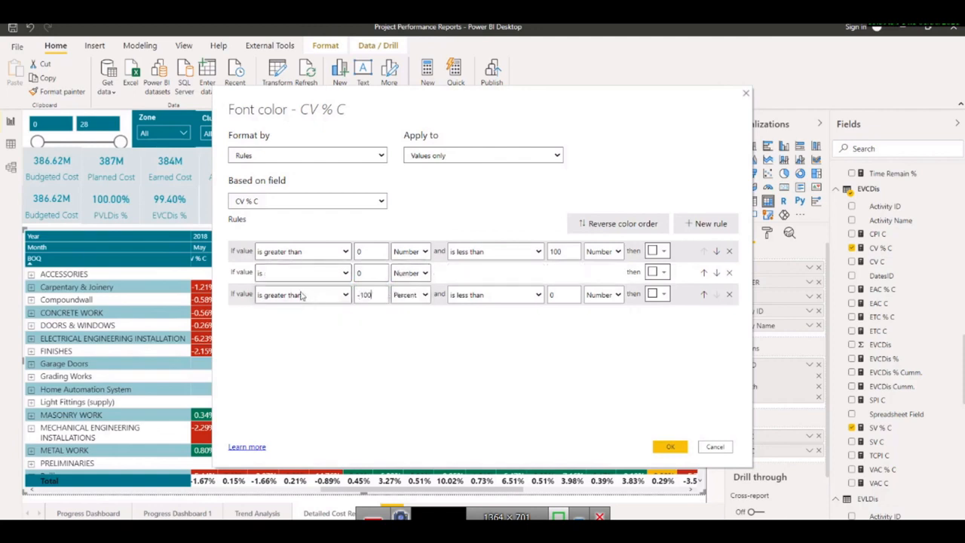
{"action": "left_click", "coordinate": [411, 295]}
{"action": "left_click", "coordinate": [403, 306]}
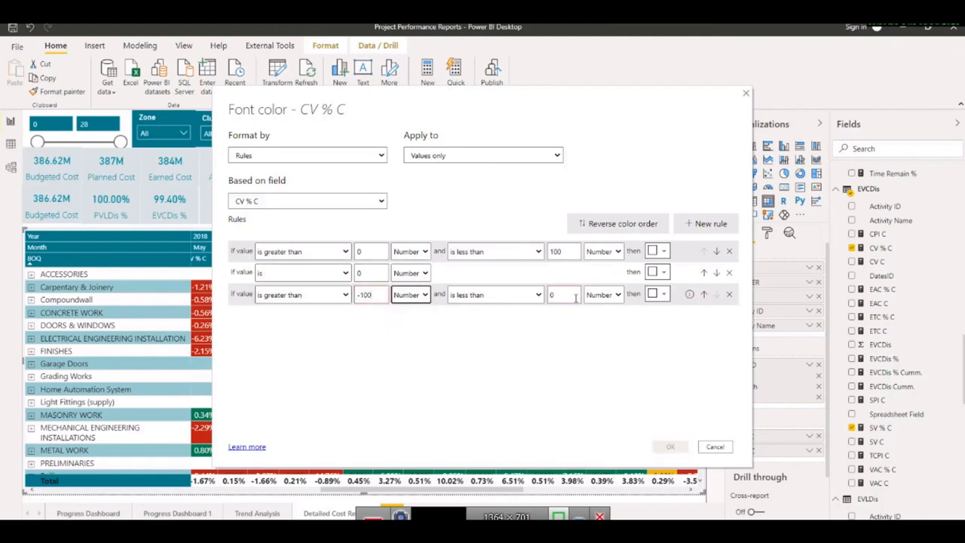
{"action": "left_click", "coordinate": [619, 297]}
{"action": "left_click", "coordinate": [646, 331]}
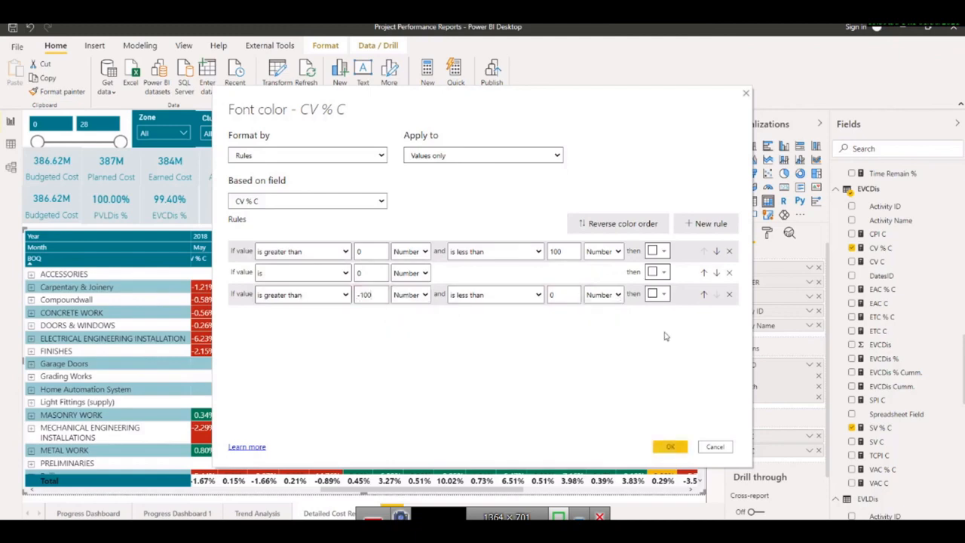
{"action": "left_click", "coordinate": [672, 448]}
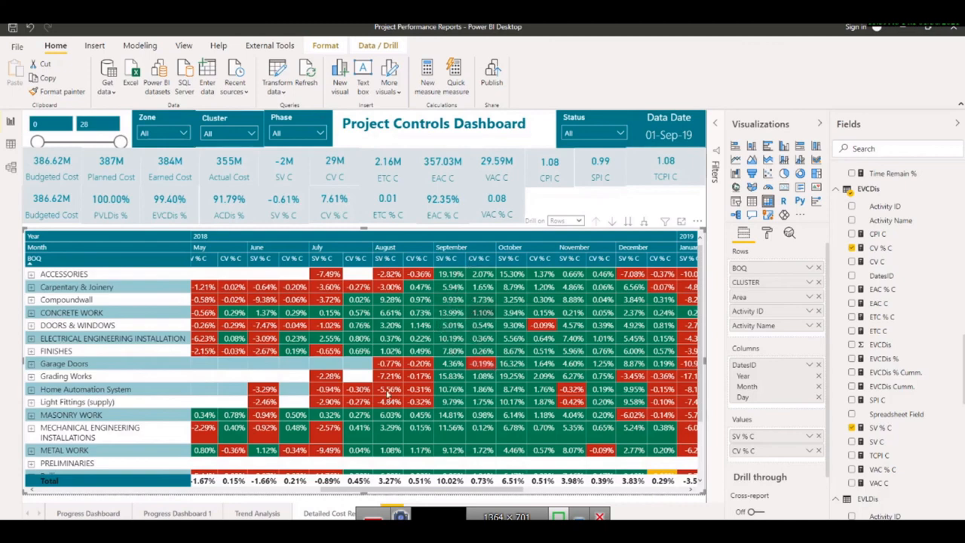
Step: Make Area the first row level of the matrix, above BOQ
{"action": "scroll", "coordinate": [301, 402], "scroll_direction": "right", "scroll_amount": 5}
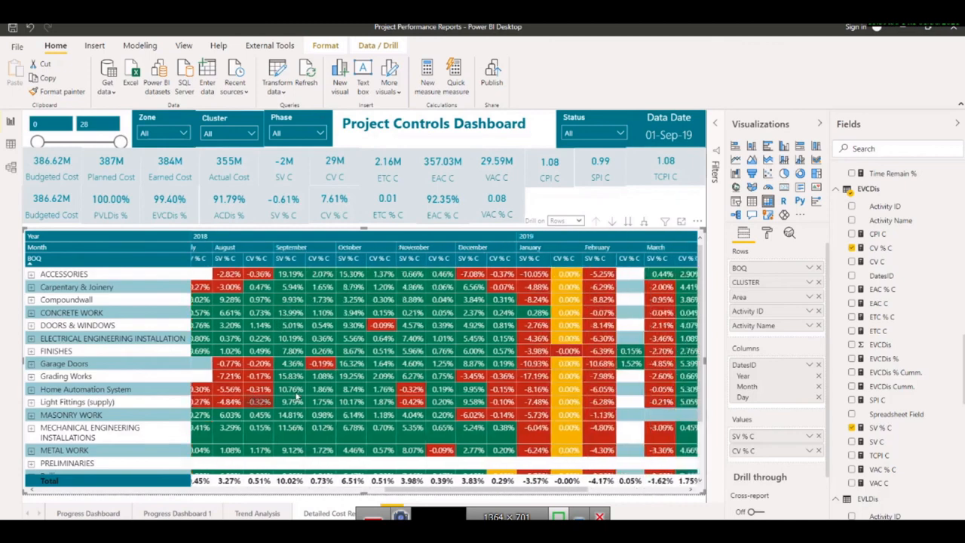
{"action": "scroll", "coordinate": [294, 398], "scroll_direction": "left", "scroll_amount": 2}
{"action": "scroll", "coordinate": [294, 397], "scroll_direction": "left", "scroll_amount": 3}
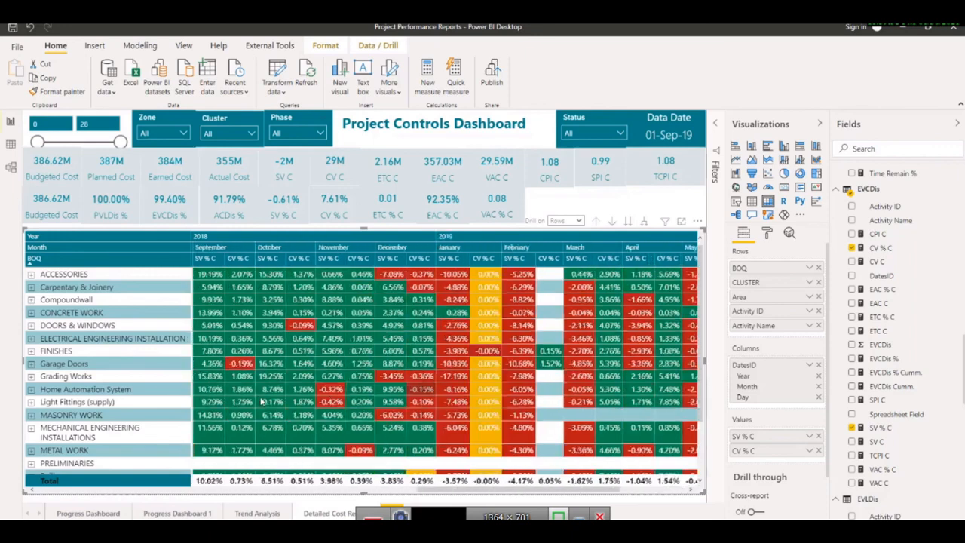
{"action": "scroll", "coordinate": [257, 402], "scroll_direction": "left", "scroll_amount": 5}
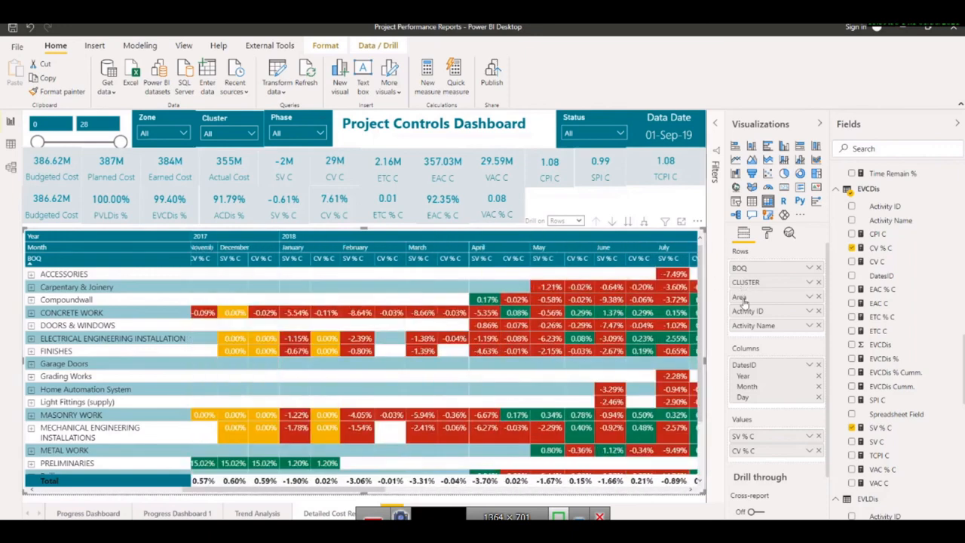
{"action": "left_click_drag", "start_coordinate": [744, 297], "coordinate": [745, 267]}
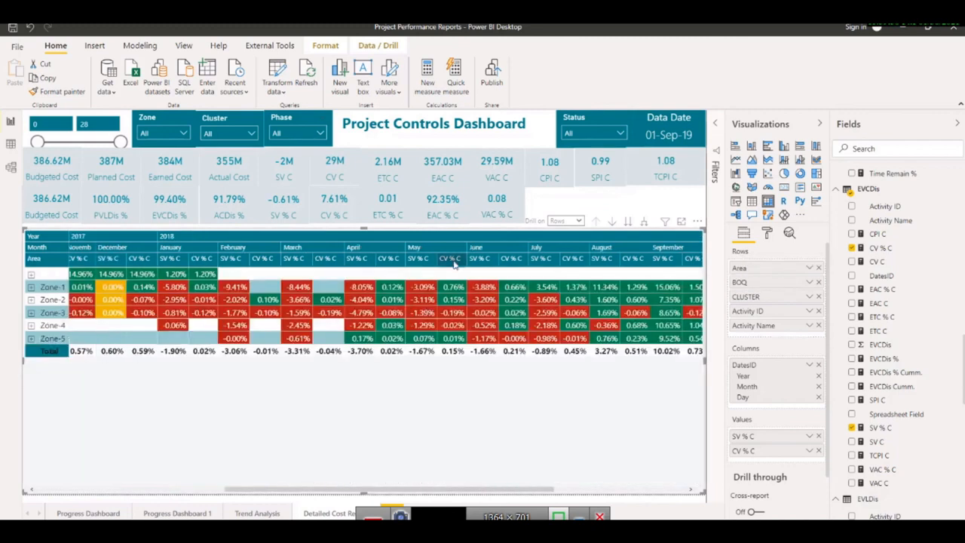
Step: Move Area below BOQ and above CLUSTER in the matrix row levels
{"action": "scroll", "coordinate": [475, 316], "scroll_direction": "right", "scroll_amount": 4}
{"action": "scroll", "coordinate": [476, 315], "scroll_direction": "right", "scroll_amount": 2}
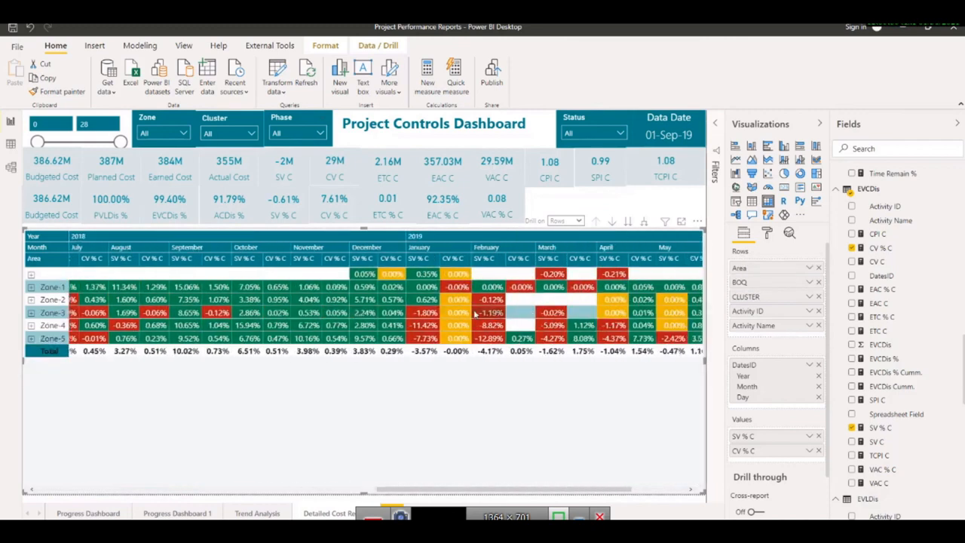
{"action": "scroll", "coordinate": [476, 315], "scroll_direction": "left", "scroll_amount": 7}
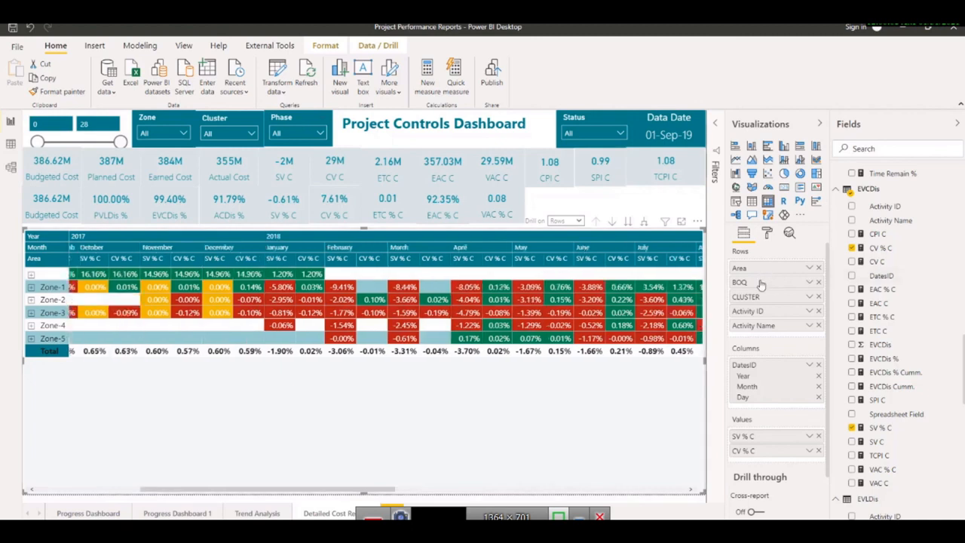
{"action": "left_click_drag", "start_coordinate": [761, 269], "coordinate": [758, 297]}
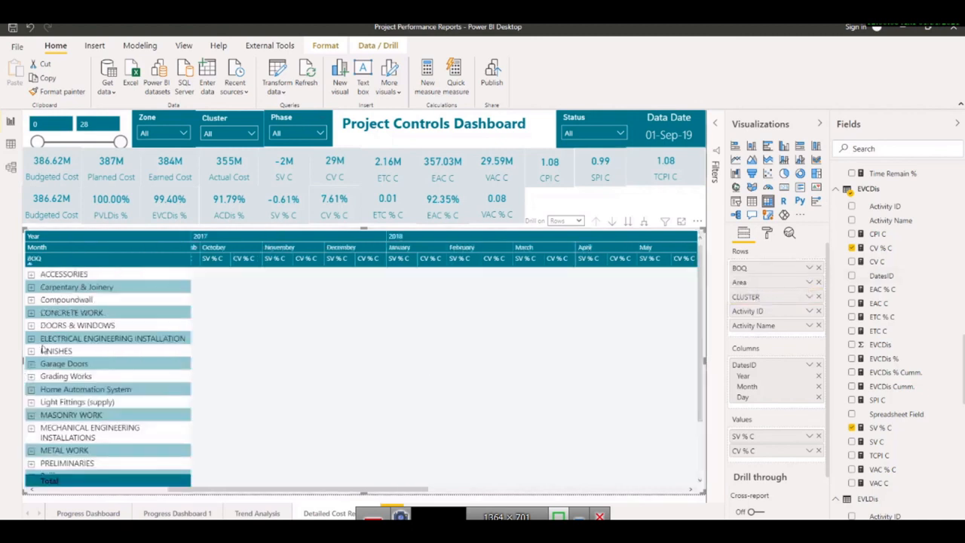
Step: Duplicate the detailed cost report page
{"action": "scroll", "coordinate": [356, 403], "scroll_direction": "right", "scroll_amount": 10}
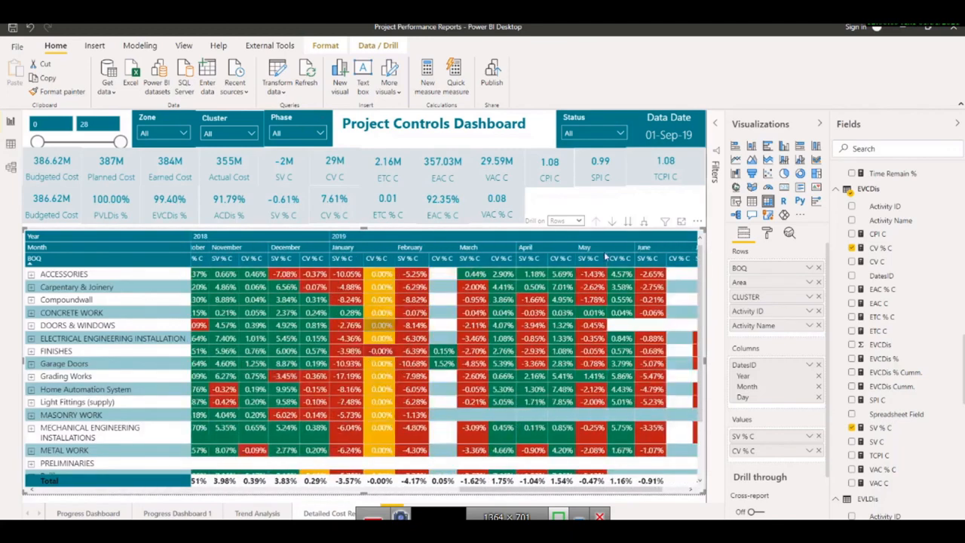
{"action": "left_click", "coordinate": [562, 208]}
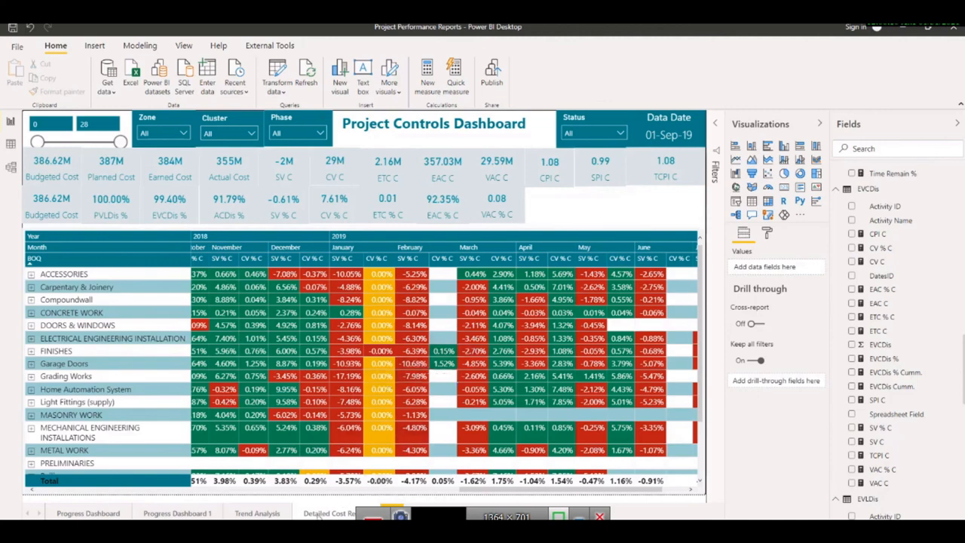
{"action": "right_click", "coordinate": [319, 514]}
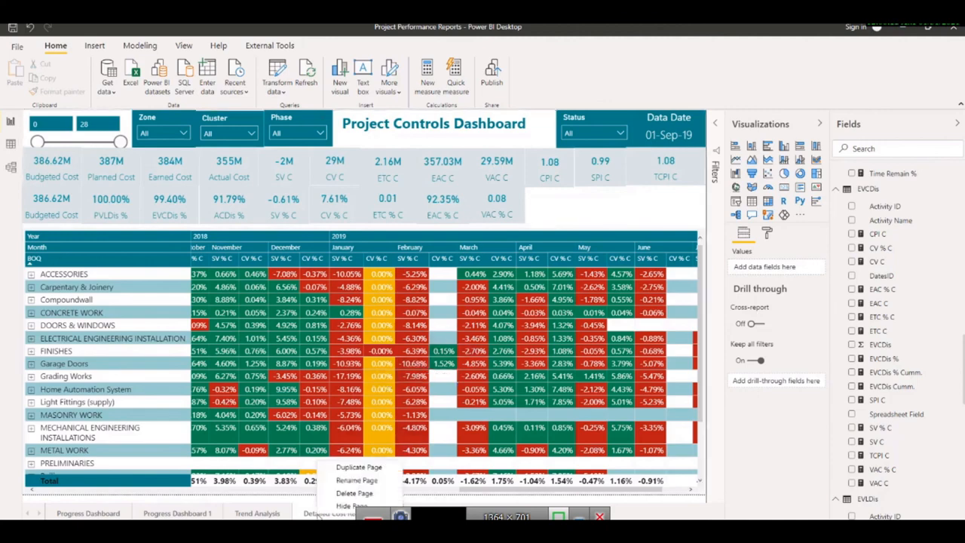
{"action": "left_click", "coordinate": [359, 468]}
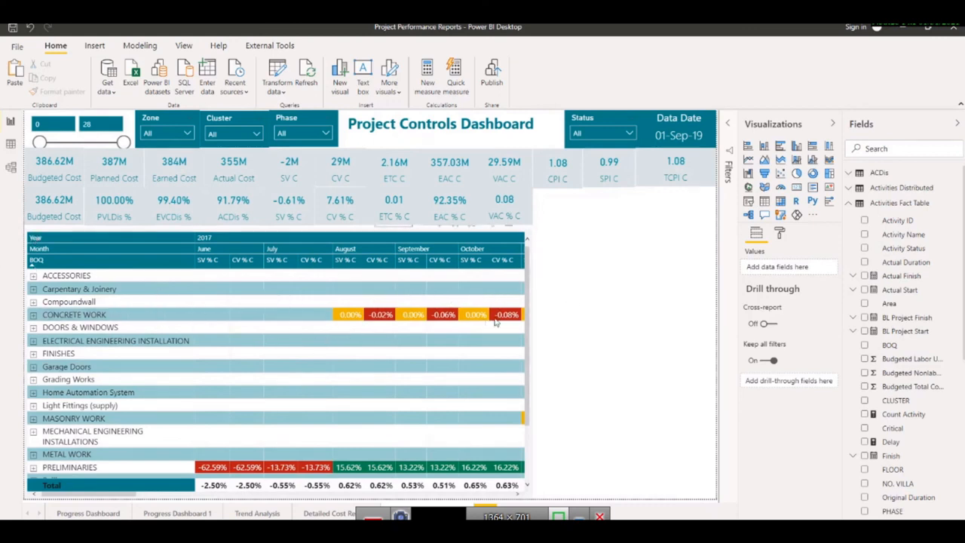
Step: Remove SV % C and CV % C from the values of the duplicated page's matrix and expand the EVLDis table's fields
{"action": "left_click", "coordinate": [455, 317]}
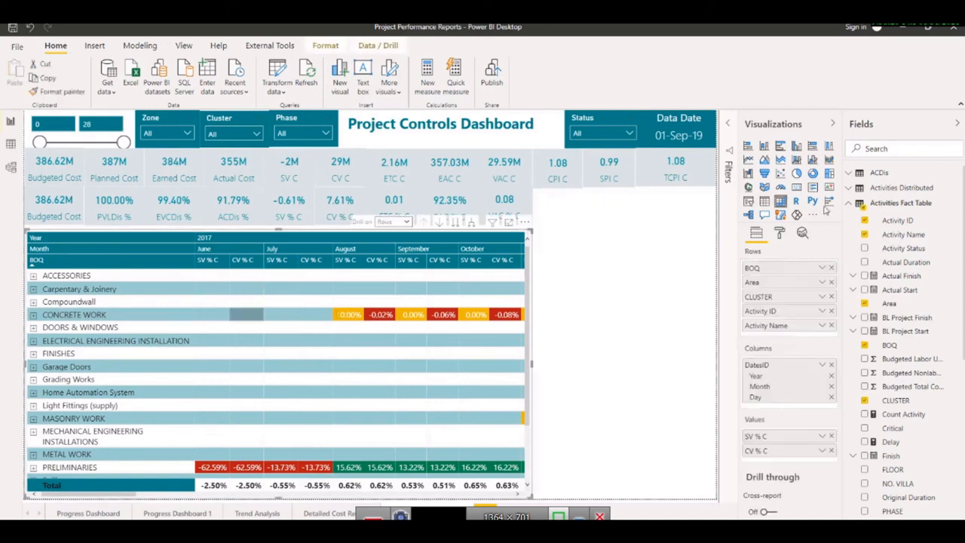
{"action": "left_click", "coordinate": [832, 437]}
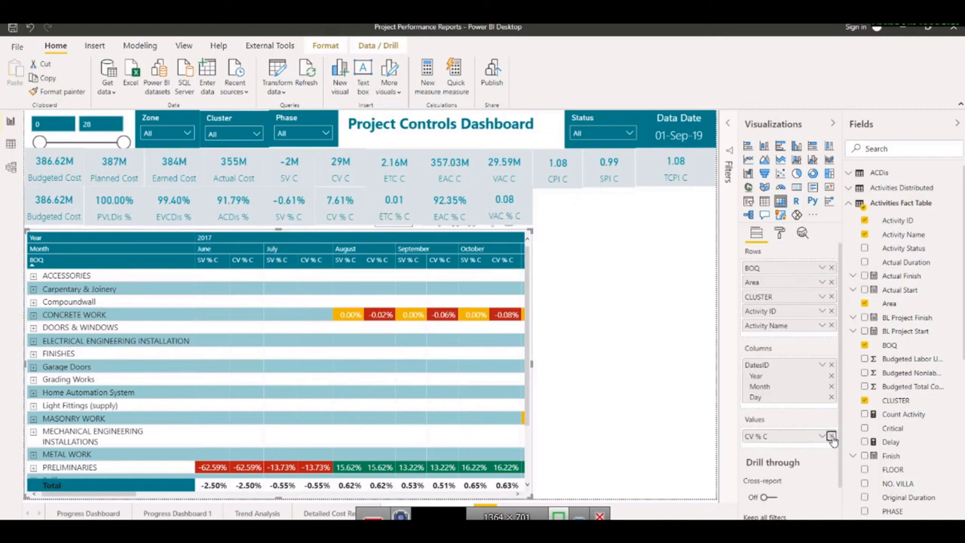
{"action": "left_click", "coordinate": [832, 437]}
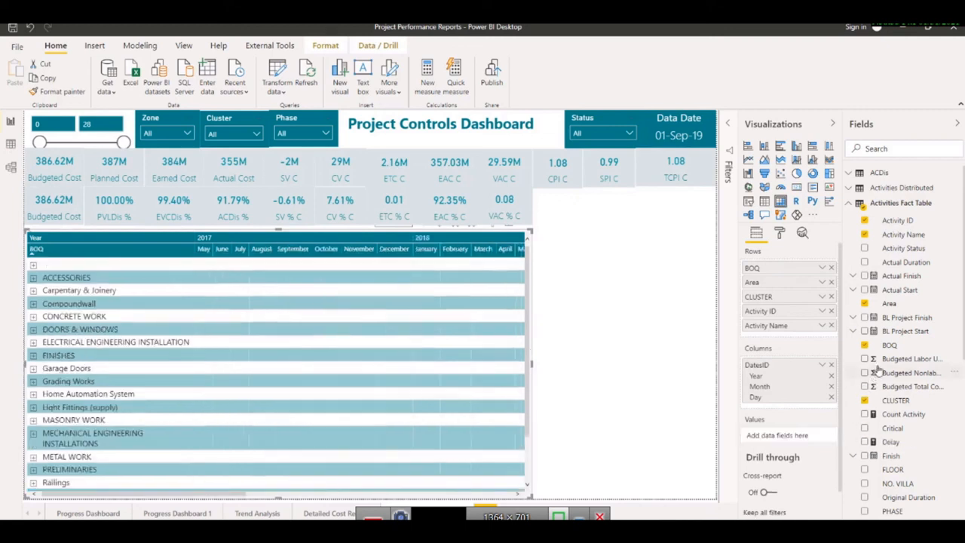
{"action": "left_click", "coordinate": [852, 203]}
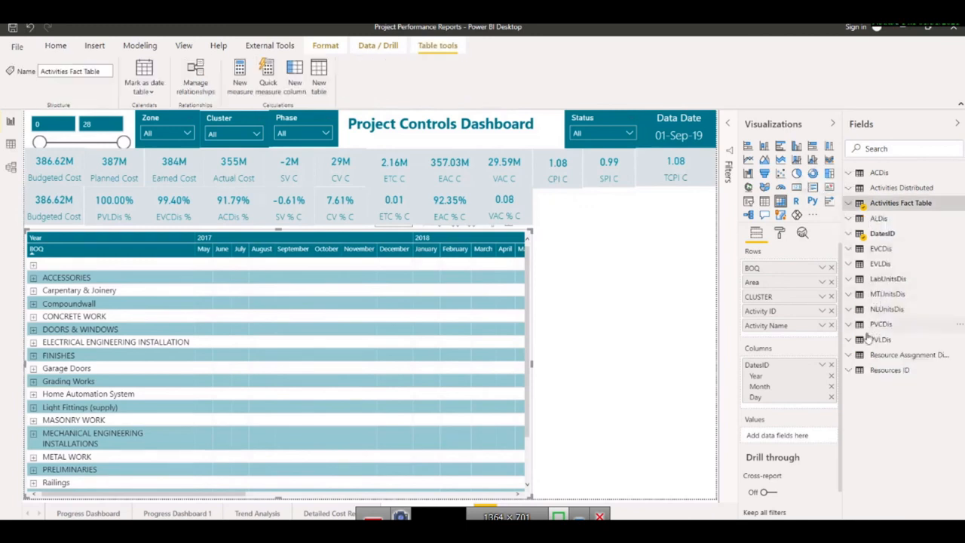
{"action": "left_click", "coordinate": [857, 264]}
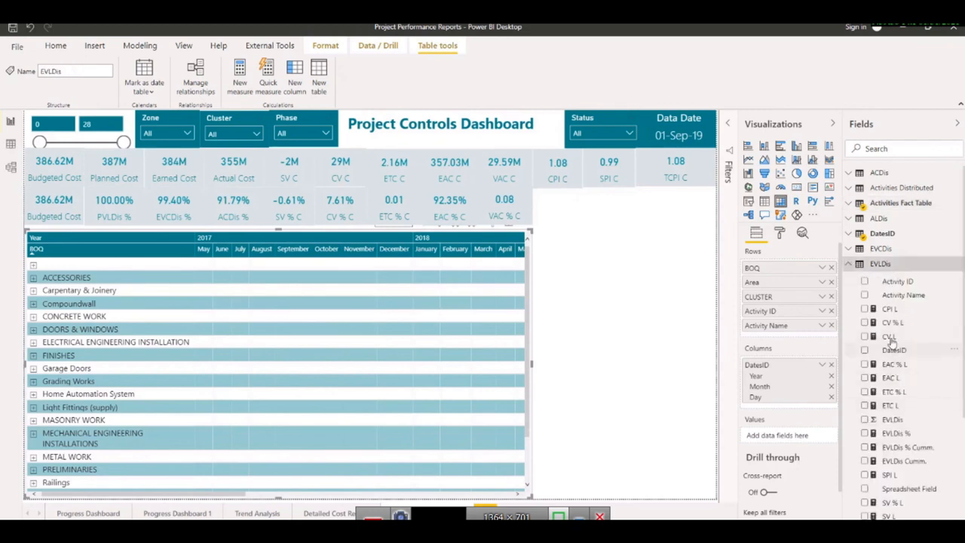
{"action": "left_click_drag", "start_coordinate": [890, 339], "coordinate": [766, 442]}
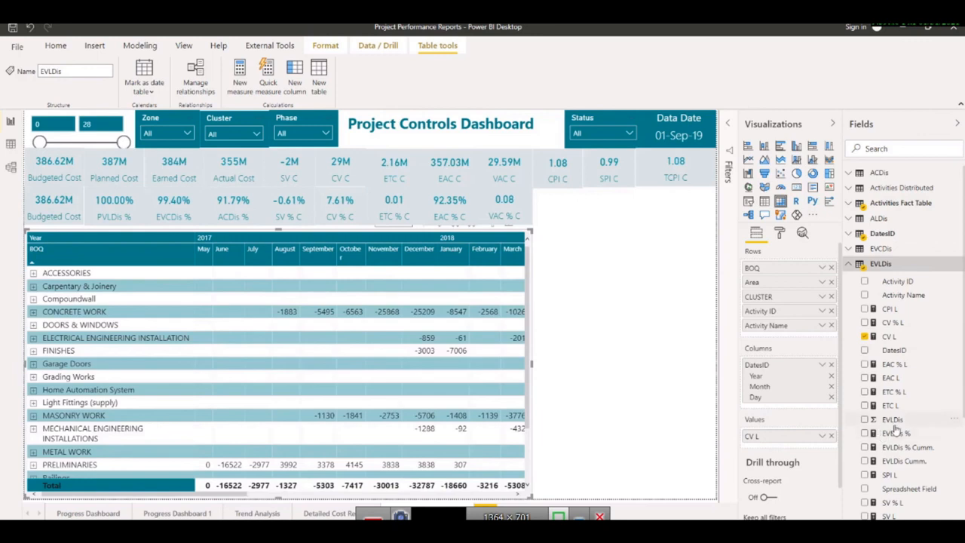
{"action": "scroll", "coordinate": [896, 430], "scroll_direction": "down", "scroll_amount": 2}
{"action": "scroll", "coordinate": [895, 430], "scroll_direction": "down", "scroll_amount": 3}
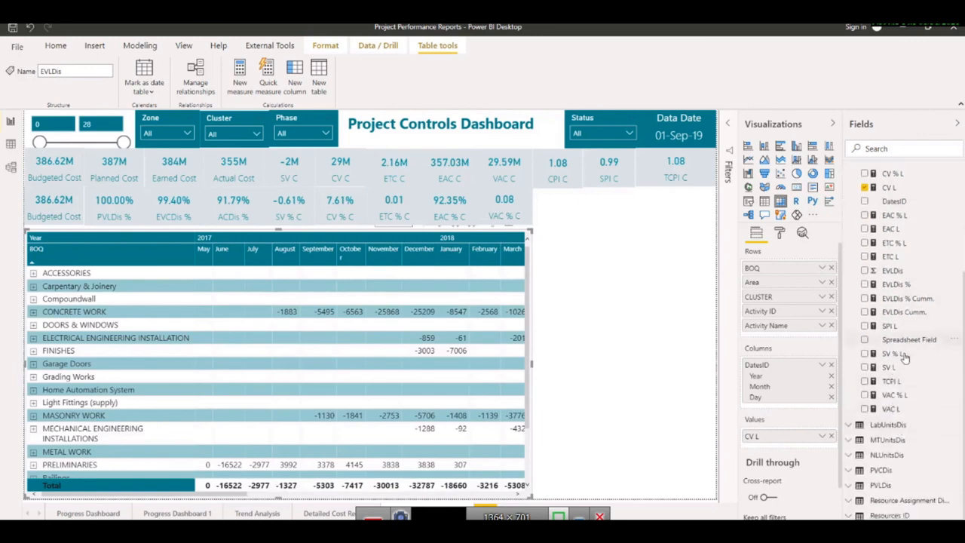
{"action": "left_click", "coordinate": [831, 438]}
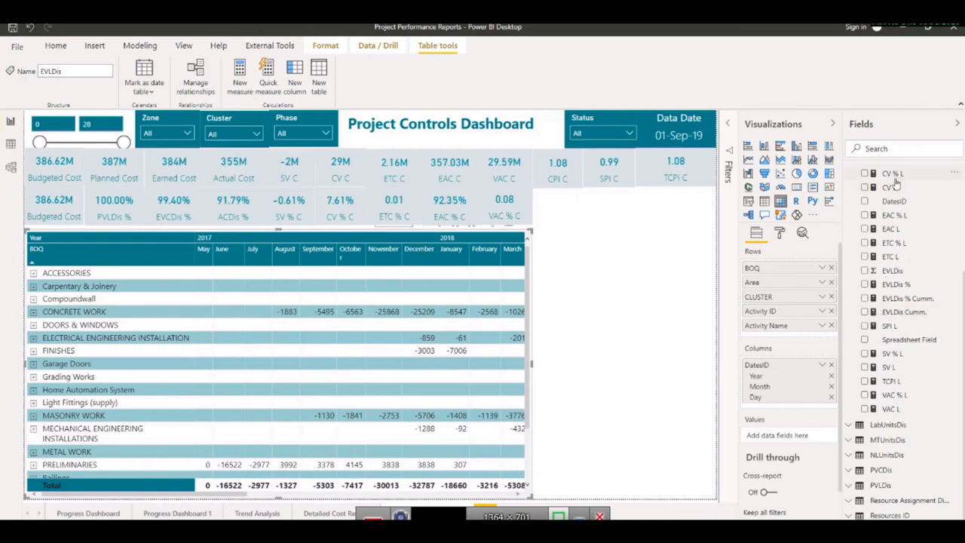
Step: Add CV % L and SV % L to the matrix values, with SV % L first, and format SV % L as a percentage with two decimals
{"action": "left_click_drag", "start_coordinate": [770, 420], "coordinate": [764, 438]}
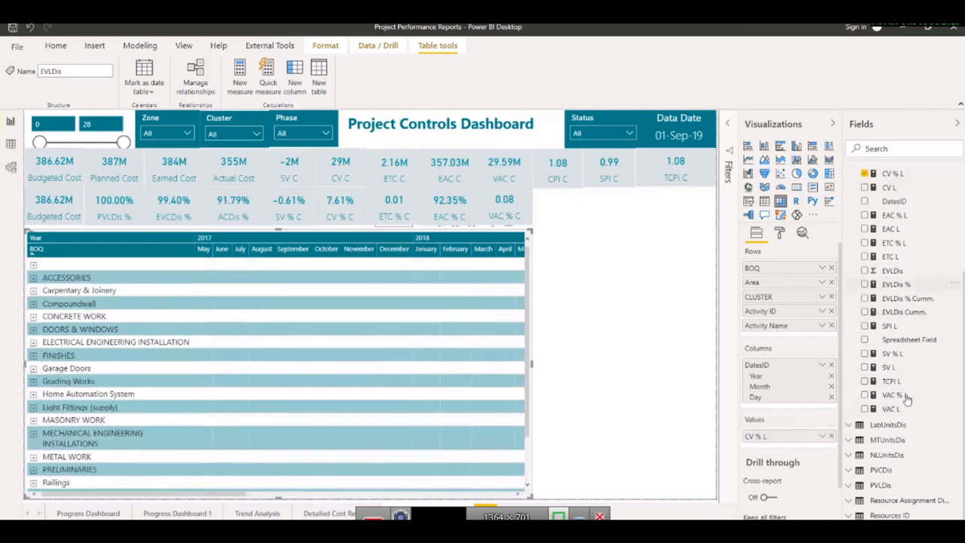
{"action": "left_click_drag", "start_coordinate": [890, 367], "coordinate": [760, 436]}
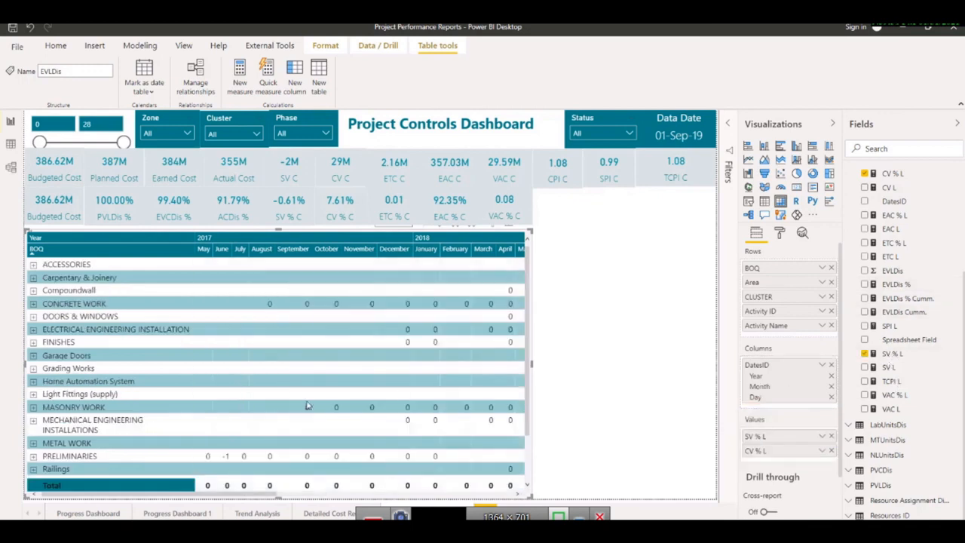
{"action": "left_click", "coordinate": [892, 353]}
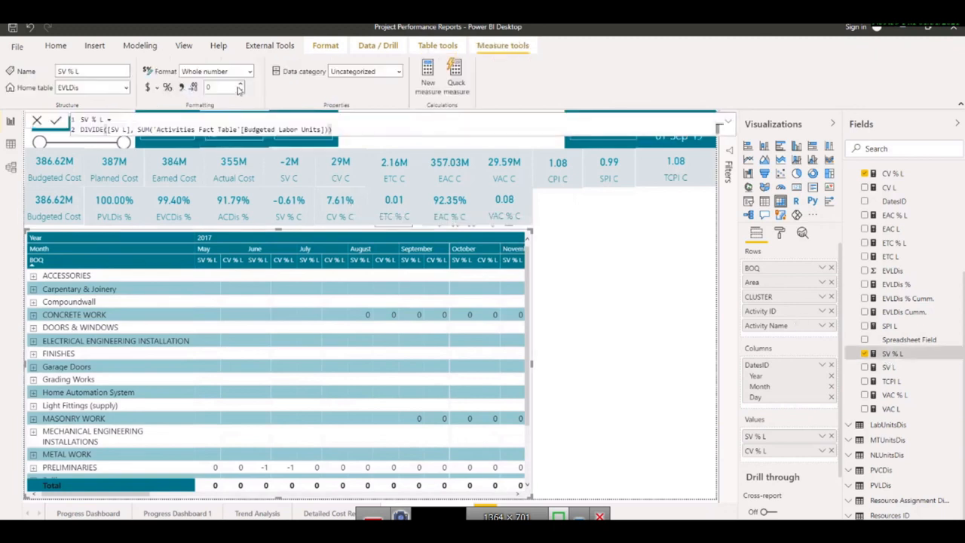
{"action": "left_click", "coordinate": [168, 88]}
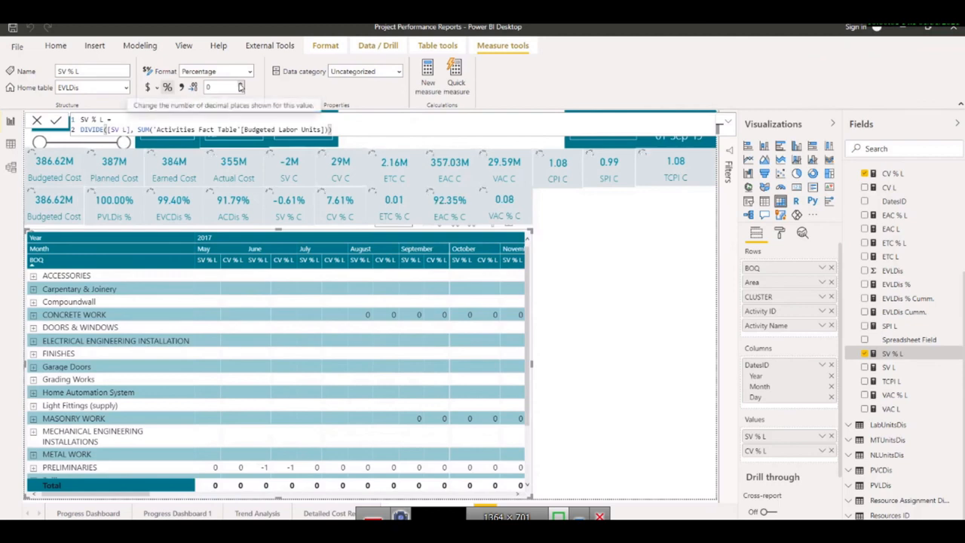
{"action": "double_click", "coordinate": [240, 84]}
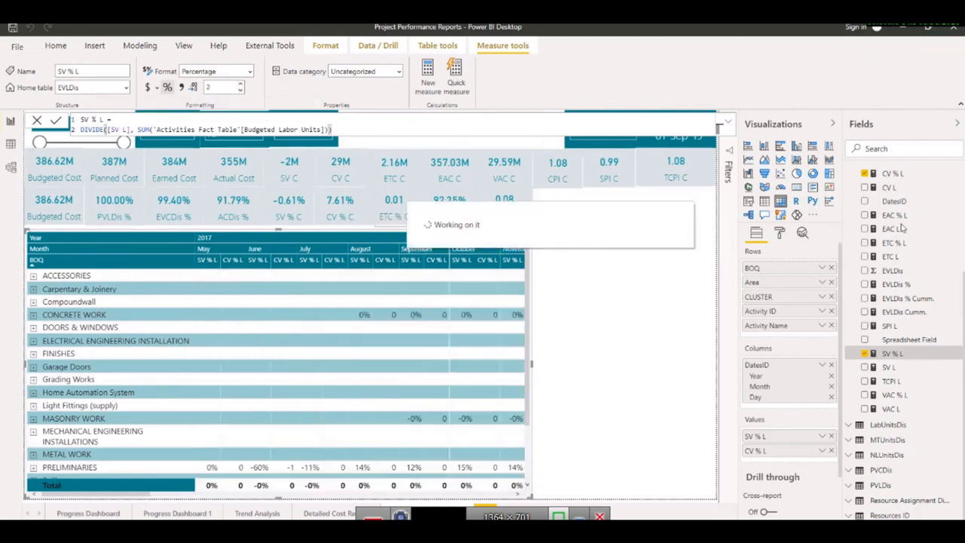
Step: Format the CV % L measure as a percentage with two decimal places
{"action": "left_click", "coordinate": [893, 173]}
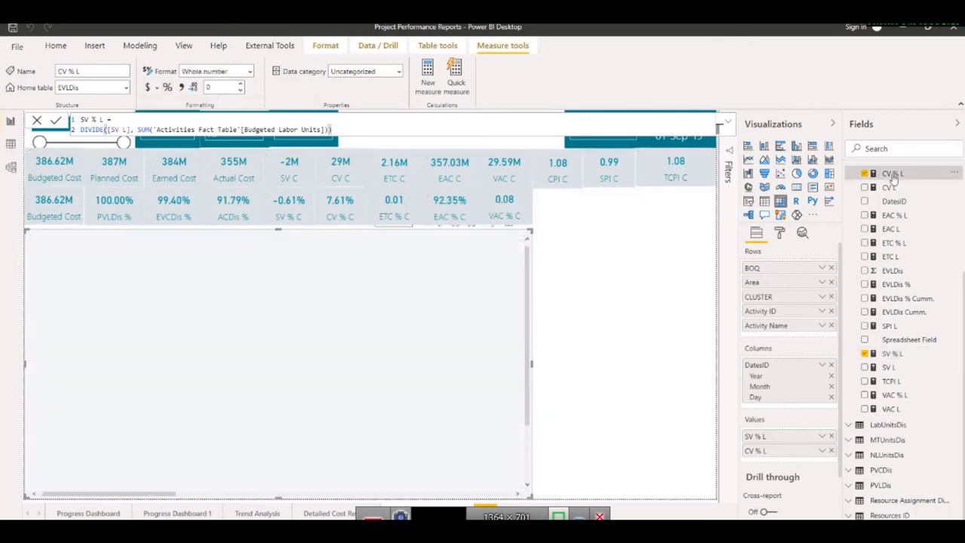
{"action": "left_click", "coordinate": [241, 85]}
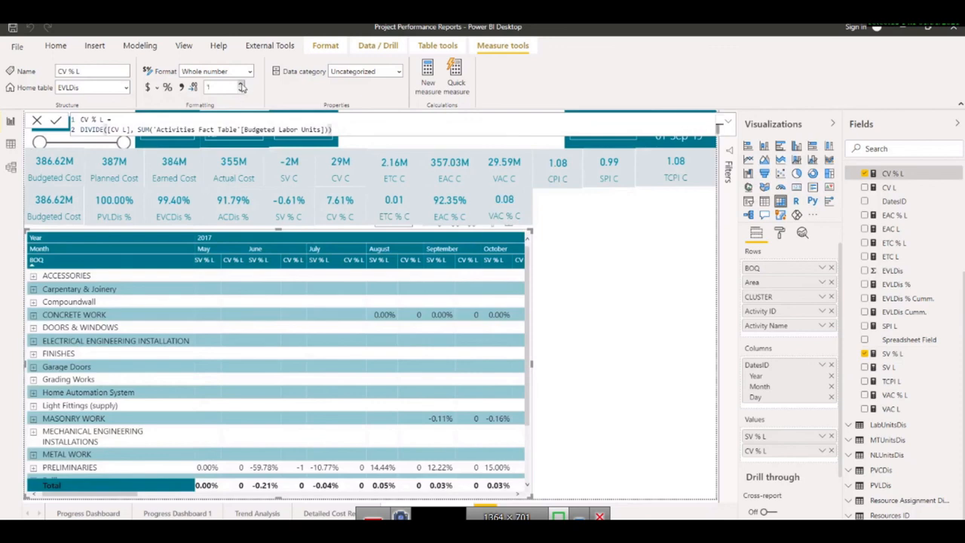
{"action": "left_click", "coordinate": [241, 84]}
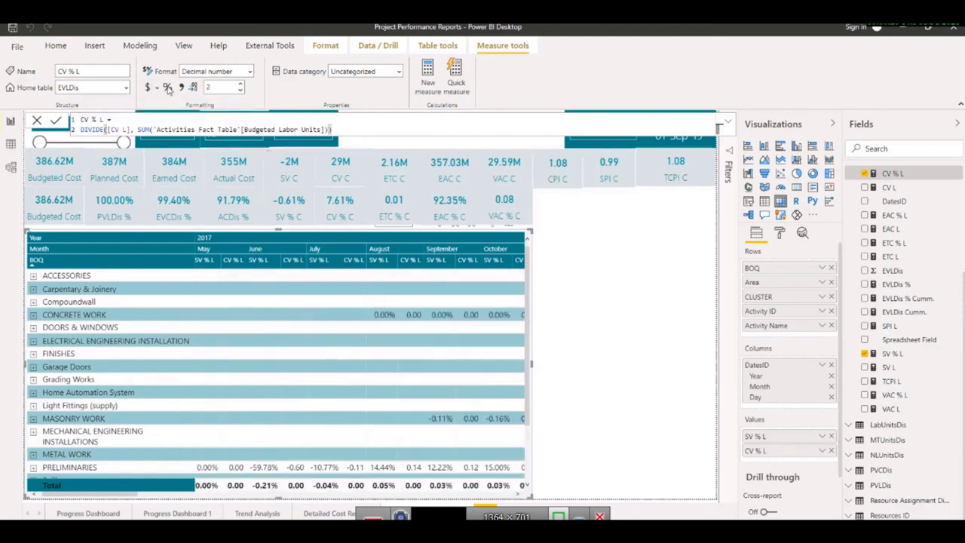
{"action": "left_click", "coordinate": [168, 88]}
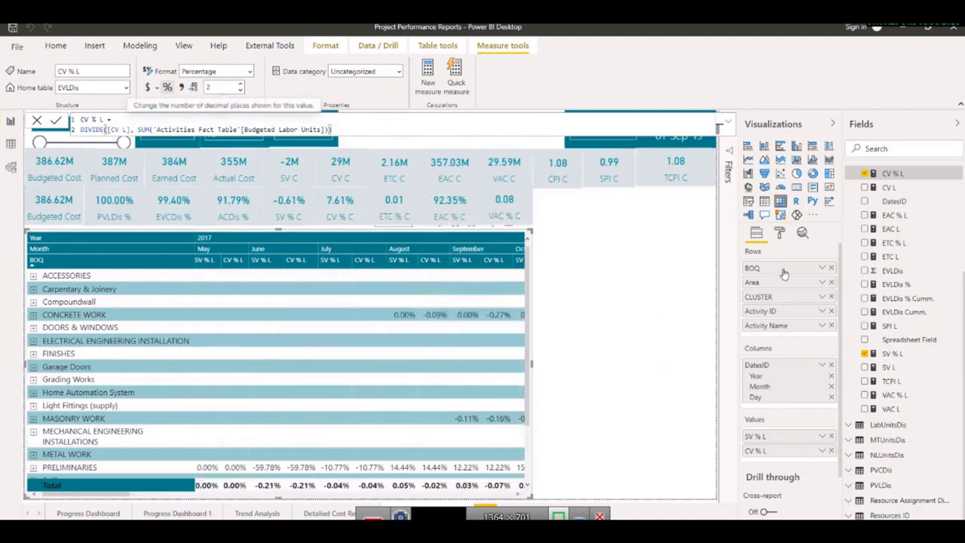
Step: Open the background color conditional formatting for SV % L in the matrix values and format it by rules
{"action": "left_click", "coordinate": [823, 449]}
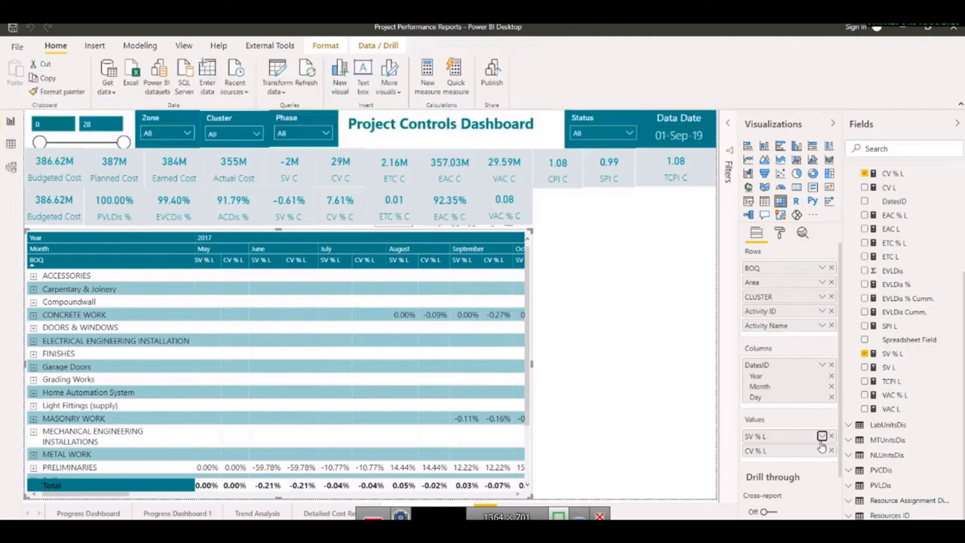
{"action": "mouse_move", "coordinate": [867, 388]}
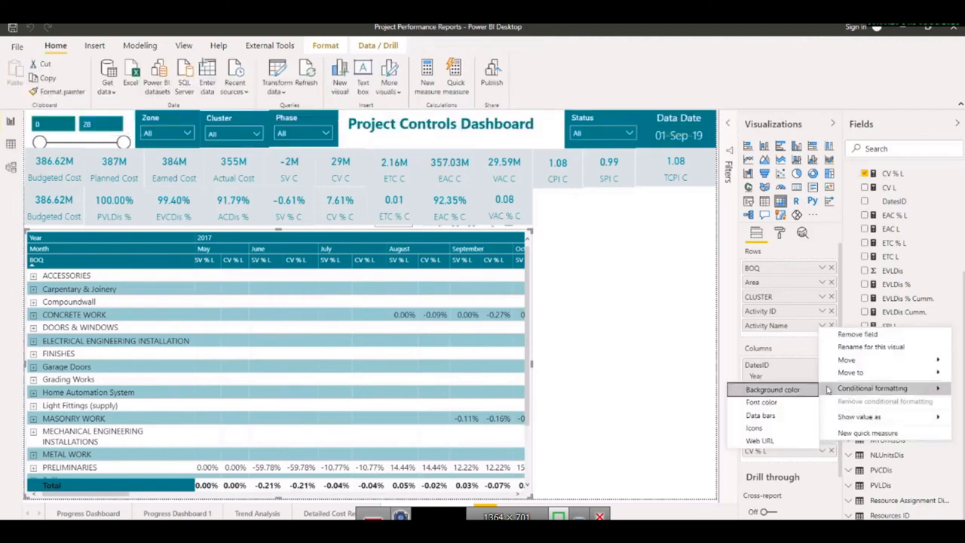
{"action": "left_click", "coordinate": [773, 391]}
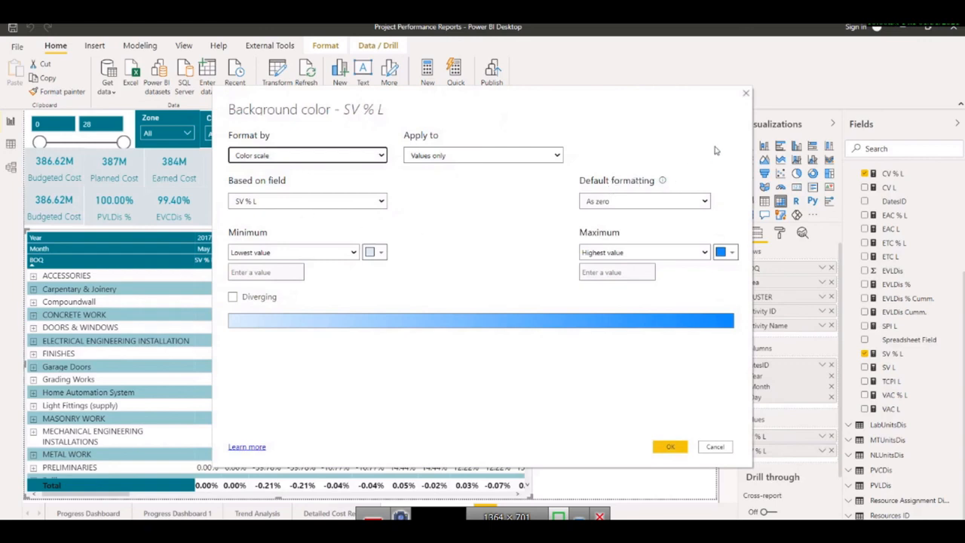
{"action": "left_click", "coordinate": [332, 156]}
{"action": "left_click", "coordinate": [292, 178]}
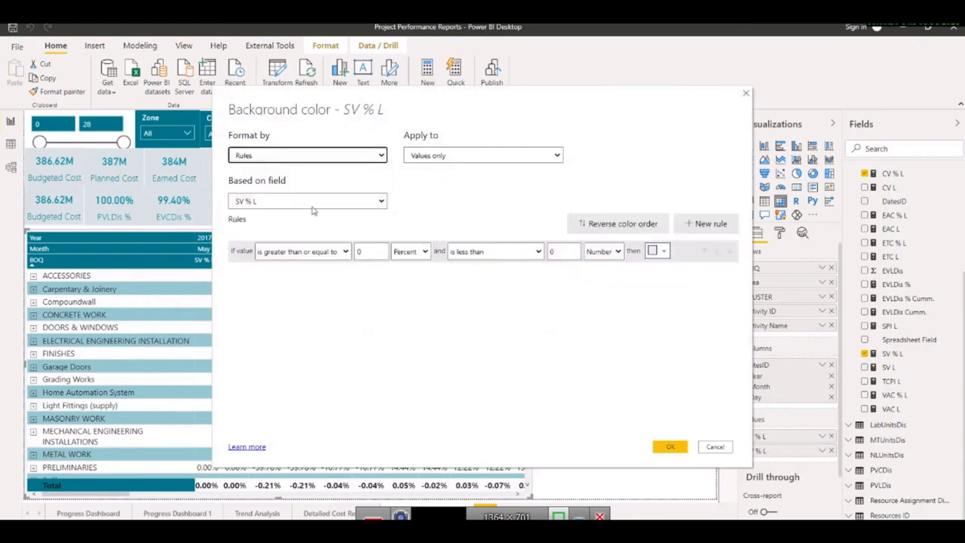
Step: Set the first rule to color values greater than 0 and less than 1000, both as numbers, teal
{"action": "left_click", "coordinate": [340, 252]}
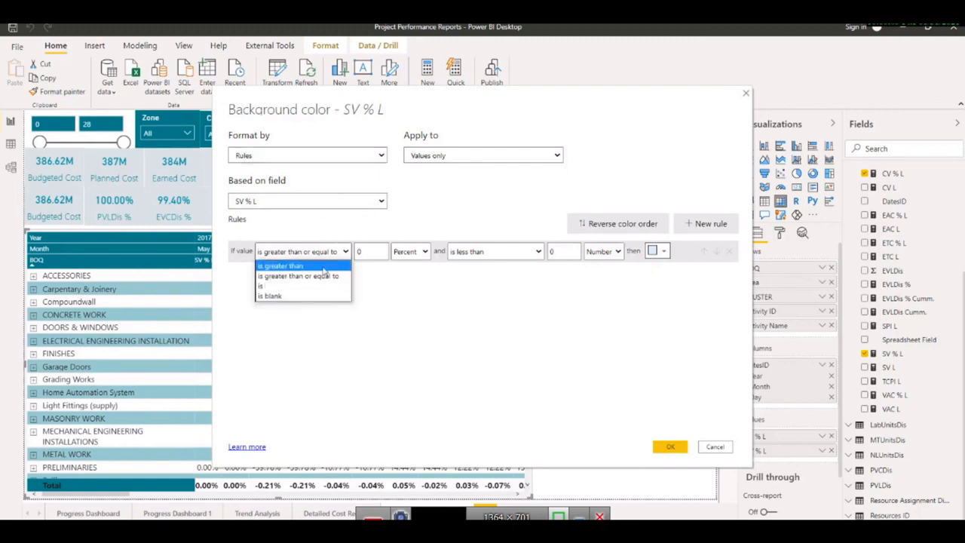
{"action": "left_click", "coordinate": [336, 266]}
{"action": "left_click", "coordinate": [410, 252]}
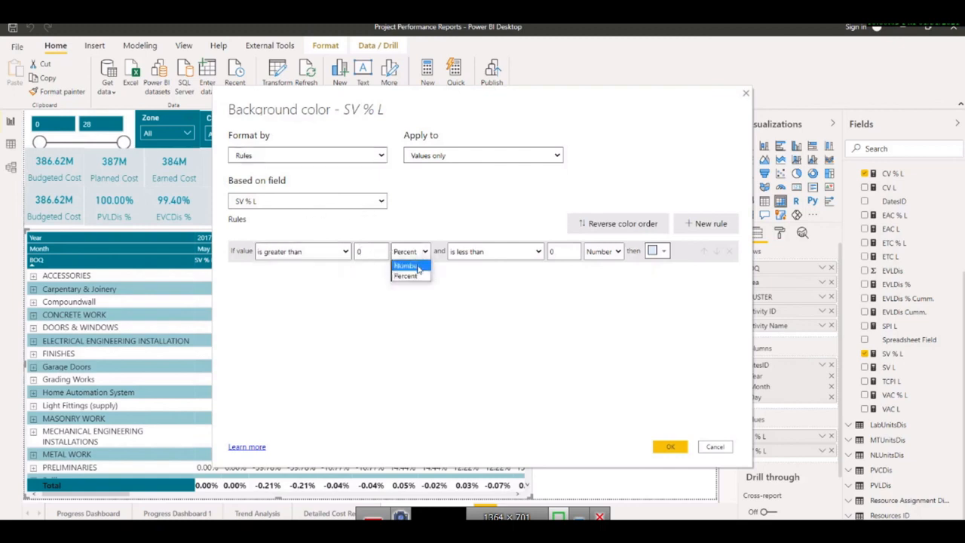
{"action": "left_click", "coordinate": [419, 270]}
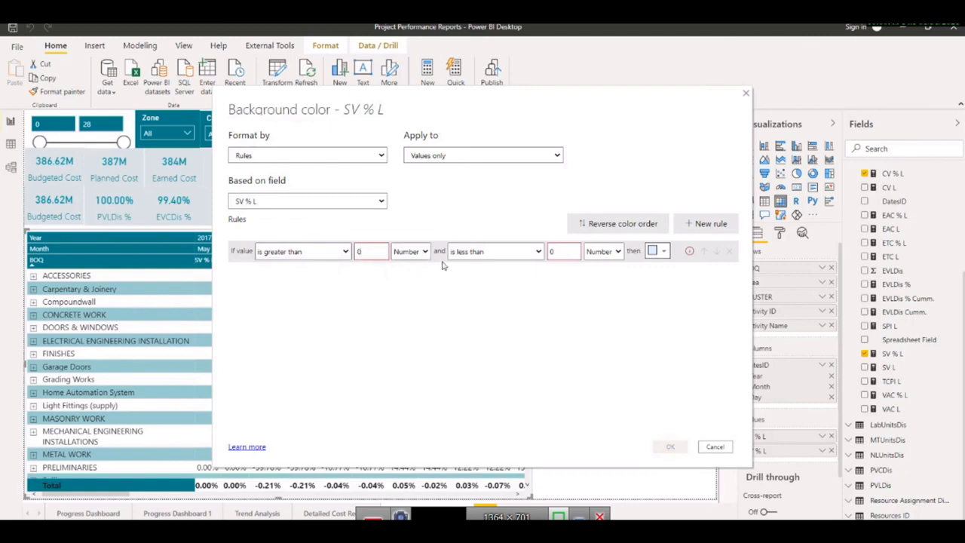
{"action": "left_click_drag", "start_coordinate": [569, 253], "coordinate": [532, 255]}
{"action": "type", "text": "1000"}
{"action": "left_click", "coordinate": [658, 251]}
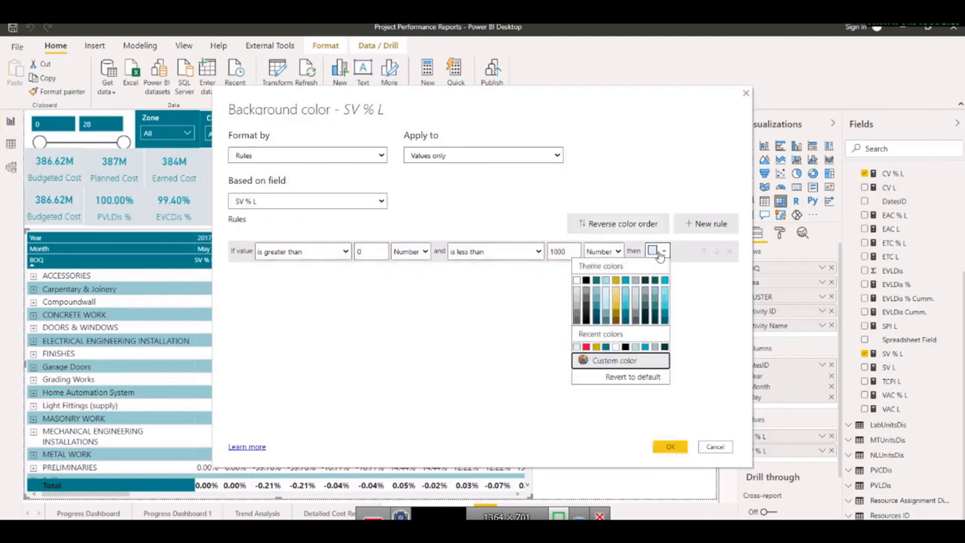
{"action": "left_click", "coordinate": [606, 346]}
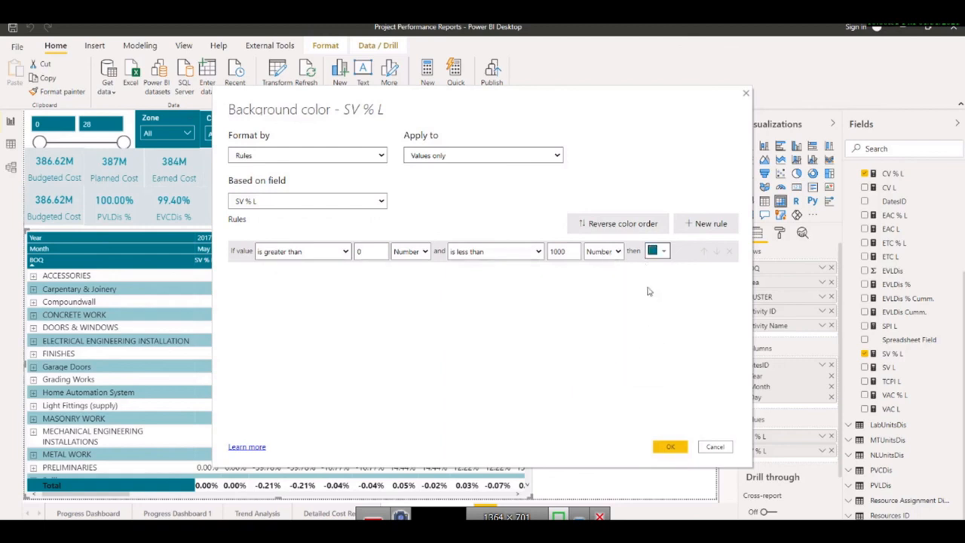
Step: Add two more rules and set the second one to match values that are the number 0
{"action": "left_click", "coordinate": [707, 223]}
{"action": "left_click", "coordinate": [707, 223]}
{"action": "left_click", "coordinate": [297, 295]}
{"action": "left_click", "coordinate": [290, 307]}
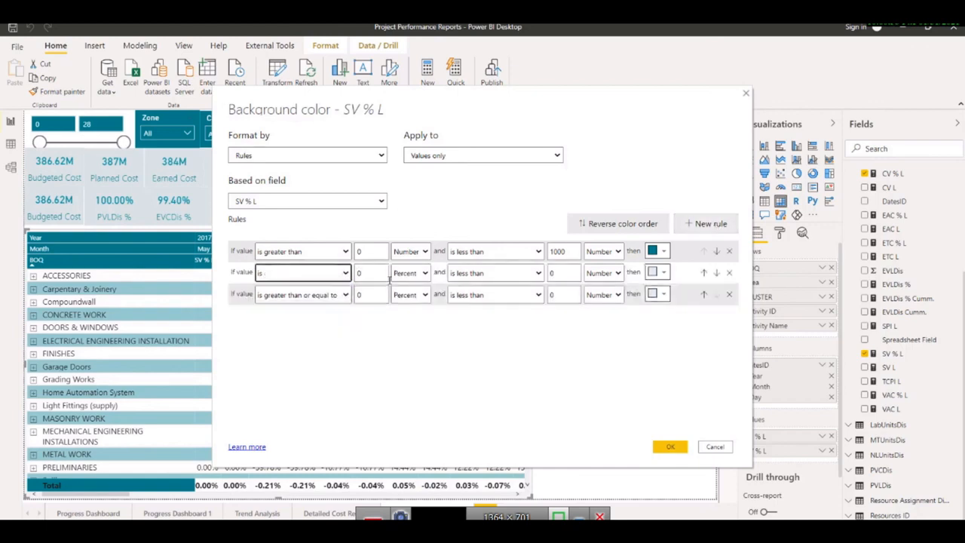
{"action": "left_click", "coordinate": [408, 273]}
{"action": "left_click", "coordinate": [407, 291]}
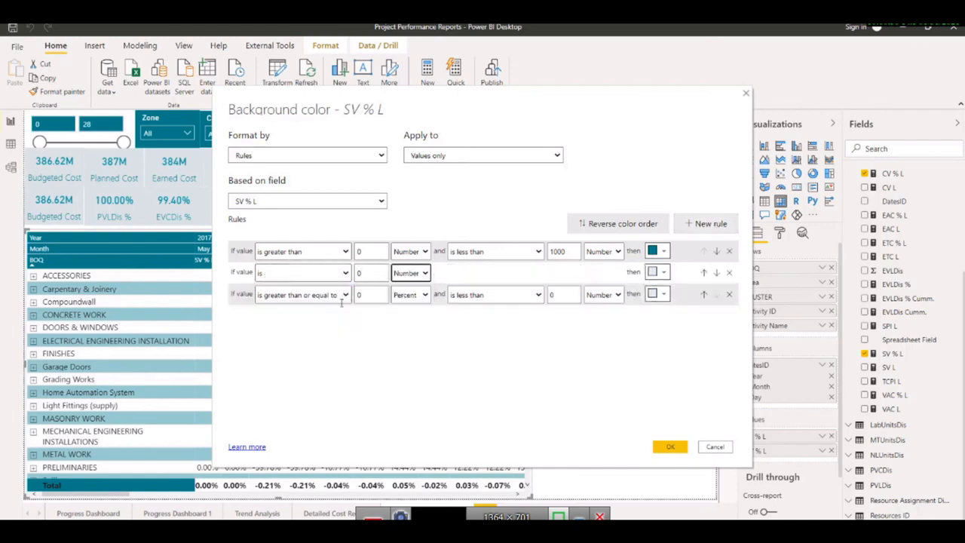
Step: Set the third rule to match values greater than -1000 and less than 0, both as numbers
{"action": "left_click", "coordinate": [338, 296]}
{"action": "left_click", "coordinate": [308, 310]}
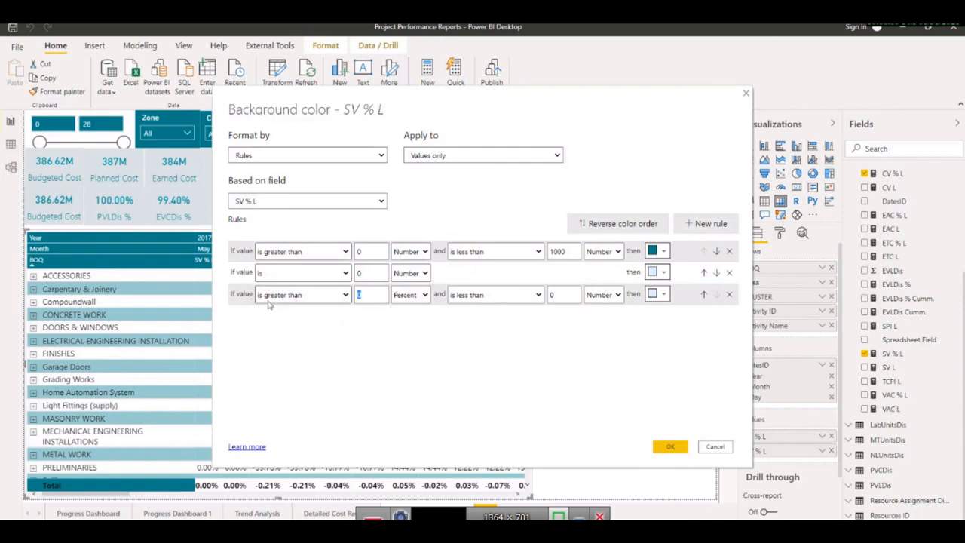
{"action": "type", "text": "-1000"}
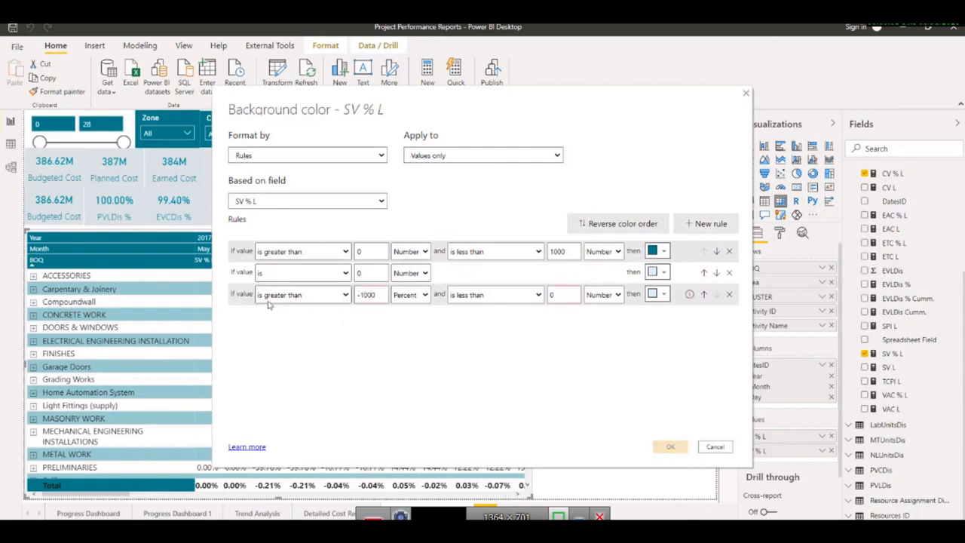
{"action": "left_click", "coordinate": [410, 295]}
{"action": "left_click", "coordinate": [407, 305]}
{"action": "left_click", "coordinate": [513, 298]}
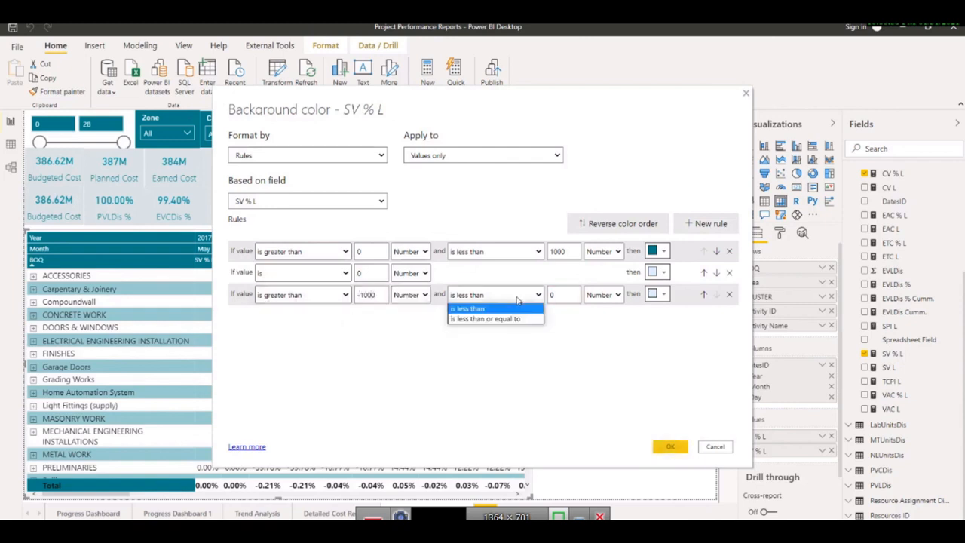
{"action": "left_click", "coordinate": [617, 299]}
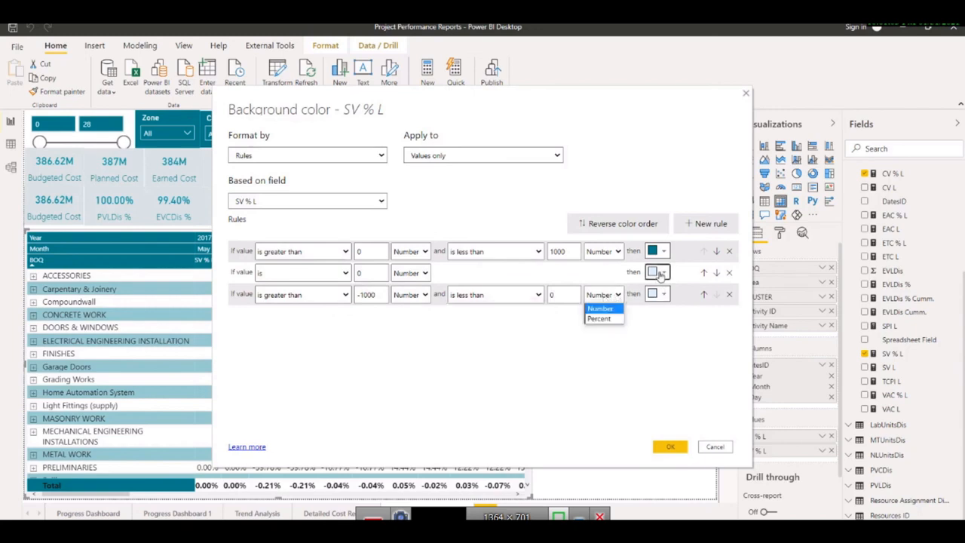
Step: Color the second rule gold and the third rule red, and apply the background color rules to SV % L
{"action": "left_click", "coordinate": [662, 275]}
{"action": "left_click", "coordinate": [636, 325]}
{"action": "left_click", "coordinate": [662, 275]}
{"action": "left_click", "coordinate": [611, 369]}
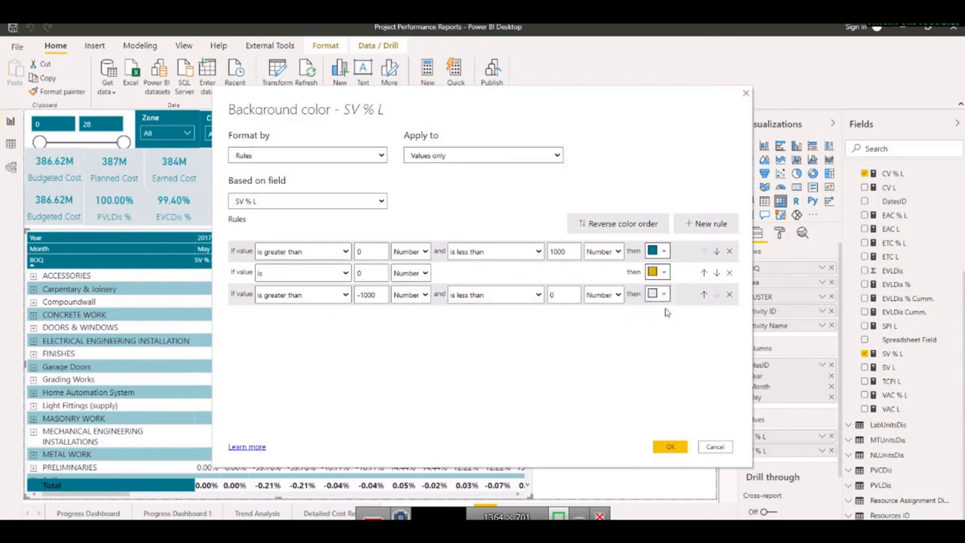
{"action": "left_click", "coordinate": [662, 294]}
{"action": "left_click", "coordinate": [607, 390]}
{"action": "left_click", "coordinate": [670, 447]}
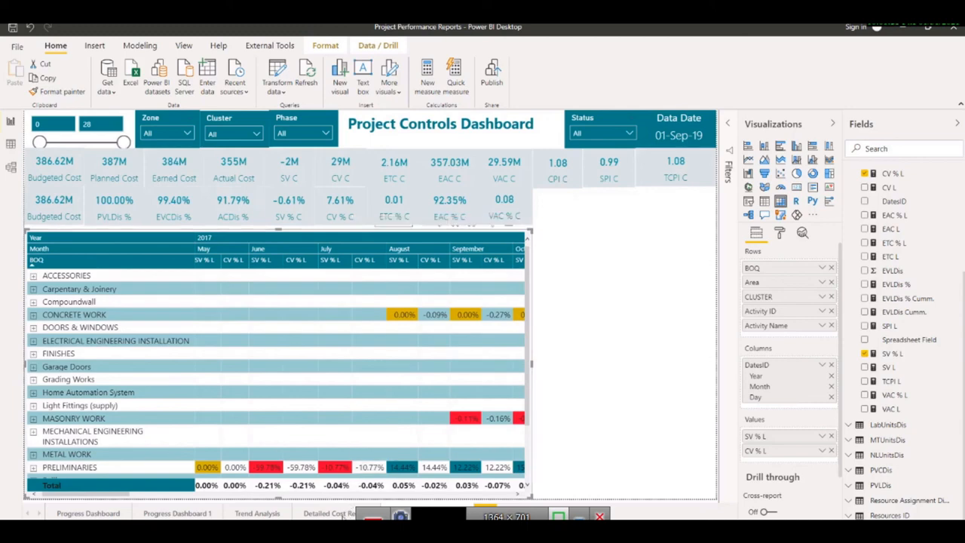
Step: Open the background color rules of SV % C for the matrix on the original detailed cost report page
{"action": "left_click", "coordinate": [332, 513]}
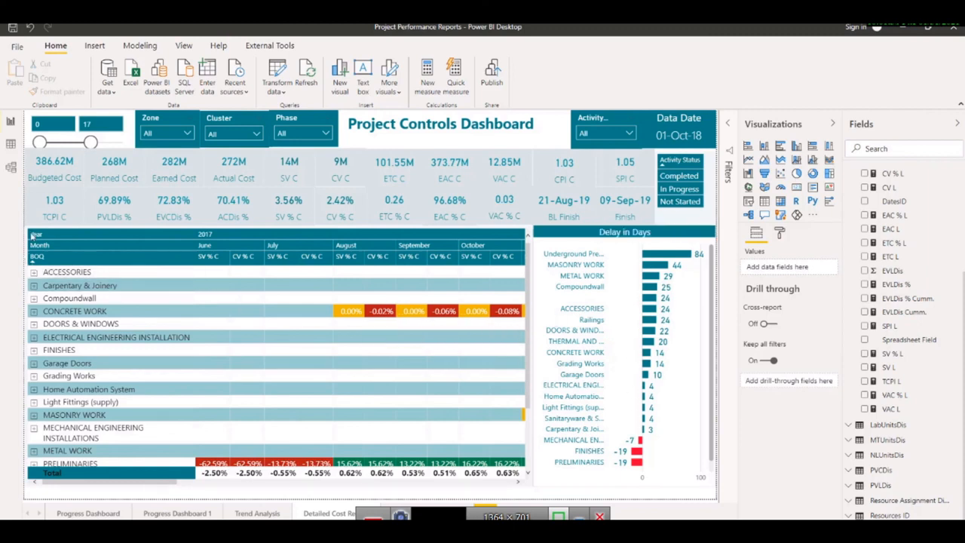
{"action": "left_click", "coordinate": [113, 251]}
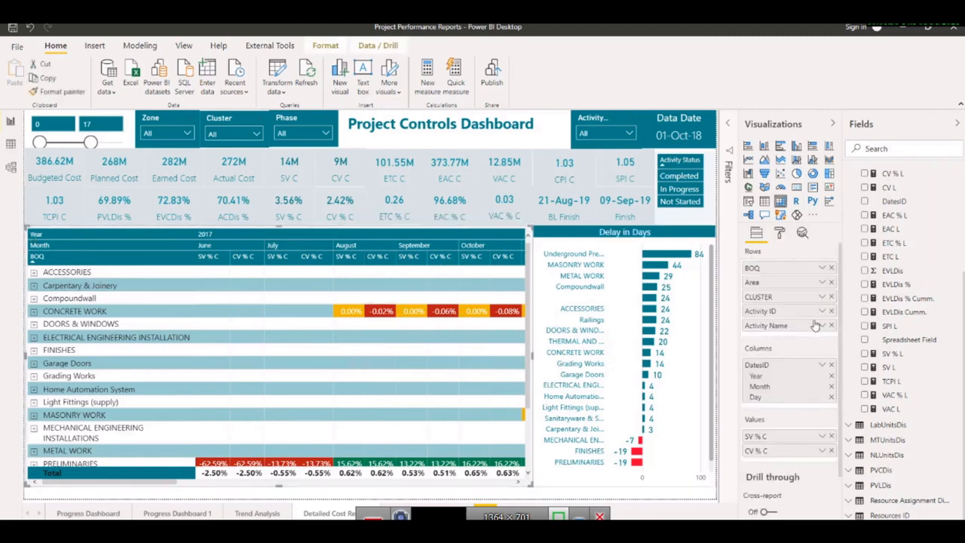
{"action": "left_click", "coordinate": [822, 450]}
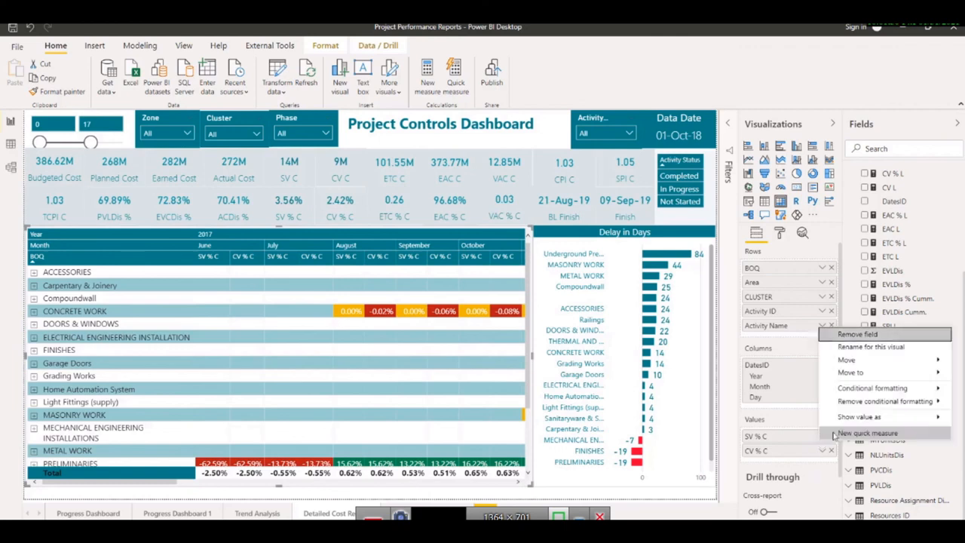
{"action": "mouse_move", "coordinate": [852, 417]}
{"action": "mouse_move", "coordinate": [861, 390]}
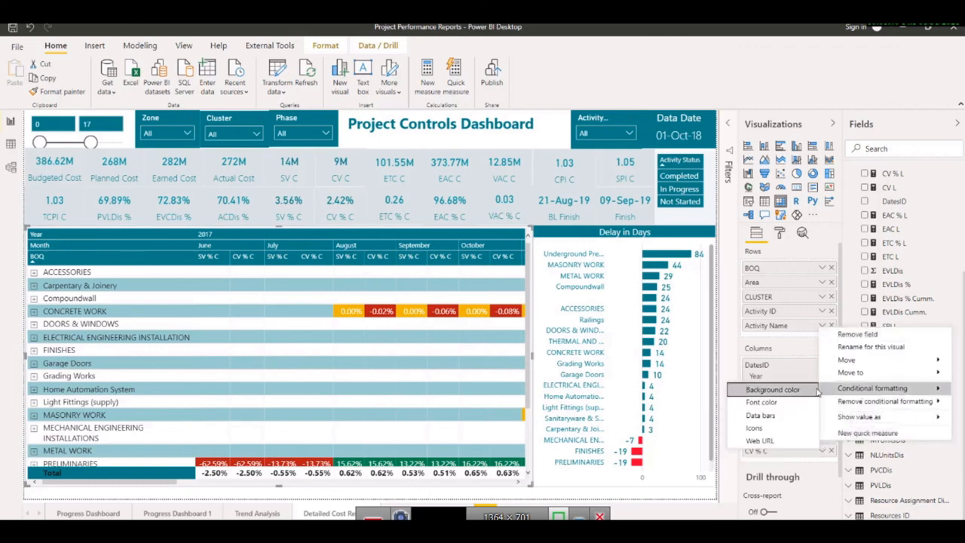
{"action": "left_click", "coordinate": [779, 391]}
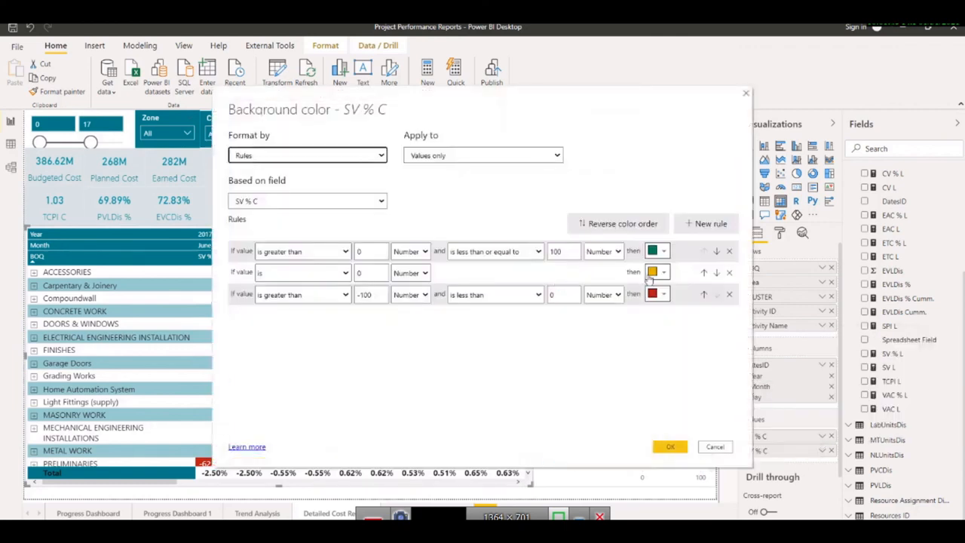
Step: Look up the custom color code of the green rule for values greater than 0, and leave the rules without applying changes
{"action": "left_click", "coordinate": [663, 254]}
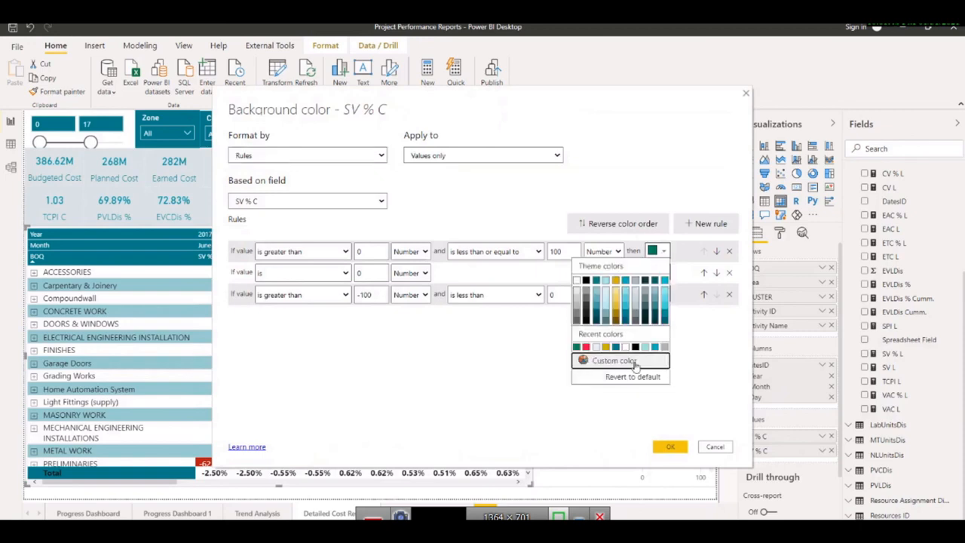
{"action": "left_click", "coordinate": [643, 358]}
{"action": "left_click_drag", "start_coordinate": [606, 367], "coordinate": [576, 369]}
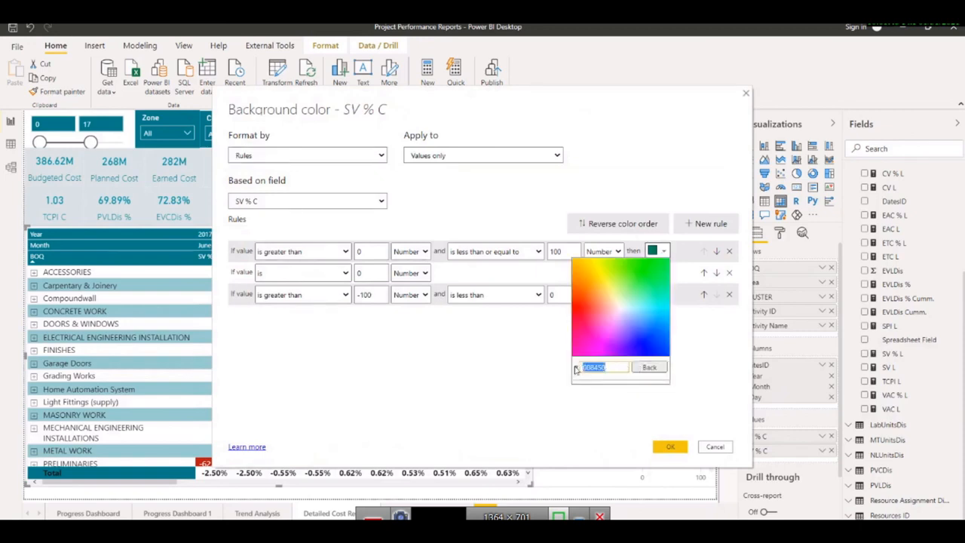
{"action": "left_click", "coordinate": [651, 368]}
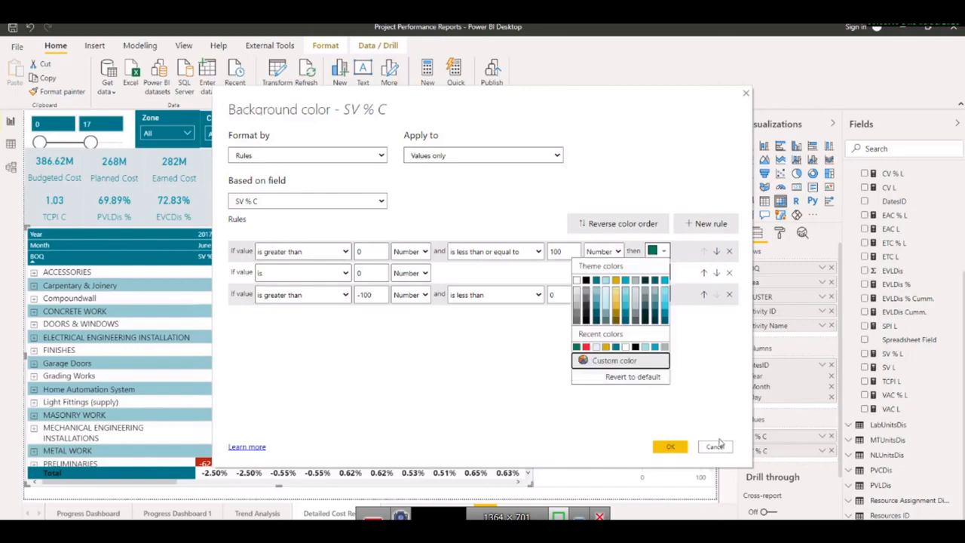
{"action": "left_click", "coordinate": [718, 445]}
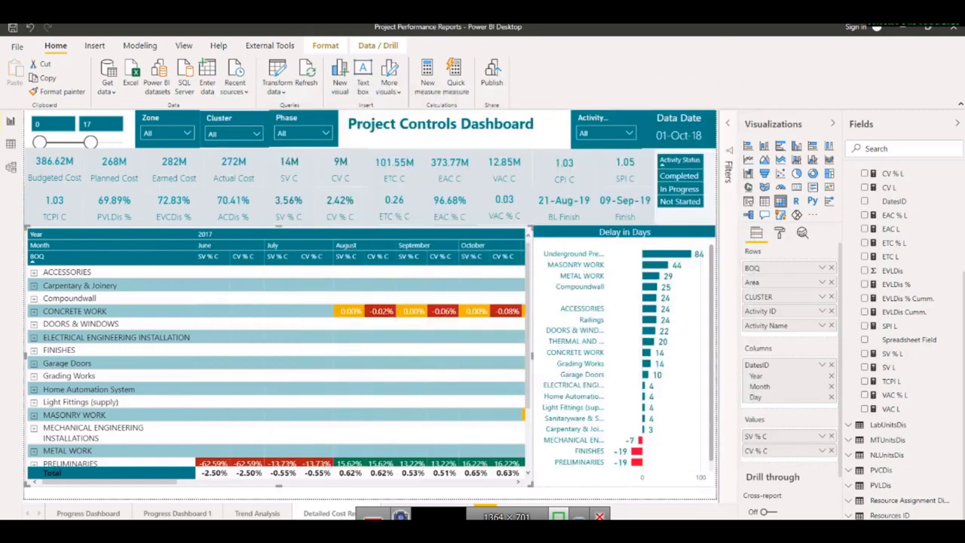
Step: Copy the formatting of the original detailed cost report's matrix onto the labor matrix with Format Painter
{"action": "left_click", "coordinate": [346, 513]}
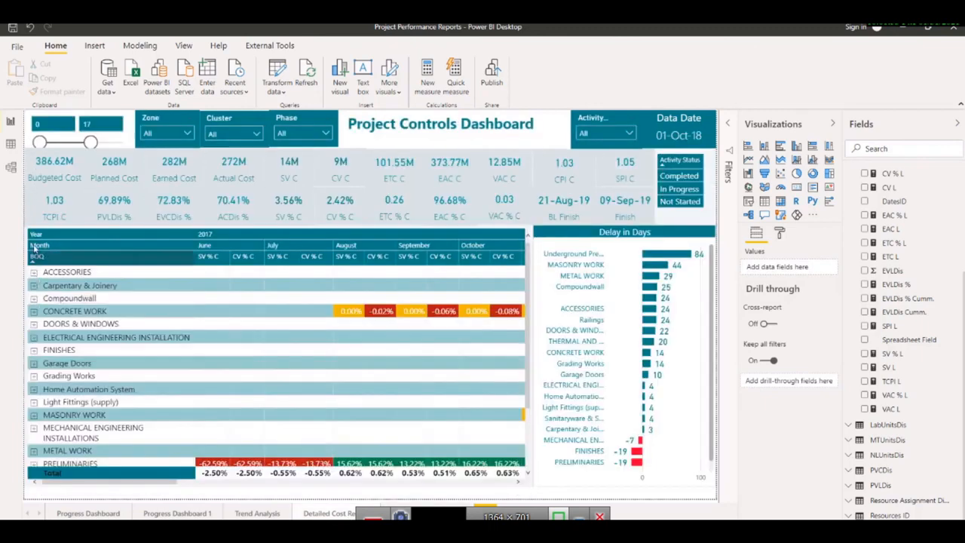
{"action": "left_click", "coordinate": [37, 297]}
{"action": "left_click", "coordinate": [59, 92]}
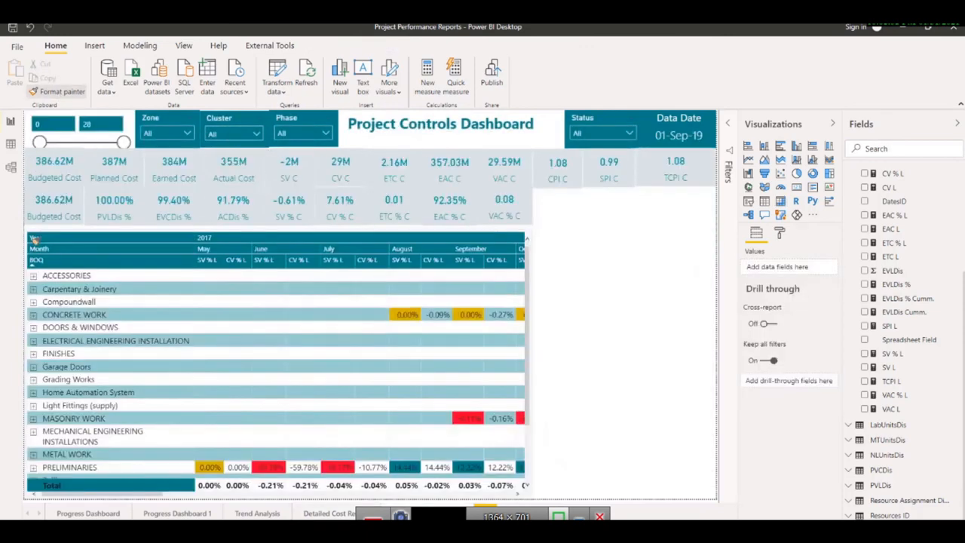
{"action": "left_click", "coordinate": [34, 239]}
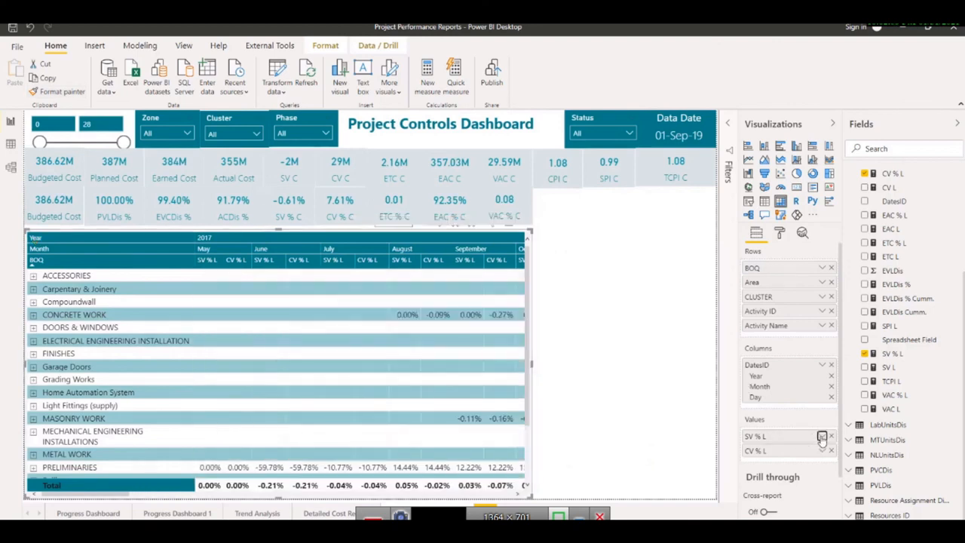
Step: Open the background color formatting of SV % L for the labor matrix and format it by rules
{"action": "left_click", "coordinate": [822, 438]}
{"action": "mouse_move", "coordinate": [851, 393]}
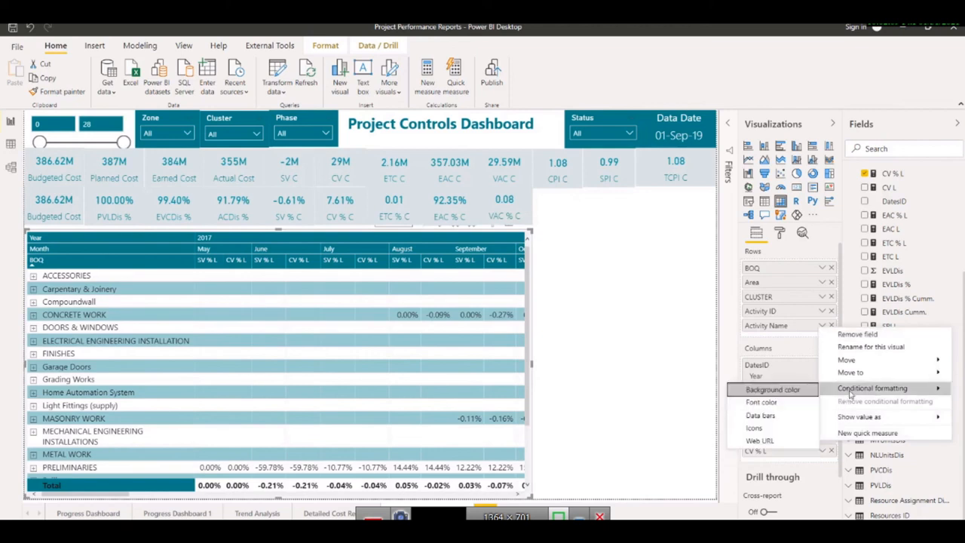
{"action": "left_click", "coordinate": [785, 390]}
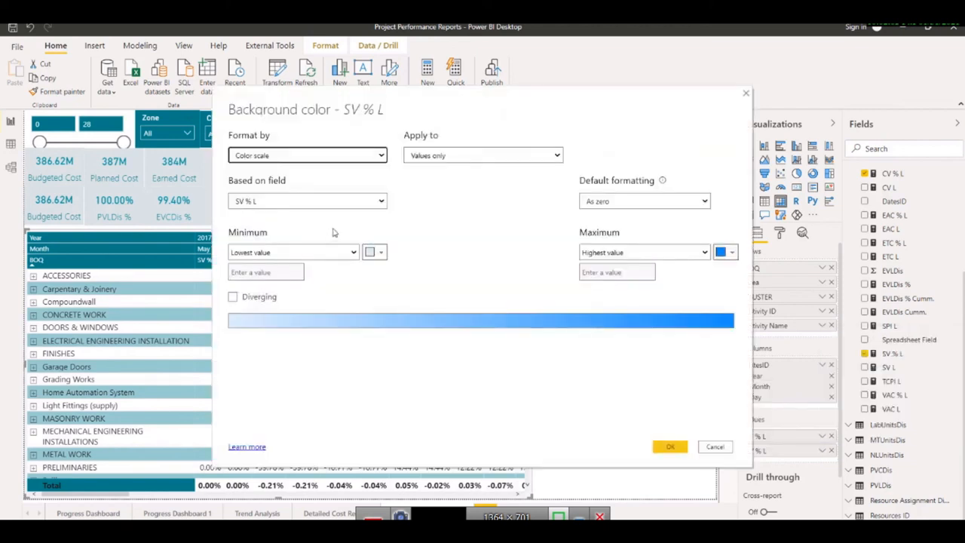
{"action": "left_click", "coordinate": [341, 160]}
{"action": "left_click", "coordinate": [299, 179]}
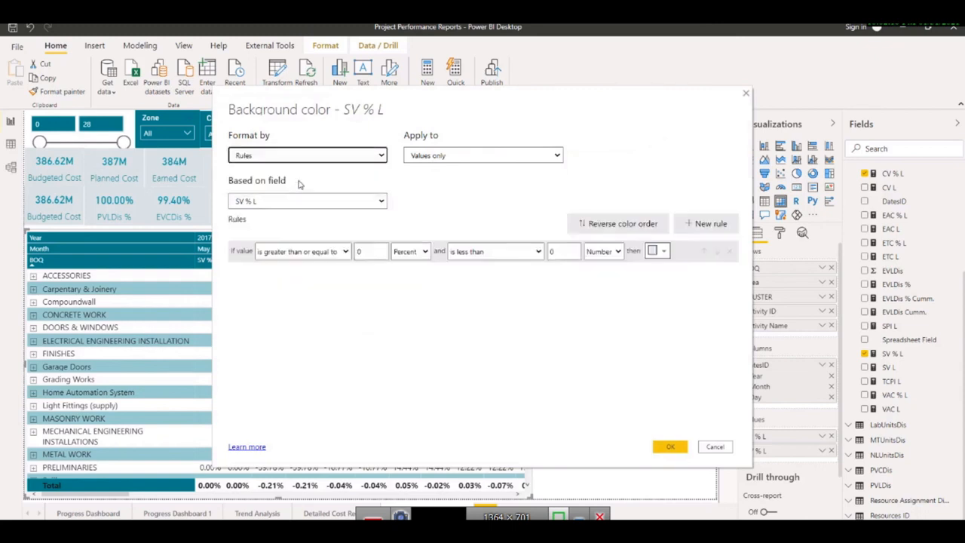
Step: Set the first SV % L rule to match values greater than 0 percent and less than 10000 as a number
{"action": "left_click", "coordinate": [327, 257]}
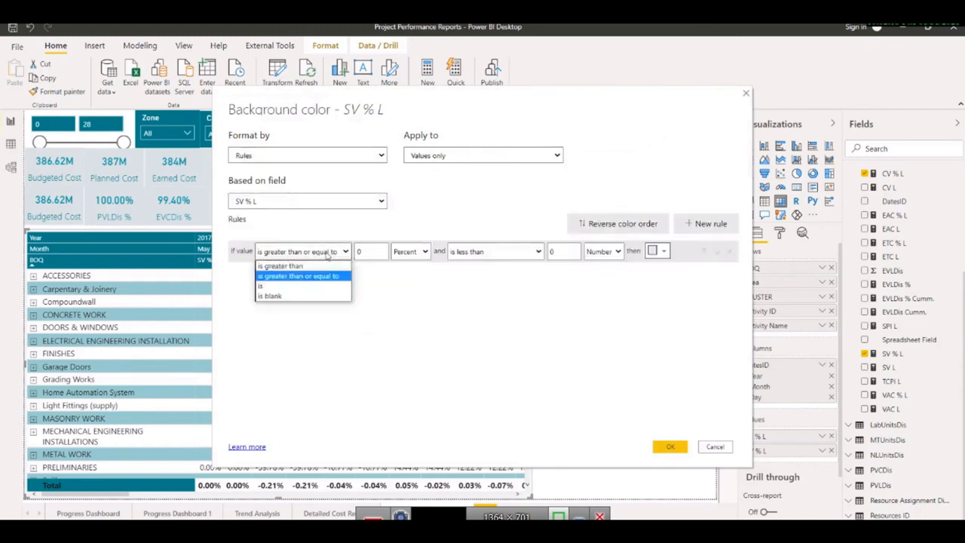
{"action": "left_click", "coordinate": [281, 277]}
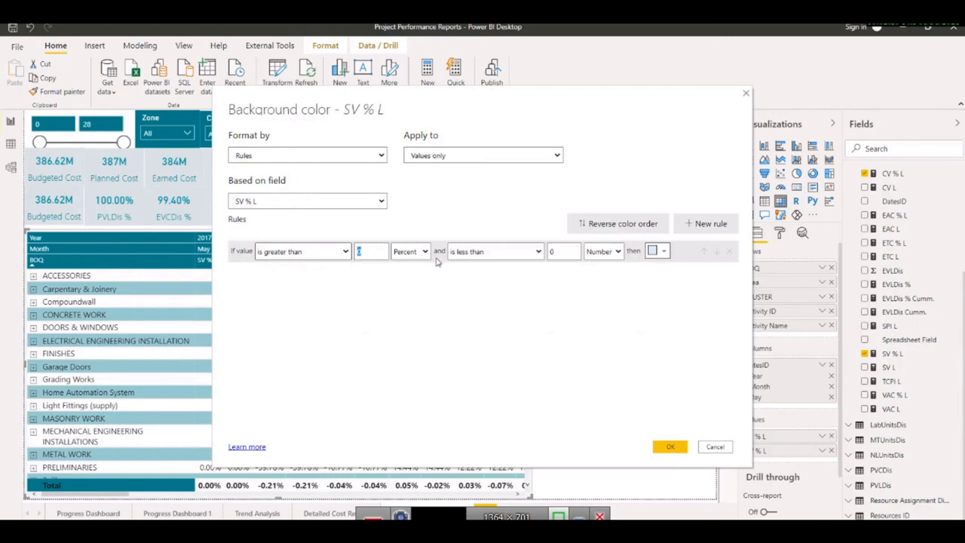
{"action": "left_click", "coordinate": [517, 254]}
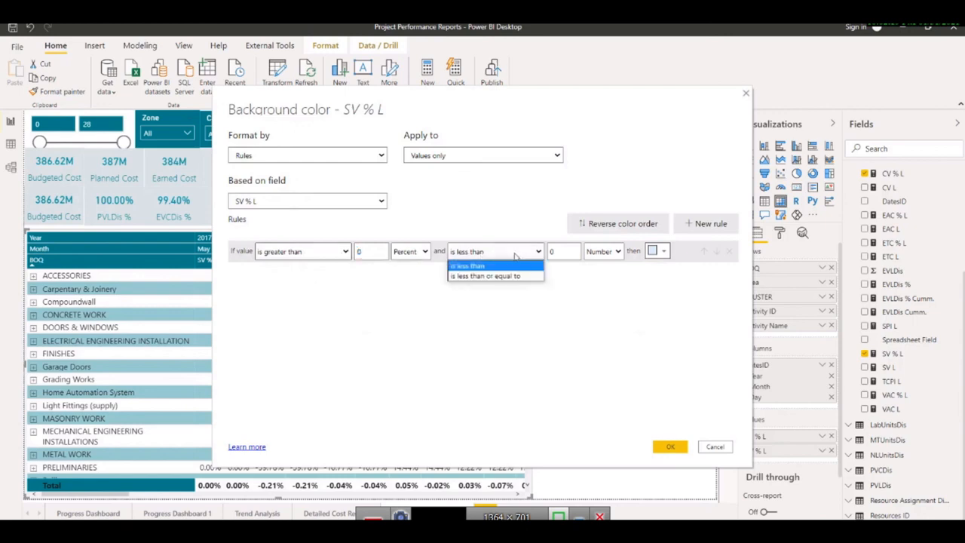
{"action": "left_click", "coordinate": [577, 255]}
{"action": "type", "text": "1000"}
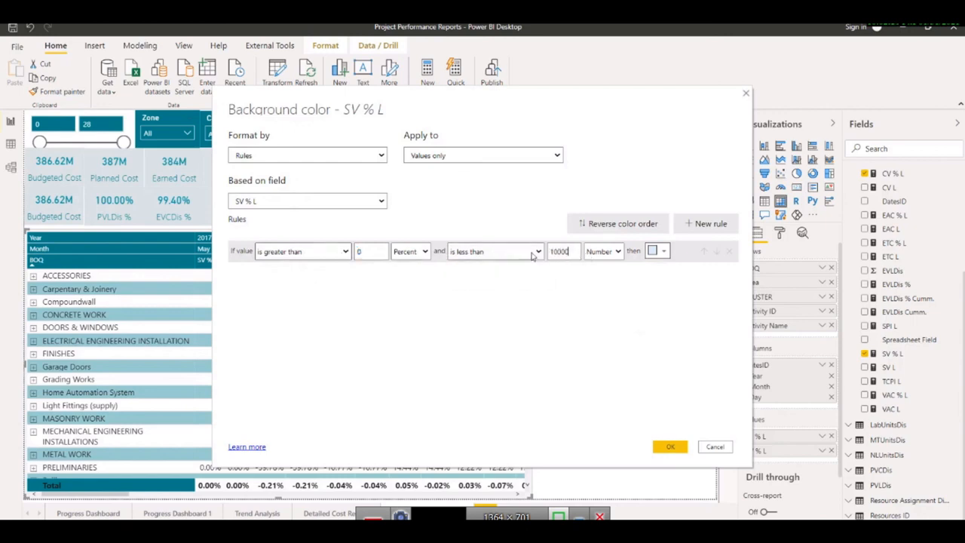
{"action": "type", "text": "0"}
Step: Paste the copied green code as the first rule's custom color and apply the background color to SV % L
{"action": "left_click", "coordinate": [655, 251]}
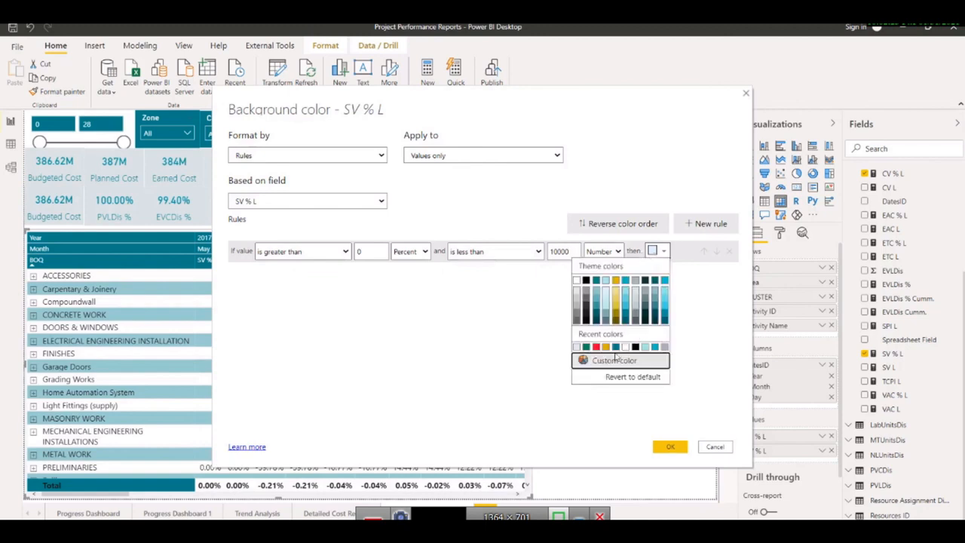
{"action": "left_click", "coordinate": [608, 363]}
{"action": "left_click_drag", "start_coordinate": [609, 368], "coordinate": [576, 375]}
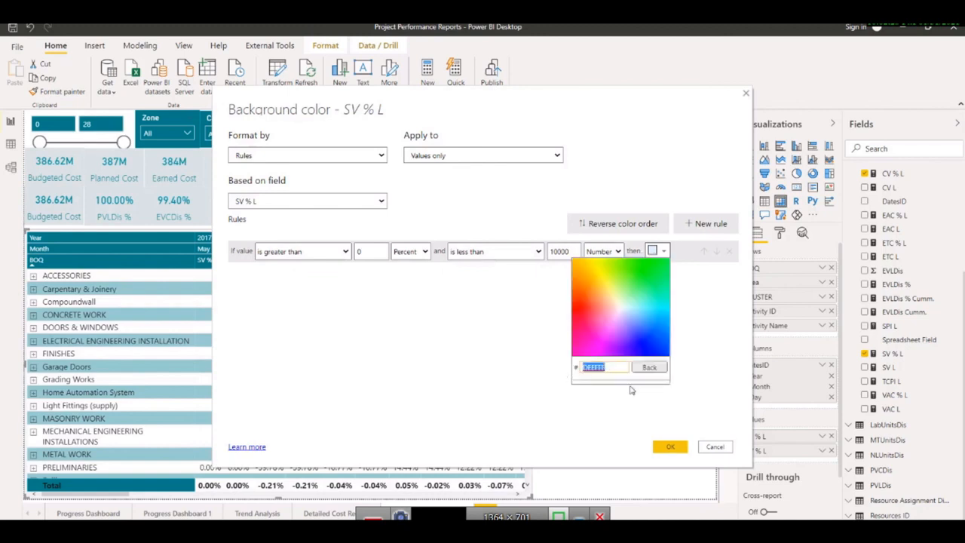
{"action": "key", "text": "ctrl+v"}
{"action": "left_click", "coordinate": [646, 369]}
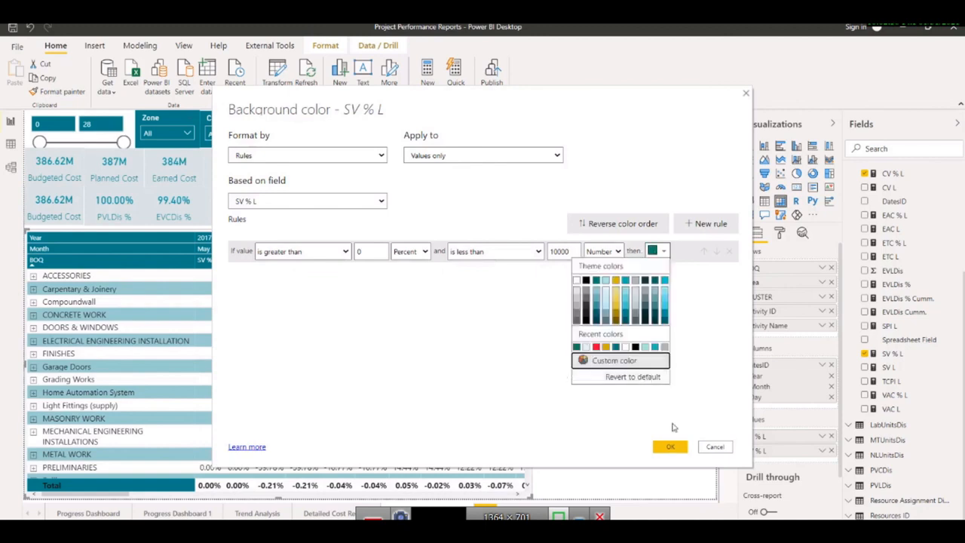
{"action": "left_click", "coordinate": [670, 446]}
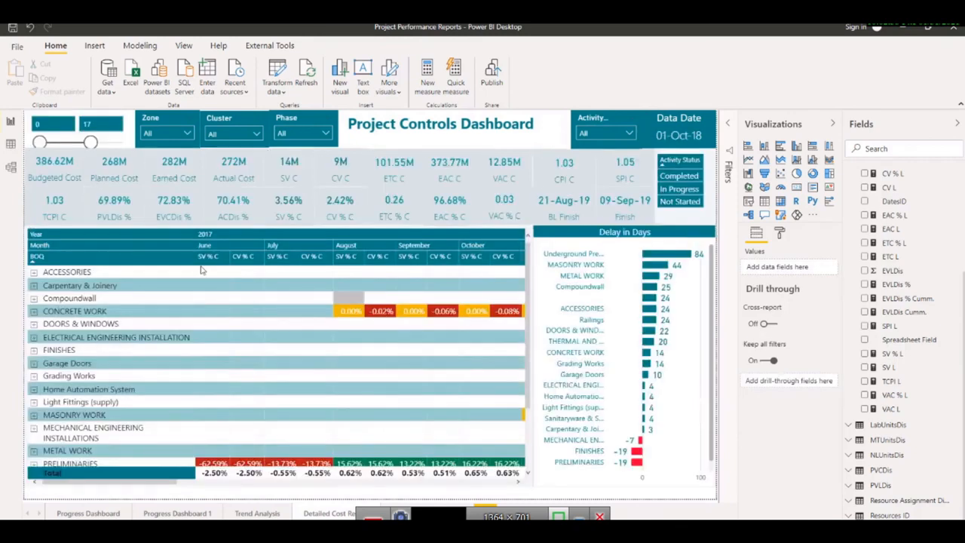
Step: Copy the custom color code of the gold SV % C rule on the original page and leave its rules without applying changes
{"action": "left_click", "coordinate": [41, 247]}
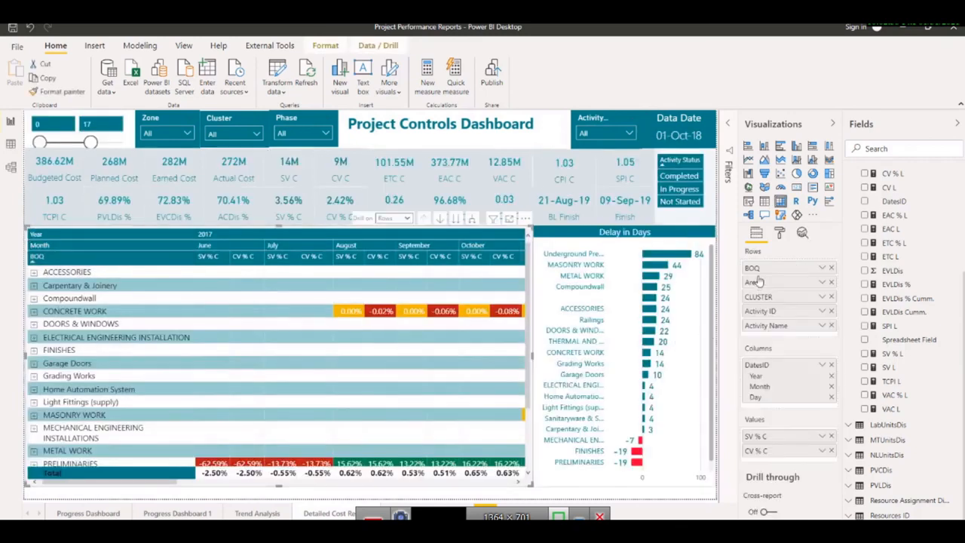
{"action": "left_click", "coordinate": [822, 437]}
{"action": "mouse_move", "coordinate": [864, 422]}
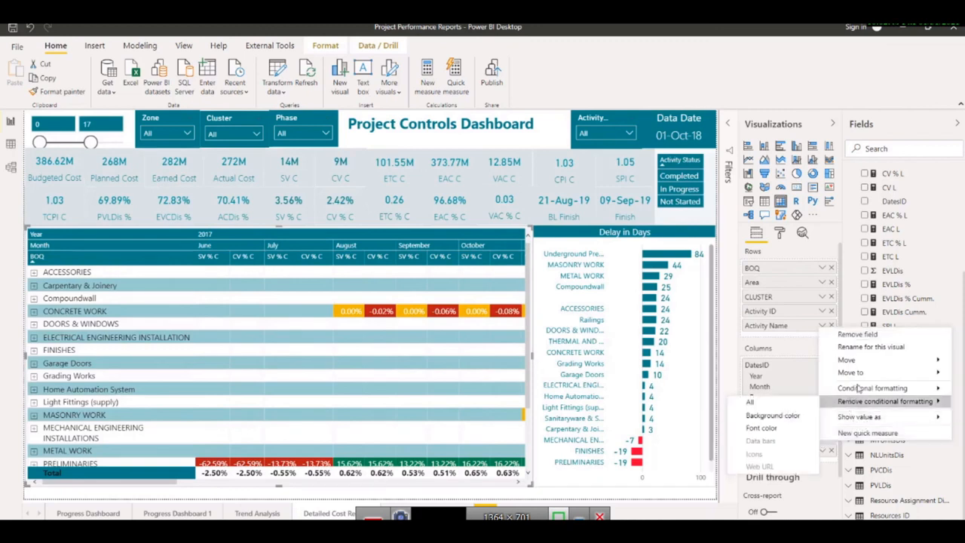
{"action": "left_click", "coordinate": [736, 390]}
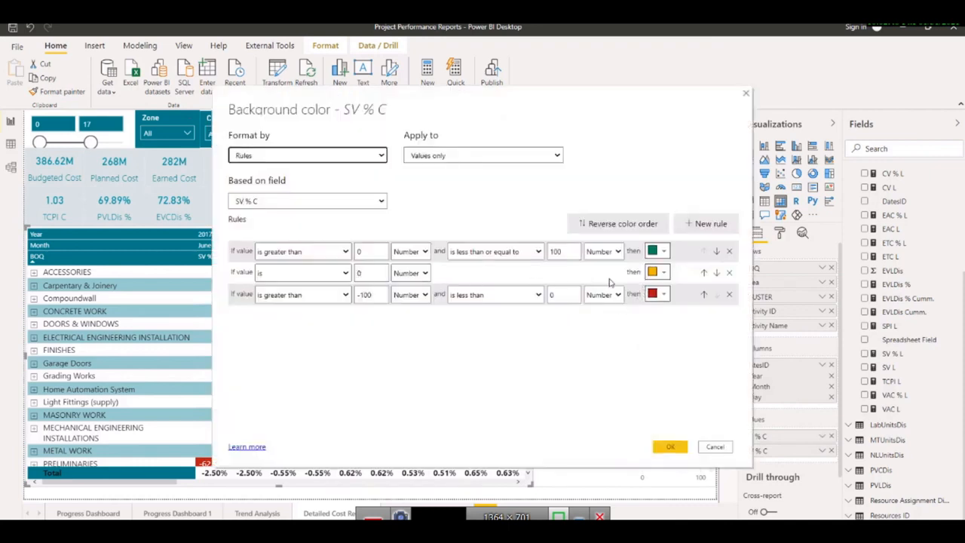
{"action": "left_click", "coordinate": [655, 272]}
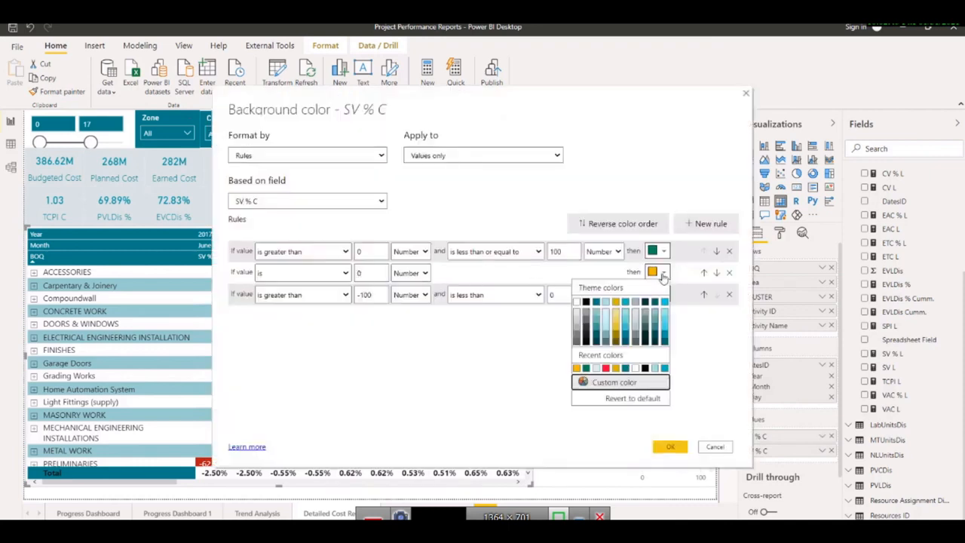
{"action": "left_click", "coordinate": [609, 383]}
{"action": "left_click_drag", "start_coordinate": [581, 390], "coordinate": [574, 398]}
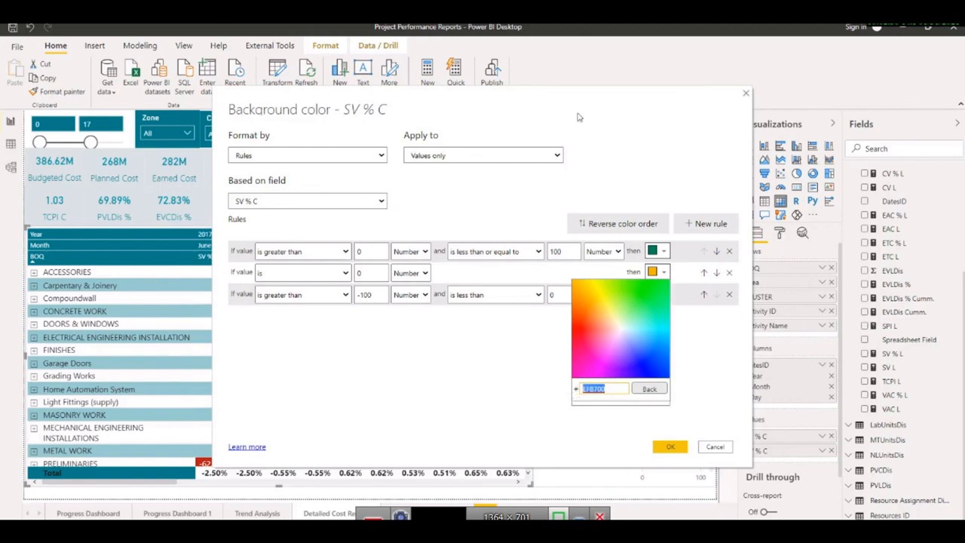
{"action": "left_click", "coordinate": [745, 92]}
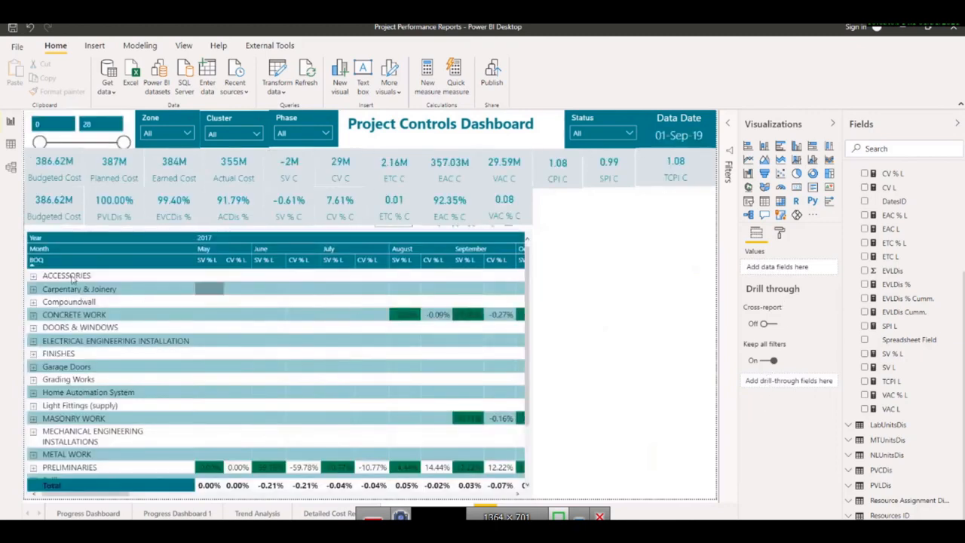
Step: Add a second background color rule to SV % L that matches values that are 0 as a number
{"action": "left_click", "coordinate": [30, 242]}
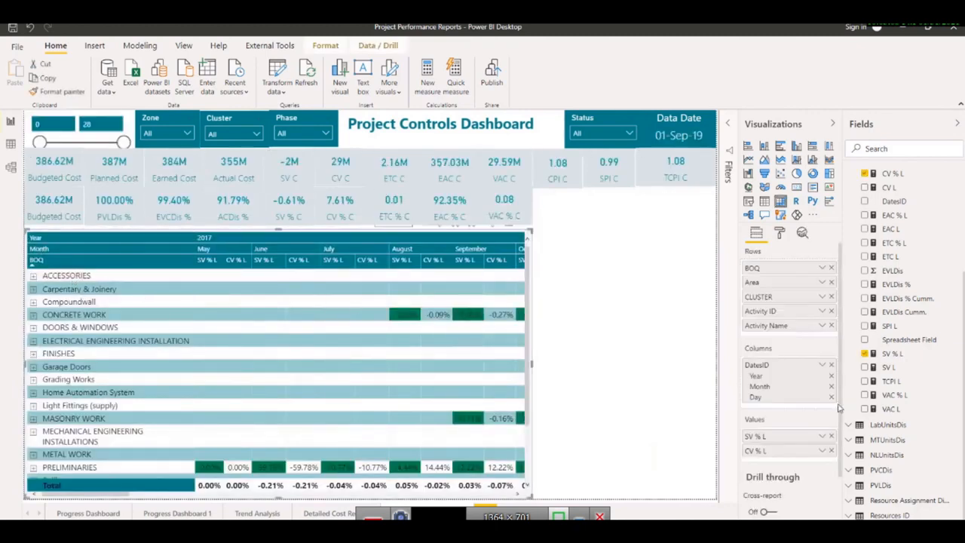
{"action": "left_click", "coordinate": [823, 437]}
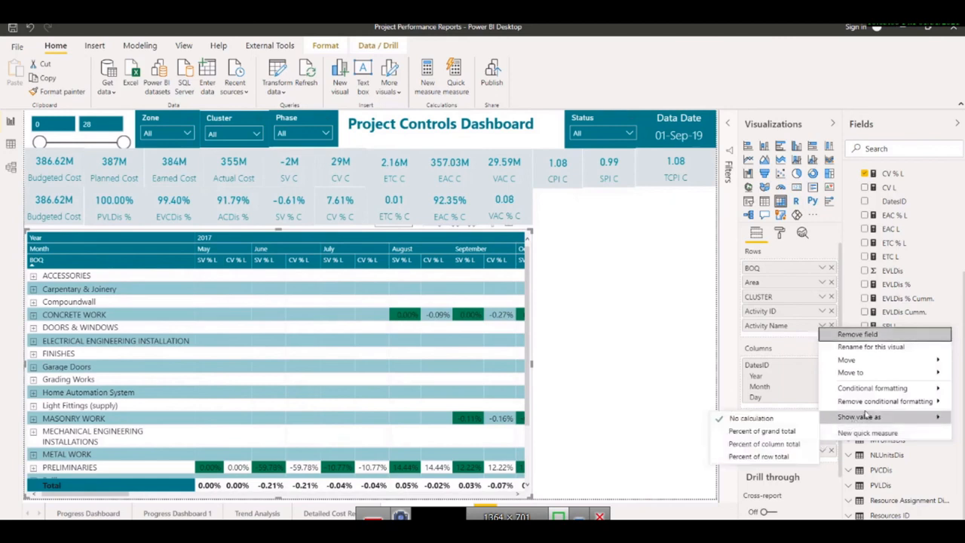
{"action": "mouse_move", "coordinate": [820, 388]}
{"action": "left_click", "coordinate": [758, 390]}
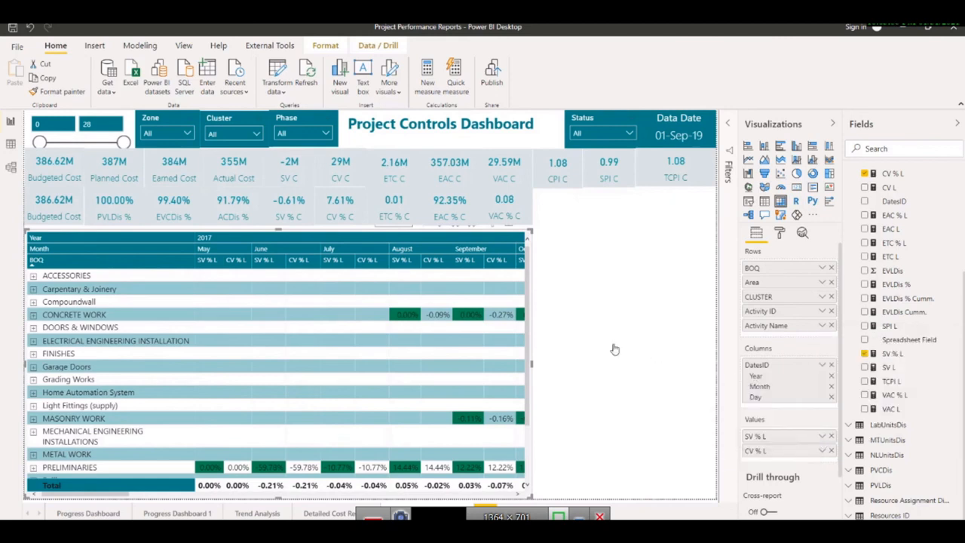
{"action": "left_click", "coordinate": [709, 223]}
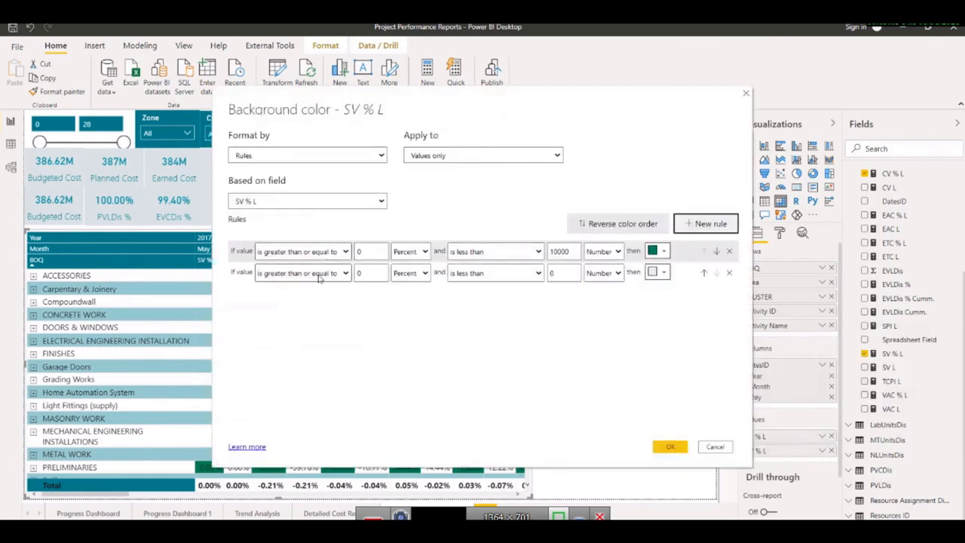
{"action": "left_click", "coordinate": [325, 273]}
{"action": "left_click", "coordinate": [285, 307]}
{"action": "left_click", "coordinate": [410, 273]}
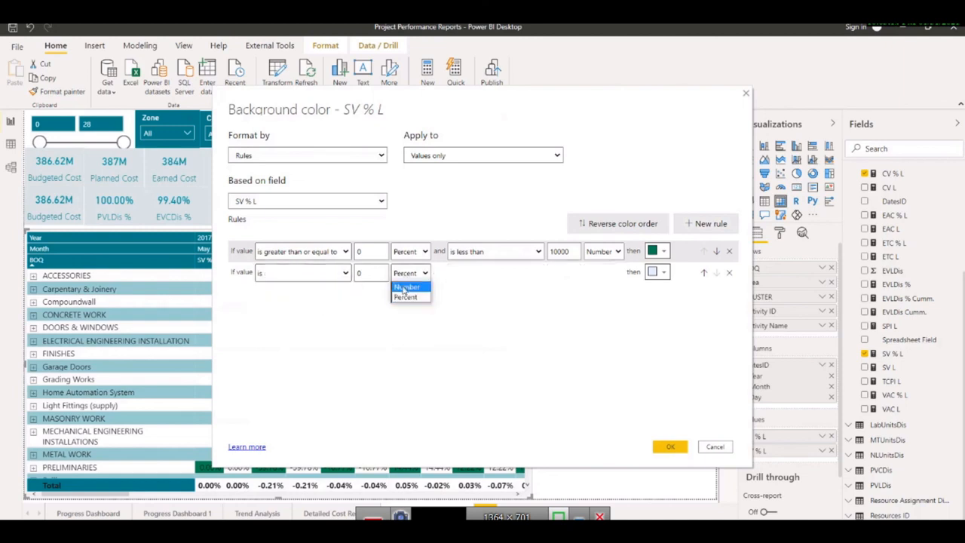
{"action": "left_click", "coordinate": [405, 293]}
Step: Set the second rule's custom color to EFB700 and apply the background color rules to SV % L
{"action": "left_click", "coordinate": [657, 273]}
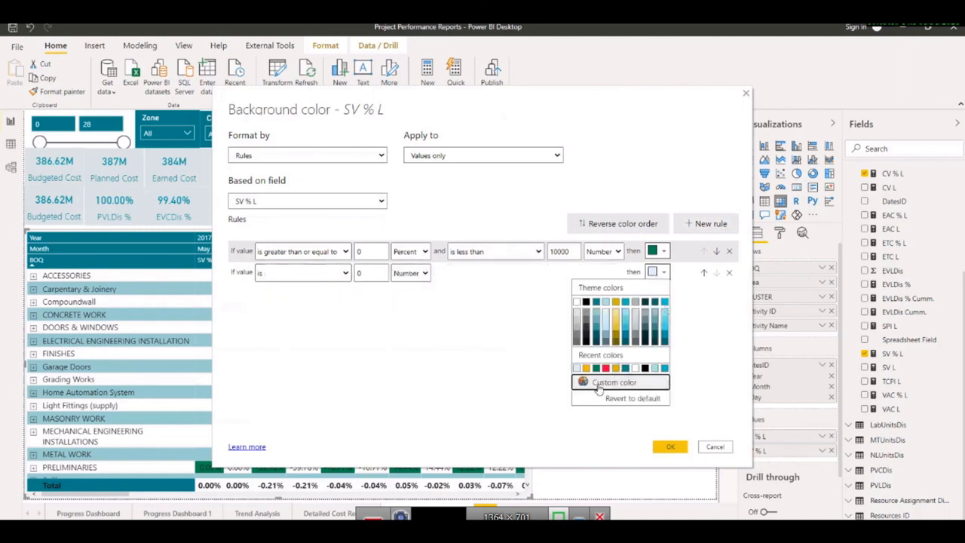
{"action": "left_click", "coordinate": [590, 381]}
{"action": "left_click_drag", "start_coordinate": [613, 390], "coordinate": [552, 397]}
{"action": "key", "text": "ctrl+v"}
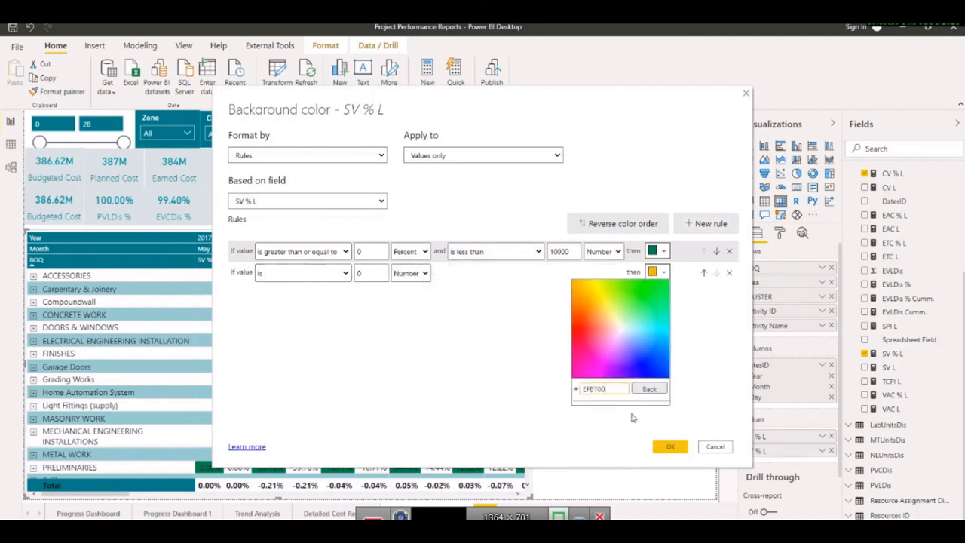
{"action": "left_click", "coordinate": [642, 392]}
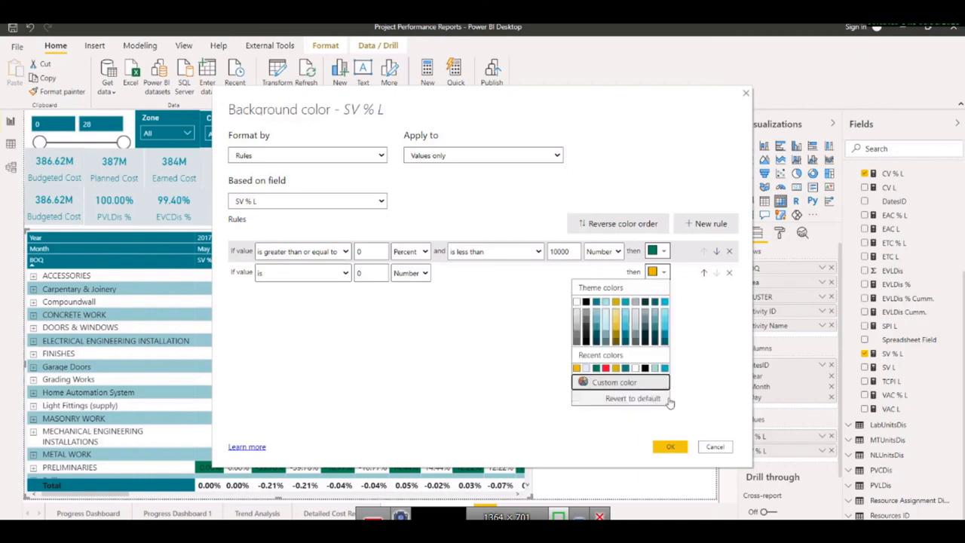
{"action": "left_click", "coordinate": [670, 447]}
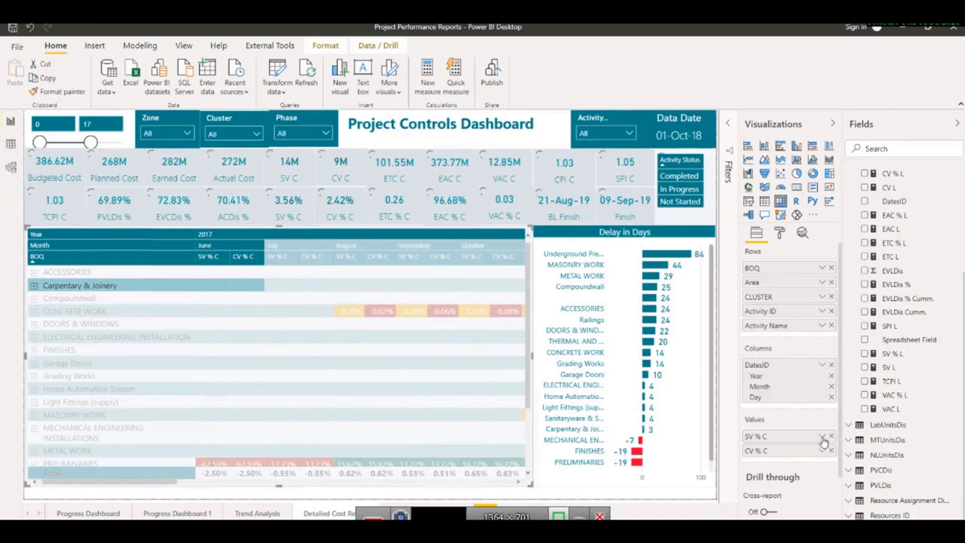
Step: Copy the custom color code of the original page's red SV % C rule, cancel the rules, and select the labor matrix
{"action": "left_click", "coordinate": [823, 438]}
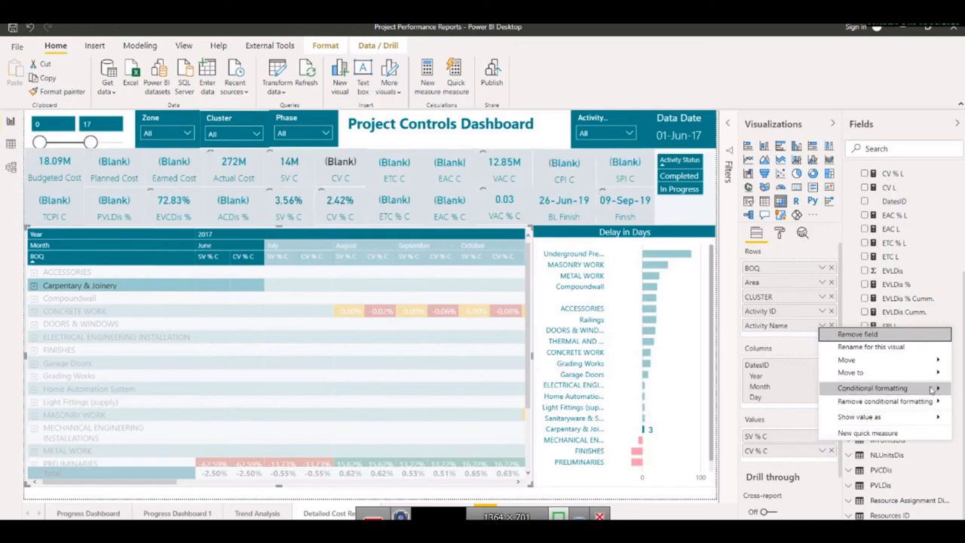
{"action": "mouse_move", "coordinate": [932, 389]}
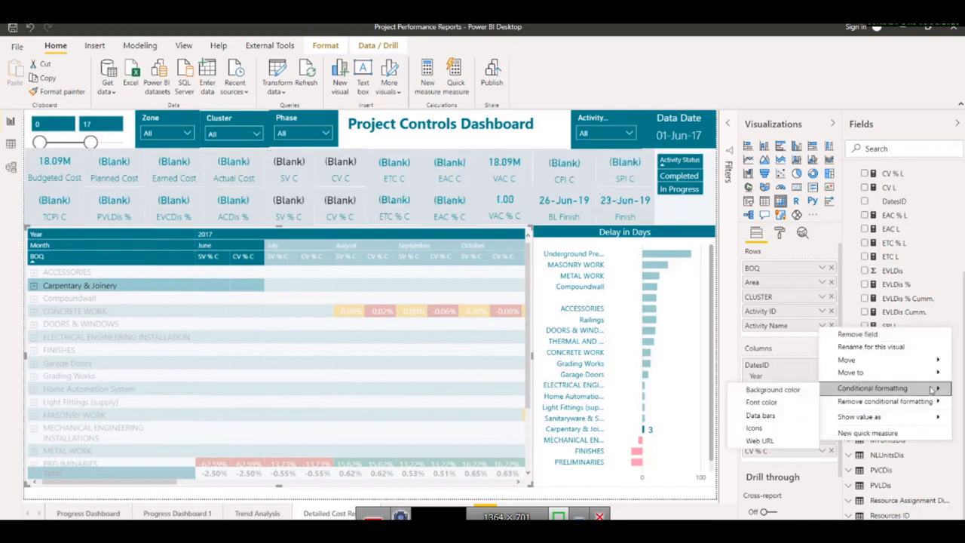
{"action": "left_click", "coordinate": [764, 390]}
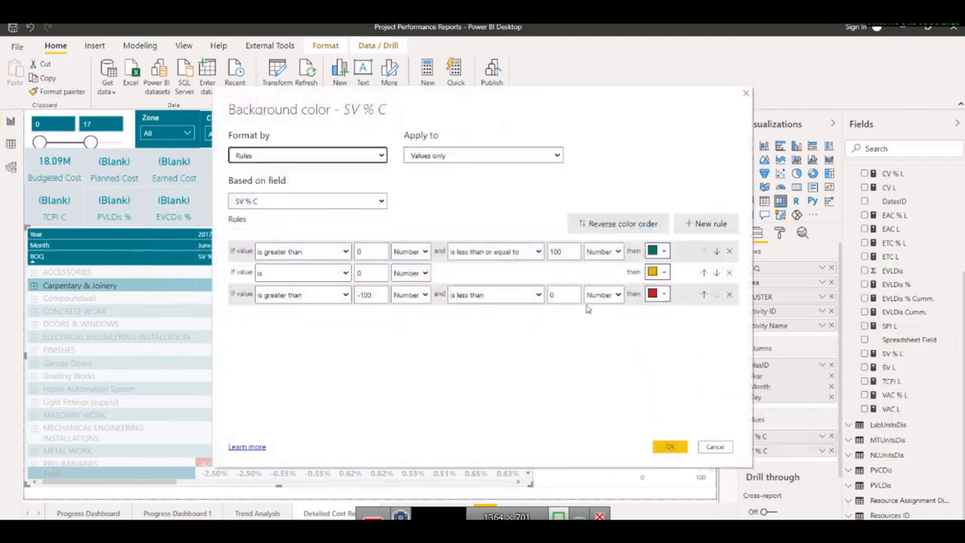
{"action": "left_click", "coordinate": [663, 294]}
{"action": "left_click", "coordinate": [620, 410]}
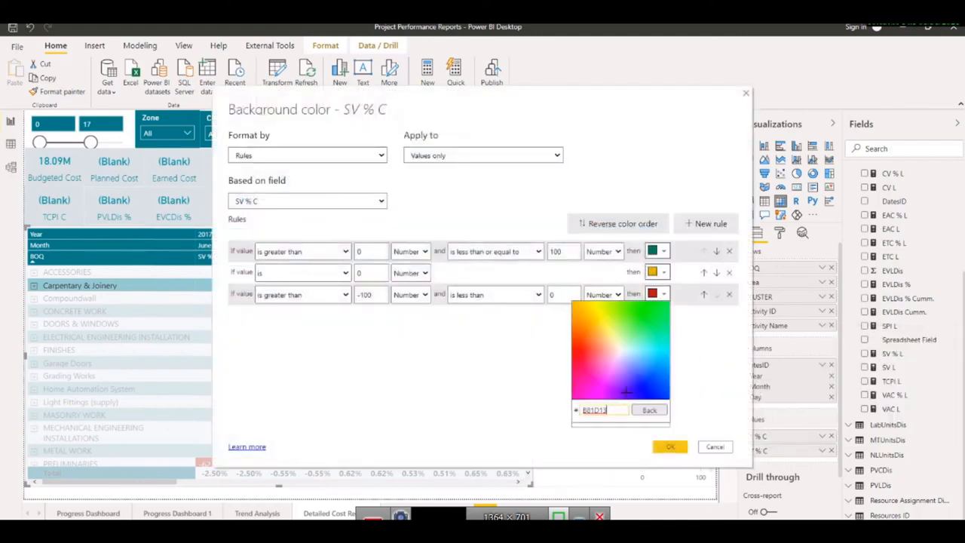
{"action": "left_click_drag", "start_coordinate": [616, 409], "coordinate": [561, 415]}
{"action": "key", "text": "ctrl+c"}
{"action": "left_click", "coordinate": [715, 447]}
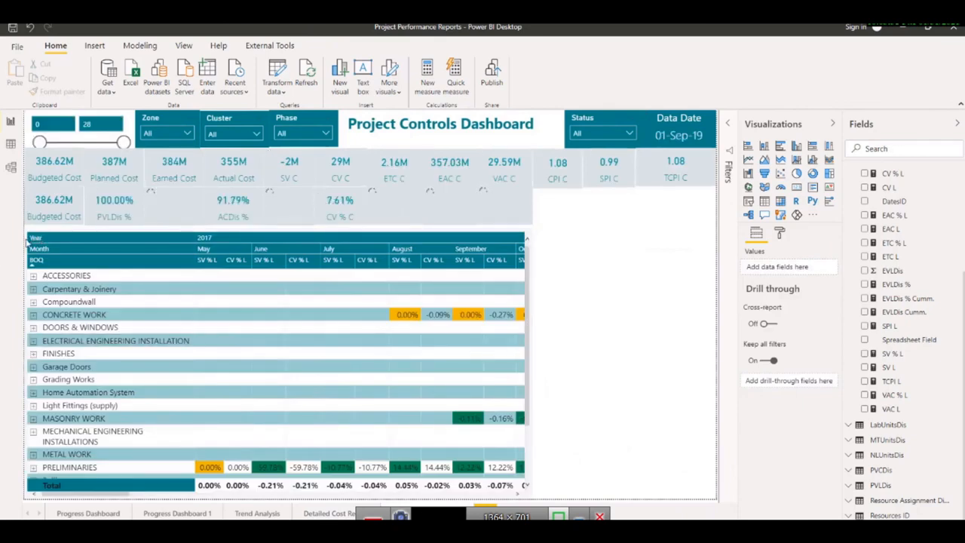
{"action": "left_click", "coordinate": [28, 240]}
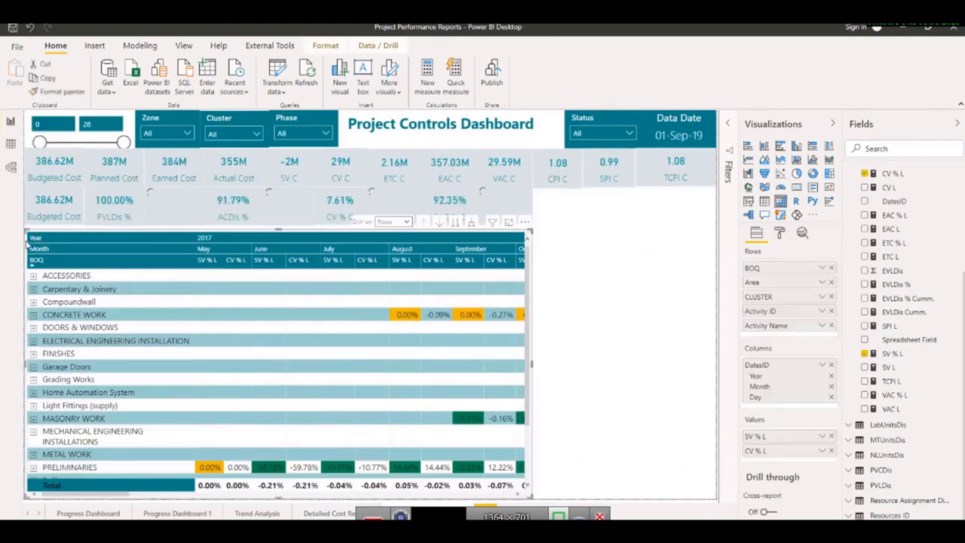
Step: Add a third background color rule to SV % L for values greater than -1000 and less than 0, both as numbers
{"action": "left_click", "coordinate": [822, 437]}
{"action": "mouse_move", "coordinate": [872, 419]}
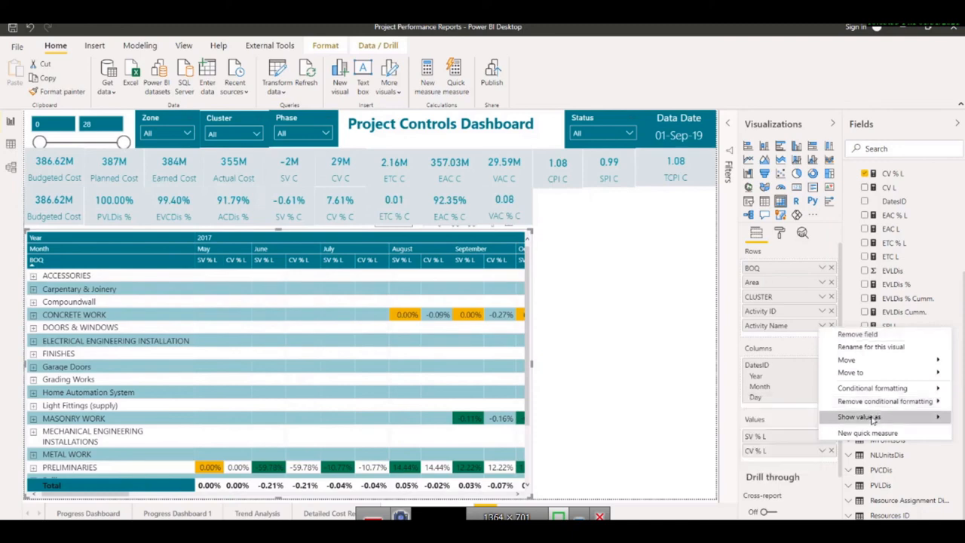
{"action": "mouse_move", "coordinate": [872, 389]}
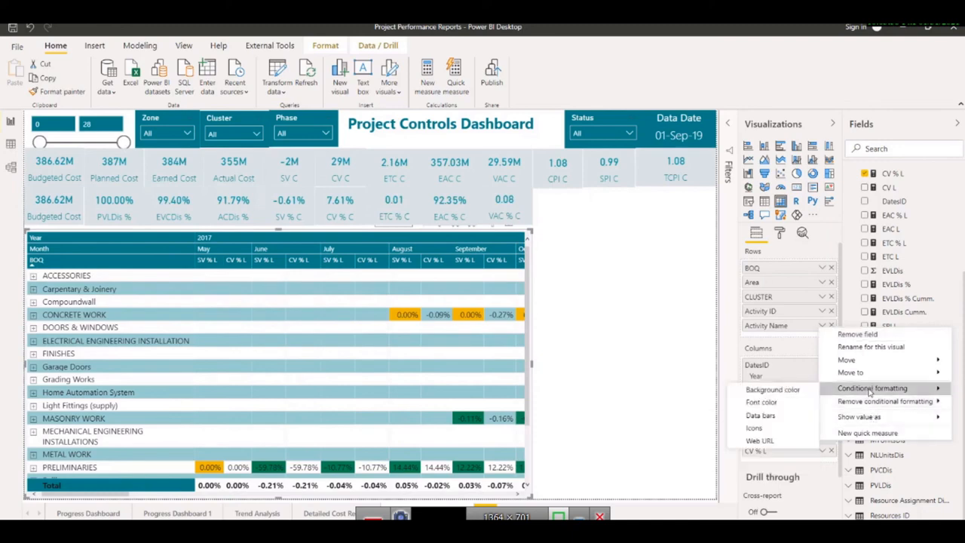
{"action": "left_click", "coordinate": [785, 390]}
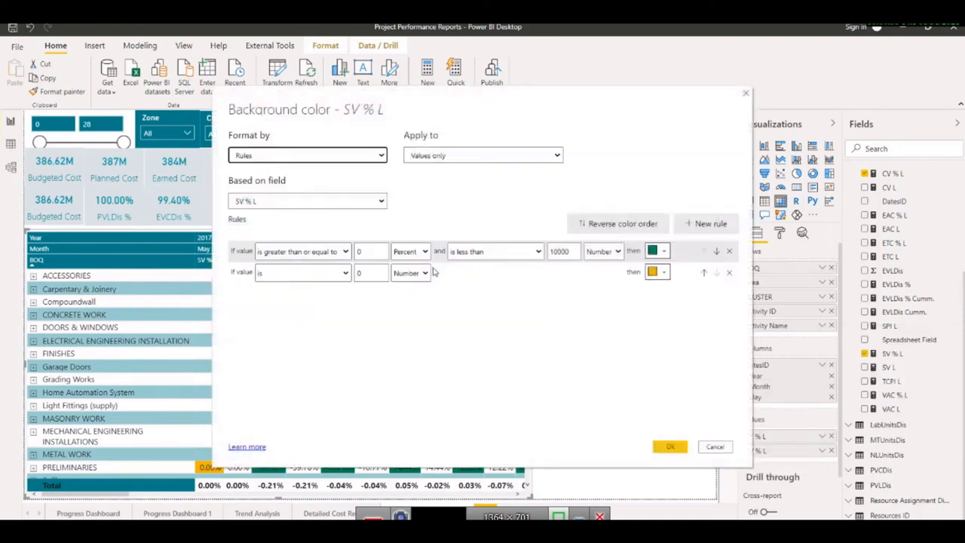
{"action": "left_click", "coordinate": [705, 223]}
{"action": "left_click", "coordinate": [309, 295]}
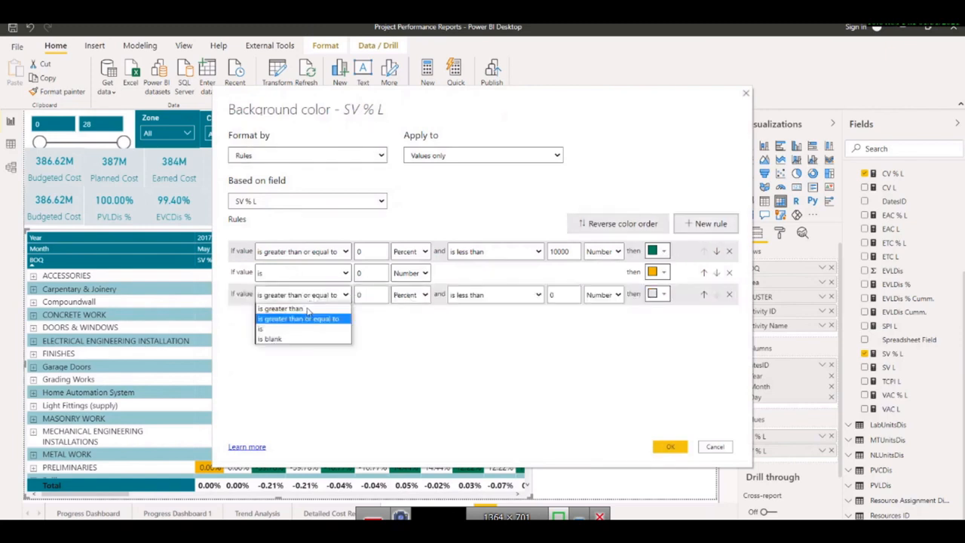
{"action": "left_click", "coordinate": [298, 308]}
{"action": "key", "text": "Tab"}
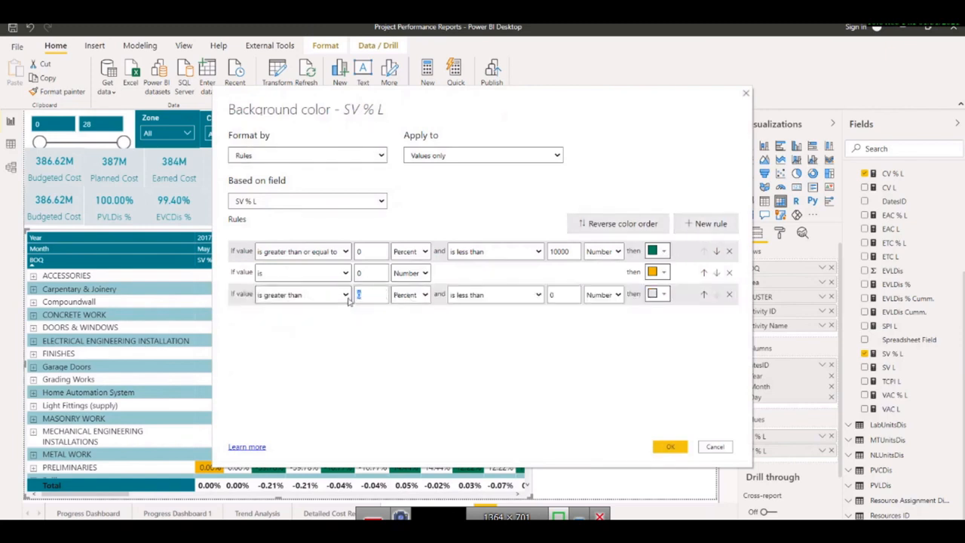
{"action": "type", "text": "-1000"}
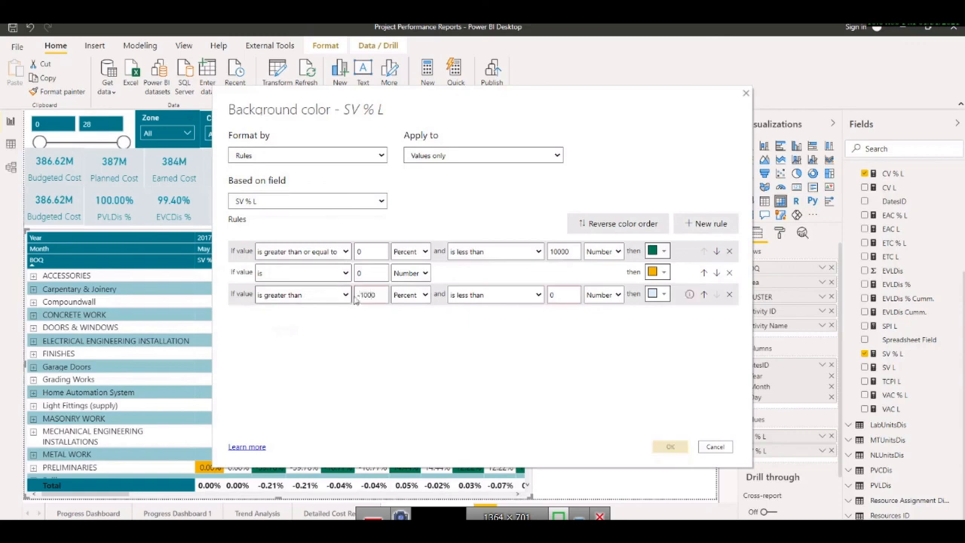
{"action": "left_click", "coordinate": [410, 295]}
{"action": "left_click", "coordinate": [407, 319]}
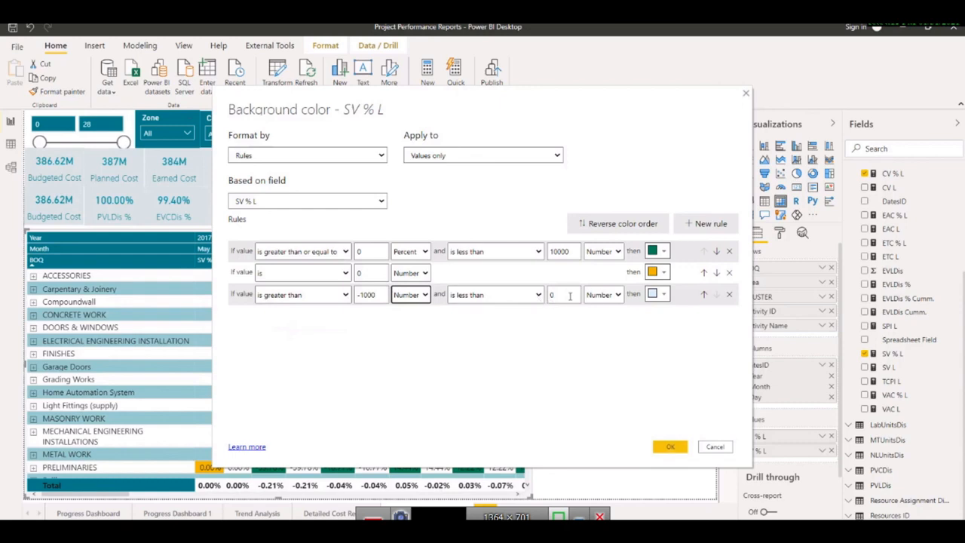
{"action": "left_click", "coordinate": [617, 296]}
Step: Set the third rule's custom color to the copied red B81D13 and apply the SV % L background color rules
{"action": "left_click", "coordinate": [655, 297]}
{"action": "left_click", "coordinate": [656, 297]}
{"action": "left_click", "coordinate": [656, 297]}
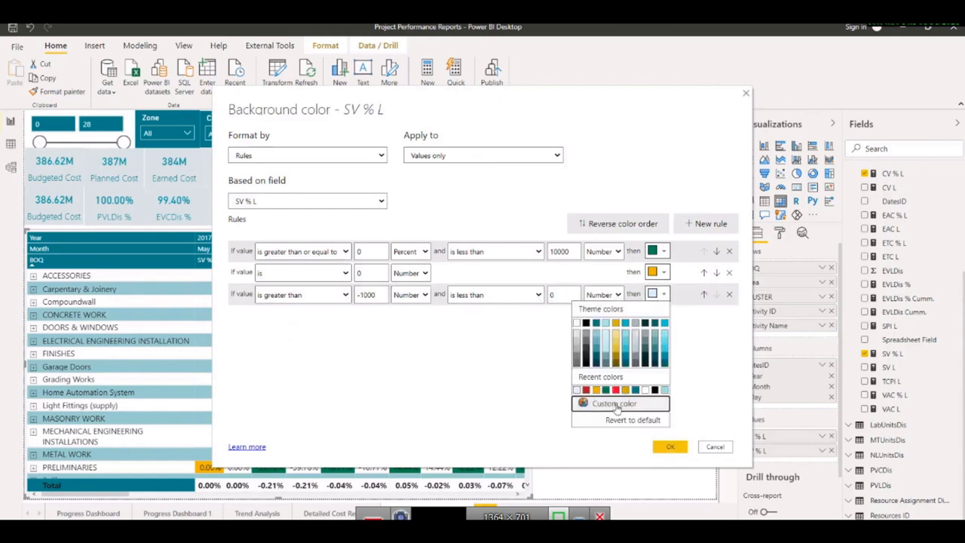
{"action": "left_click", "coordinate": [615, 405]}
{"action": "left_click_drag", "start_coordinate": [608, 410], "coordinate": [571, 418]}
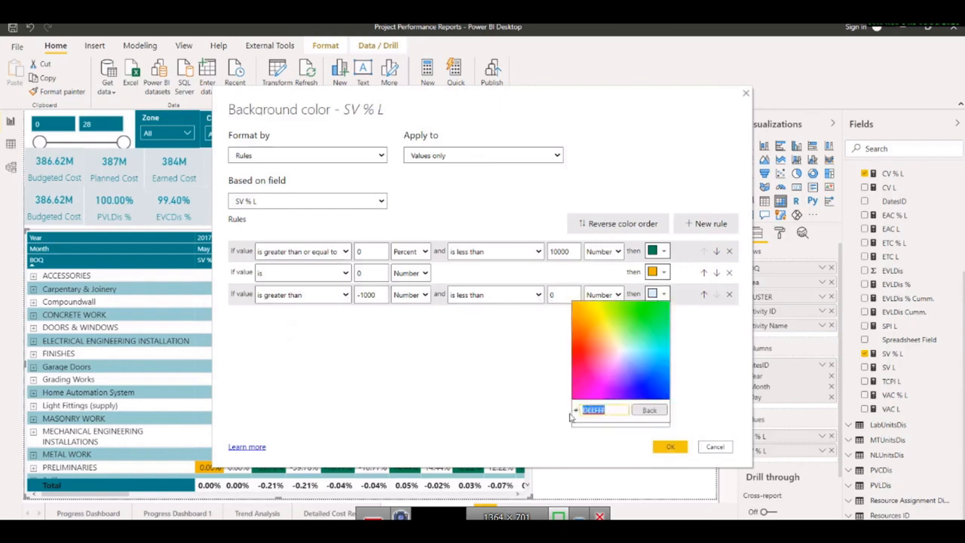
{"action": "key", "text": "ctrl+v"}
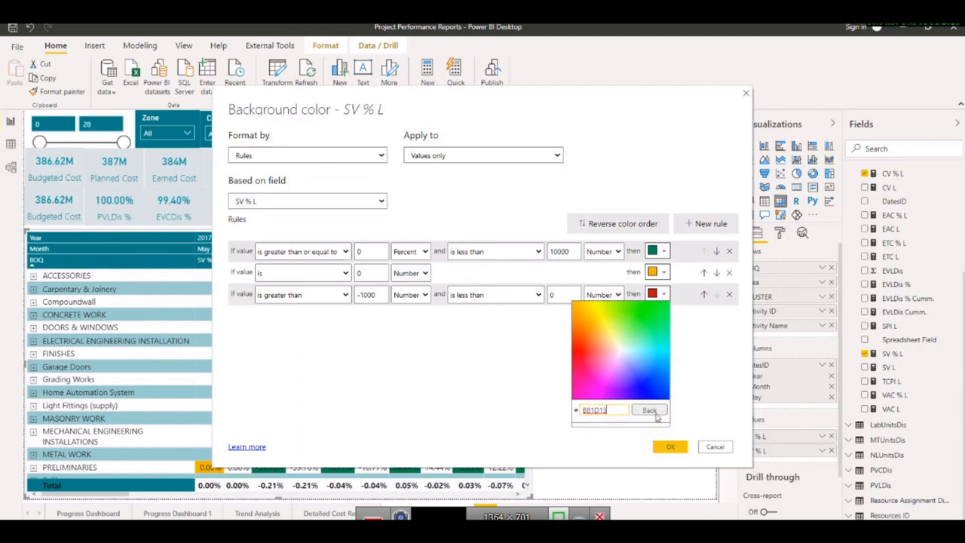
{"action": "left_click", "coordinate": [652, 412]}
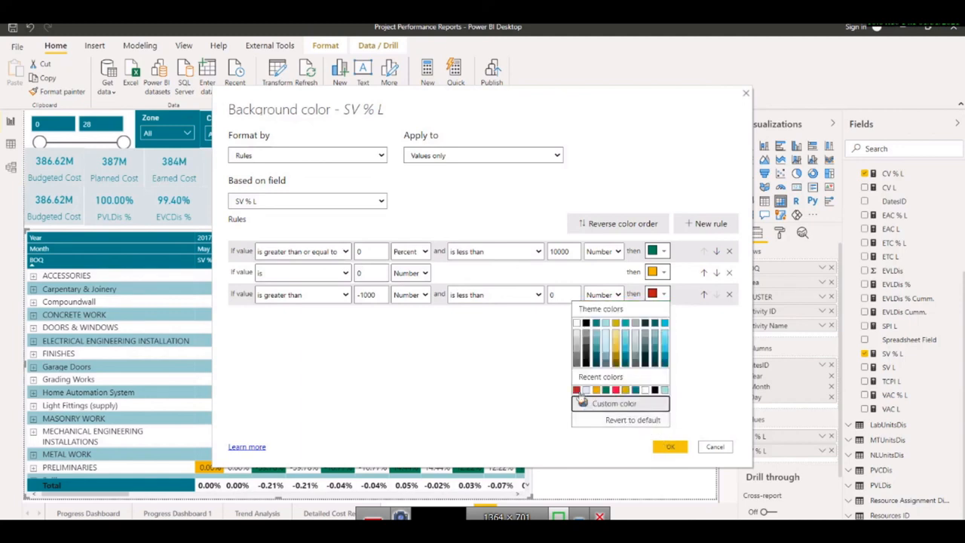
{"action": "left_click", "coordinate": [671, 447]}
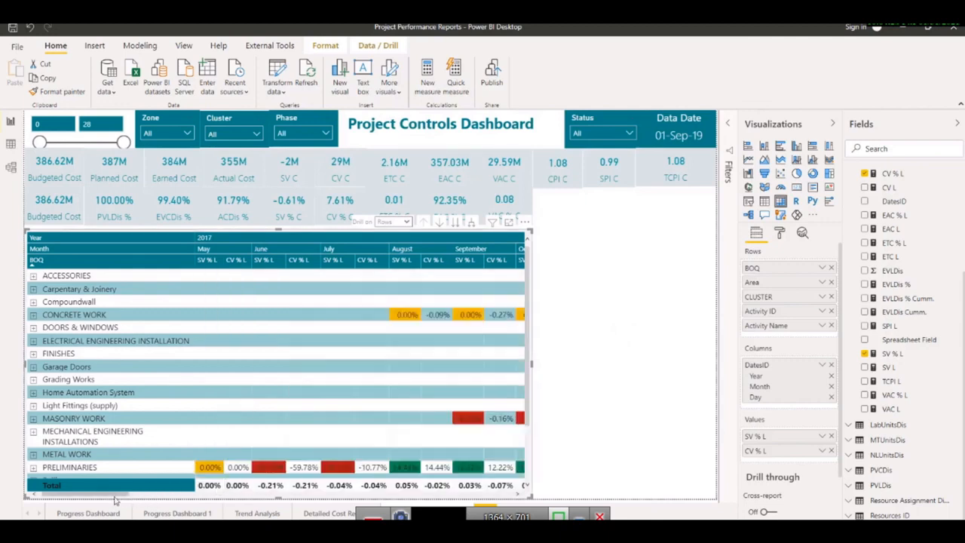
{"action": "left_click_drag", "start_coordinate": [115, 496], "coordinate": [381, 489]}
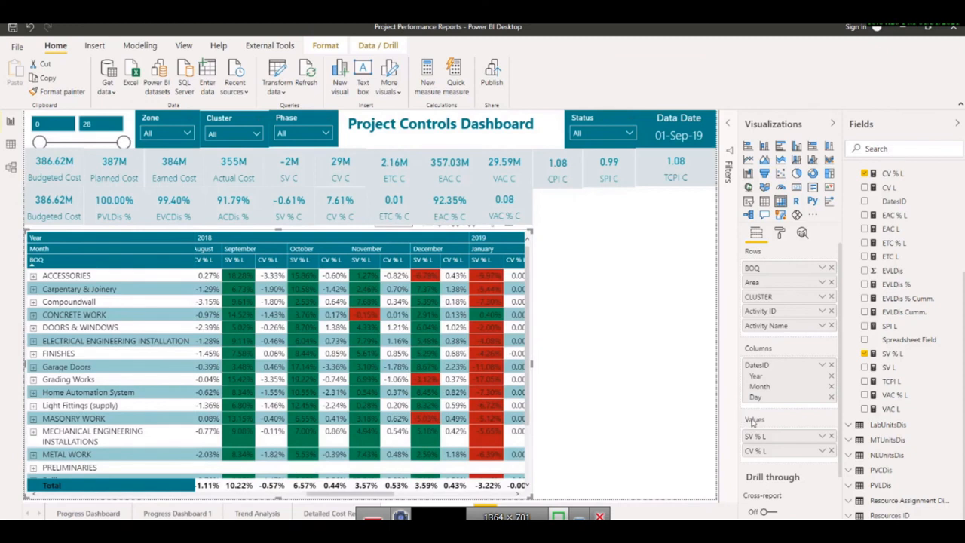
Step: Format the background color of CV % L by rules and add a new rule
{"action": "left_click", "coordinate": [823, 451]}
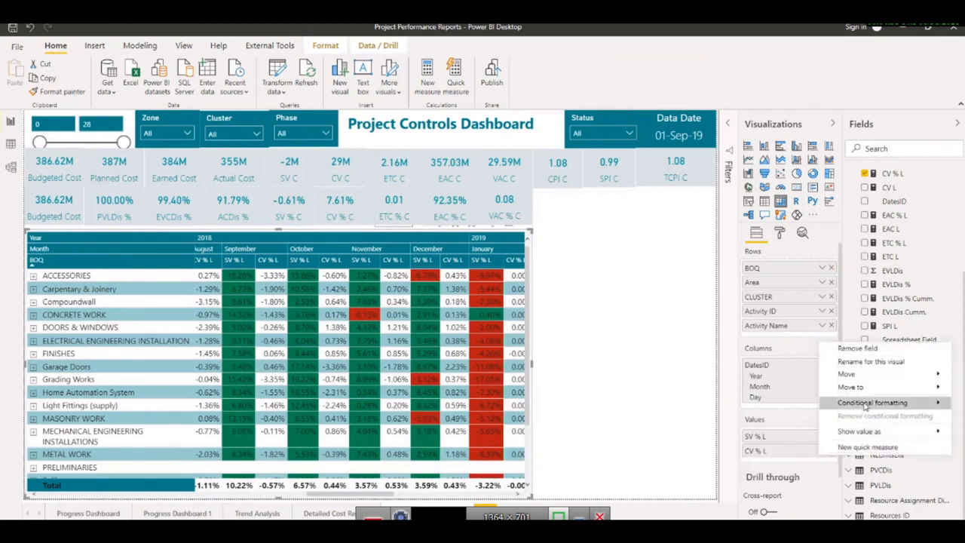
{"action": "mouse_move", "coordinate": [866, 407]}
{"action": "left_click", "coordinate": [777, 405]}
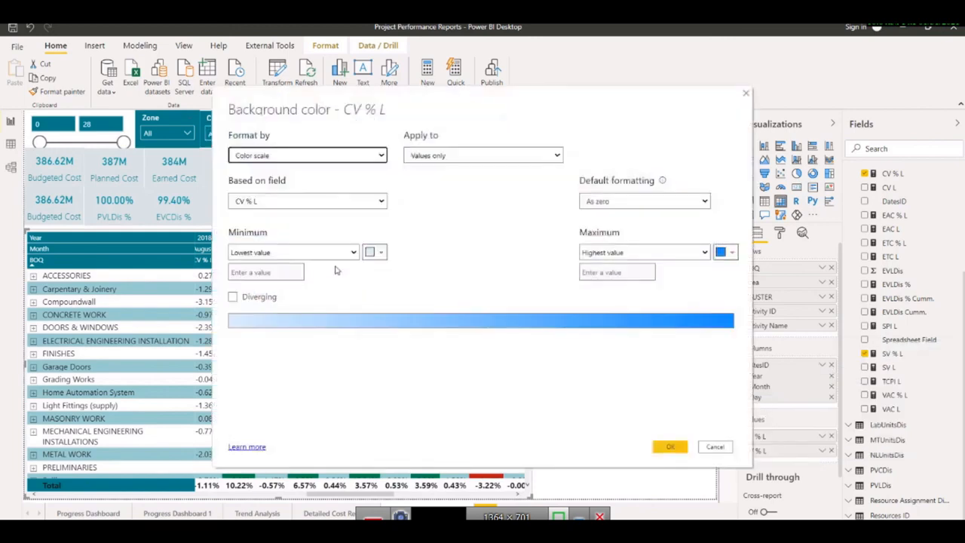
{"action": "left_click", "coordinate": [308, 156]}
{"action": "left_click", "coordinate": [268, 178]}
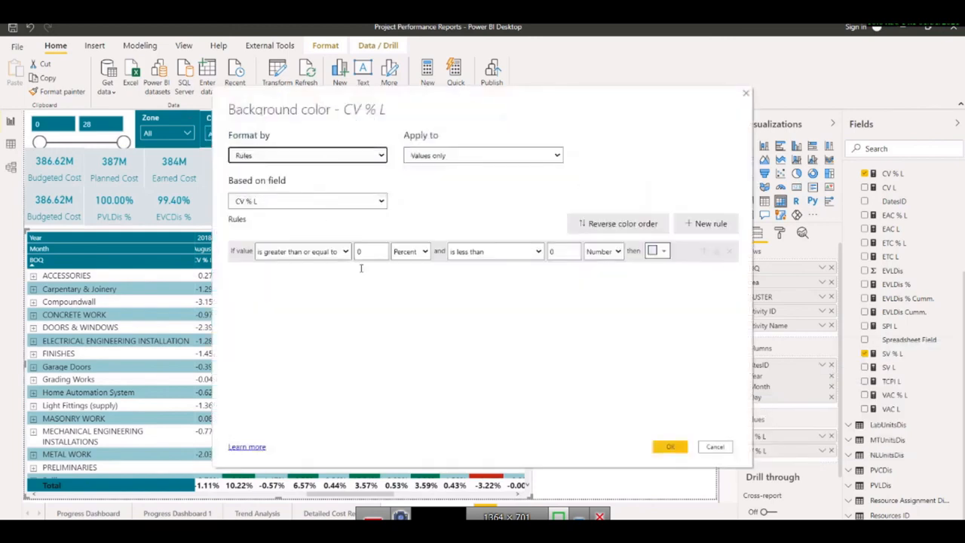
{"action": "left_click", "coordinate": [720, 225]}
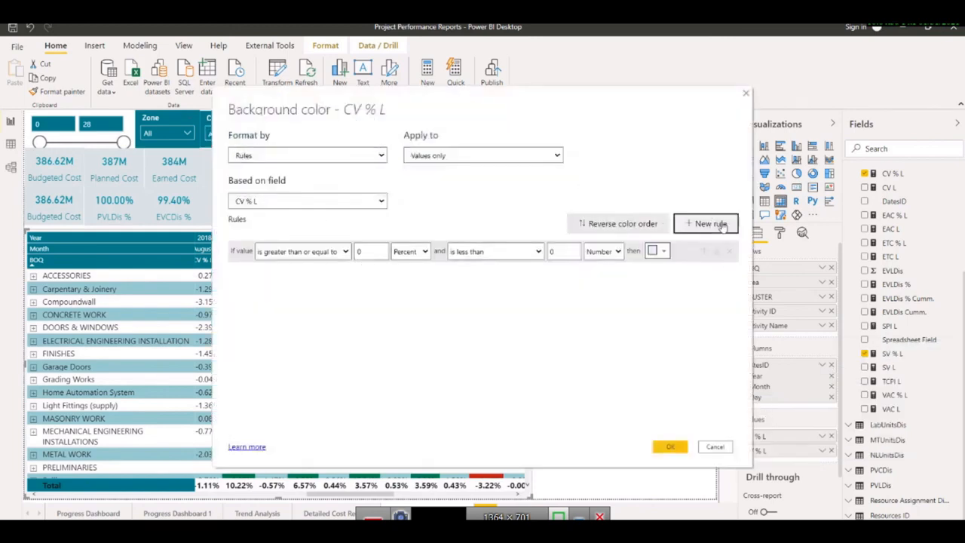